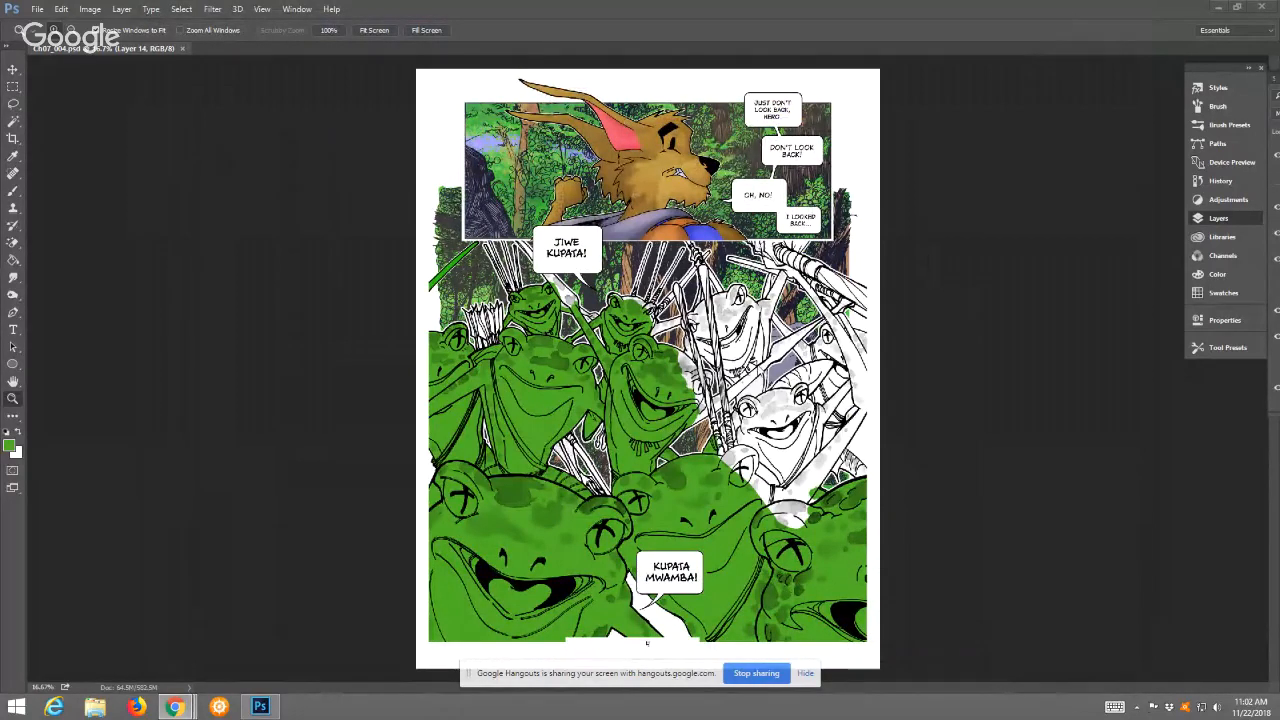
Float the Ch07_004.psd document as a separate window mid-workspace and move the screen-sharing bar away from the artwork
left_click_drag(142, 46, 288, 58)
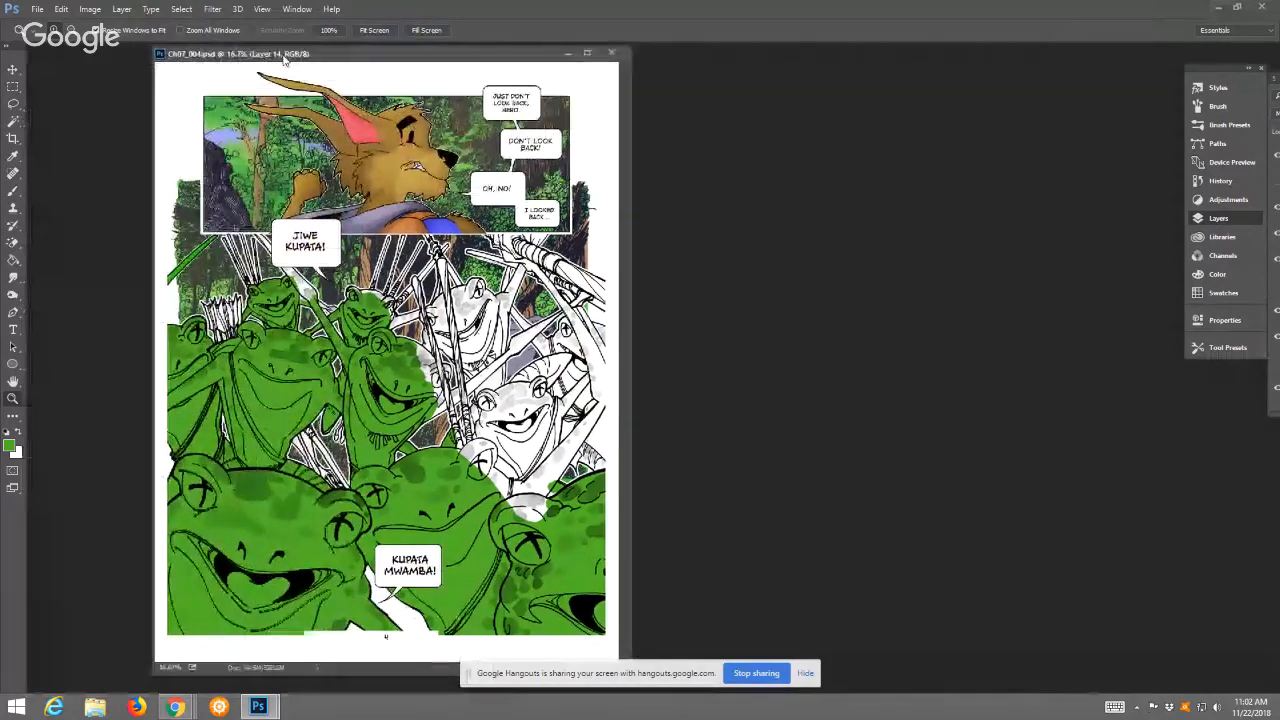
left_click_drag(678, 680, 994, 8)
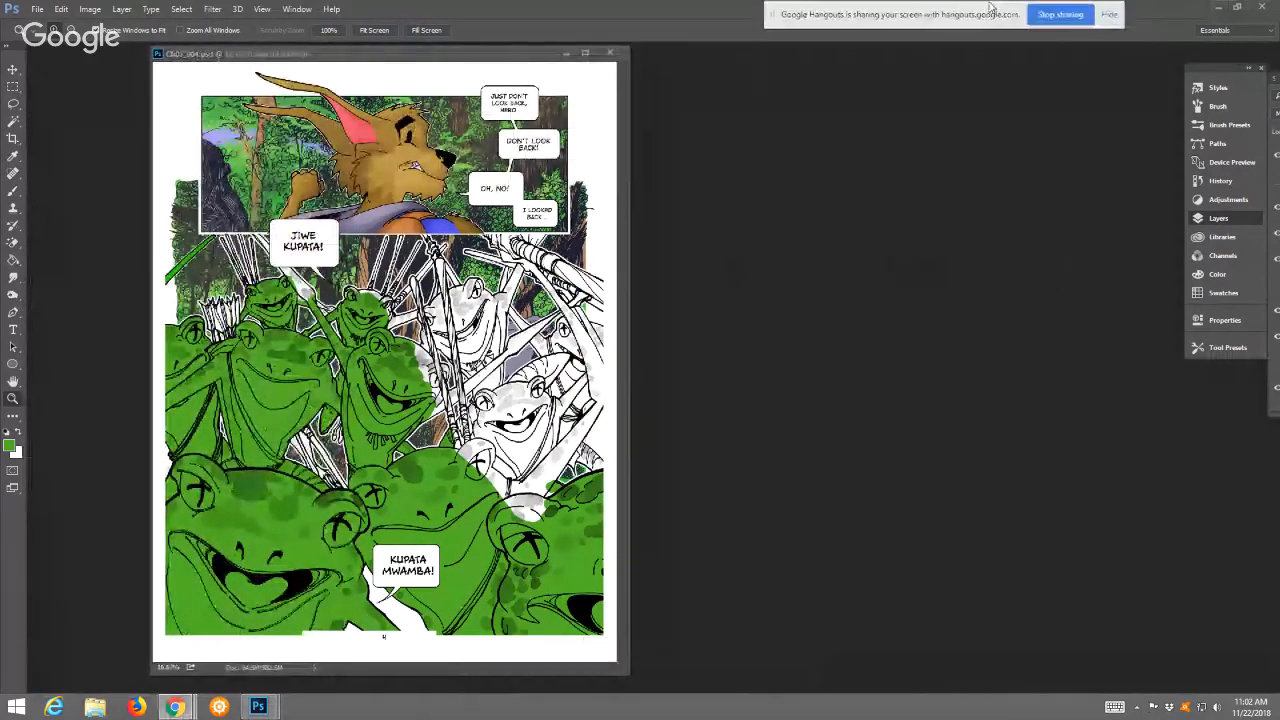
left_click_drag(525, 58, 762, 106)
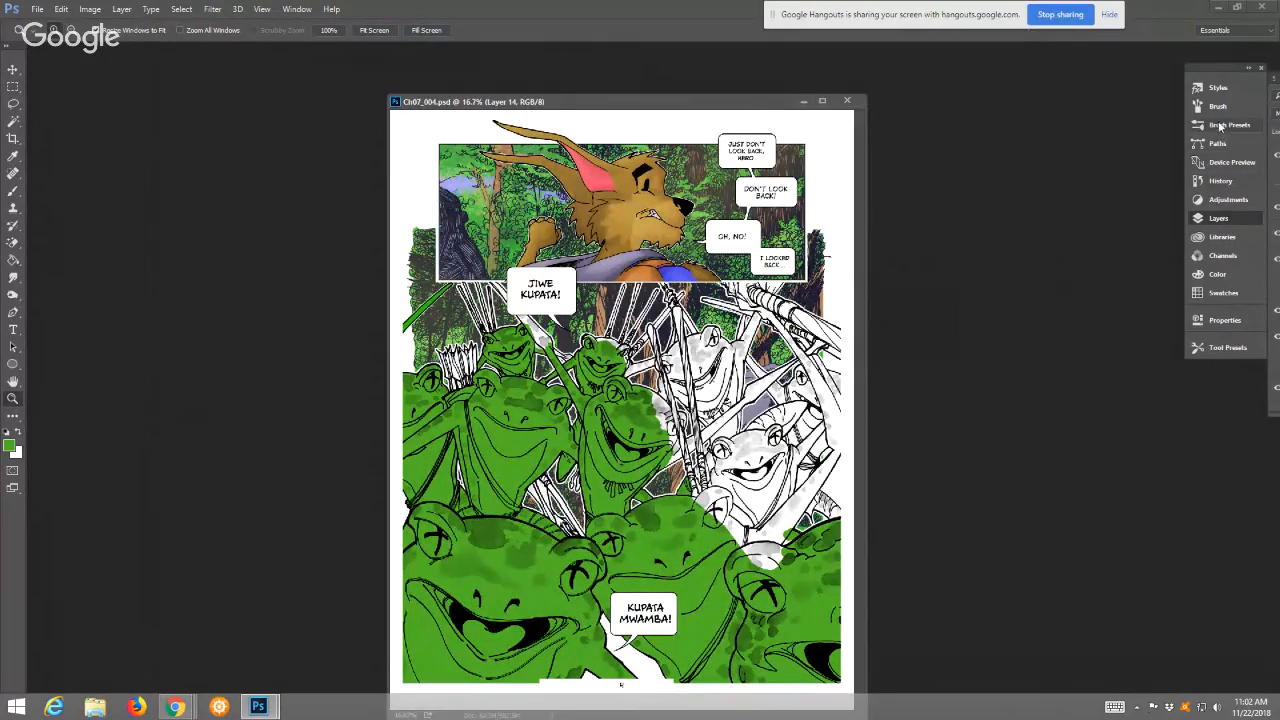
On Layer 6, Magic Wand the blank area around the art, extend the selection to similar areas, and invert it
left_click(13, 121)
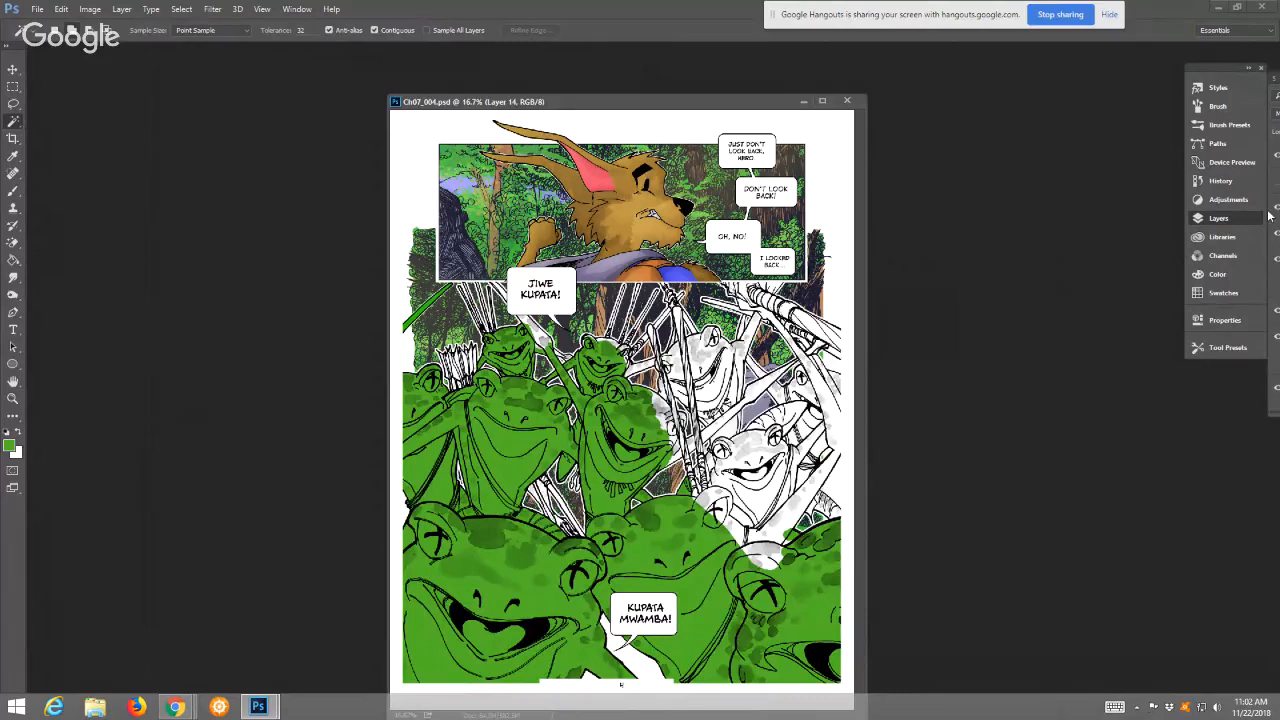
left_click(1217, 219)
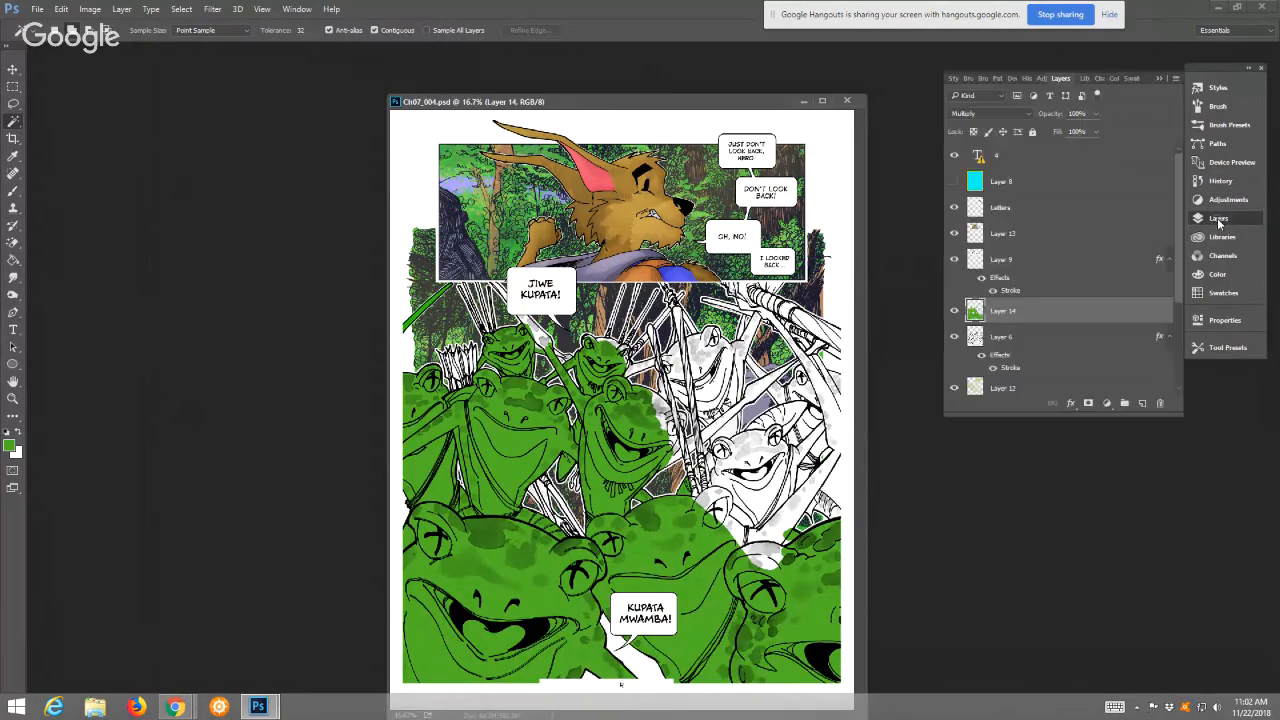
left_click(1088, 340)
left_click(620, 684)
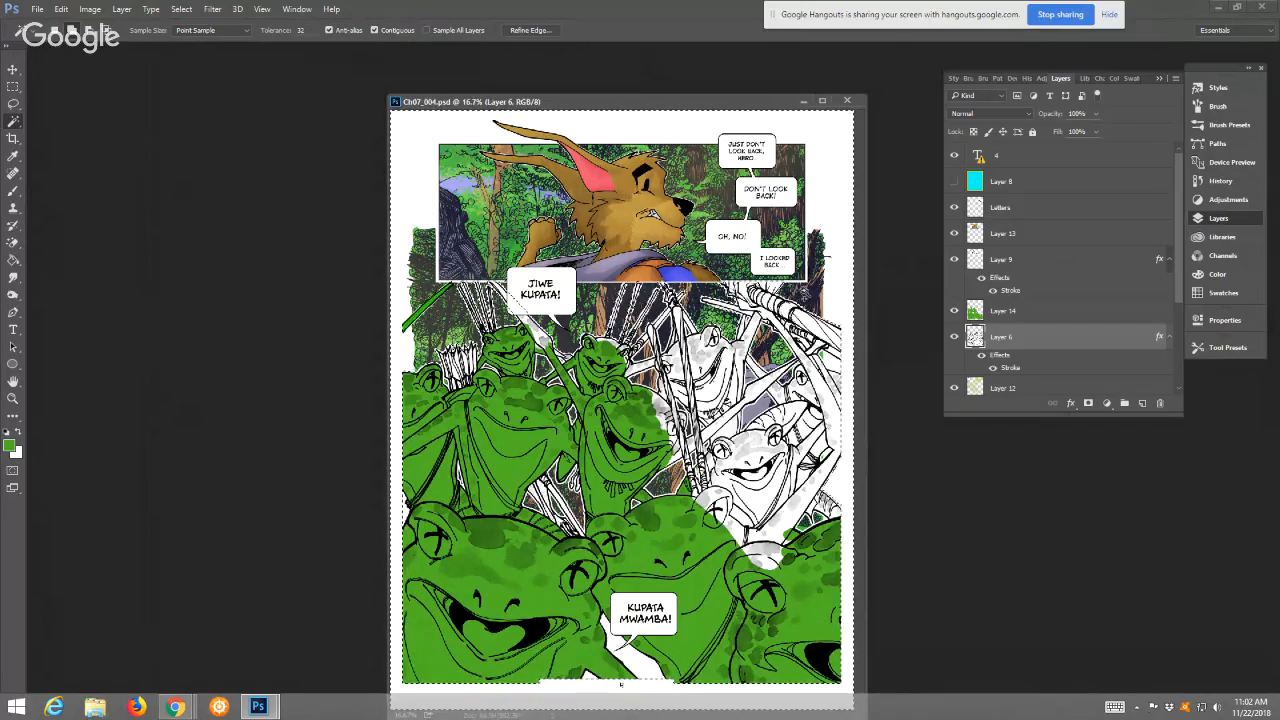
right_click(815, 299)
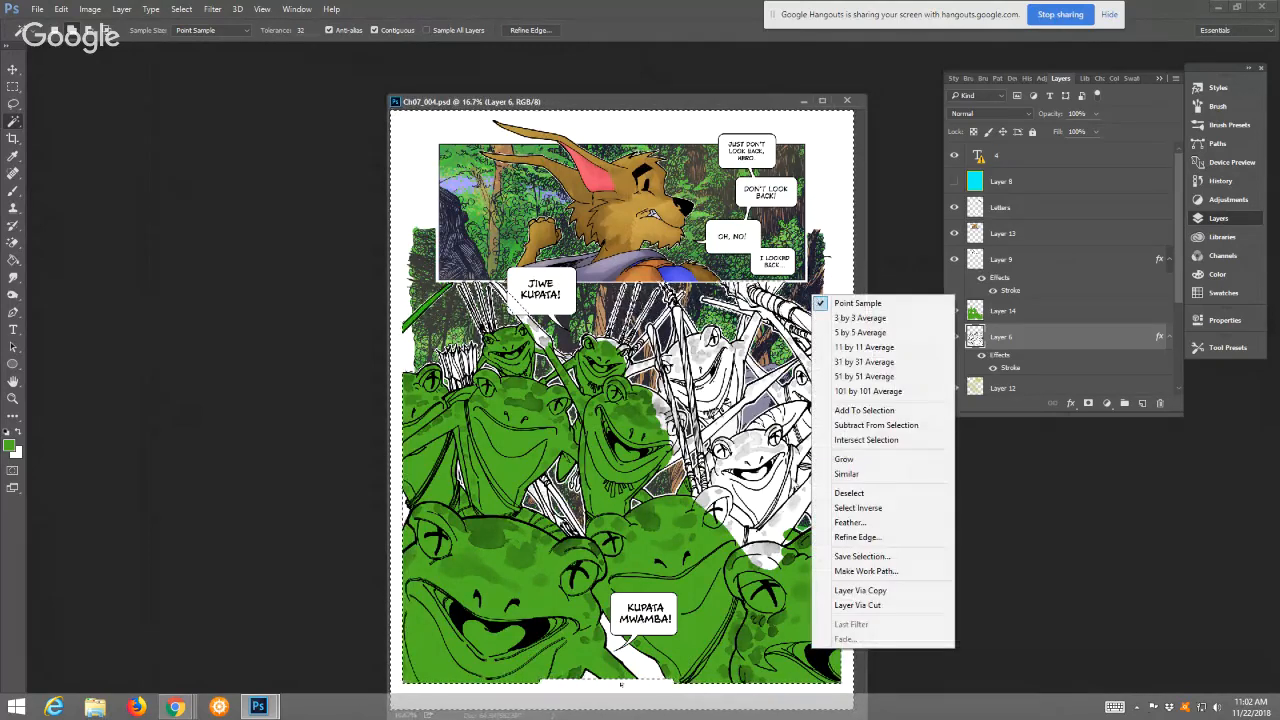
left_click(846, 473)
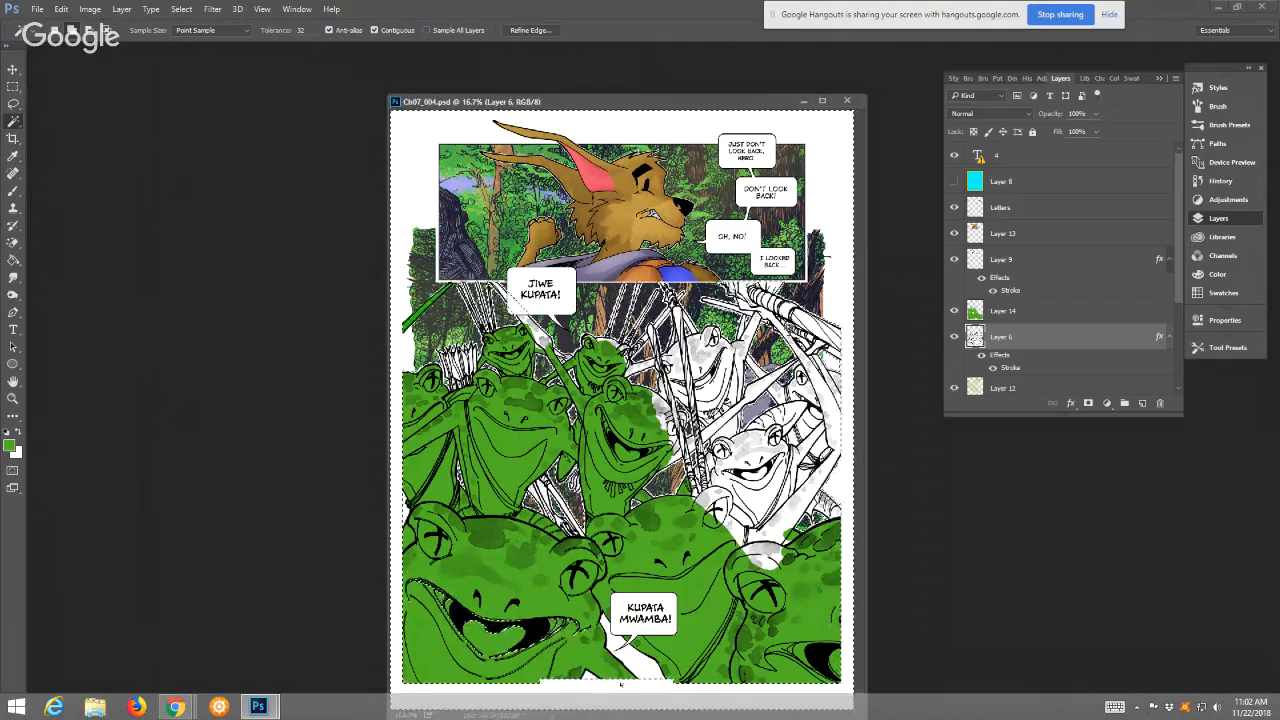
right_click(836, 234)
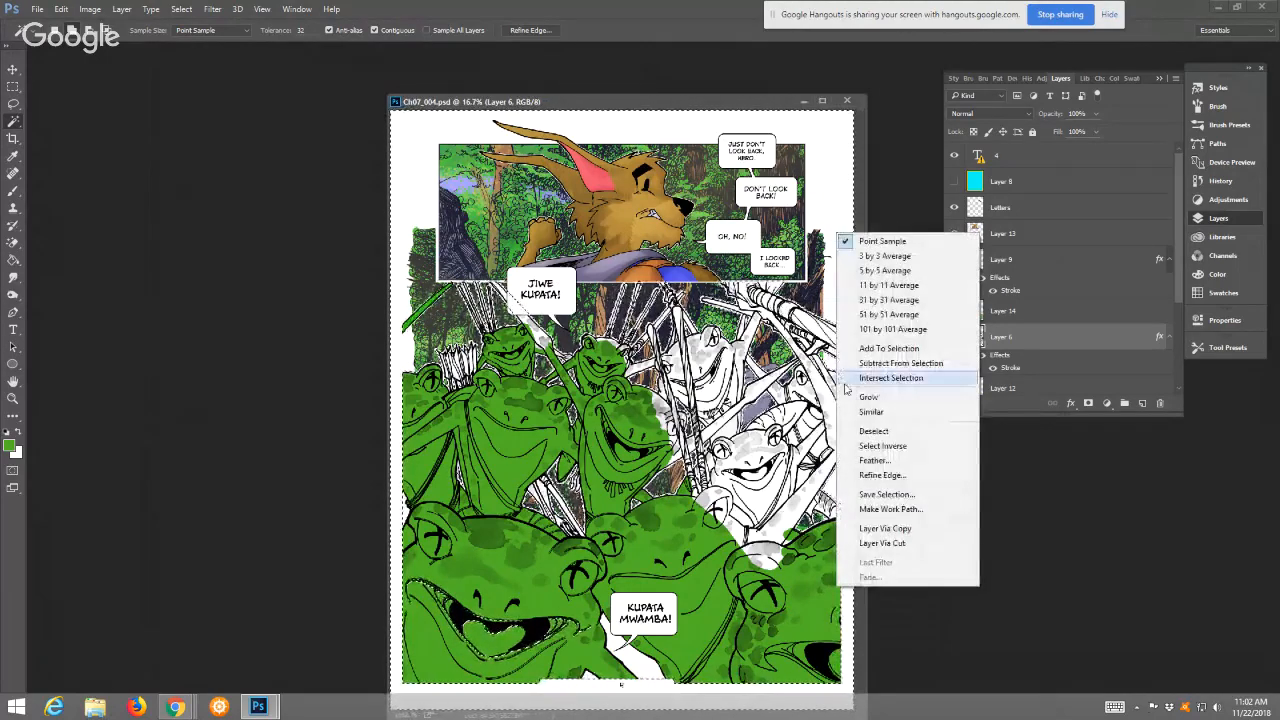
left_click(878, 447)
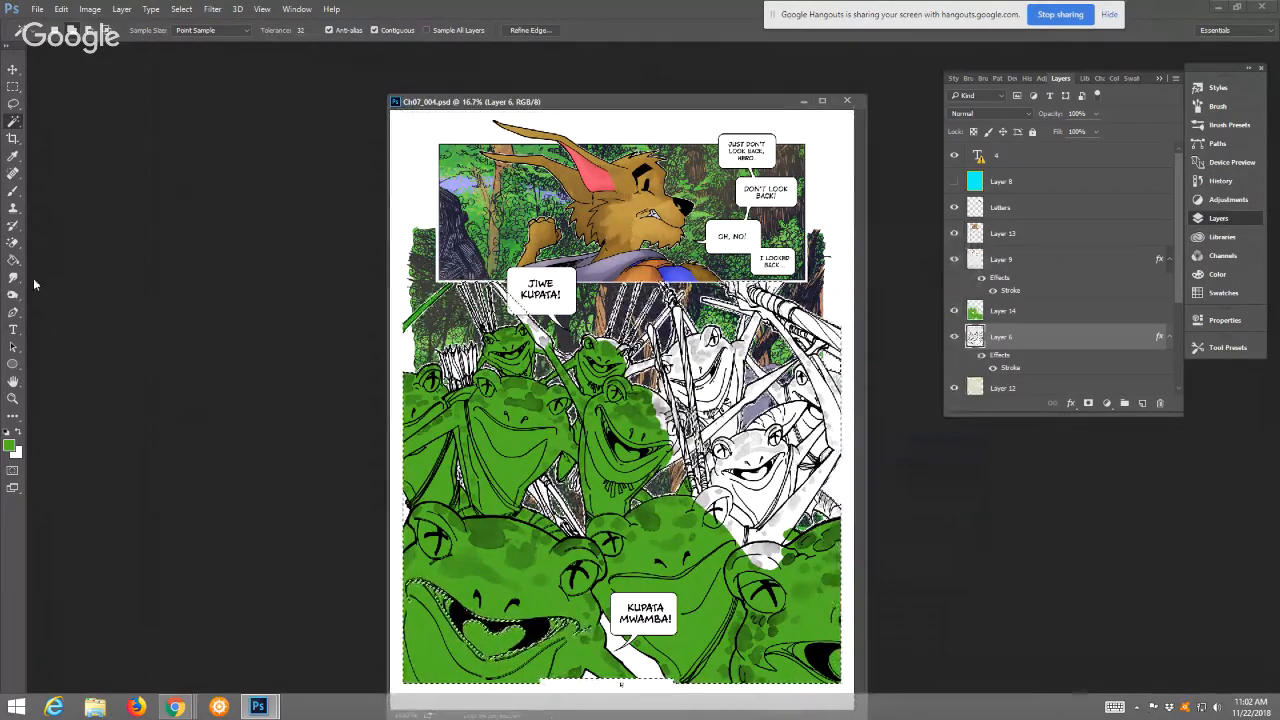
Set up the Brush tool with a 19 px tip for painting closely around the "JIWE KUPATA!" balloon
left_click(13, 194)
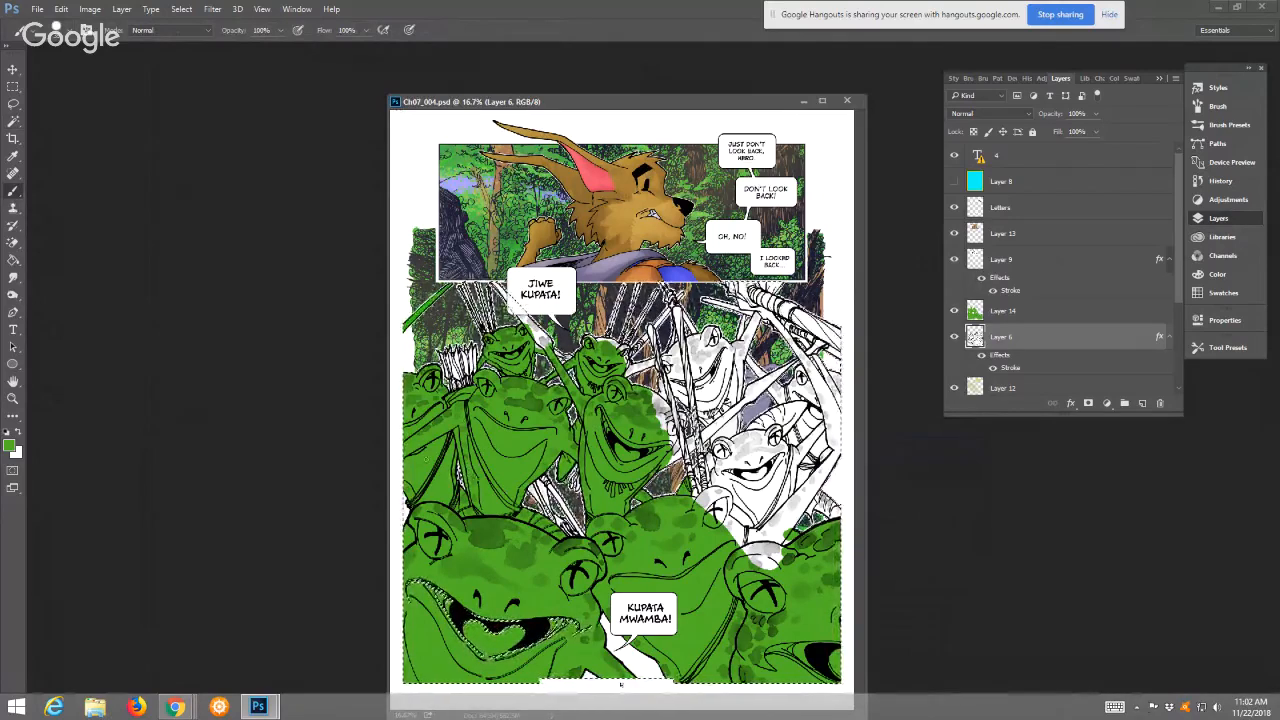
left_click(15, 398)
left_click(533, 335)
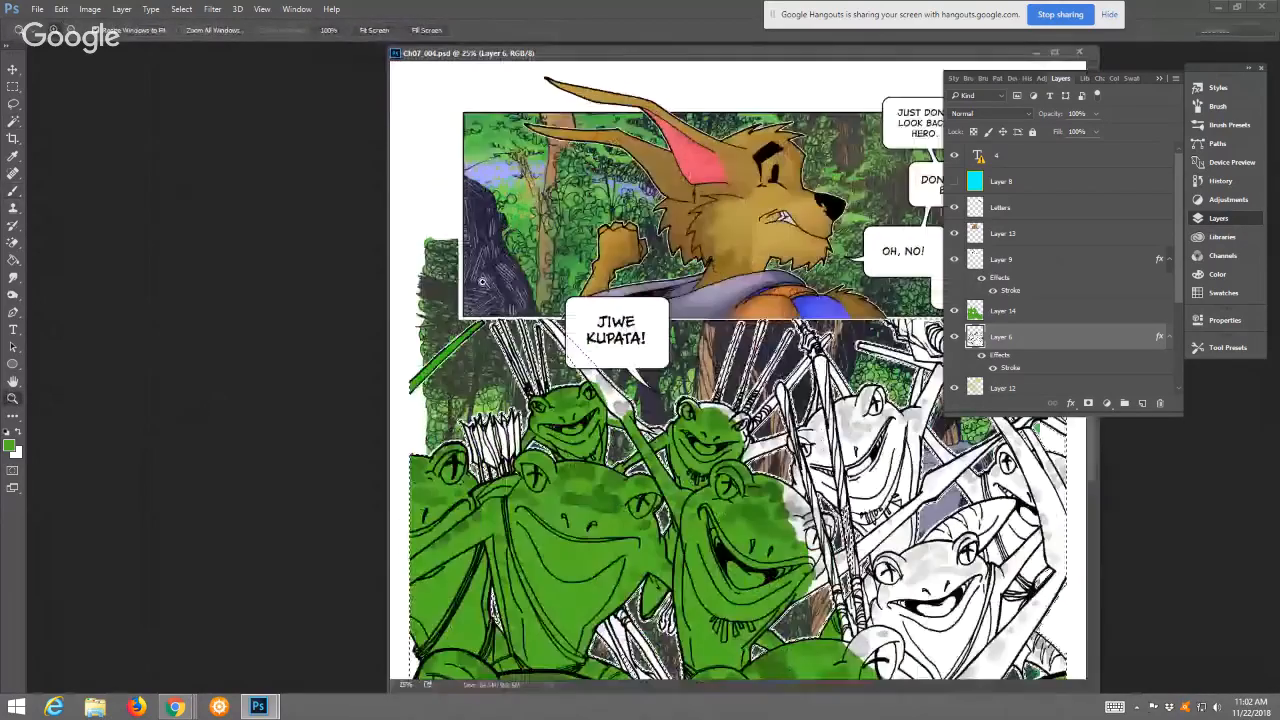
left_click(535, 339)
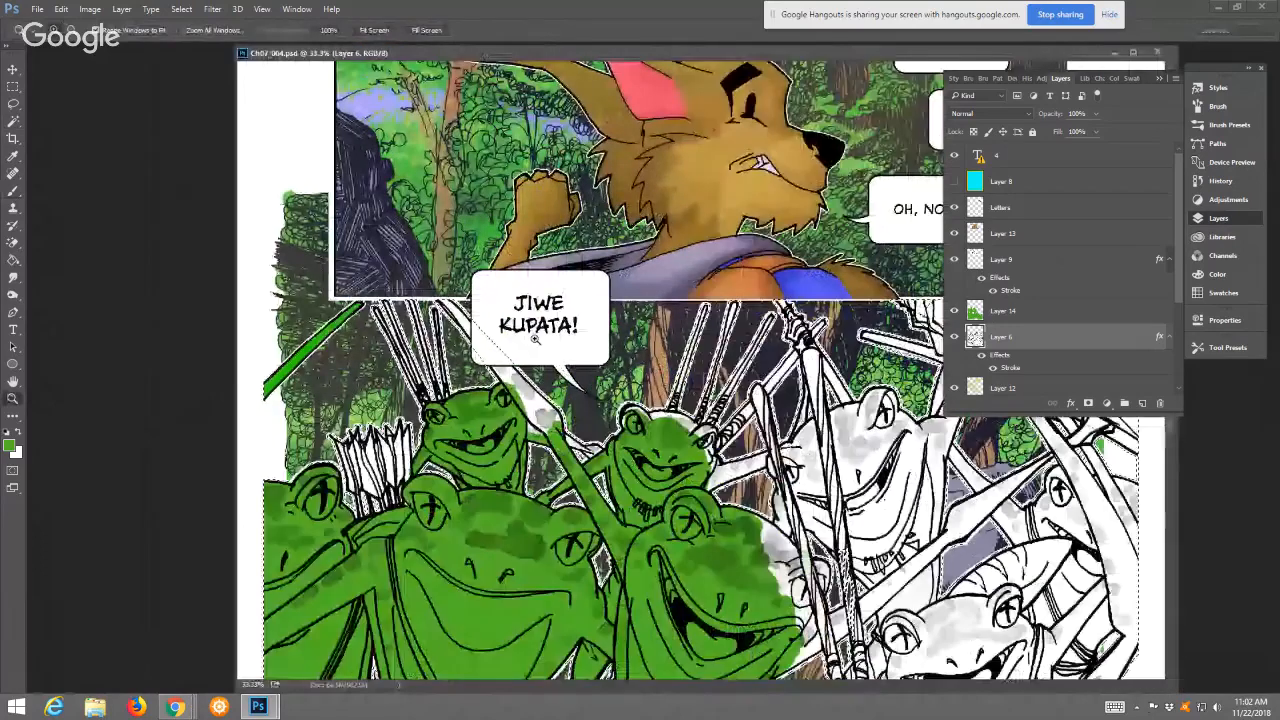
left_click(535, 339)
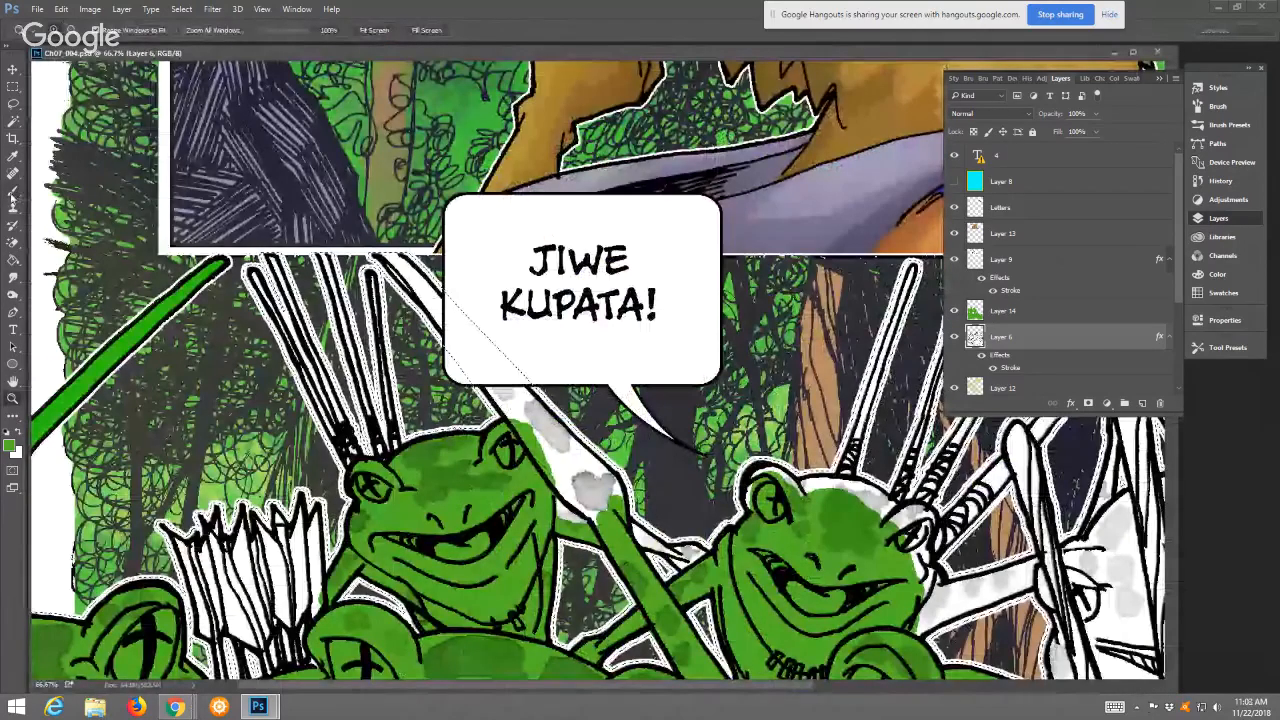
key("b")
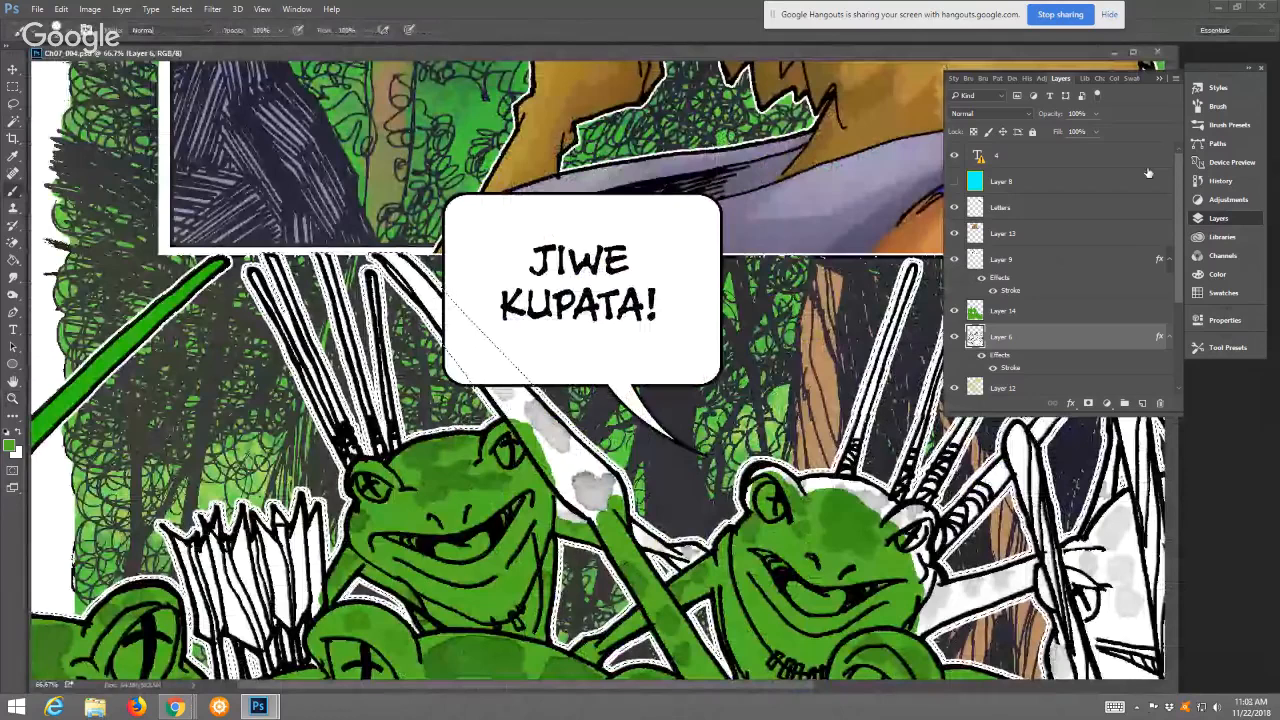
left_click(1217, 107)
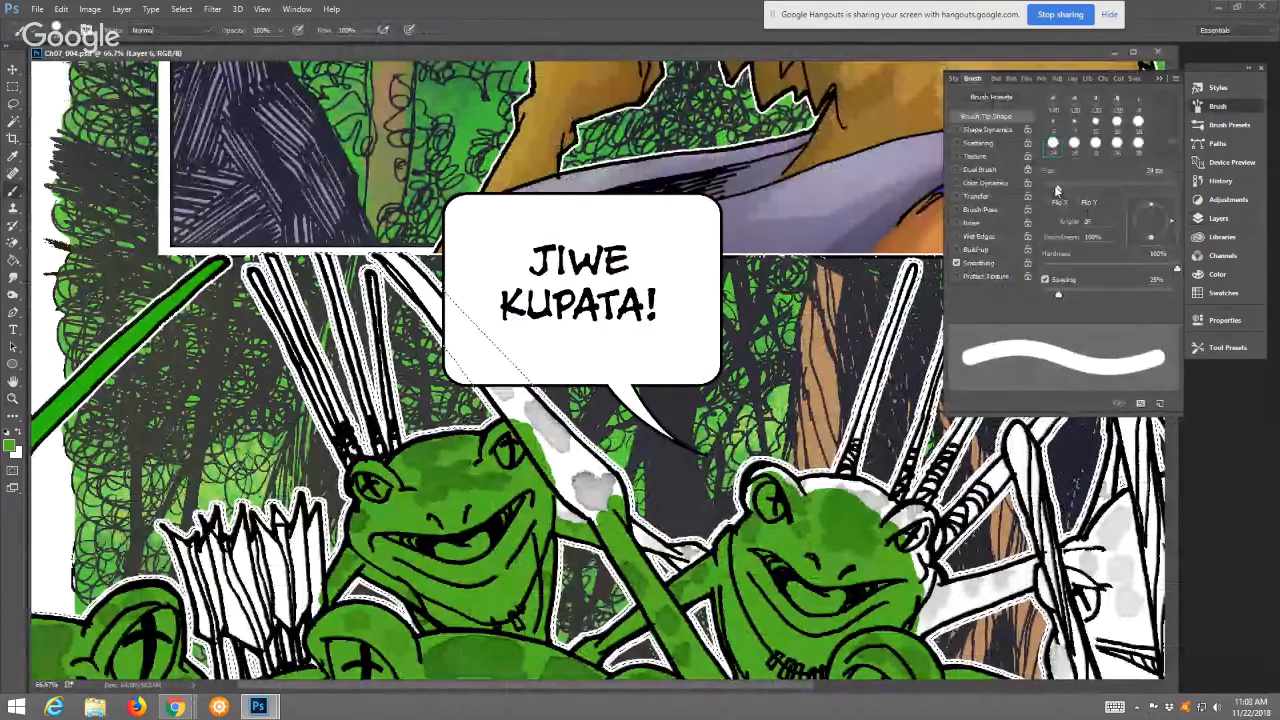
left_click_drag(1059, 189, 1055, 189)
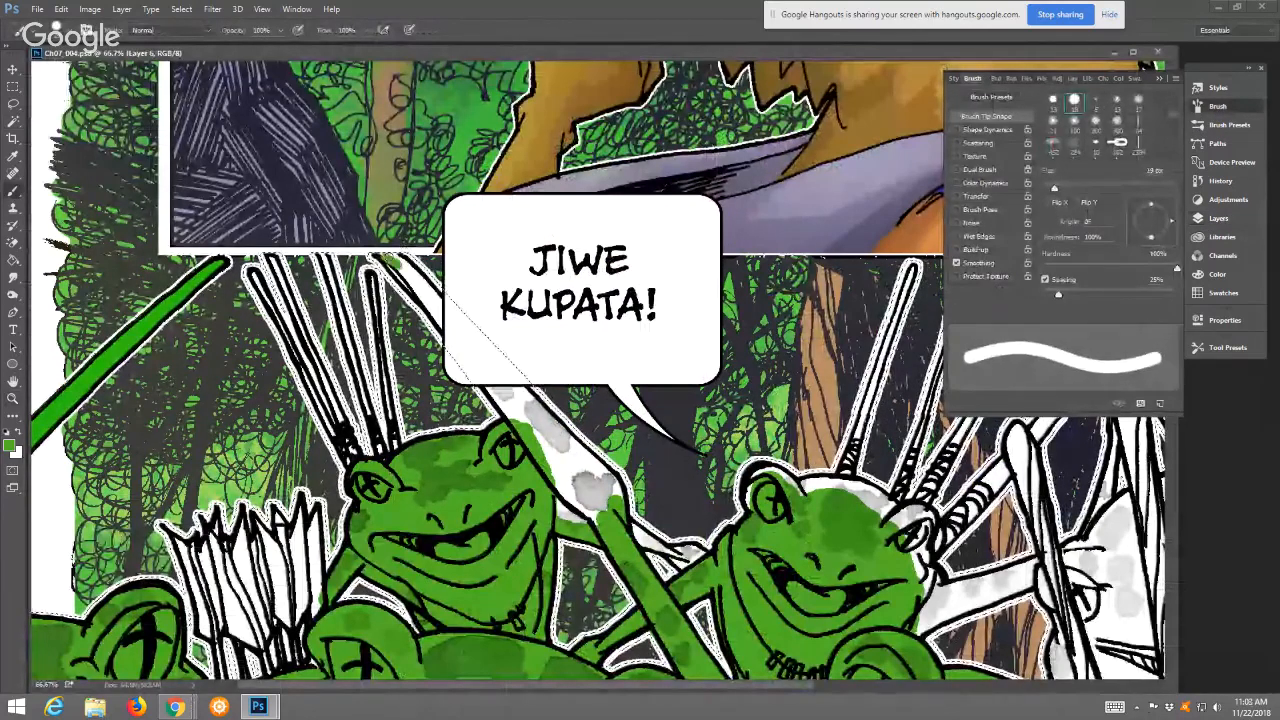
left_click_drag(387, 259, 398, 263)
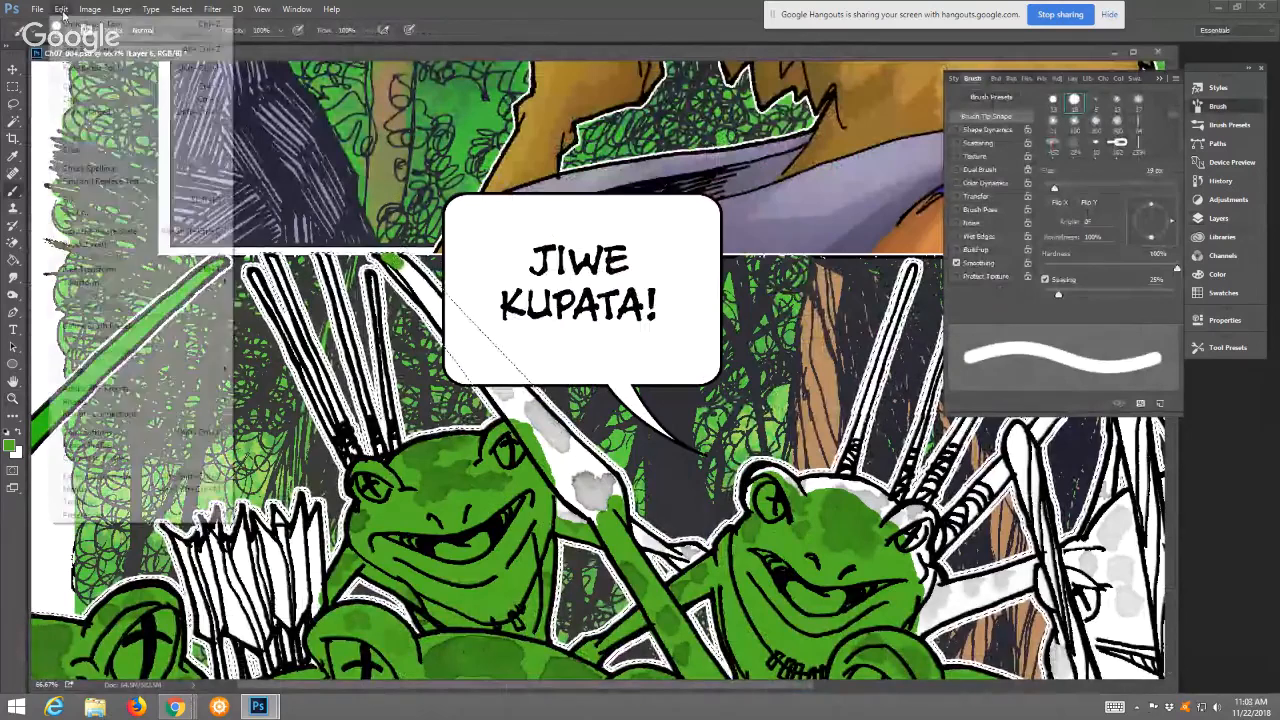
left_click(62, 10)
left_click(85, 26)
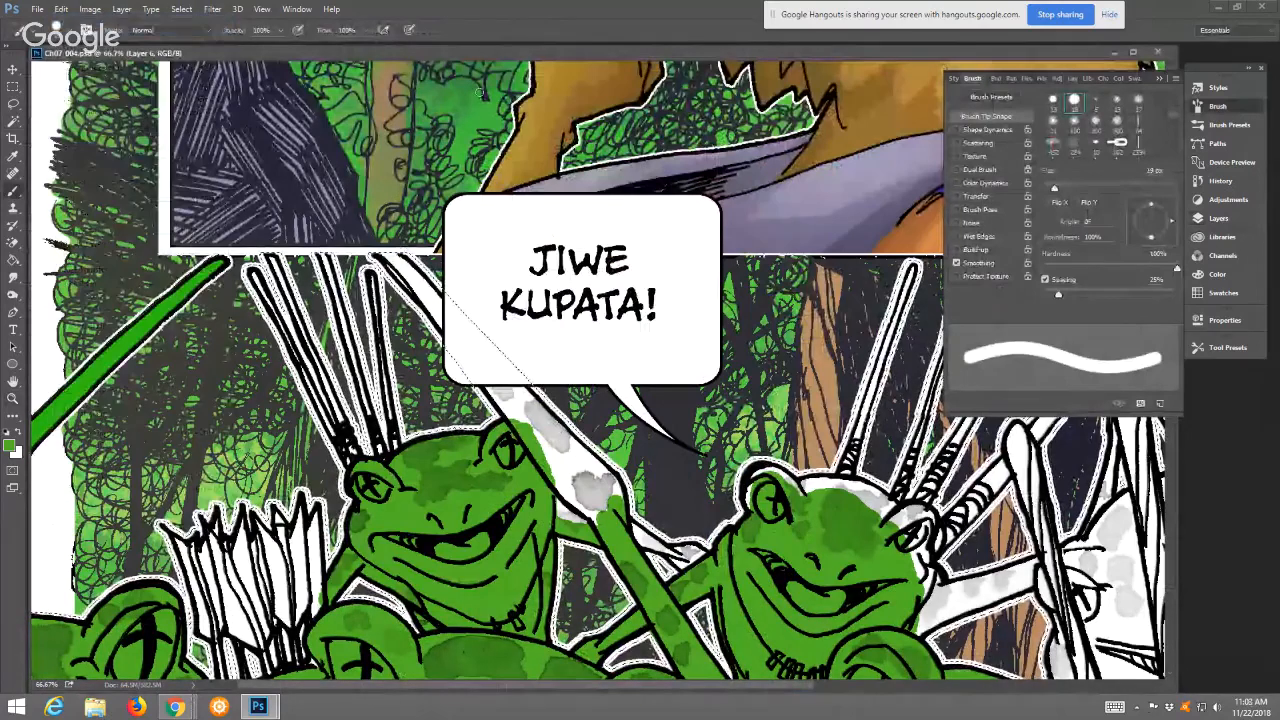
On Layer 14, paint the frog's raised arm around the lower part of the "JIWE KUPATA!" balloon solid green
left_click(1219, 218)
left_click(1129, 306)
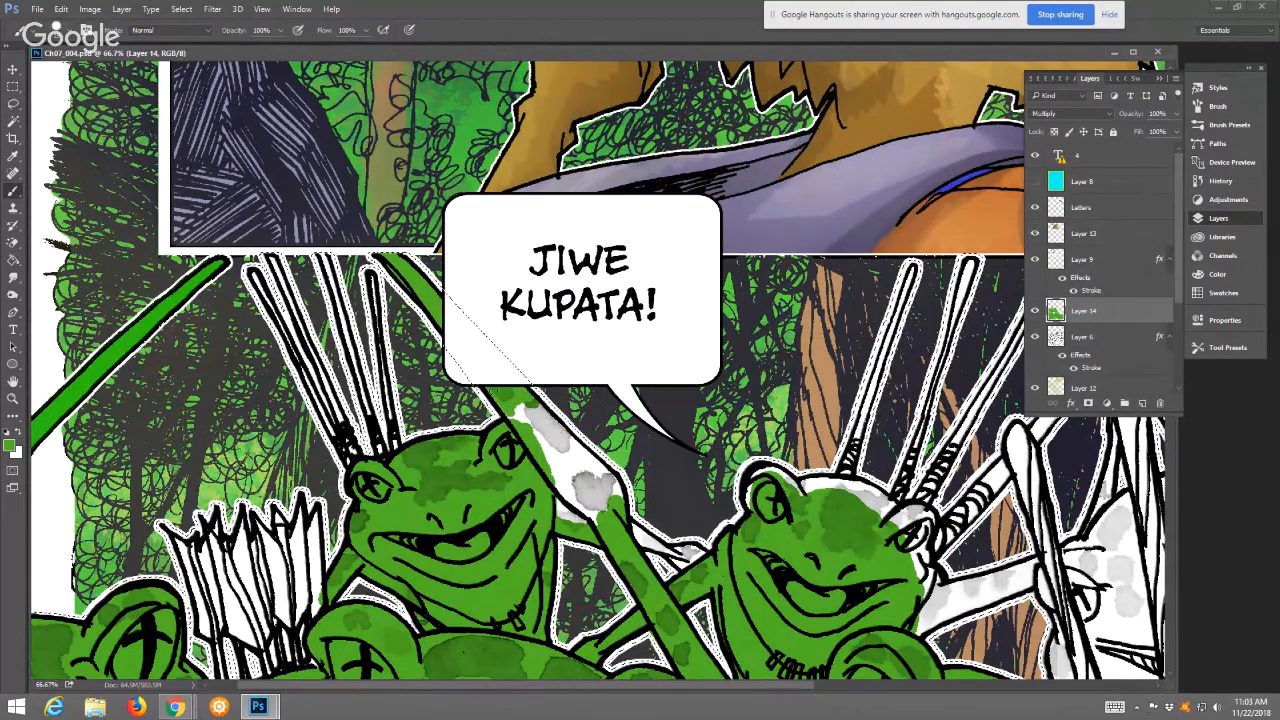
mouse_move(517, 401)
left_mouse_down()
mouse_move(547, 423)
mouse_move(562, 481)
mouse_move(577, 481)
mouse_move(564, 491)
mouse_move(602, 511)
mouse_move(590, 486)
mouse_move(562, 511)
mouse_move(698, 560)
left_mouse_up()
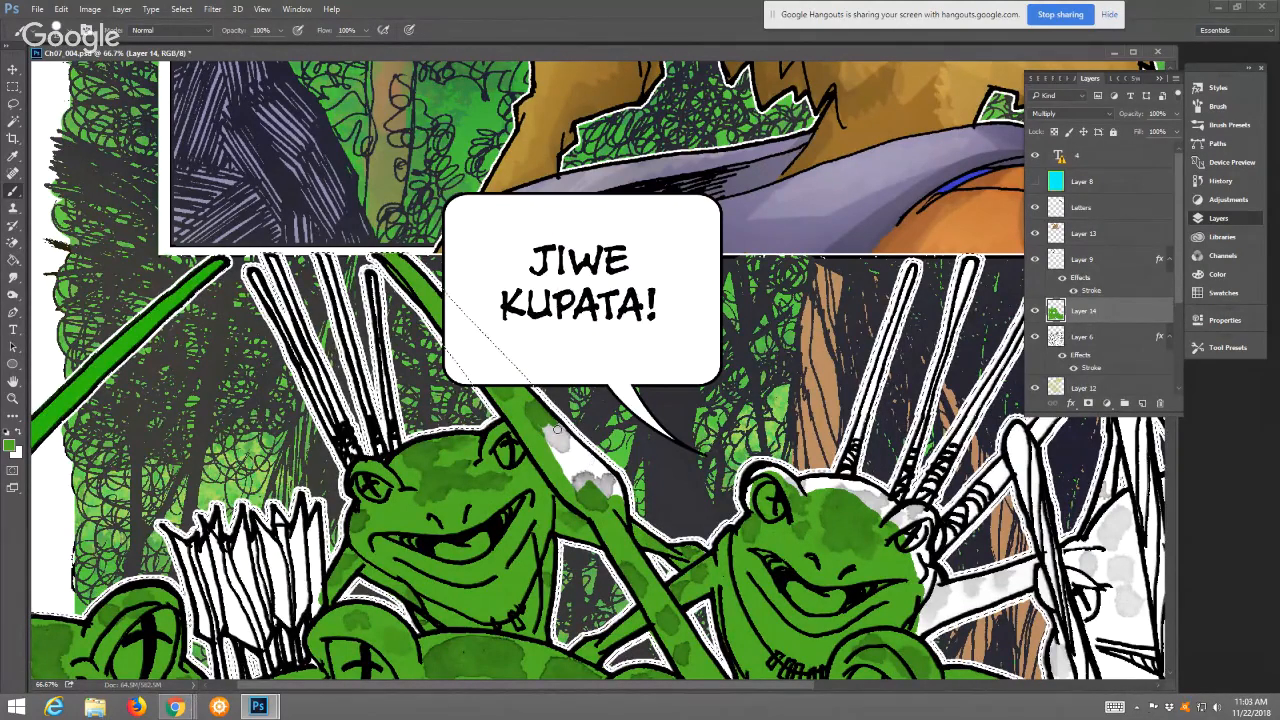
mouse_move(556, 430)
left_mouse_down()
mouse_move(609, 496)
mouse_move(550, 436)
left_mouse_up()
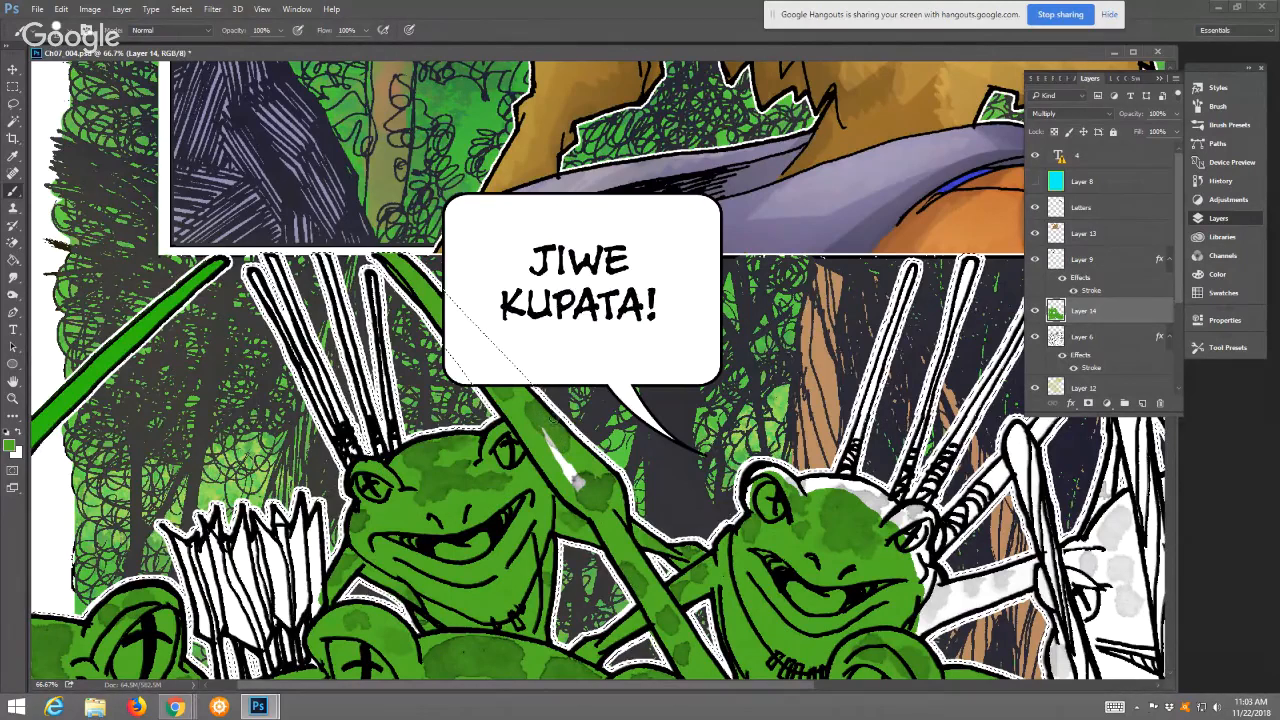
left_click_drag(577, 480, 582, 486)
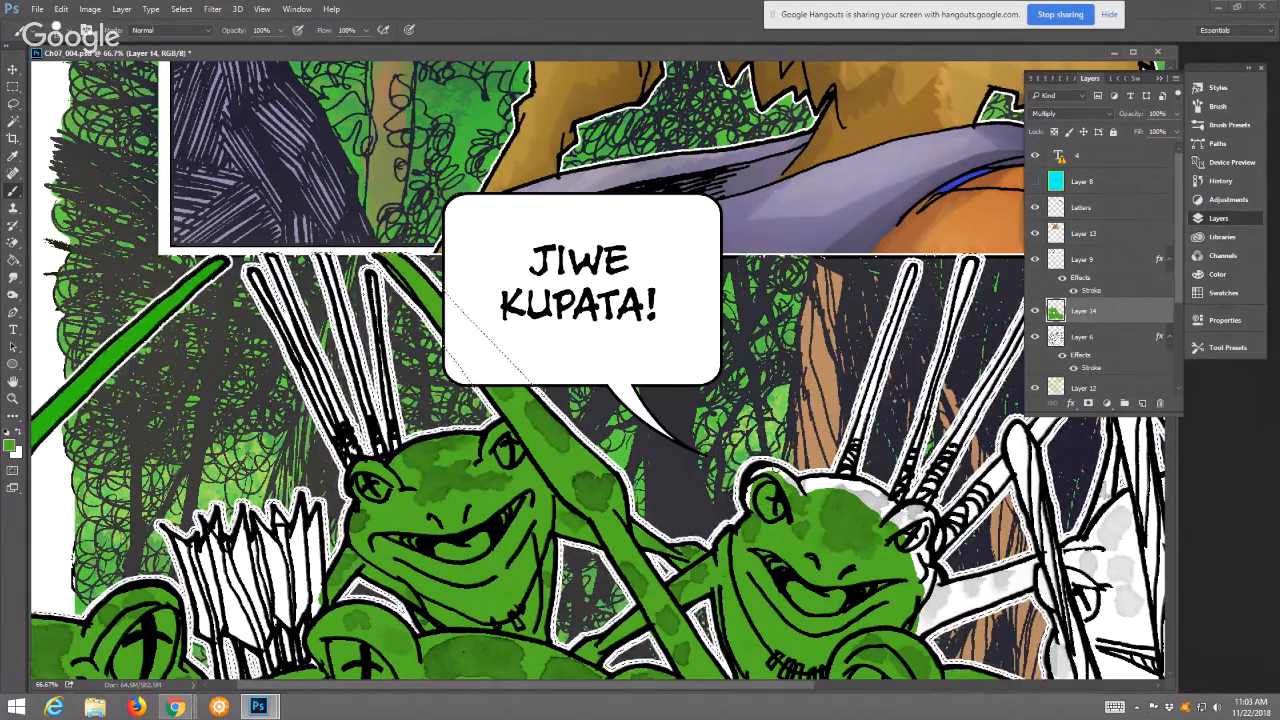
Paint the remaining white parts of the head, eye and outstretched arm green on the frog beside the balloon's tail
left_click_drag(787, 542, 732, 432)
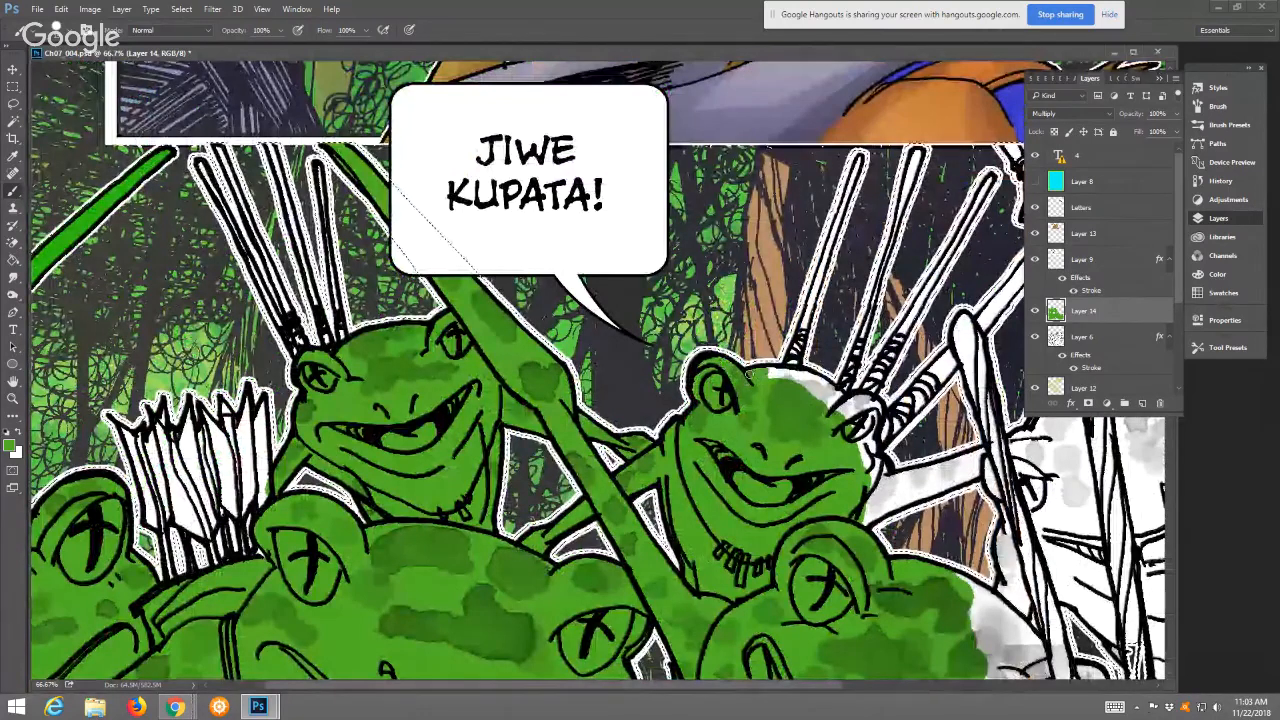
mouse_move(772, 370)
left_mouse_down()
mouse_move(812, 376)
mouse_move(834, 398)
mouse_move(816, 393)
left_mouse_up()
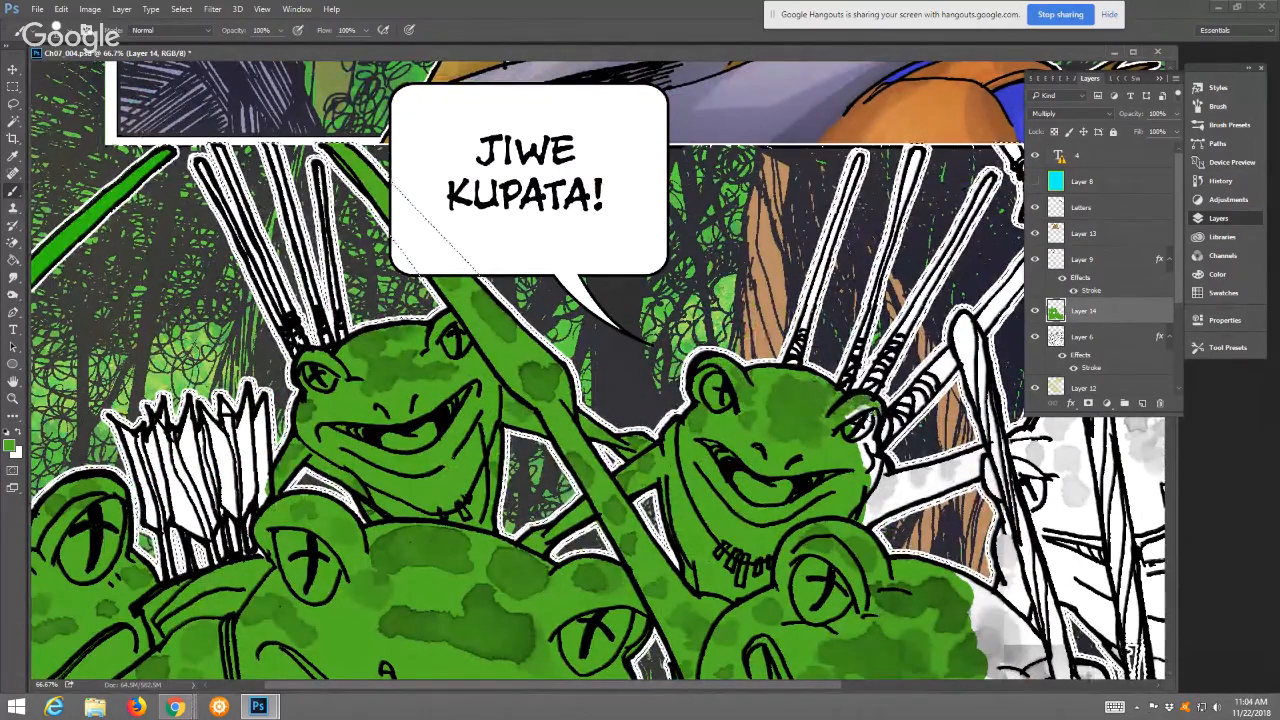
mouse_move(848, 400)
left_mouse_down()
mouse_move(875, 478)
mouse_move(775, 396)
left_mouse_up()
mouse_move(760, 446)
left_mouse_down()
mouse_move(870, 395)
mouse_move(873, 382)
mouse_move(785, 411)
mouse_move(773, 393)
mouse_move(780, 410)
mouse_move(806, 398)
mouse_move(783, 407)
mouse_move(765, 393)
mouse_move(788, 415)
mouse_move(775, 415)
mouse_move(787, 417)
mouse_move(780, 430)
mouse_move(870, 401)
left_mouse_up()
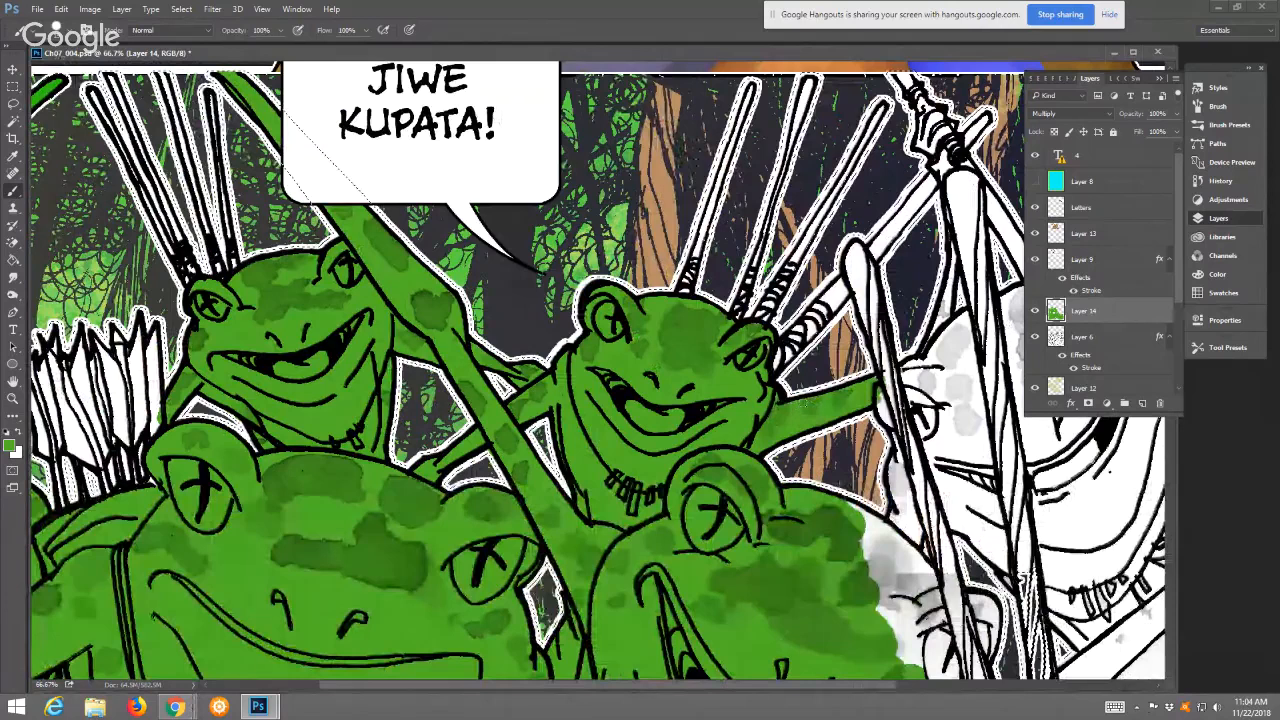
Paint the spear-gripping hand and thin arm of the large white frog green, continuing along the edge of its head
left_click_drag(772, 410, 590, 484)
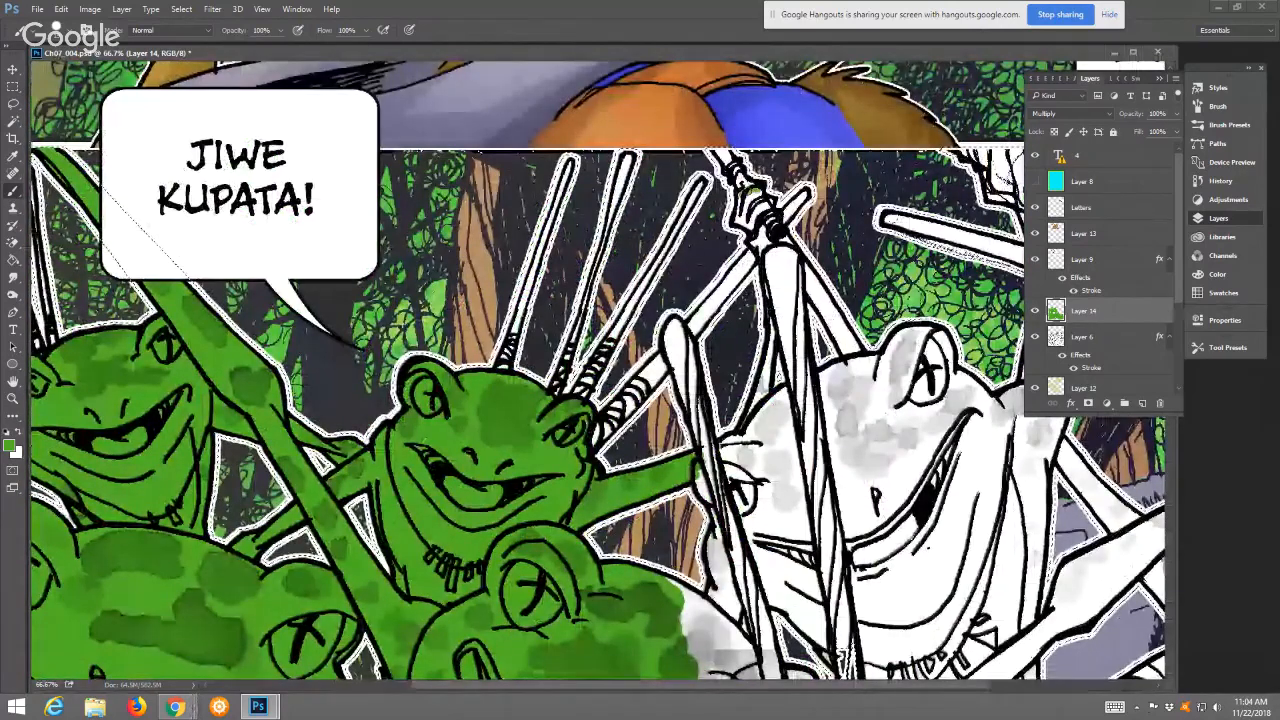
mouse_move(738, 215)
left_mouse_down()
mouse_move(750, 222)
mouse_move(766, 202)
mouse_move(750, 200)
mouse_move(758, 240)
left_mouse_up()
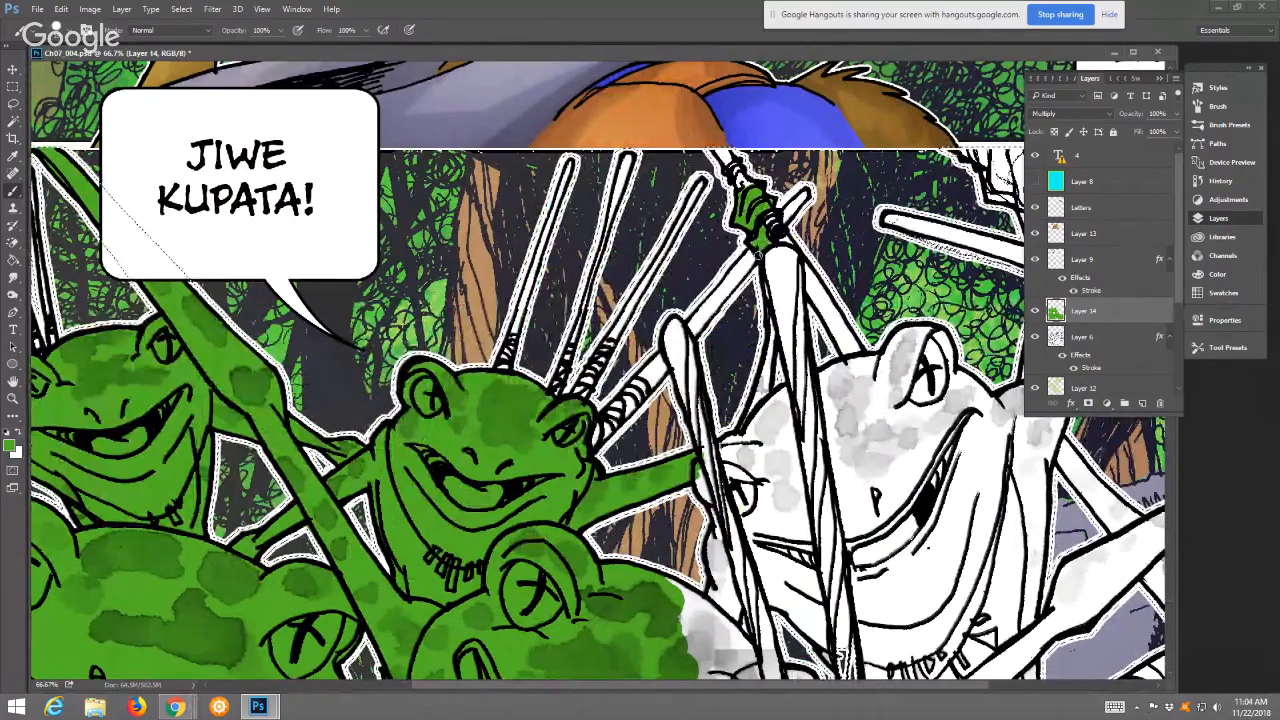
left_click_drag(765, 278, 766, 380)
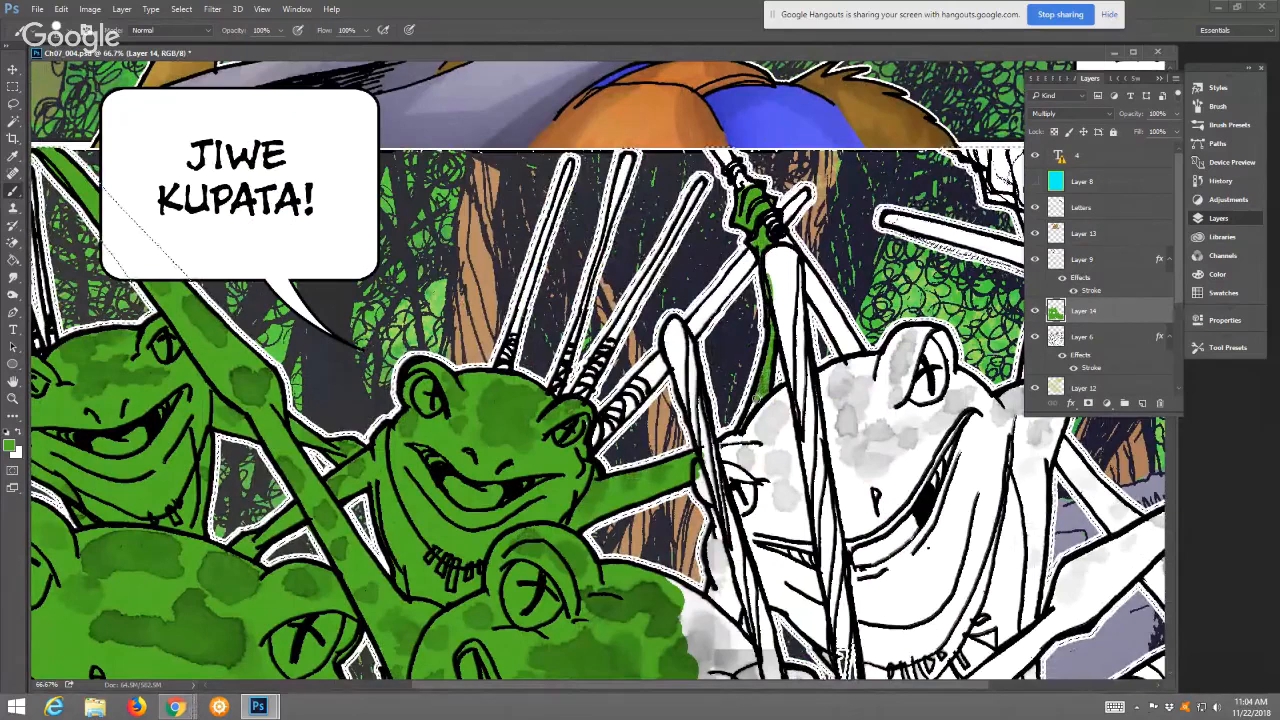
mouse_move(740, 440)
left_mouse_down()
mouse_move(703, 462)
mouse_move(715, 456)
mouse_move(713, 592)
mouse_move(703, 602)
mouse_move(670, 584)
left_mouse_up()
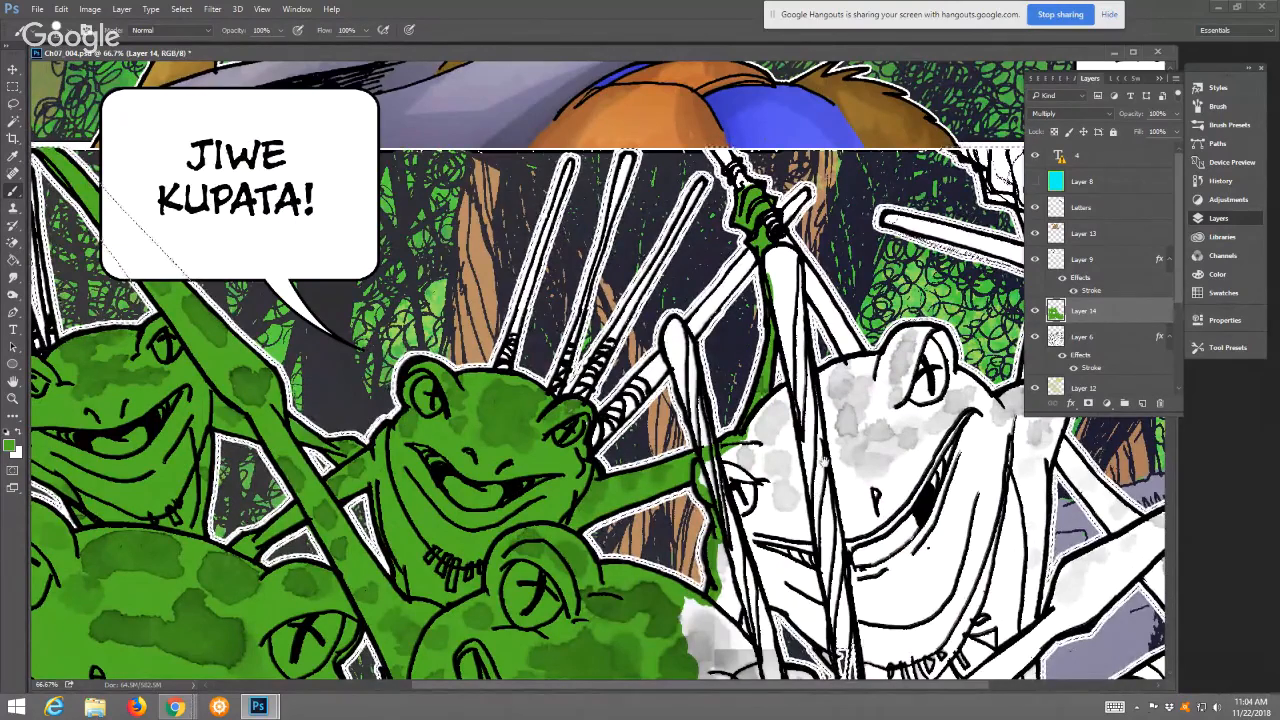
Outline the unpainted eye, head edge and arm of the open-mouthed frog behind the spears in green
scroll(825, 226, "down", 3)
scroll(825, 226, "down", 3)
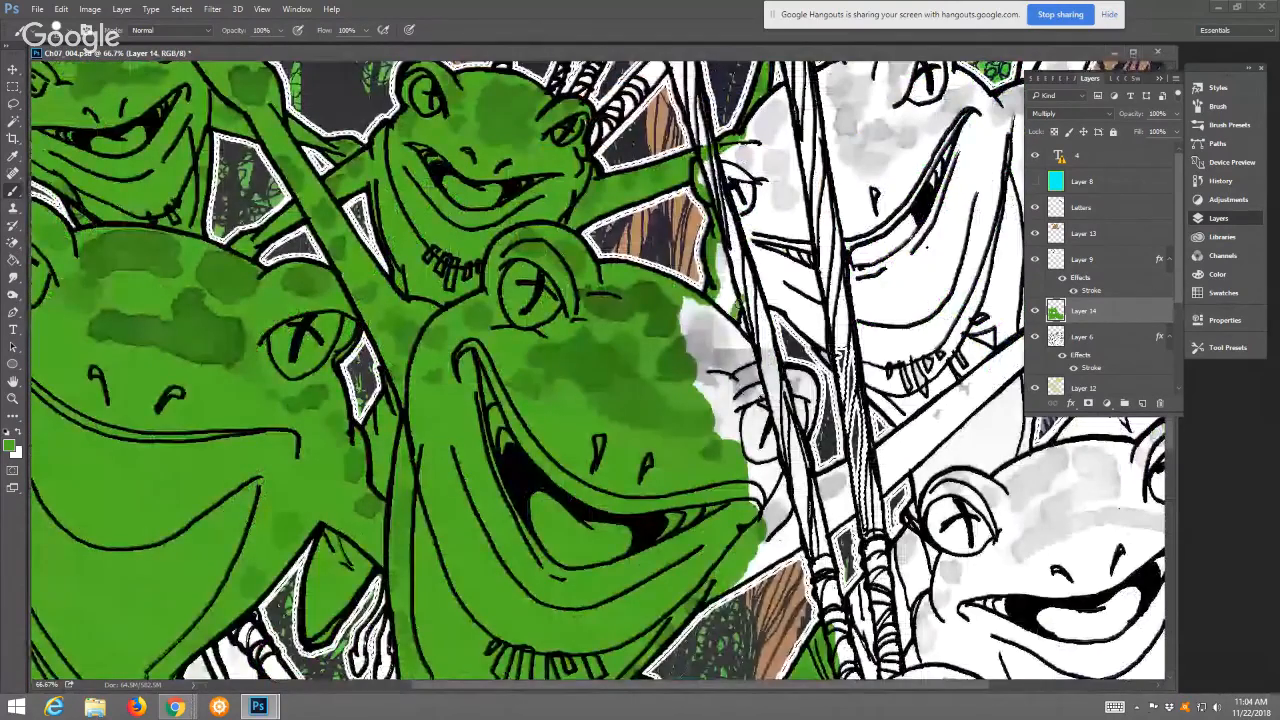
mouse_move(739, 299)
left_mouse_down()
mouse_move(740, 343)
mouse_move(780, 378)
mouse_move(810, 378)
mouse_move(806, 502)
mouse_move(810, 481)
left_mouse_up()
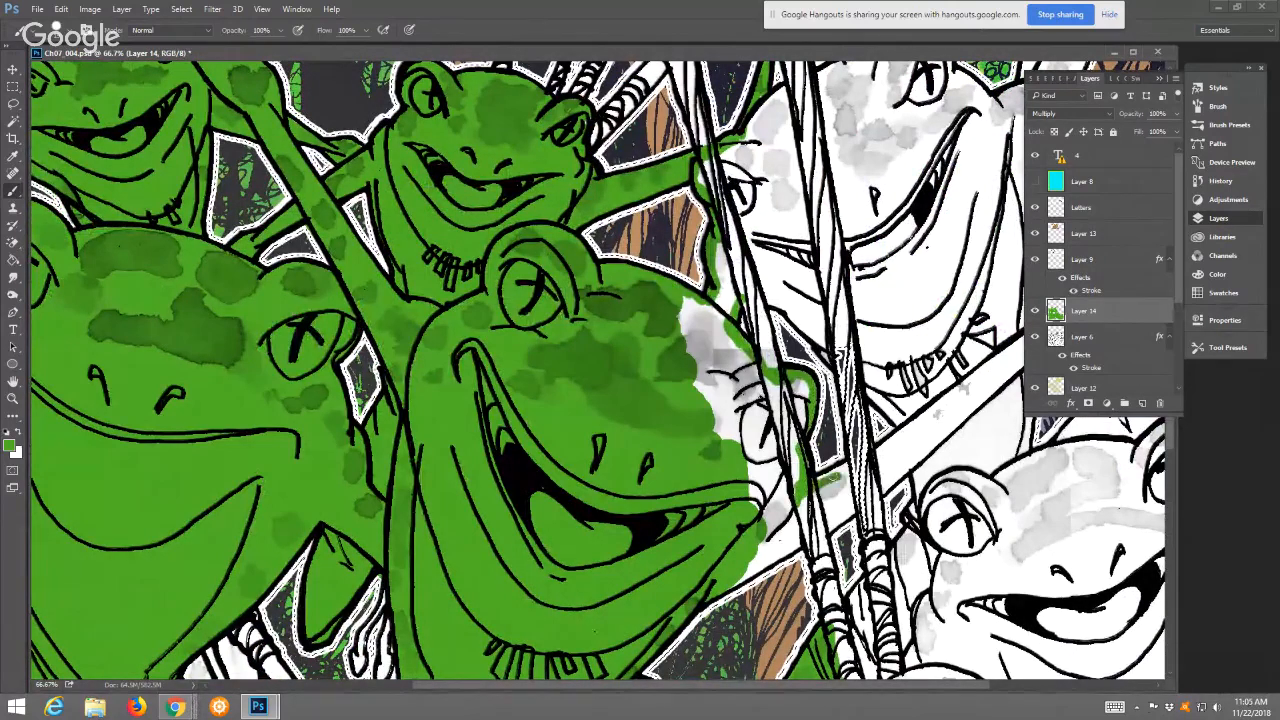
scroll(600, 370, "down", 3)
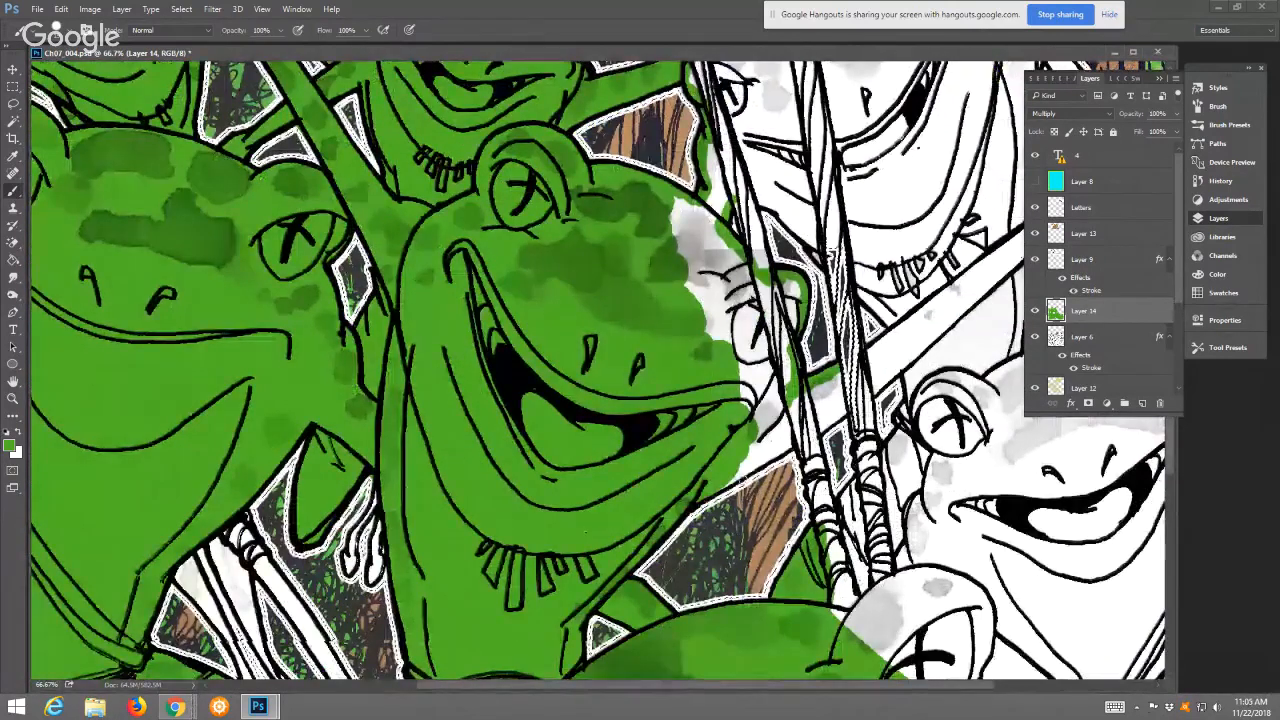
left_click_drag(738, 475, 784, 449)
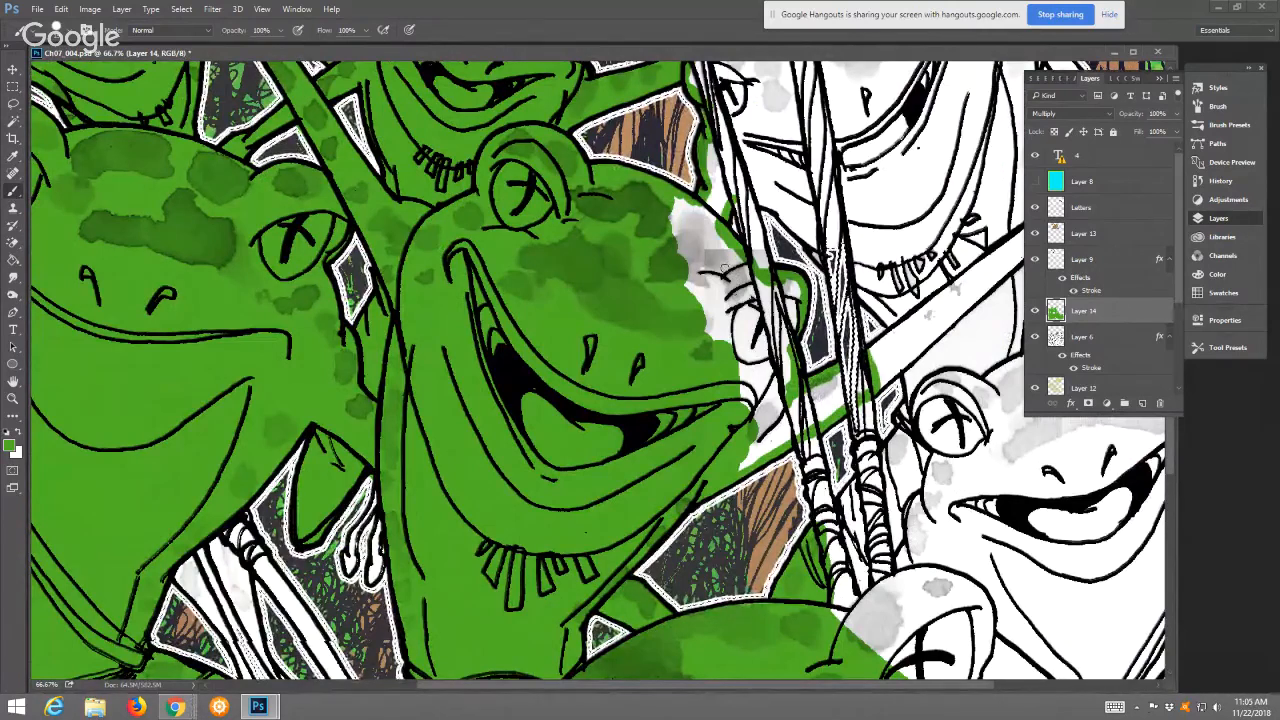
Try to flood-fill the unpainted part of the laughing frog's face with green on Layer 14, and undo the fill
left_click(13, 258)
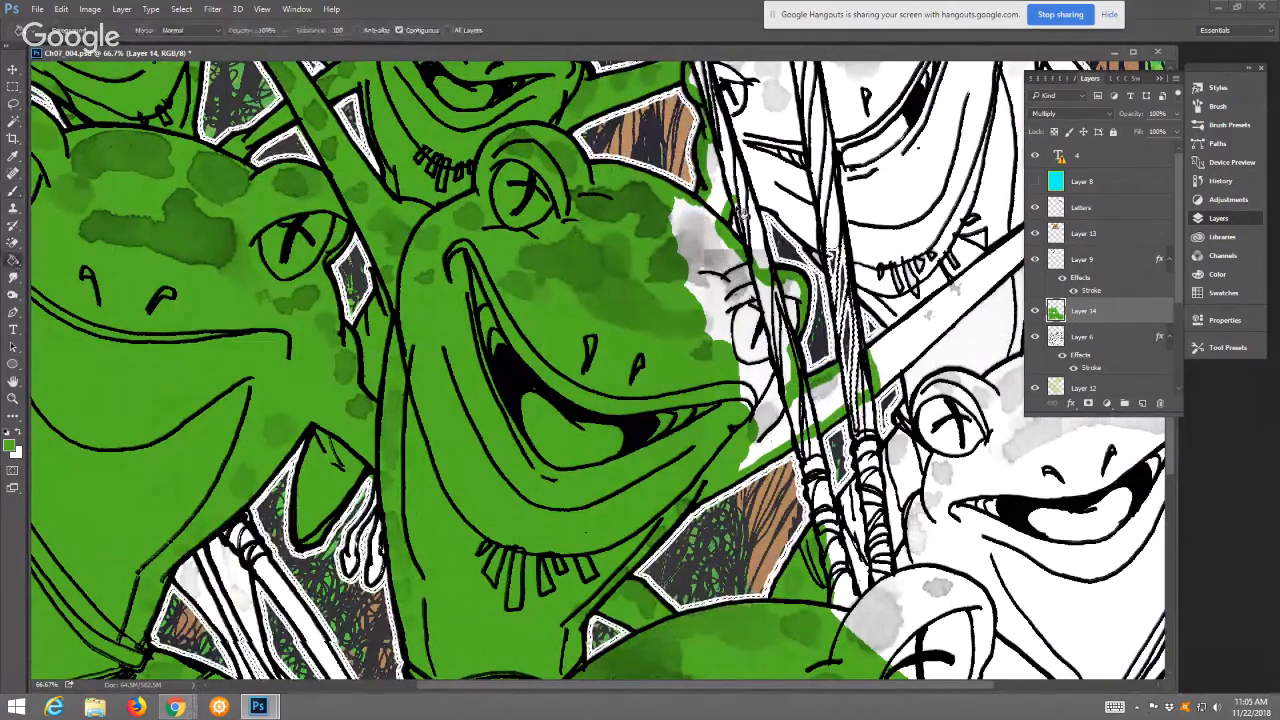
left_click(704, 260)
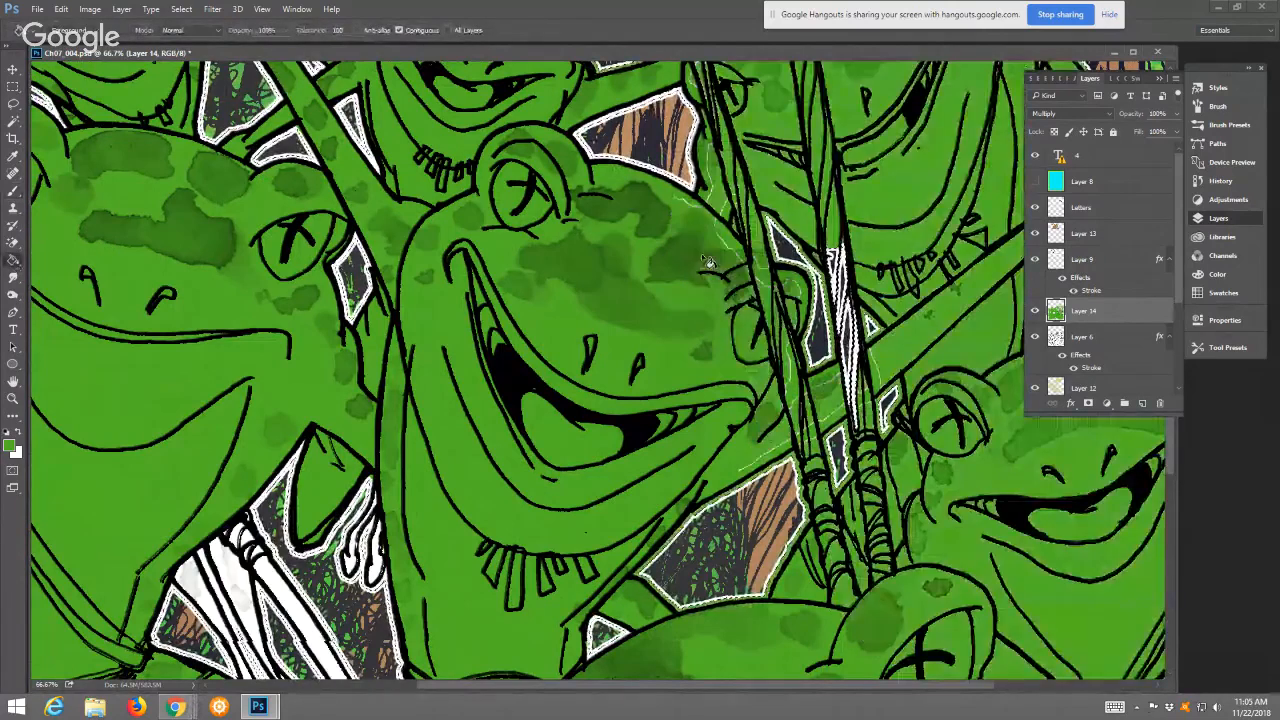
left_click(66, 10)
left_click(80, 30)
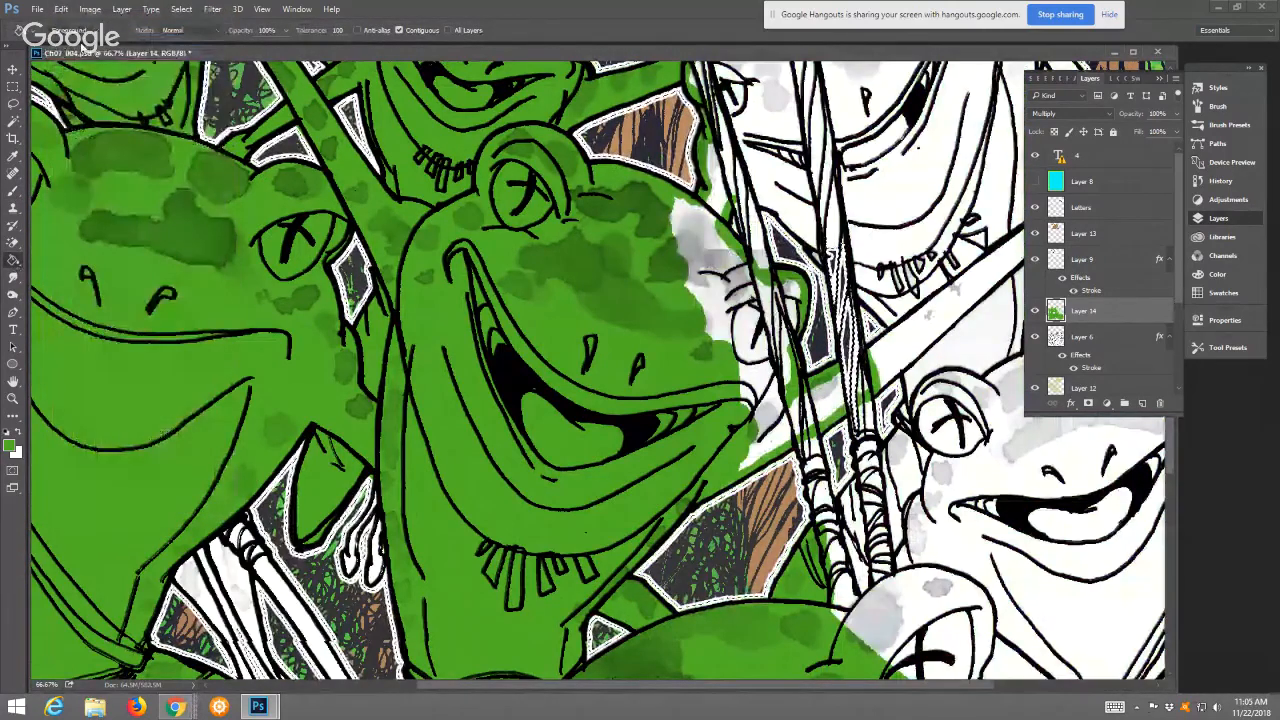
Brush green along the body and arm edges around the dark gaps behind the upright spears
left_click(14, 192)
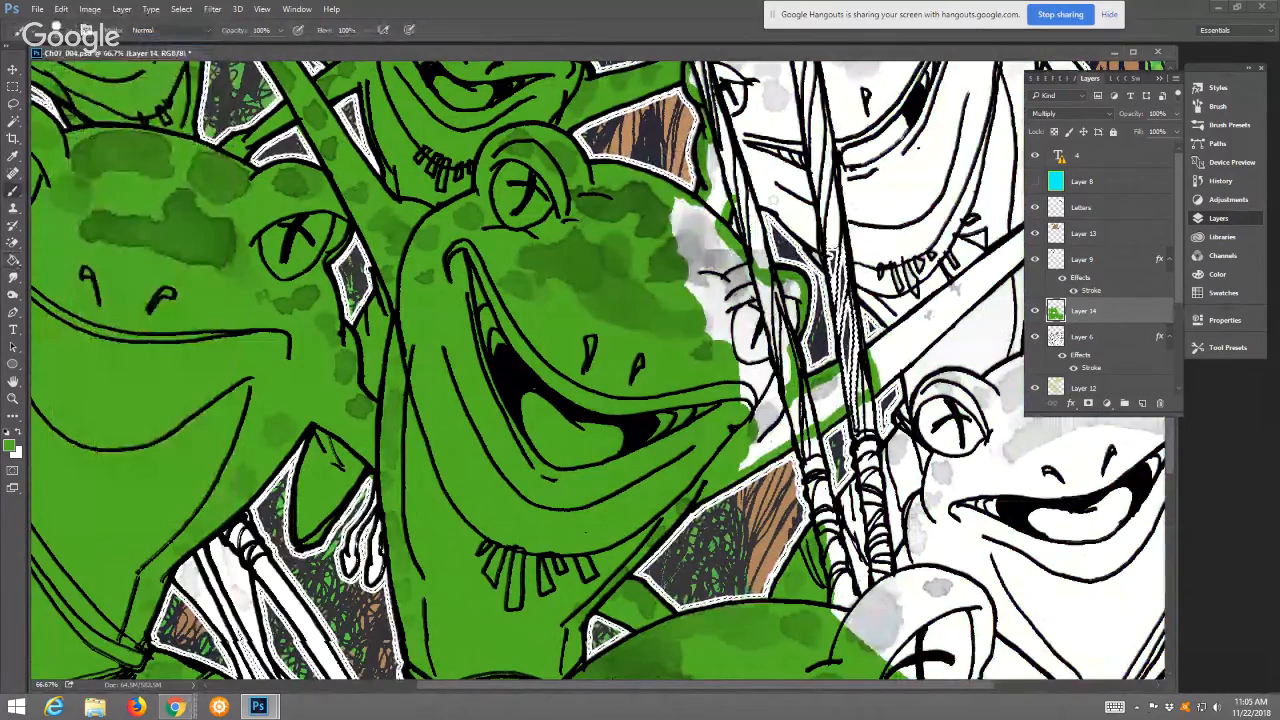
left_click_drag(724, 212, 784, 213)
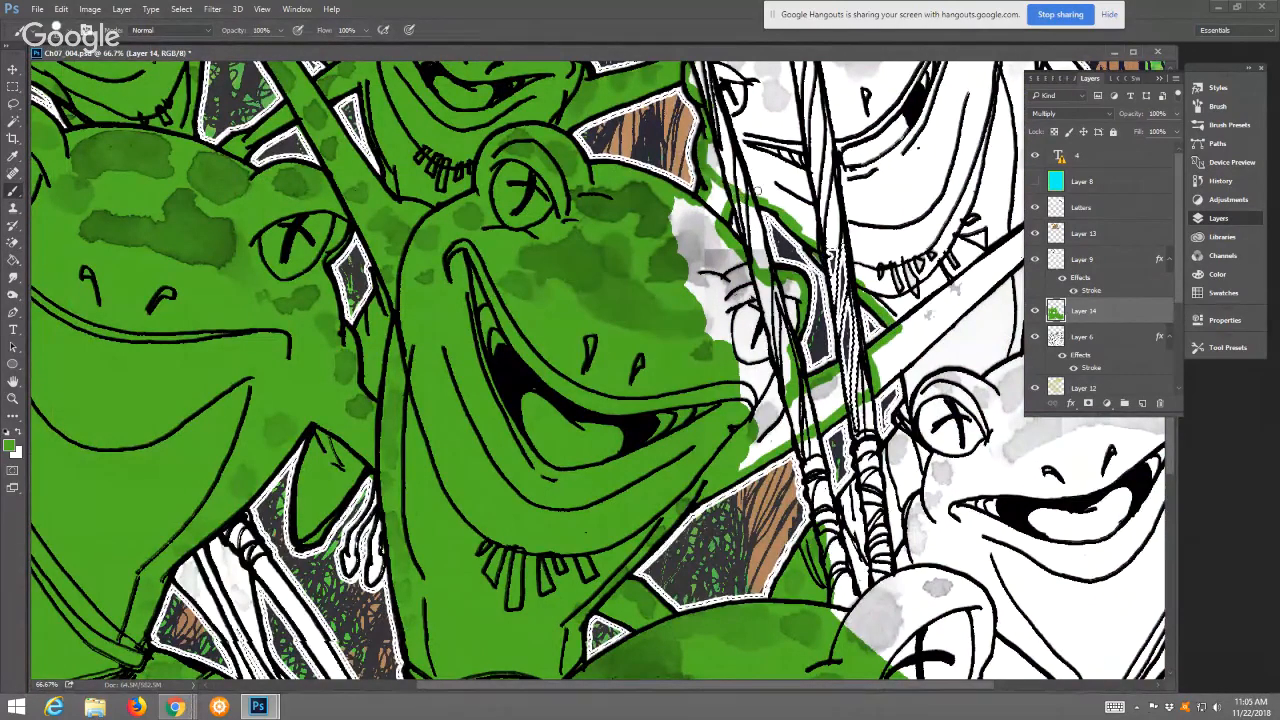
left_click_drag(853, 203, 753, 218)
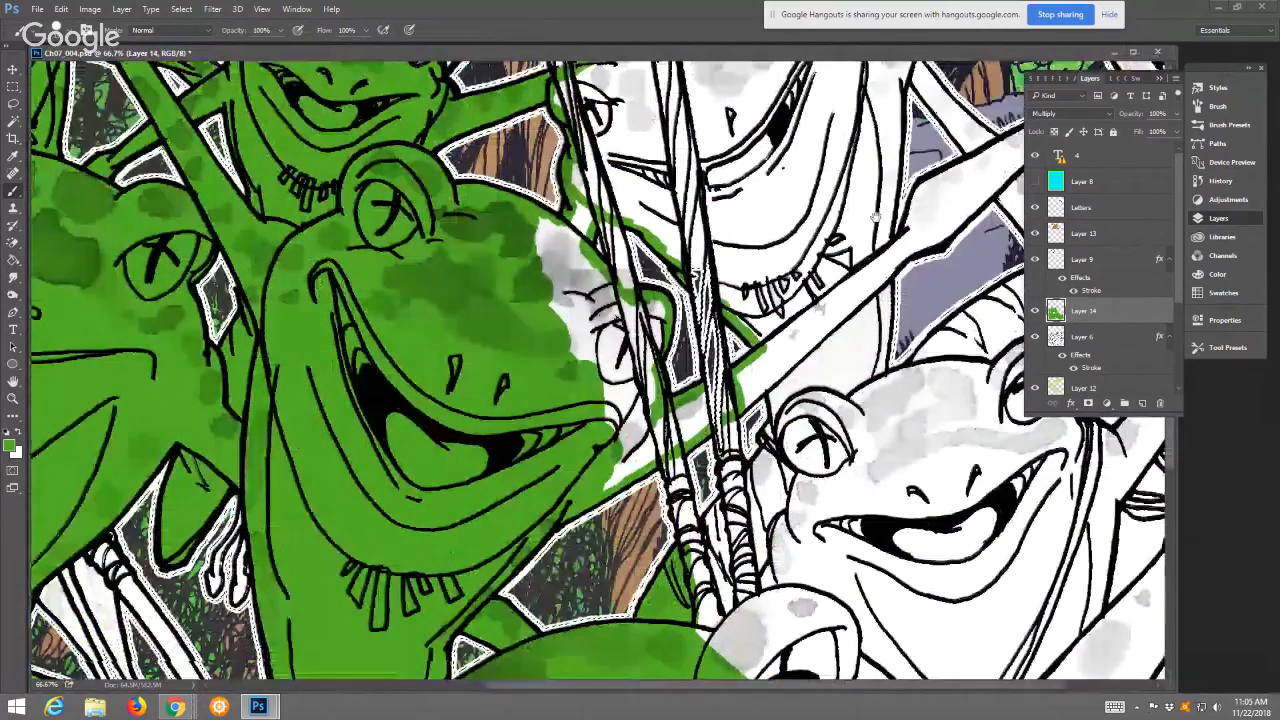
Outline in green the arm, body and head edges around the purple background gaps, and the edges around the small gap beside the spears
mouse_move(888, 208)
left_mouse_down()
mouse_move(888, 251)
mouse_move(920, 185)
mouse_move(962, 160)
mouse_move(856, 224)
mouse_move(776, 143)
mouse_move(766, 268)
left_mouse_up()
left_click_drag(947, 282, 895, 238)
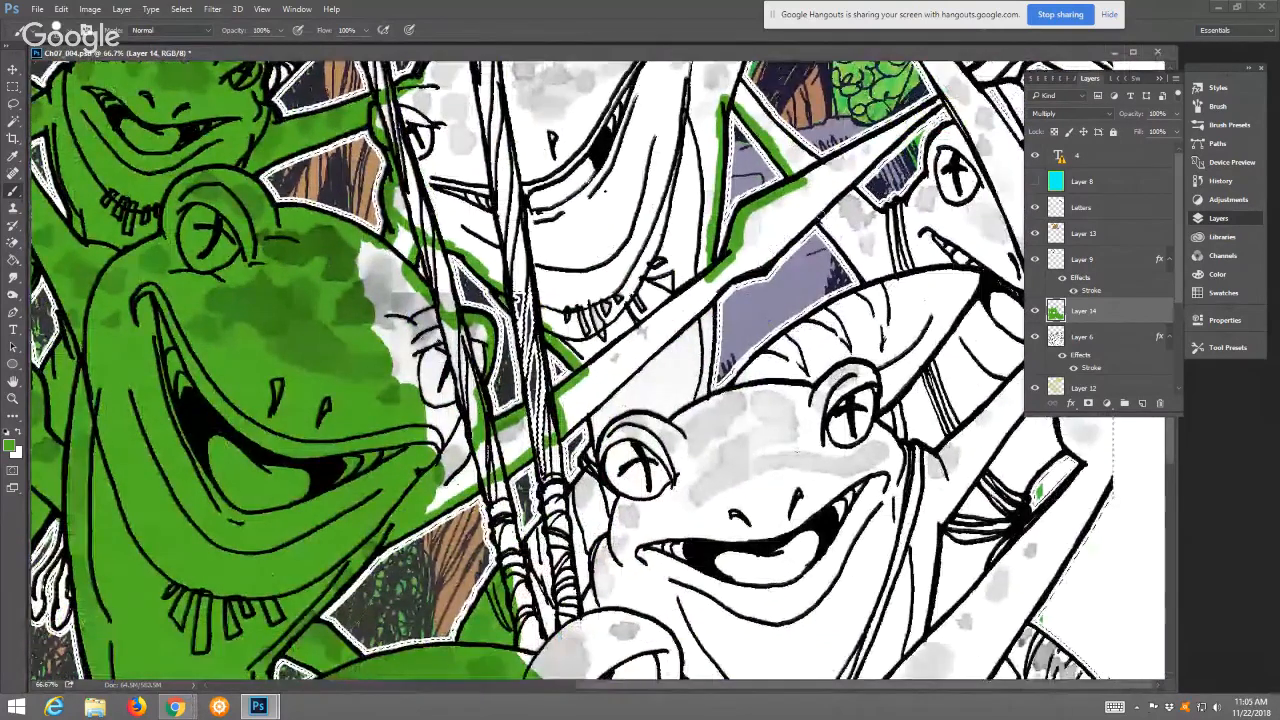
mouse_move(814, 210)
left_mouse_down()
mouse_move(870, 293)
mouse_move(766, 346)
mouse_move(704, 410)
mouse_move(715, 395)
mouse_move(710, 352)
left_mouse_up()
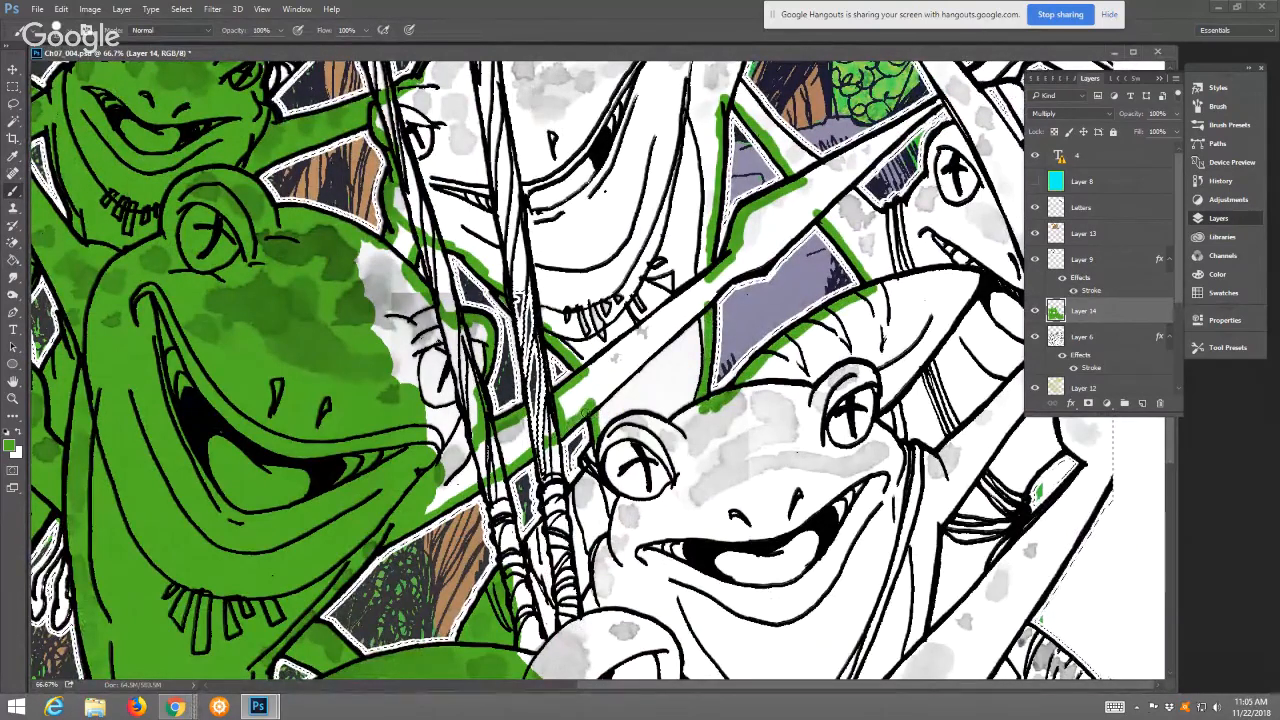
left_click_drag(631, 377, 653, 244)
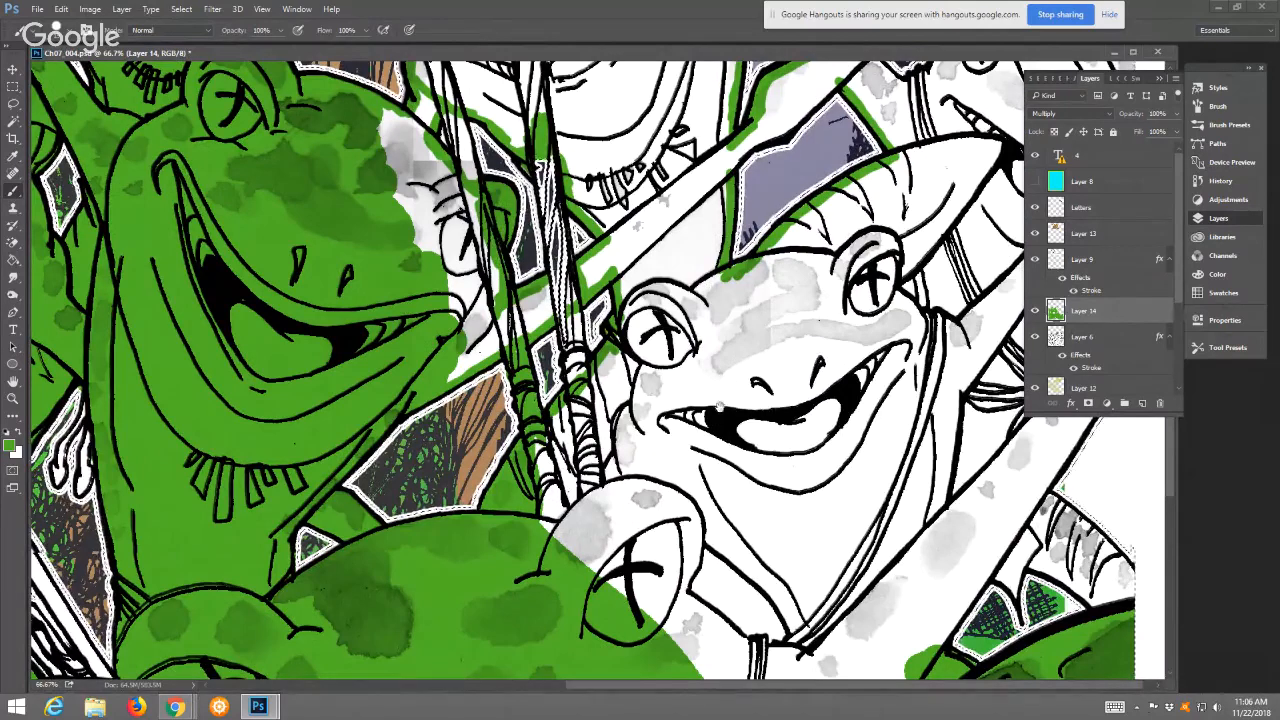
Erase the white fill on Layer 6 between the large eye and the smiling frog's chest so the background shows through
scroll(718, 407, "down", 3)
left_click_drag(716, 318, 722, 345)
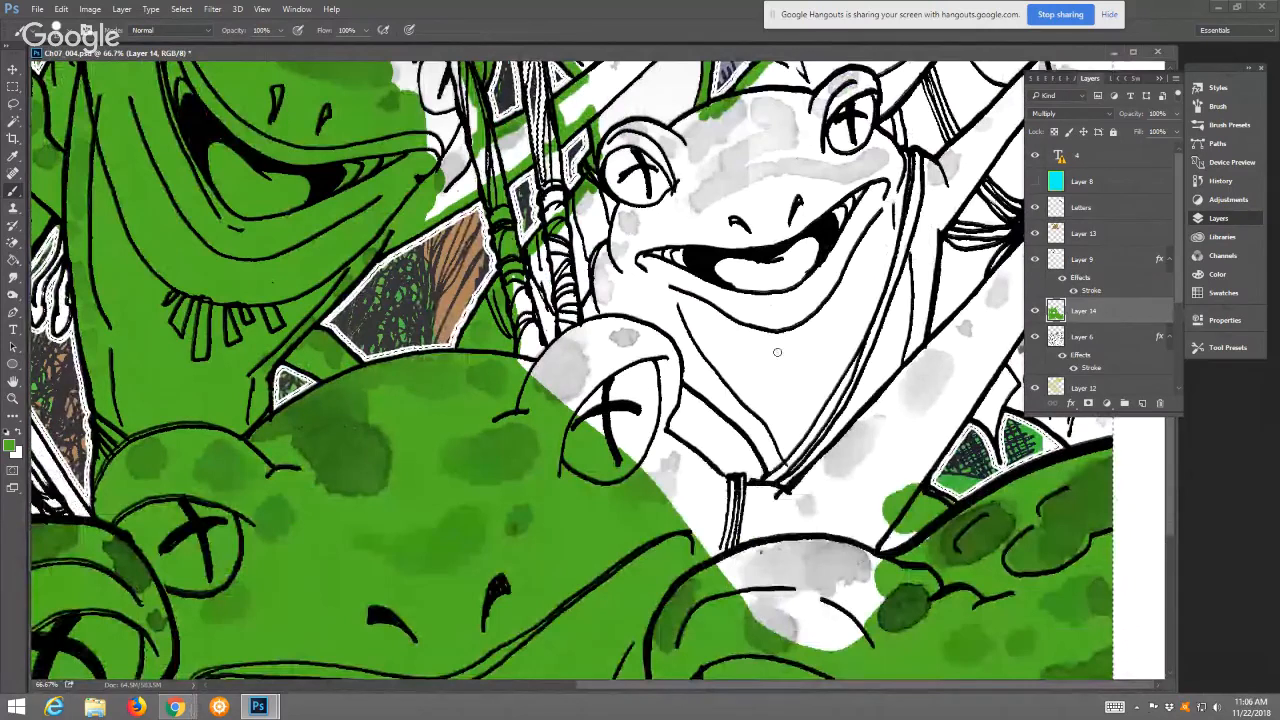
left_click(1108, 339)
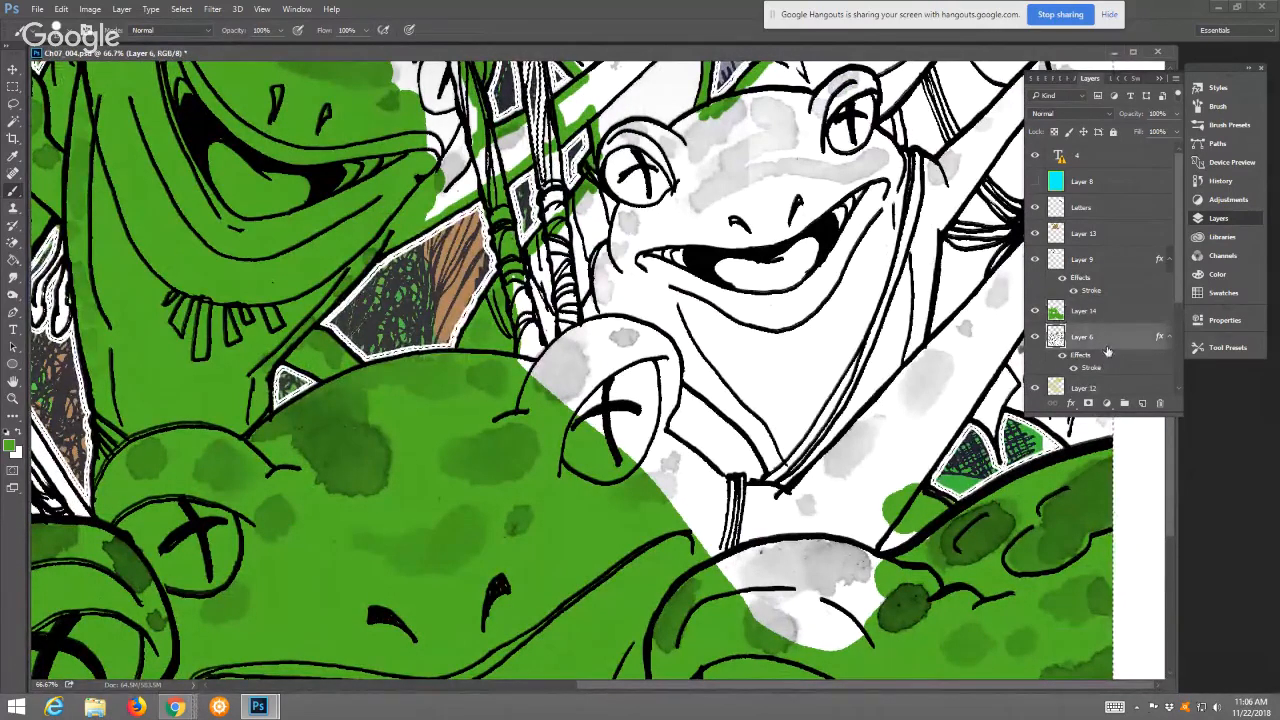
left_click(13, 244)
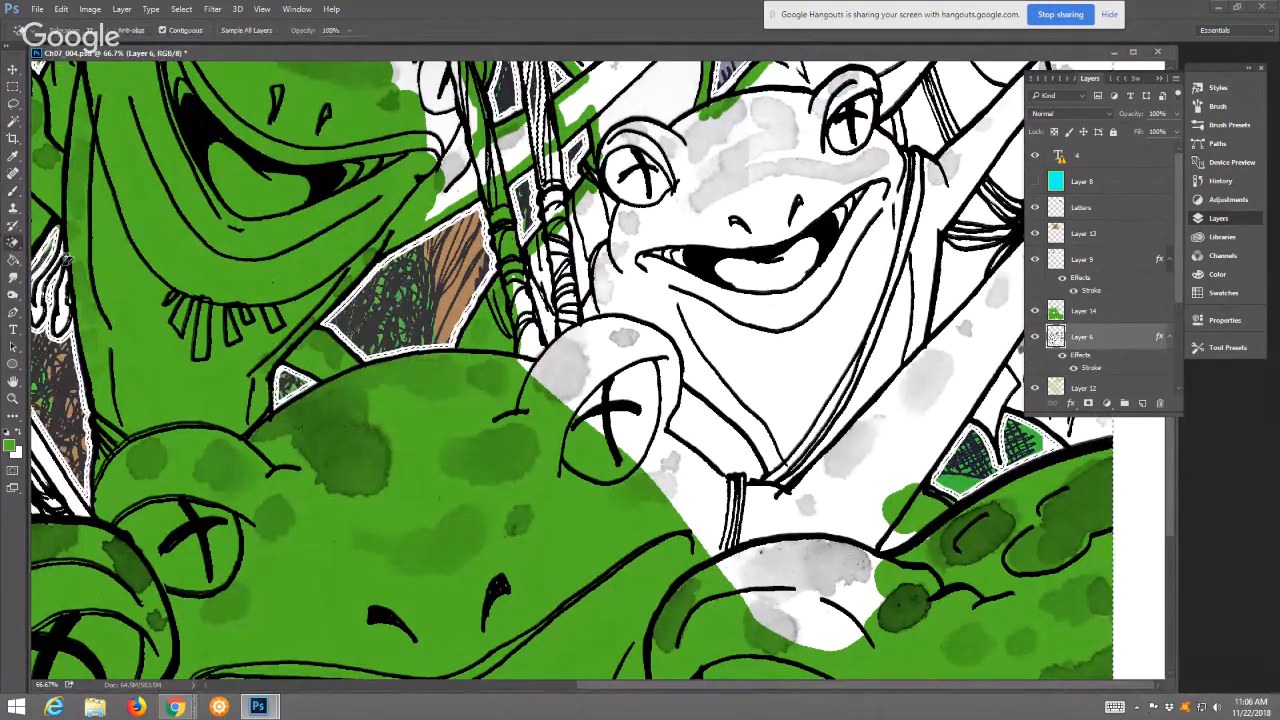
left_click(715, 439)
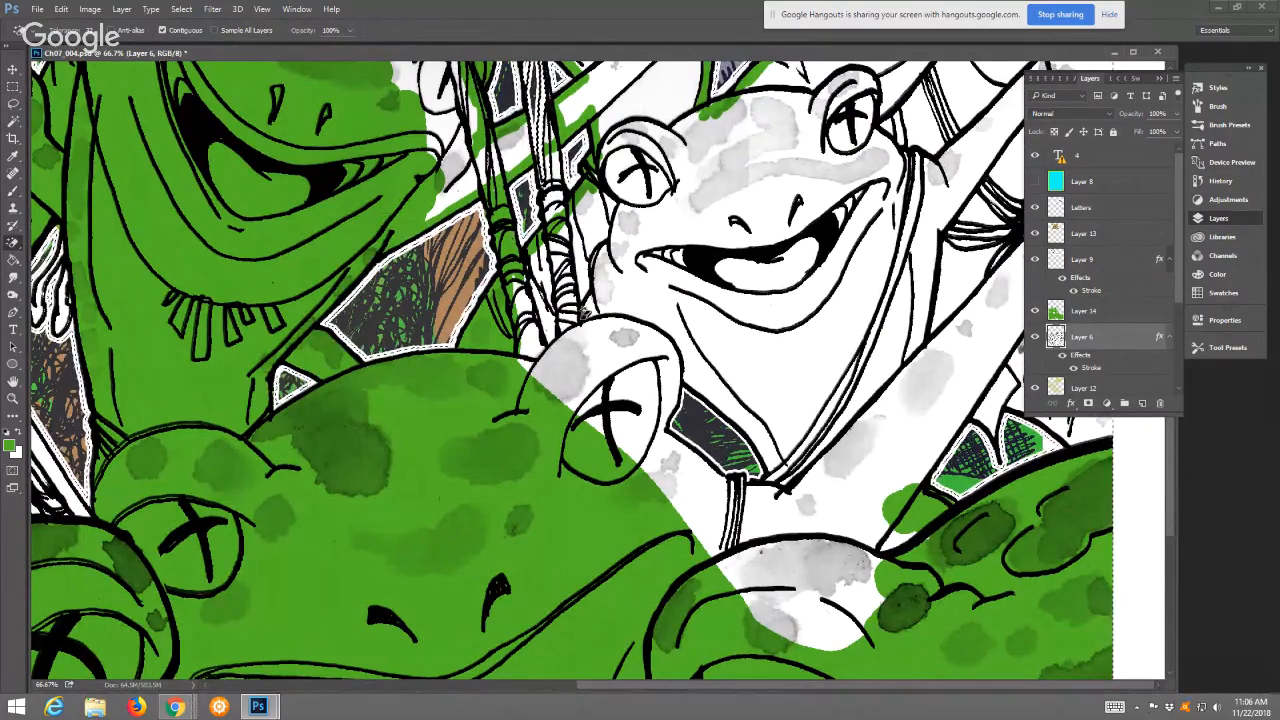
Try brushing green beside the large eye on Layer 6, and undo the stroke
key("b")
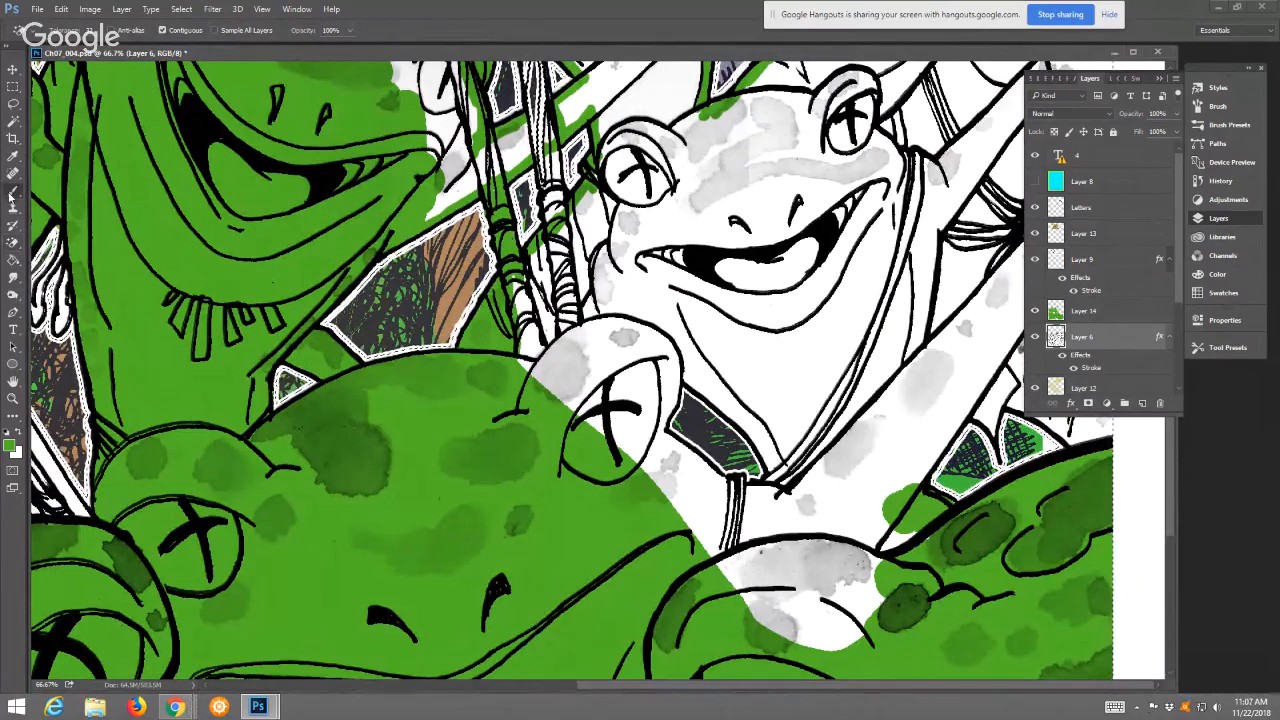
left_click_drag(673, 376, 669, 410)
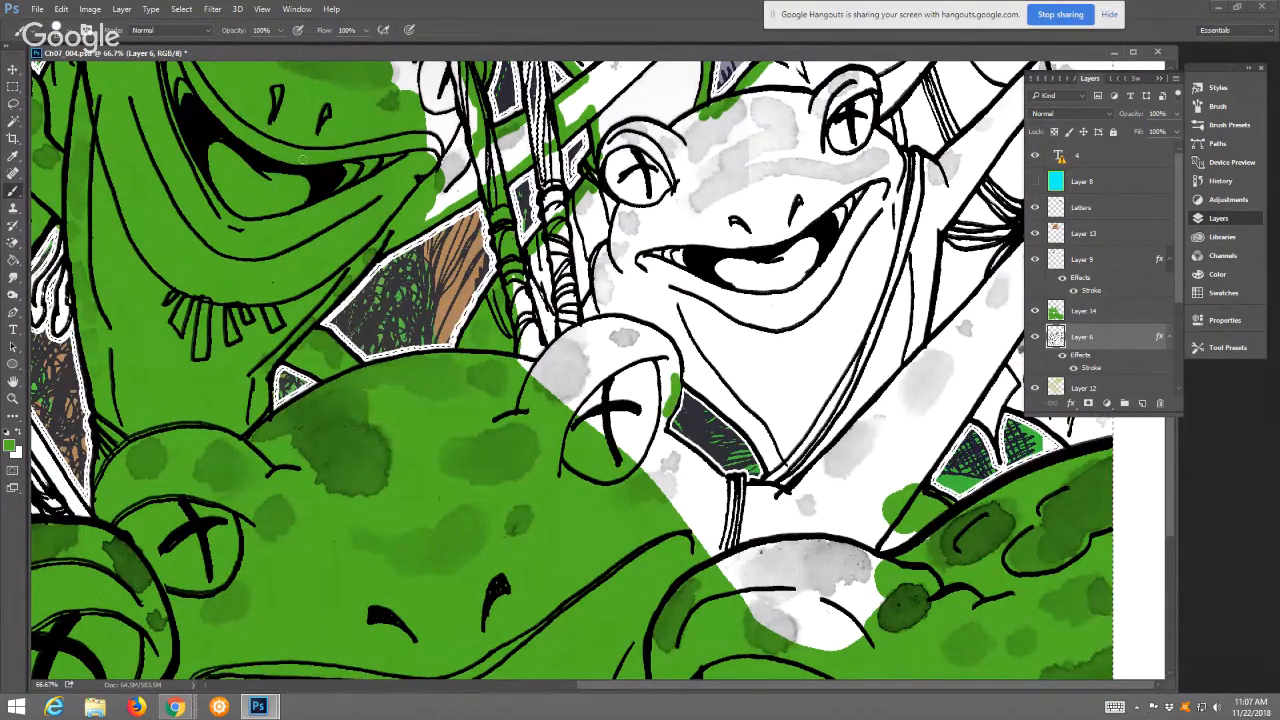
left_click(61, 9)
left_click(80, 48)
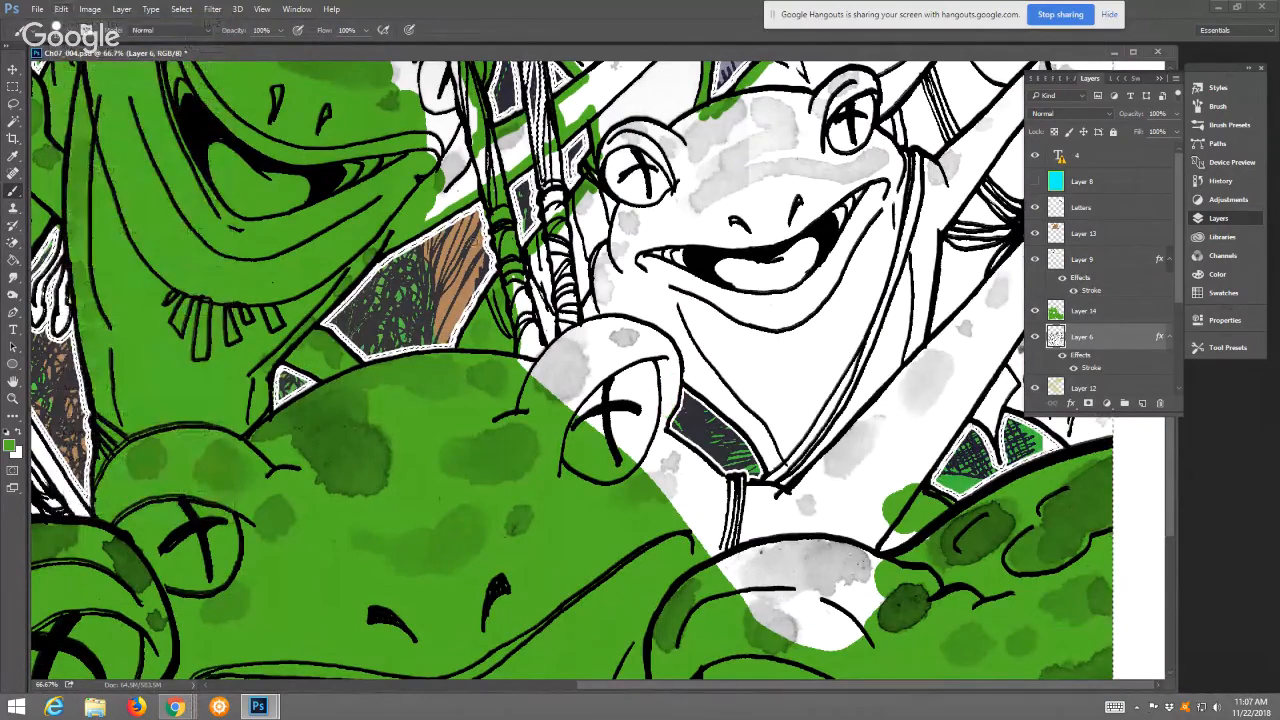
On Layer 14, paint green along the frog edges surrounding the opened background gap beside the large eye
left_click(1085, 311)
mouse_move(677, 374)
left_mouse_down()
mouse_move(670, 446)
mouse_move(718, 477)
mouse_move(693, 454)
mouse_move(795, 496)
left_mouse_up()
mouse_move(679, 377)
left_mouse_down()
mouse_move(750, 432)
mouse_move(772, 480)
left_mouse_up()
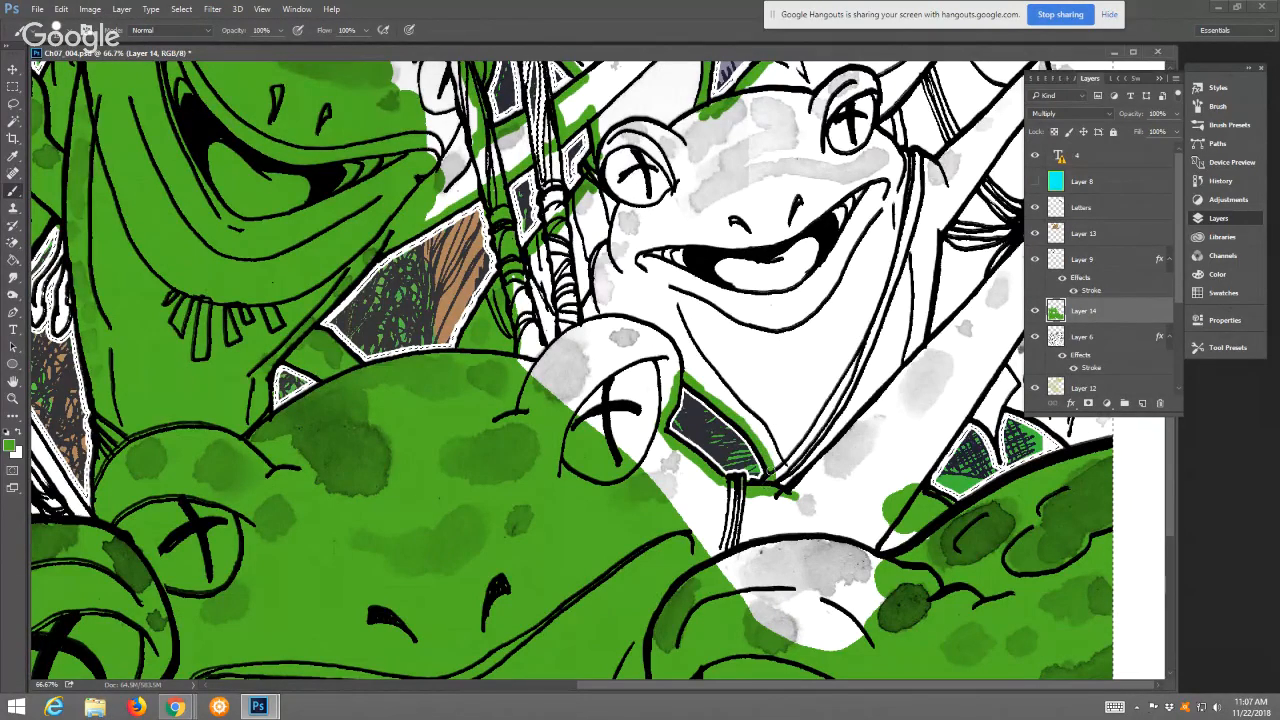
Paint green along both edges of the diagonal arm below the smiling frog, continuing around the small leafy gaps
left_click(931, 238)
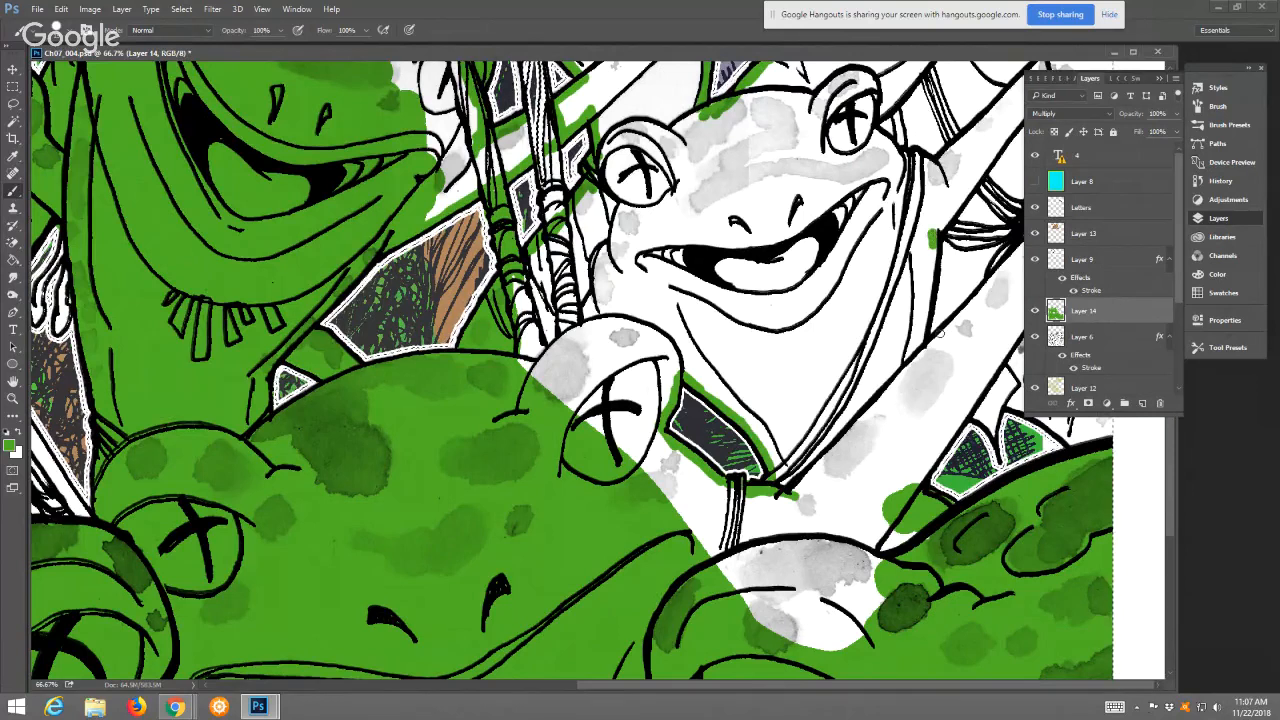
left_click_drag(938, 336, 782, 506)
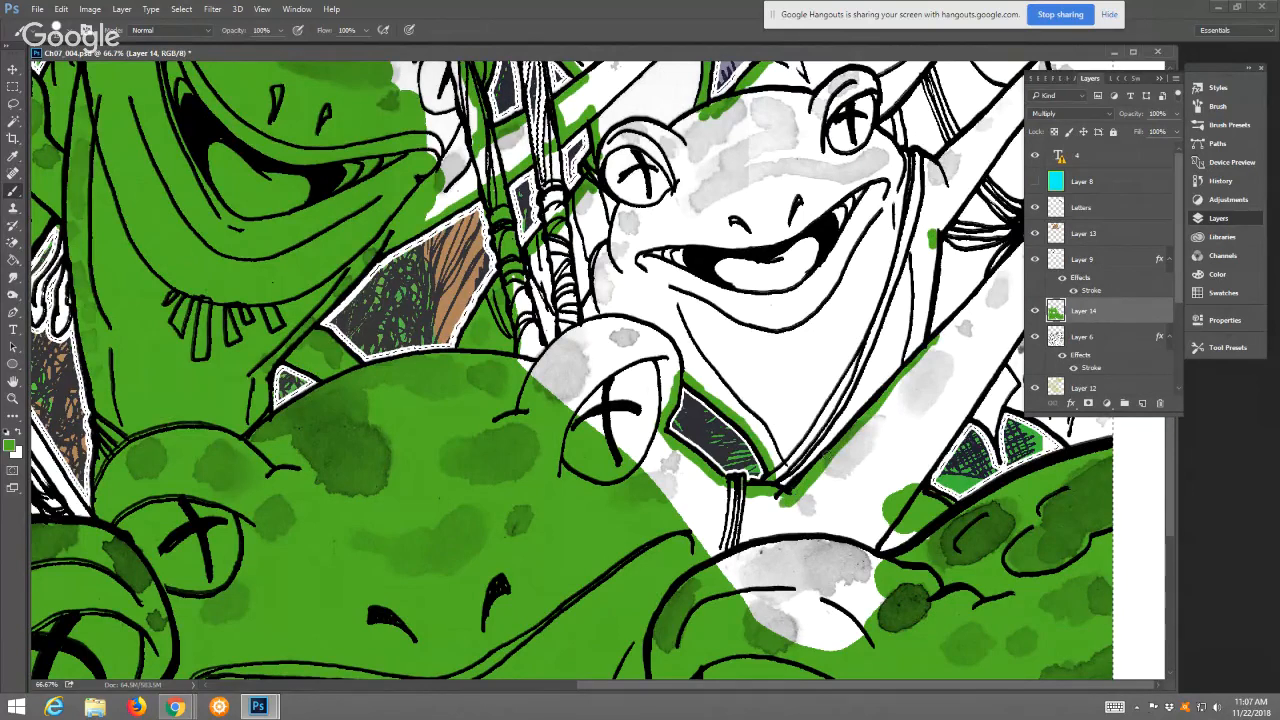
mouse_move(872, 528)
left_mouse_down()
mouse_move(873, 560)
mouse_move(865, 540)
mouse_move(886, 524)
mouse_move(884, 556)
mouse_move(904, 548)
left_mouse_up()
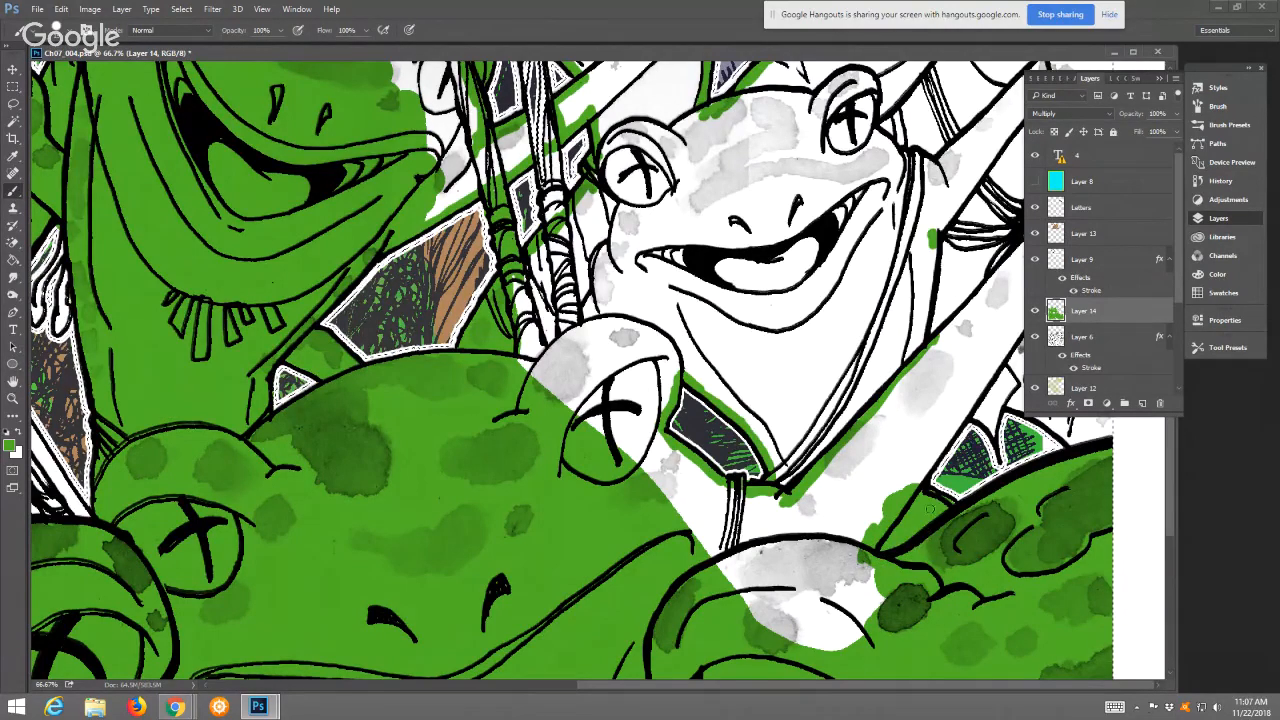
mouse_move(912, 486)
left_mouse_down()
mouse_move(970, 410)
mouse_move(987, 427)
left_mouse_up()
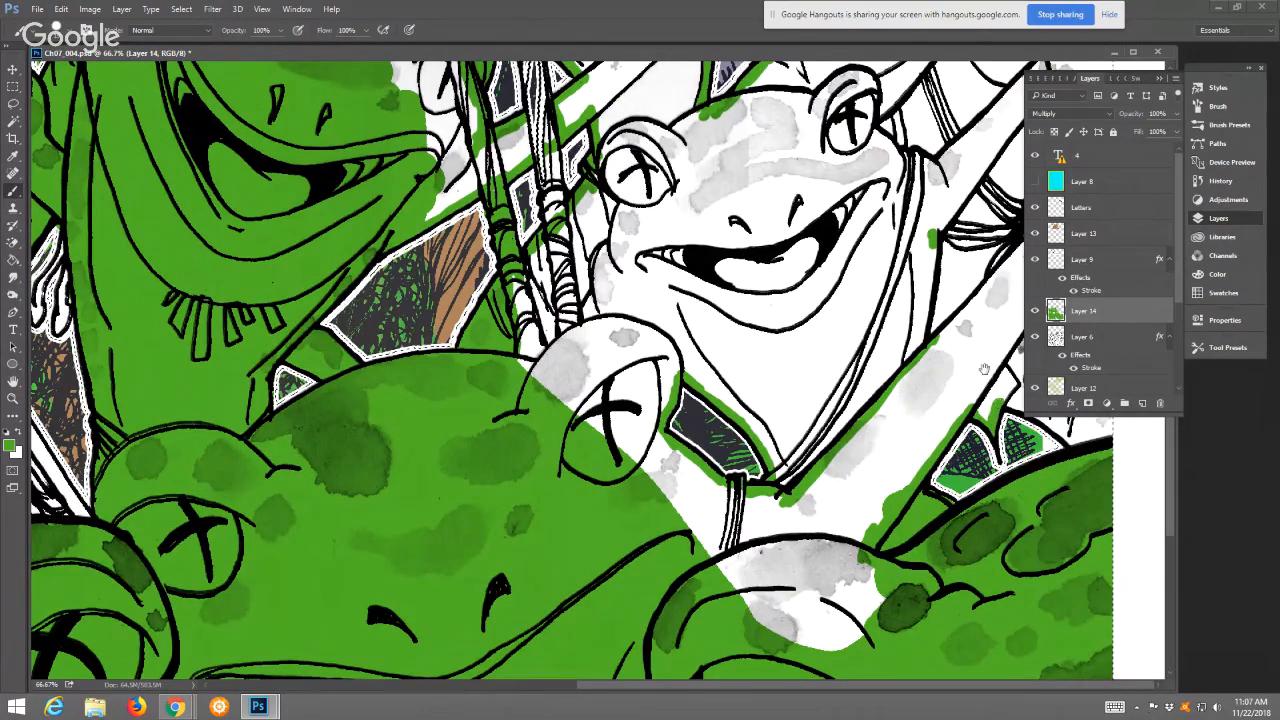
Collapse the layer list and outline in green the lined limb by the page edge and the upper part of the diagonal arm
scroll(998, 406, "up", 1)
left_click(1160, 78)
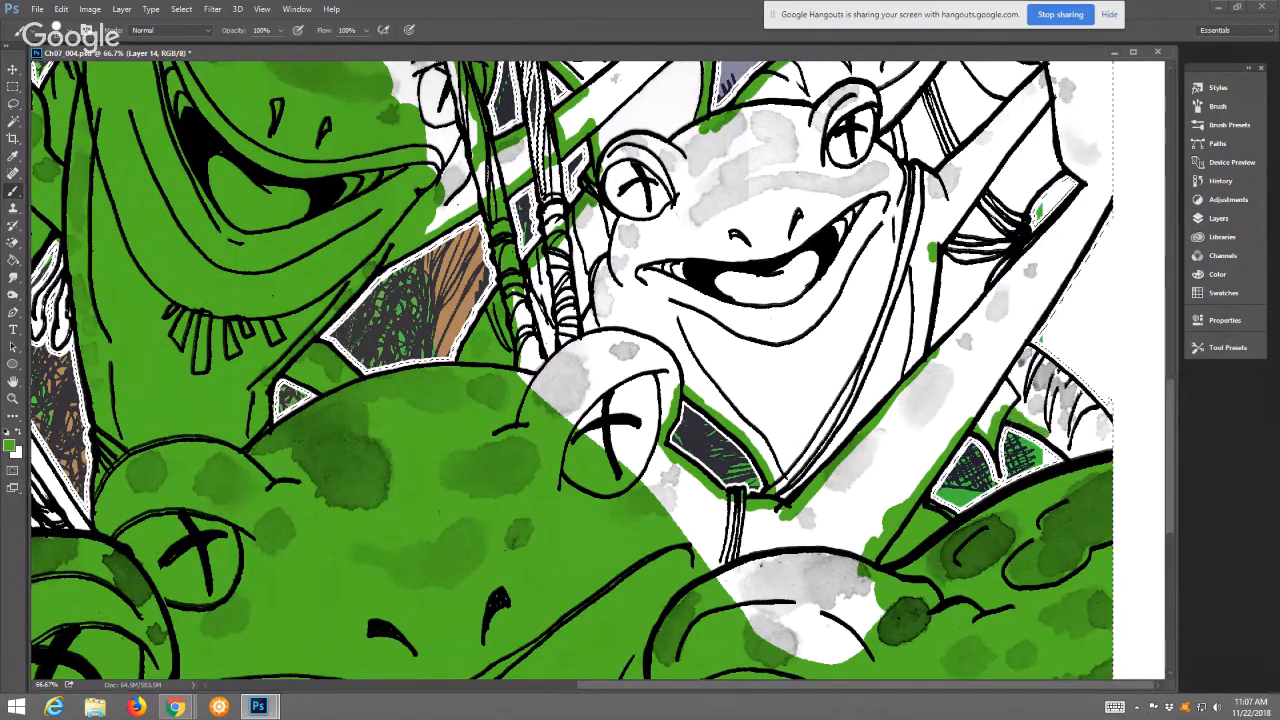
left_click_drag(1018, 346, 1090, 402)
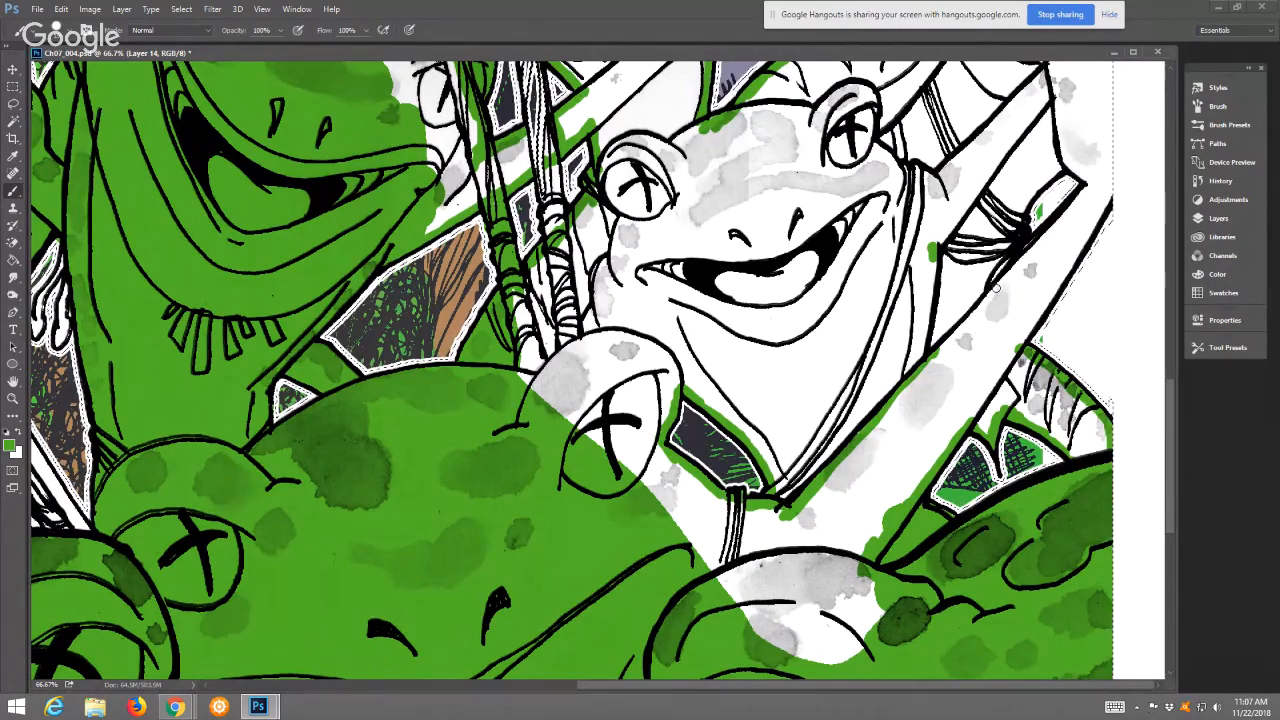
mouse_move(1004, 258)
left_mouse_down()
mouse_move(980, 296)
mouse_move(1062, 222)
mouse_move(1042, 213)
mouse_move(1090, 228)
left_mouse_up()
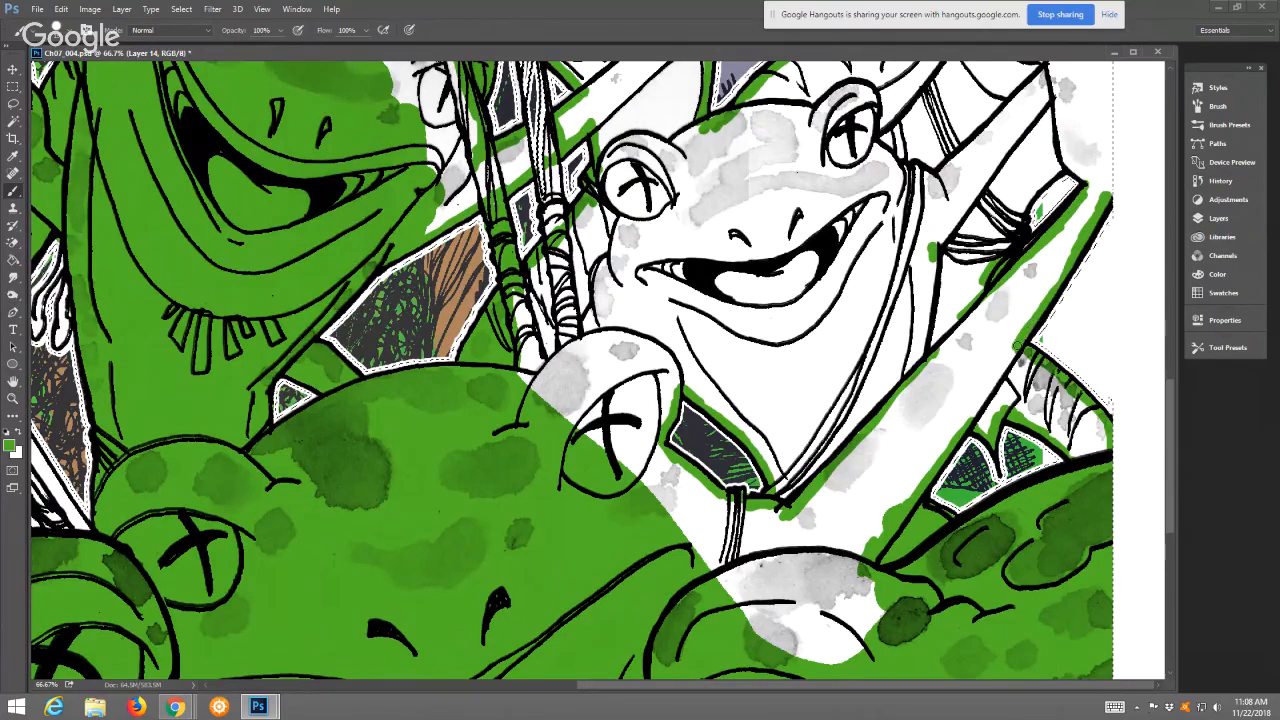
Outline the limb along the page edge in green, dismiss the Avast notice, and paint the edge behind the smiling frog's eye
scroll(950, 345, "up", 3)
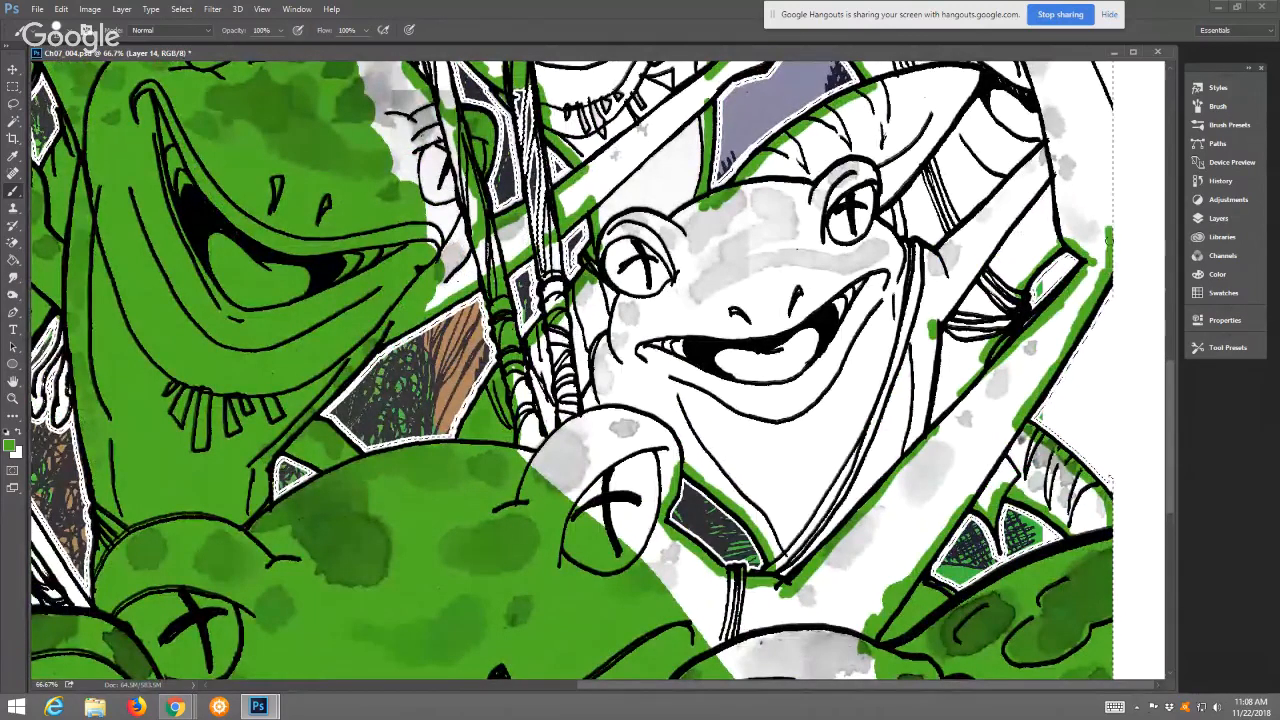
left_click_drag(1110, 146, 1107, 116)
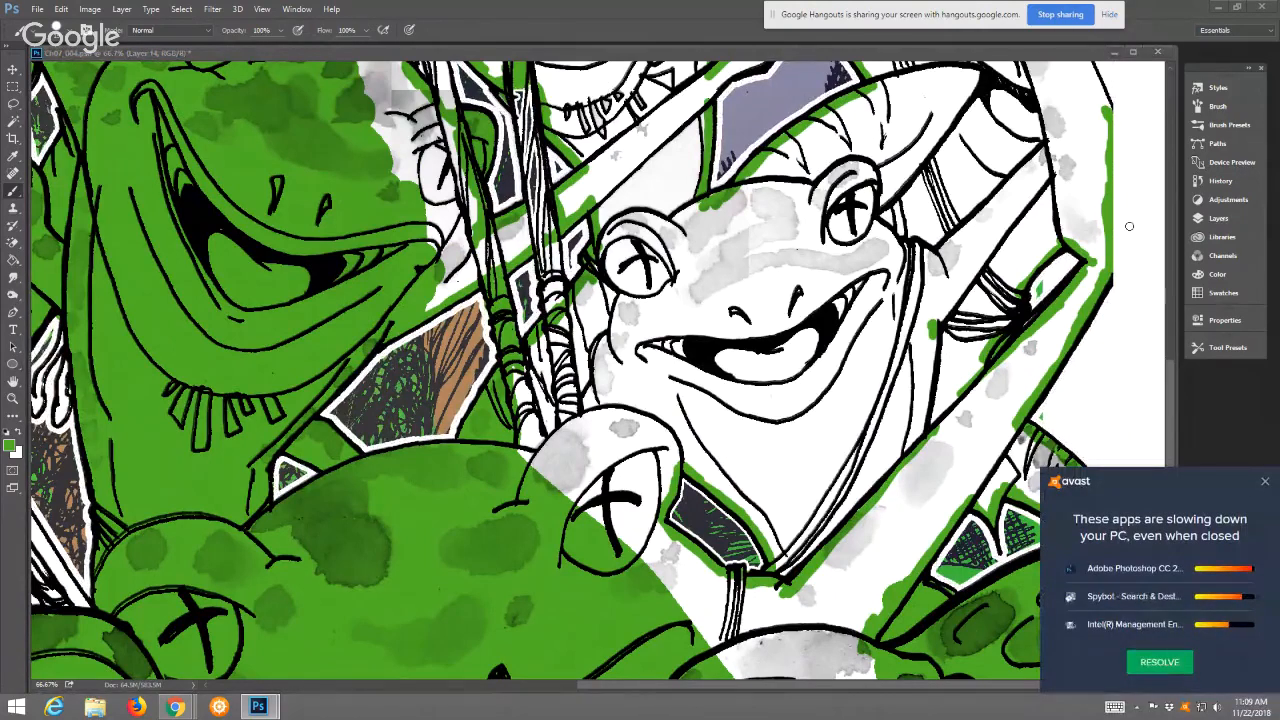
left_click(1265, 481)
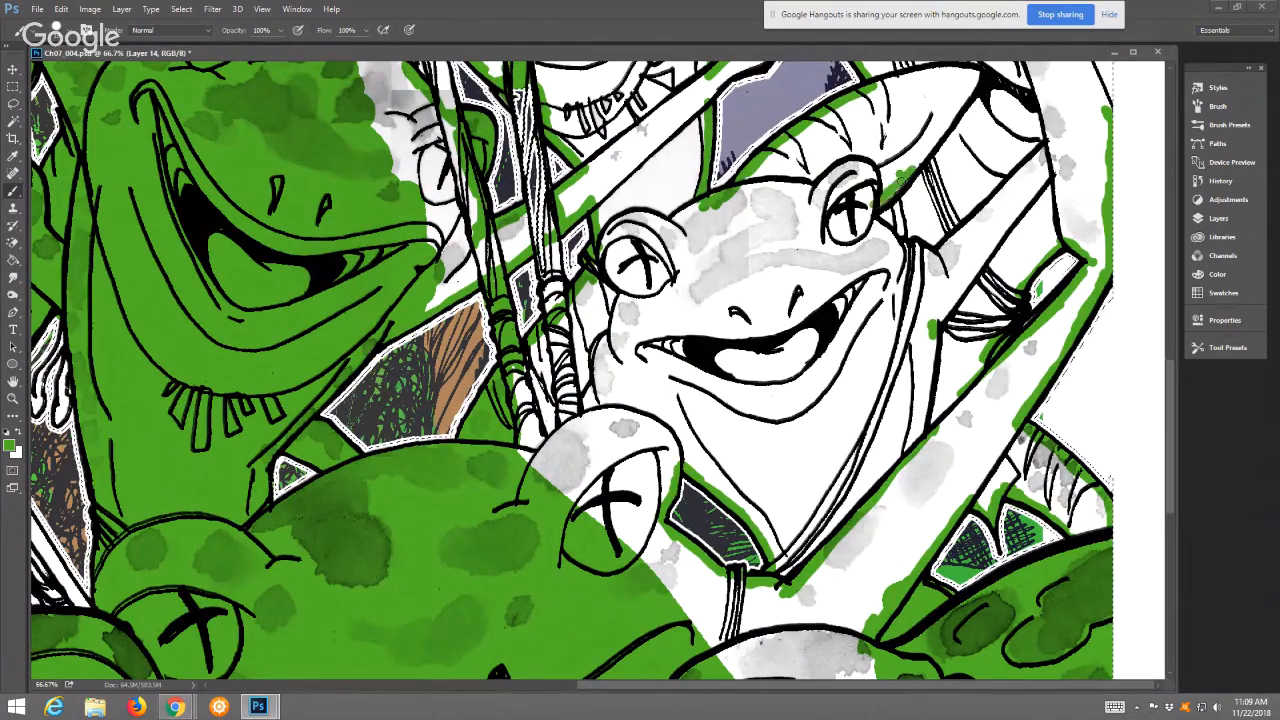
mouse_move(898, 180)
left_mouse_down()
mouse_move(868, 214)
mouse_move(898, 240)
mouse_move(898, 207)
mouse_move(901, 234)
left_mouse_up()
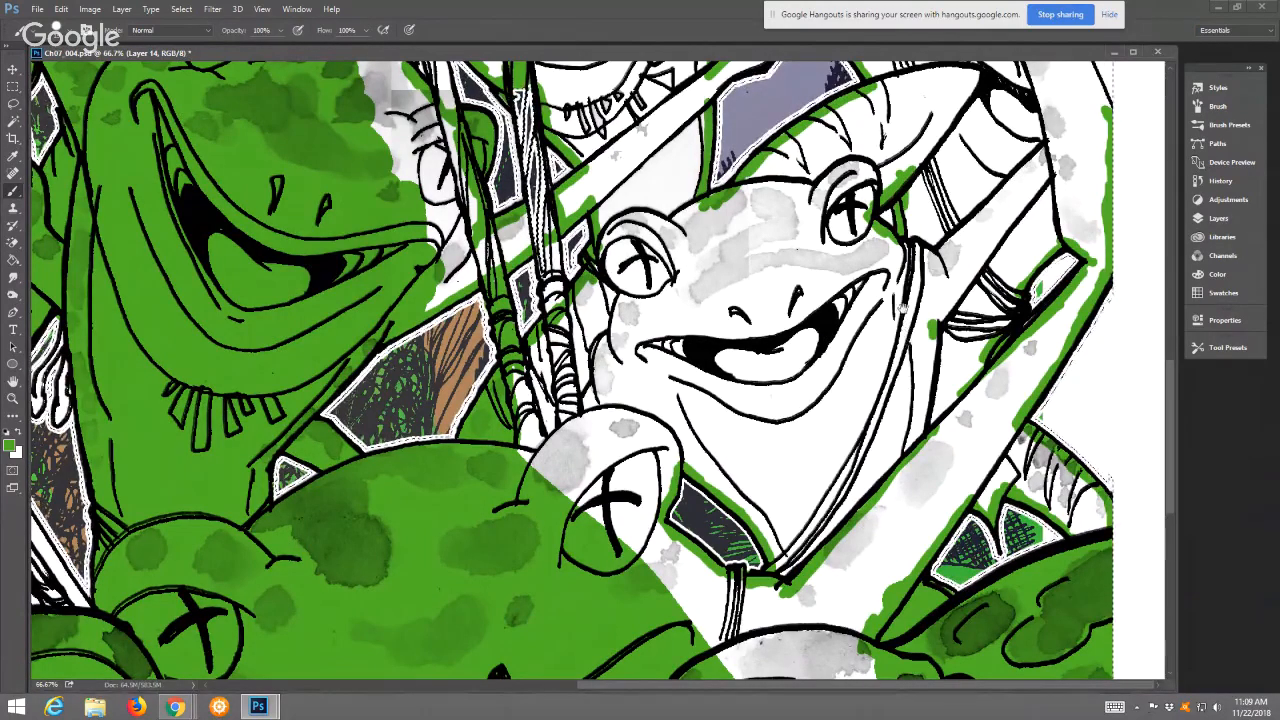
Paint green on the thin raised strip above the large white frog's shoulder, next to the leafy background
scroll(853, 425, "up", 3)
scroll(853, 425, "up", 3)
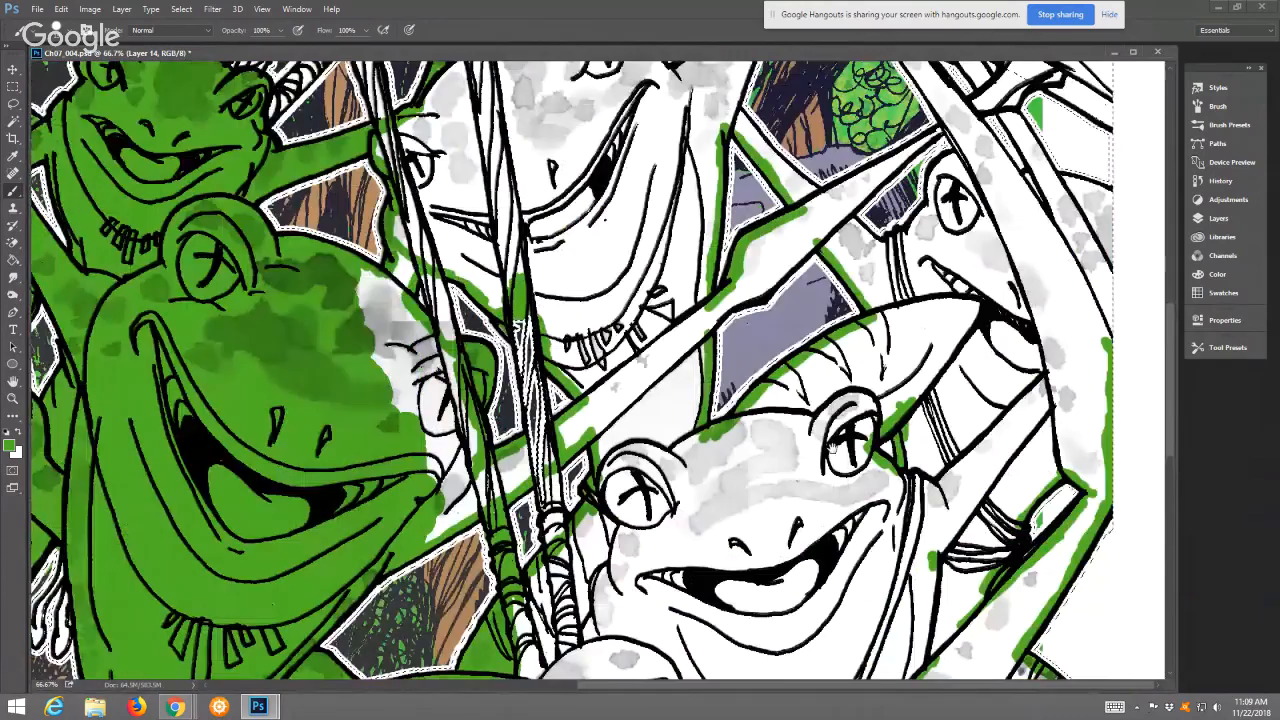
scroll(832, 447, "up", 4)
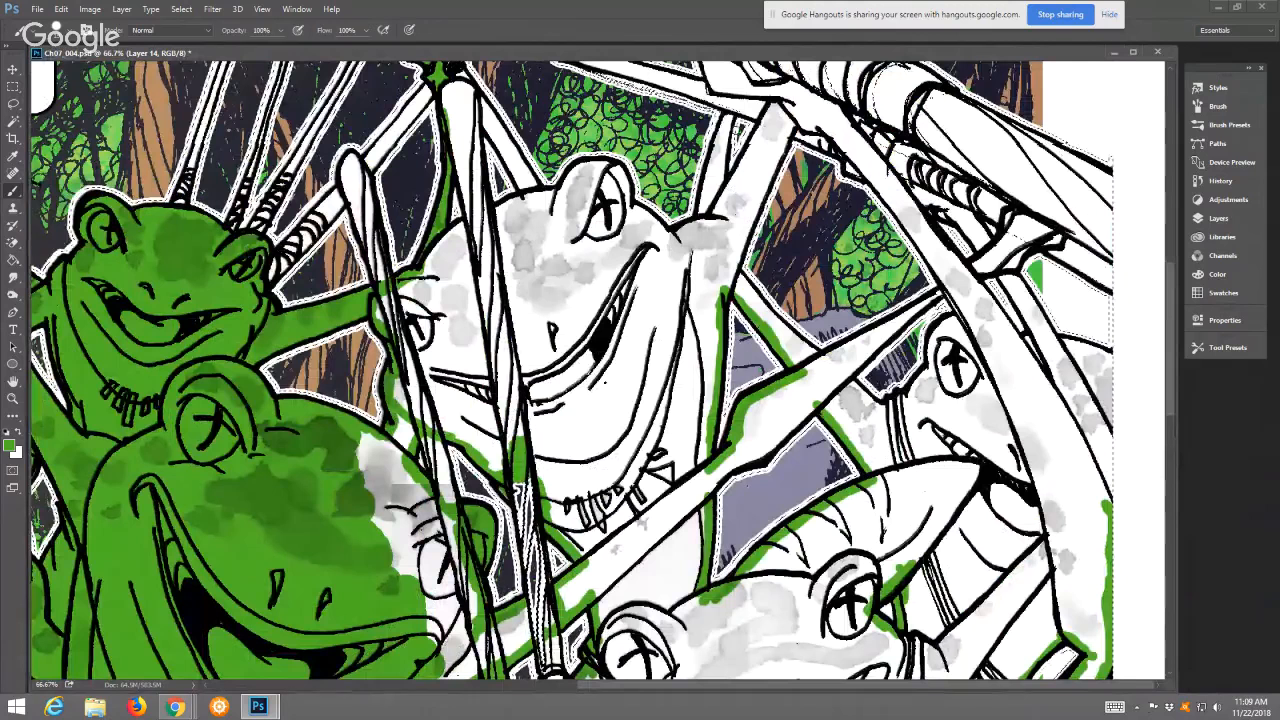
left_click_drag(721, 132, 730, 113)
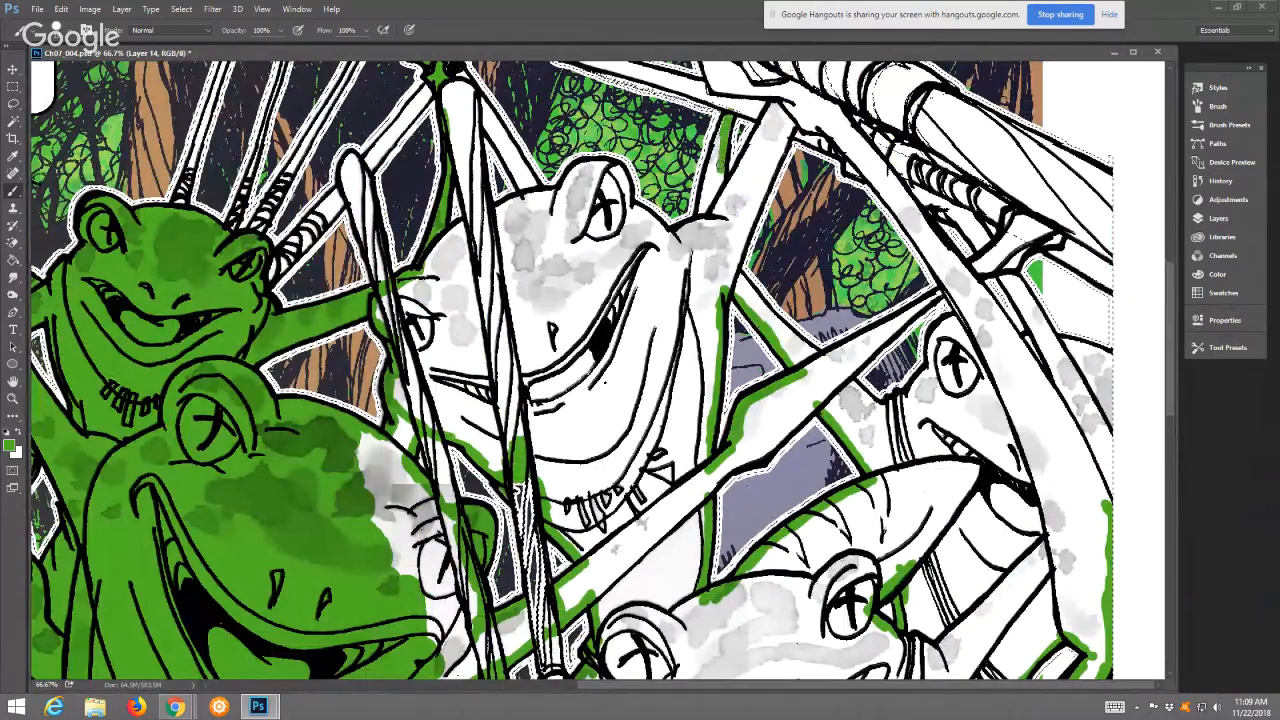
Paint the thin diagonal limb between the two rounded spear ends green, undoing and redoing the last stroke
mouse_move(427, 88)
left_mouse_down()
mouse_move(362, 168)
mouse_move(422, 100)
mouse_move(405, 135)
left_mouse_up()
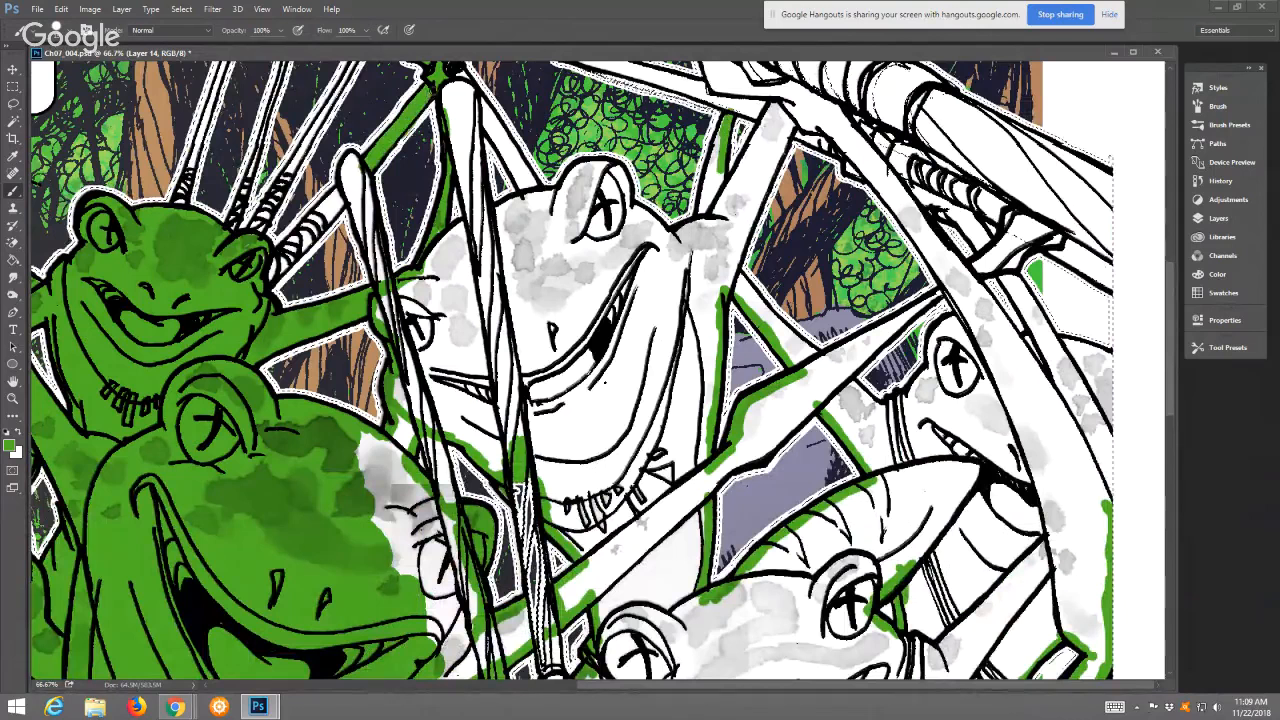
left_click(61, 9)
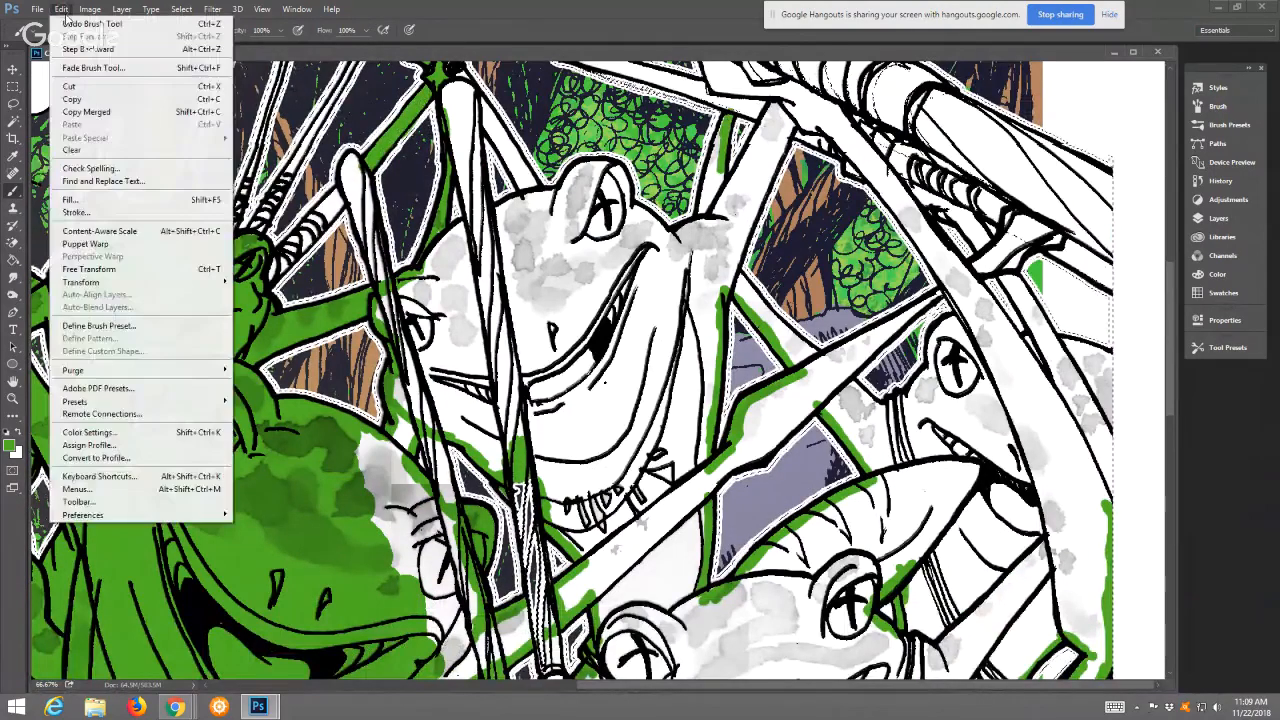
left_click(80, 22)
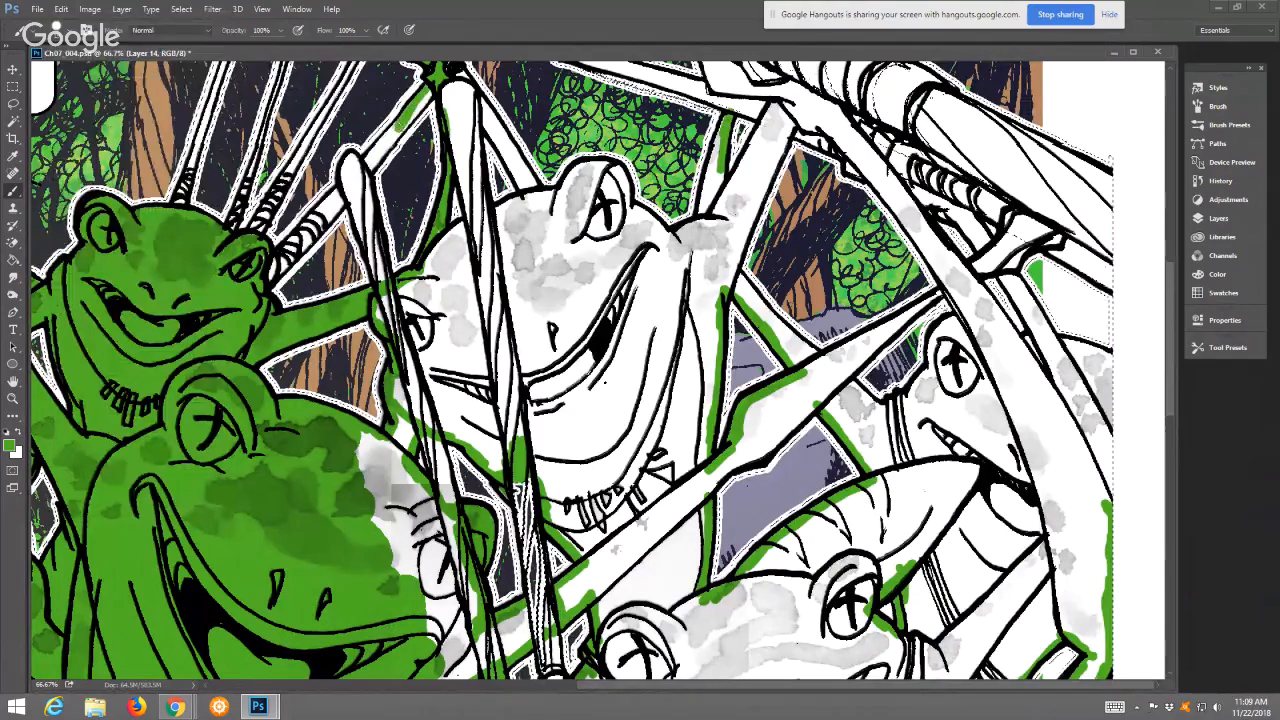
mouse_move(401, 123)
left_mouse_down()
mouse_move(372, 168)
mouse_move(428, 96)
left_mouse_up()
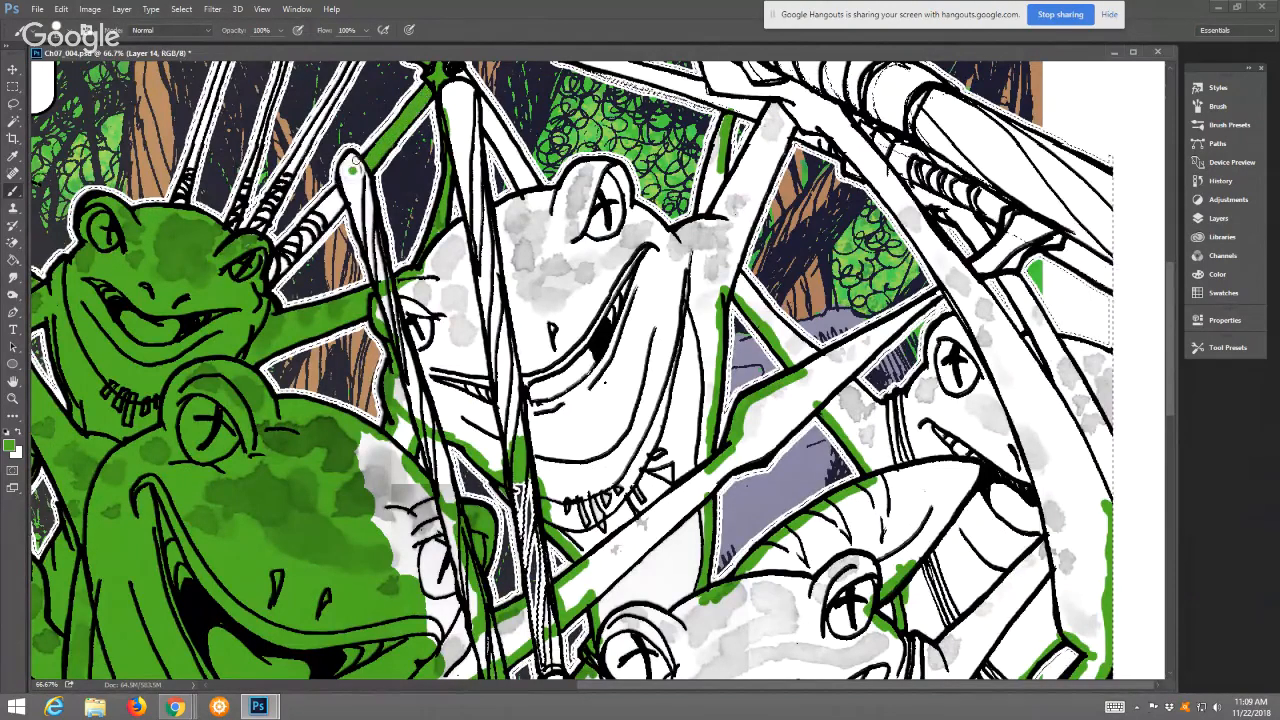
Paint the banded forearm, the rounded and tall limbs beside it, and the top edge of the large white frog's head green
mouse_move(358, 173)
left_mouse_down()
mouse_move(350, 160)
mouse_move(333, 205)
mouse_move(264, 262)
mouse_move(272, 278)
left_mouse_up()
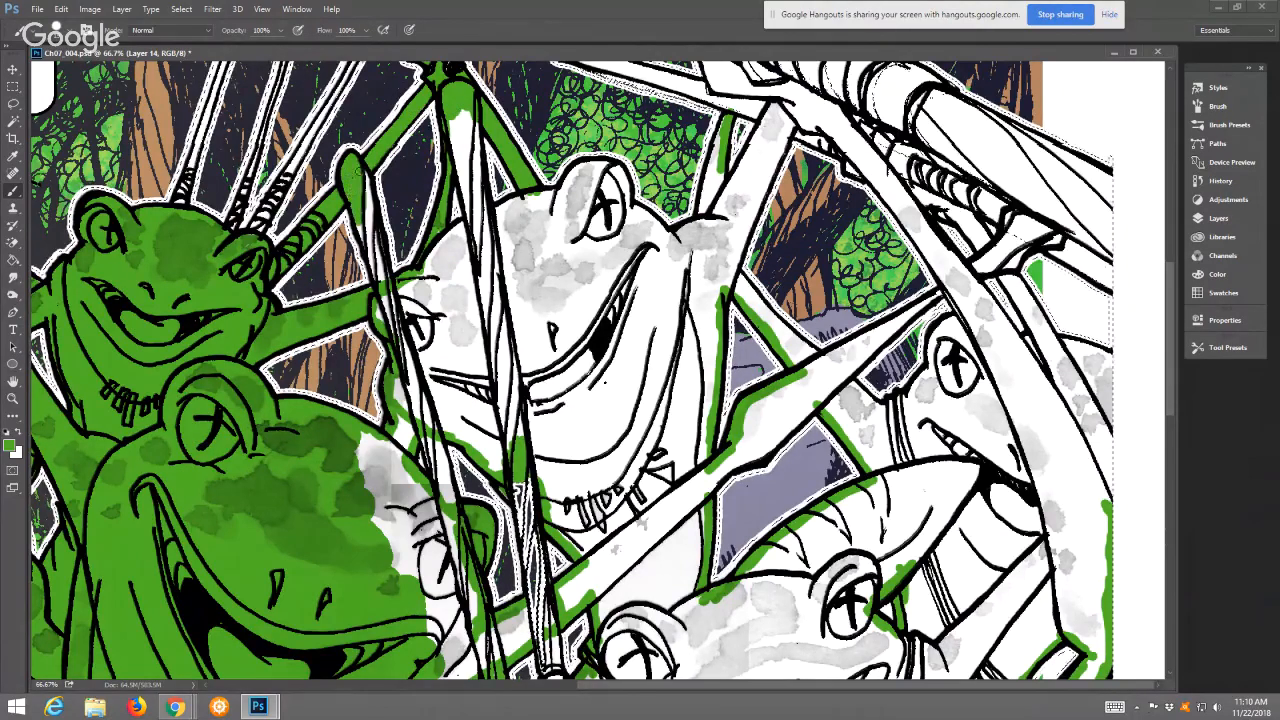
left_click_drag(358, 172, 376, 270)
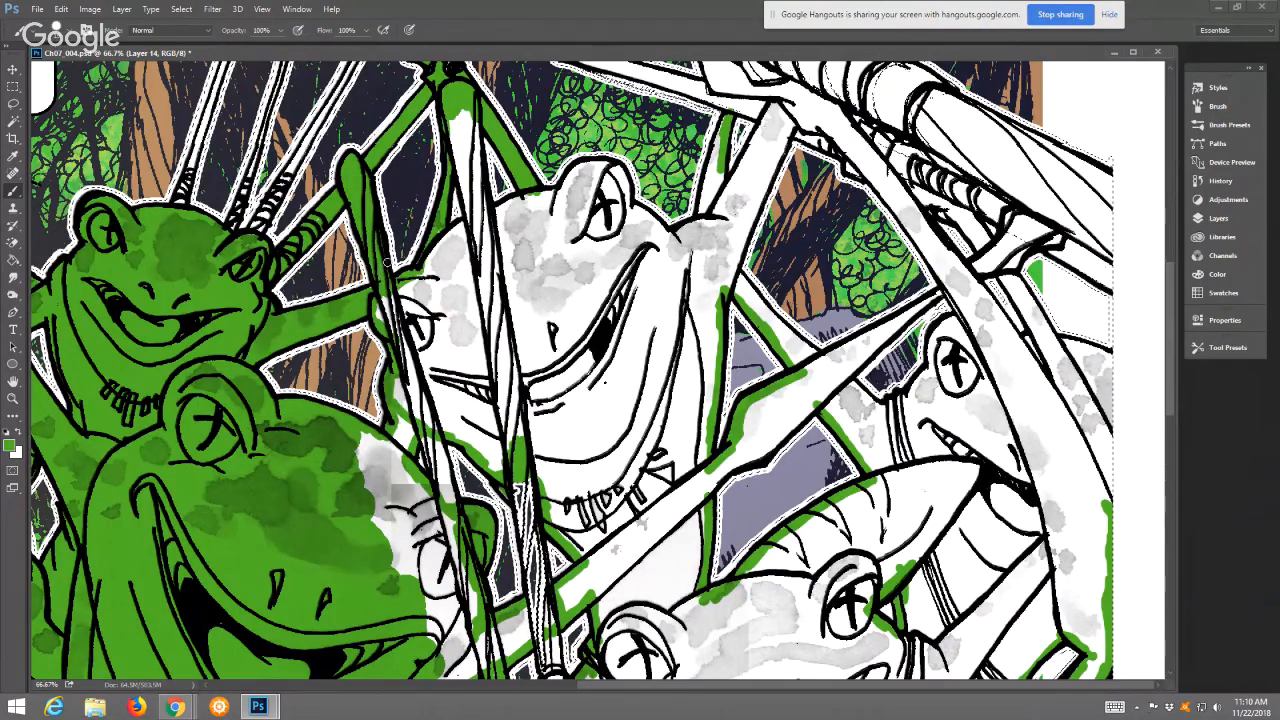
mouse_move(430, 264)
left_mouse_down()
mouse_move(477, 218)
mouse_move(568, 190)
left_mouse_up()
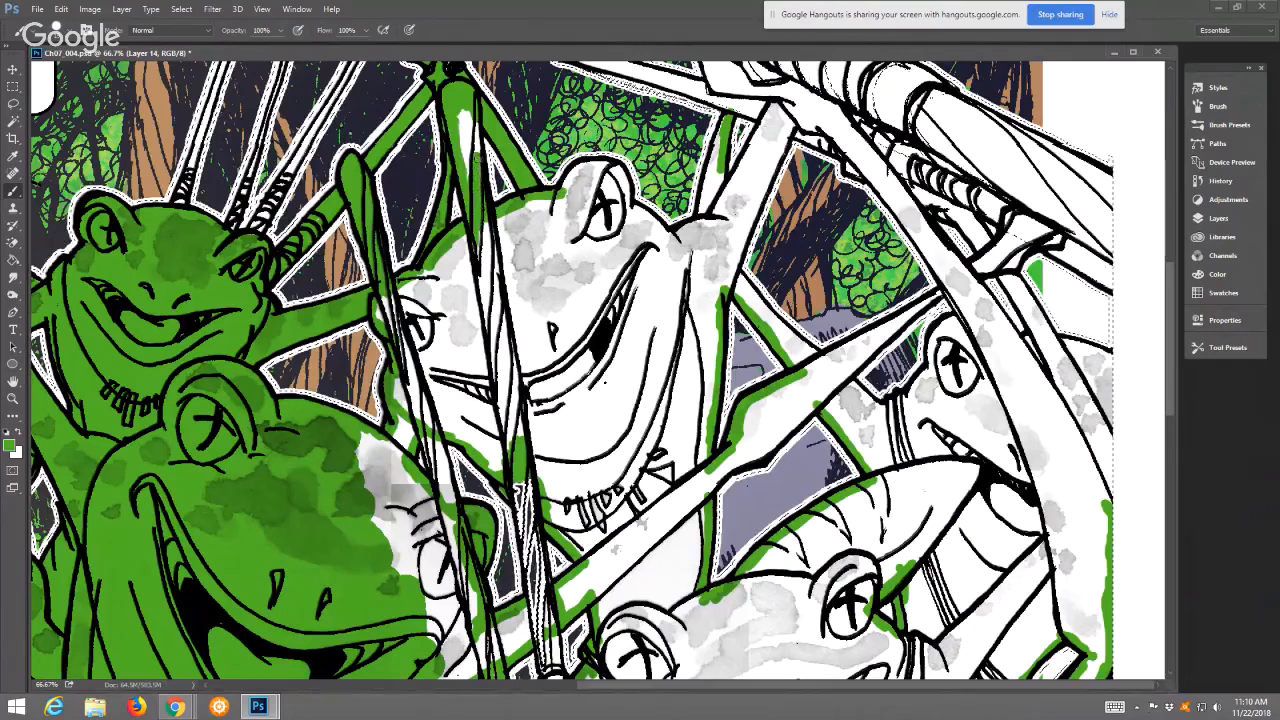
left_click_drag(460, 125, 470, 147)
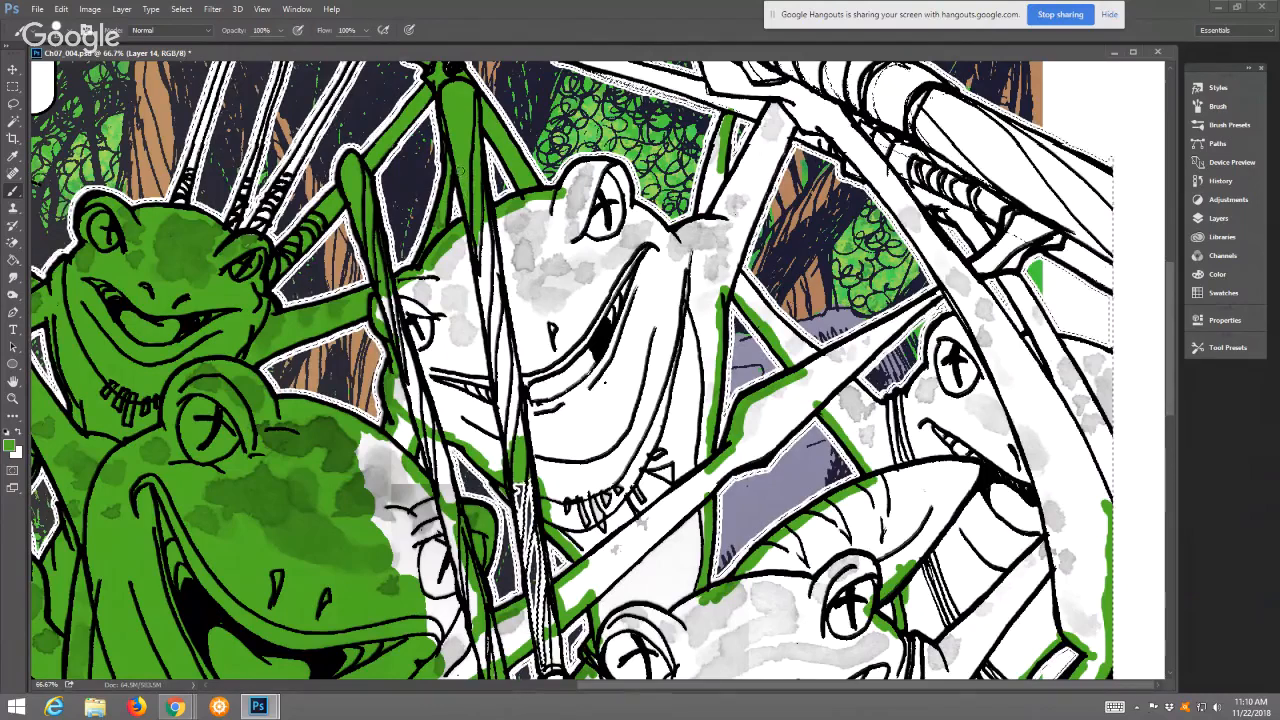
Fill the rest of the raised strip above the large white frog's shoulder green and paint the edge of the adjoining diagonal arm
left_click_drag(536, 545, 536, 648)
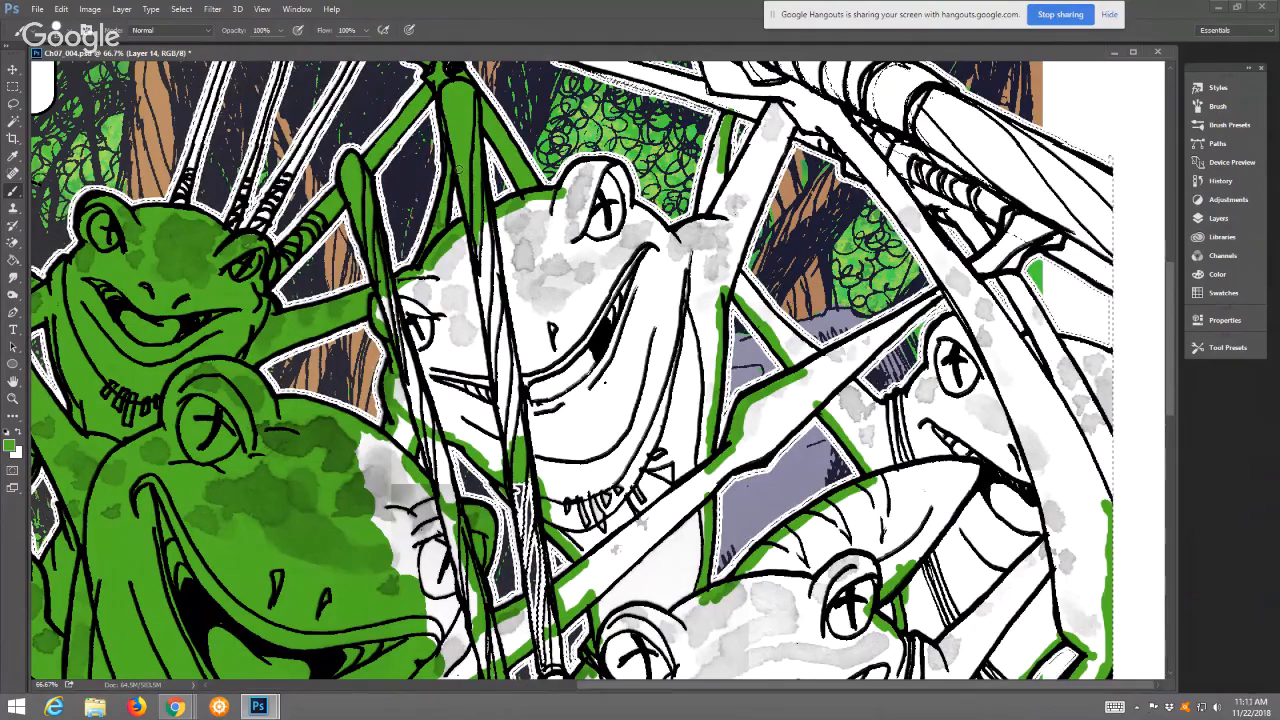
left_click_drag(538, 545, 538, 660)
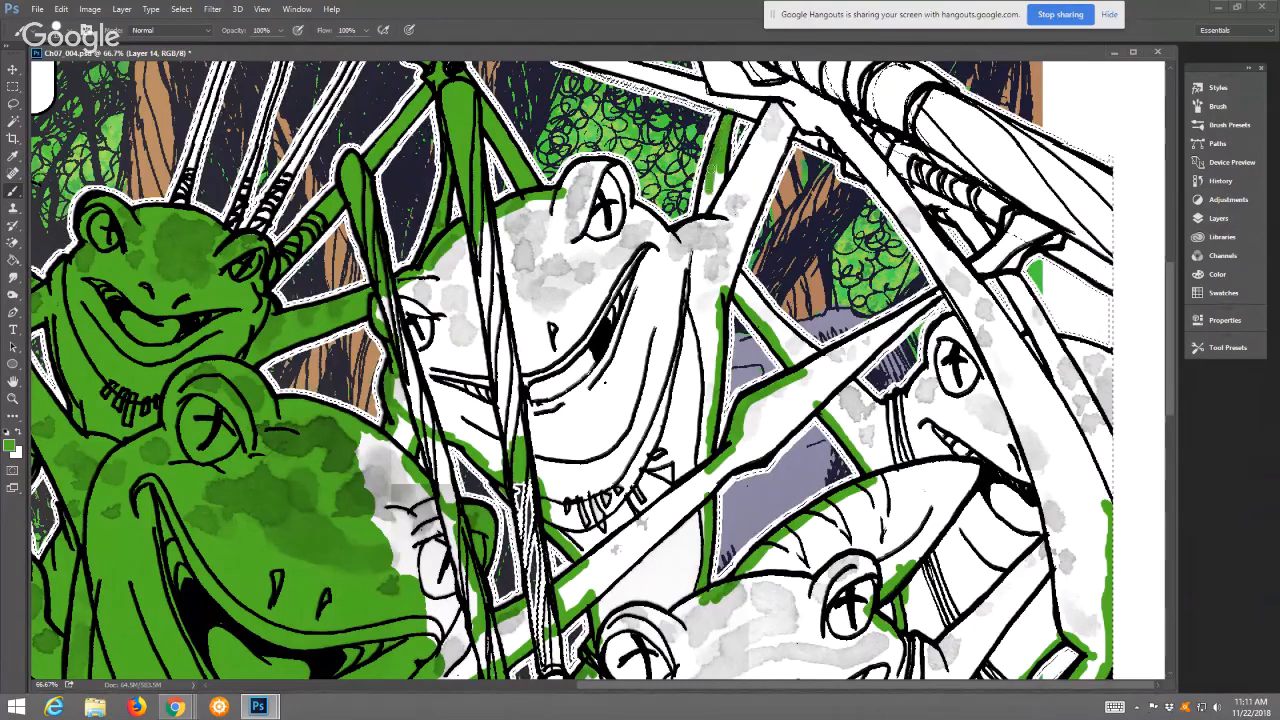
left_click_drag(709, 208, 717, 174)
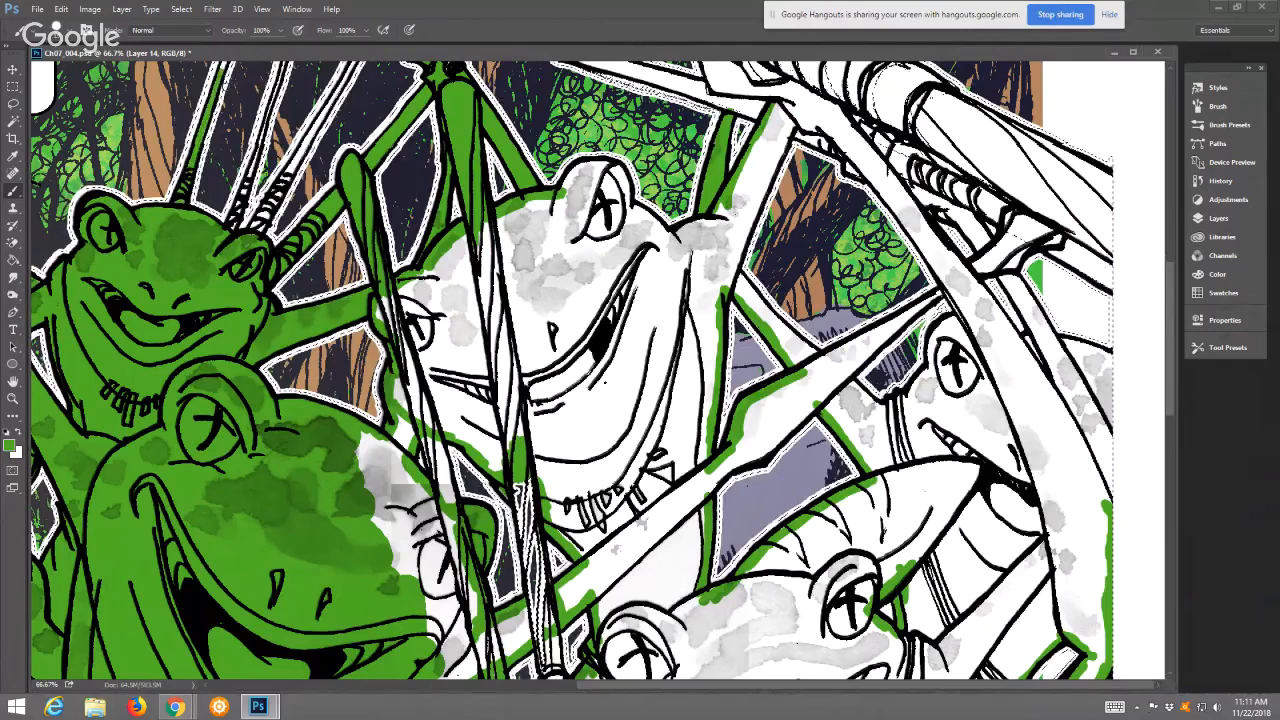
Undo the last stroke on the first thin spike above the small green frog's head and paint its remaining white gap green
scroll(570, 370, "up", 3)
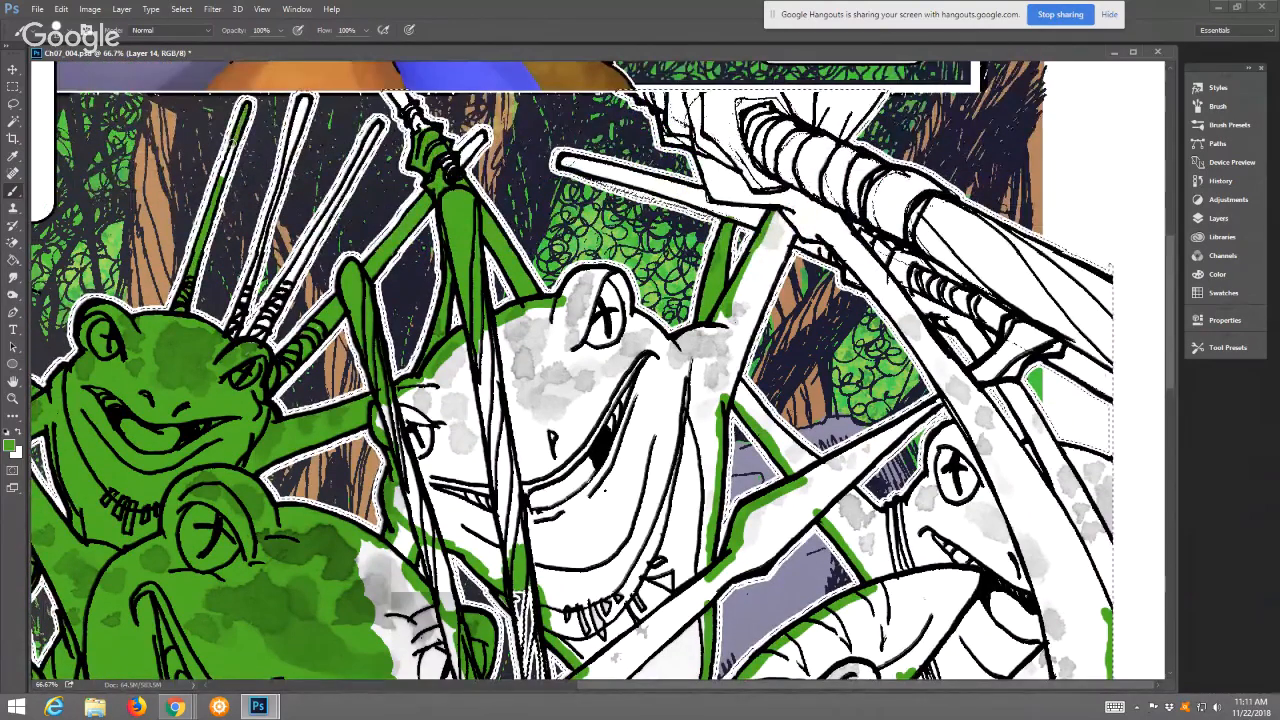
left_click(61, 10)
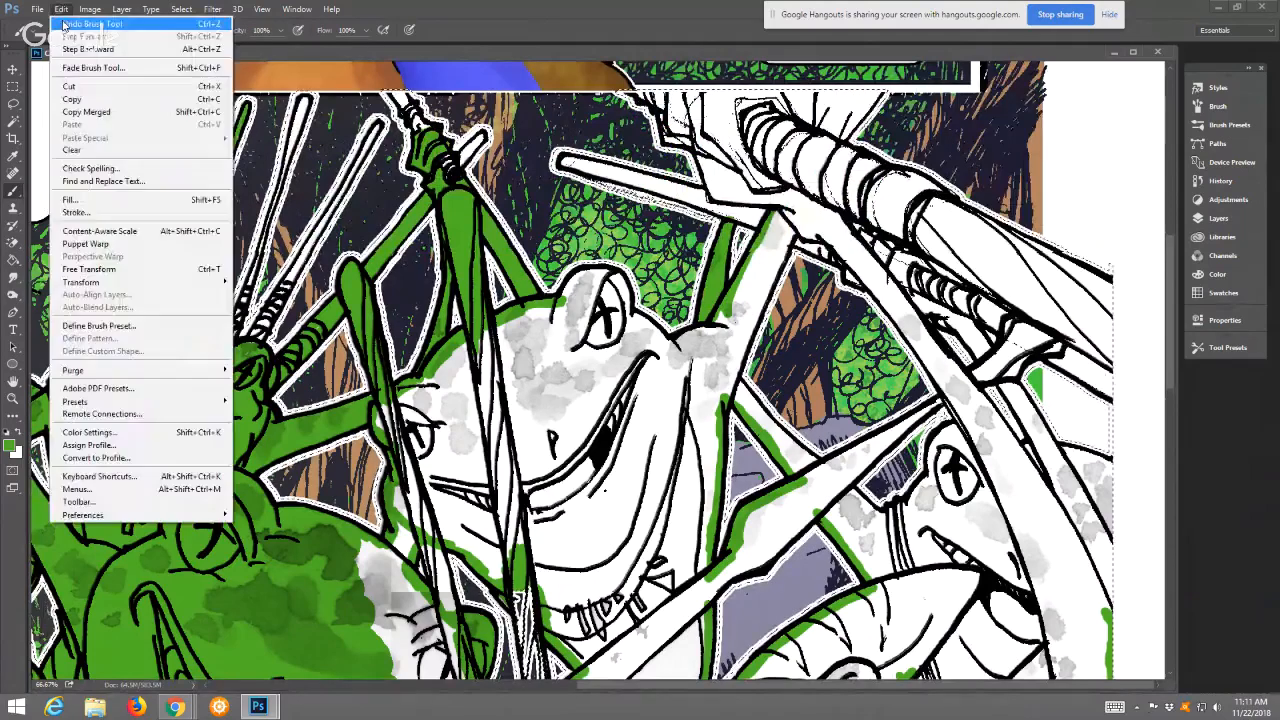
left_click(66, 23)
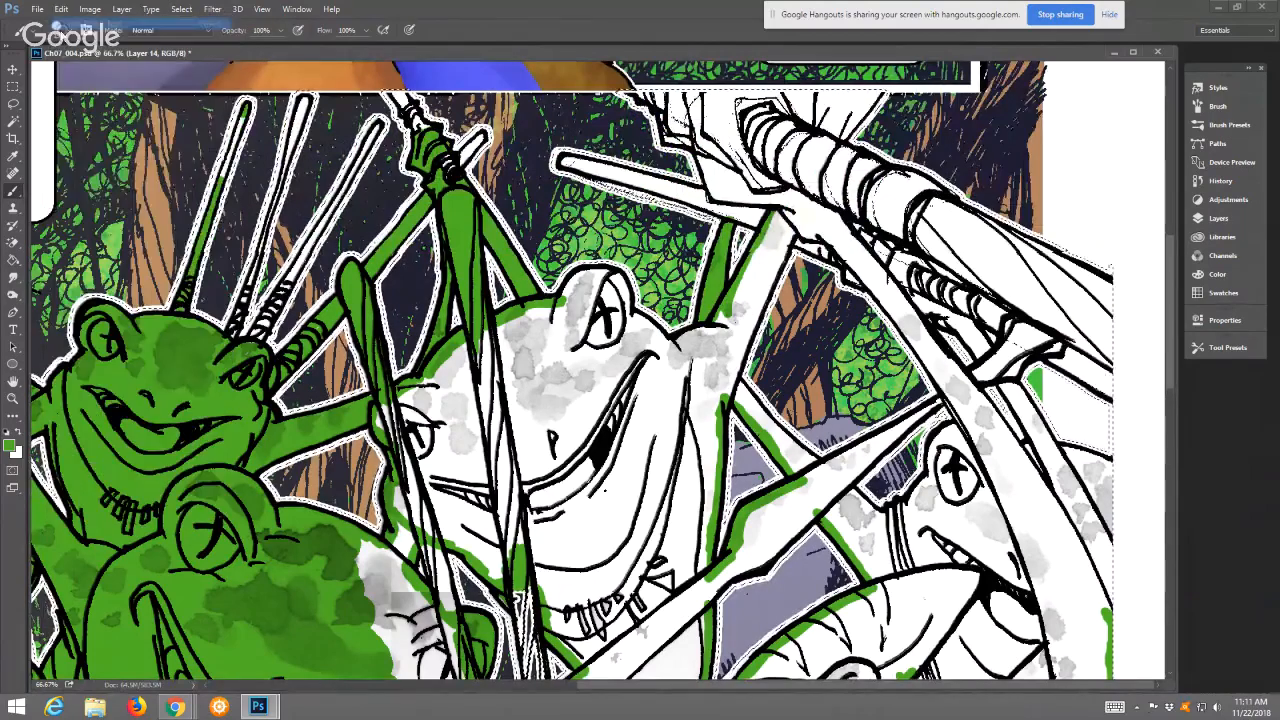
left_click(1217, 108)
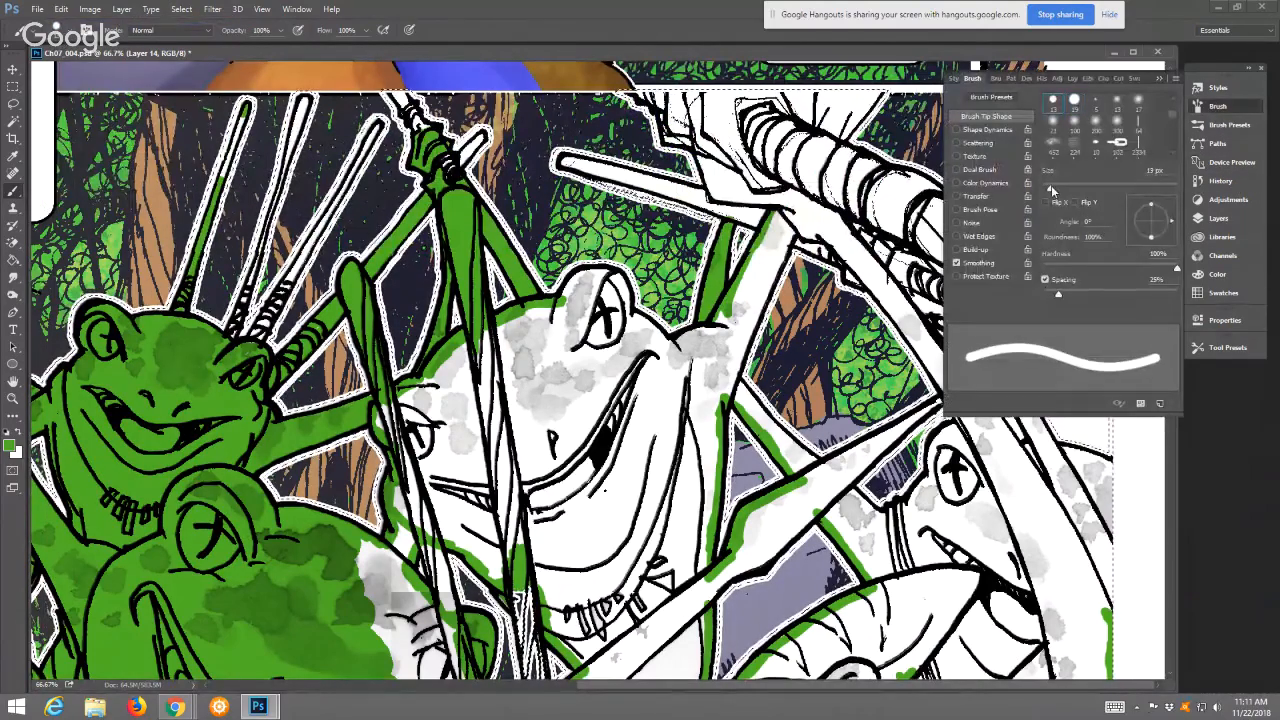
key("z")
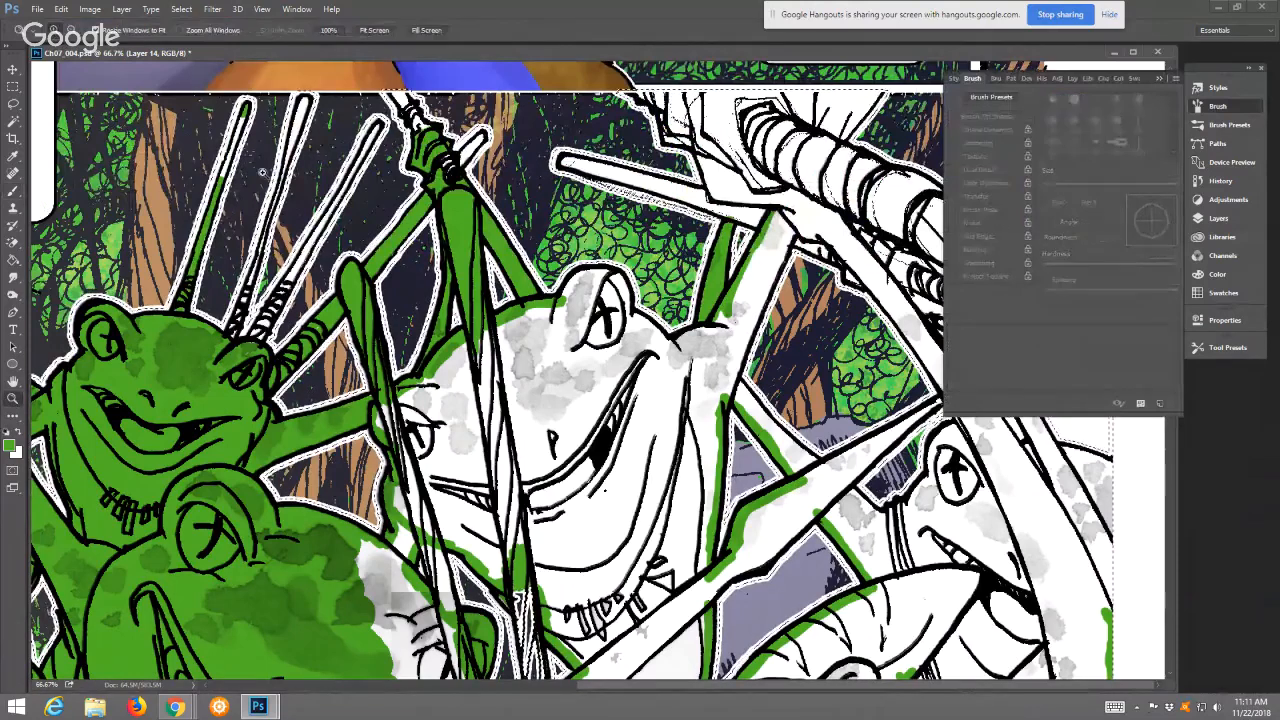
left_click(262, 172)
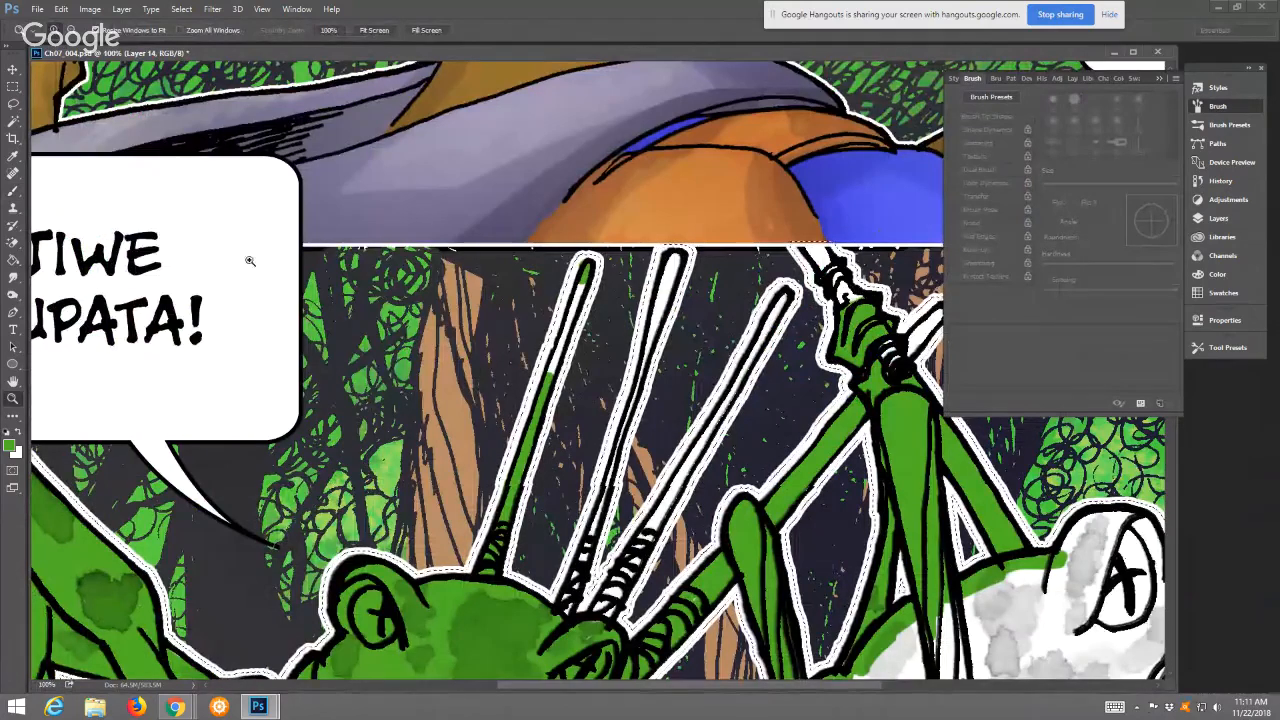
left_click(13, 194)
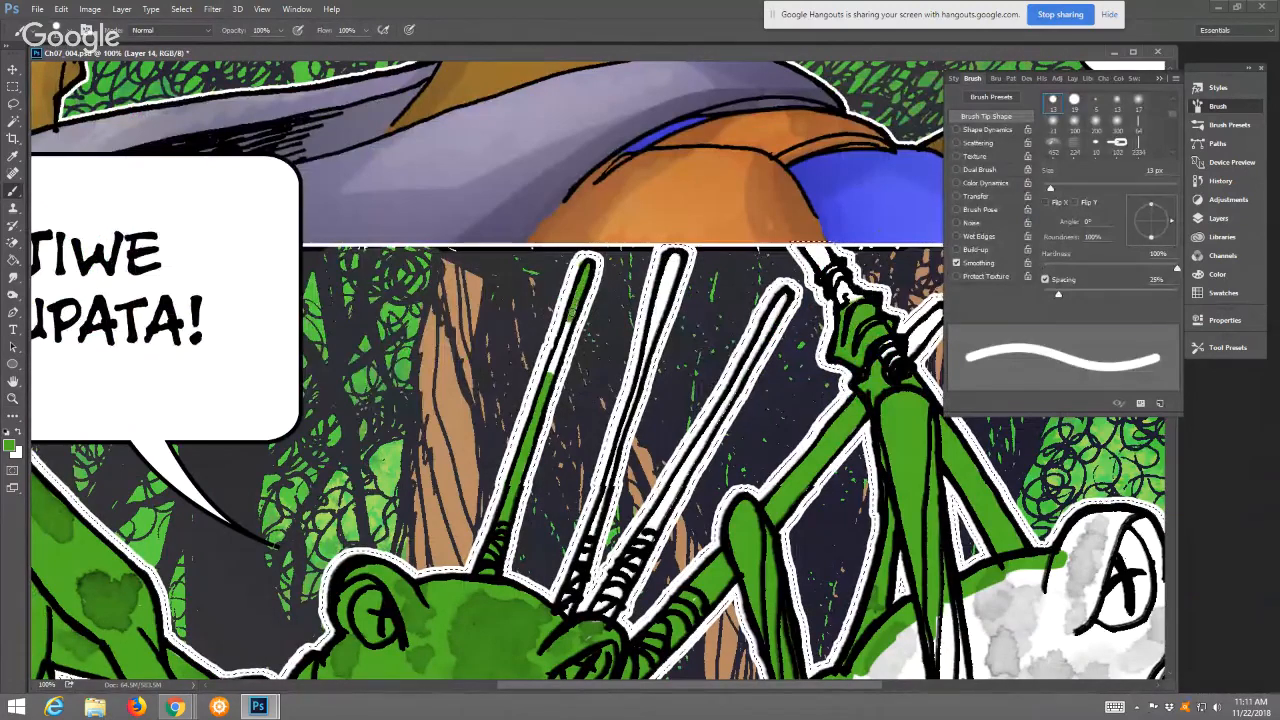
left_click_drag(571, 315, 557, 352)
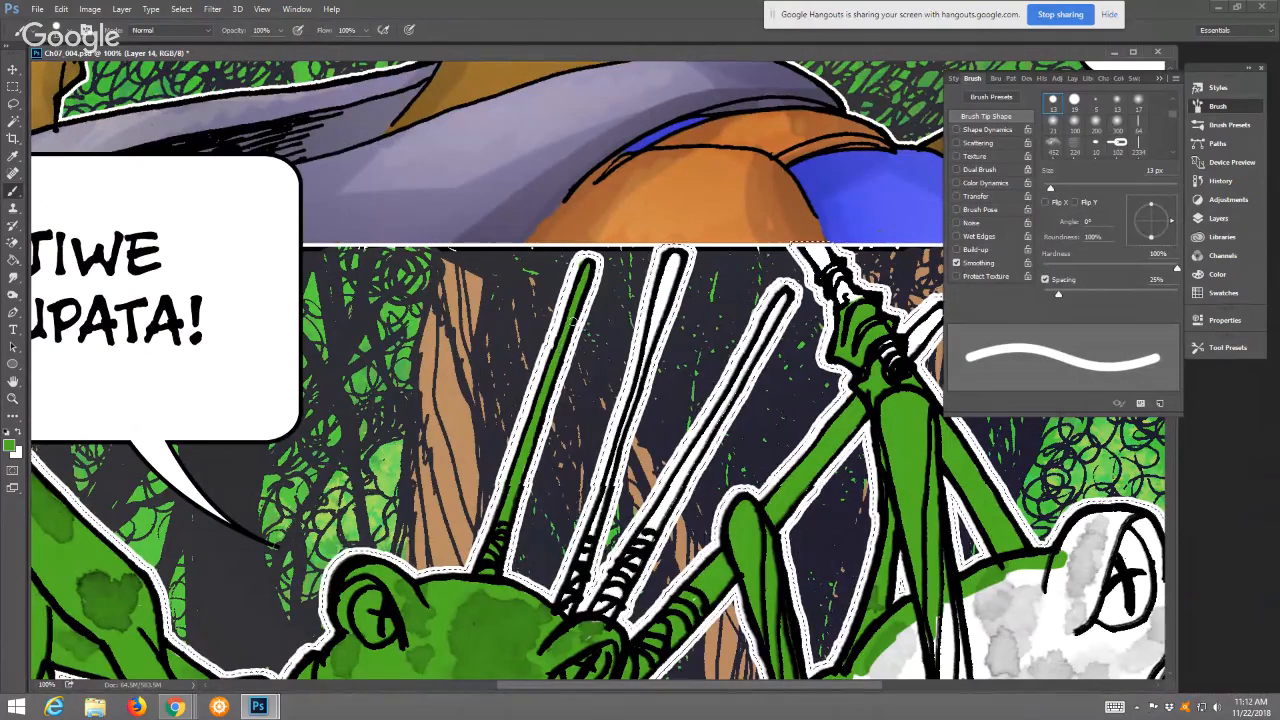
left_click(14, 243)
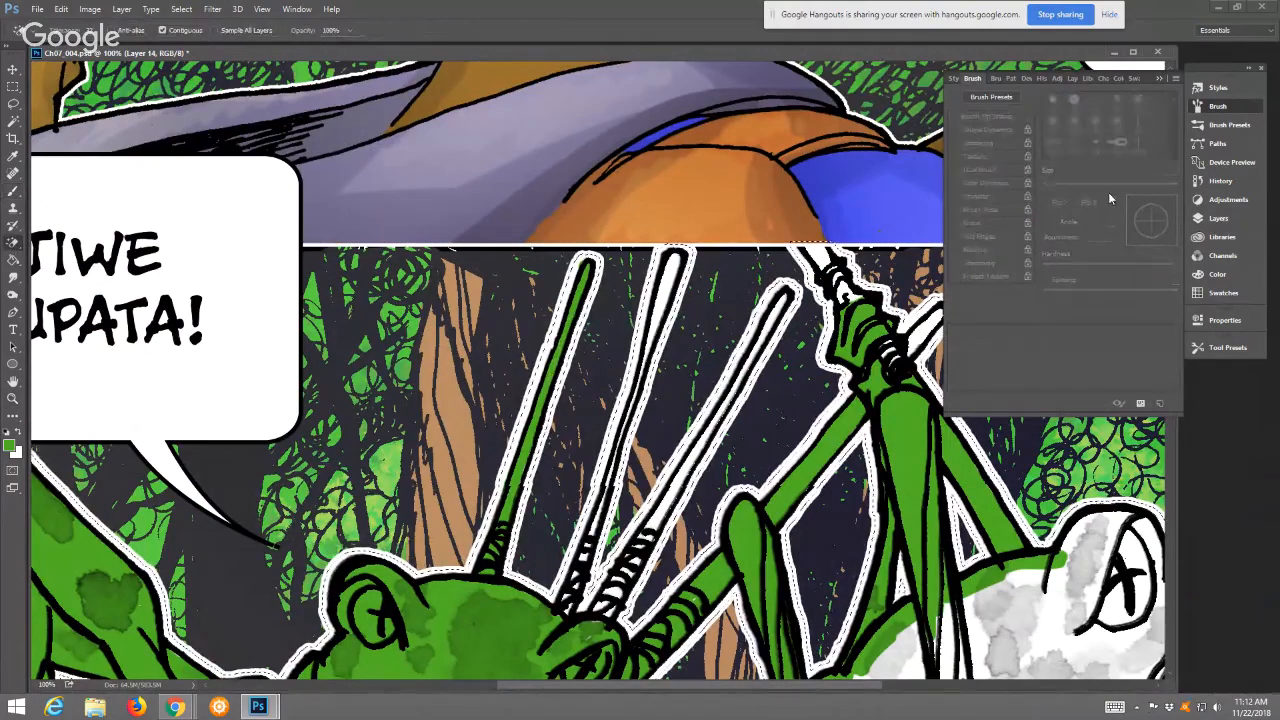
left_click(13, 103)
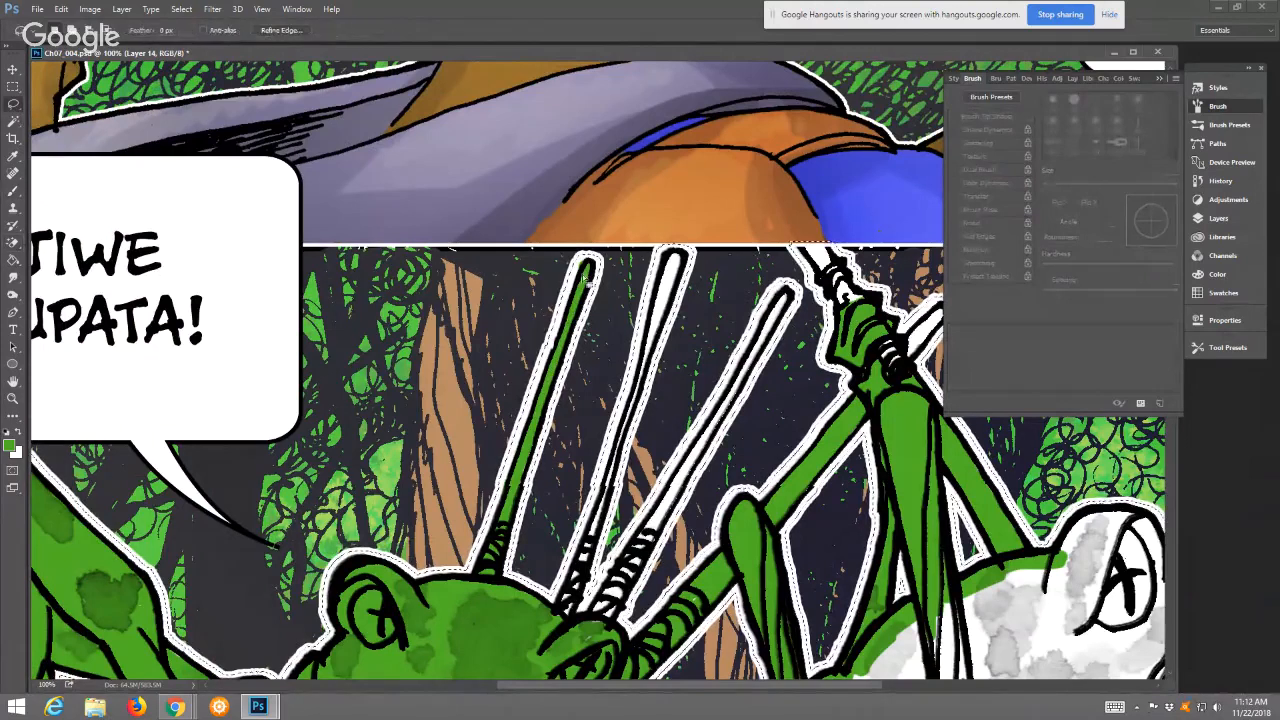
left_click(592, 264)
left_click_drag(589, 272, 591, 269)
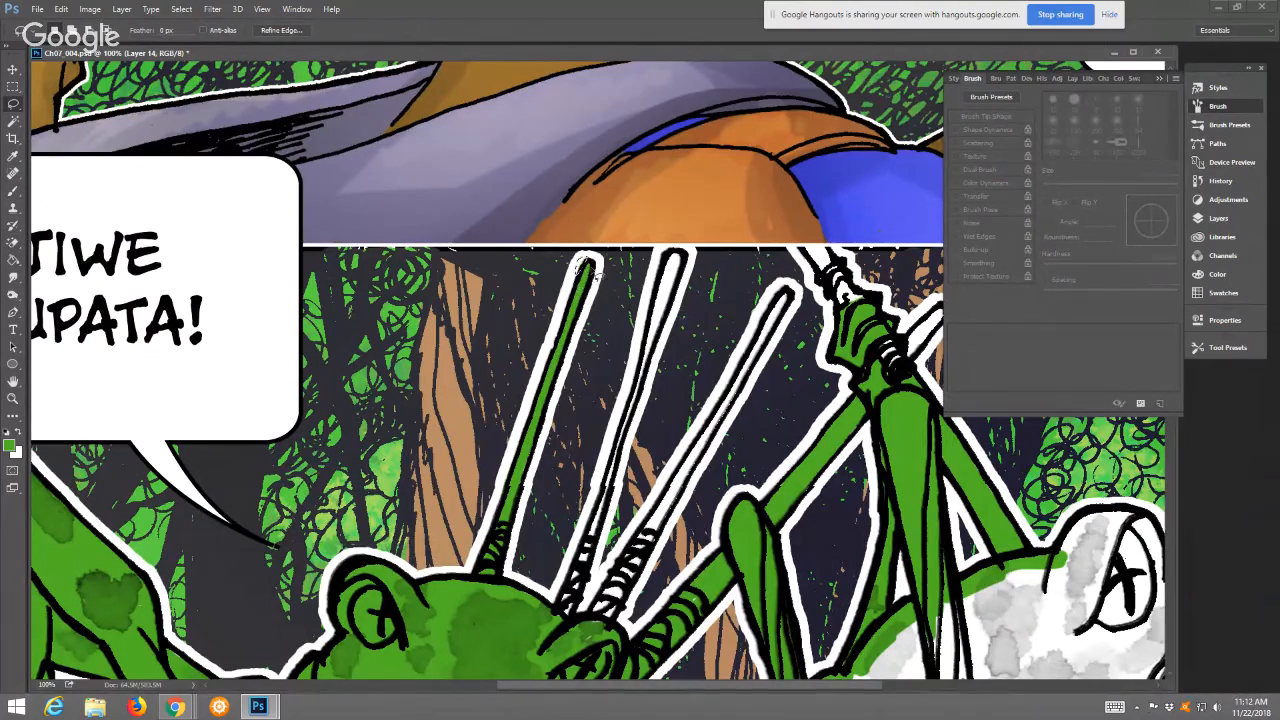
right_click(574, 261)
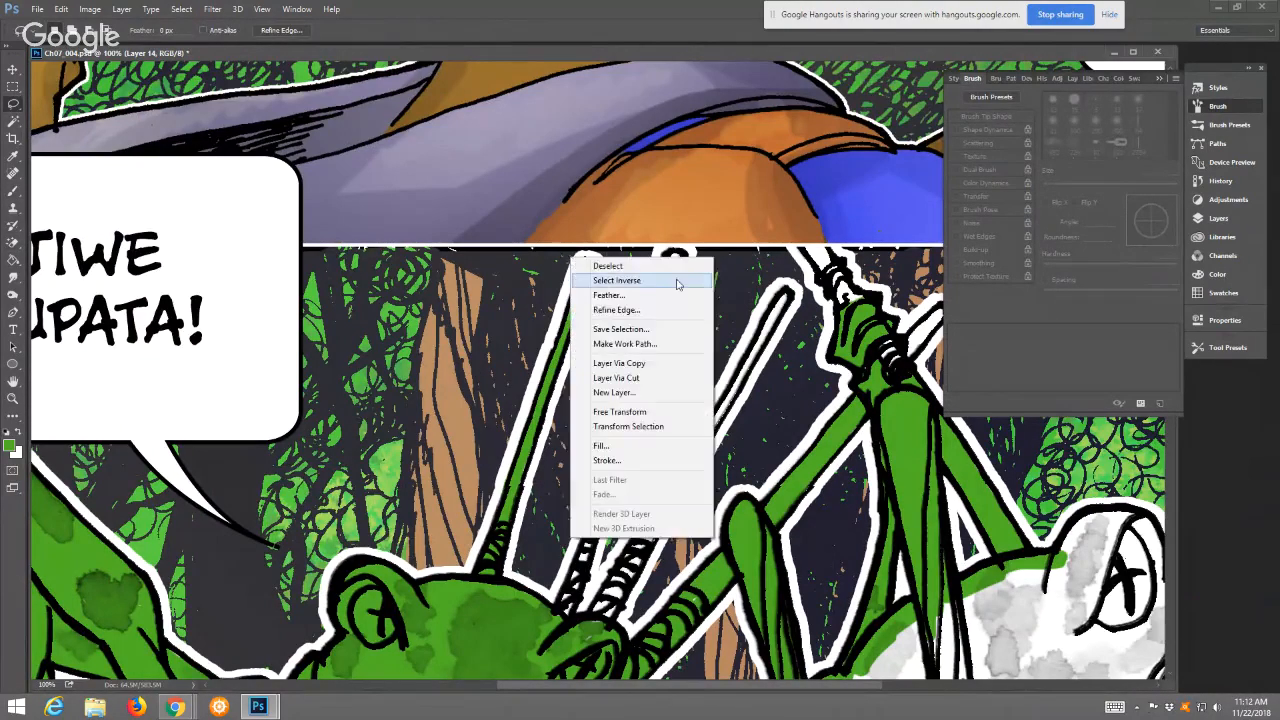
left_click(645, 263)
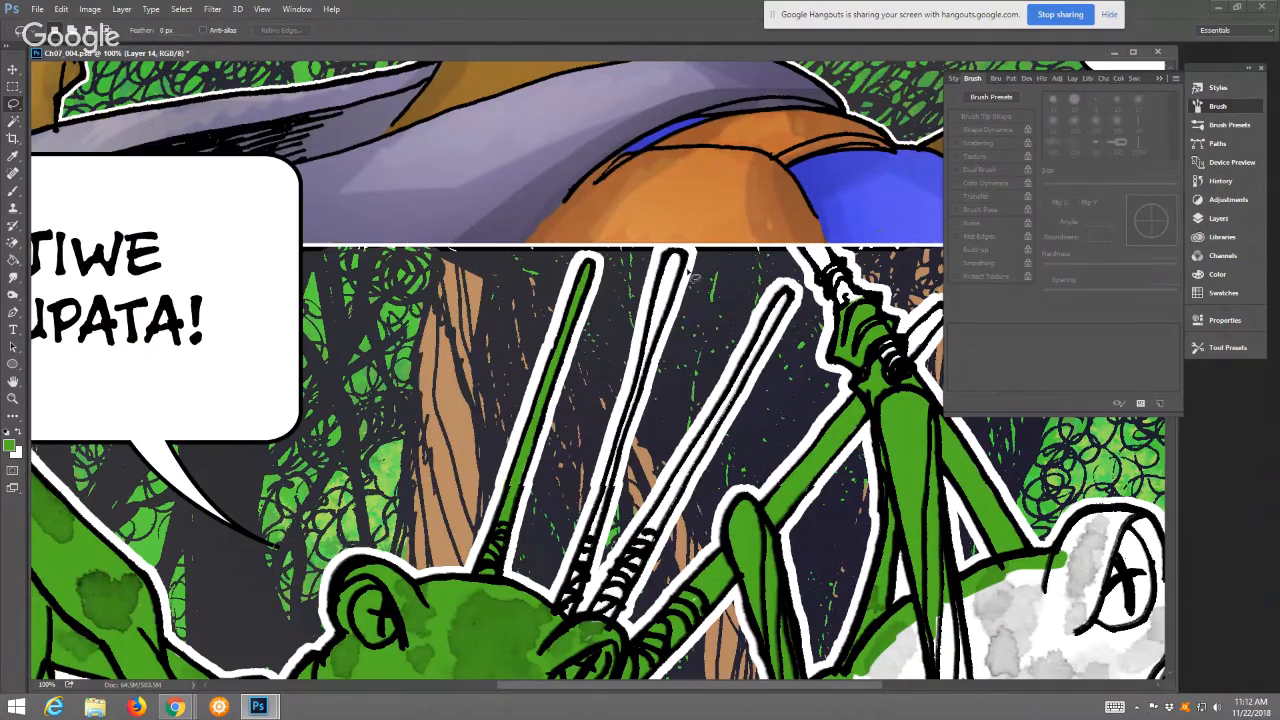
Select the empty area around the line art on Layer 6 with the Magic Wand, including similar areas, and invert the selection
left_click(1213, 218)
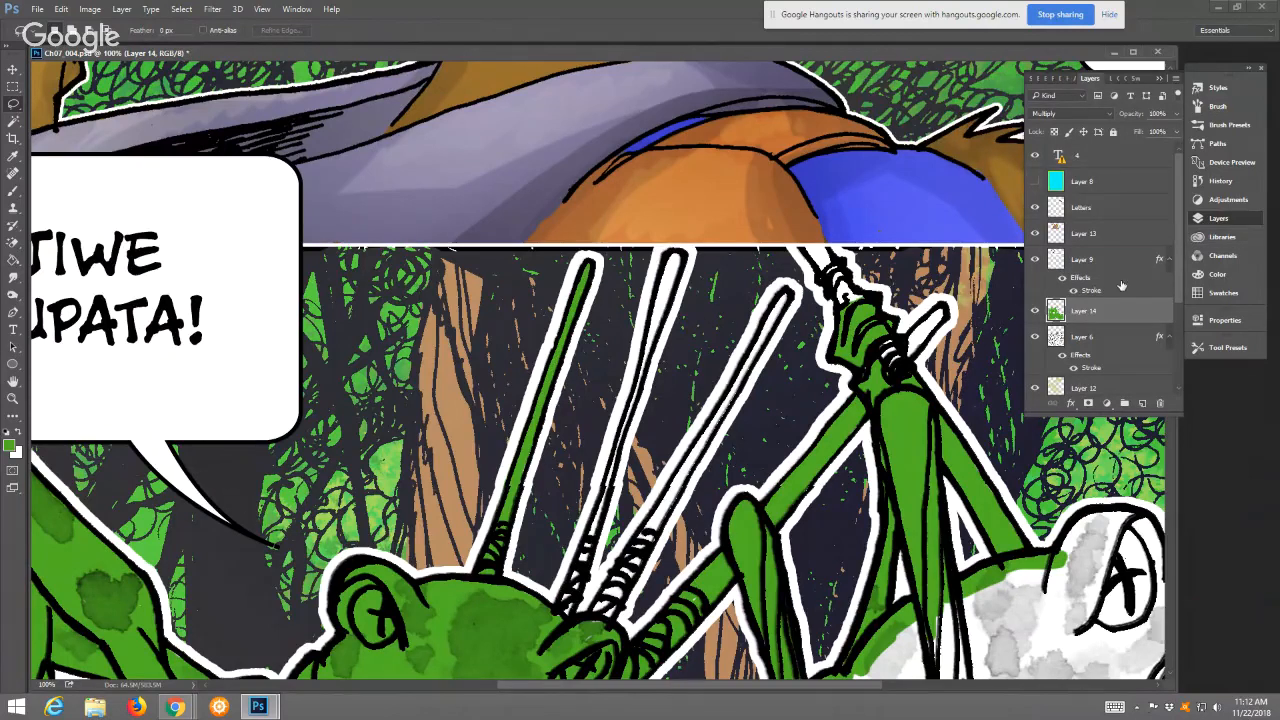
left_click(1105, 336)
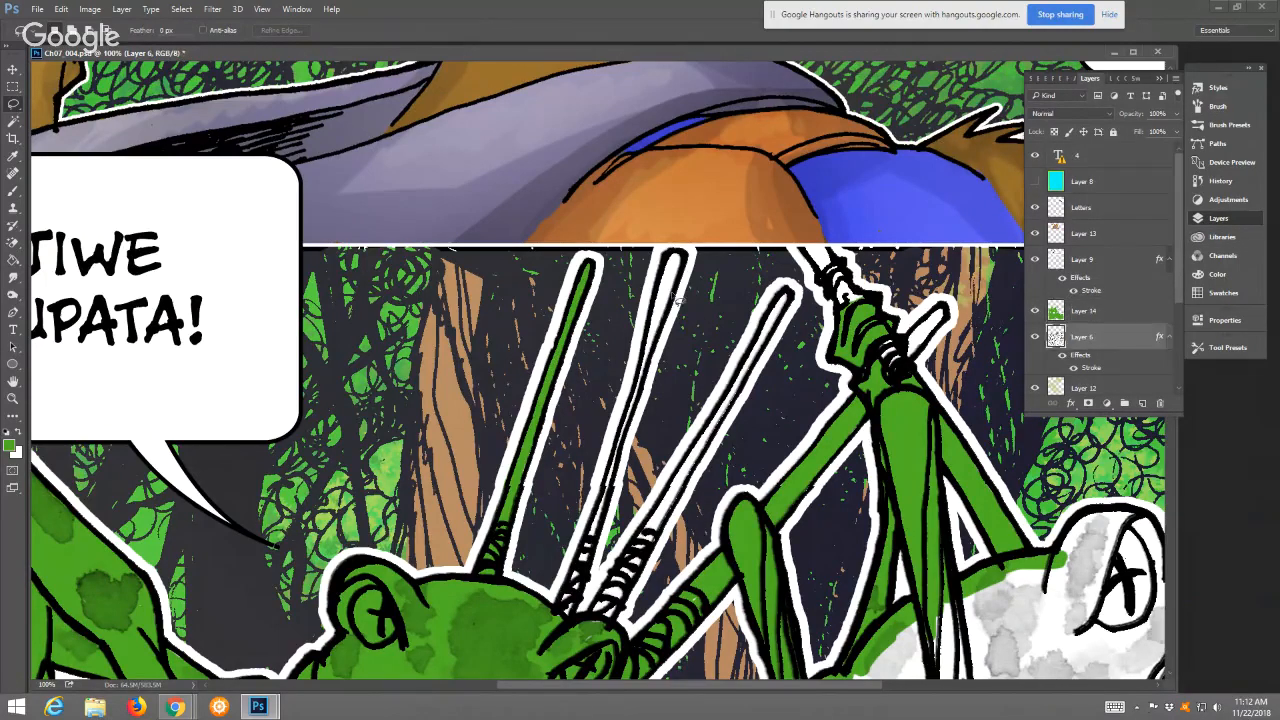
left_click(14, 121)
left_click(444, 334)
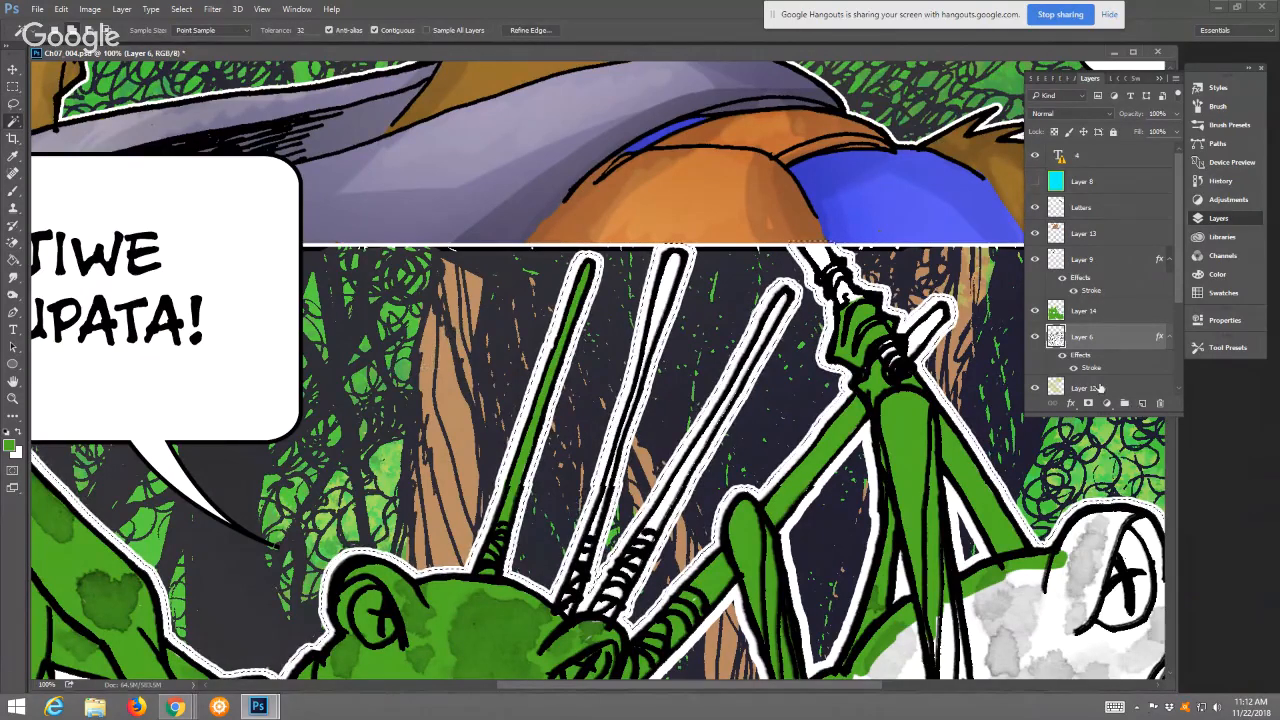
right_click(500, 398)
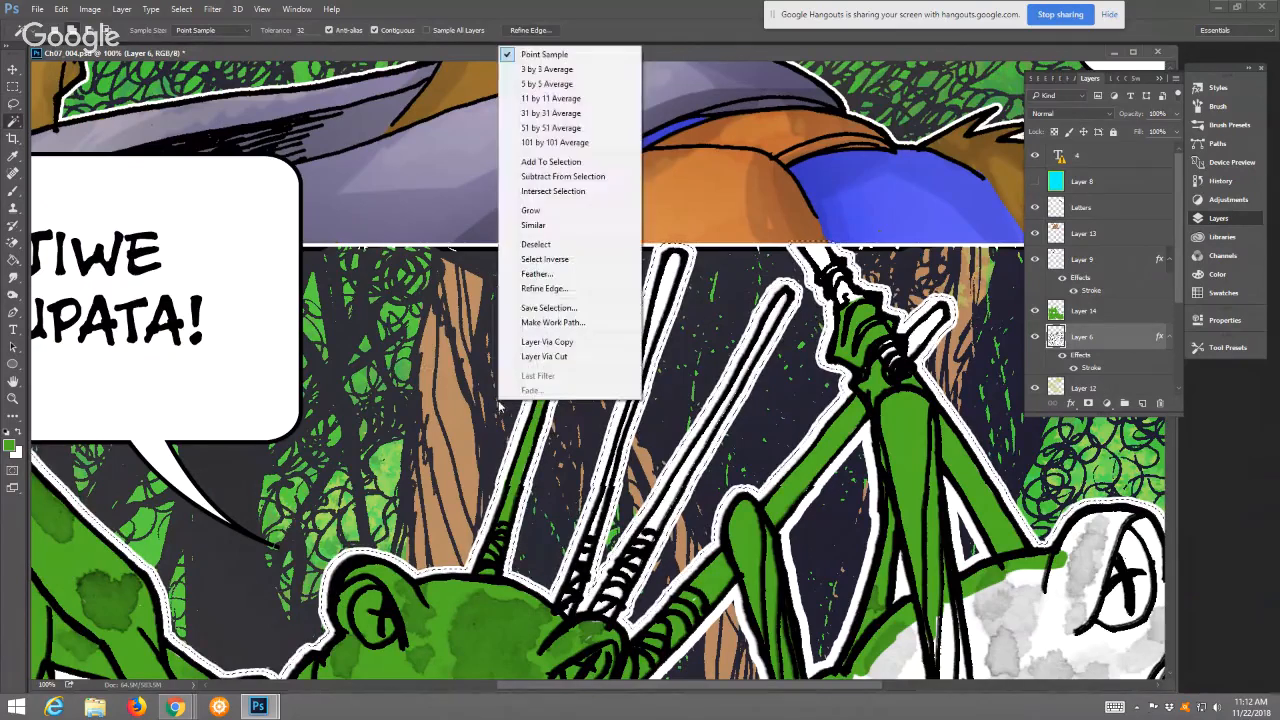
left_click(563, 226)
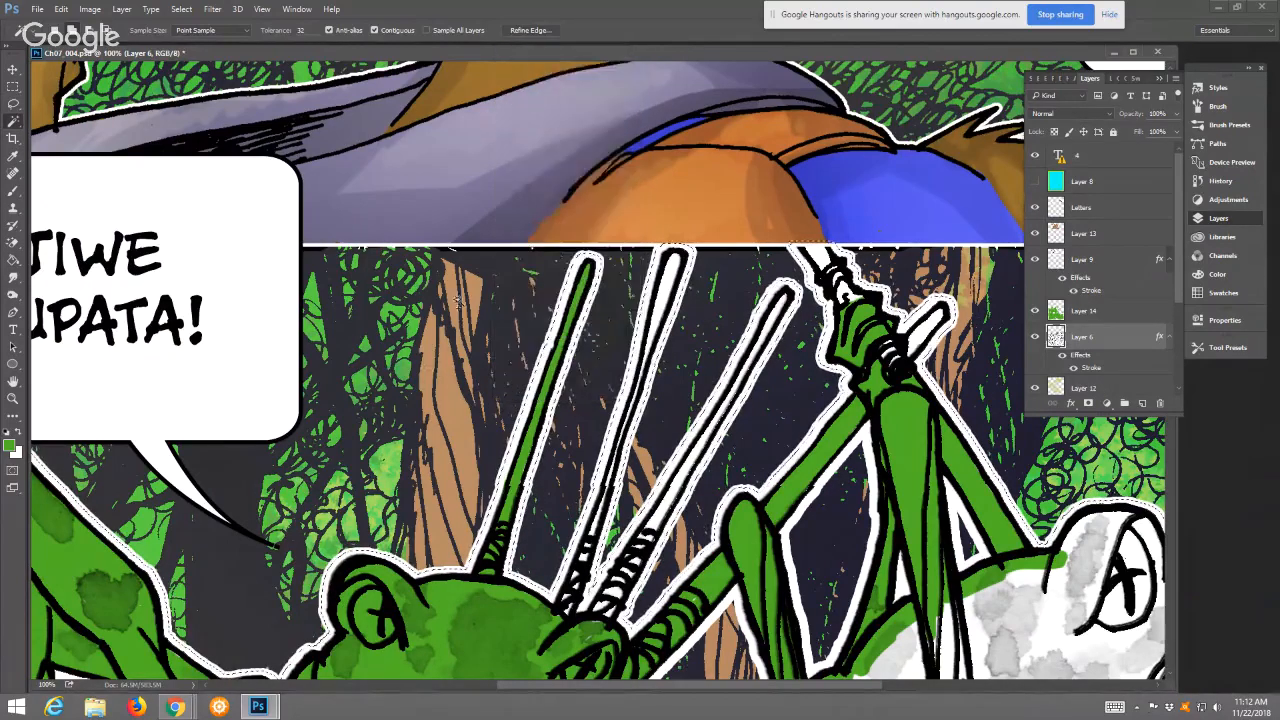
right_click(459, 297)
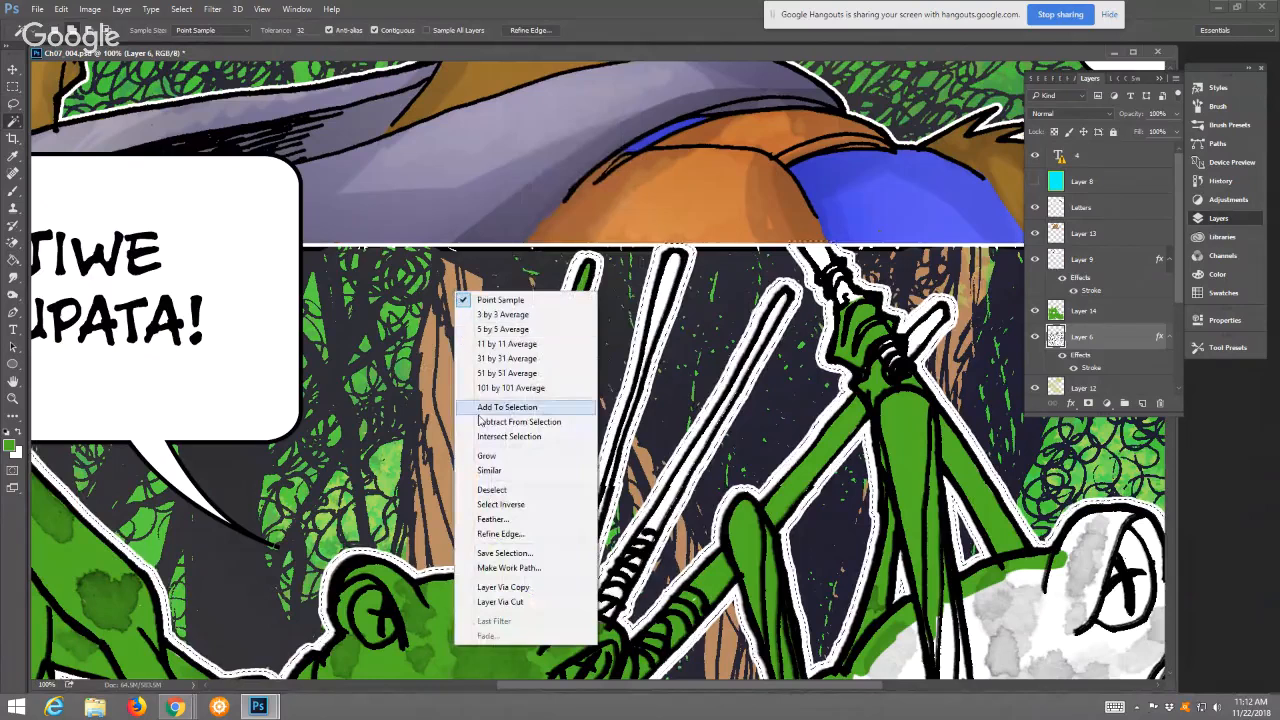
left_click(512, 505)
On Layer 14, paint the banded base of the second thin spike green with the Brush
left_click(1133, 313)
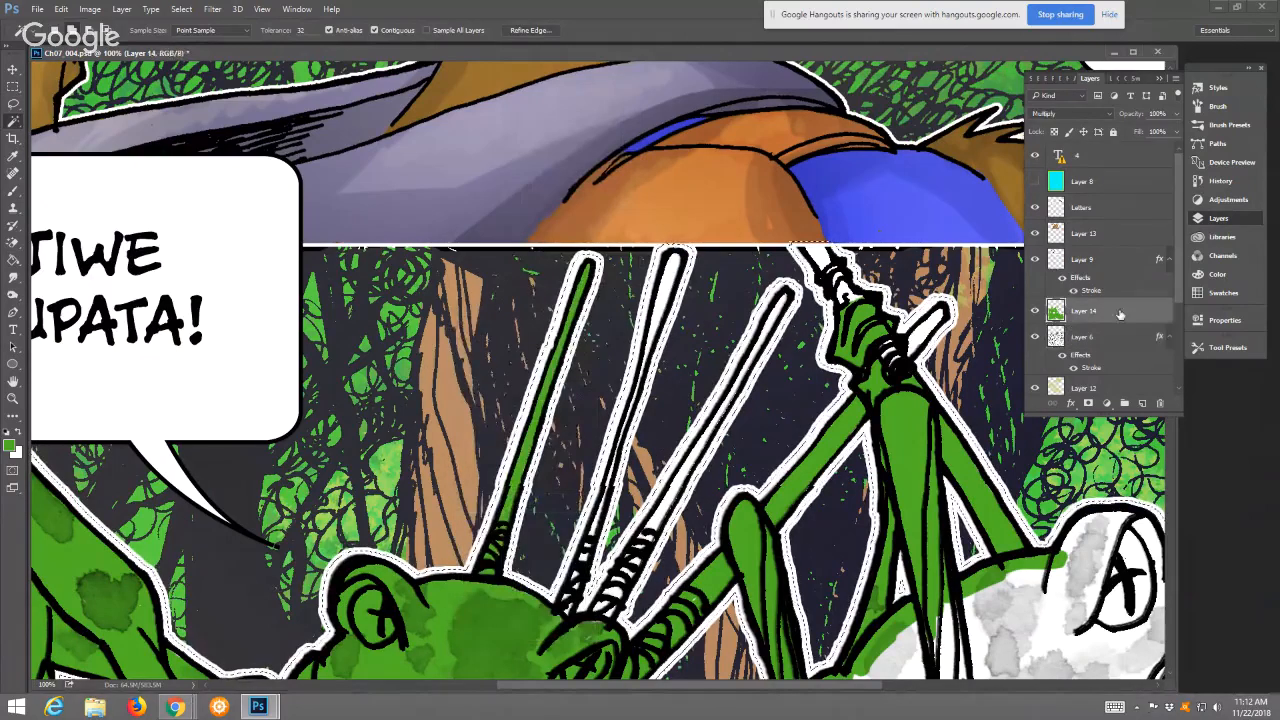
left_click(14, 193)
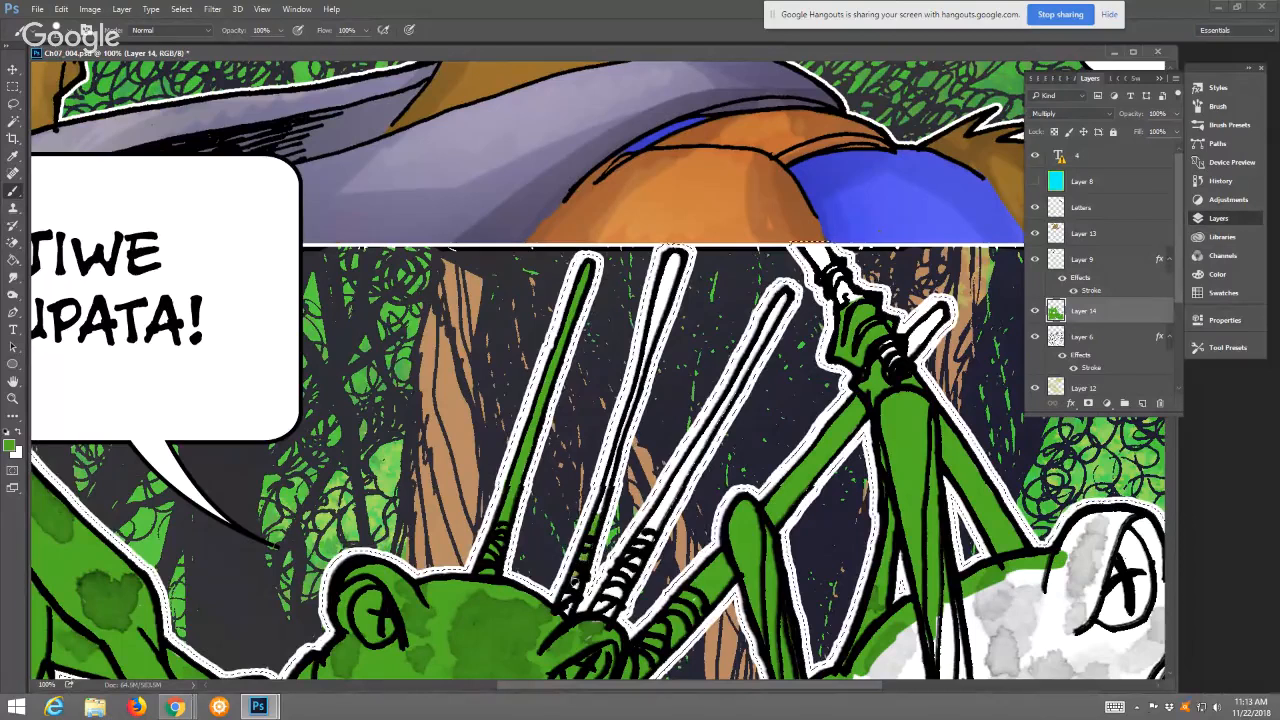
Paint the arm segment at the panel's upper border, the white bands below it, and the short limb beside them green
left_click(14, 399)
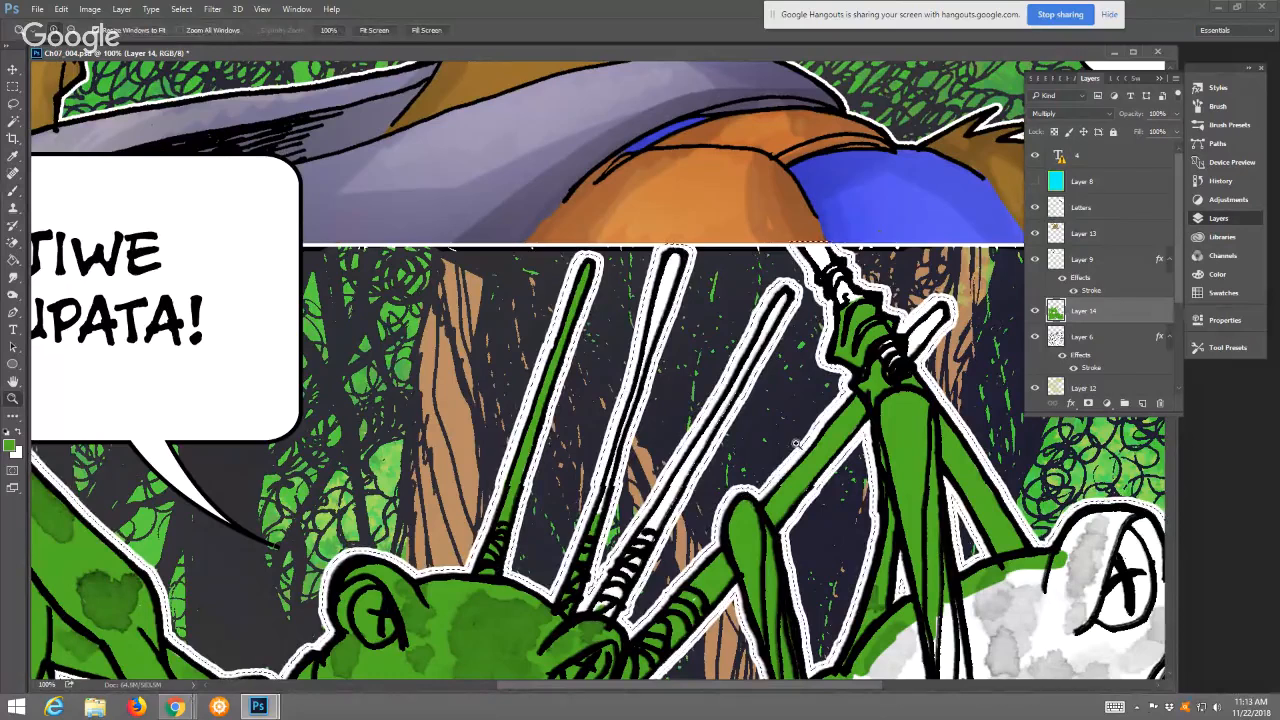
left_click(910, 358)
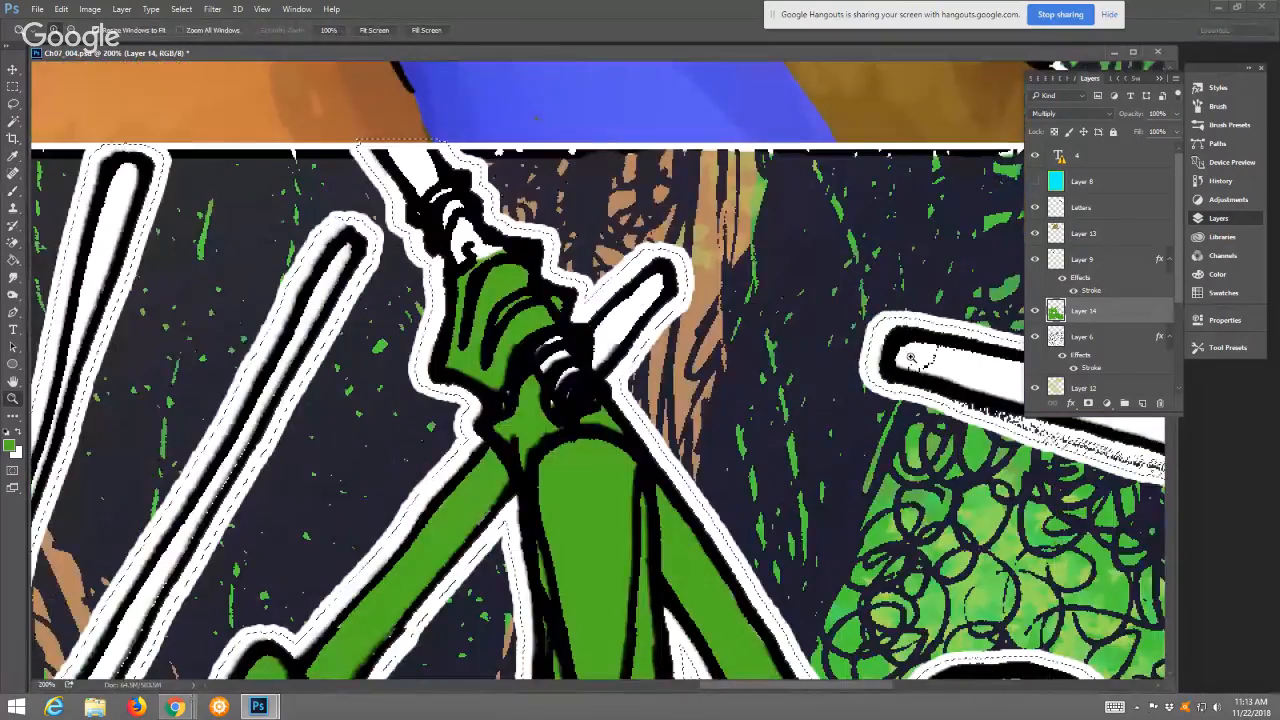
key("b")
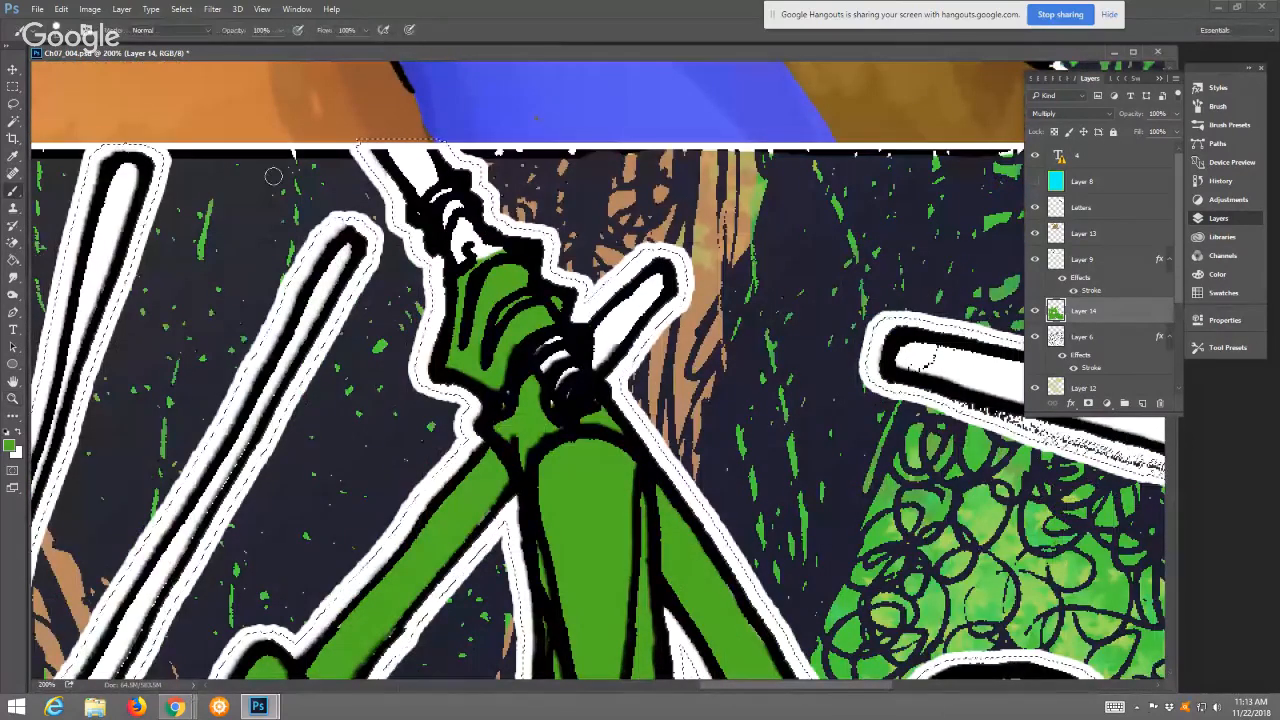
mouse_move(398, 162)
left_mouse_down()
mouse_move(426, 160)
mouse_move(398, 157)
mouse_move(442, 196)
mouse_move(405, 185)
mouse_move(505, 248)
mouse_move(446, 222)
mouse_move(466, 272)
left_mouse_up()
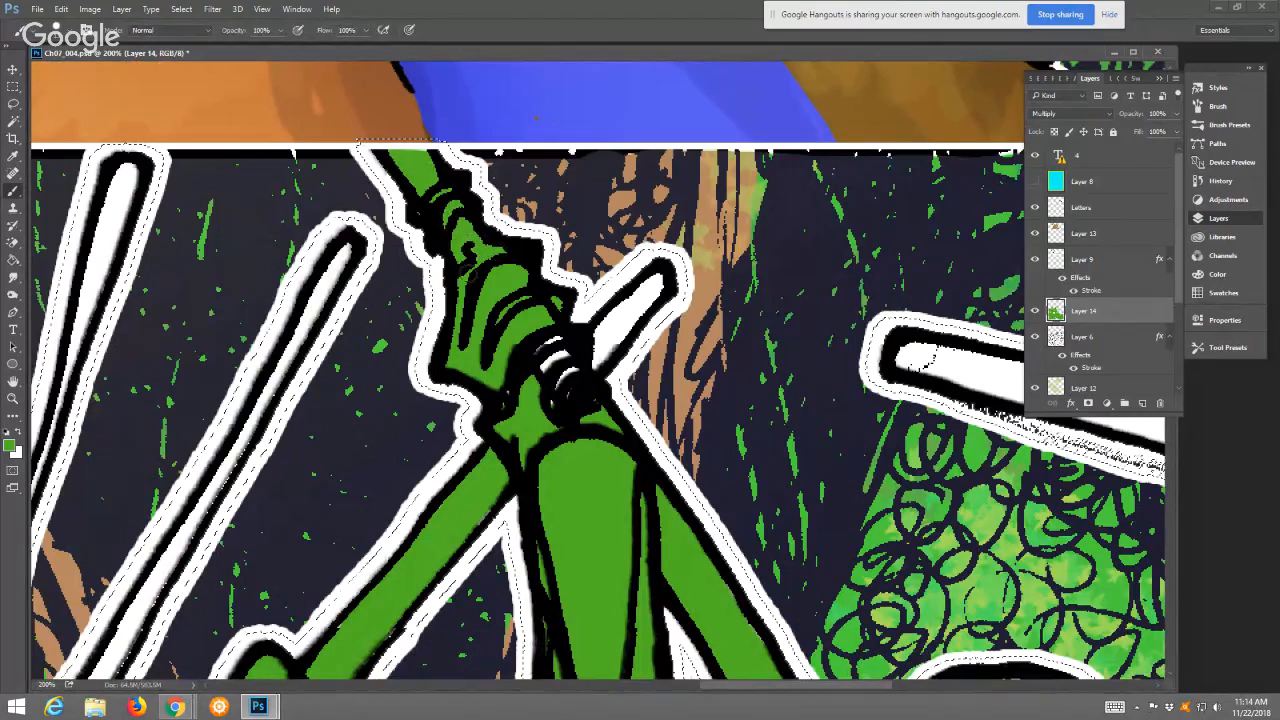
mouse_move(530, 345)
left_mouse_down()
mouse_move(589, 364)
mouse_move(613, 337)
mouse_move(587, 371)
mouse_move(660, 279)
mouse_move(580, 350)
left_mouse_up()
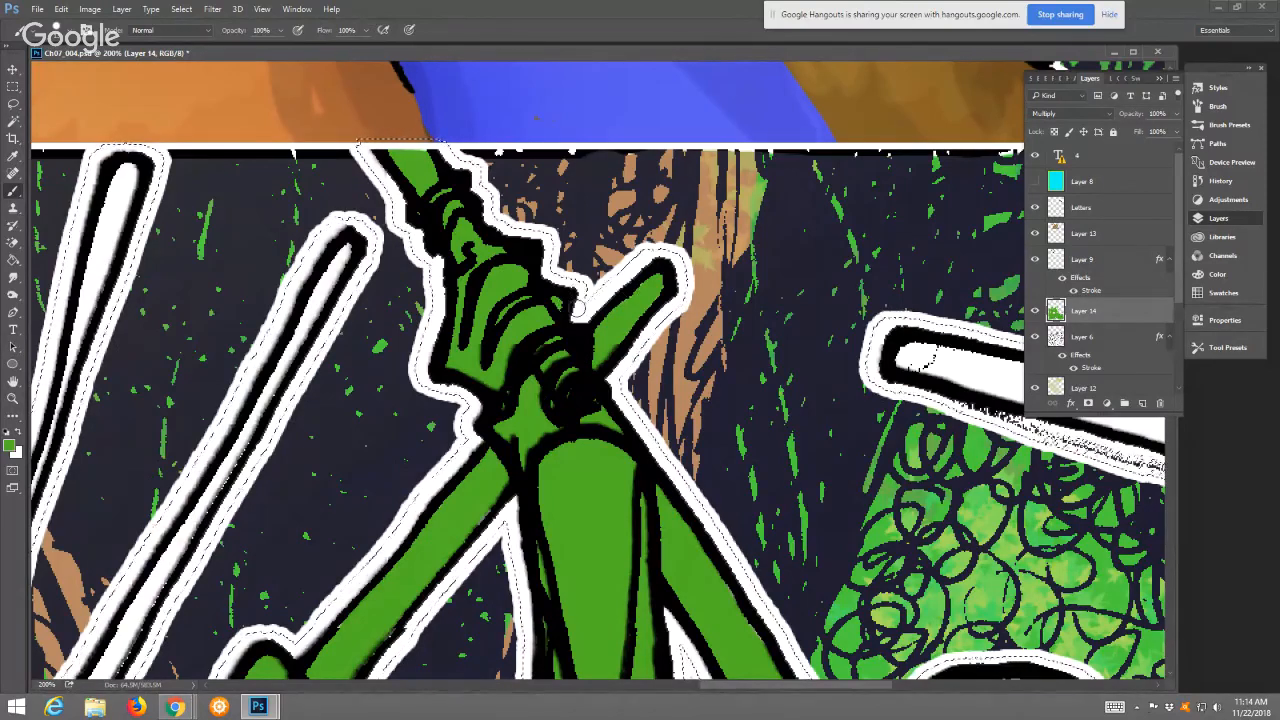
Paint the tip of the second thin spike and the lower part of the third spike green
mouse_move(466, 405)
left_mouse_down()
mouse_move(766, 317)
mouse_move(816, 390)
left_mouse_up()
left_click(476, 176)
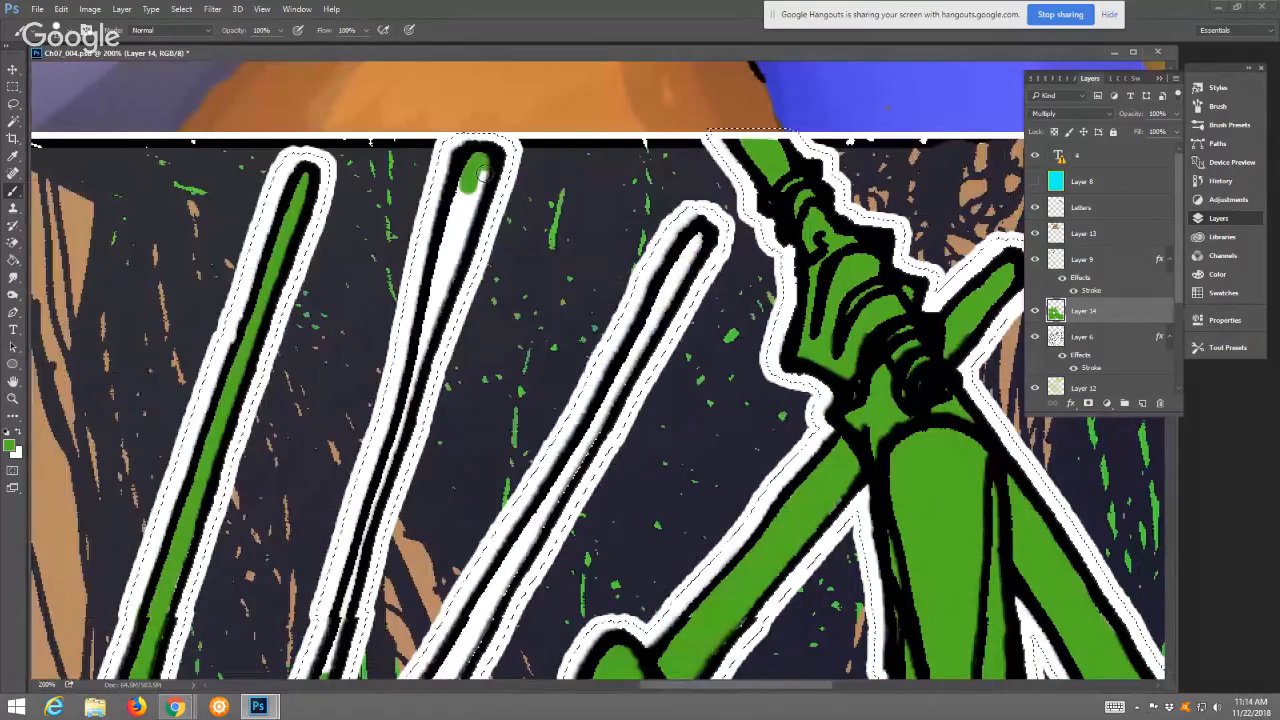
mouse_move(482, 174)
left_mouse_down()
mouse_move(442, 275)
mouse_move(477, 165)
left_mouse_up()
mouse_move(540, 442)
left_mouse_down()
mouse_move(516, 505)
mouse_move(524, 470)
mouse_move(484, 540)
mouse_move(514, 456)
mouse_move(443, 575)
left_mouse_up()
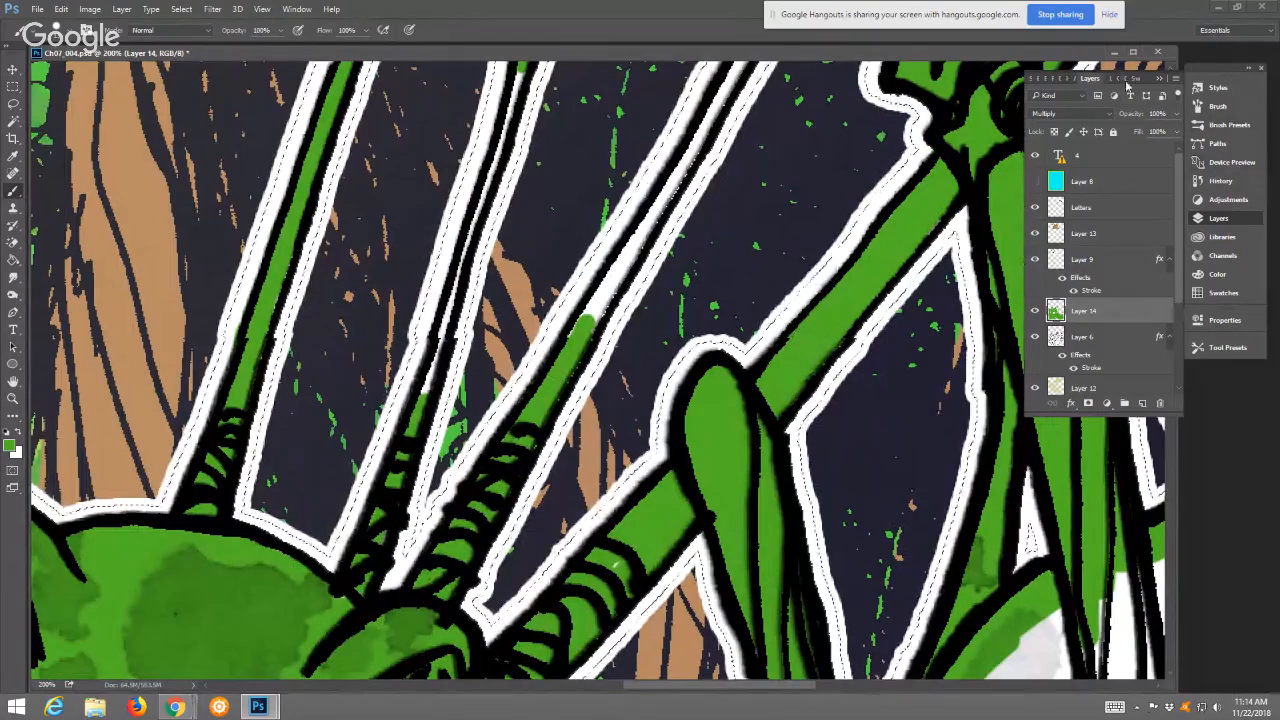
With the 10 px brush, fill the remaining white length of the second and third thin spikes green up to their tips
left_click(1217, 106)
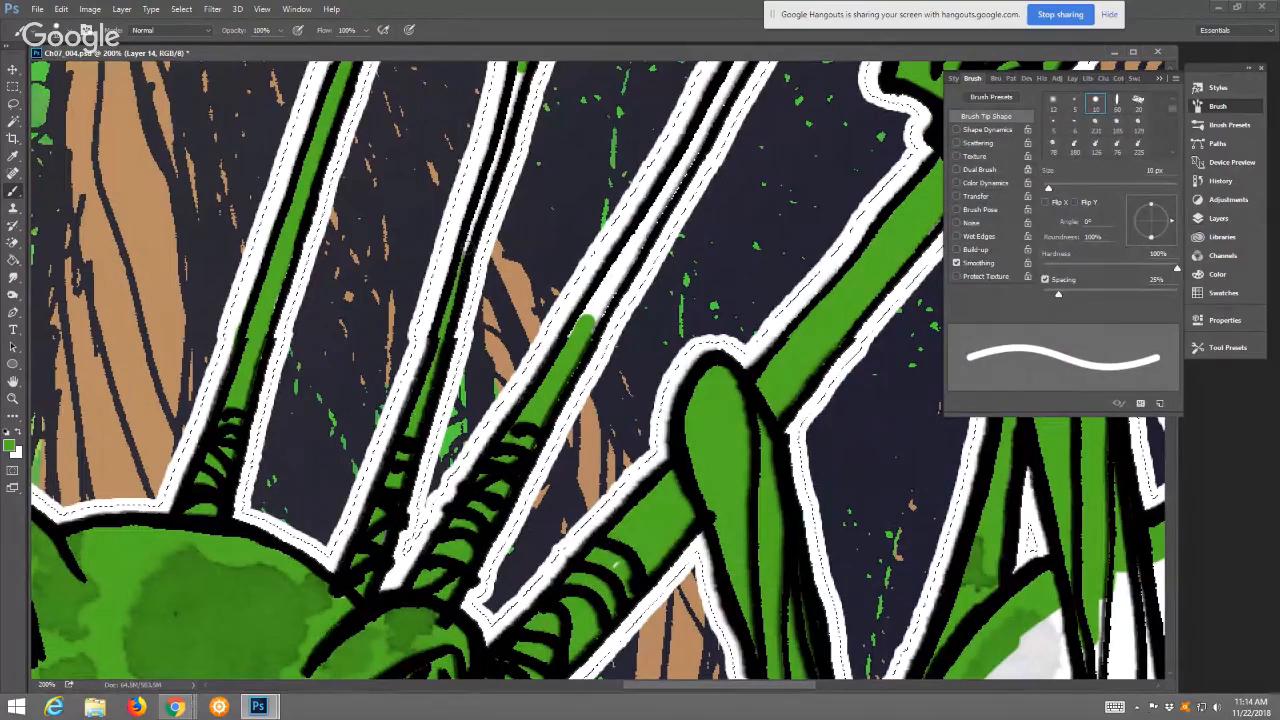
left_click_drag(478, 210, 497, 158)
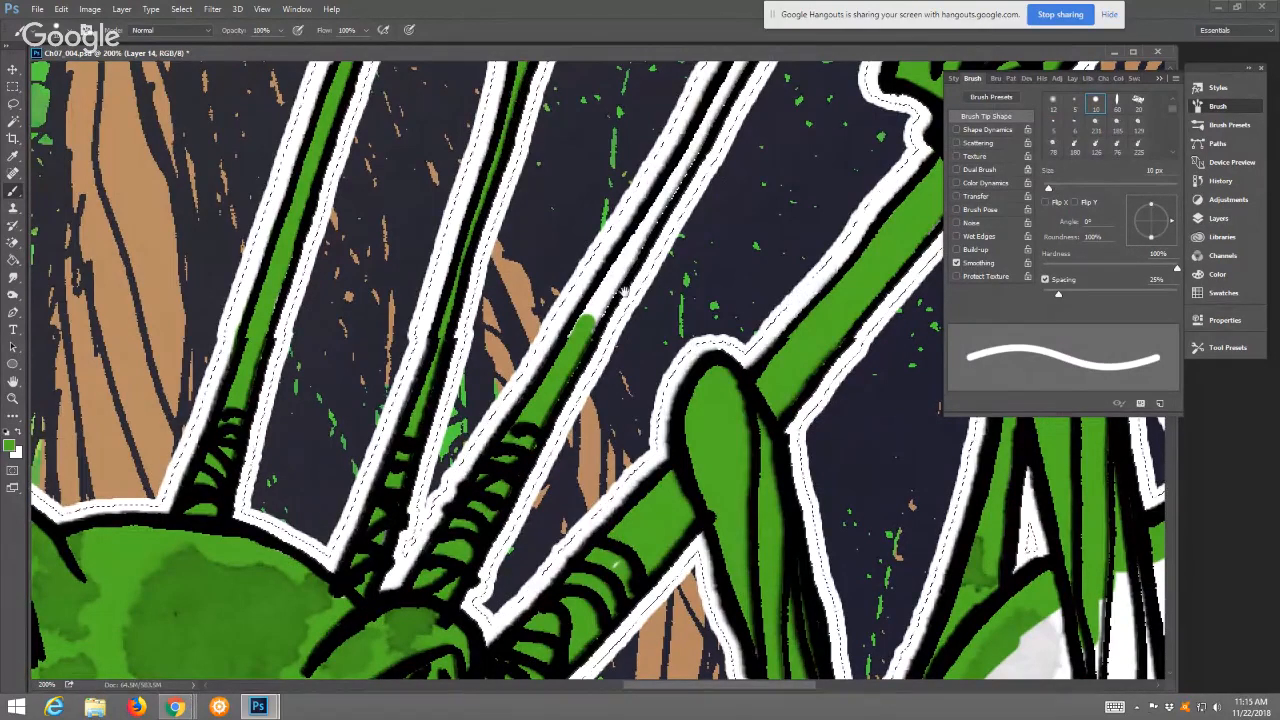
mouse_move(589, 320)
left_mouse_down()
mouse_move(618, 272)
mouse_move(572, 336)
left_mouse_up()
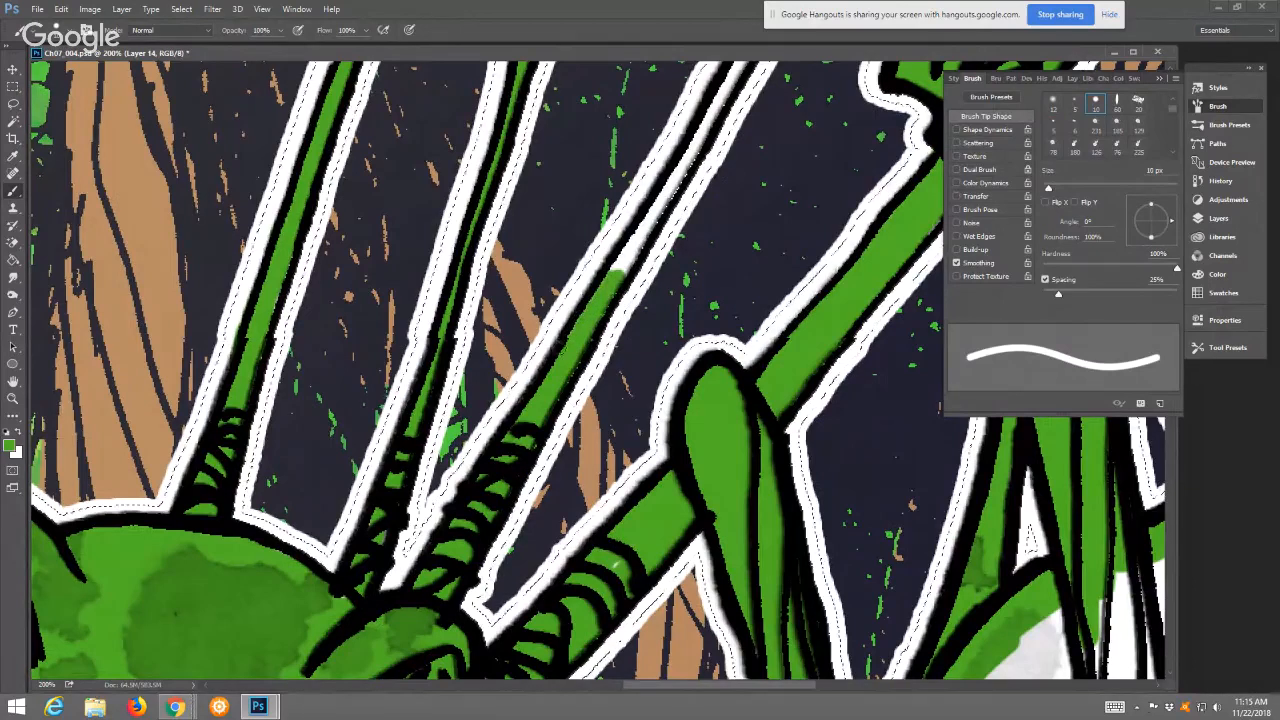
mouse_move(620, 266)
left_mouse_down()
mouse_move(740, 82)
mouse_move(684, 168)
left_mouse_up()
left_click_drag(681, 114, 680, 269)
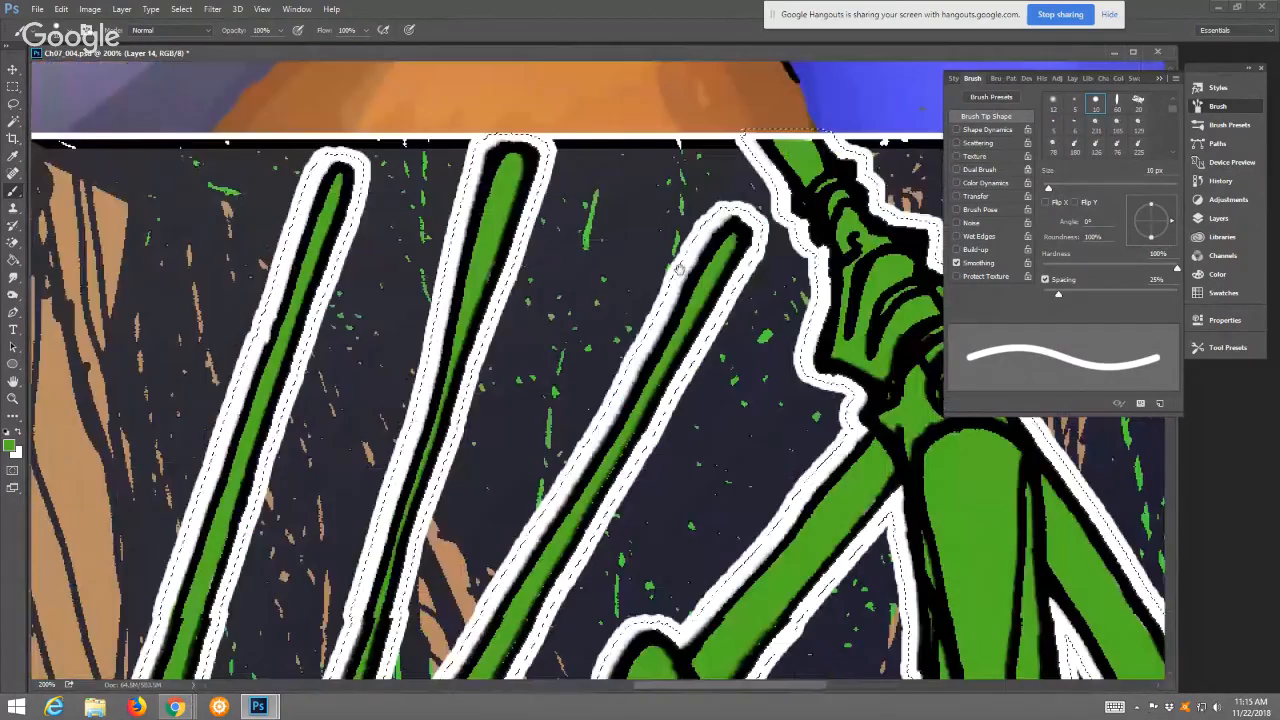
Paint a green border inside the upper contour of the spotted frog's head, around the eye bulge and under the adjoining brow line
left_click_drag(878, 386, 605, 155)
left_click_drag(770, 580, 624, 300)
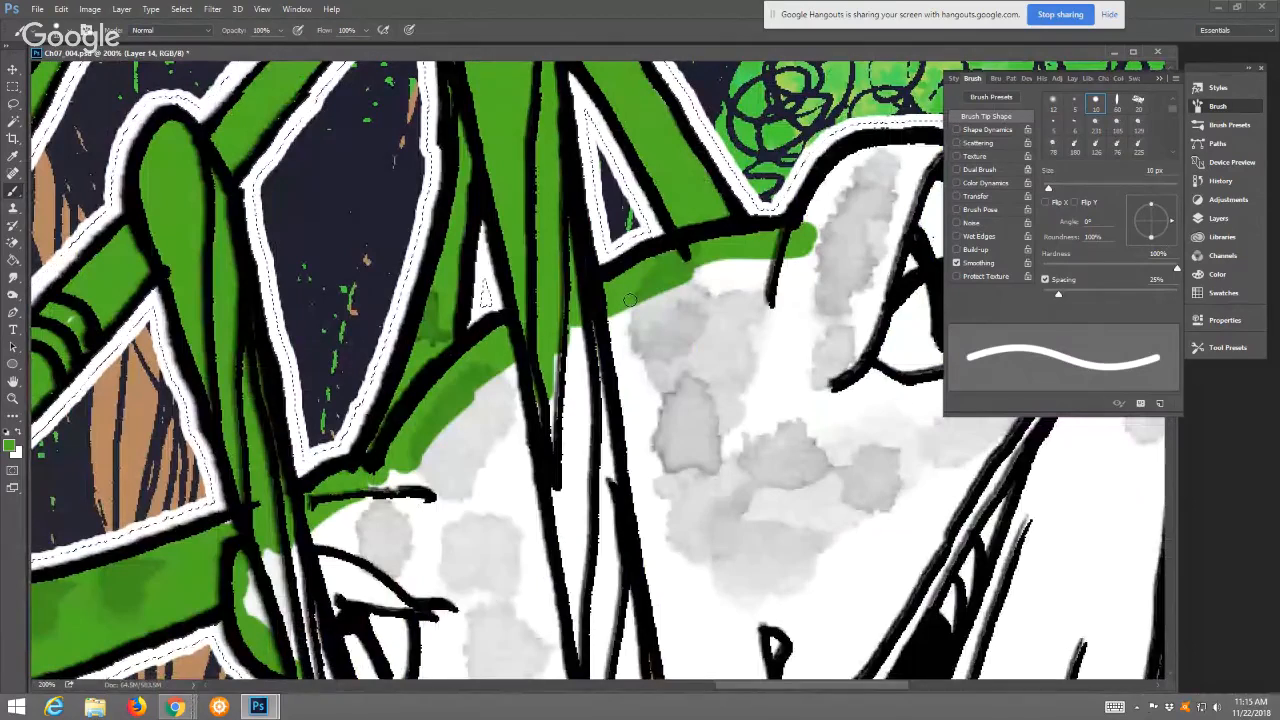
left_click_drag(647, 312, 509, 300)
mouse_move(550, 255)
left_mouse_down()
mouse_move(600, 180)
mouse_move(668, 168)
mouse_move(725, 190)
mouse_move(745, 300)
mouse_move(866, 374)
left_mouse_up()
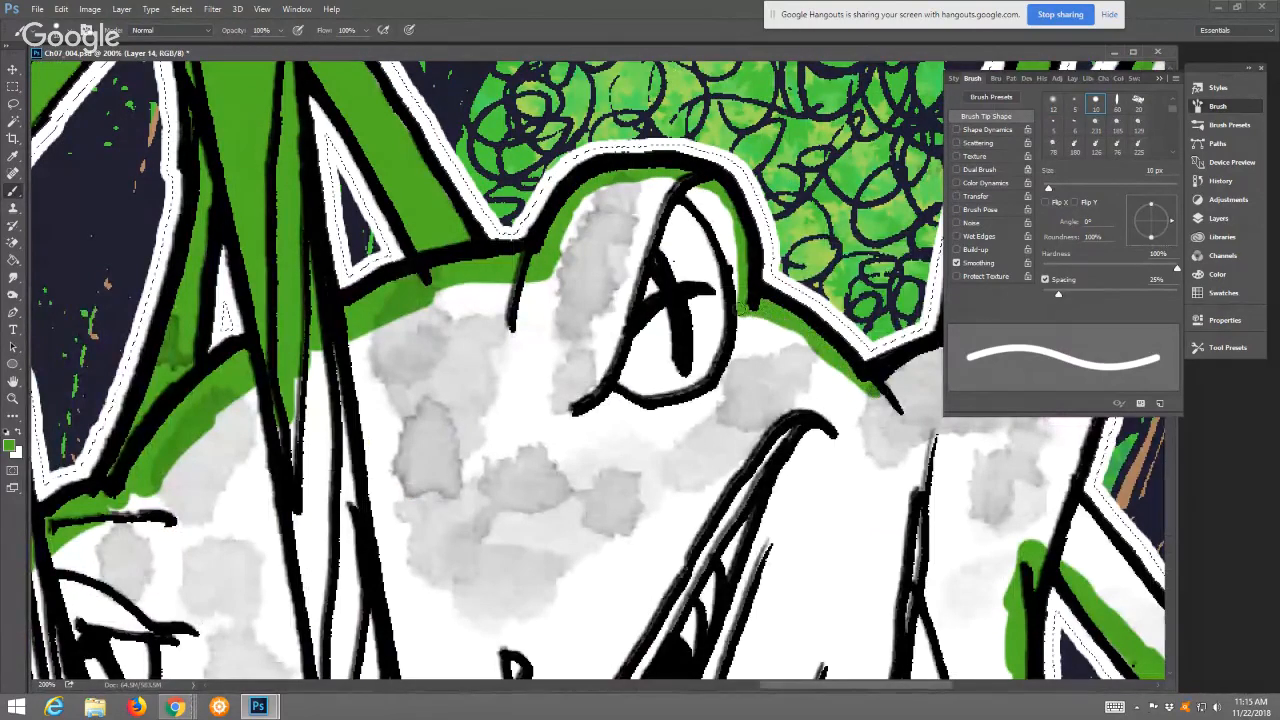
left_click_drag(733, 312, 484, 328)
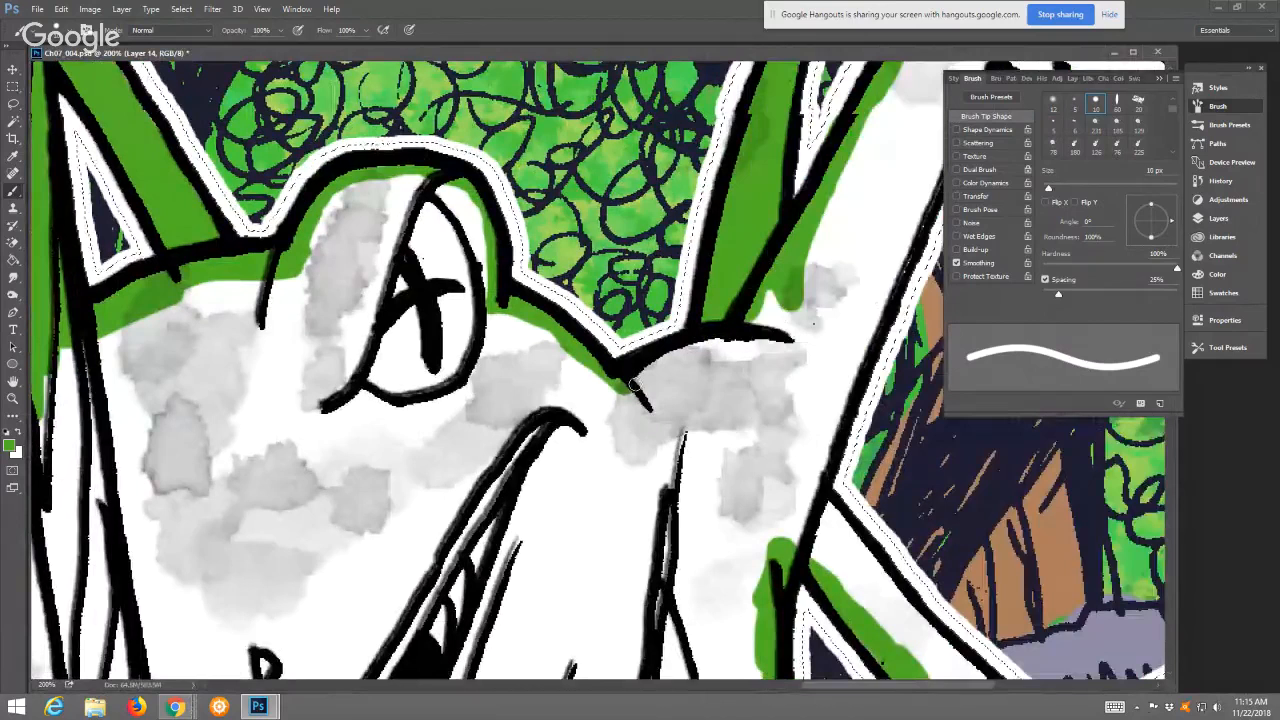
left_click_drag(632, 384, 748, 333)
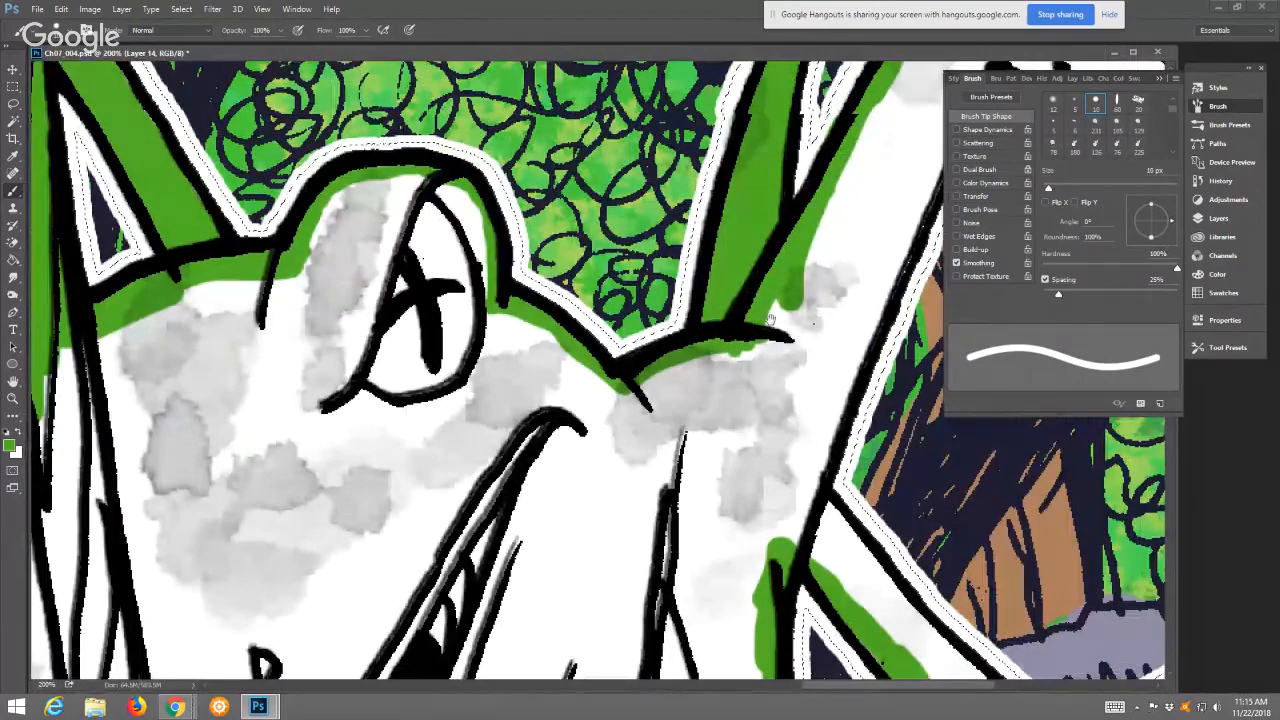
Paint the edge of the upright limb beside the brown tree trunk green, from its upper end down to the joint
left_click_drag(771, 318, 694, 347)
left_click_drag(812, 212, 757, 344)
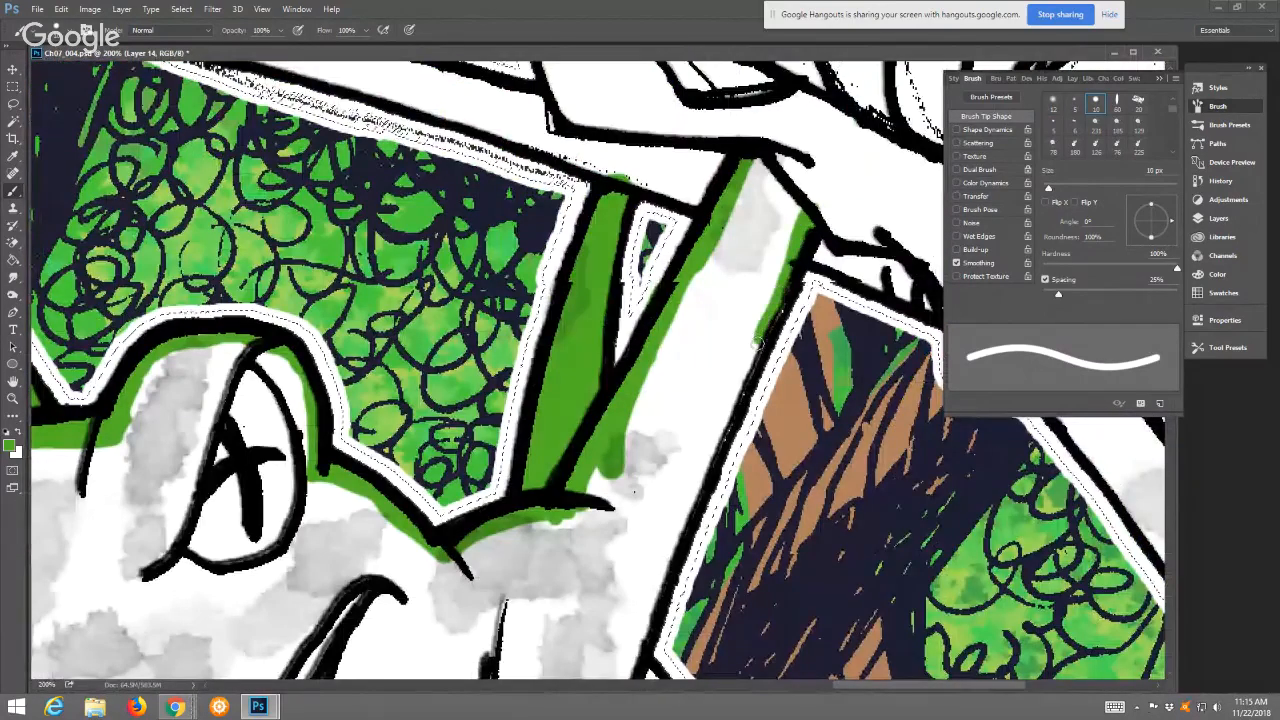
left_click_drag(779, 296, 677, 540)
left_click_drag(657, 590, 632, 668)
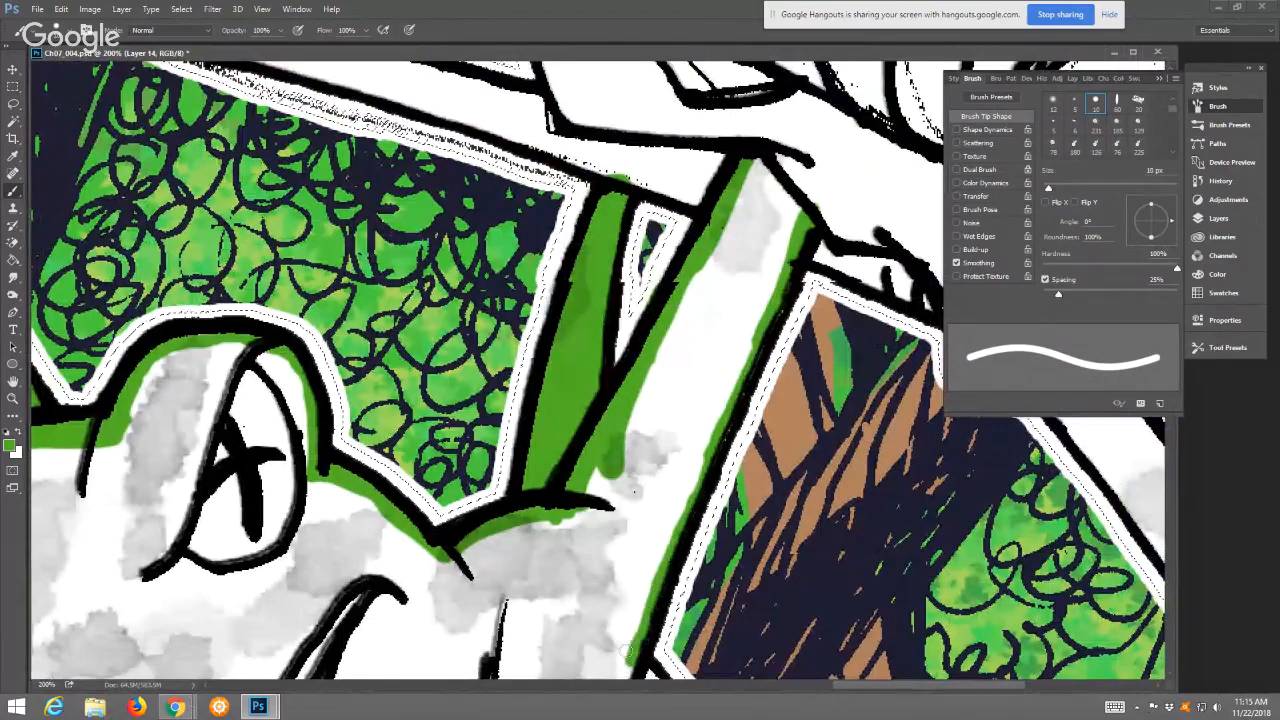
scroll(646, 537, "down", 4)
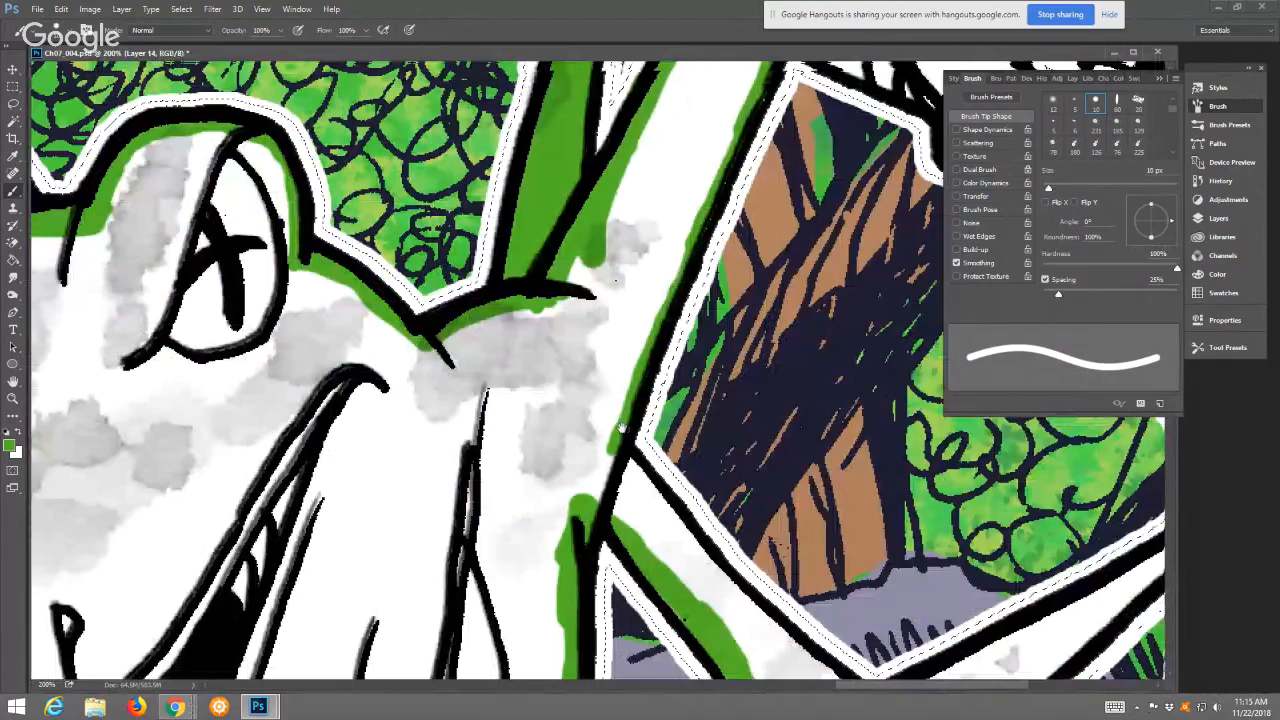
left_click_drag(620, 428, 605, 444)
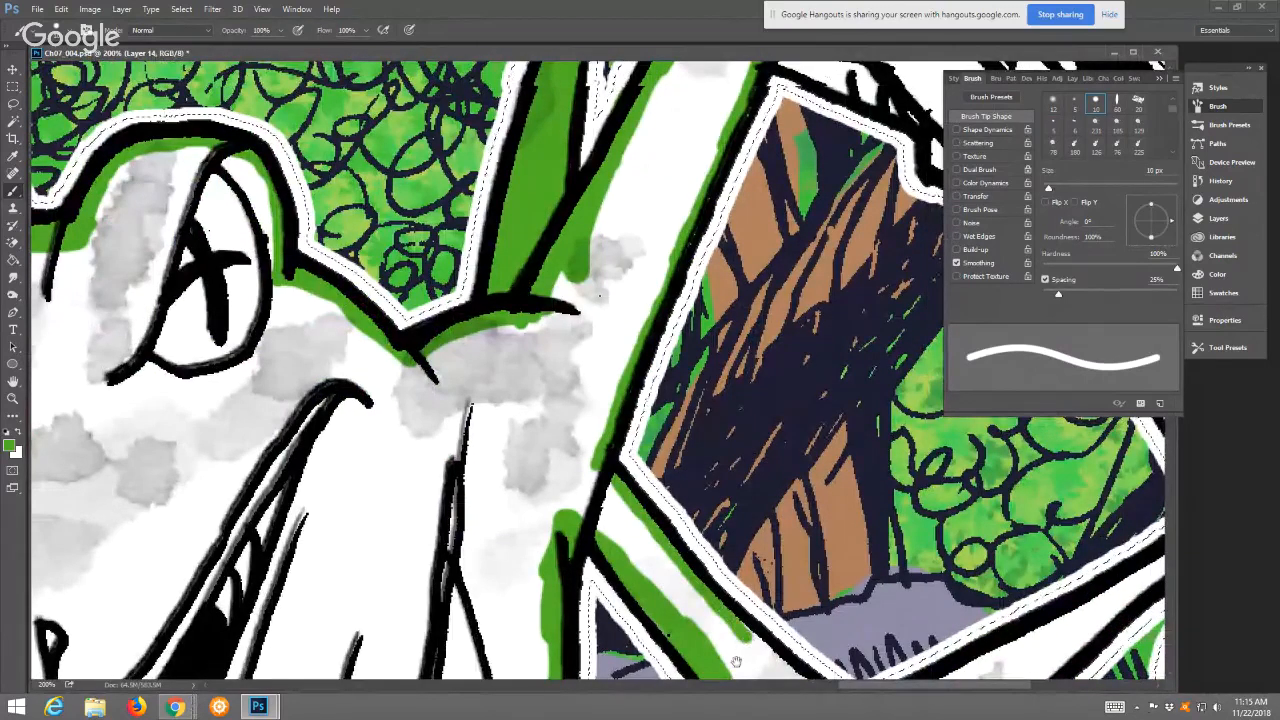
Paint the limb edges below the tree-and-bush gap green, including both sides of the diagonal limb rising toward the second frog
mouse_move(738, 629)
left_mouse_down()
mouse_move(631, 511)
mouse_move(564, 458)
mouse_move(700, 565)
mouse_move(728, 544)
mouse_move(719, 480)
mouse_move(902, 380)
left_mouse_up()
left_click_drag(842, 407, 672, 434)
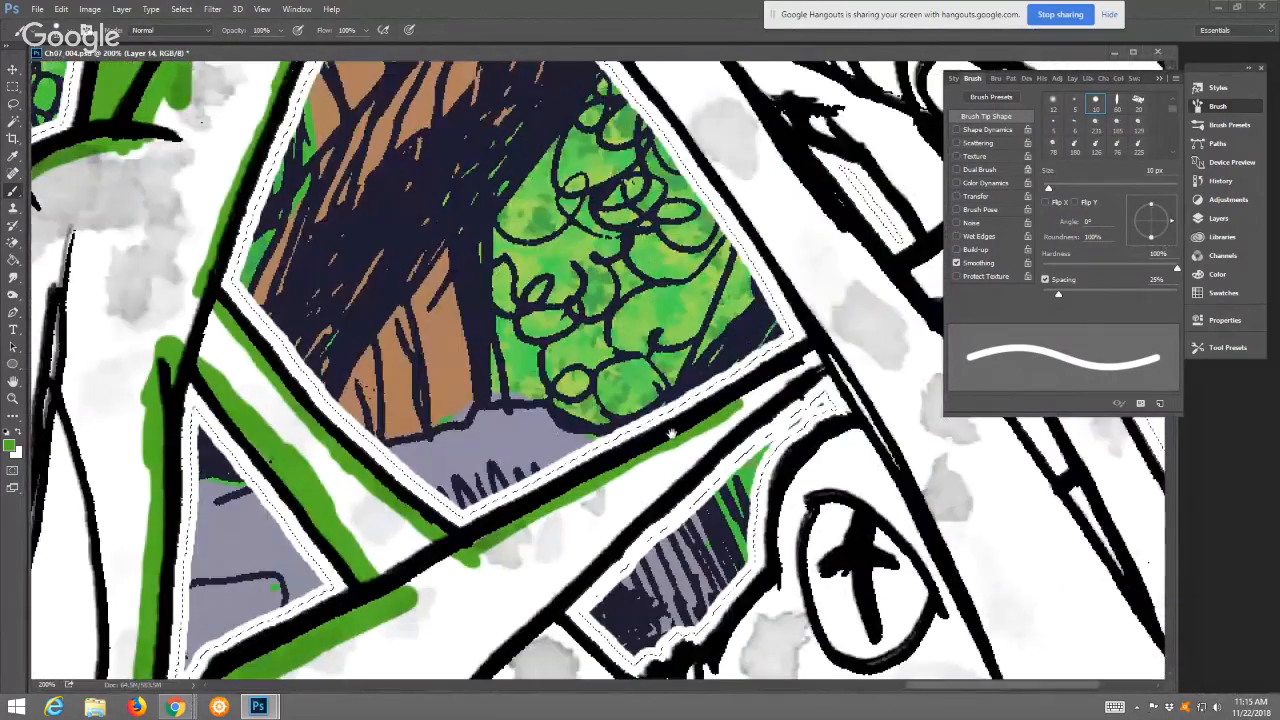
left_click_drag(738, 403, 818, 357)
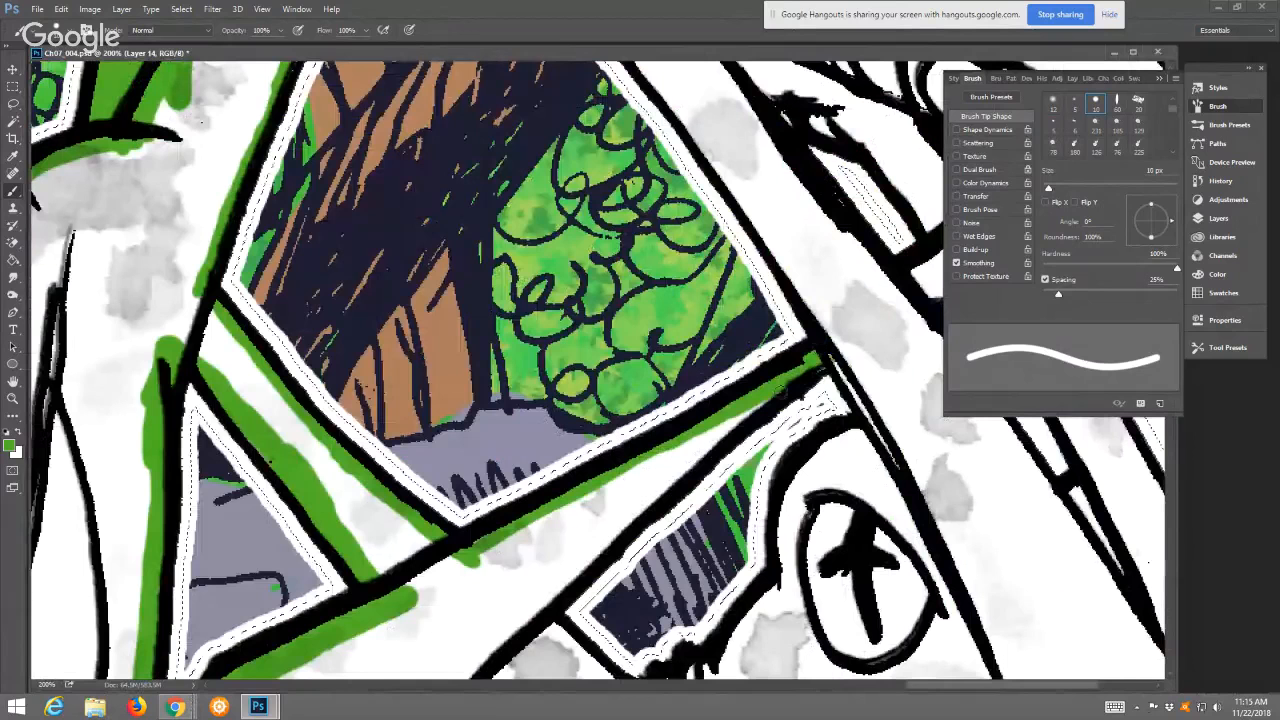
left_click_drag(727, 437, 565, 588)
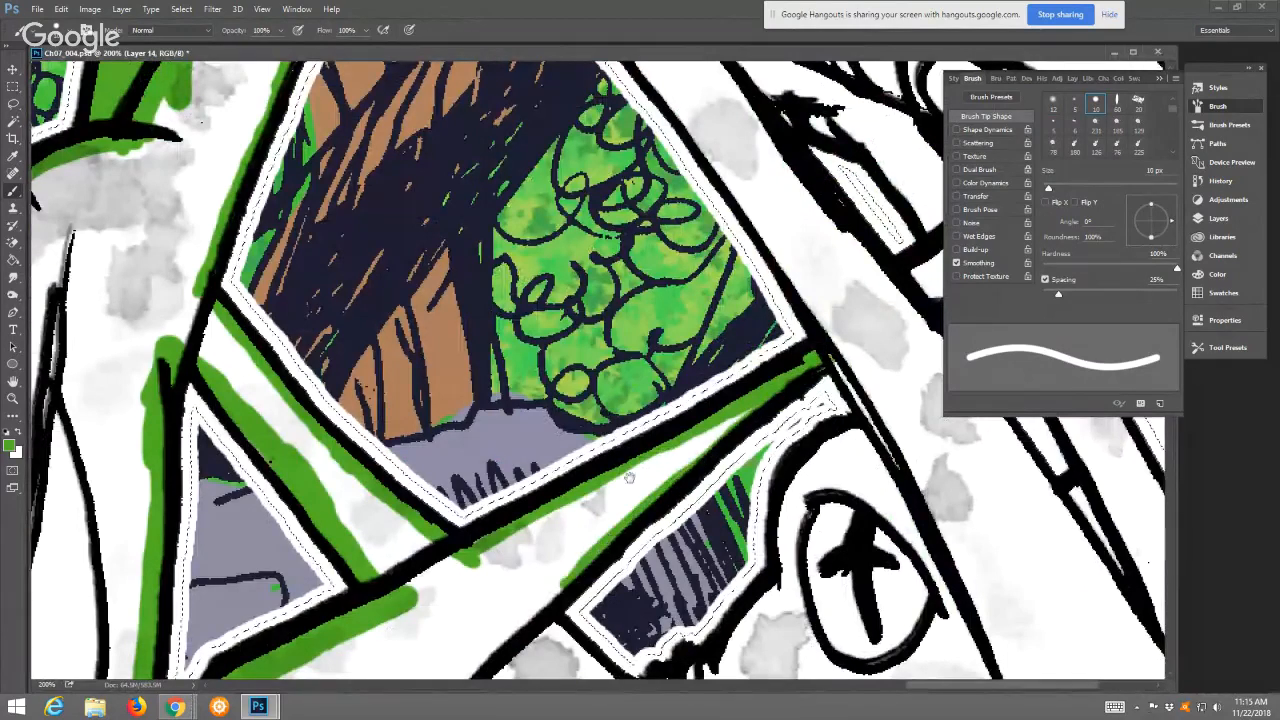
Paint a green border along the frog's contour beneath the small dark hatched gap
left_click_drag(598, 527, 703, 349)
left_click_drag(655, 450, 688, 478)
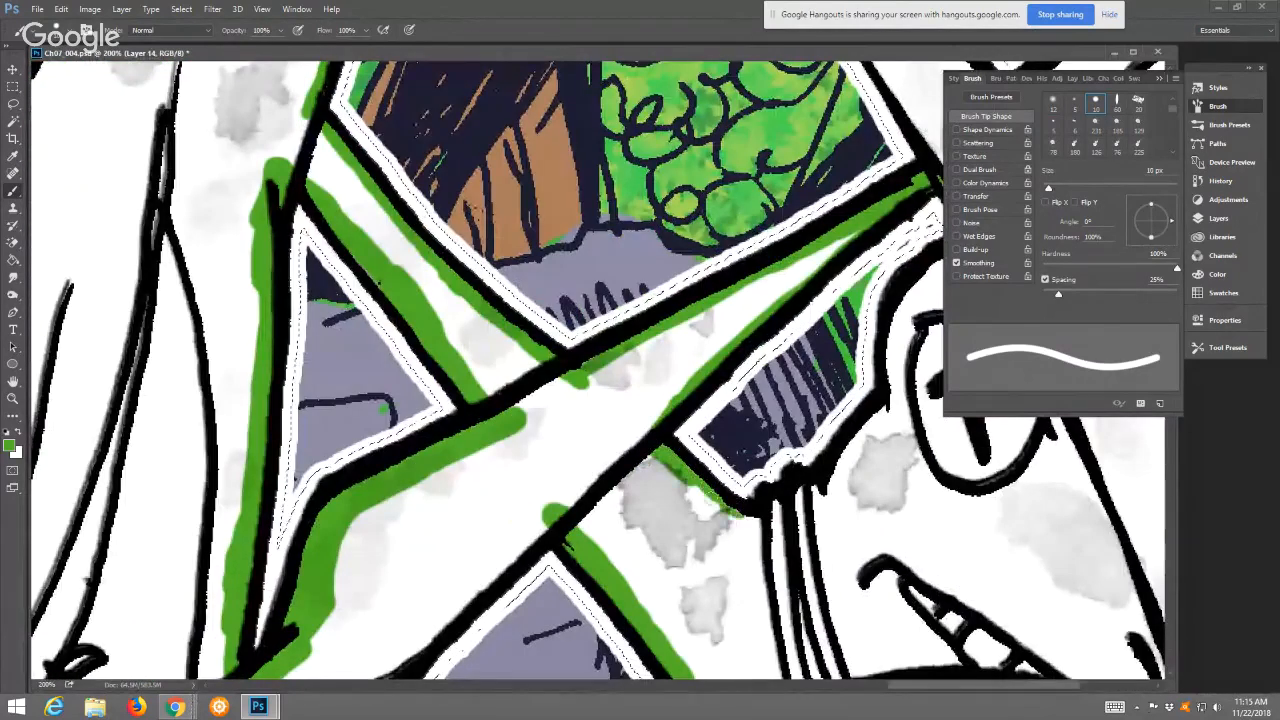
mouse_move(816, 488)
left_mouse_down()
mouse_move(887, 425)
mouse_move(834, 468)
mouse_move(875, 412)
mouse_move(848, 452)
left_mouse_up()
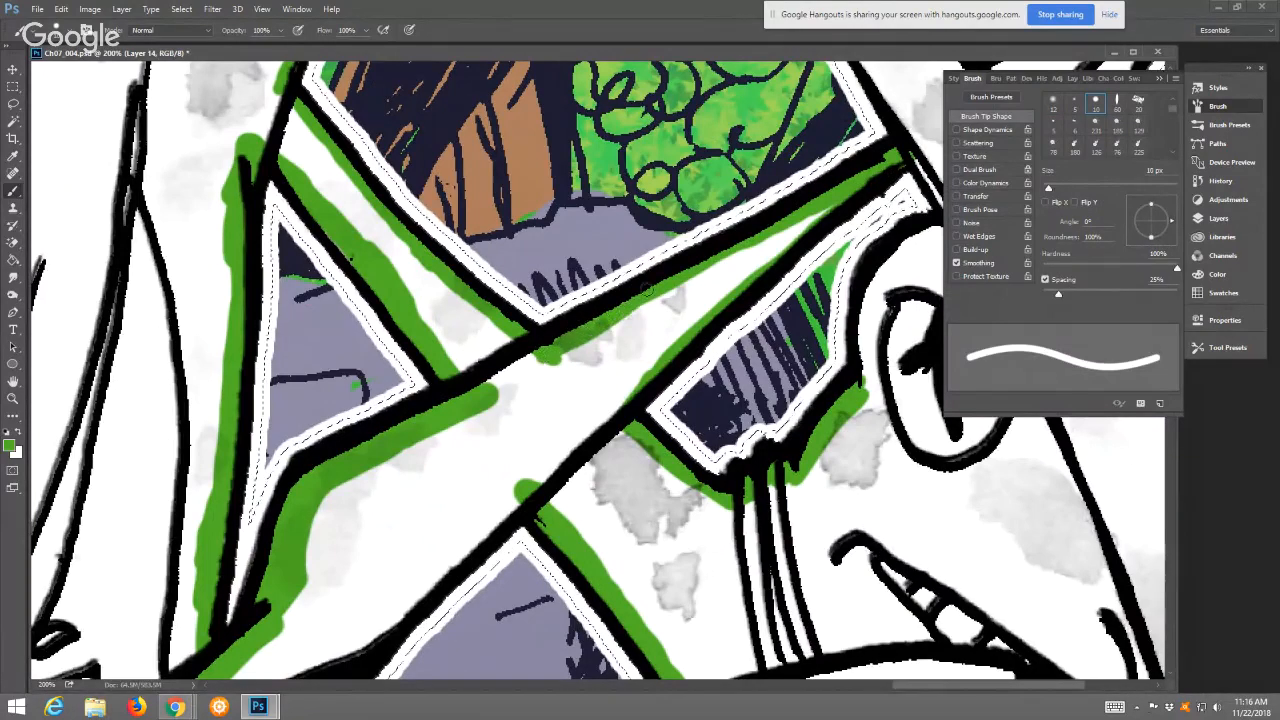
Paint the lower edge of the long diagonal limb green along the top of the large lavender gap
left_click_drag(522, 489, 391, 618)
key("space")
left_click_drag(533, 438, 647, 289)
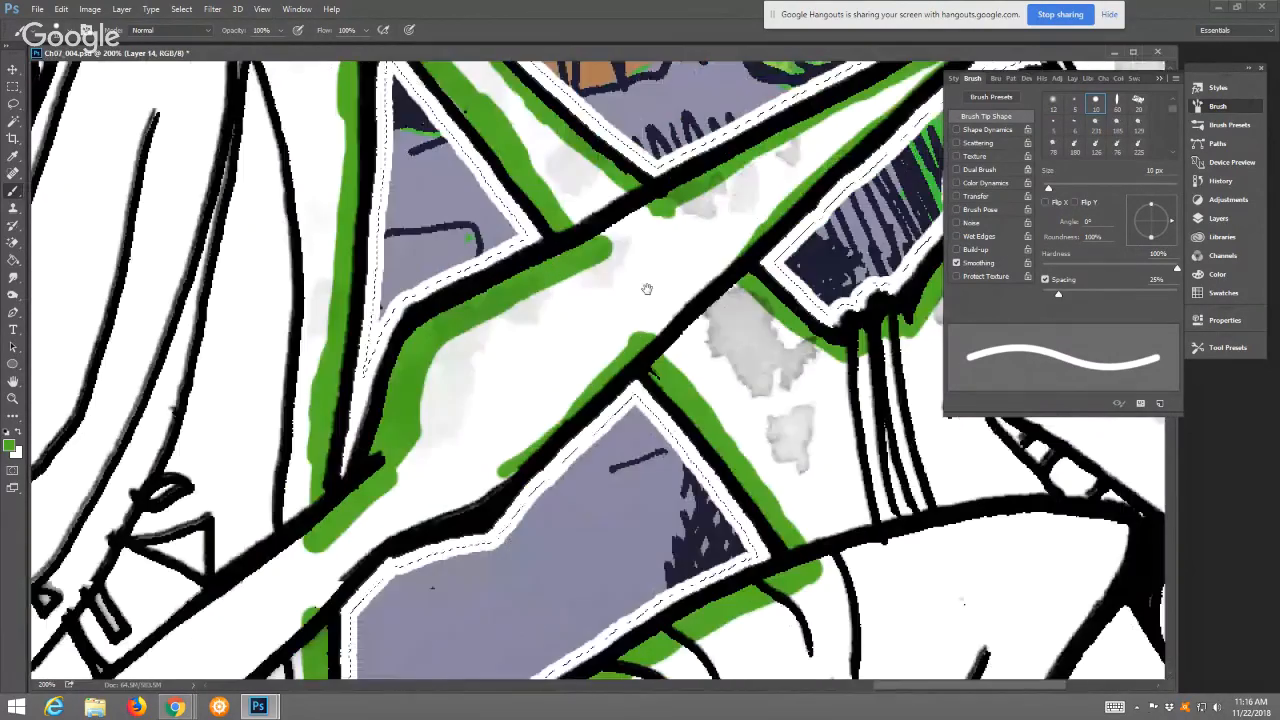
left_click_drag(376, 540, 302, 617)
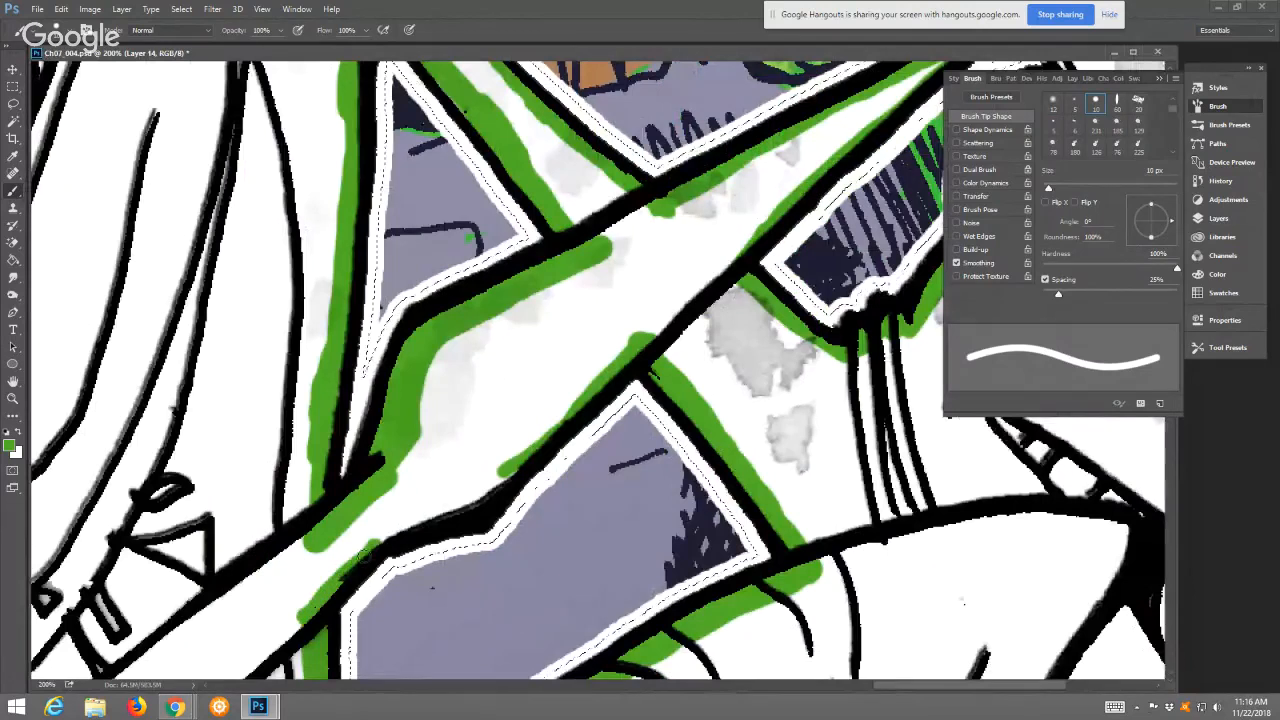
mouse_move(364, 555)
left_mouse_down()
mouse_move(440, 508)
mouse_move(428, 526)
left_mouse_up()
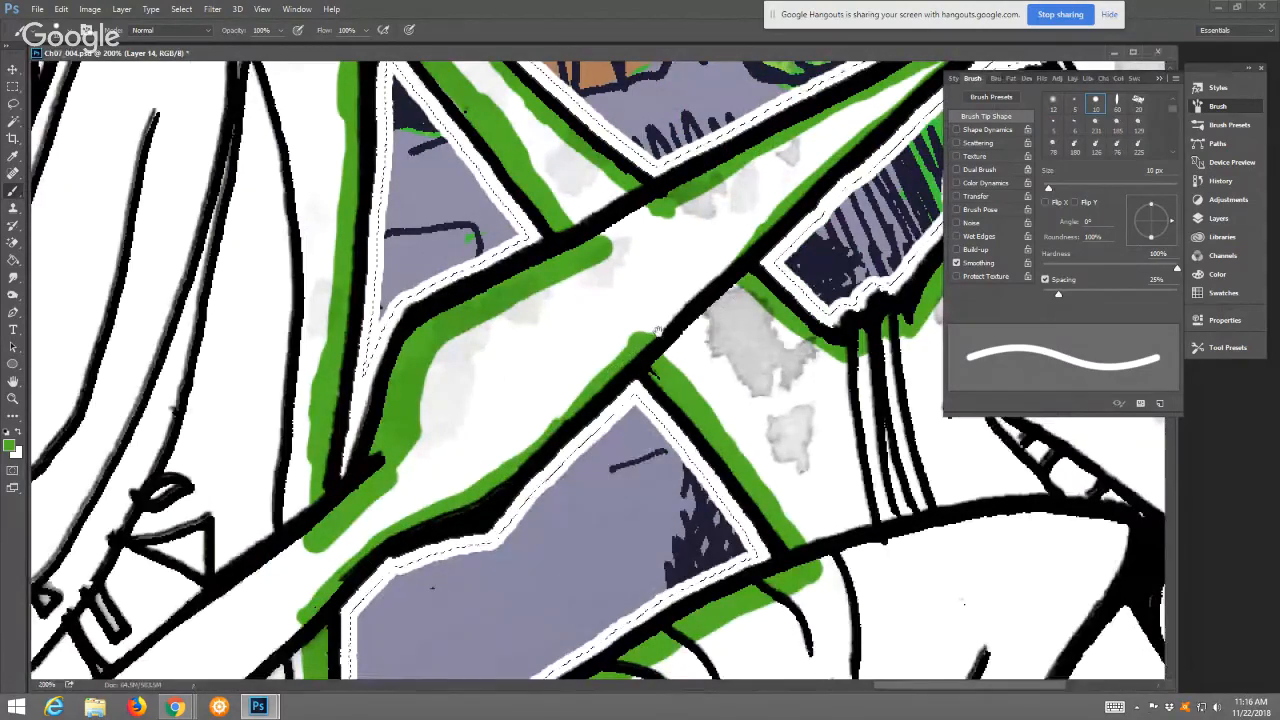
Paint the second frog's forehead contour and the crossing limb's corner green, and outline the short flared segment above them in green
left_click_drag(705, 347, 550, 330)
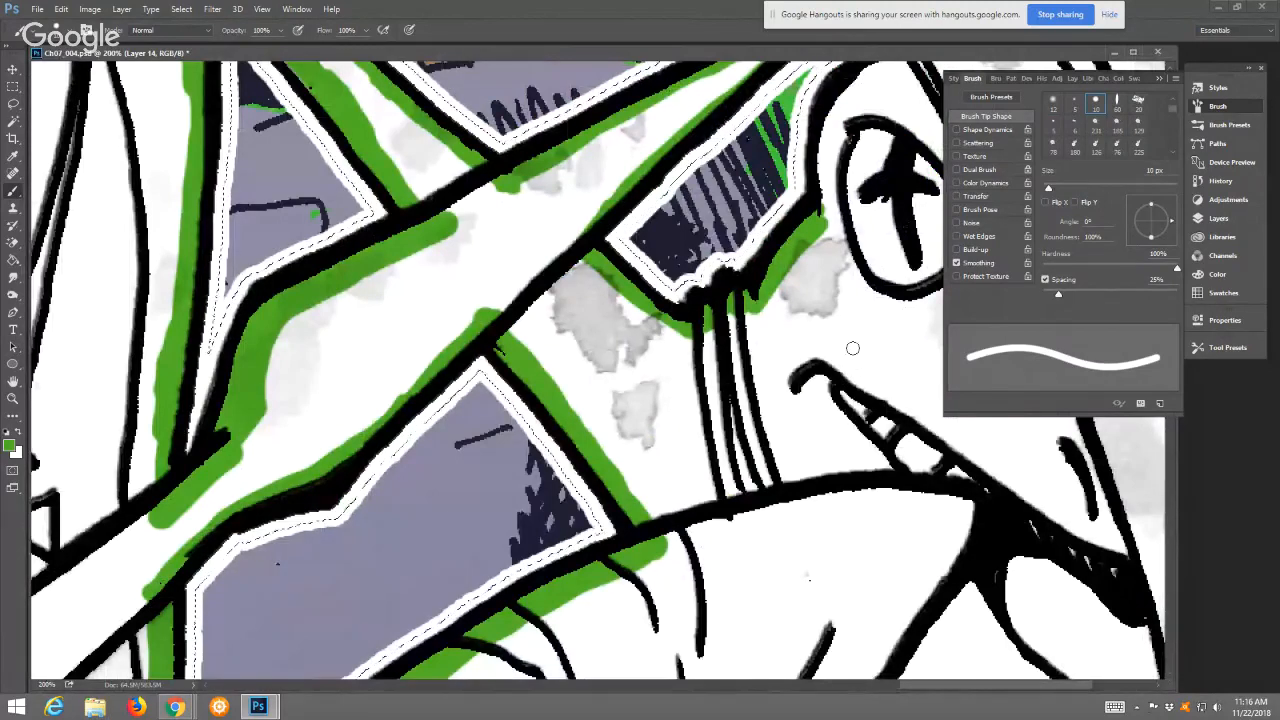
left_click_drag(776, 393, 656, 513)
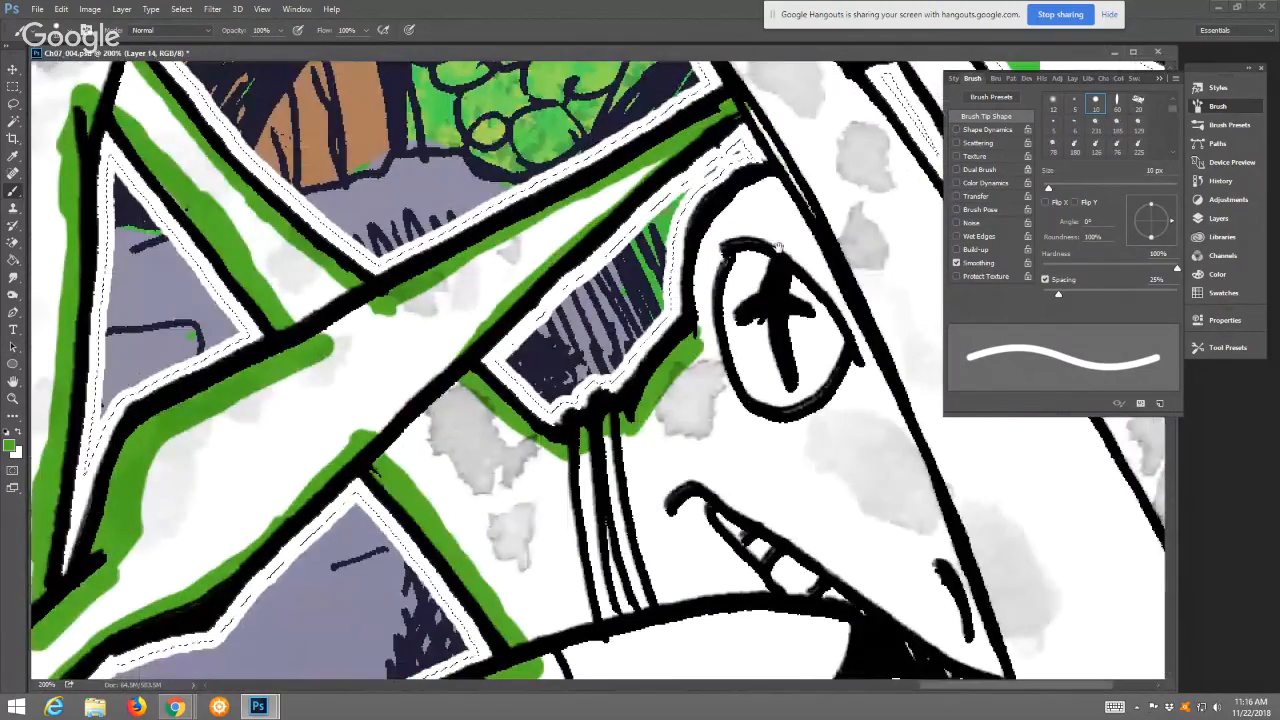
mouse_move(780, 182)
left_mouse_down()
mouse_move(706, 236)
mouse_move(689, 393)
mouse_move(623, 451)
mouse_move(628, 482)
left_mouse_up()
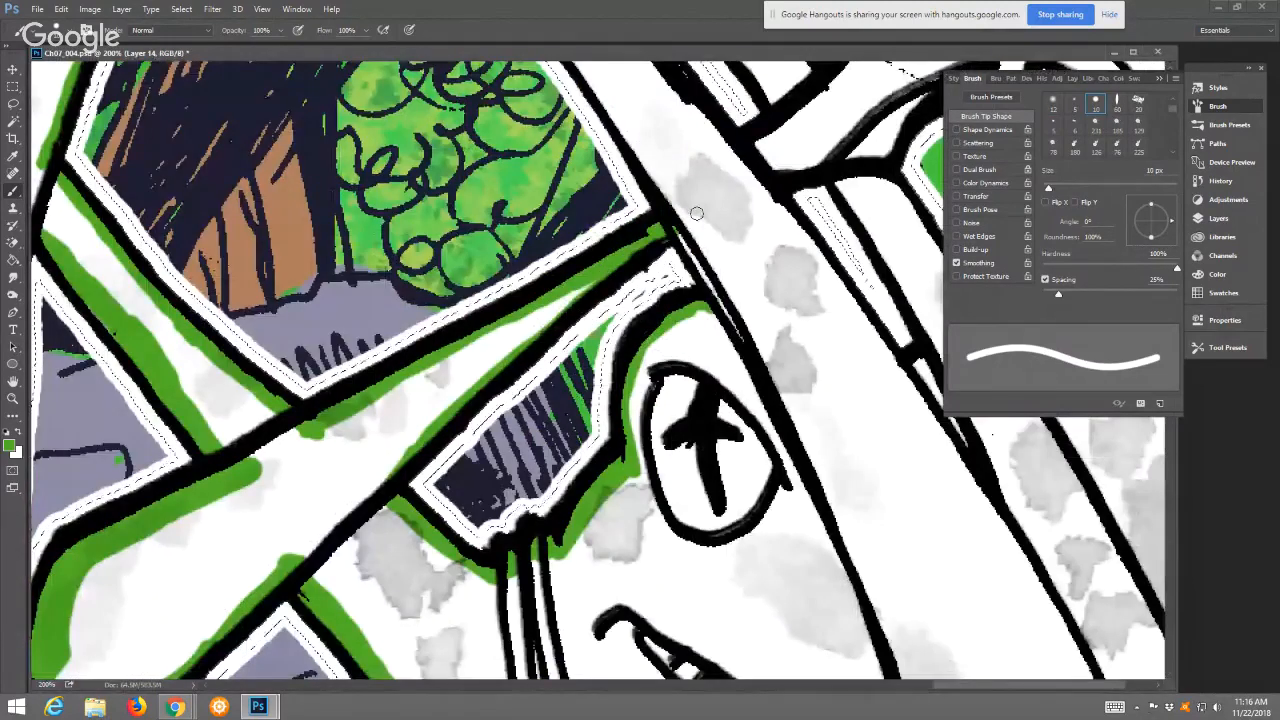
mouse_move(697, 213)
left_mouse_down()
mouse_move(737, 335)
mouse_move(714, 325)
mouse_move(714, 417)
left_mouse_up()
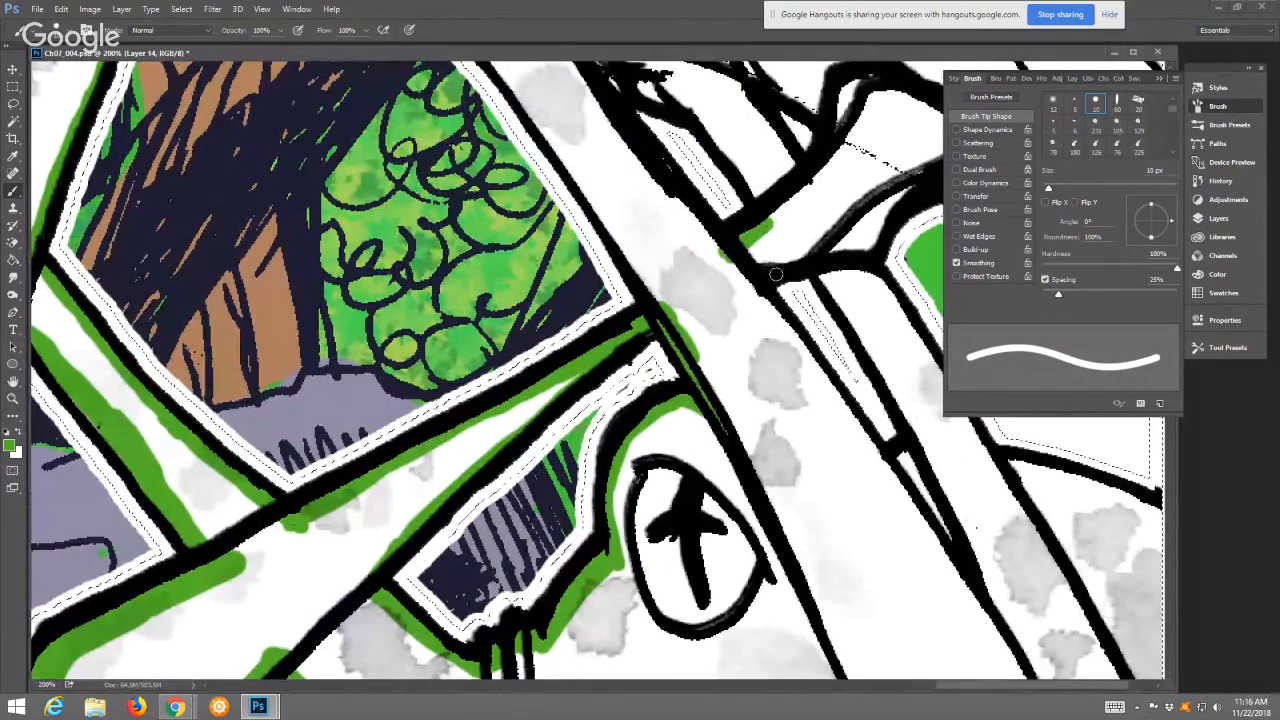
mouse_move(778, 270)
left_mouse_down()
mouse_move(673, 258)
mouse_move(796, 158)
mouse_move(864, 128)
mouse_move(790, 80)
mouse_move(736, 134)
mouse_move(774, 80)
left_mouse_up()
left_click_drag(741, 130, 672, 205)
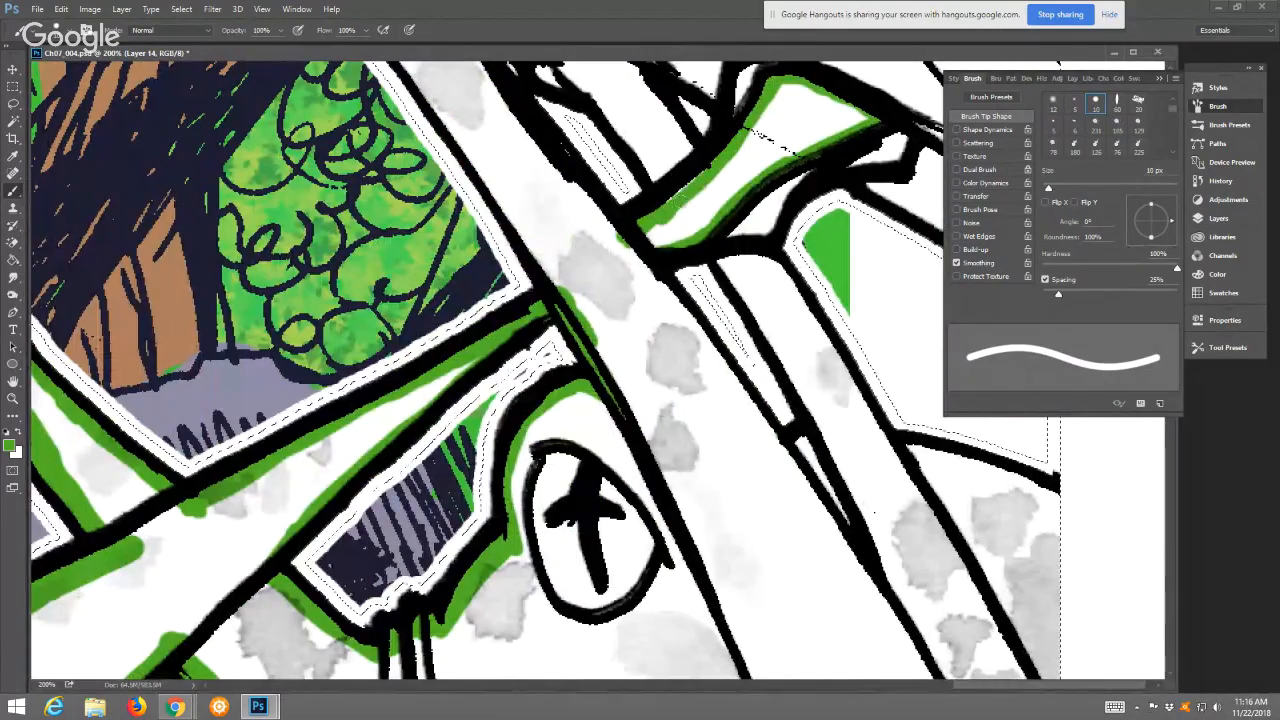
Paint the long limb's edge beside the thin gap, the narrow sliver below it, and the contour under the large white gap green
scroll(697, 171, "right", 2)
scroll(697, 171, "down", 1)
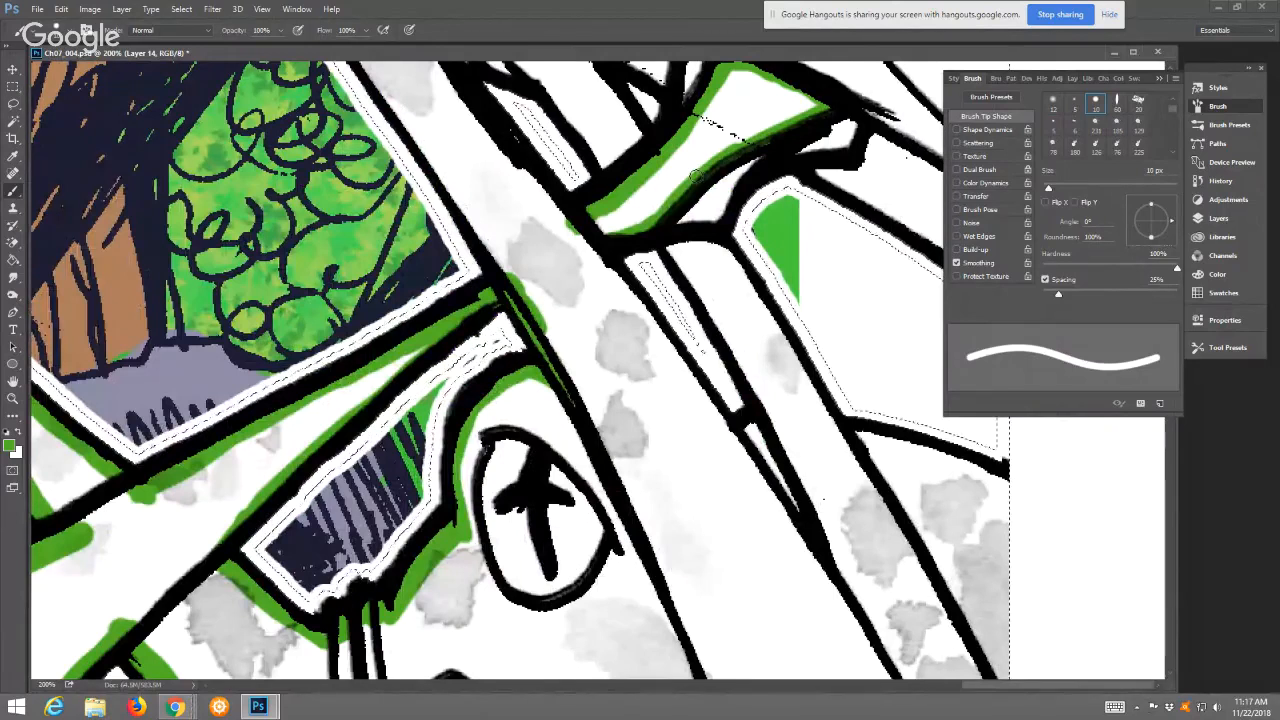
left_click_drag(578, 224, 695, 388)
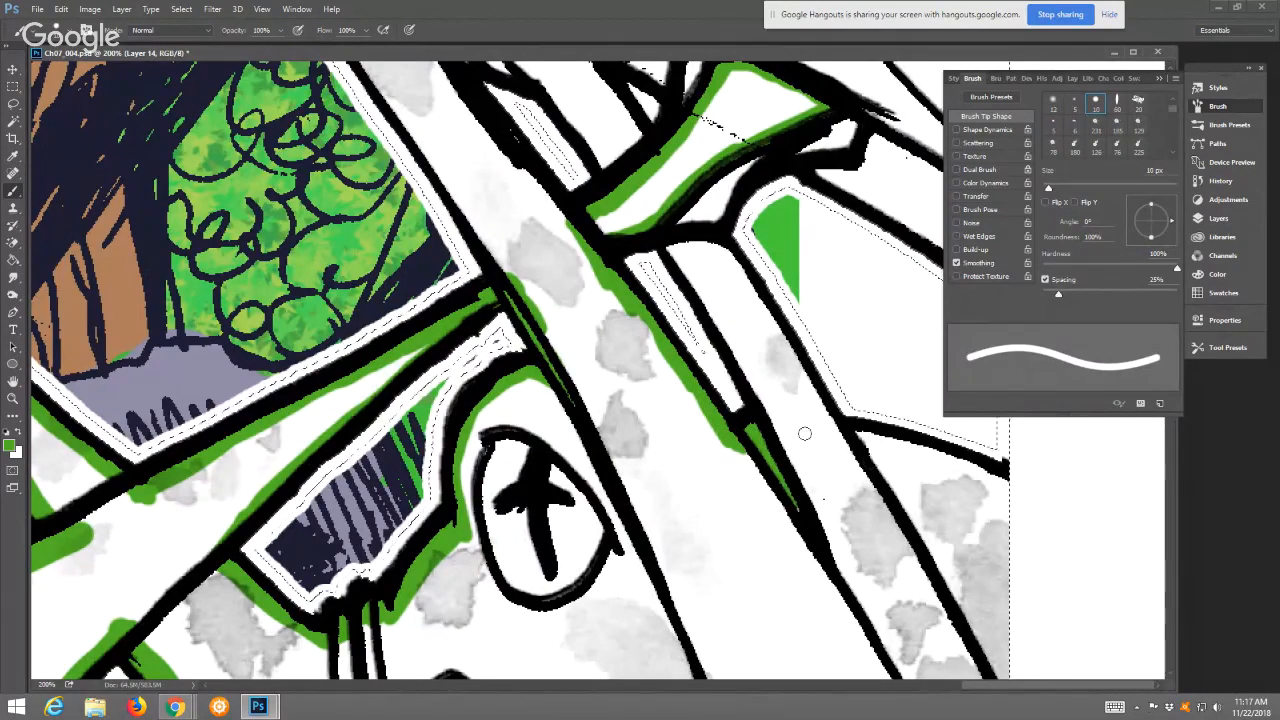
mouse_move(838, 438)
left_mouse_down()
mouse_move(881, 446)
mouse_move(858, 433)
mouse_move(958, 464)
left_mouse_up()
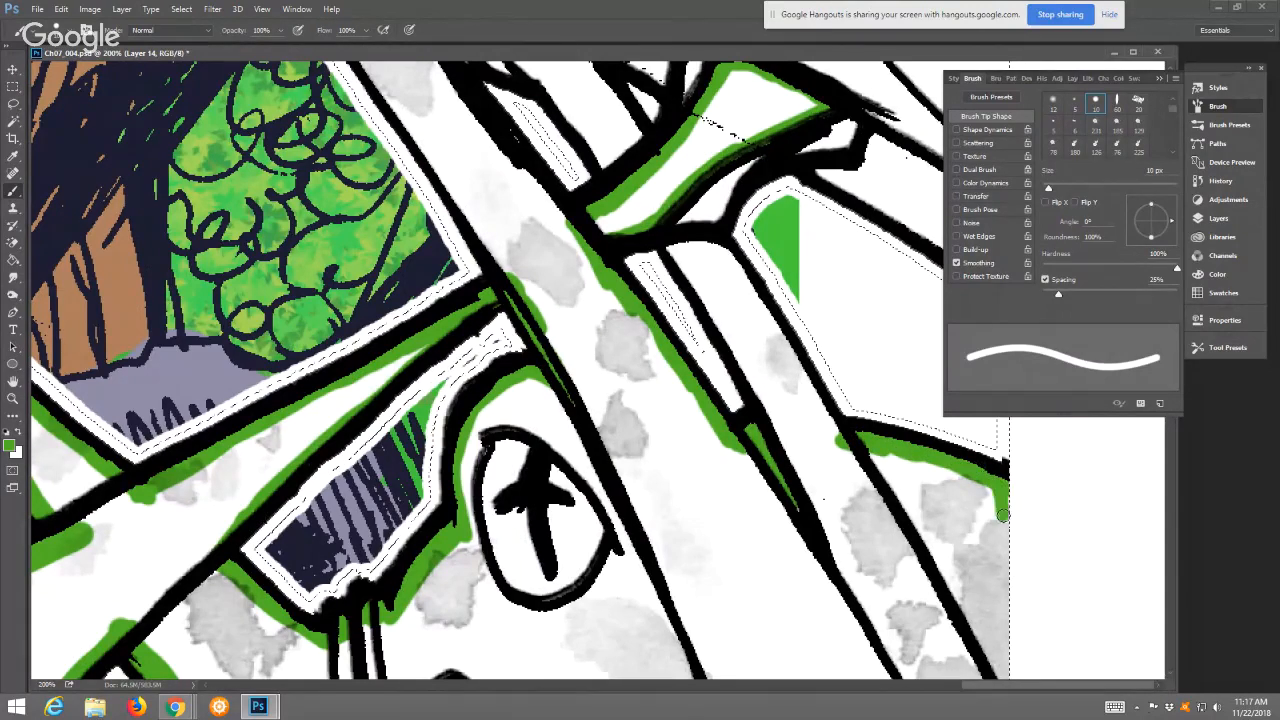
left_click_drag(738, 511, 738, 401)
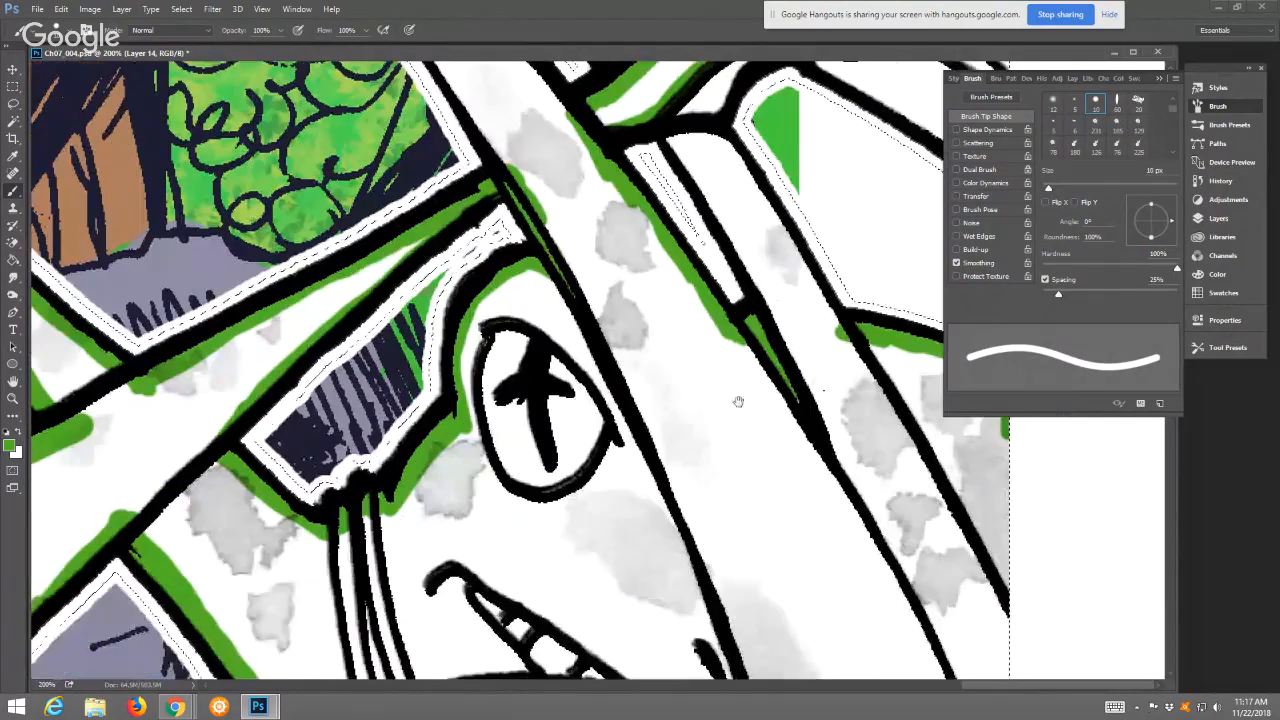
Enlarge the brush and paint a green band inside the selection along the page's right border
left_click(1062, 188)
mouse_move(1000, 420)
left_mouse_down()
mouse_move(1012, 567)
mouse_move(998, 655)
left_mouse_up()
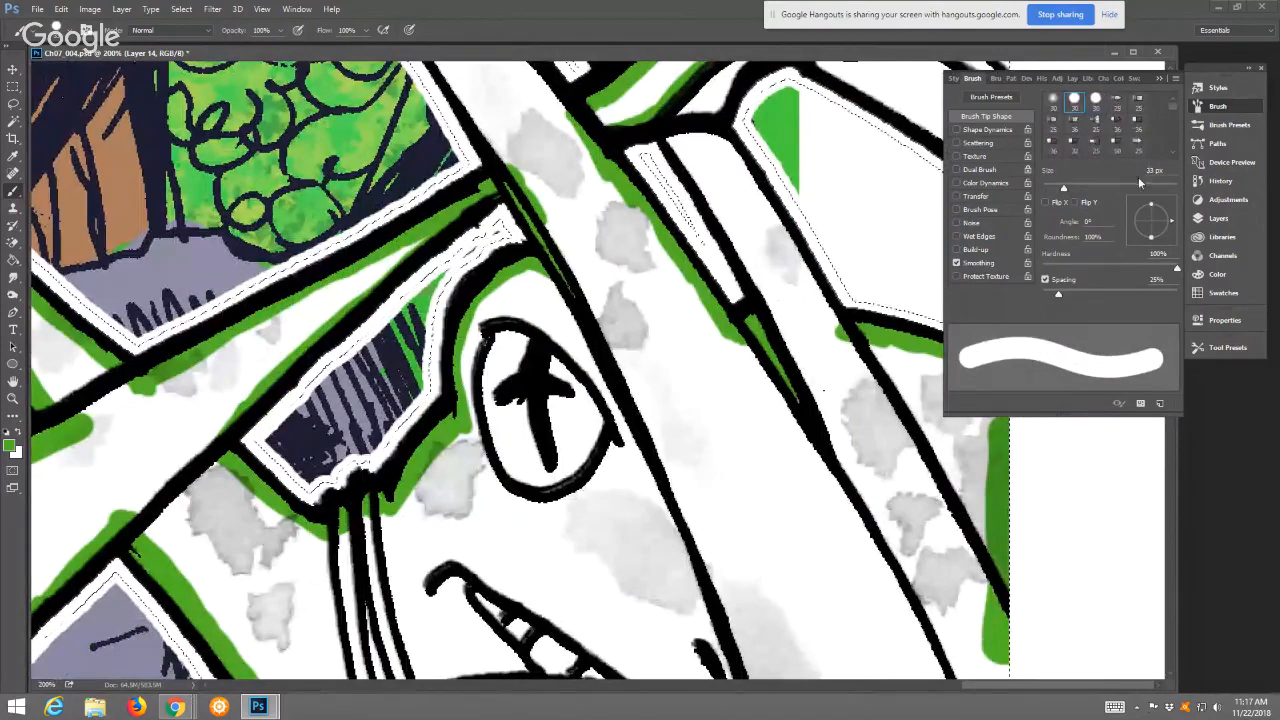
left_click(1161, 79)
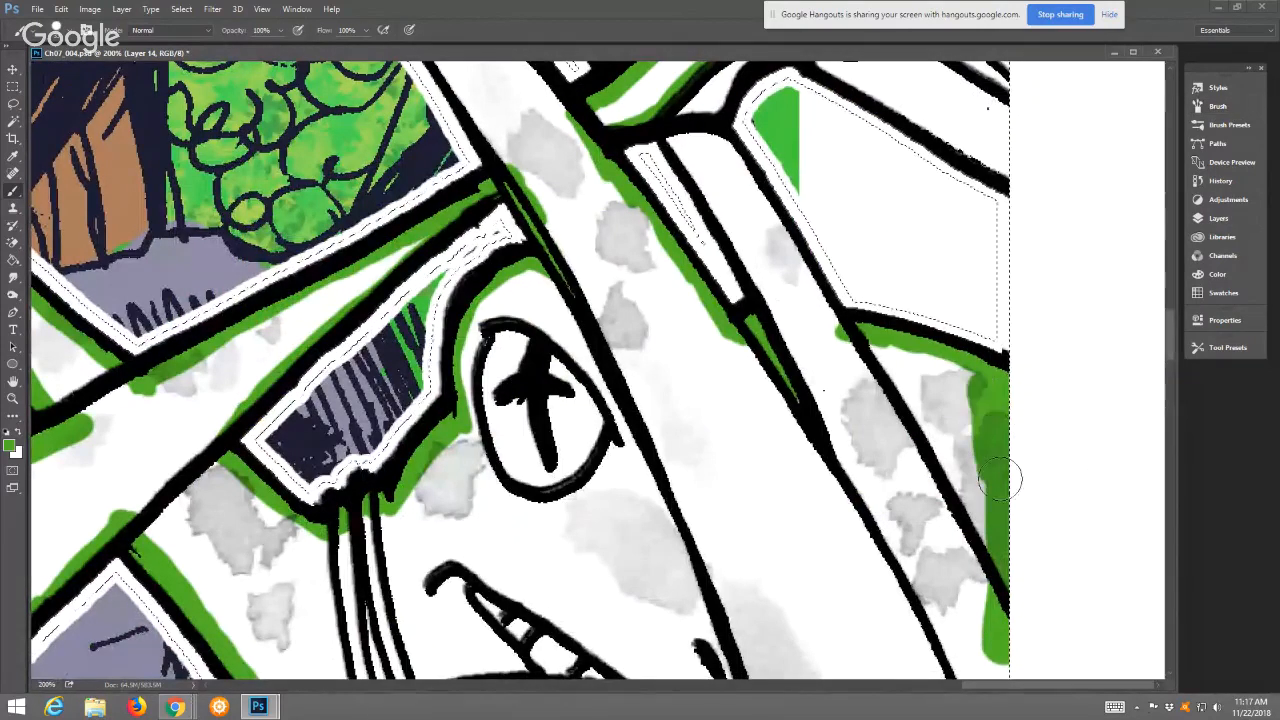
mouse_move(1005, 662)
left_mouse_down()
mouse_move(1012, 438)
mouse_move(999, 672)
left_mouse_up()
mouse_move(973, 462)
left_mouse_down()
mouse_move(975, 250)
mouse_move(983, 362)
mouse_move(1017, 333)
left_mouse_up()
mouse_move(980, 410)
left_mouse_down()
mouse_move(1011, 344)
mouse_move(956, 401)
mouse_move(987, 389)
mouse_move(926, 515)
mouse_move(958, 423)
mouse_move(806, 594)
mouse_move(901, 554)
mouse_move(857, 633)
mouse_move(946, 414)
mouse_move(946, 381)
mouse_move(918, 357)
mouse_move(840, 445)
mouse_move(886, 443)
mouse_move(960, 392)
mouse_move(874, 570)
mouse_move(919, 482)
mouse_move(910, 307)
left_mouse_up()
left_click_drag(977, 531, 866, 424)
Fill the remaining white of the striped, spotted section below the wide limb at the page's right border with green
mouse_move(760, 400)
left_mouse_down()
mouse_move(665, 577)
mouse_move(723, 437)
mouse_move(658, 487)
mouse_move(765, 340)
left_mouse_up()
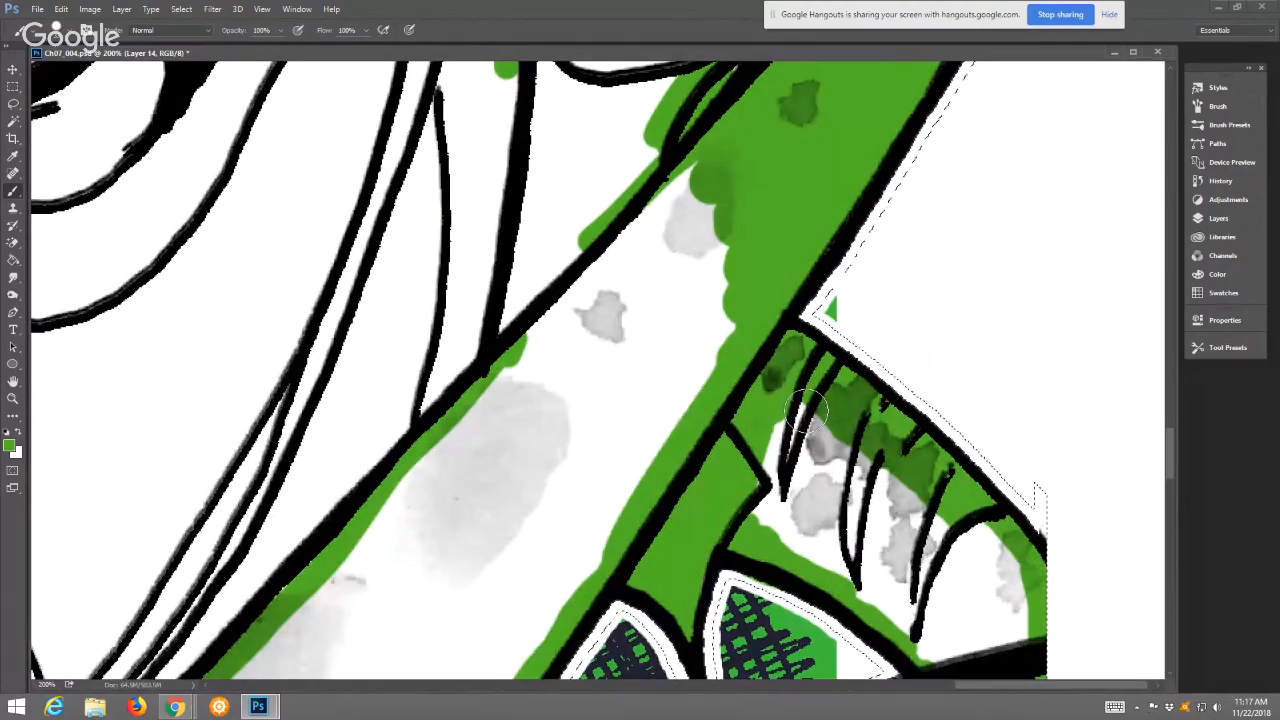
mouse_move(808, 410)
left_mouse_down()
mouse_move(761, 505)
mouse_move(961, 660)
mouse_move(928, 646)
mouse_move(1029, 628)
mouse_move(1015, 590)
mouse_move(948, 513)
mouse_move(797, 427)
mouse_move(772, 496)
mouse_move(990, 617)
mouse_move(820, 460)
mouse_move(790, 460)
mouse_move(1000, 608)
mouse_move(952, 527)
left_mouse_up()
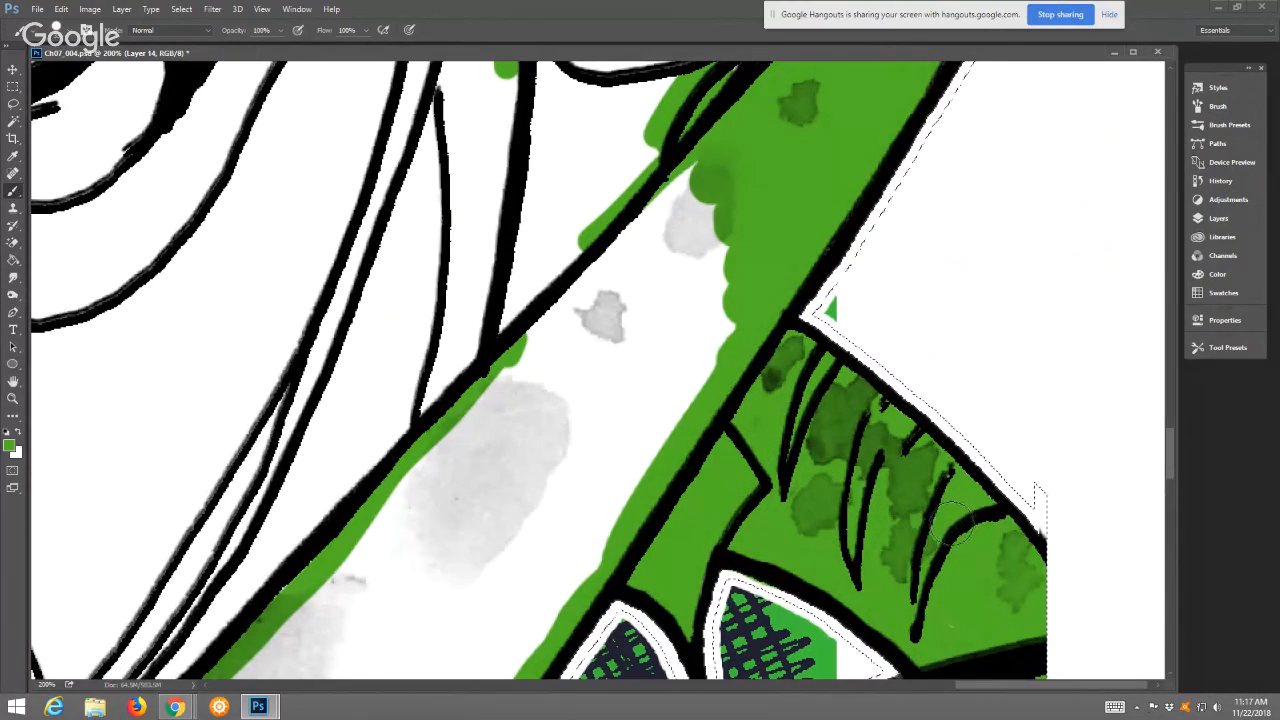
left_click_drag(840, 400, 838, 604)
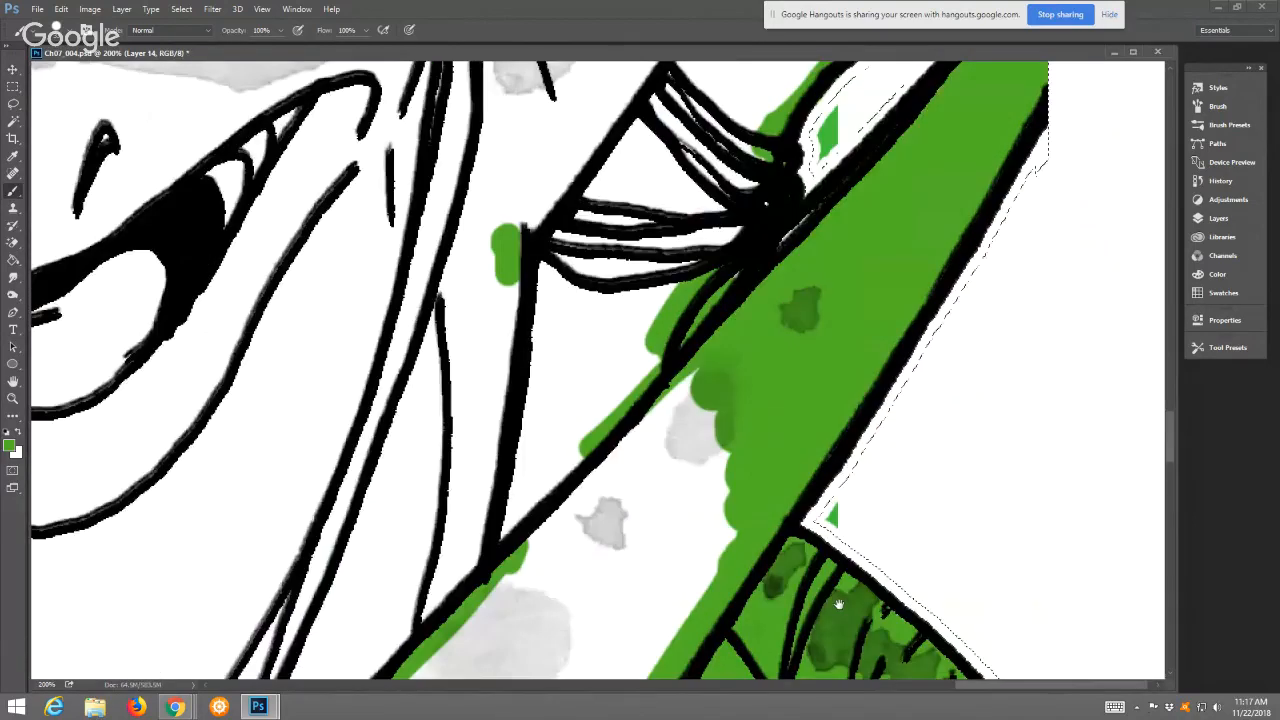
left_click_drag(840, 338, 806, 471)
left_click_drag(699, 353, 693, 670)
left_click_drag(691, 500, 691, 569)
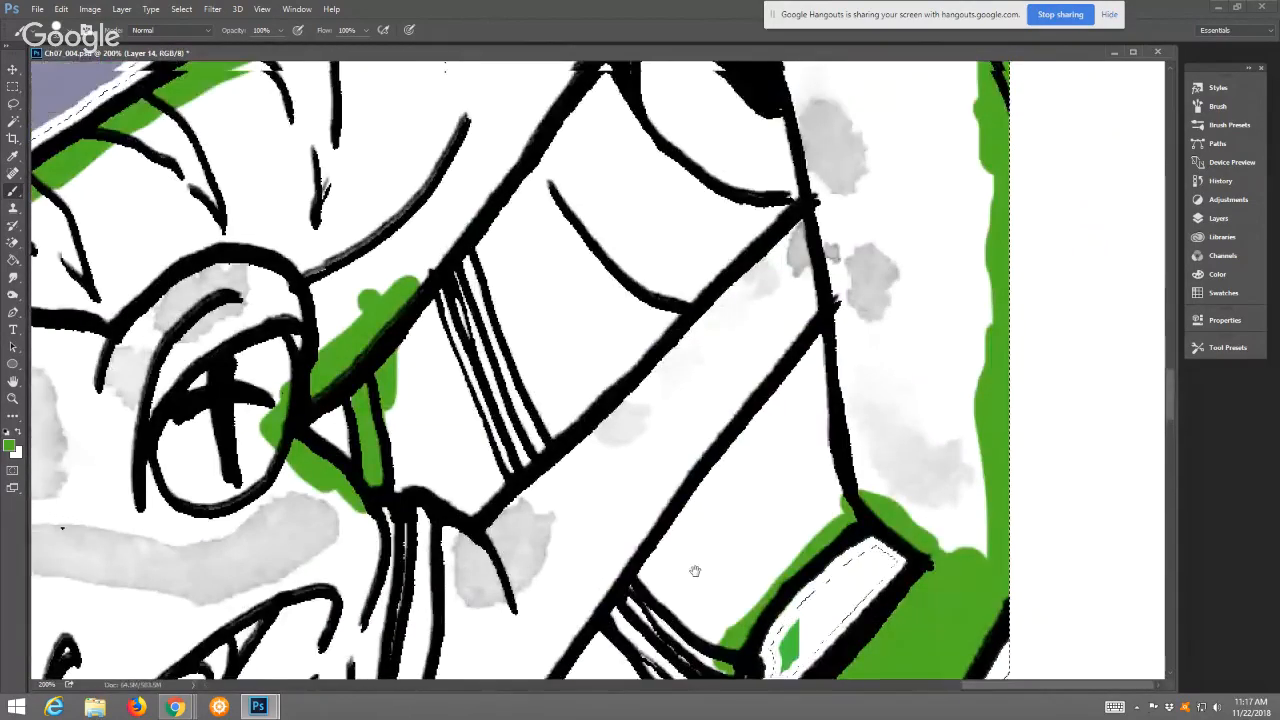
Paint the striped neck section beside the grey gap and the contour around the crossed eye above it green
left_click_drag(694, 420, 699, 667)
left_click_drag(717, 508, 777, 656)
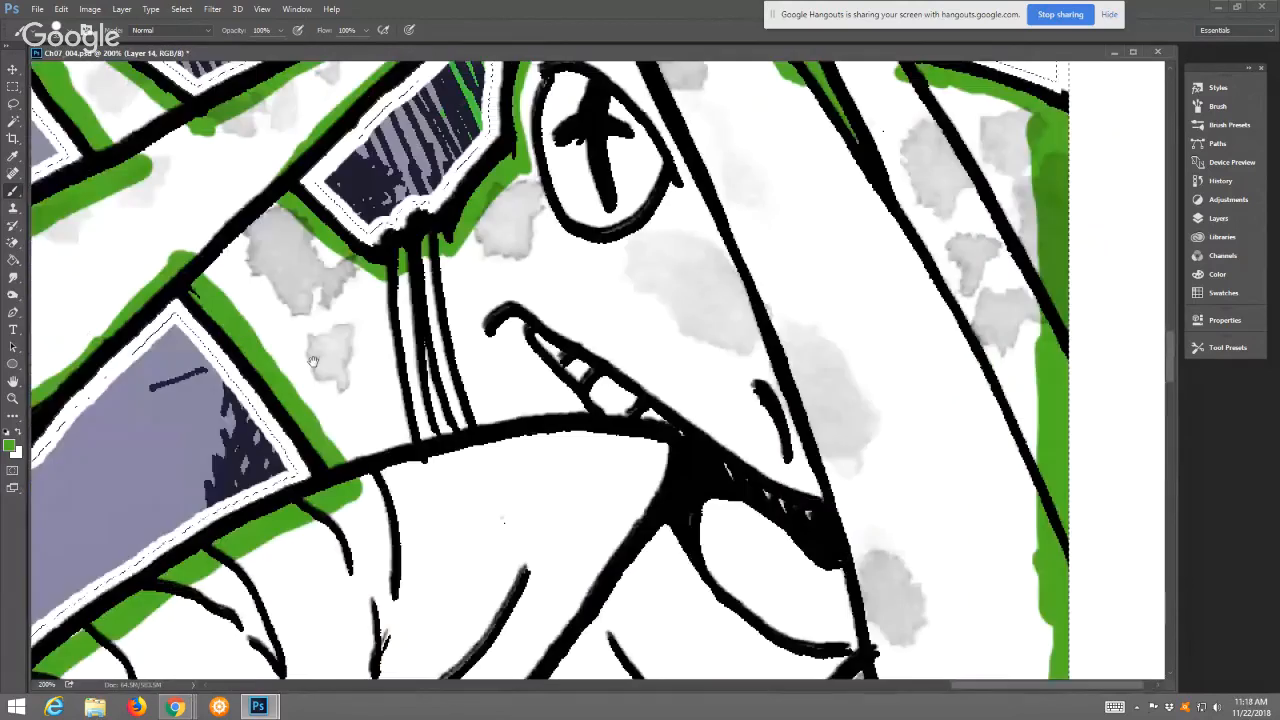
mouse_move(208, 232)
left_mouse_down()
mouse_move(272, 311)
mouse_move(364, 482)
left_mouse_up()
mouse_move(235, 215)
left_mouse_down()
mouse_move(350, 295)
mouse_move(380, 300)
mouse_move(520, 185)
mouse_move(548, 92)
left_mouse_up()
left_click_drag(588, 220, 560, 362)
mouse_move(505, 235)
left_mouse_down()
mouse_move(560, 160)
mouse_move(625, 190)
left_mouse_up()
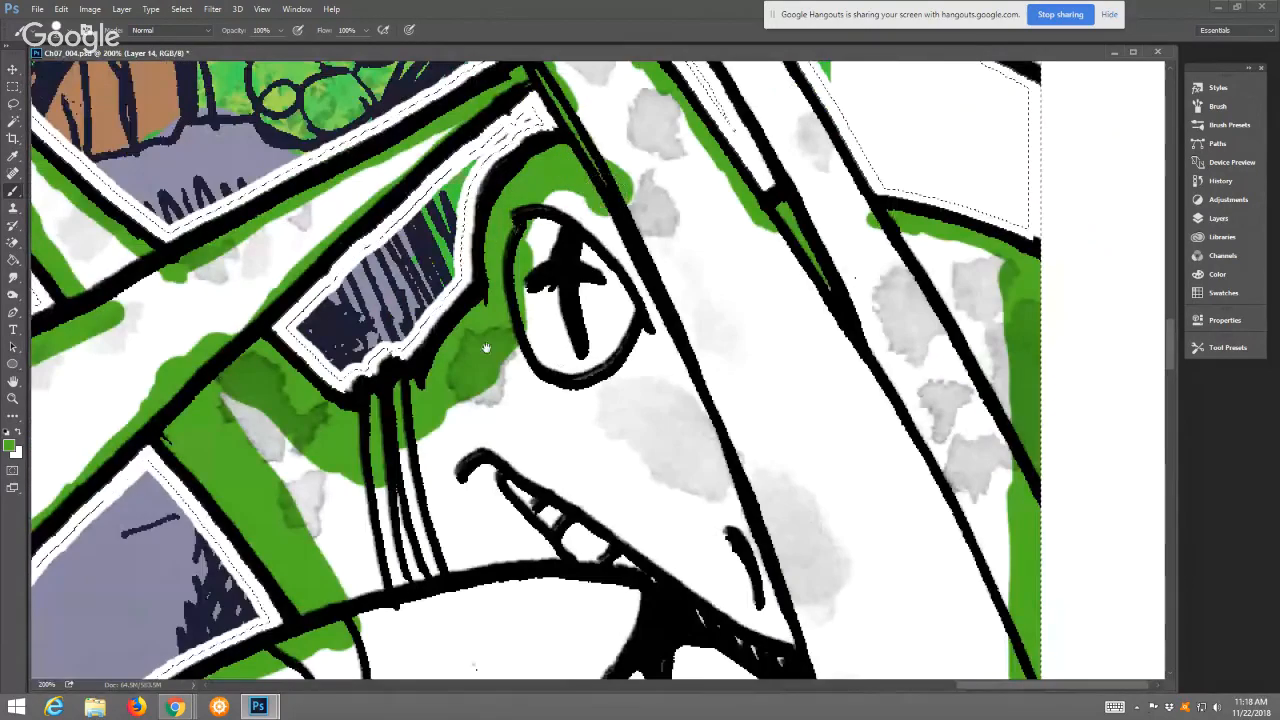
mouse_move(240, 400)
left_mouse_down()
mouse_move(262, 425)
mouse_move(313, 430)
mouse_move(392, 590)
mouse_move(400, 520)
mouse_move(460, 520)
mouse_move(451, 410)
mouse_move(490, 541)
left_mouse_up()
left_click_drag(377, 506, 456, 576)
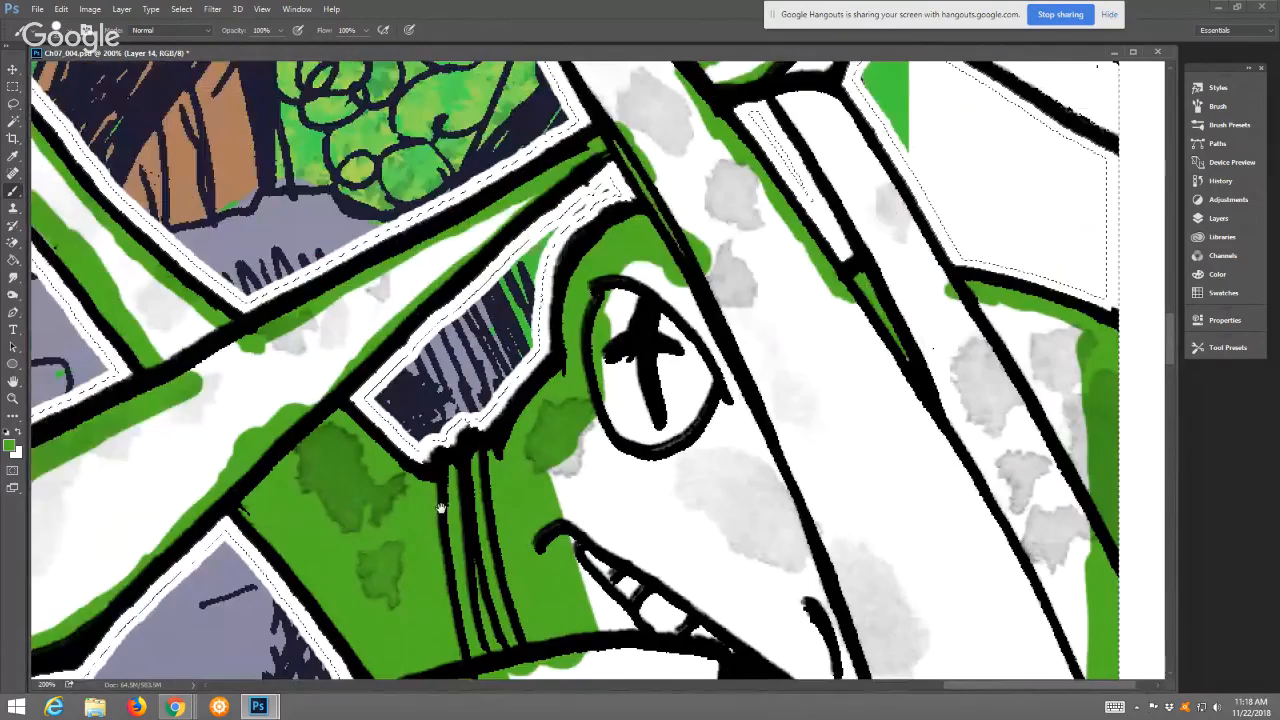
Paint the wide limb beside the tree-filled gap, the flared segment and the edges of the segments above it green
left_click_drag(840, 225, 895, 443)
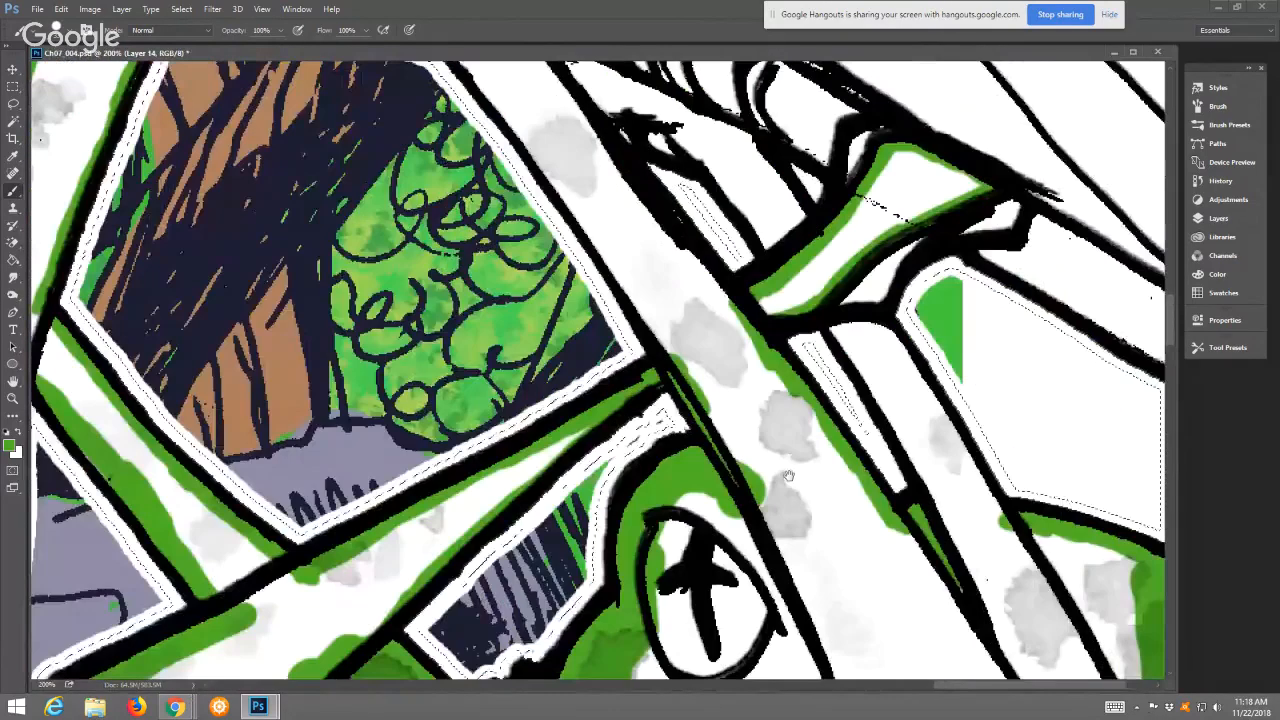
mouse_move(595, 203)
left_mouse_down()
mouse_move(725, 328)
mouse_move(815, 280)
mouse_move(925, 190)
mouse_move(958, 189)
mouse_move(910, 170)
mouse_move(886, 186)
mouse_move(862, 294)
mouse_move(828, 272)
mouse_move(826, 300)
mouse_move(873, 352)
mouse_move(1000, 332)
left_mouse_up()
mouse_move(854, 331)
left_mouse_down()
mouse_move(802, 521)
mouse_move(880, 578)
mouse_move(1205, 478)
left_mouse_up()
mouse_move(545, 245)
left_mouse_down()
mouse_move(465, 220)
mouse_move(630, 310)
mouse_move(640, 340)
mouse_move(665, 328)
left_mouse_up()
mouse_move(632, 210)
left_mouse_down()
mouse_move(655, 225)
mouse_move(685, 220)
mouse_move(800, 300)
mouse_move(712, 227)
mouse_move(970, 392)
mouse_move(1090, 445)
mouse_move(1045, 465)
mouse_move(1065, 475)
left_mouse_up()
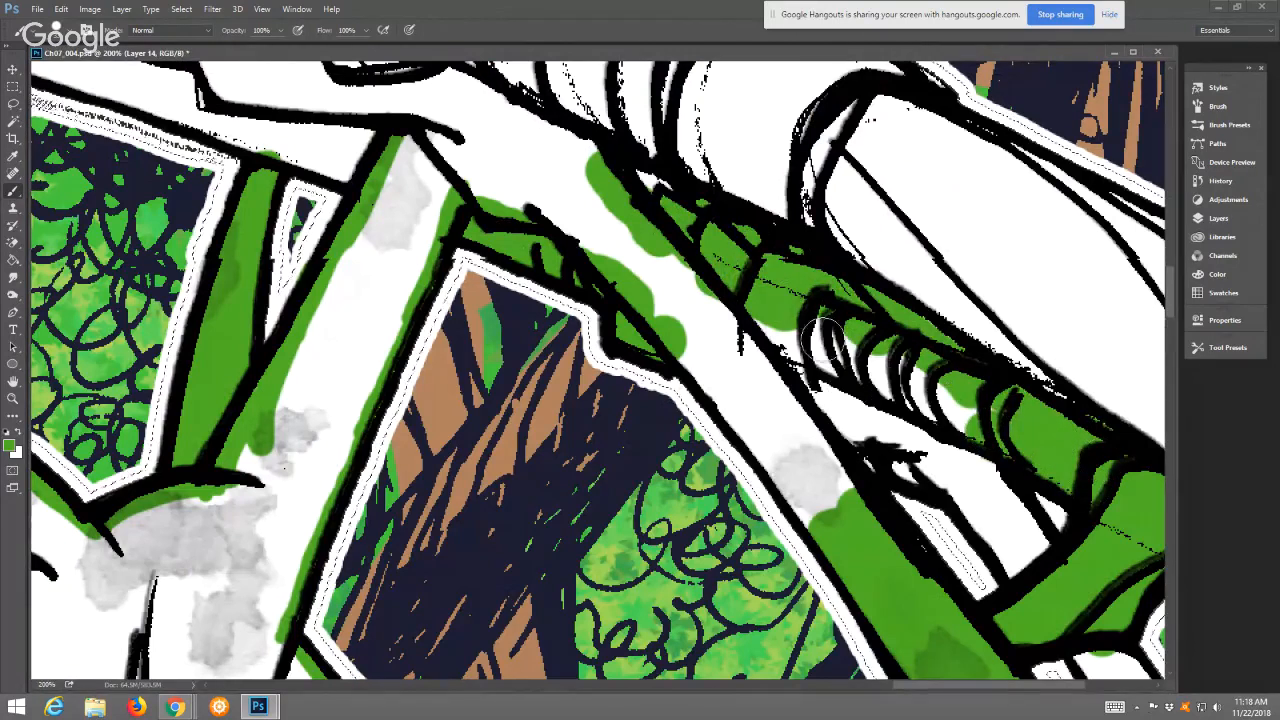
Fill the ringed segment and the remaining white stretch of the wide limb between it and the trees with green
mouse_move(824, 340)
left_mouse_down()
mouse_move(787, 355)
mouse_move(880, 430)
mouse_move(890, 455)
mouse_move(960, 485)
mouse_move(977, 457)
mouse_move(962, 405)
left_mouse_up()
mouse_move(885, 375)
left_mouse_down()
mouse_move(840, 350)
mouse_move(880, 390)
left_mouse_up()
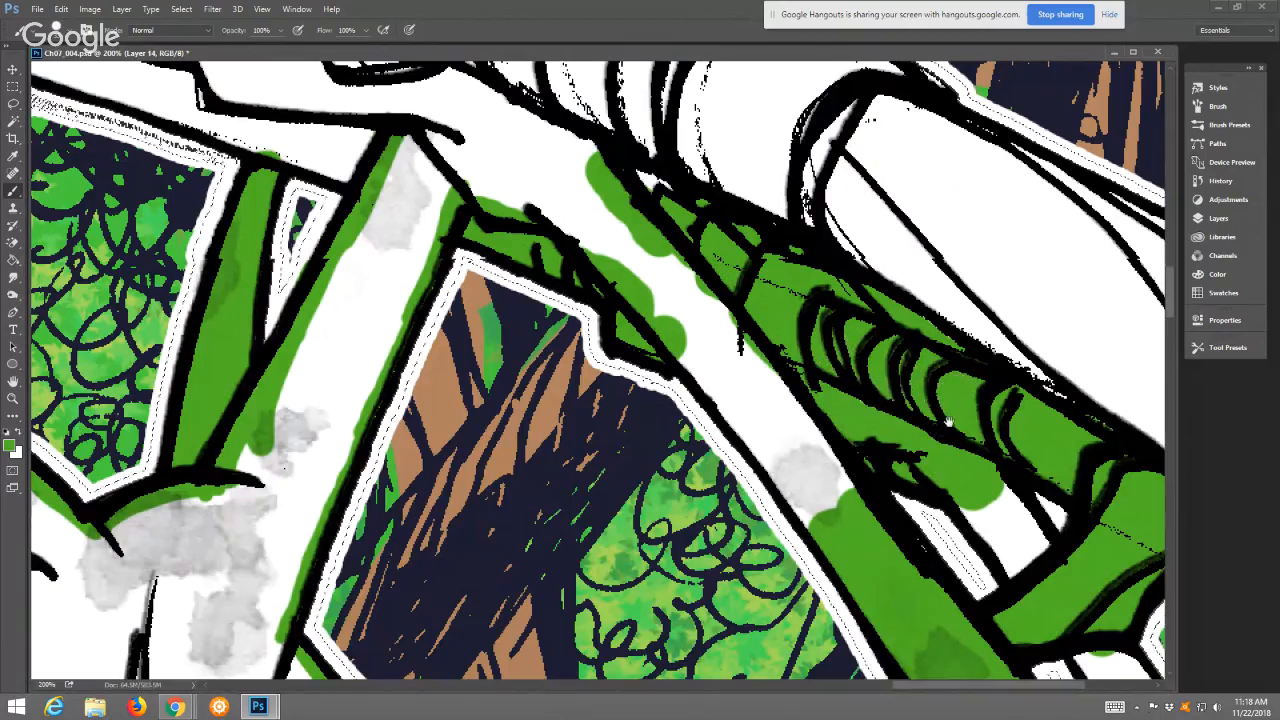
mouse_move(976, 441)
left_mouse_down()
mouse_move(908, 361)
mouse_move(962, 492)
mouse_move(925, 410)
mouse_move(979, 487)
mouse_move(952, 414)
mouse_move(968, 376)
left_mouse_up()
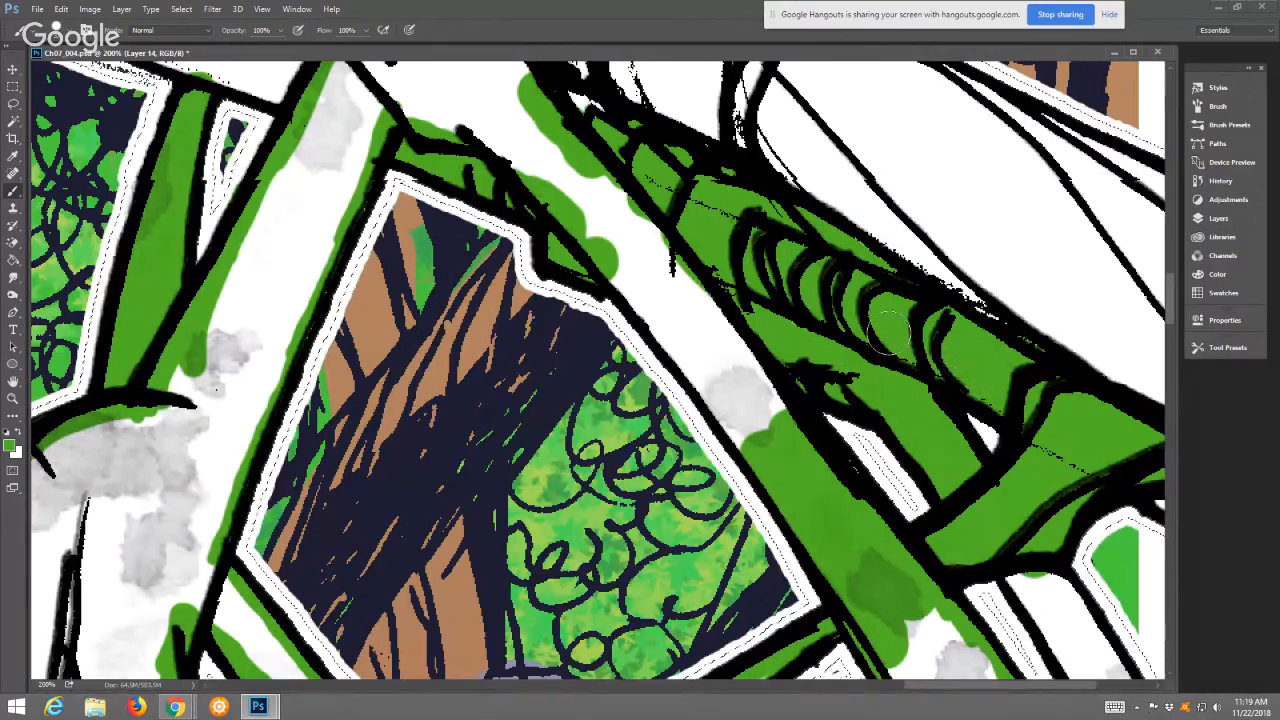
mouse_move(660, 273)
left_mouse_down()
mouse_move(614, 232)
mouse_move(599, 244)
mouse_move(634, 292)
left_mouse_up()
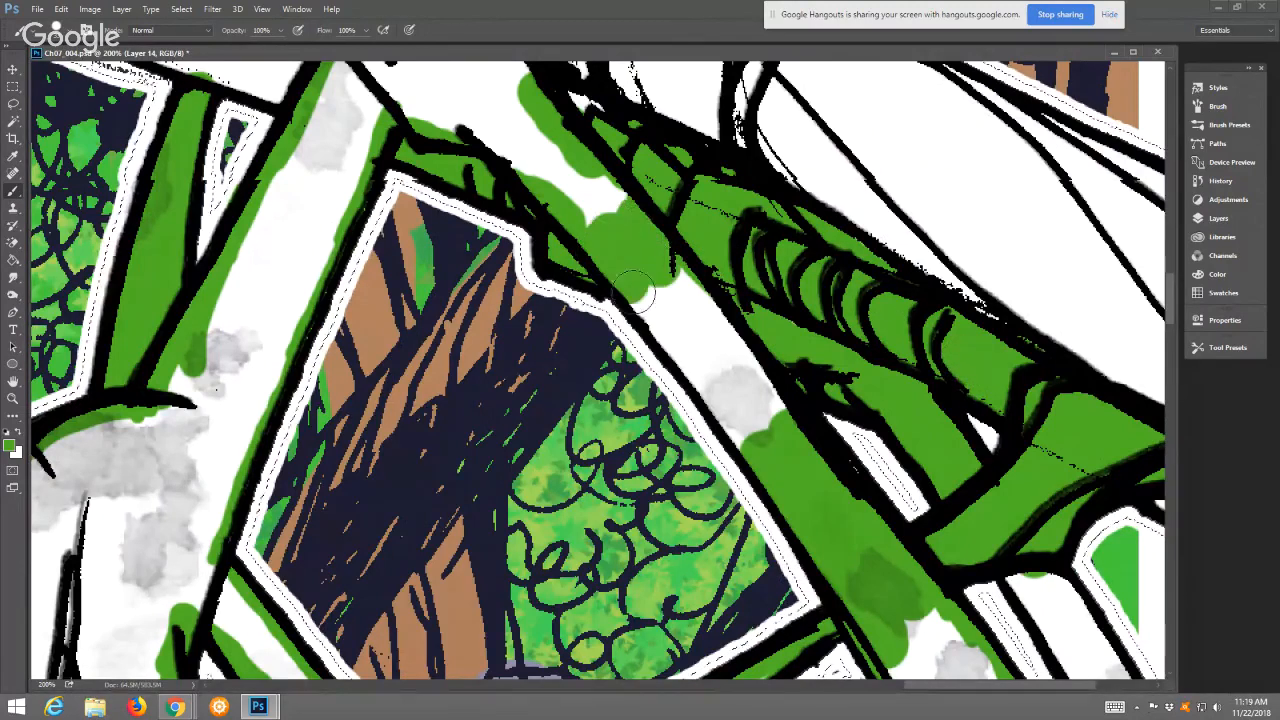
mouse_move(755, 405)
left_mouse_down()
mouse_move(785, 418)
mouse_move(665, 268)
left_mouse_up()
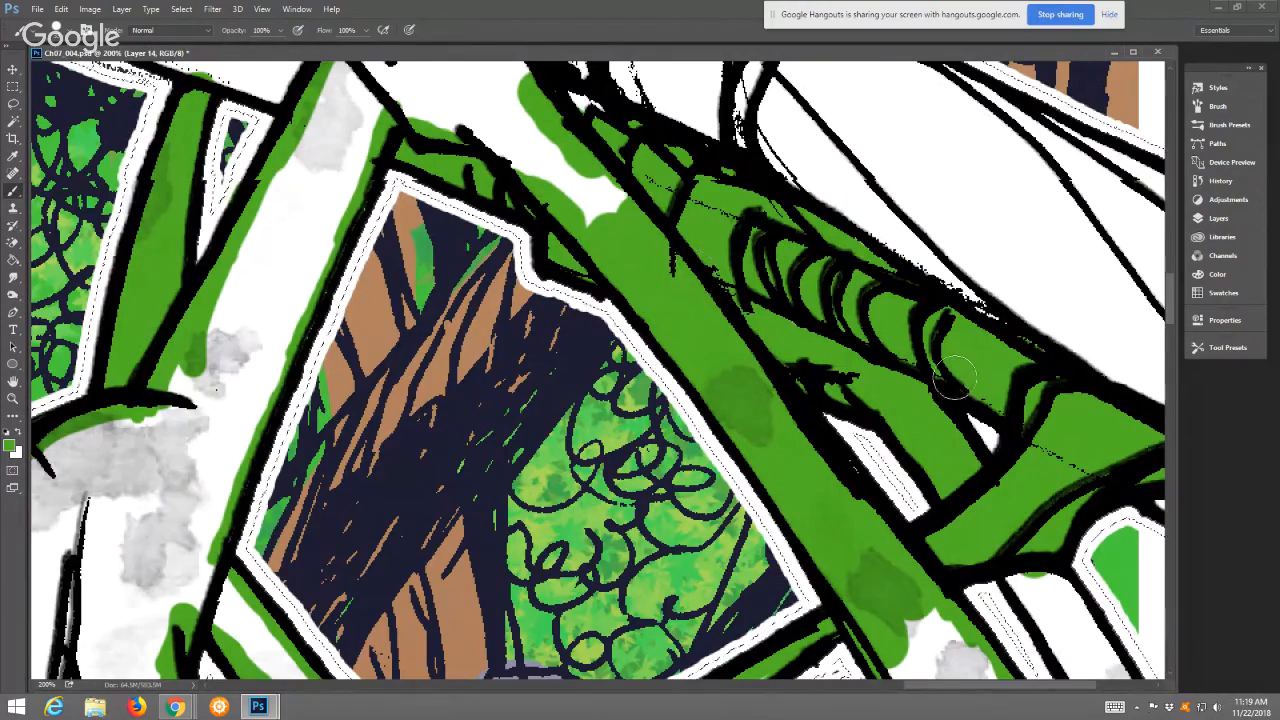
Fill the narrow limbs below the flared segment with green and extend the color across to the page's right border
mouse_move(957, 340)
left_mouse_down()
mouse_move(834, 193)
mouse_move(786, 15)
left_mouse_up()
mouse_move(749, 337)
left_mouse_down()
mouse_move(815, 388)
mouse_move(791, 326)
mouse_move(854, 431)
mouse_move(836, 387)
mouse_move(961, 534)
mouse_move(780, 395)
mouse_move(788, 432)
mouse_move(745, 442)
mouse_move(686, 425)
mouse_move(793, 504)
mouse_move(685, 477)
mouse_move(730, 517)
mouse_move(800, 502)
mouse_move(848, 454)
mouse_move(850, 512)
mouse_move(972, 517)
mouse_move(950, 502)
mouse_move(1020, 494)
mouse_move(1000, 460)
left_mouse_up()
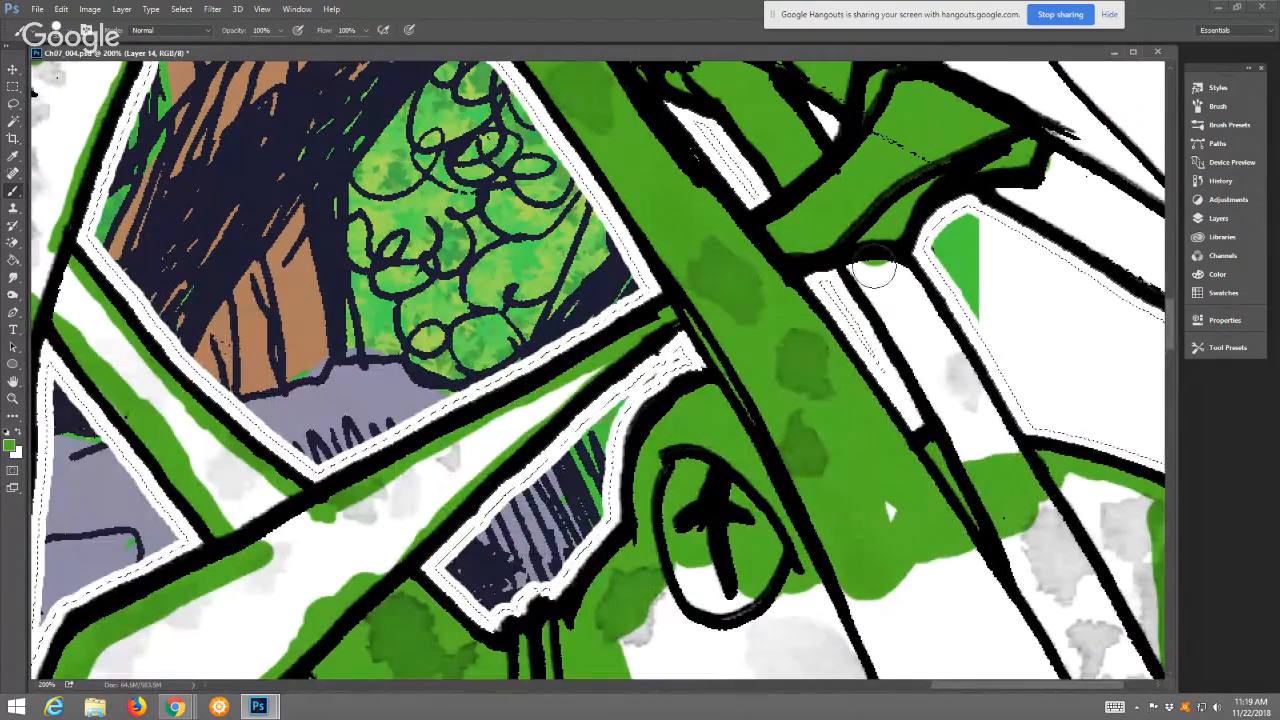
mouse_move(873, 270)
left_mouse_down()
mouse_move(958, 402)
mouse_move(932, 370)
mouse_move(993, 504)
mouse_move(880, 517)
left_mouse_up()
mouse_move(908, 289)
left_mouse_down()
mouse_move(1016, 501)
mouse_move(998, 449)
mouse_move(1035, 512)
mouse_move(1043, 489)
mouse_move(1170, 526)
left_mouse_up()
mouse_move(1025, 485)
left_mouse_down()
mouse_move(900, 375)
mouse_move(850, 285)
left_mouse_up()
Widen the green band along the page's right border beside the long limb
scroll(972, 360, "down", 4)
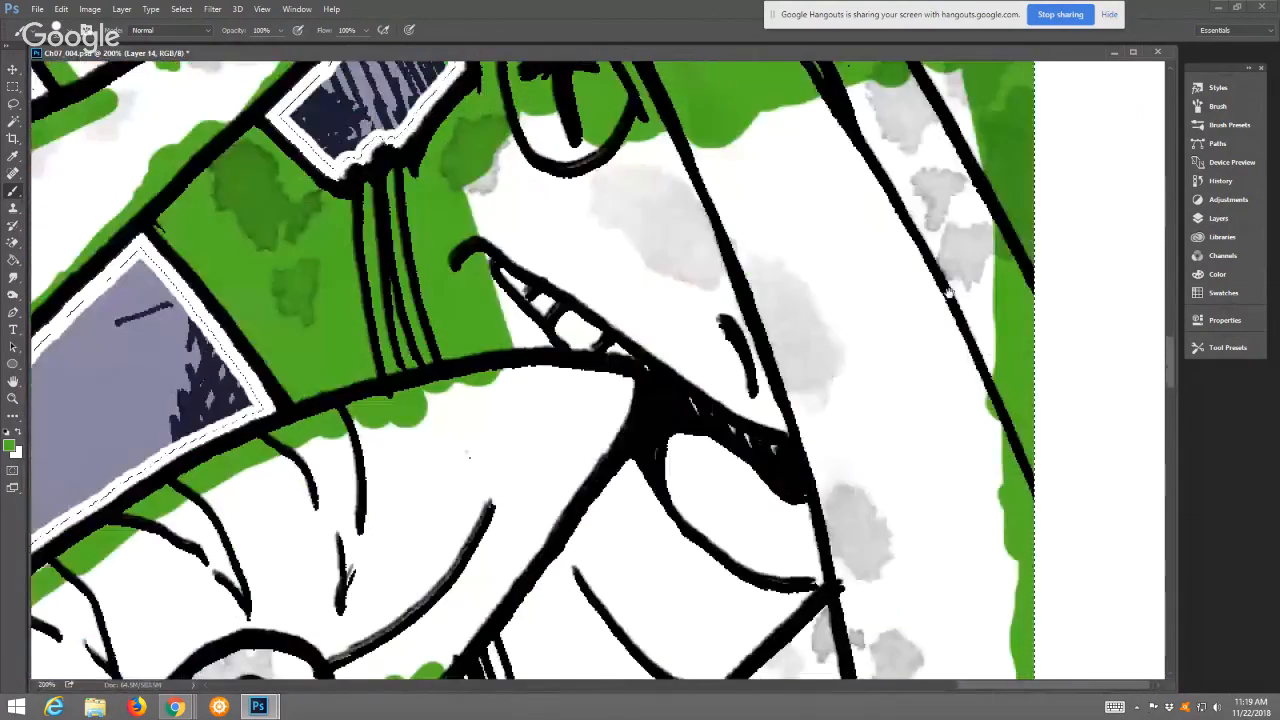
scroll(972, 384, "down", 1)
left_click_drag(968, 600, 962, 320)
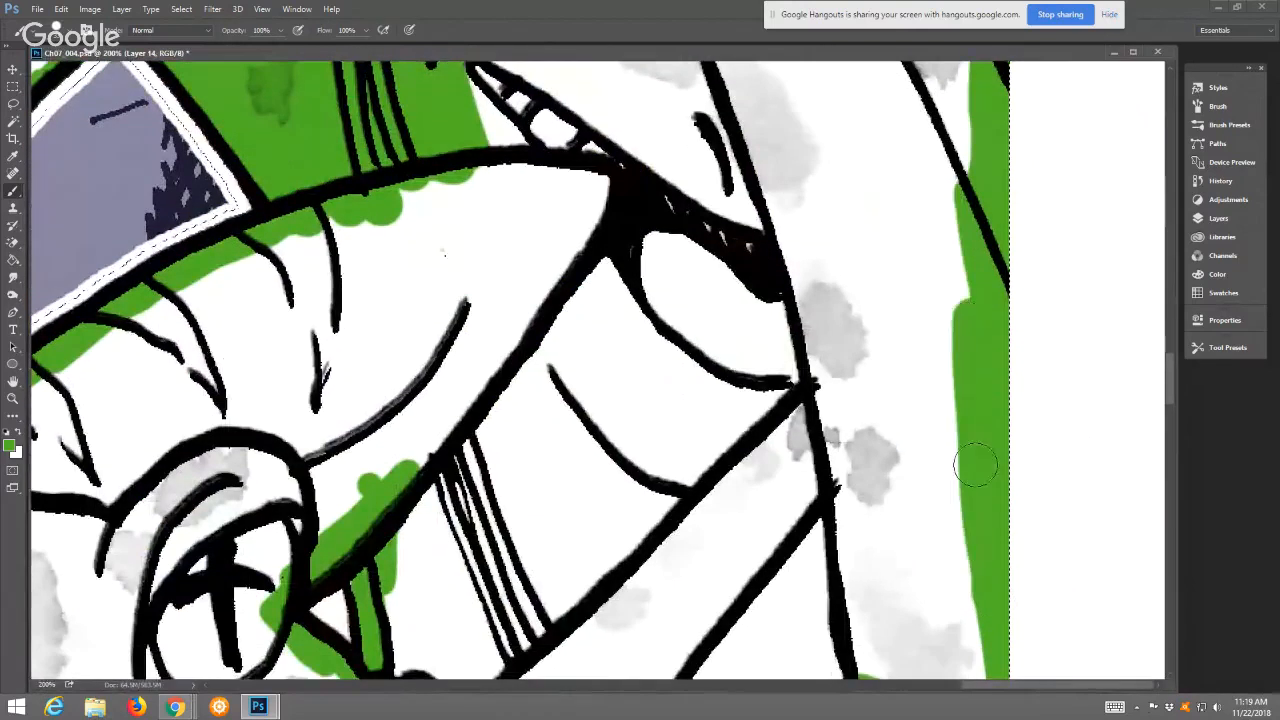
left_click_drag(960, 480, 943, 251)
scroll(905, 202, "down", 2)
Thicken the green edging above the small elongated white gap and around the second frog's eye corner and strap
scroll(905, 202, "down", 1)
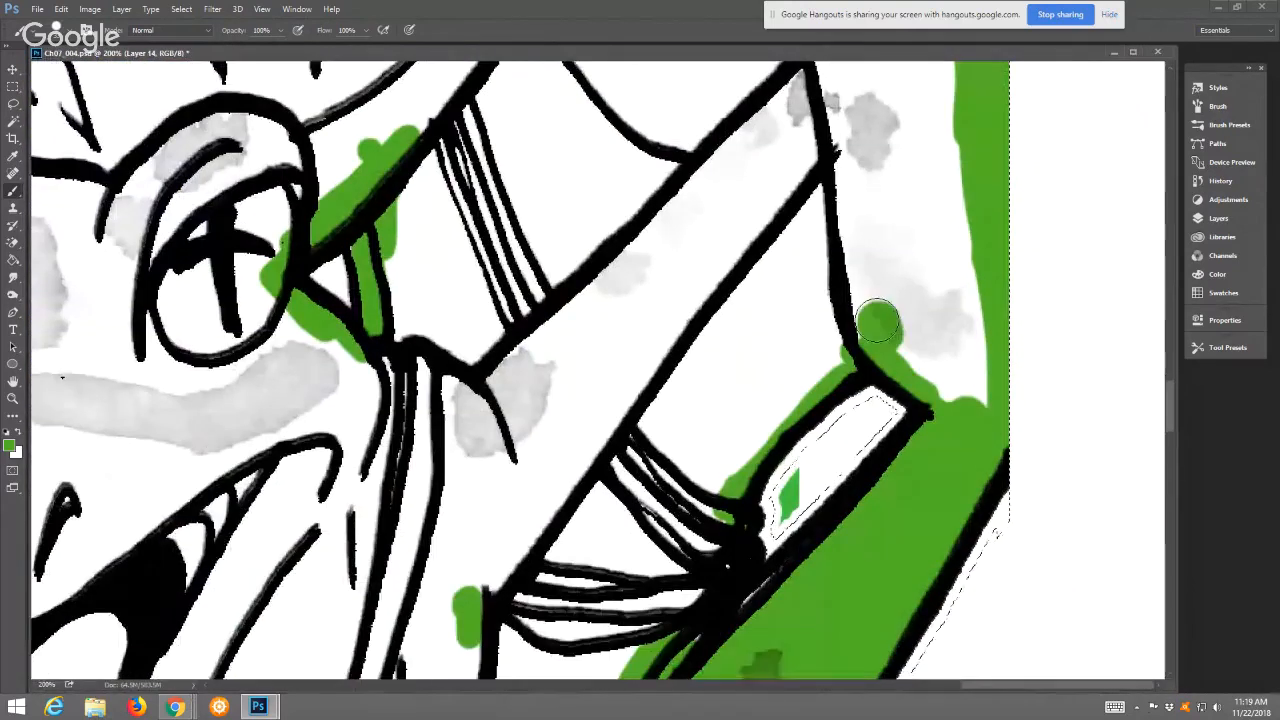
mouse_move(880, 315)
left_mouse_down()
mouse_move(712, 492)
mouse_move(686, 605)
left_mouse_up()
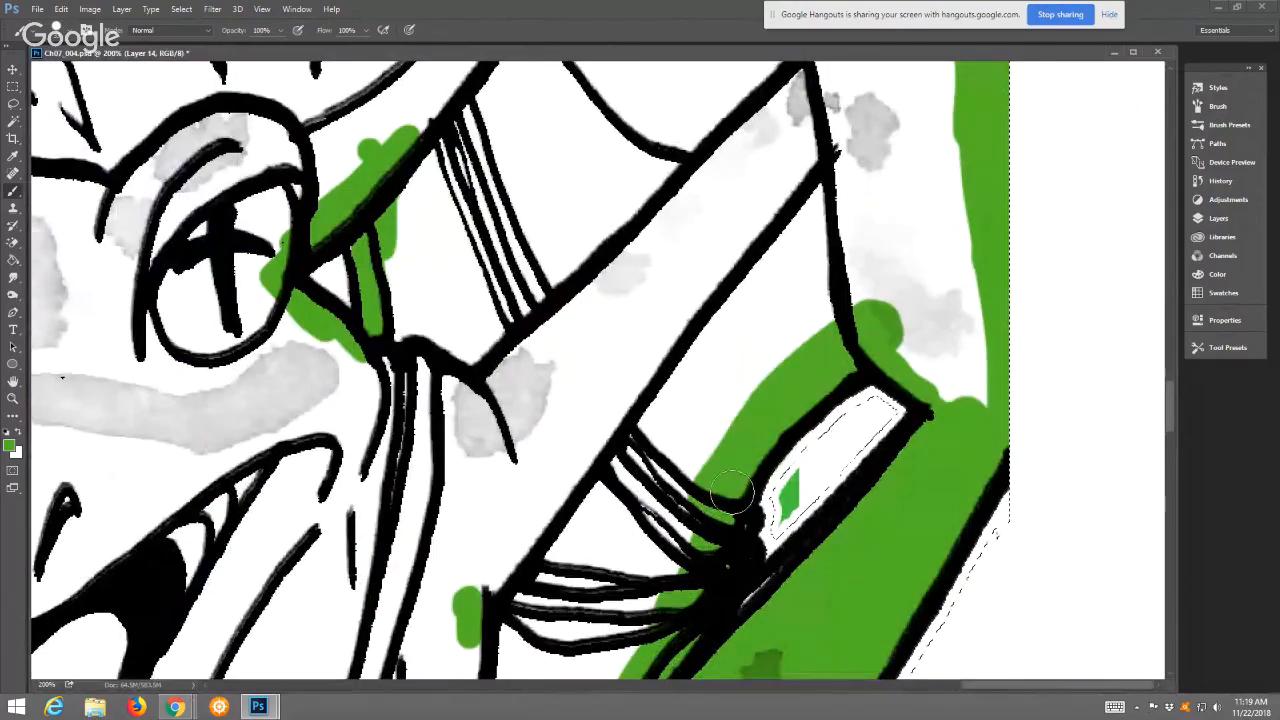
mouse_move(875, 315)
left_mouse_down()
mouse_move(886, 294)
mouse_move(968, 345)
mouse_move(885, 255)
mouse_move(908, 313)
mouse_move(974, 337)
left_mouse_up()
mouse_move(445, 285)
left_mouse_down()
mouse_move(466, 378)
mouse_move(468, 288)
mouse_move(418, 395)
mouse_move(327, 312)
mouse_move(328, 293)
mouse_move(445, 176)
mouse_move(372, 213)
mouse_move(451, 128)
mouse_move(437, 150)
mouse_move(475, 155)
mouse_move(530, 125)
left_mouse_up()
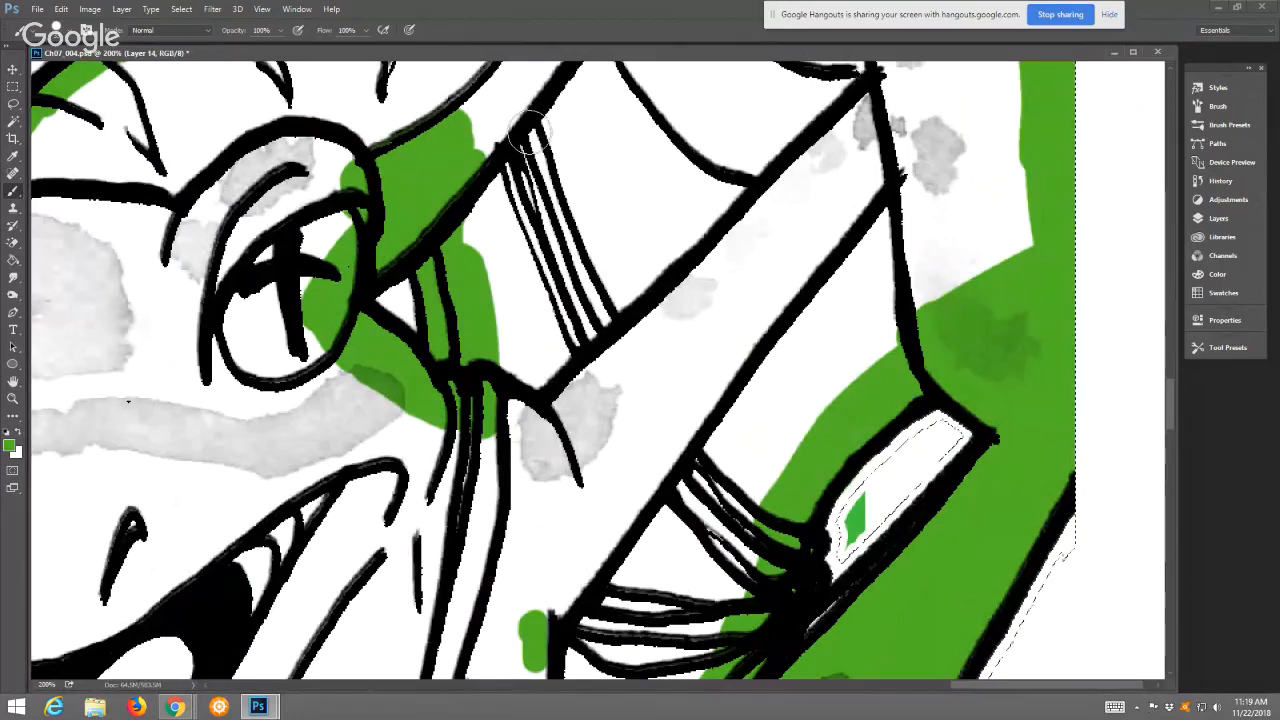
left_click_drag(510, 180, 515, 380)
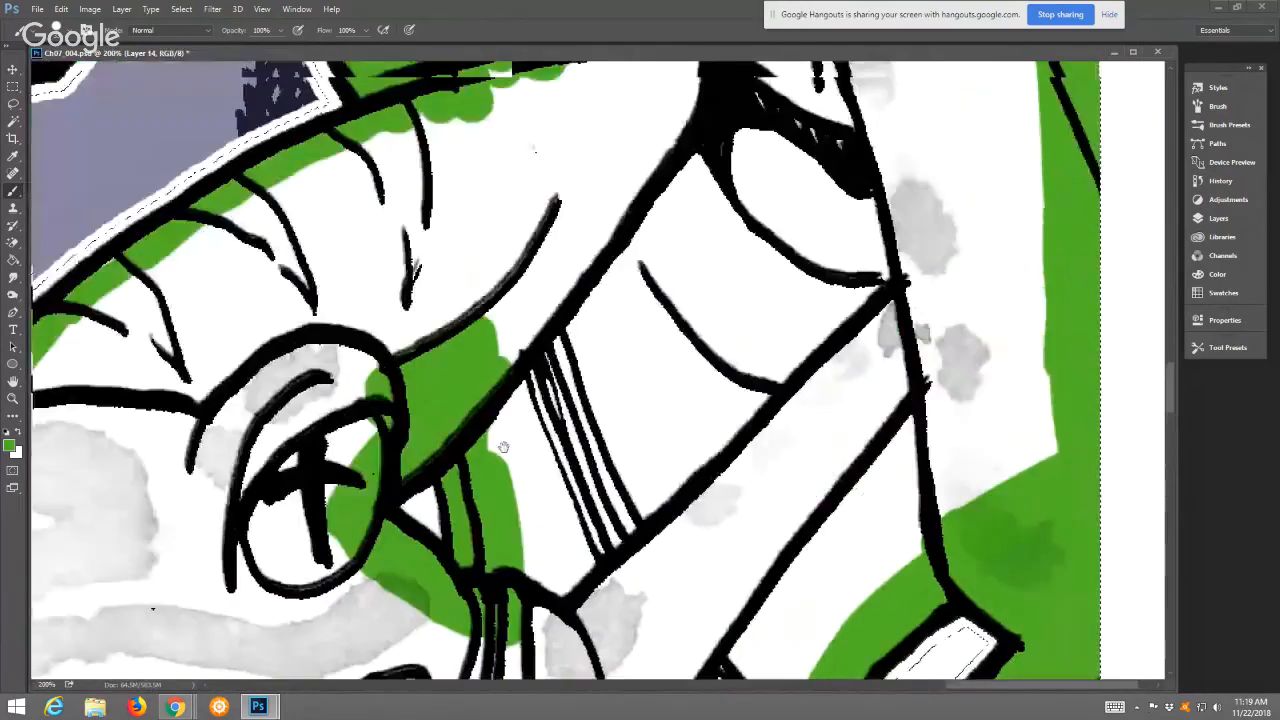
Fill the spike reaching the page's right border with green and paint the edges of the large segments above it
mouse_move(511, 72)
left_mouse_down()
mouse_move(411, 212)
mouse_move(611, 262)
mouse_move(652, 371)
mouse_move(676, 525)
mouse_move(634, 618)
left_mouse_up()
mouse_move(856, 372)
left_mouse_down()
mouse_move(911, 422)
mouse_move(878, 365)
mouse_move(1012, 446)
left_mouse_up()
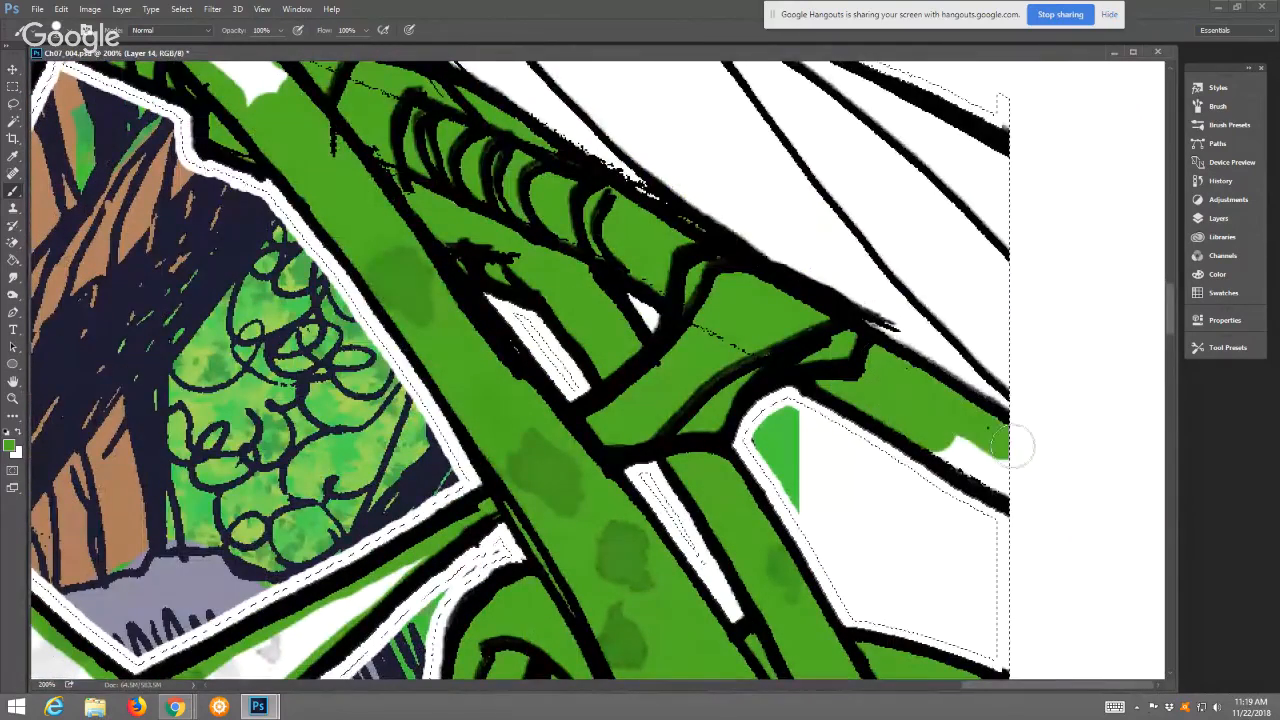
mouse_move(871, 375)
left_mouse_down()
mouse_move(946, 519)
mouse_move(1043, 641)
left_mouse_up()
mouse_move(668, 198)
left_mouse_down()
mouse_move(1062, 405)
mouse_move(890, 330)
mouse_move(985, 355)
mouse_move(1008, 553)
mouse_move(895, 535)
mouse_move(745, 450)
mouse_move(963, 511)
left_mouse_up()
mouse_move(963, 511)
left_mouse_down()
mouse_move(923, 512)
mouse_move(658, 340)
mouse_move(621, 301)
mouse_move(486, 226)
mouse_move(391, 186)
mouse_move(372, 238)
left_mouse_up()
mouse_move(497, 165)
left_mouse_down()
mouse_move(582, 316)
mouse_move(545, 355)
mouse_move(552, 372)
mouse_move(725, 382)
mouse_move(697, 242)
left_mouse_up()
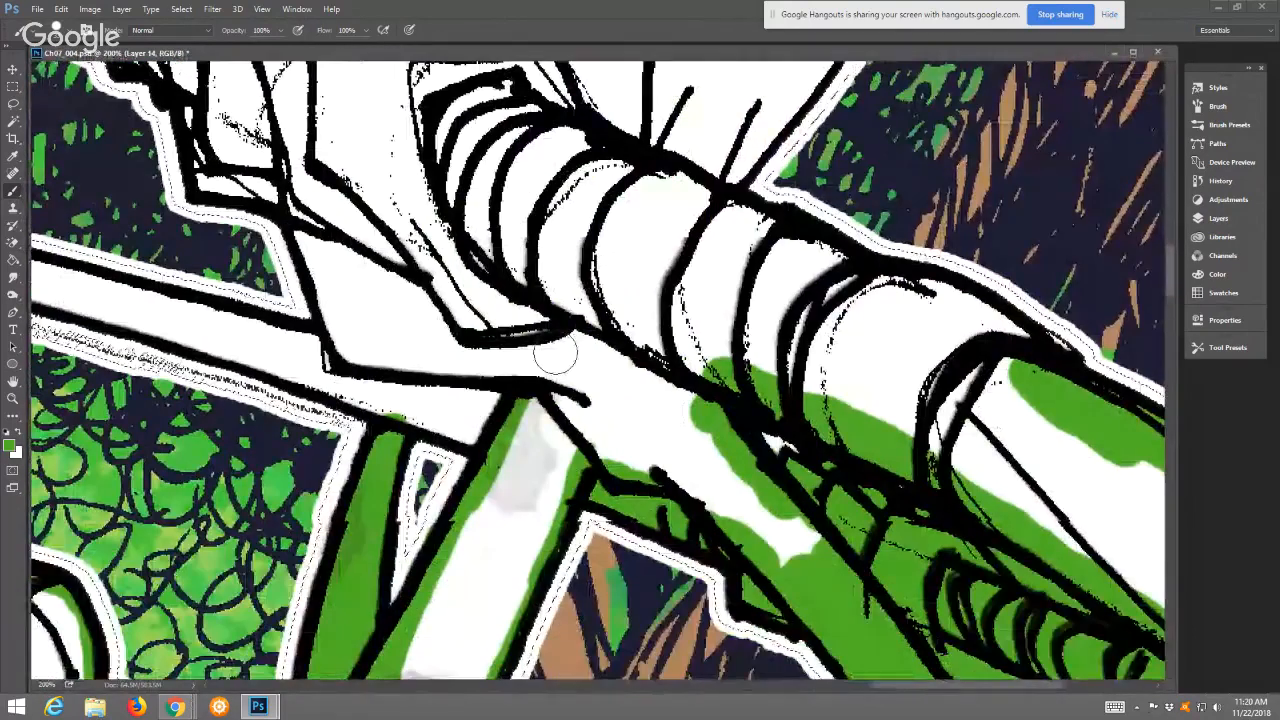
Paint the bent limb's lower contour green, undo the stray dab, and color the slanted edge beside the trees below the panel border
mouse_move(543, 345)
left_mouse_down()
mouse_move(613, 440)
mouse_move(540, 368)
mouse_move(400, 345)
mouse_move(535, 390)
left_mouse_up()
mouse_move(432, 248)
left_mouse_down()
mouse_move(490, 360)
mouse_move(548, 395)
mouse_move(620, 520)
left_mouse_up()
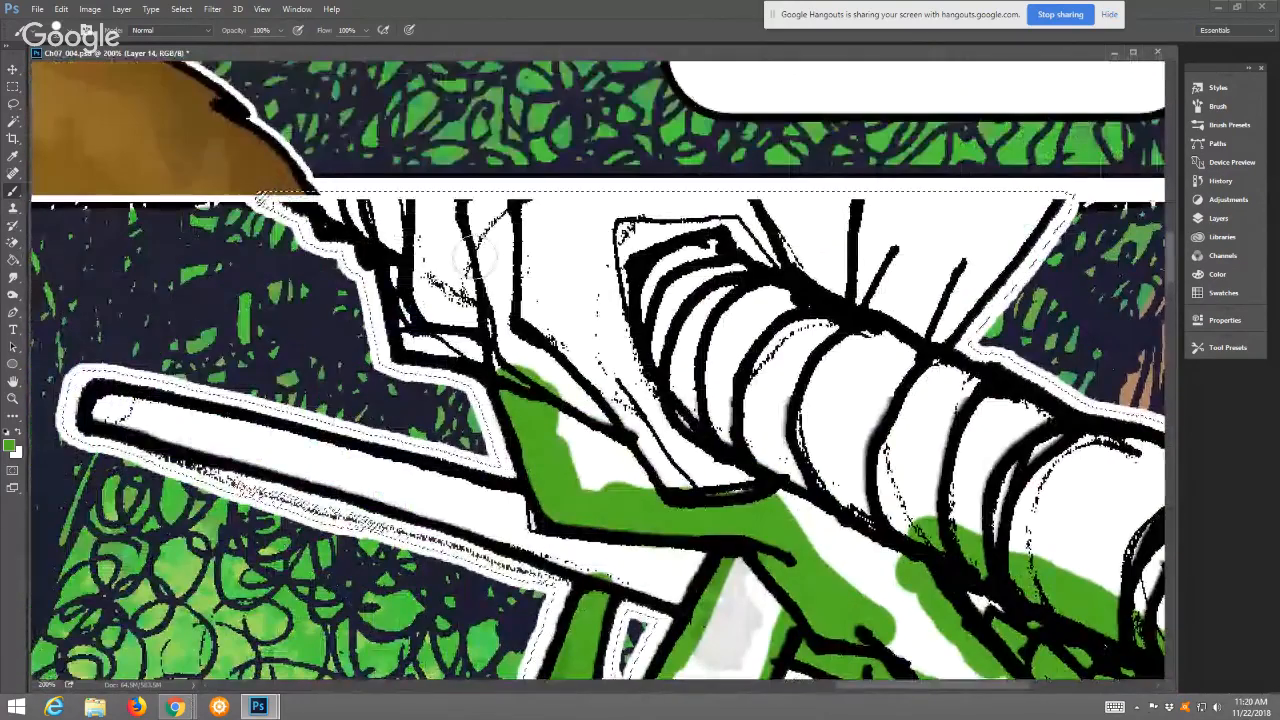
left_click(56, 15)
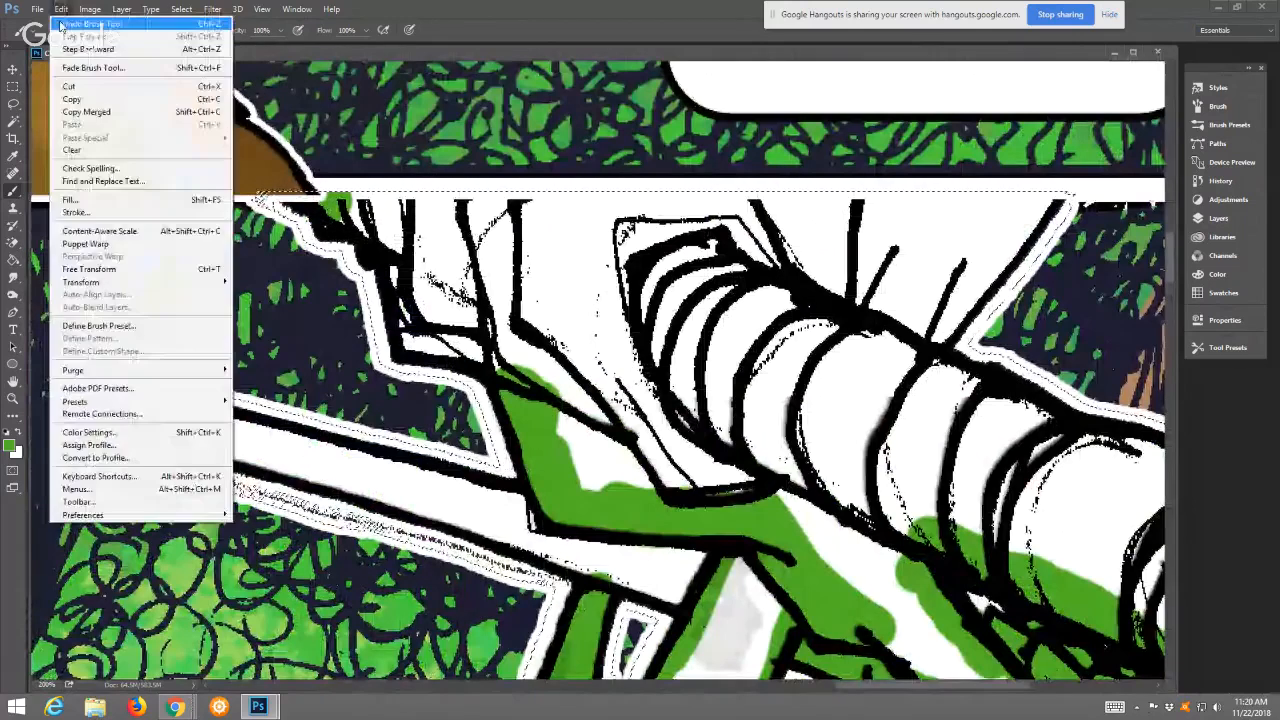
key("Escape")
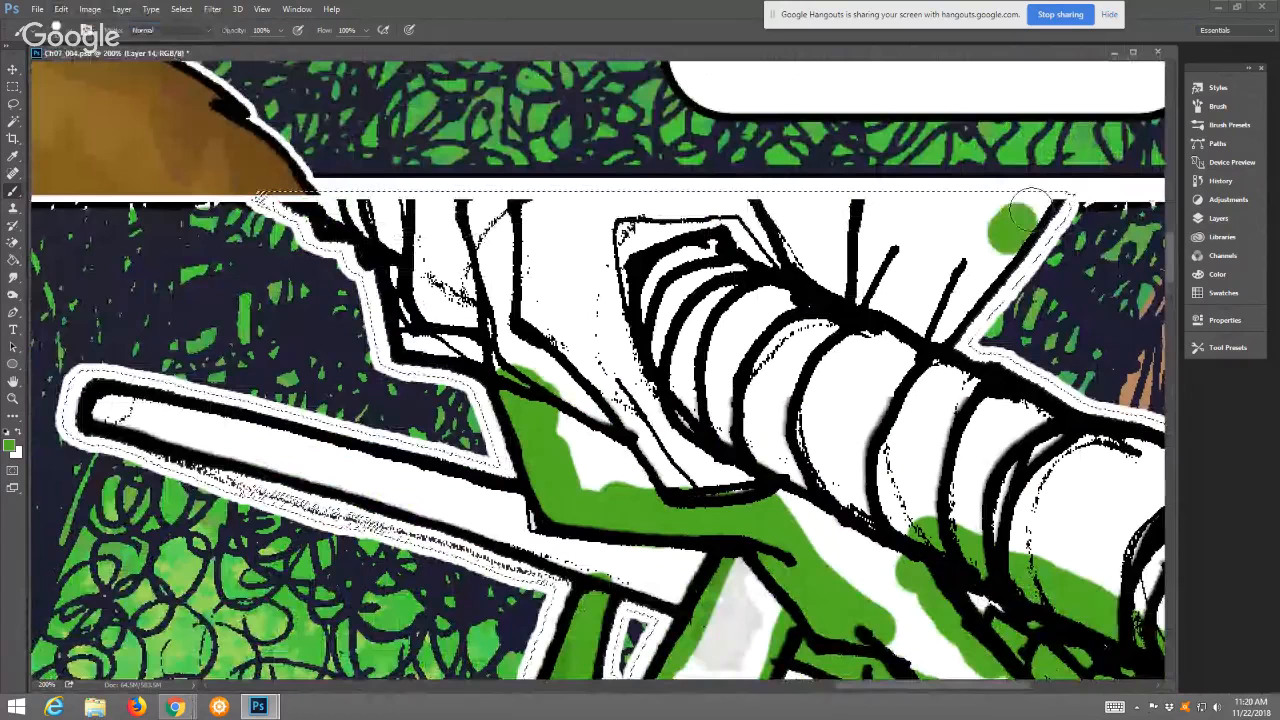
mouse_move(973, 267)
left_mouse_down()
mouse_move(903, 352)
mouse_move(956, 399)
mouse_move(951, 389)
mouse_move(1023, 427)
left_mouse_up()
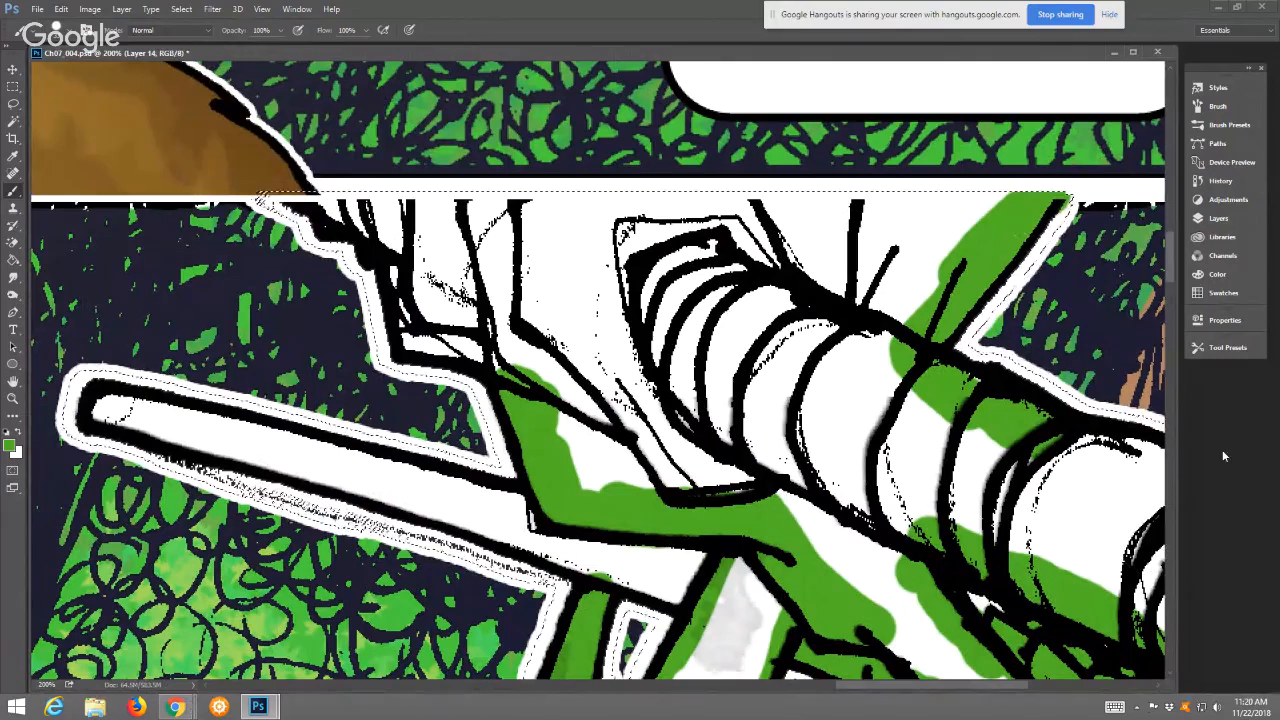
Paint the jagged contour beside the dark foliage and the strip along the selection's upper border green
left_click(1219, 112)
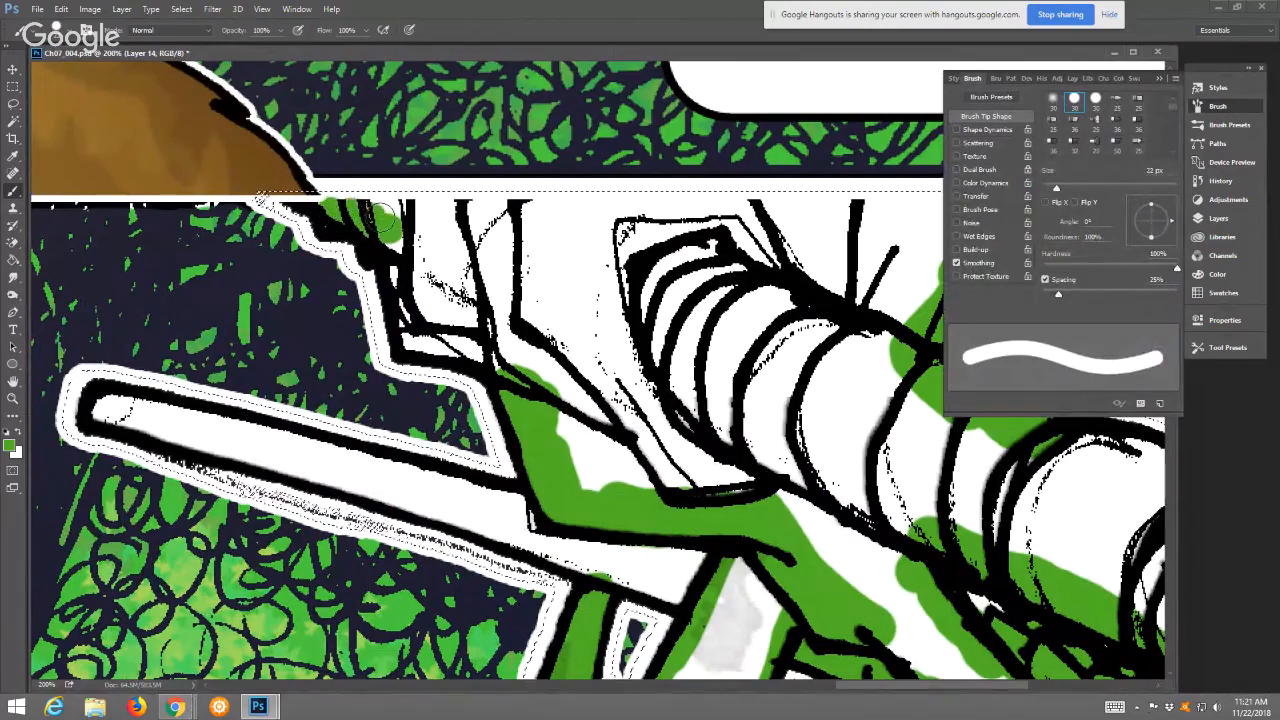
left_click_drag(396, 250, 410, 290)
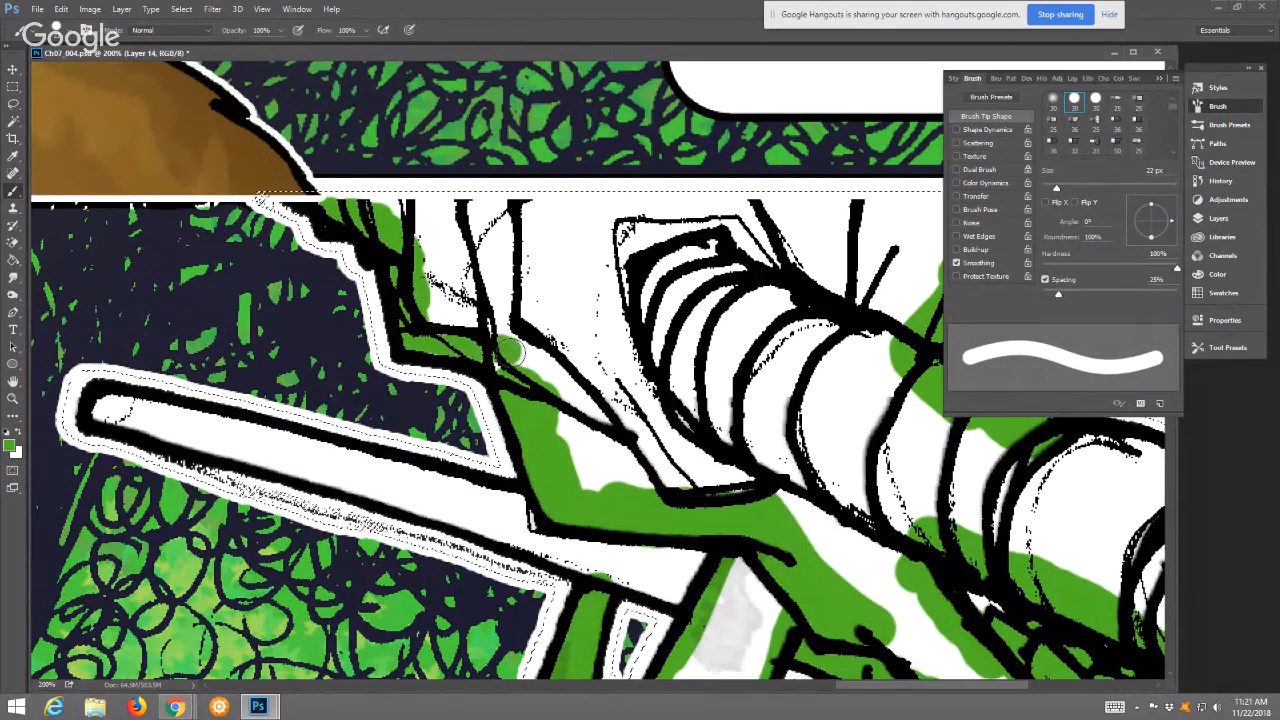
mouse_move(514, 355)
left_mouse_down()
mouse_move(585, 402)
mouse_move(638, 398)
left_mouse_up()
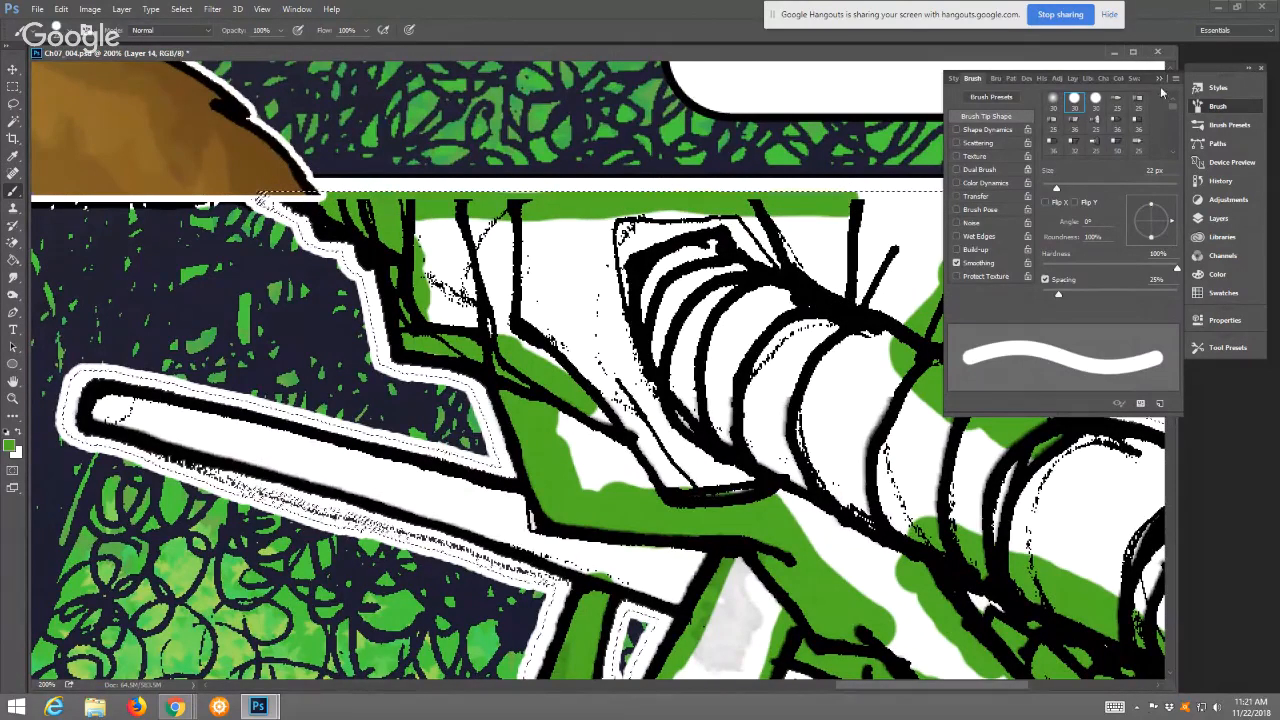
key("F5")
left_click_drag(866, 203, 1020, 205)
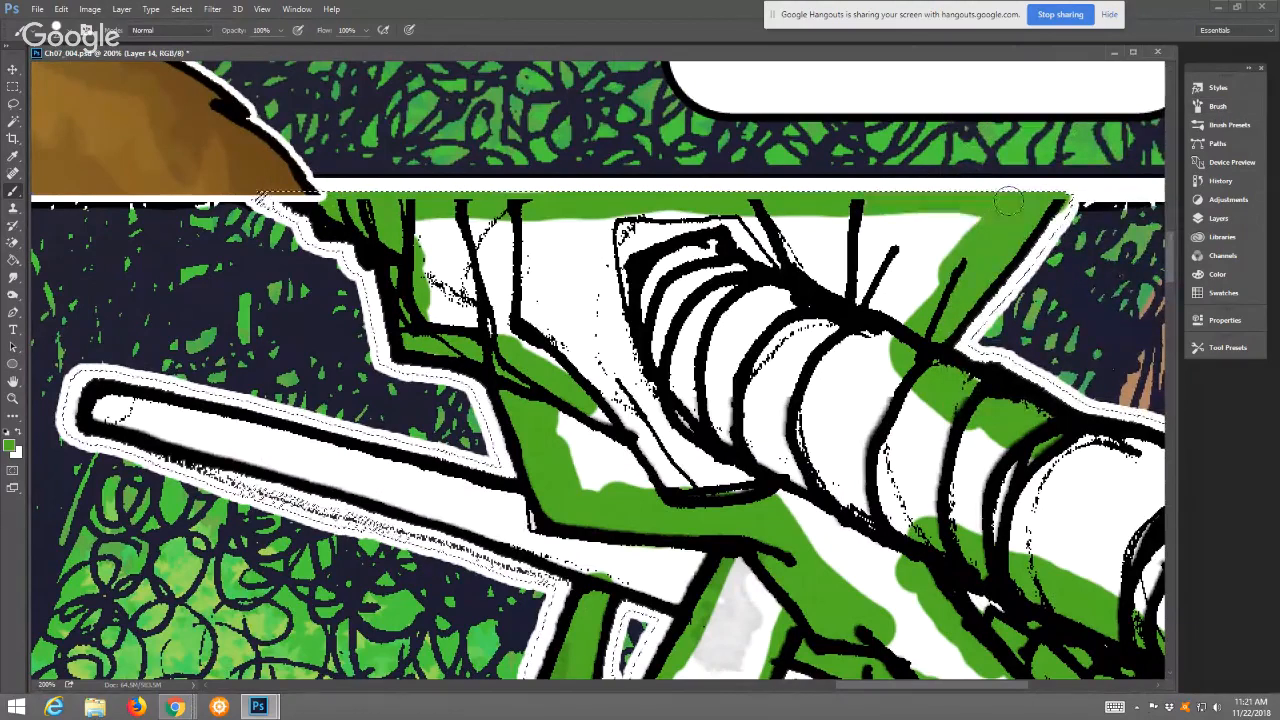
Fill the long blunt-ended pole and the crossing limb below the tree-filled gap with green
mouse_move(560, 543)
left_mouse_down()
mouse_move(578, 548)
mouse_move(514, 503)
mouse_move(510, 520)
mouse_move(560, 560)
mouse_move(624, 576)
mouse_move(694, 578)
mouse_move(670, 558)
mouse_move(735, 565)
left_mouse_up()
mouse_move(98, 408)
left_mouse_down()
mouse_move(356, 487)
mouse_move(430, 497)
mouse_move(535, 542)
mouse_move(512, 505)
mouse_move(377, 480)
mouse_move(398, 491)
mouse_move(221, 434)
mouse_move(430, 483)
left_mouse_up()
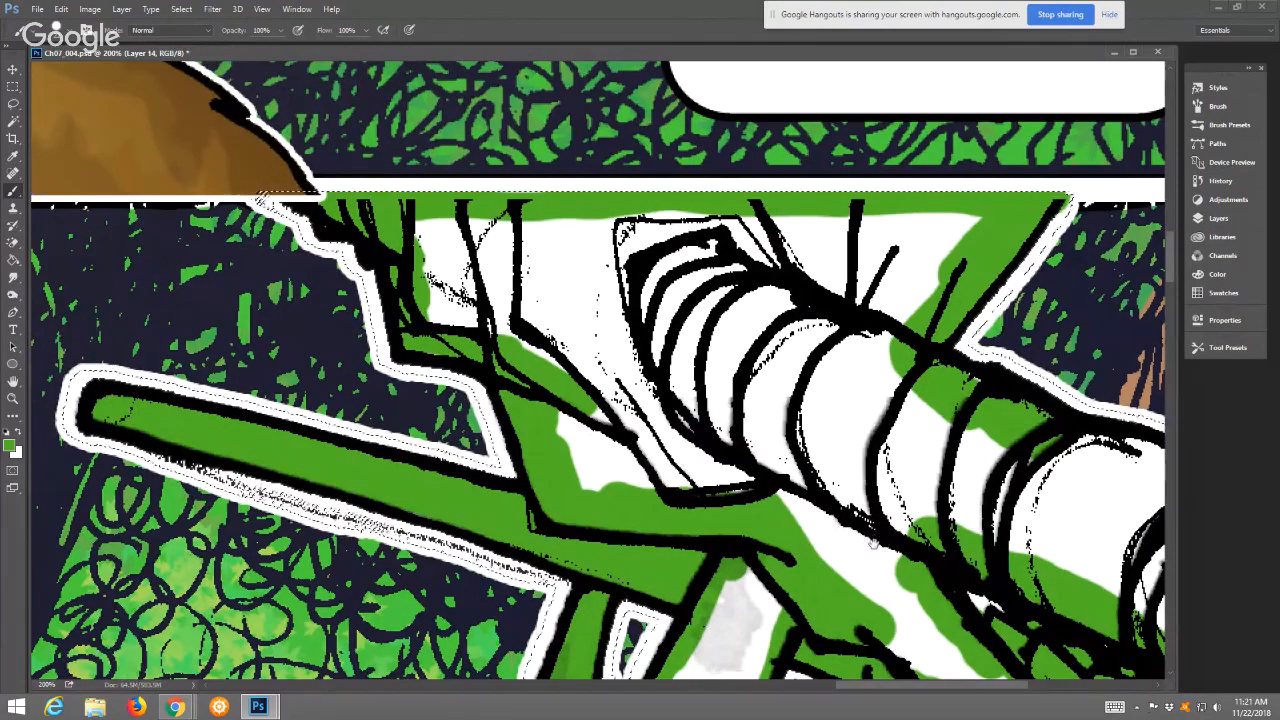
mouse_move(873, 543)
left_mouse_down()
mouse_move(800, 460)
mouse_move(717, 406)
mouse_move(717, 442)
mouse_move(803, 408)
mouse_move(801, 362)
left_mouse_up()
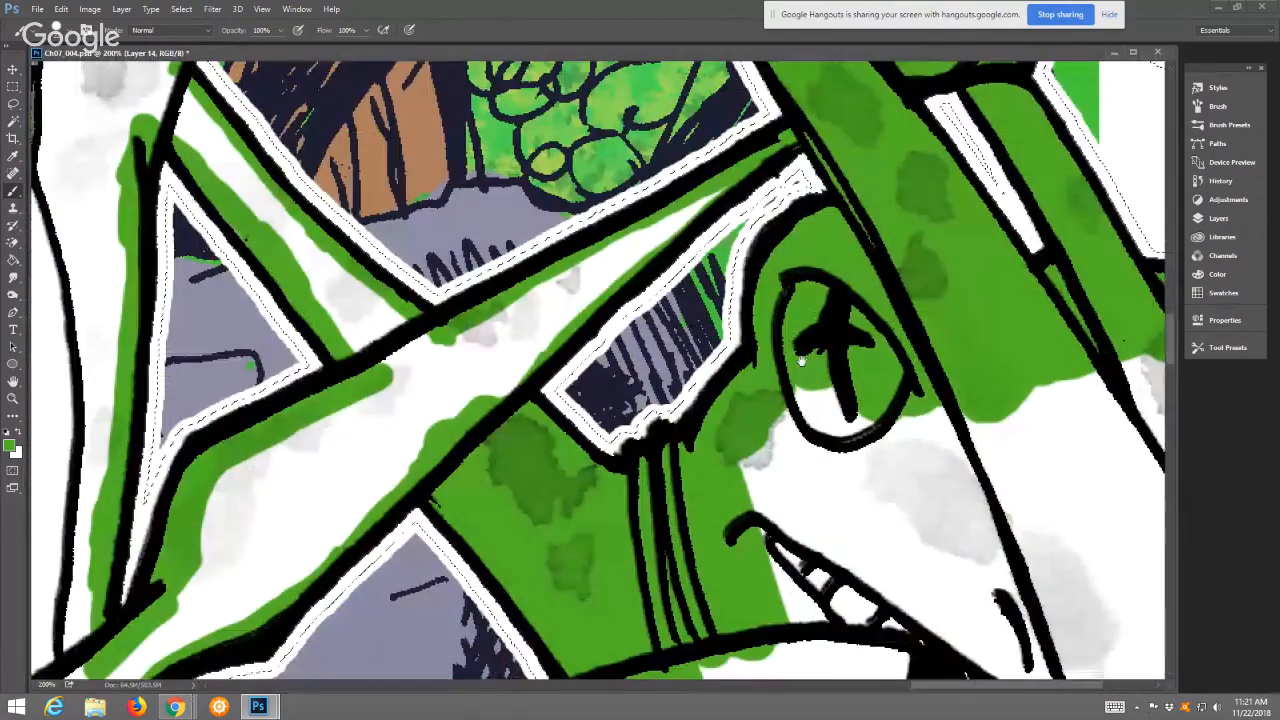
mouse_move(500, 380)
left_mouse_down()
mouse_move(486, 418)
mouse_move(564, 311)
mouse_move(729, 183)
mouse_move(492, 318)
mouse_move(469, 410)
mouse_move(414, 447)
mouse_move(424, 403)
mouse_move(396, 366)
mouse_move(378, 377)
mouse_move(594, 474)
mouse_move(732, 592)
left_mouse_up()
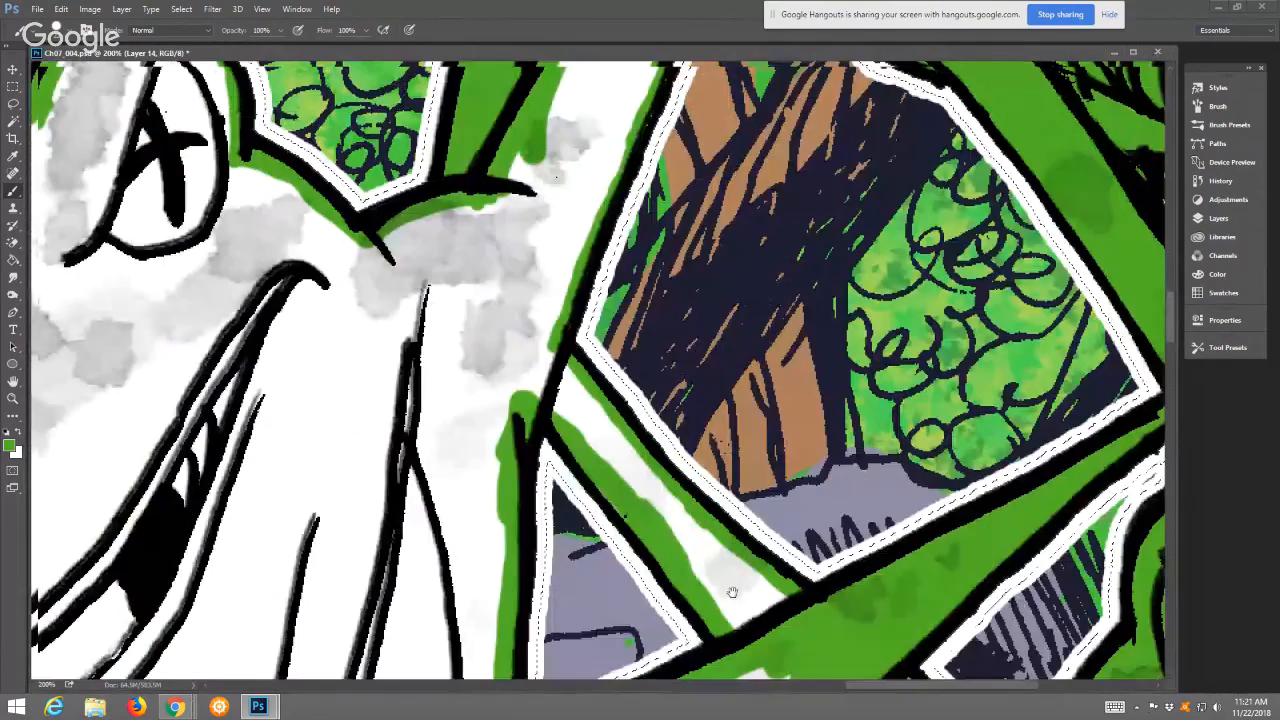
left_click_drag(267, 115, 487, 260)
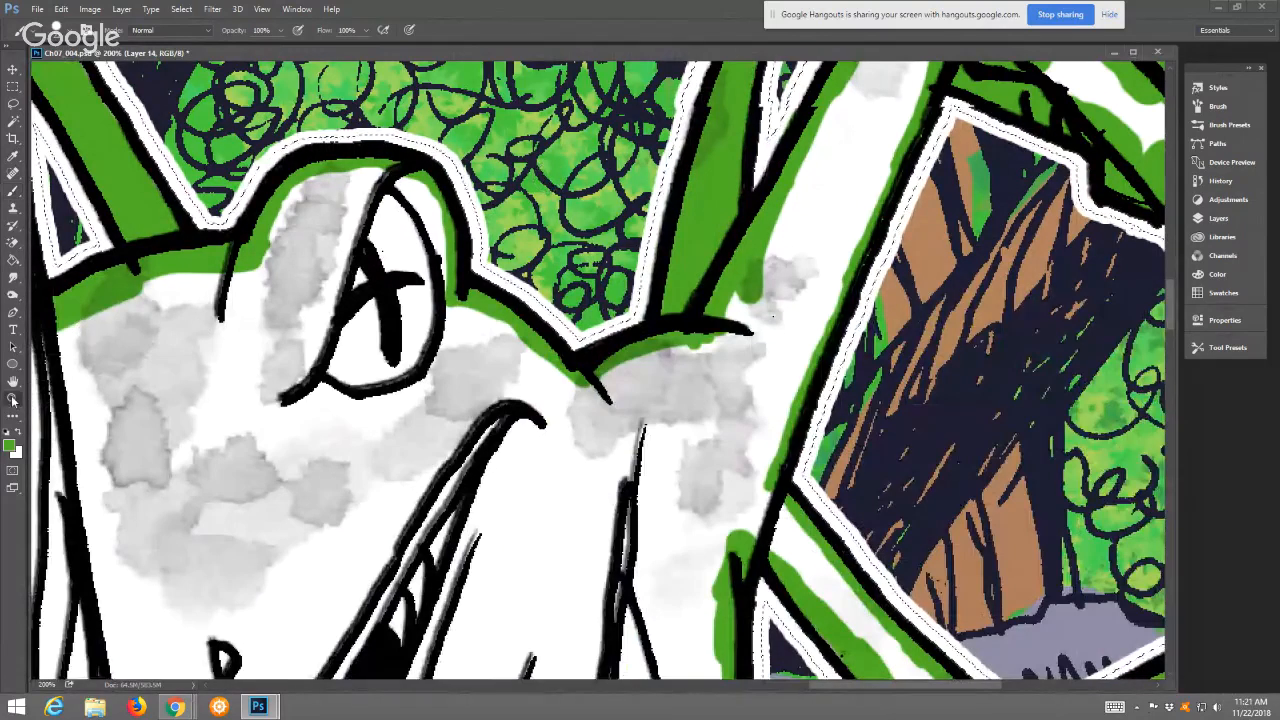
Use the Paint Bucket to fill the enclosed white of the laughing frog and its neighbouring heads and limbs with green
left_click(13, 398)
left_click(373, 30)
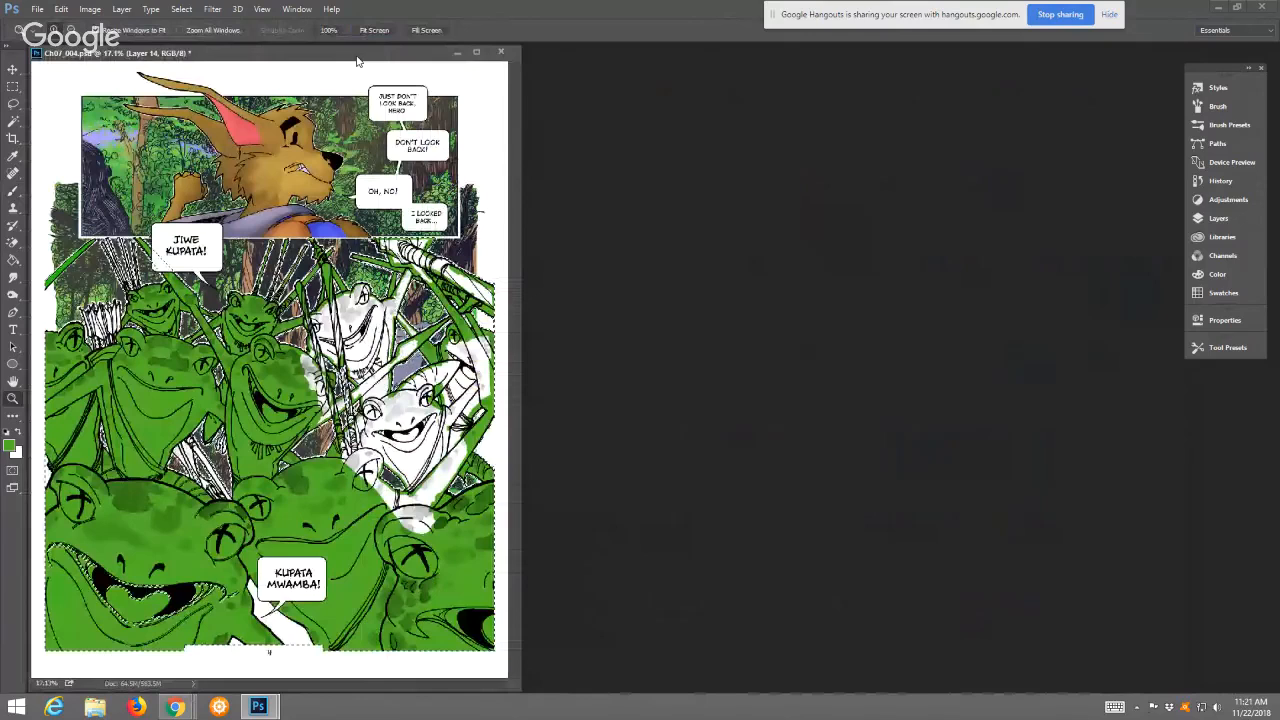
left_click_drag(357, 62, 547, 70)
key("ctrl+plus")
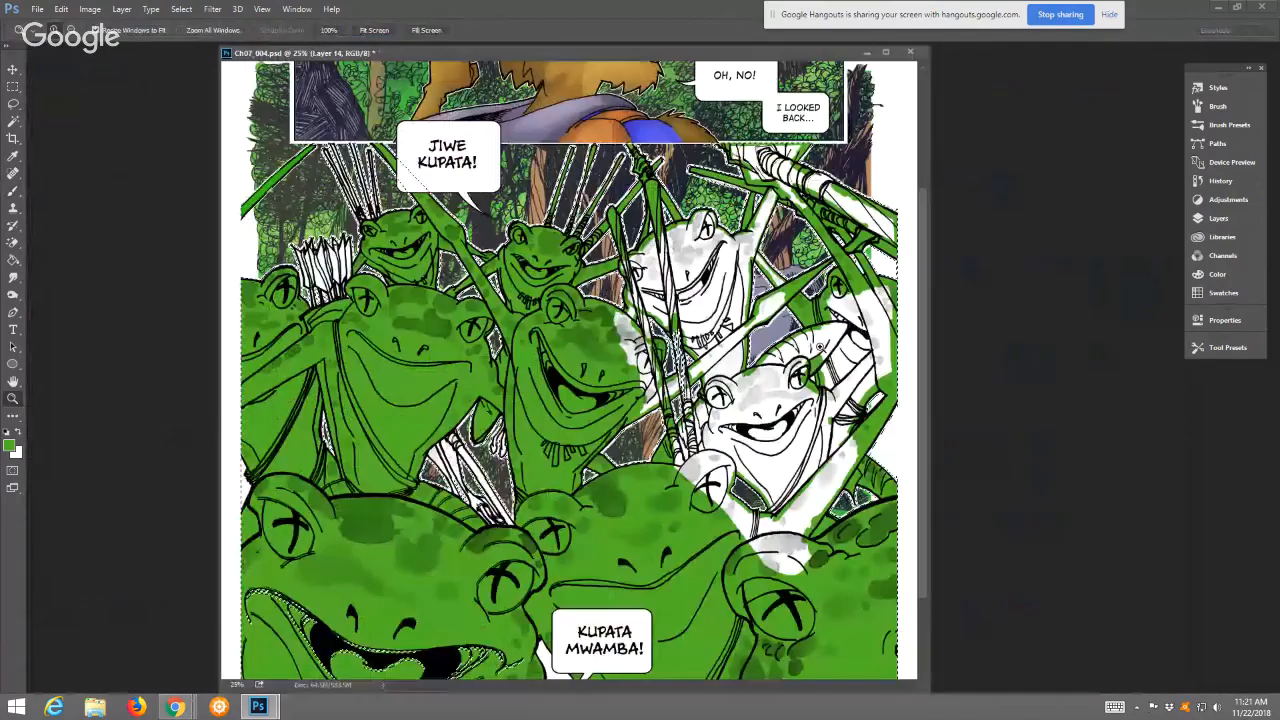
key("ctrl+plus")
key("ctrl+plus")
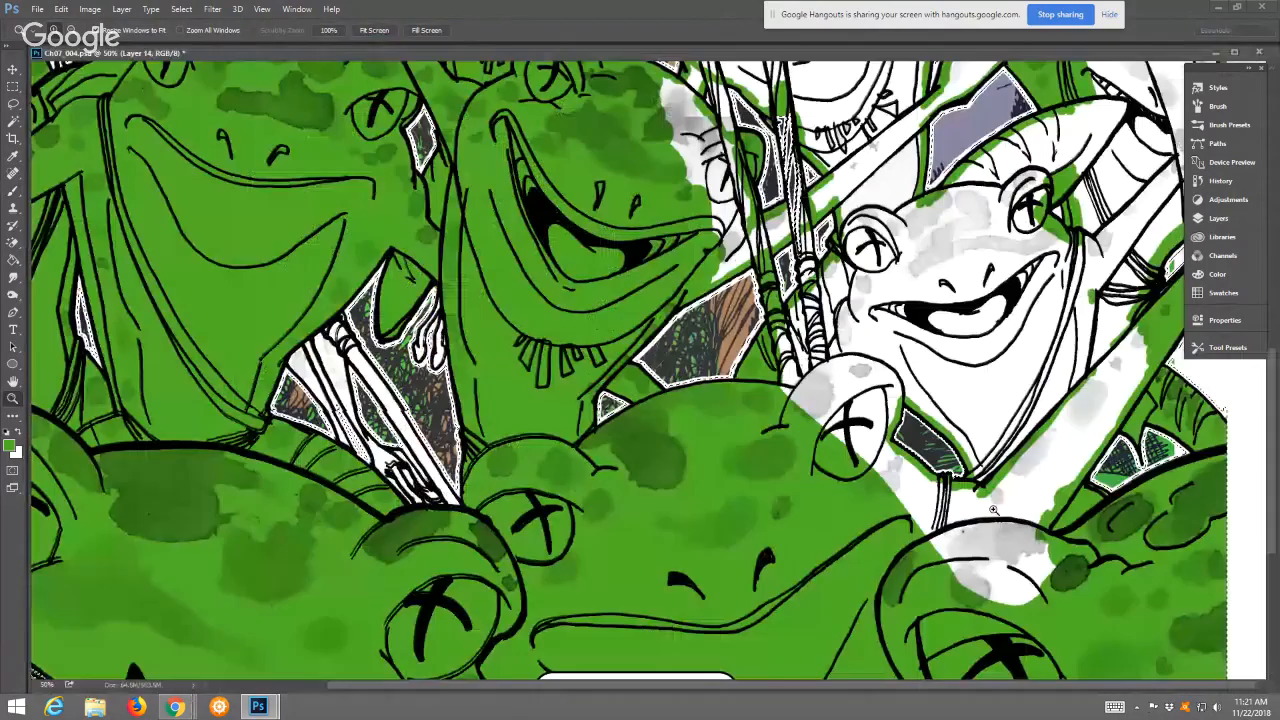
key("ctrl+plus")
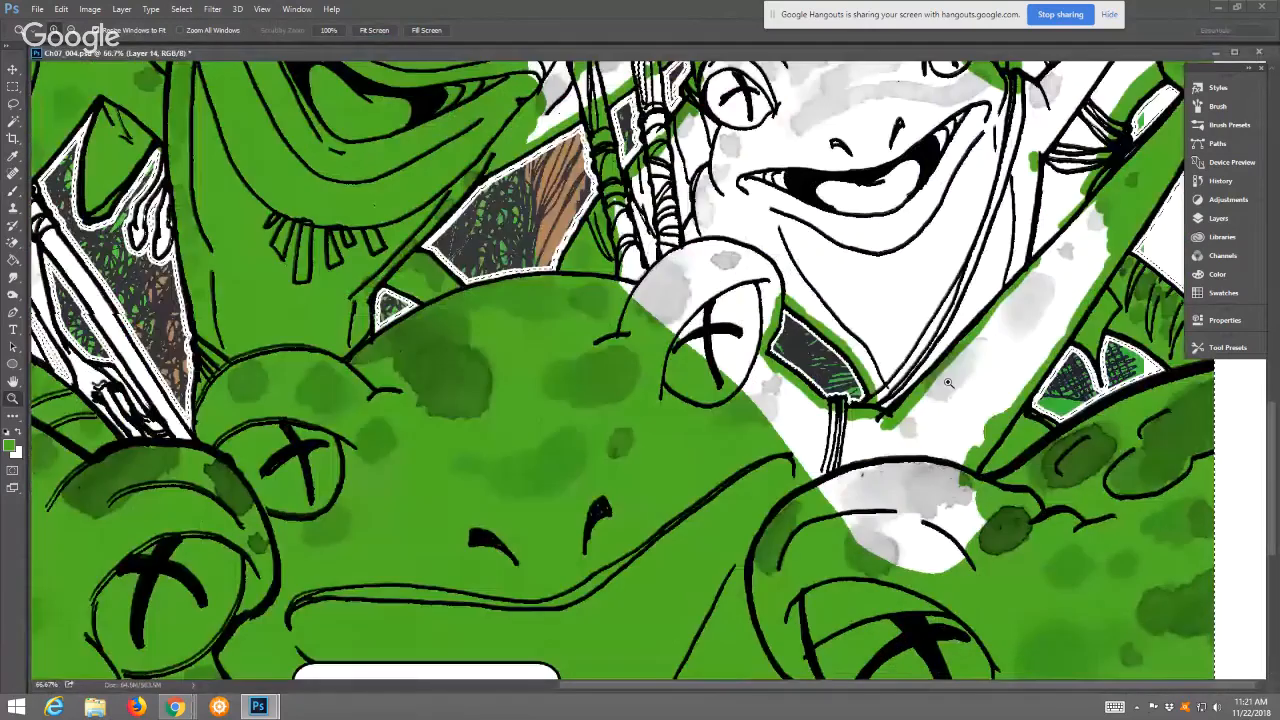
key("g")
left_click(875, 200)
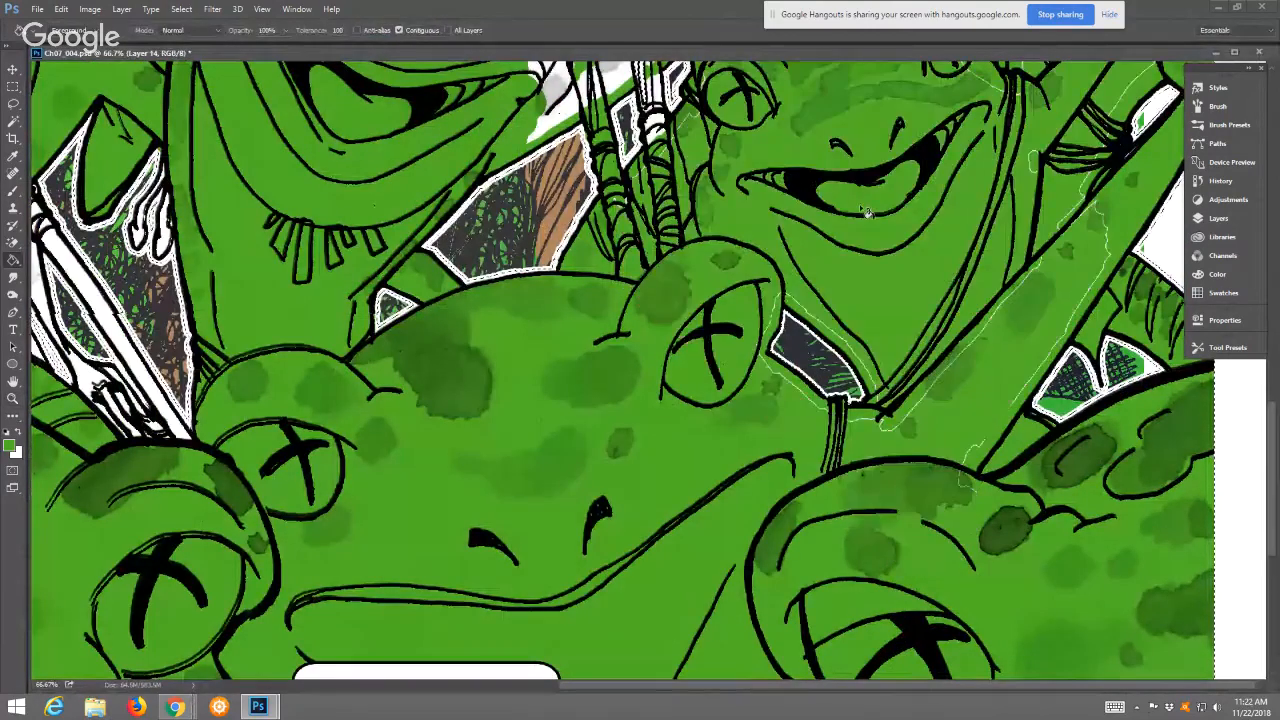
Try to bucket-fill the white patch beside the laughing frog's eye, and delete that Paint Bucket state from the history
left_click_drag(857, 206, 792, 451)
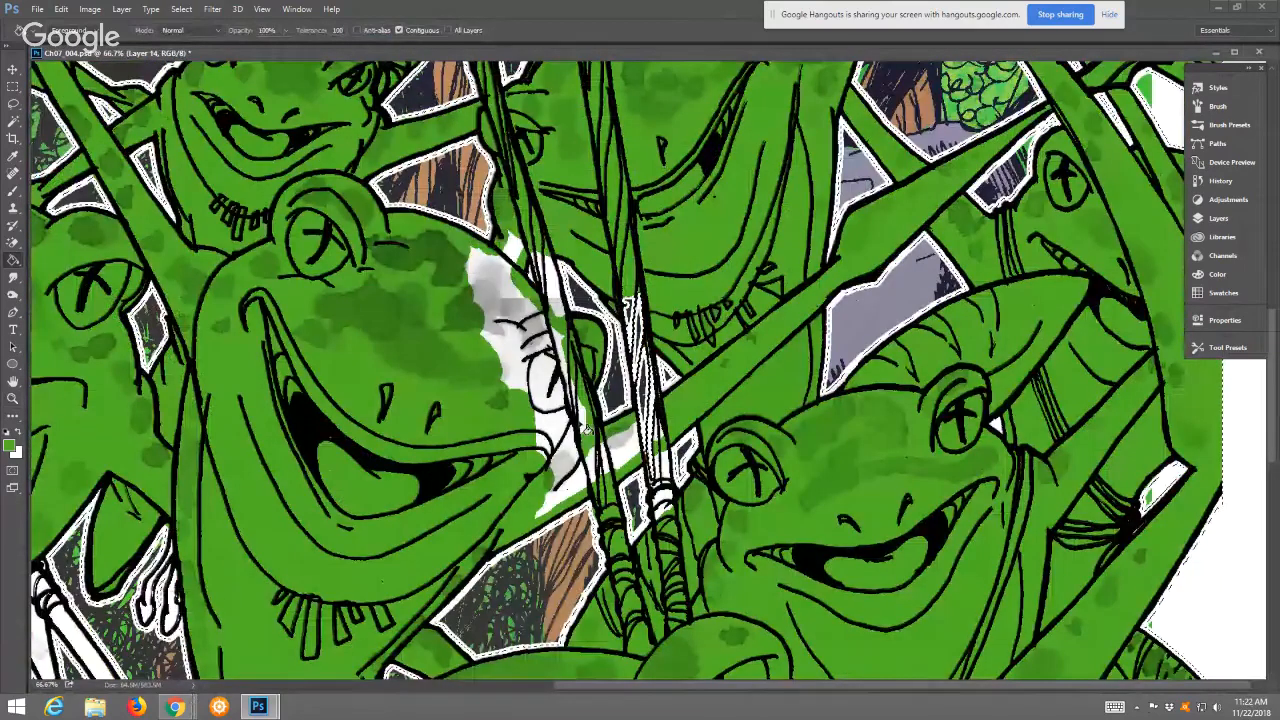
left_click(588, 430)
left_click(61, 9)
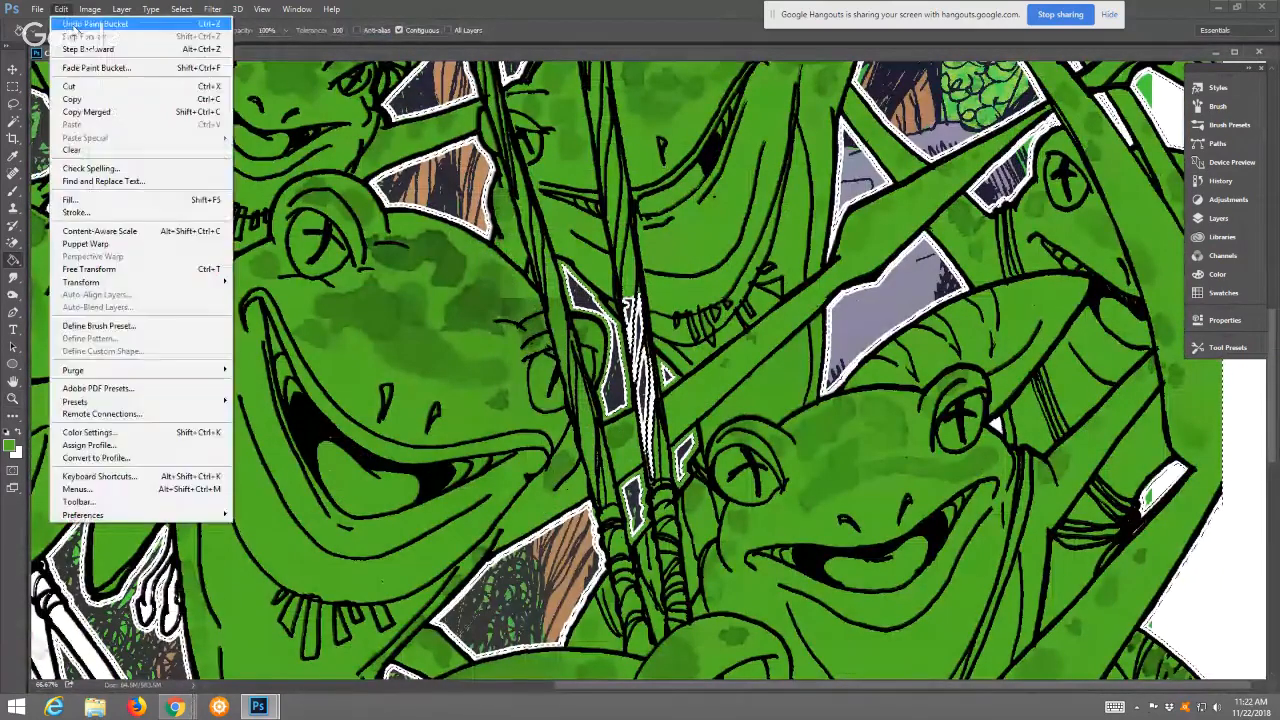
left_click(80, 28)
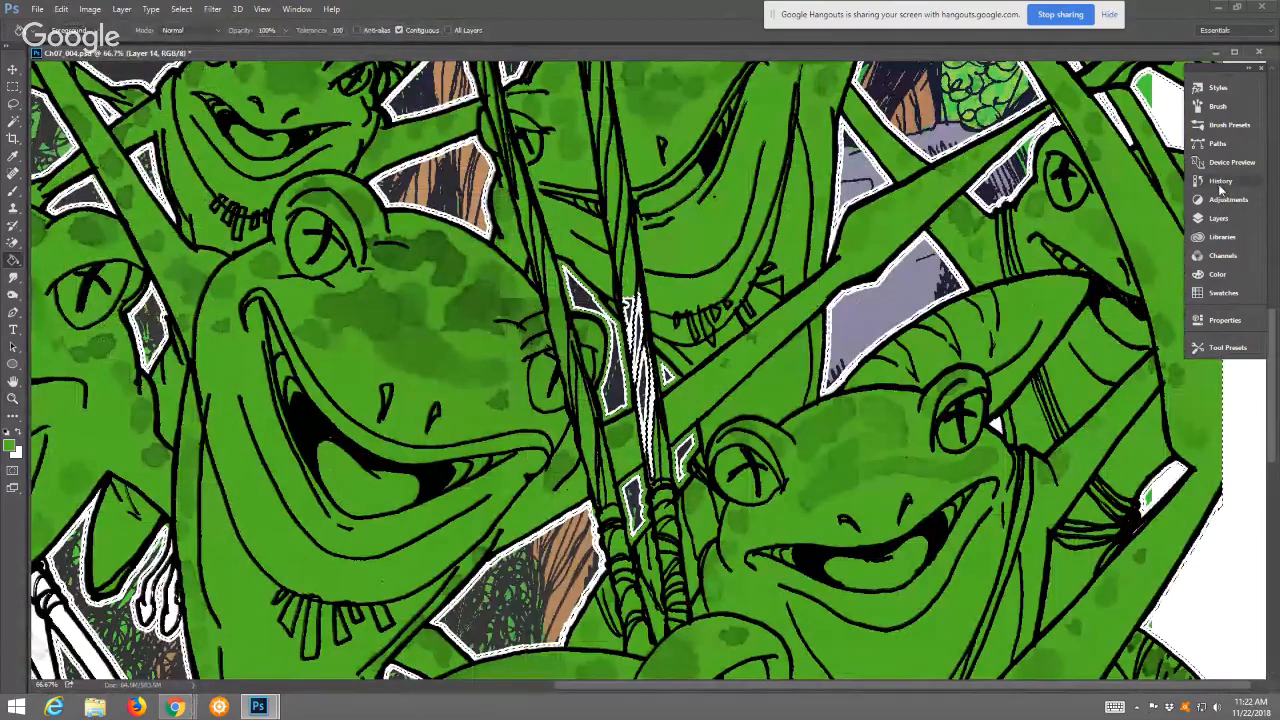
left_click(1220, 180)
left_click(1160, 402)
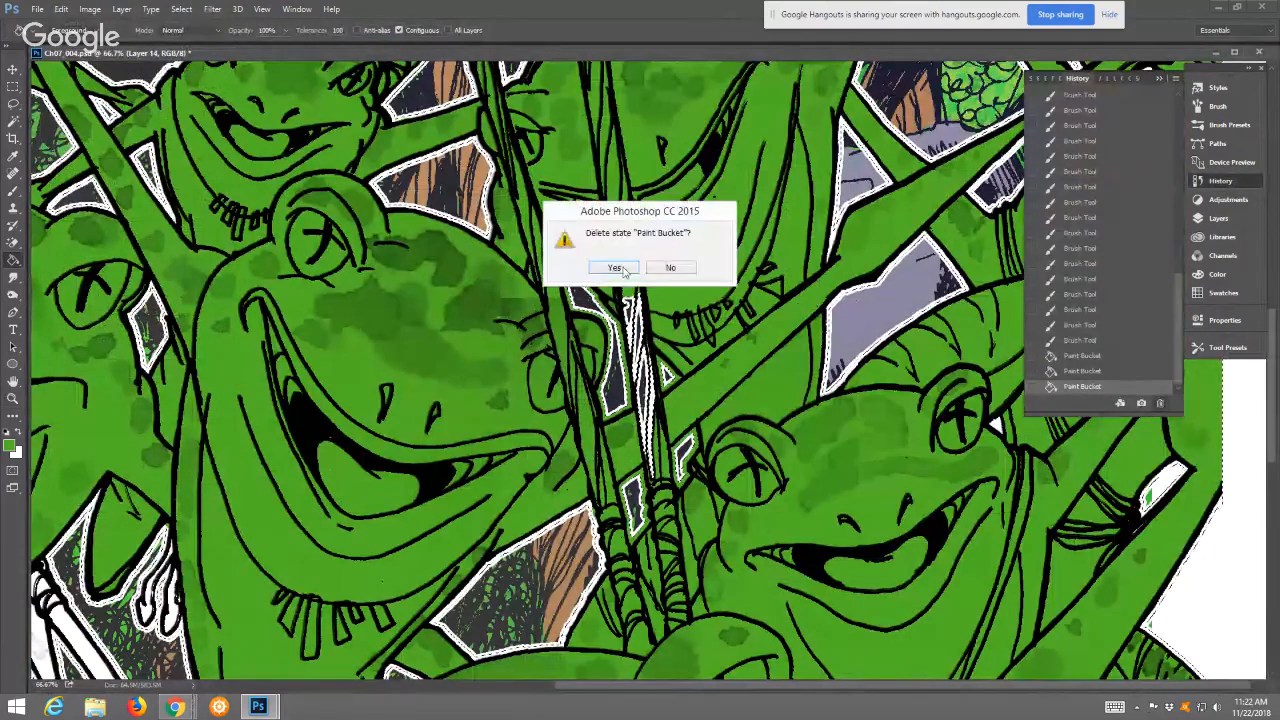
left_click(630, 275)
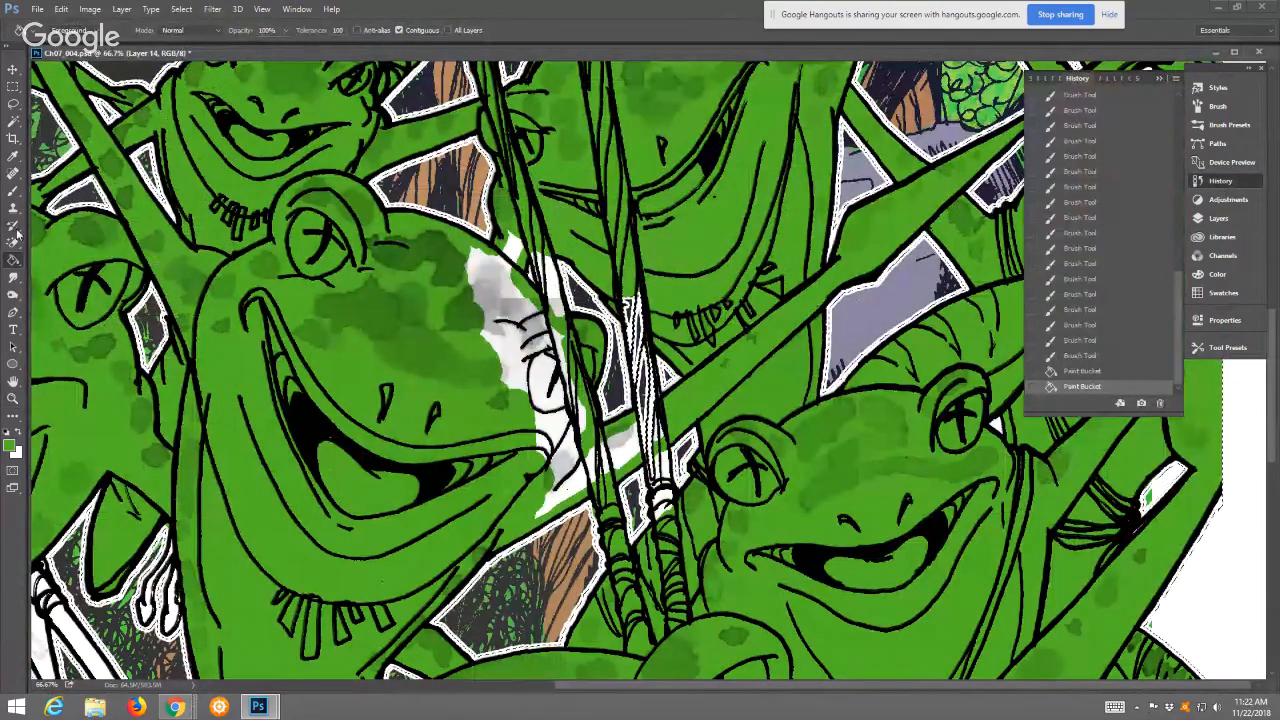
Brush green along the ropes and the open edges around the laughing frog's white patch to close it off
key("b")
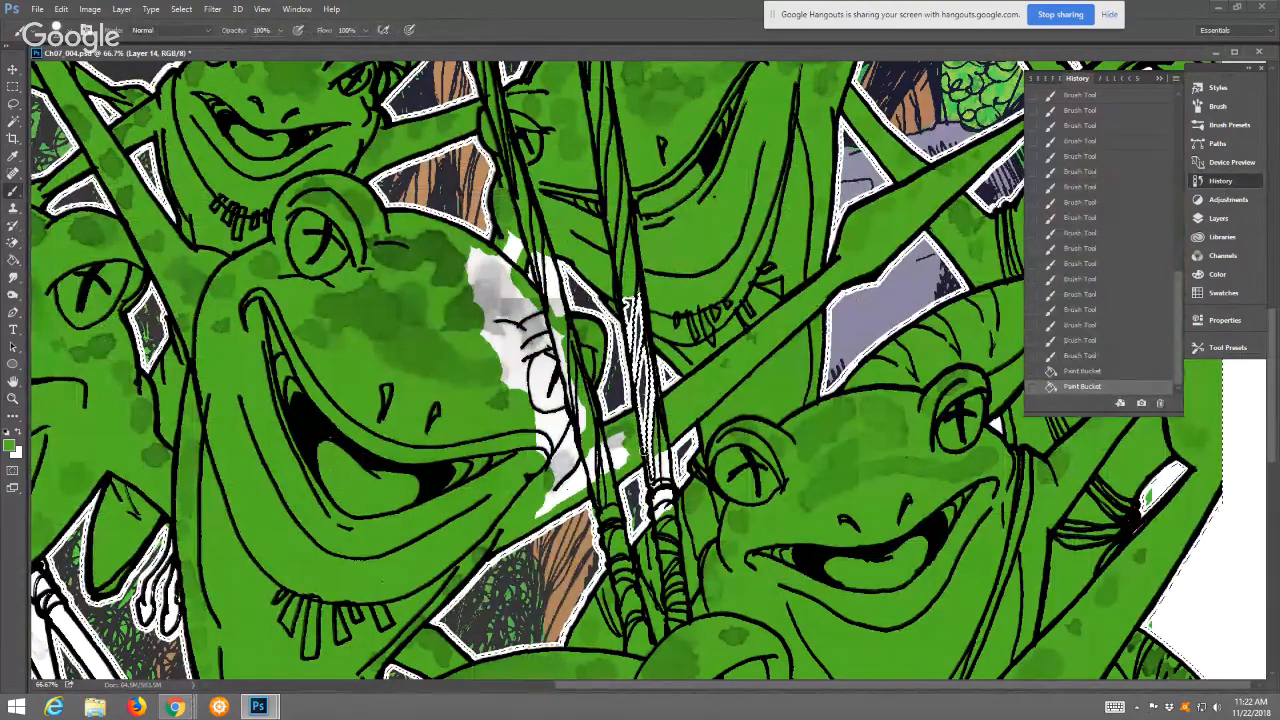
left_click_drag(648, 452, 656, 474)
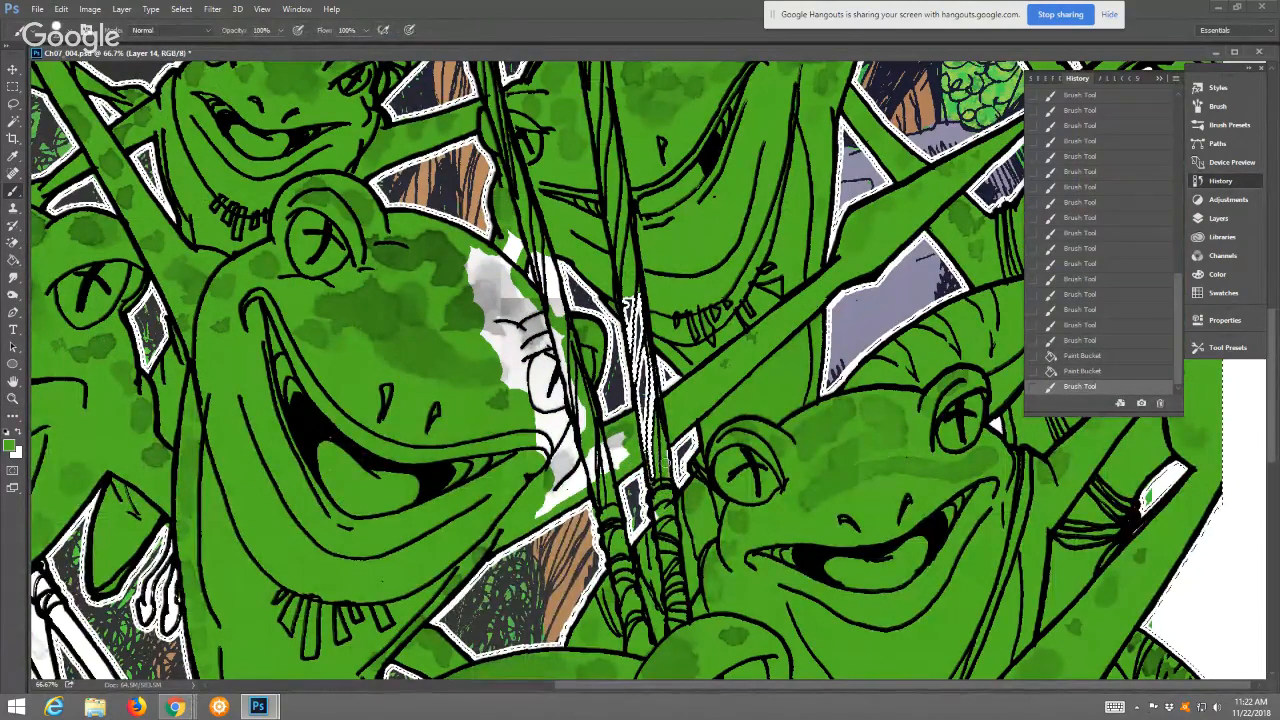
left_click_drag(624, 440, 610, 466)
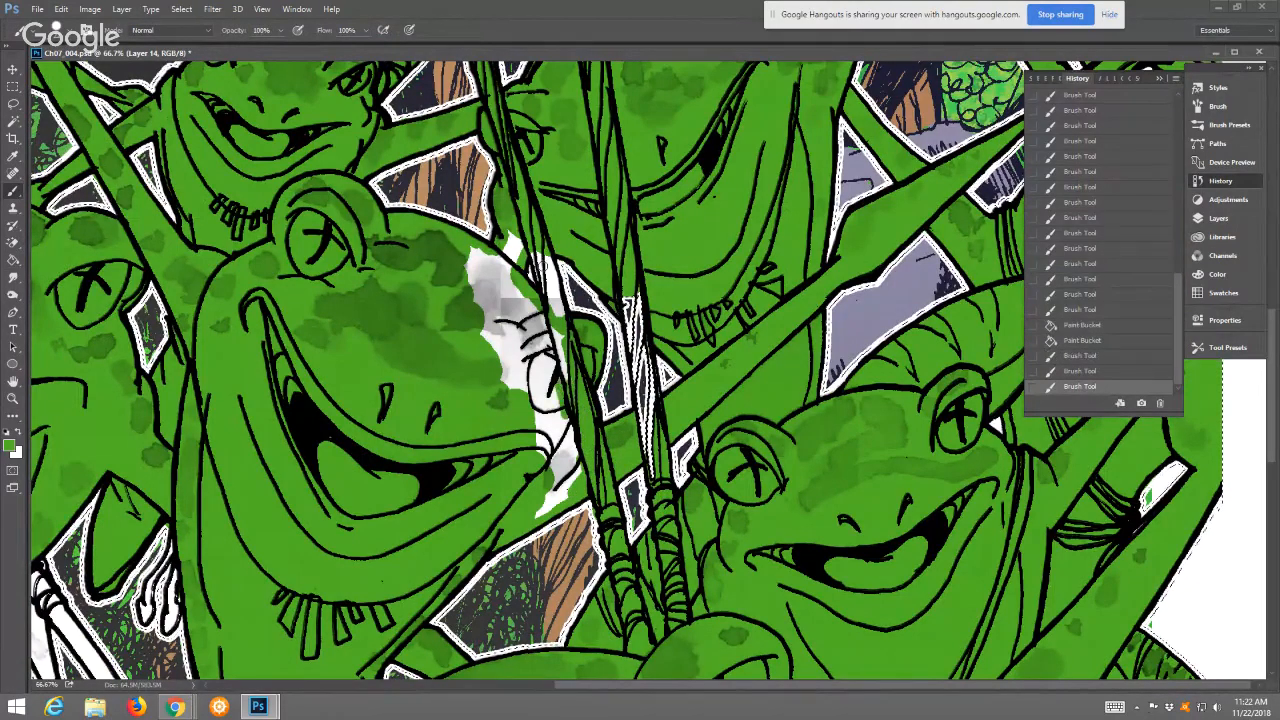
left_click_drag(538, 255, 550, 300)
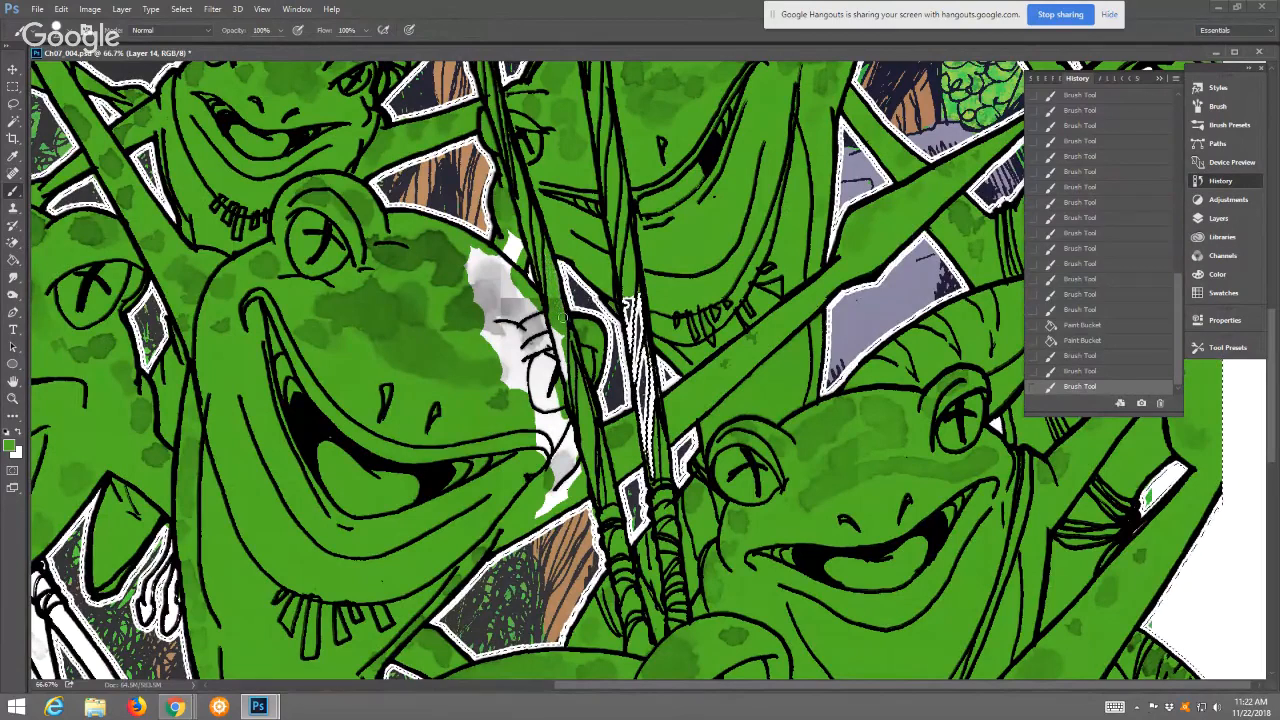
left_click_drag(514, 238, 509, 258)
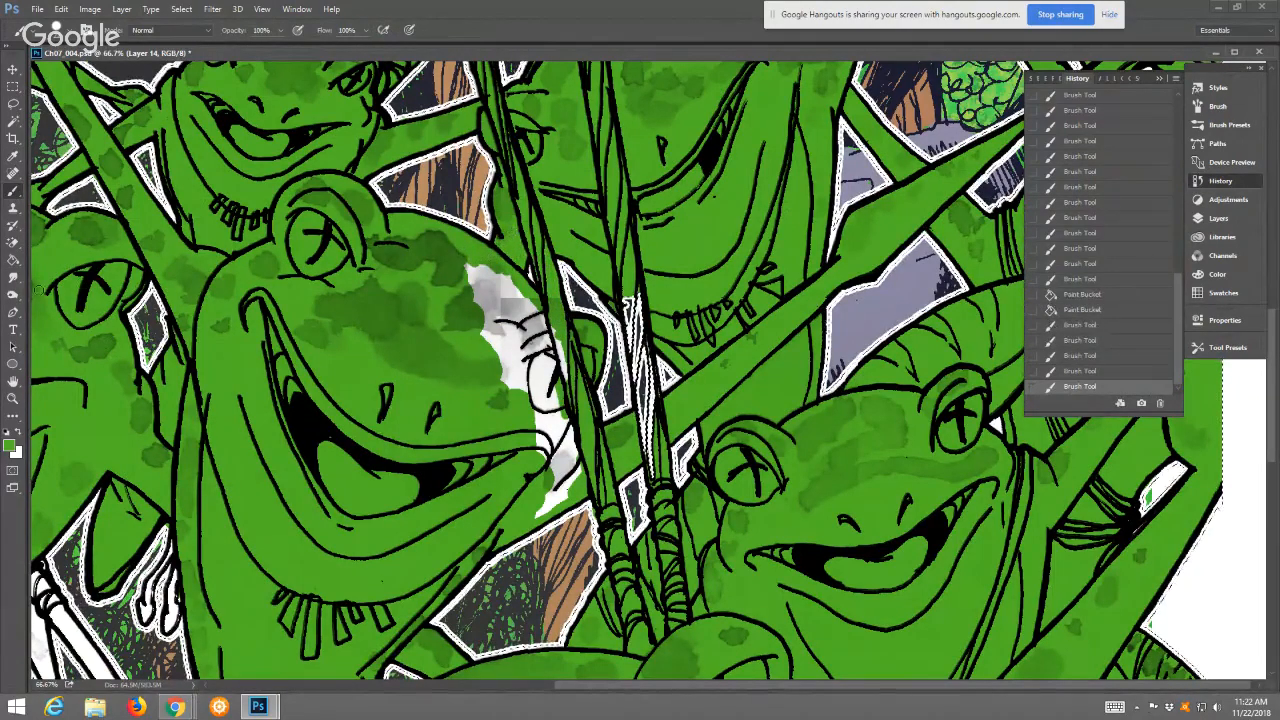
Fill the remaining white on the laughing frog's face and far eye with green using the Paint Bucket
key("g")
left_click(529, 323)
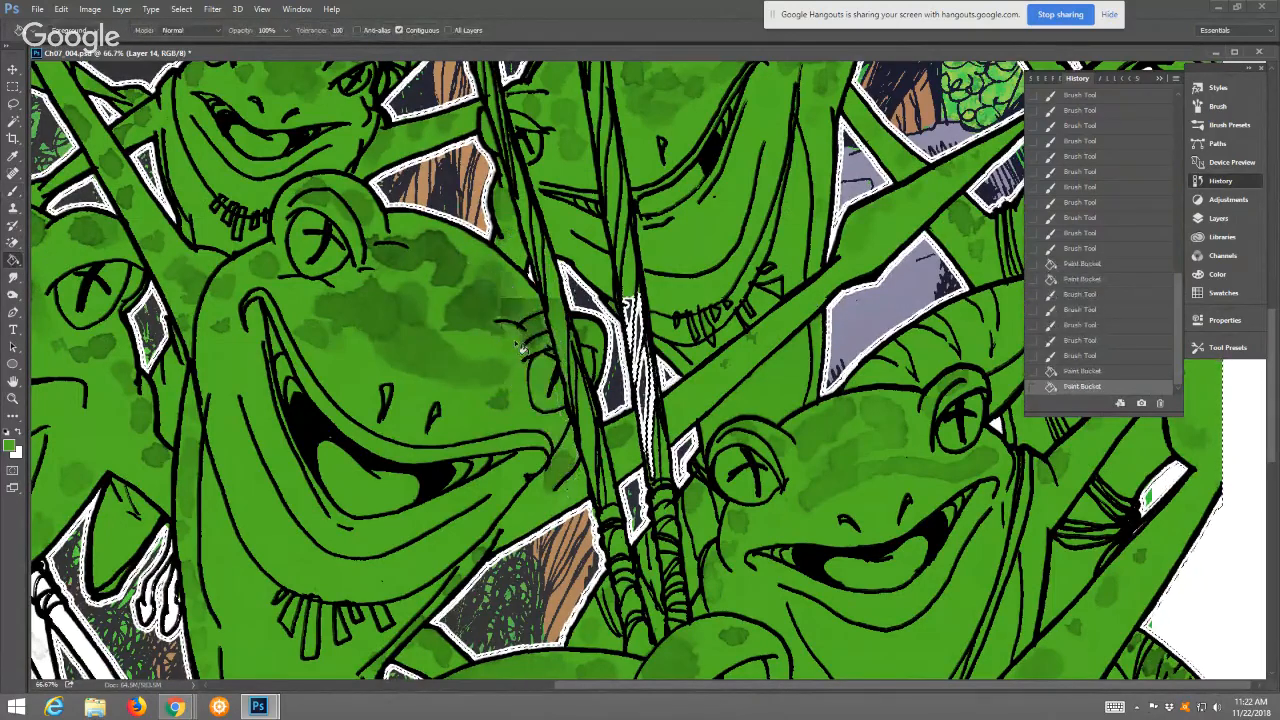
left_click(513, 363)
Bucket-fill the white of the banded spear and the limbs below the panel border green, and collapse the History panel
mouse_move(360, 362)
left_mouse_down()
mouse_move(352, 352)
mouse_move(369, 332)
mouse_move(416, 457)
left_mouse_up()
left_click_drag(482, 203, 481, 400)
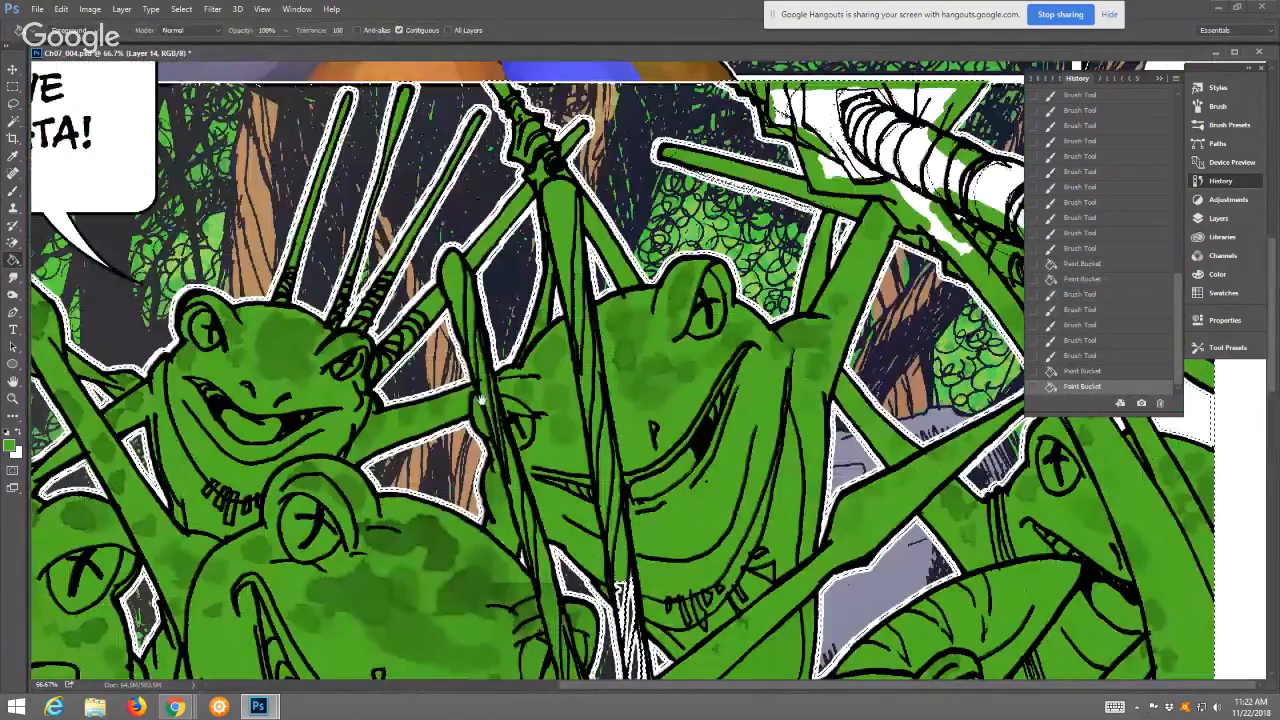
left_click(930, 150)
left_click(967, 155)
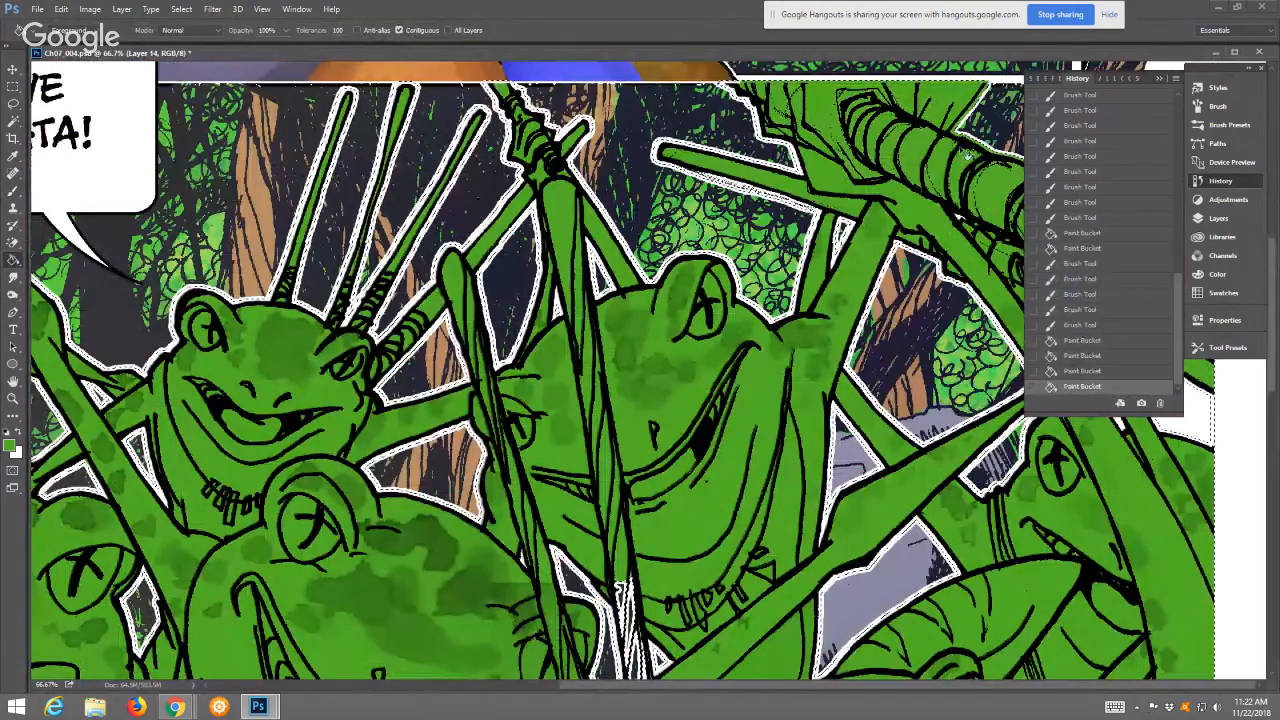
left_click(1159, 79)
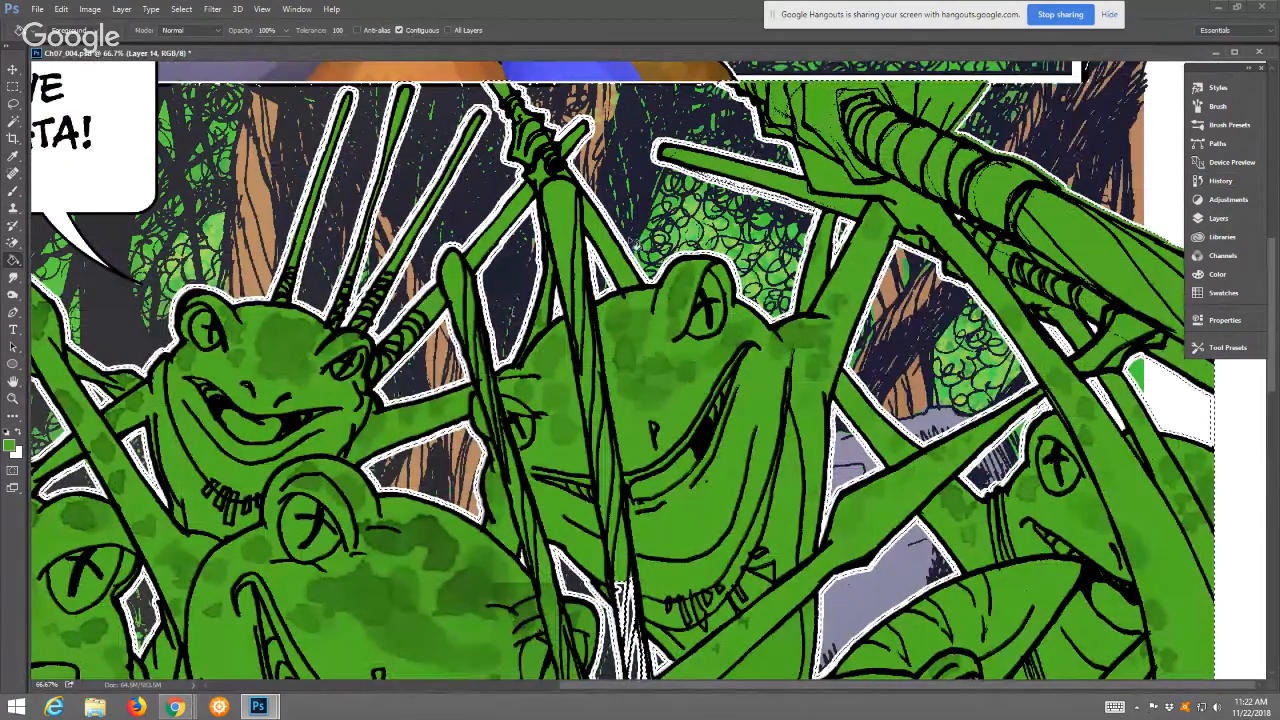
Show the brush settings and brush green onto the upper end of the white limb in the foliage gap between the frogs
key("z")
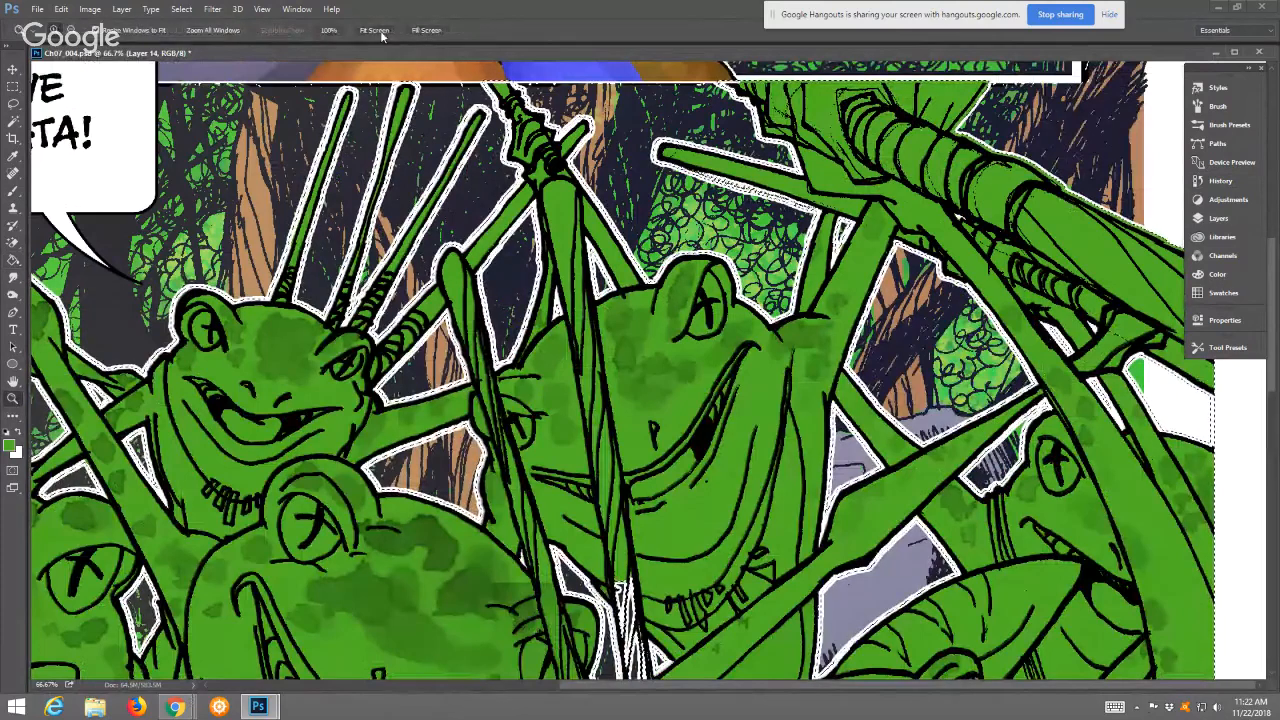
left_click(380, 33)
left_click(283, 432)
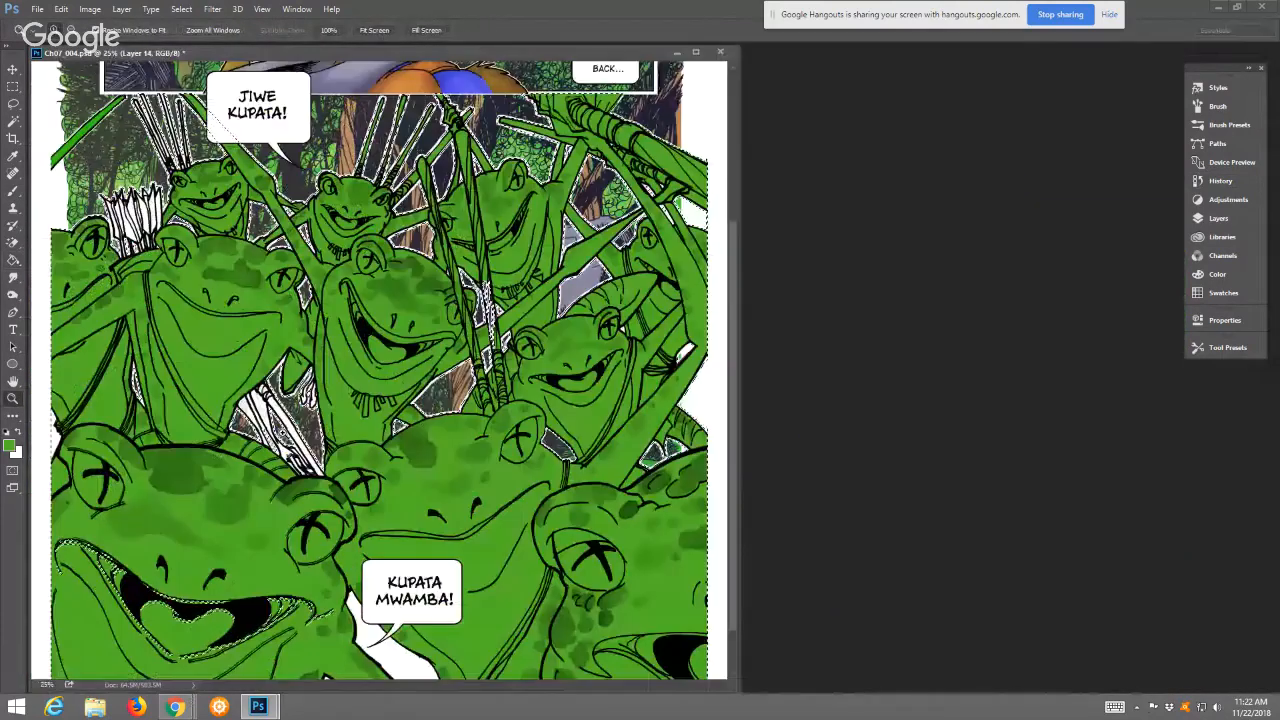
left_click(276, 422)
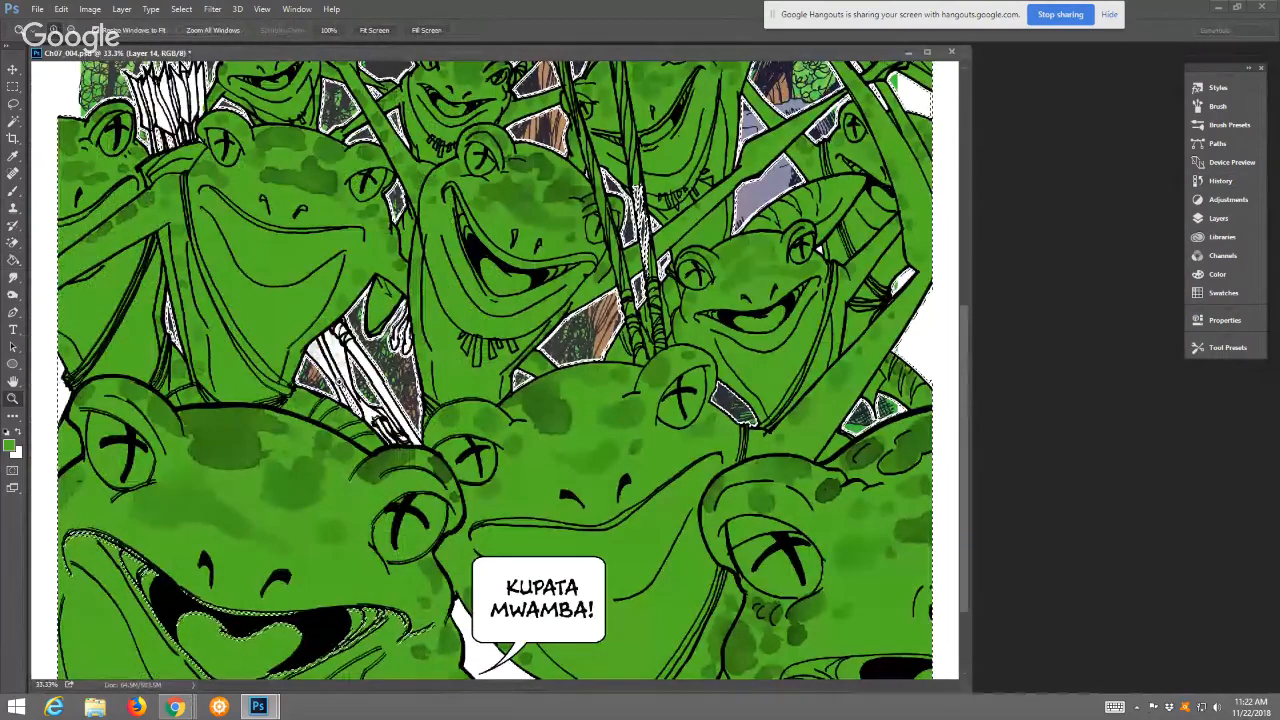
left_click(436, 380)
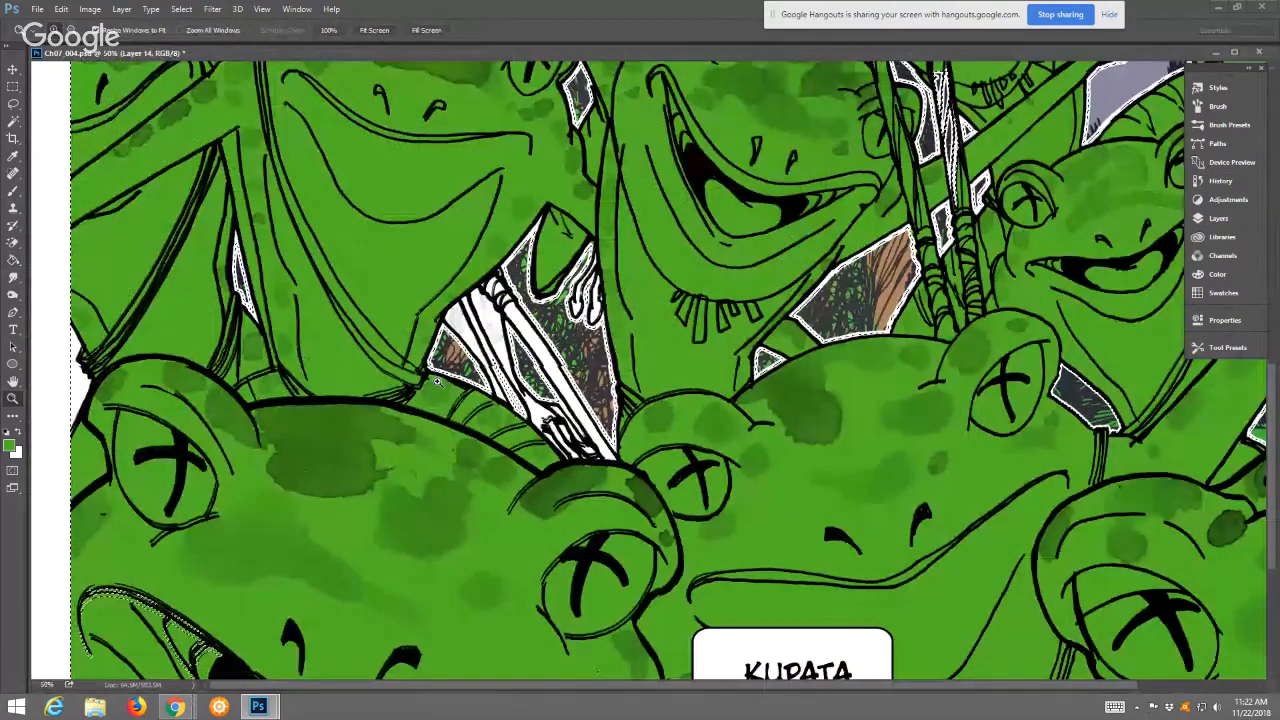
key("F5")
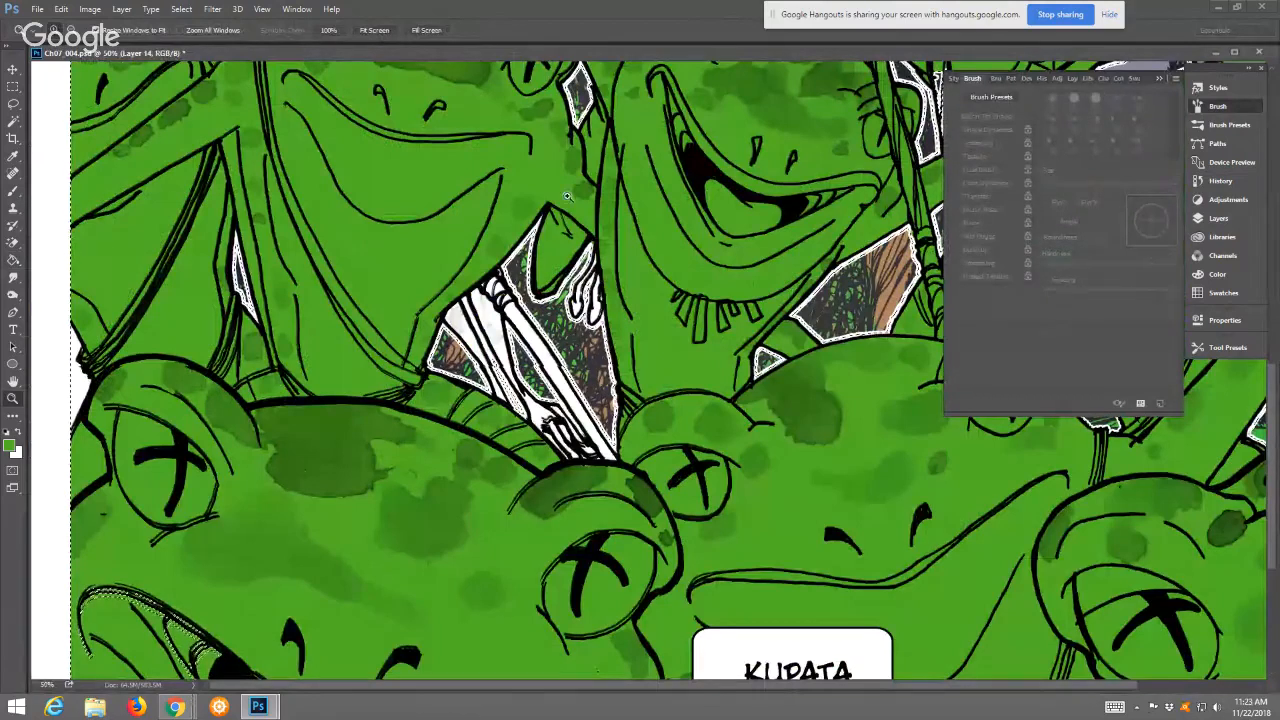
key("b")
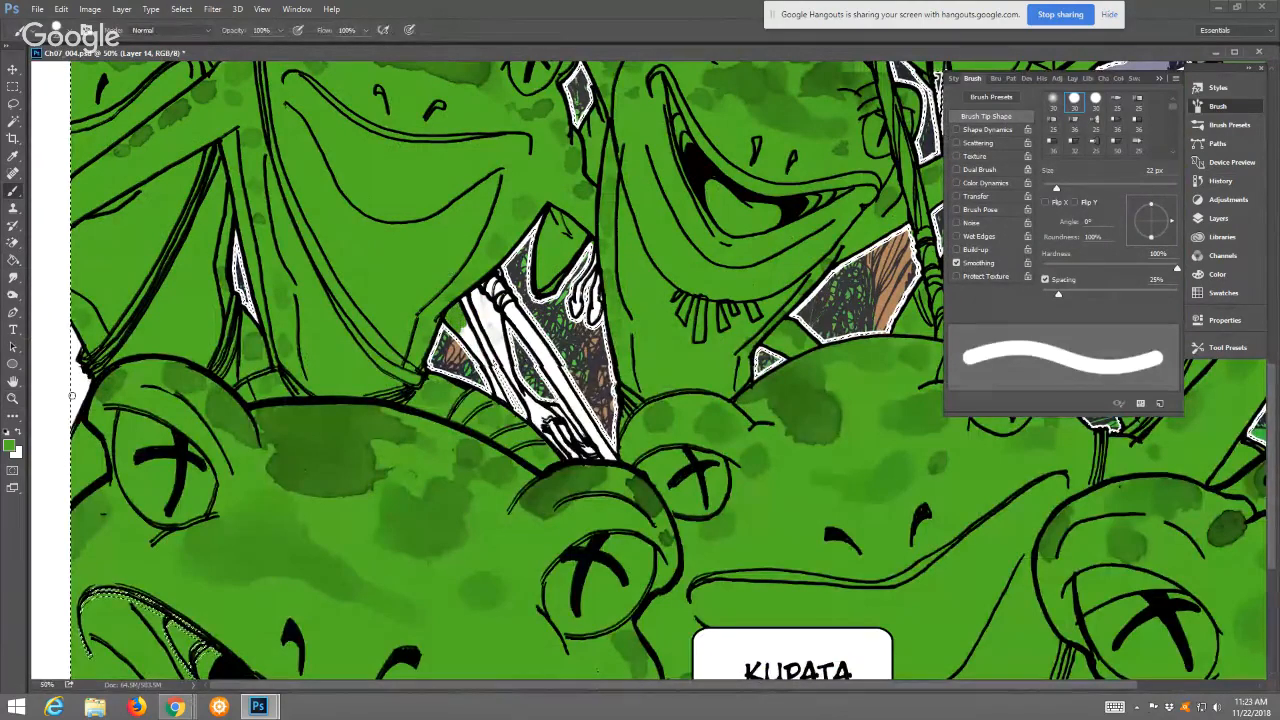
Paint the rest of the narrow white strip beside the small triangular foliage gap green
left_click(13, 398)
left_click(530, 354)
left_click(530, 354)
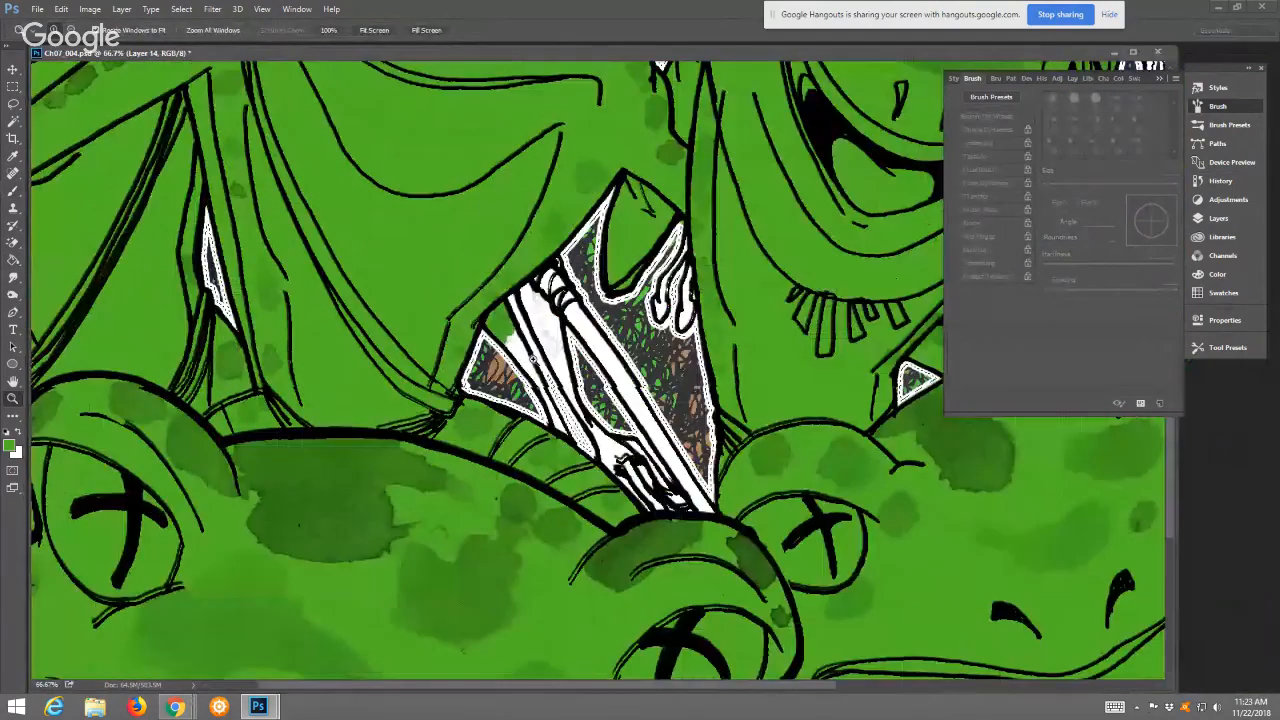
left_click(570, 389)
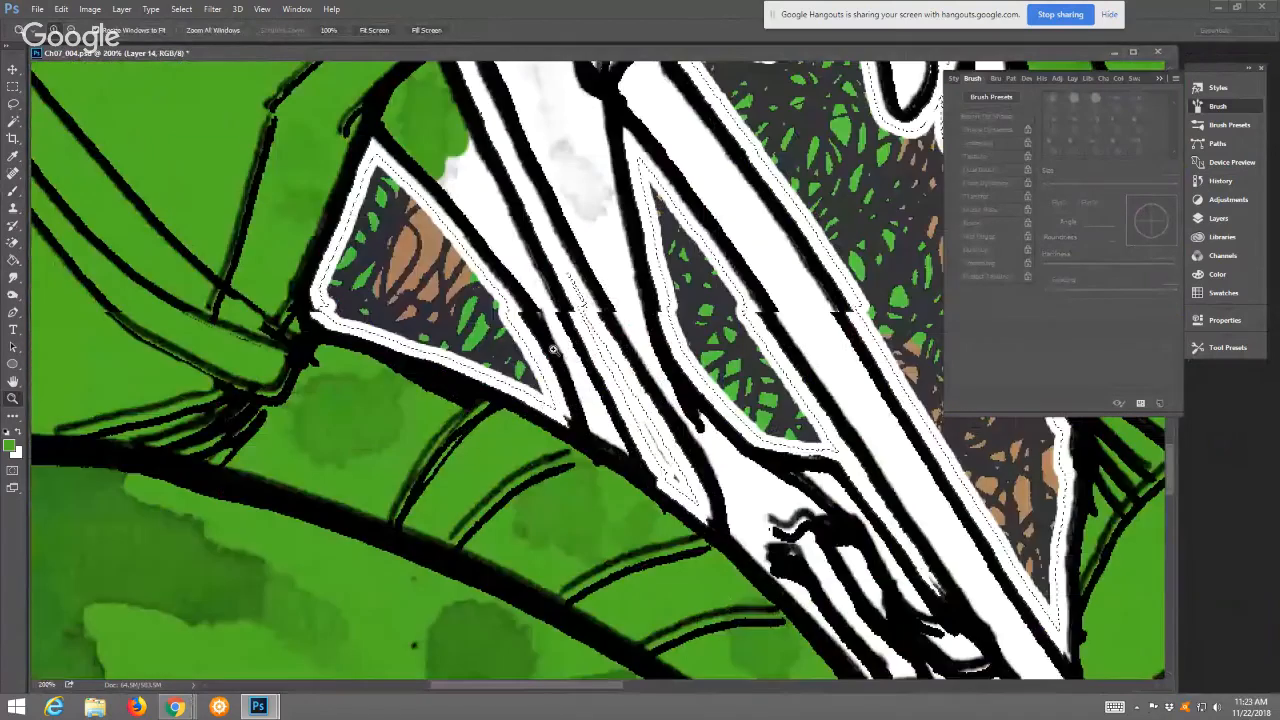
left_click(13, 195)
mouse_move(524, 171)
left_mouse_down()
mouse_move(467, 193)
mouse_move(472, 203)
mouse_move(450, 148)
mouse_move(471, 180)
mouse_move(457, 140)
mouse_move(497, 226)
mouse_move(478, 175)
left_mouse_up()
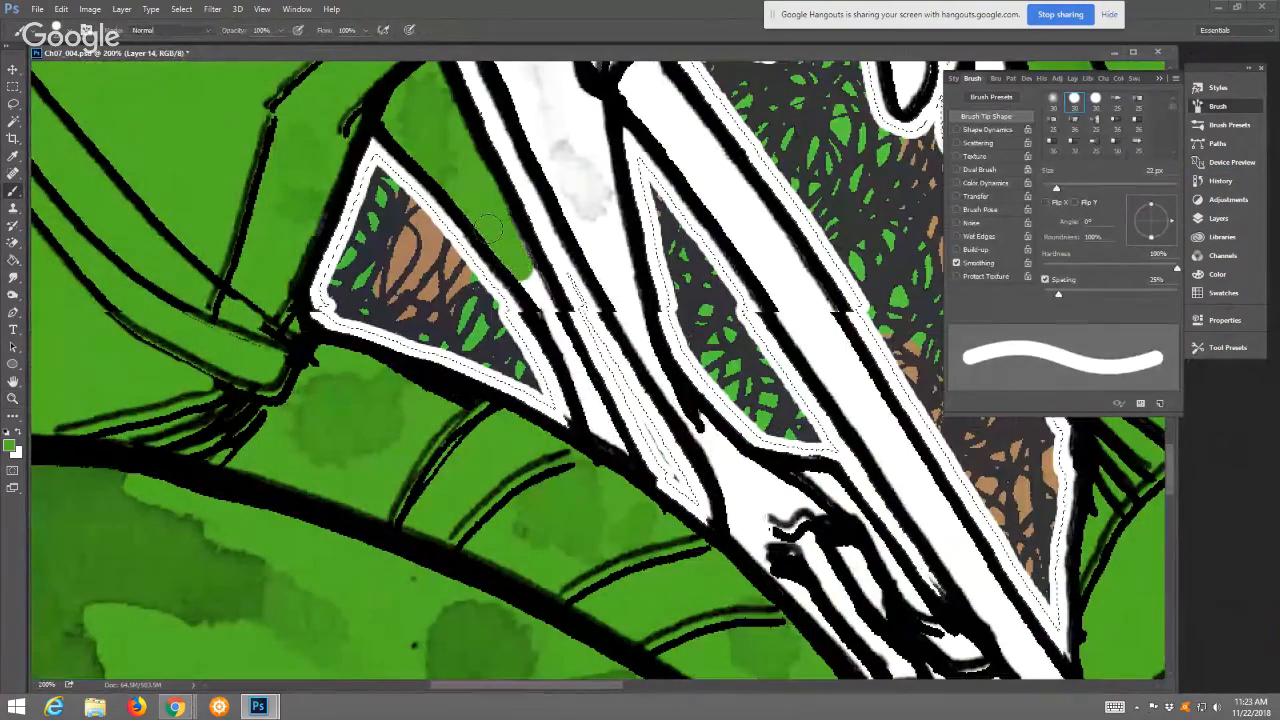
left_click_drag(559, 343, 616, 452)
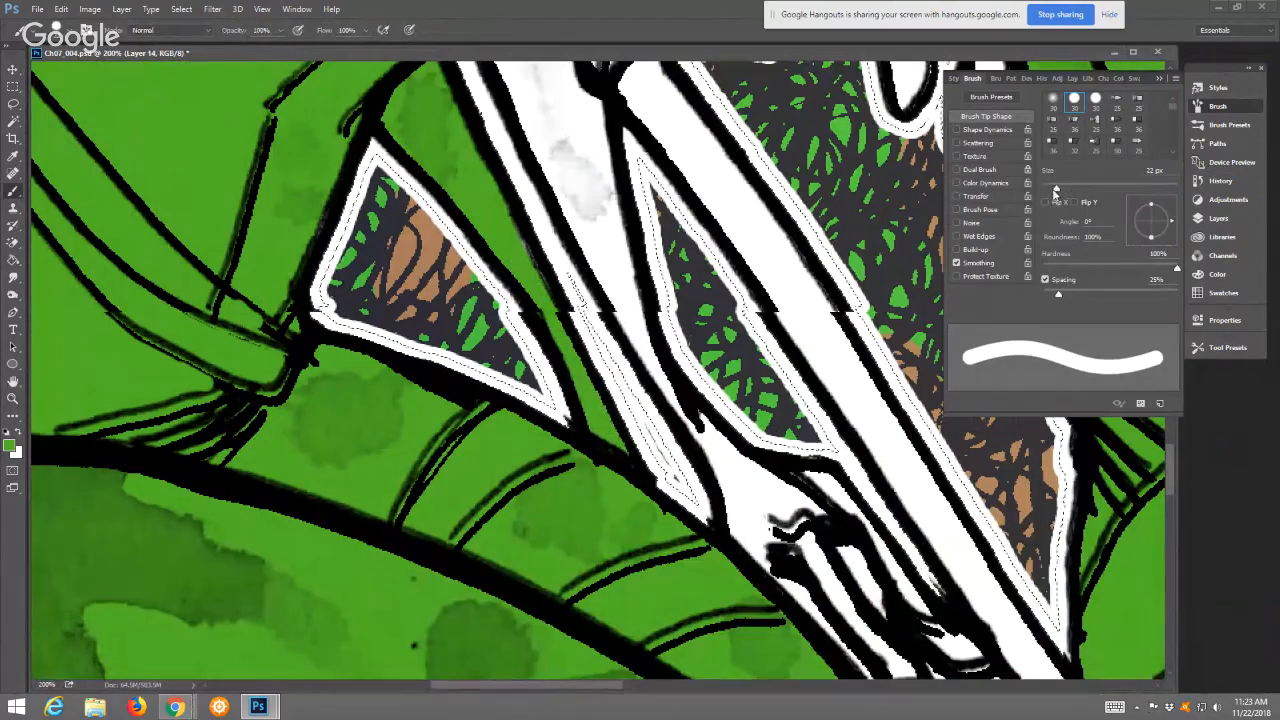
Reduce the brush size to 18 px and 15 px while painting the hand, its fingers and the pole's lower end green
left_click_drag(1055, 190, 1053, 188)
mouse_move(702, 425)
left_mouse_down()
mouse_move(727, 465)
mouse_move(716, 442)
mouse_move(838, 497)
mouse_move(760, 527)
mouse_move(751, 483)
mouse_move(769, 507)
mouse_move(739, 505)
mouse_move(760, 538)
left_mouse_up()
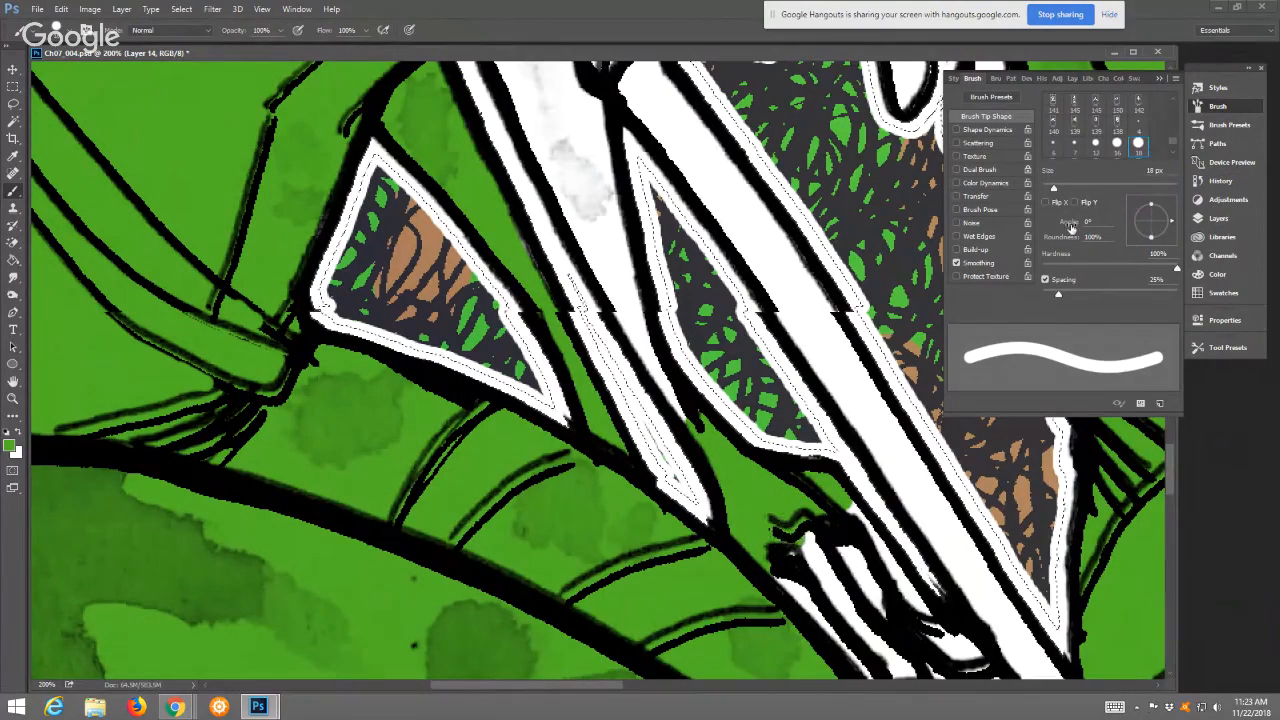
left_click(1053, 189)
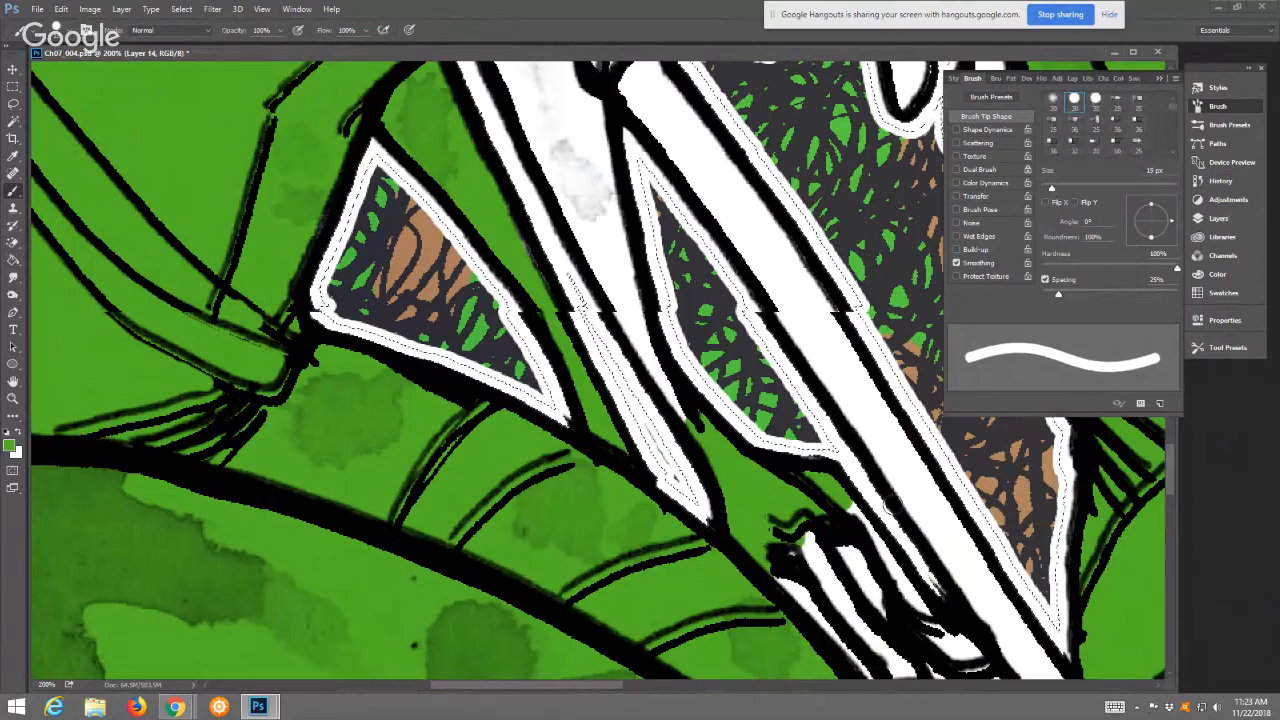
left_click_drag(810, 527, 860, 628)
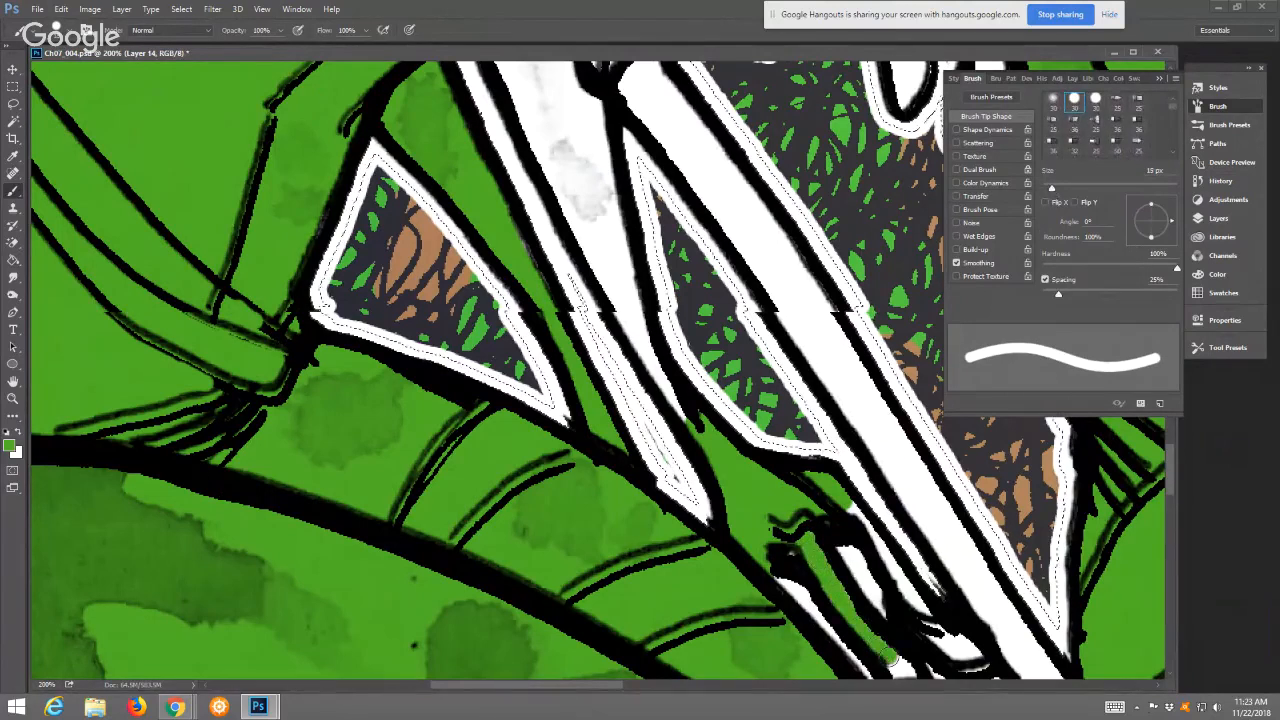
left_click_drag(878, 550, 823, 435)
left_click_drag(843, 541, 848, 546)
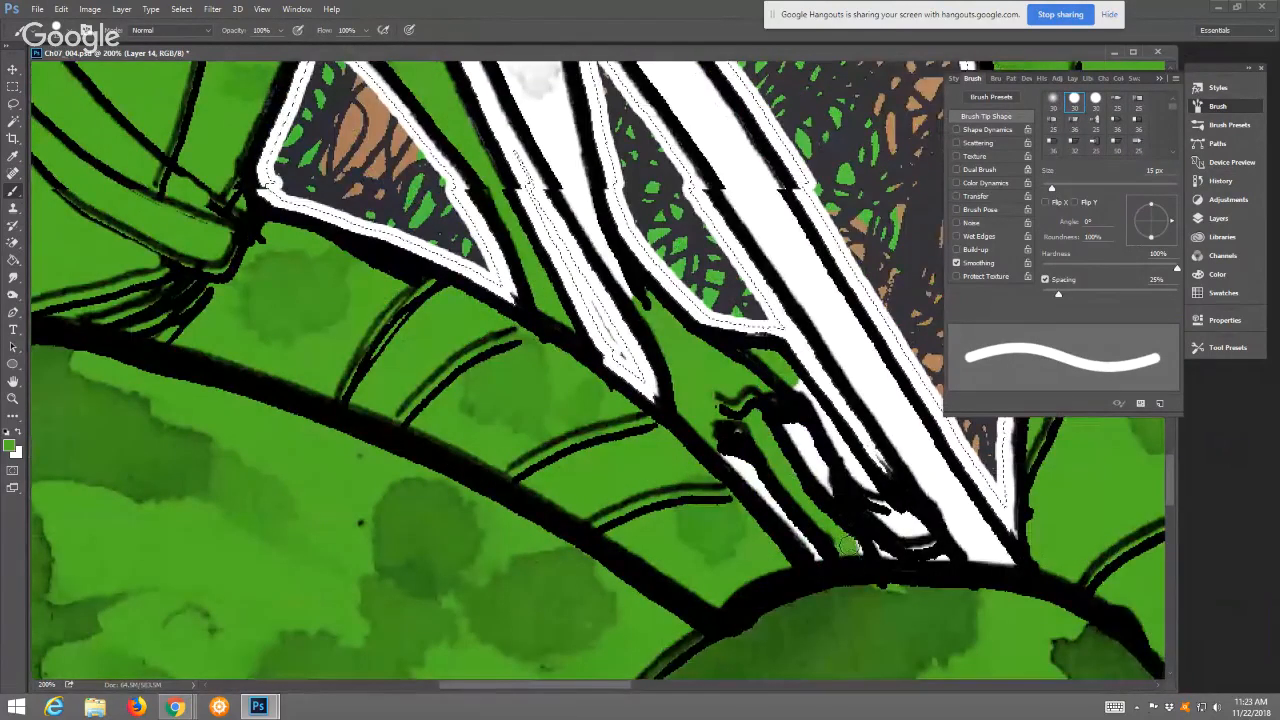
mouse_move(793, 389)
left_mouse_down()
mouse_move(898, 525)
mouse_move(889, 506)
mouse_move(929, 541)
mouse_move(917, 466)
mouse_move(873, 407)
mouse_move(972, 566)
mouse_move(899, 425)
mouse_move(973, 540)
left_mouse_up()
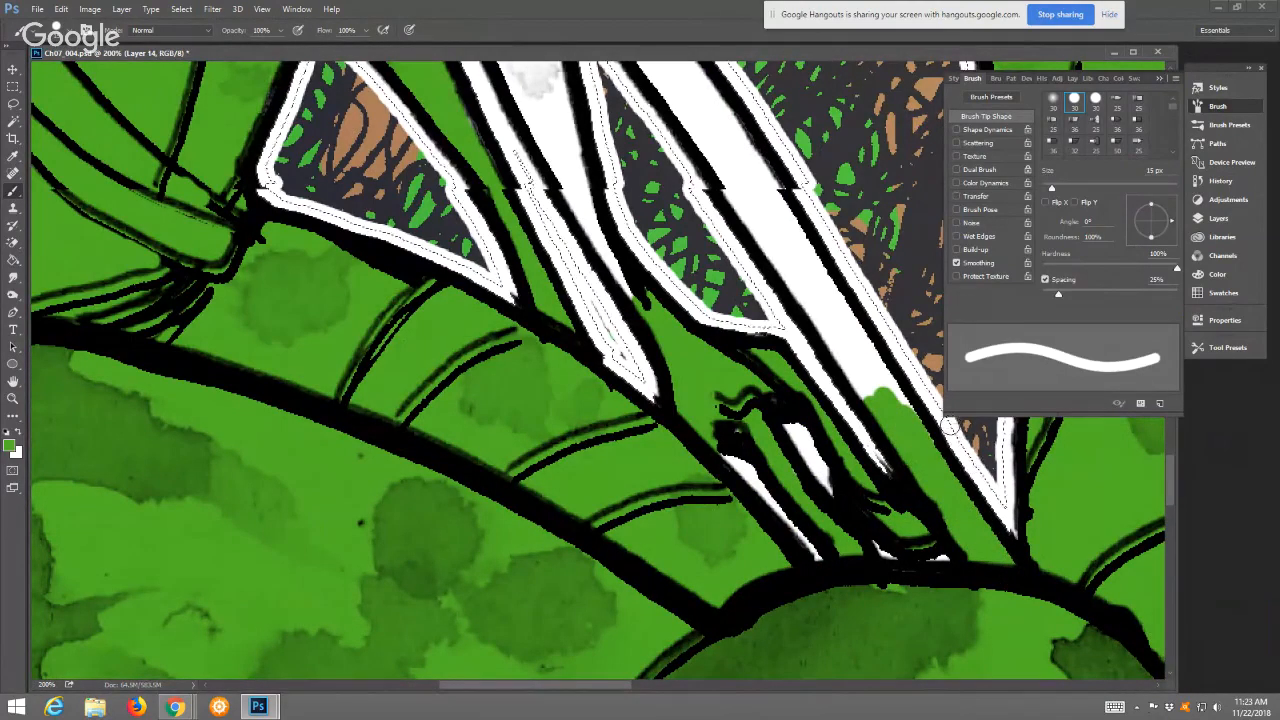
Paint the remaining white of the tapering limb and the wrapped binding at the pole's upper end green
left_click_drag(930, 400, 1020, 700)
mouse_move(541, 195)
left_mouse_down()
mouse_move(605, 400)
mouse_move(679, 548)
left_mouse_up()
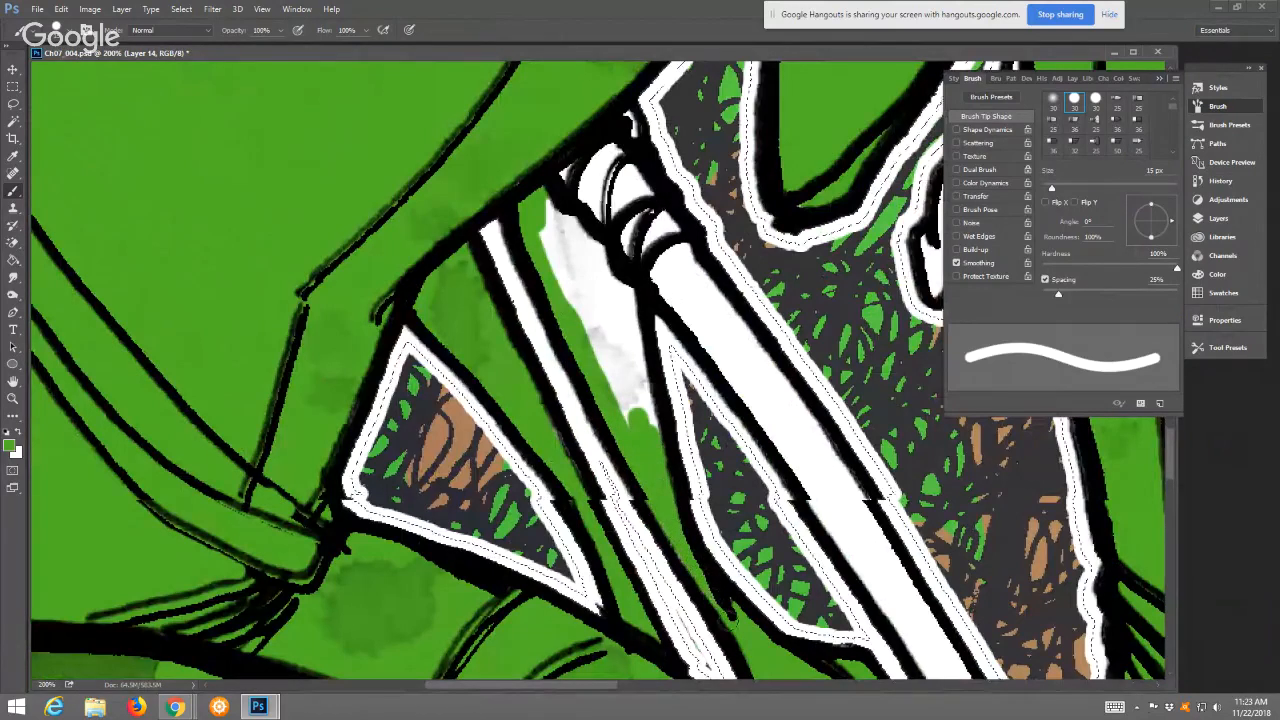
mouse_move(650, 435)
left_mouse_down()
mouse_move(625, 284)
mouse_move(623, 298)
mouse_move(564, 169)
mouse_move(542, 216)
mouse_move(616, 415)
mouse_move(604, 354)
mouse_move(620, 362)
mouse_move(581, 188)
mouse_move(620, 160)
mouse_move(622, 121)
mouse_move(641, 209)
mouse_move(636, 185)
mouse_move(675, 237)
mouse_move(678, 260)
mouse_move(612, 183)
mouse_move(643, 268)
mouse_move(764, 404)
left_mouse_up()
Paint the white shaft of the pole green from the binding down to its already colored lower end
left_click_drag(806, 470, 716, 357)
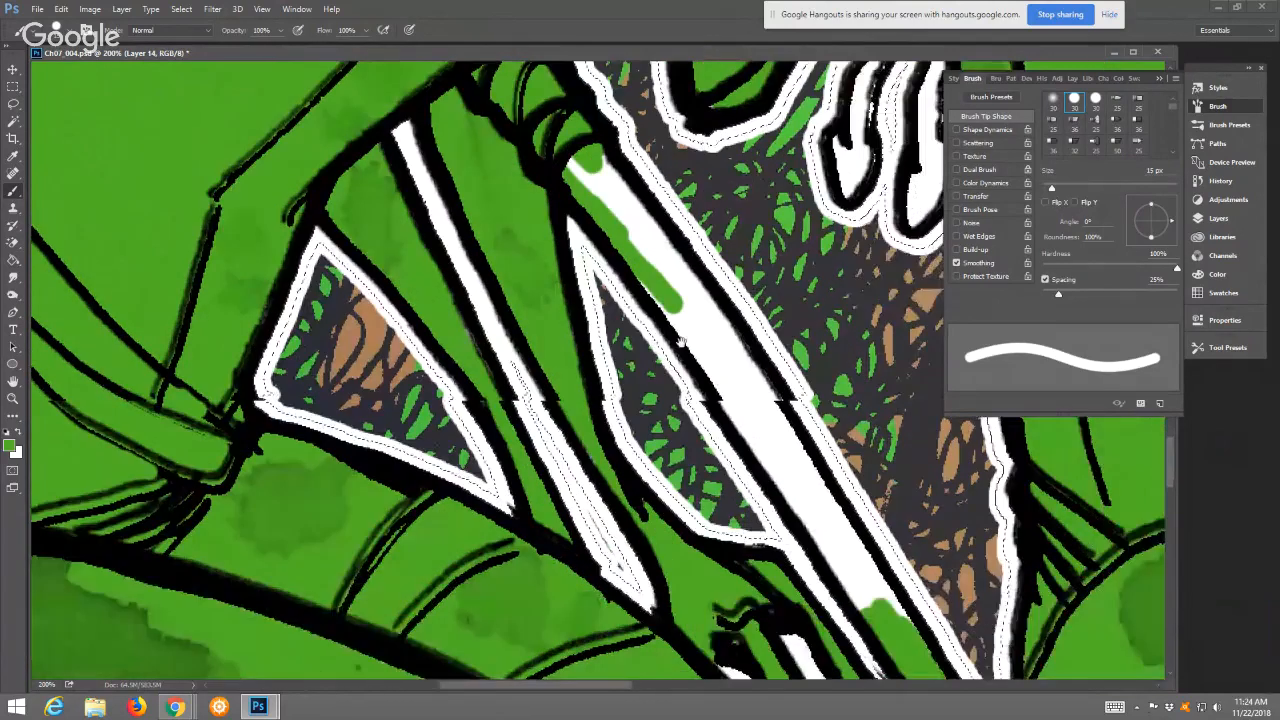
mouse_move(648, 288)
left_mouse_down()
mouse_move(864, 602)
mouse_move(833, 527)
mouse_move(901, 617)
left_mouse_up()
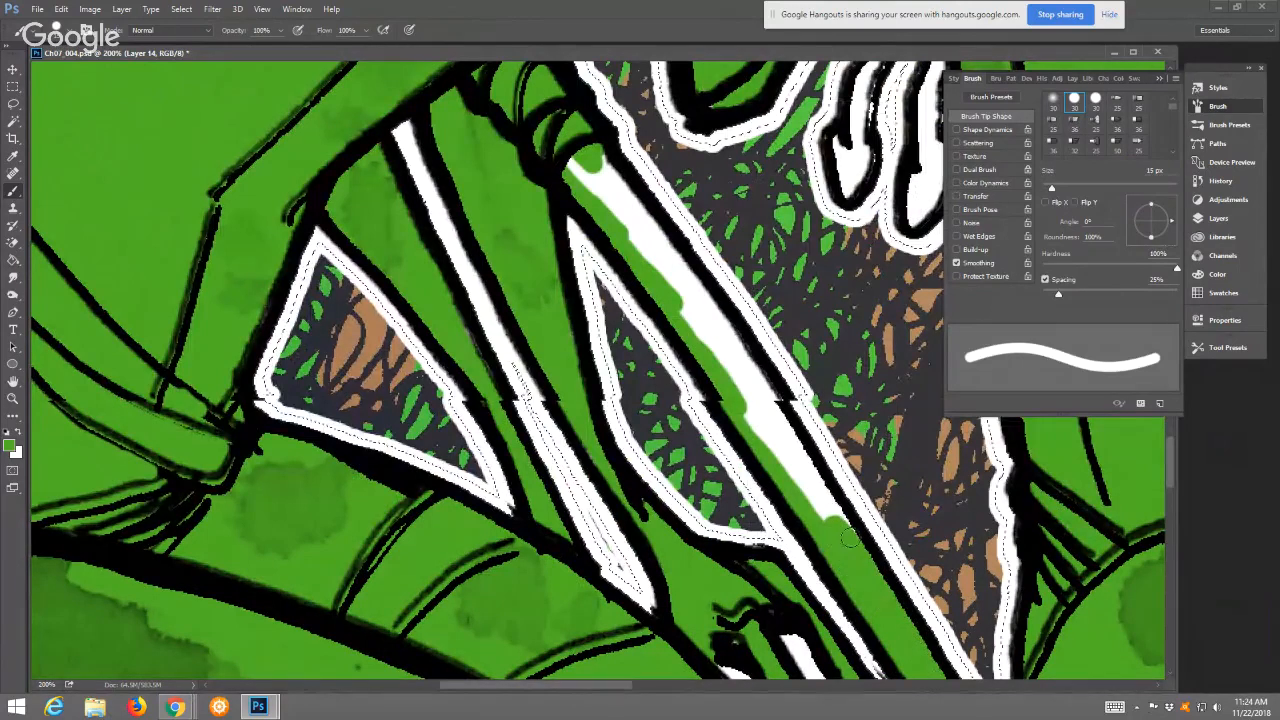
mouse_move(849, 538)
left_mouse_down()
mouse_move(652, 220)
mouse_move(637, 212)
mouse_move(675, 265)
mouse_move(575, 165)
mouse_move(745, 385)
left_mouse_up()
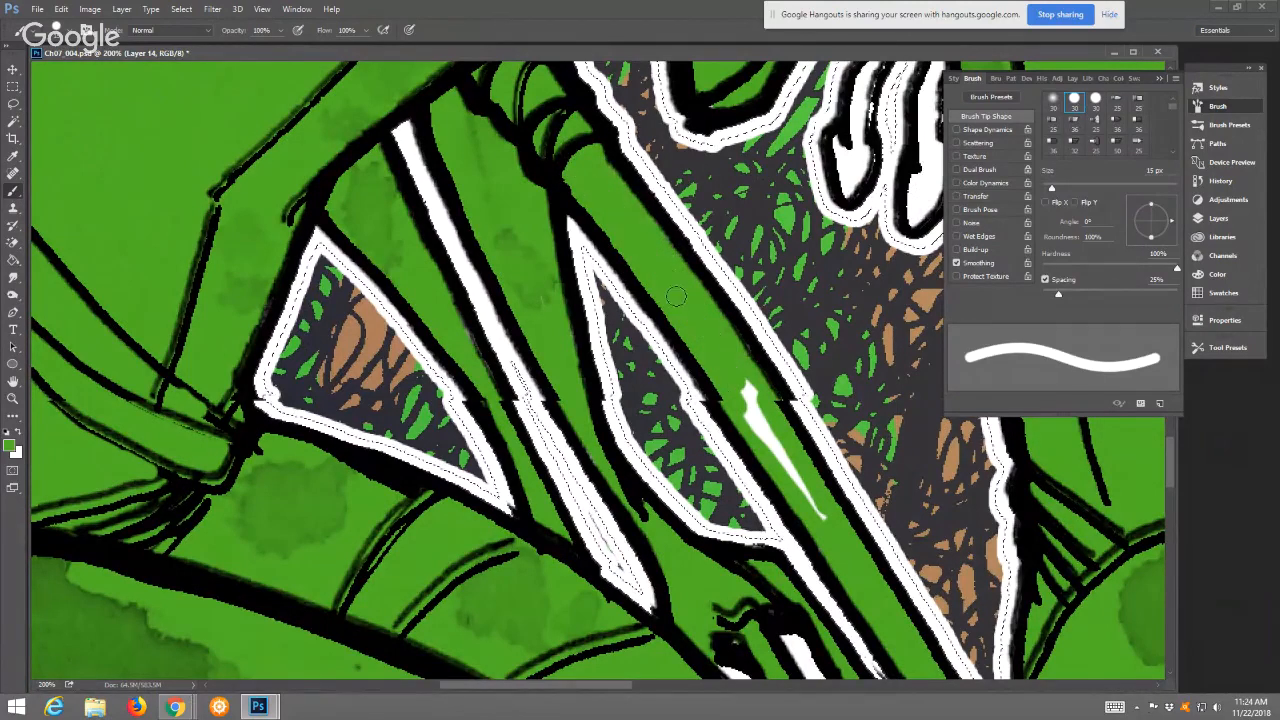
Paint the white interiors of the two hanging fingers beside the foliage gap green
mouse_move(676, 297)
left_mouse_down()
mouse_move(828, 532)
mouse_move(792, 459)
mouse_move(693, 487)
mouse_move(667, 531)
left_mouse_up()
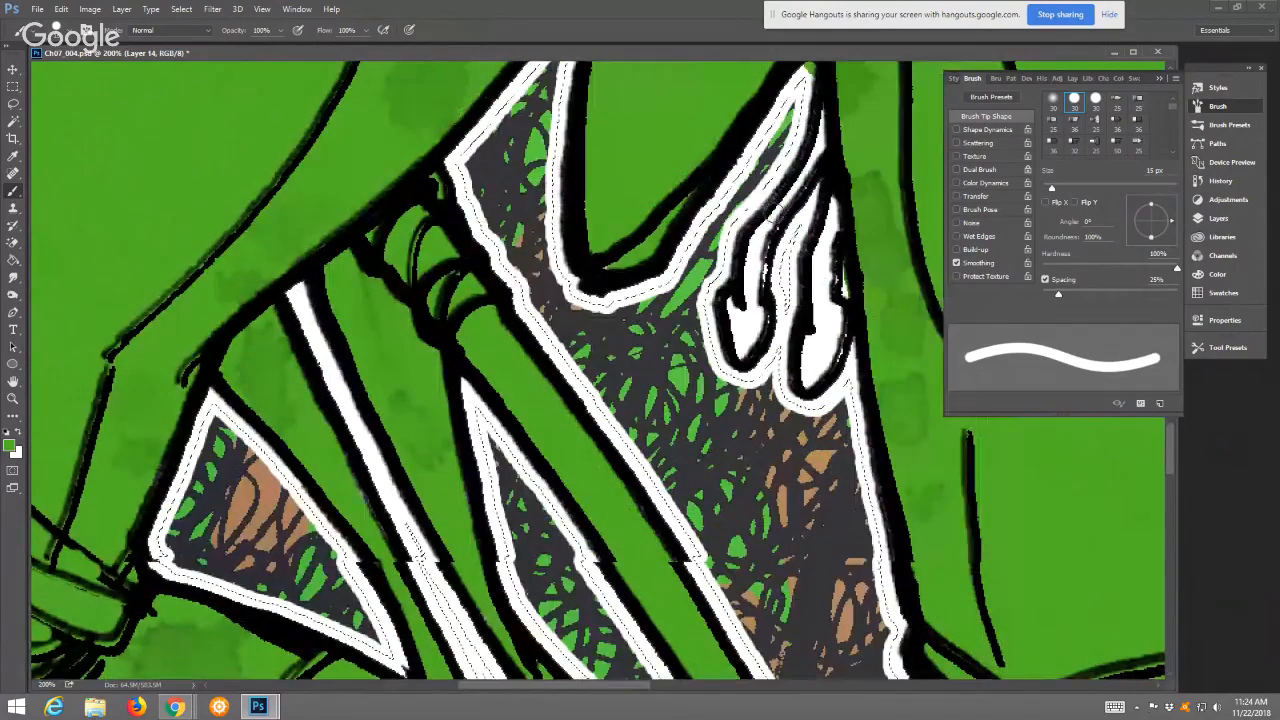
left_click_drag(815, 108, 762, 232)
mouse_move(832, 198)
left_mouse_down()
mouse_move(825, 280)
mouse_move(830, 258)
left_mouse_up()
mouse_move(825, 315)
left_mouse_down()
mouse_move(832, 345)
mouse_move(815, 372)
mouse_move(812, 348)
left_mouse_up()
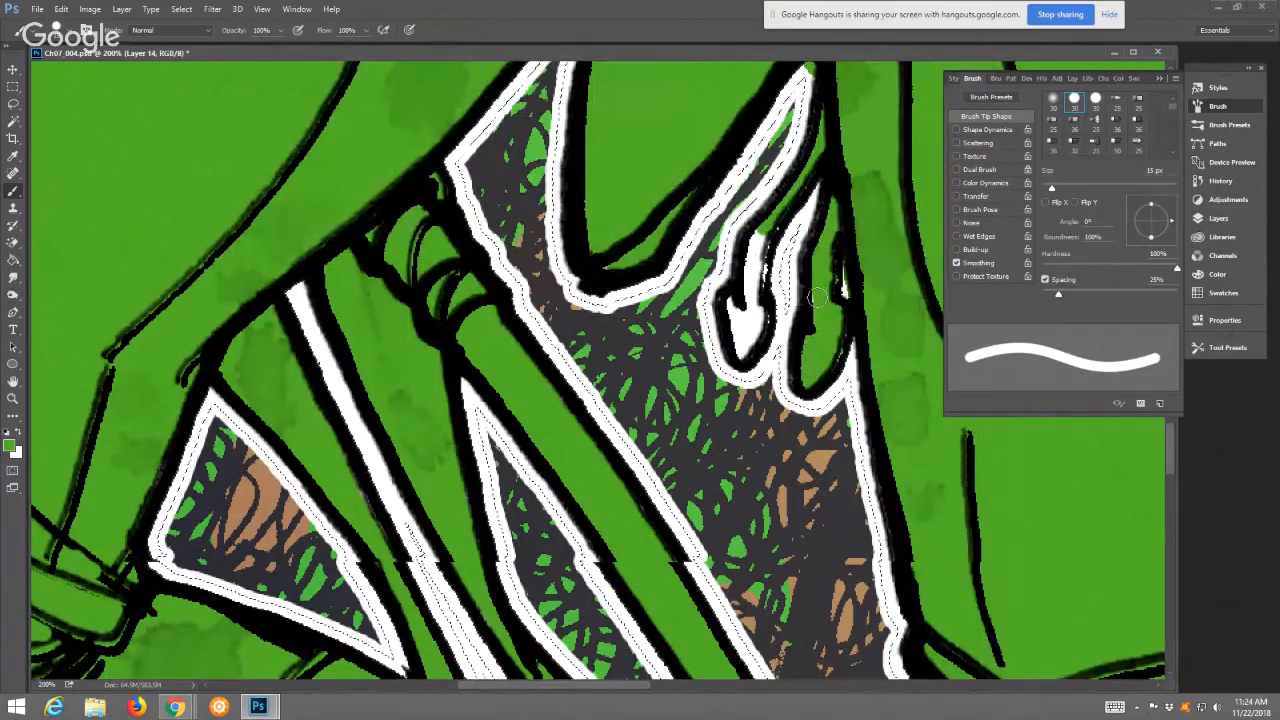
left_click_drag(768, 222, 752, 266)
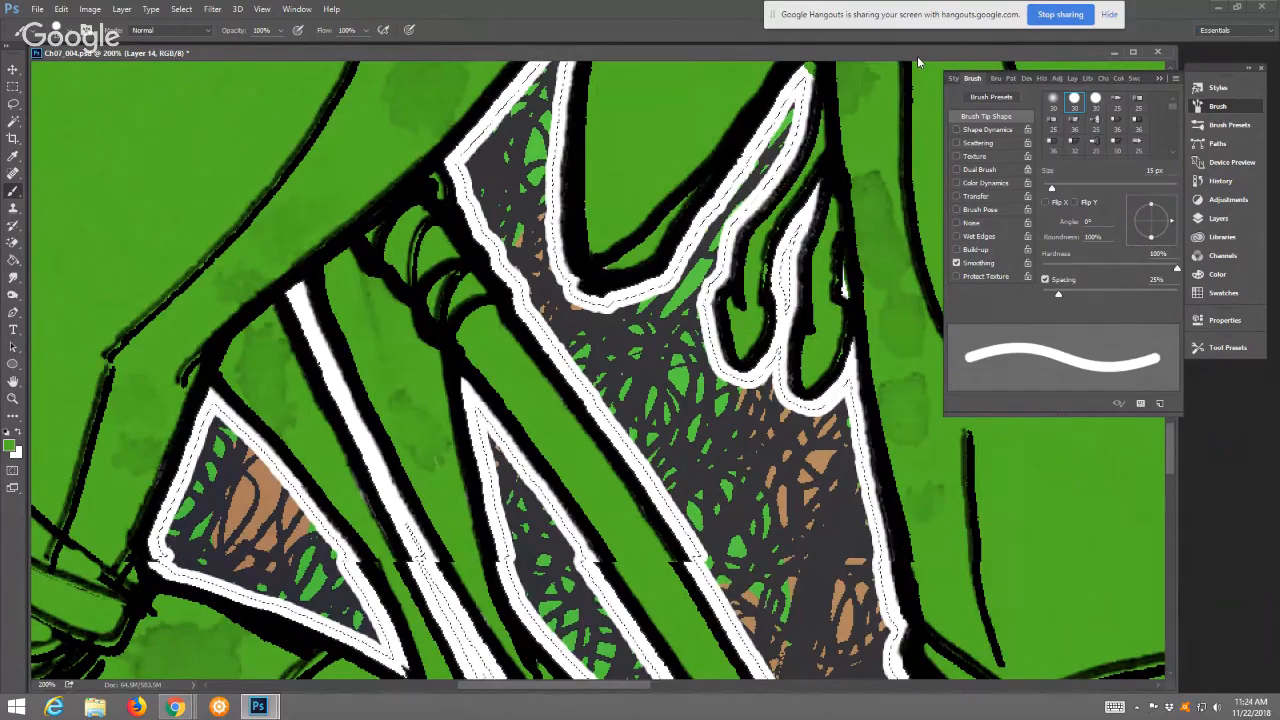
left_click_drag(607, 188, 567, 298)
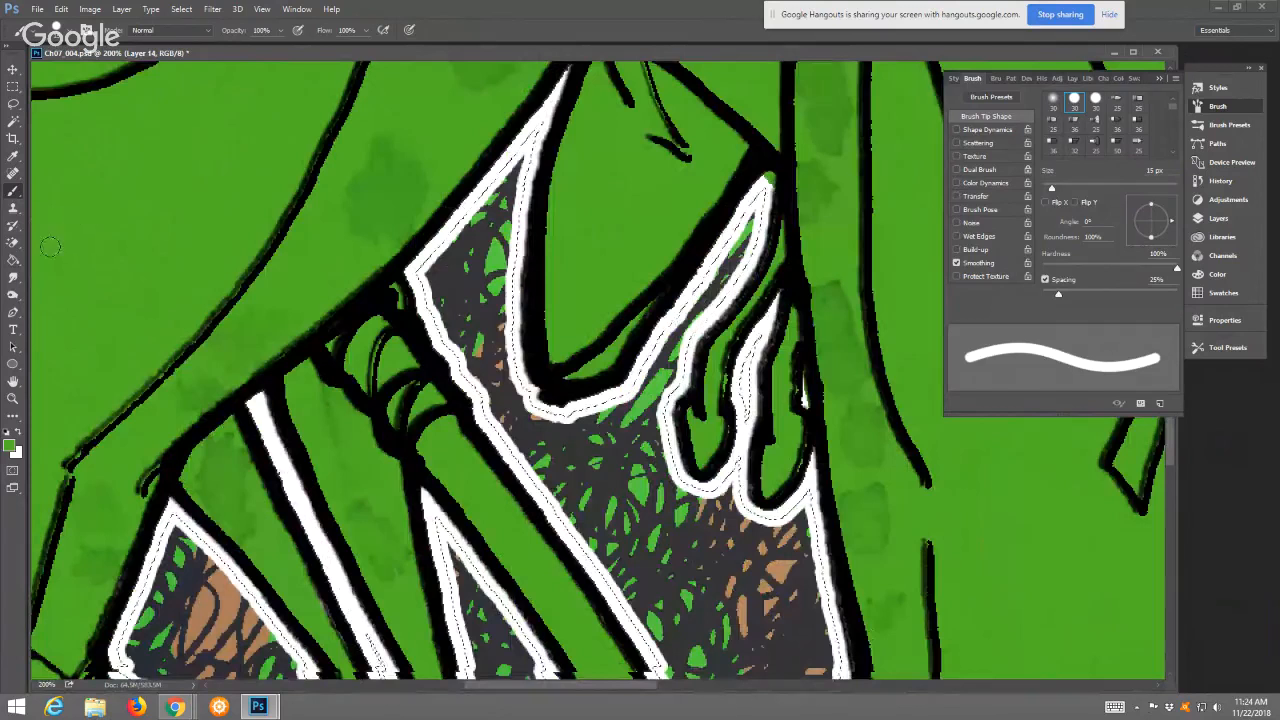
left_click(13, 243)
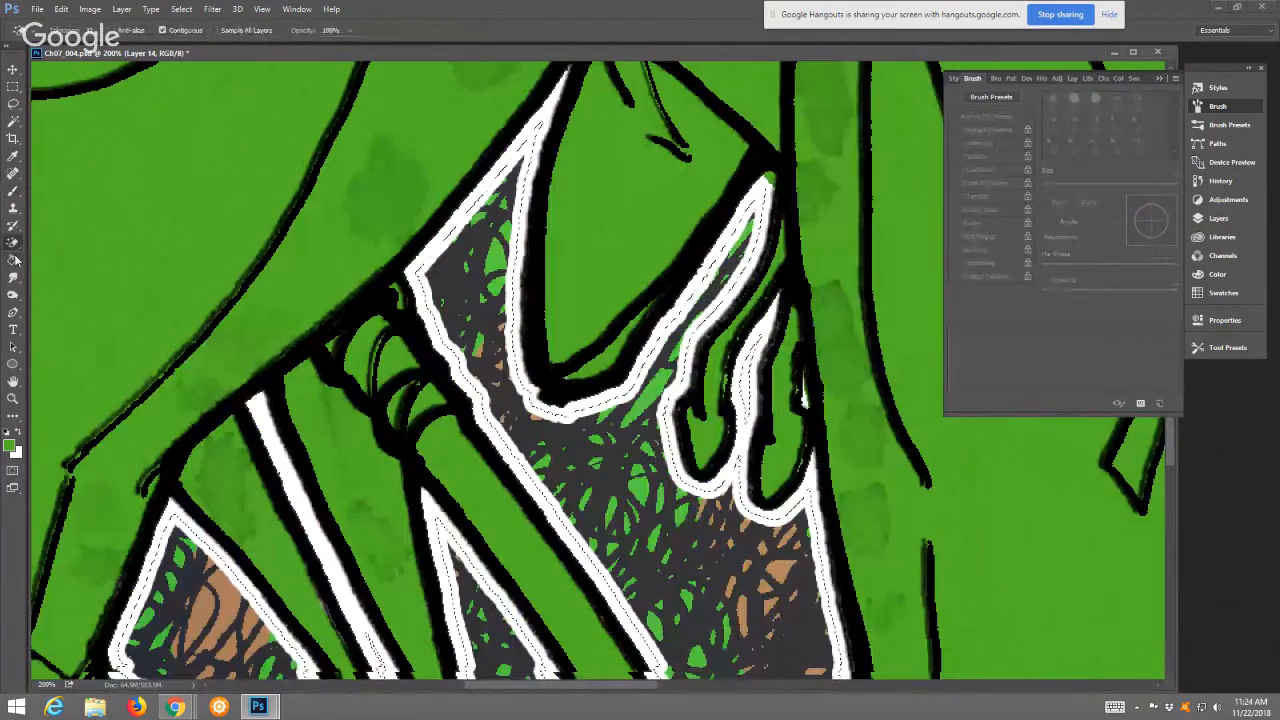
left_click(13, 243)
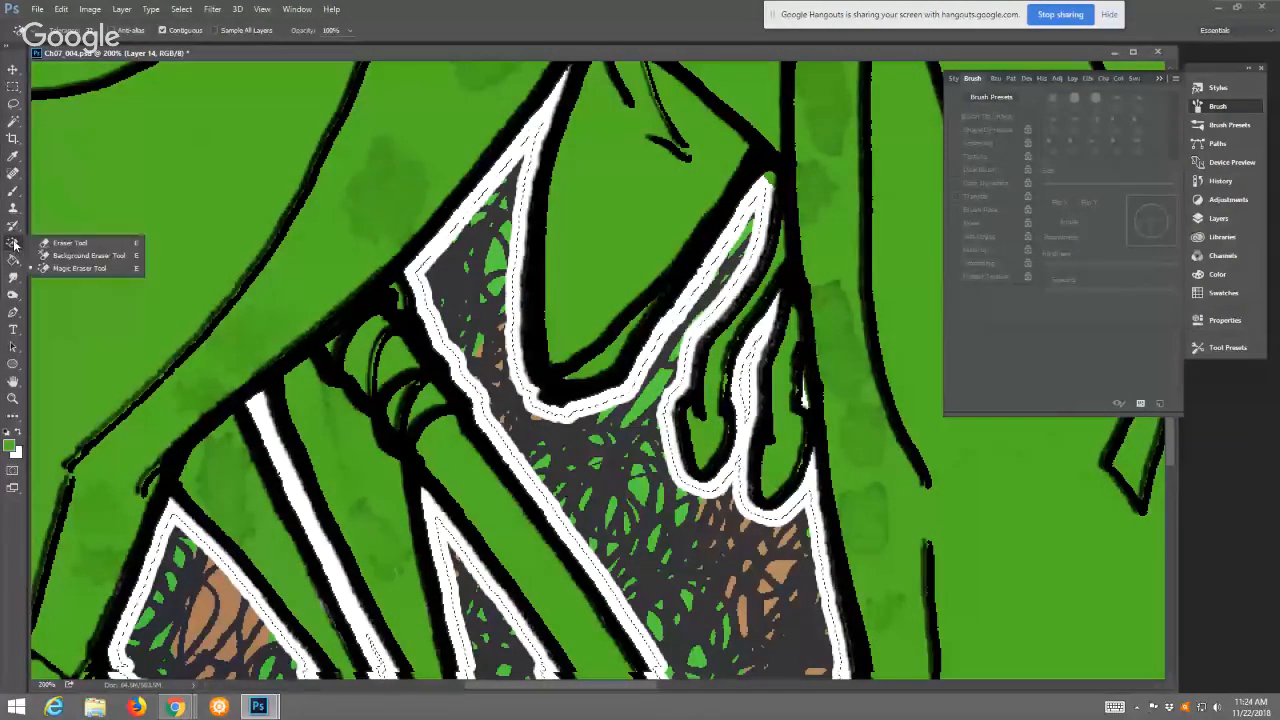
left_click(110, 244)
left_click(1074, 101)
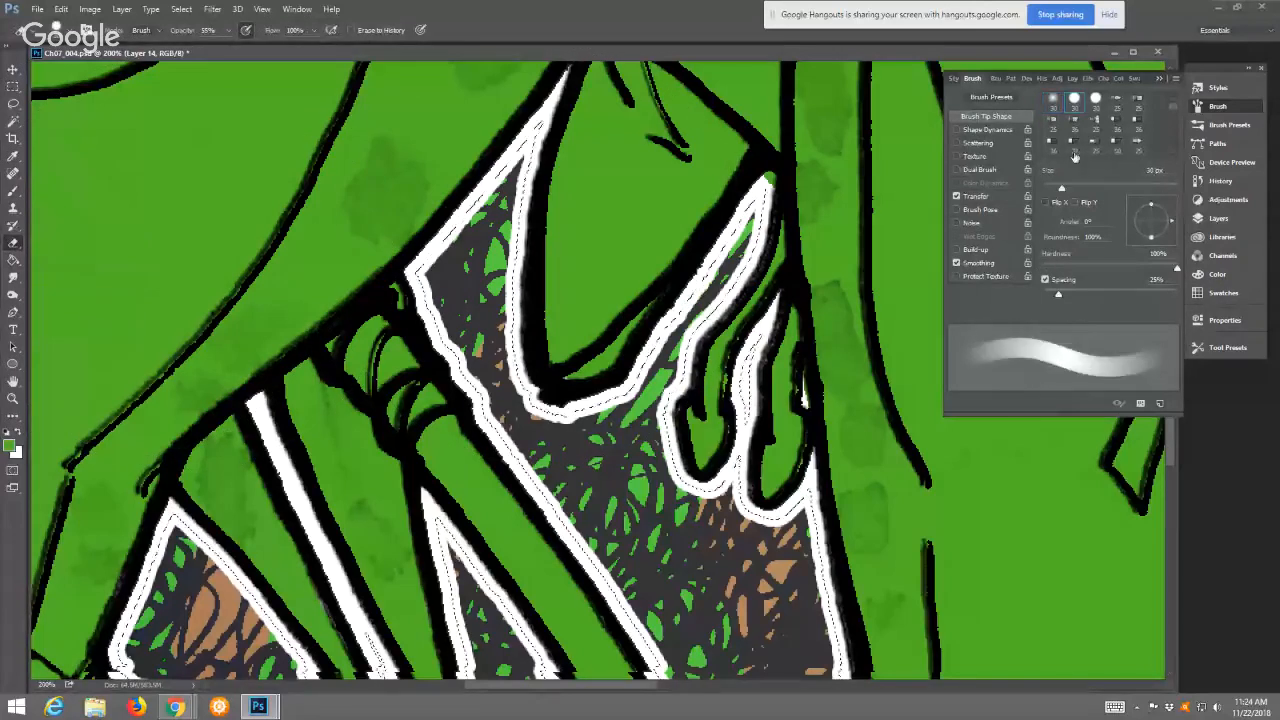
left_click_drag(1058, 188, 1052, 188)
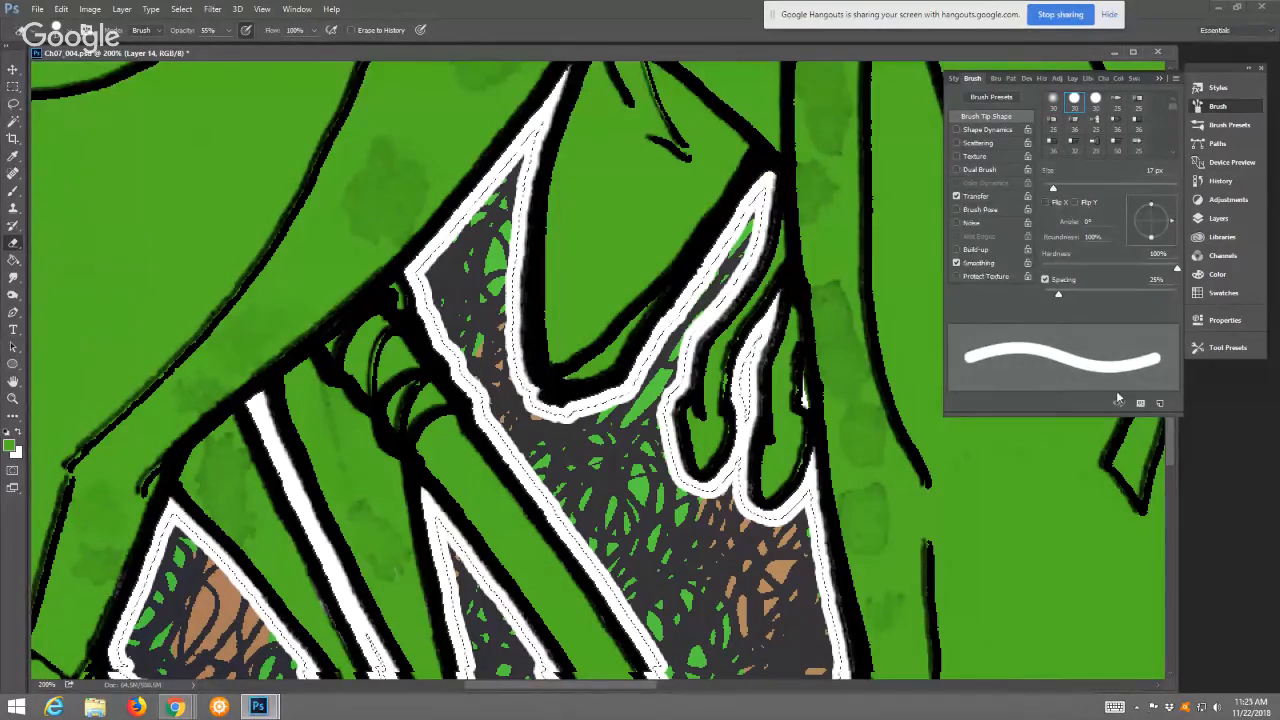
left_click(13, 192)
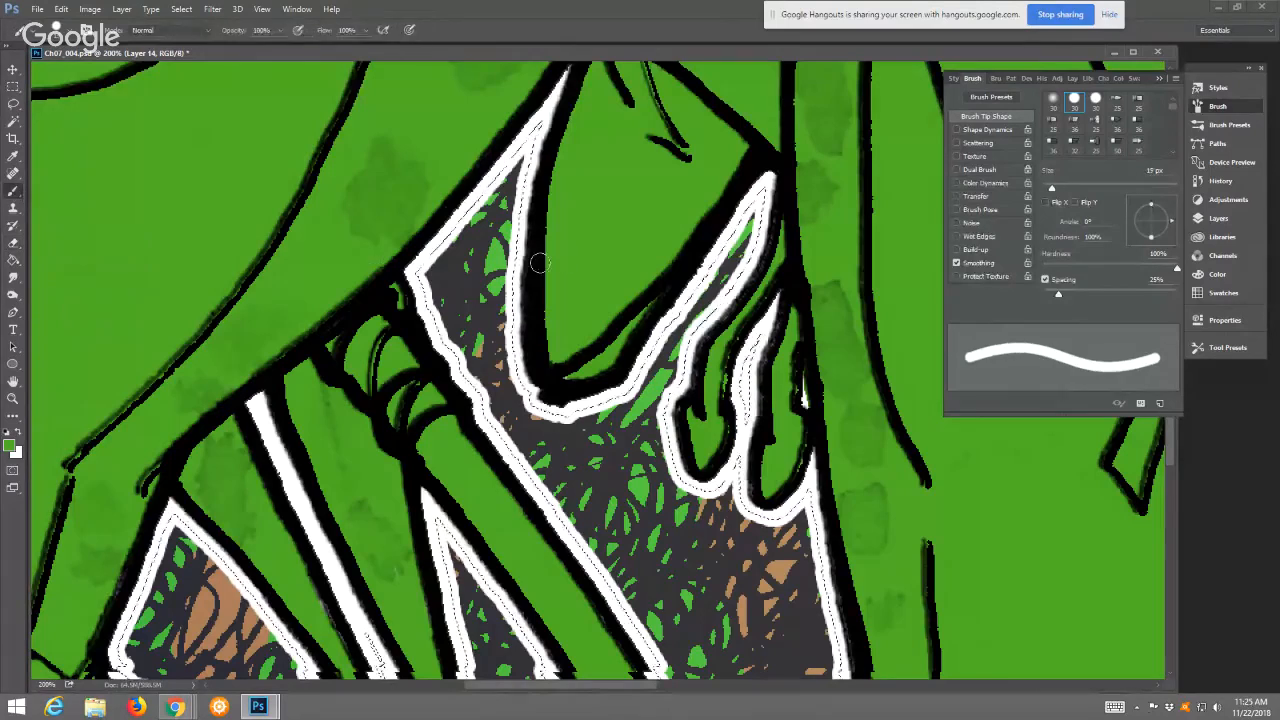
Paint the lower ends of the white shafts behind the small frog's head green, including the gaps in their dark binding
left_click_drag(537, 305, 594, 642)
left_click_drag(609, 494, 574, 646)
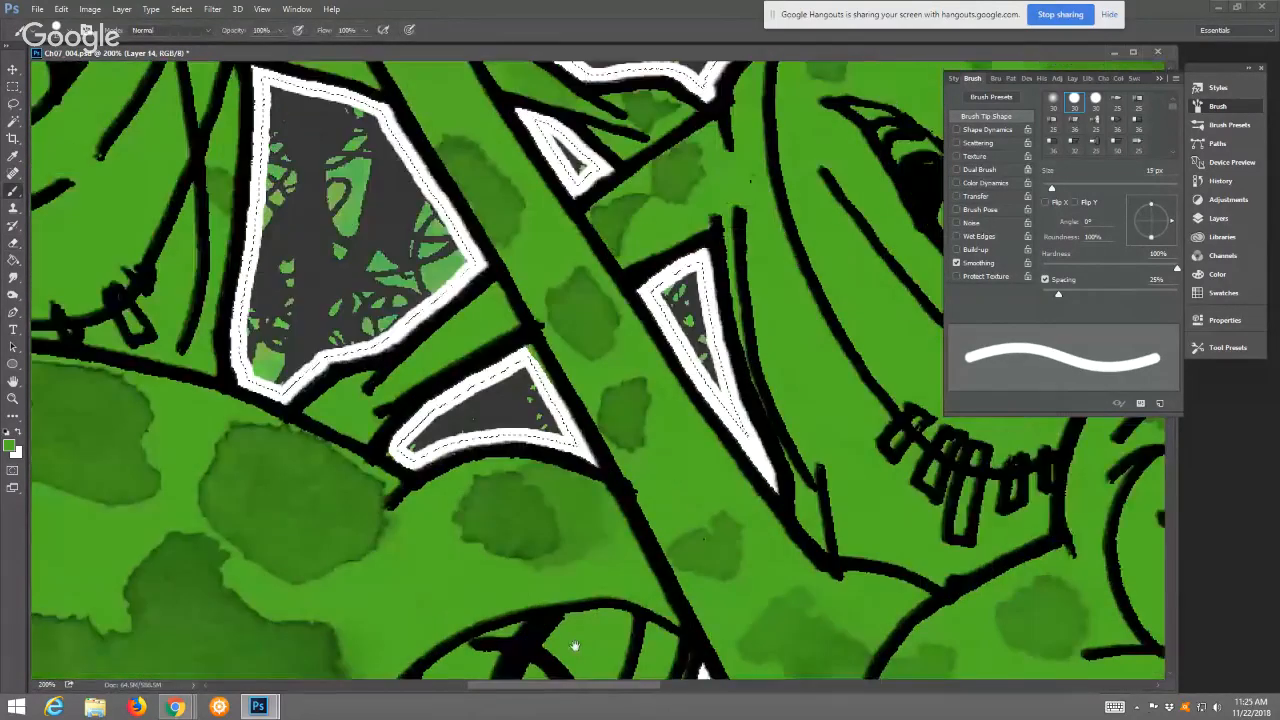
left_click_drag(622, 380, 575, 689)
left_click_drag(505, 479, 735, 505)
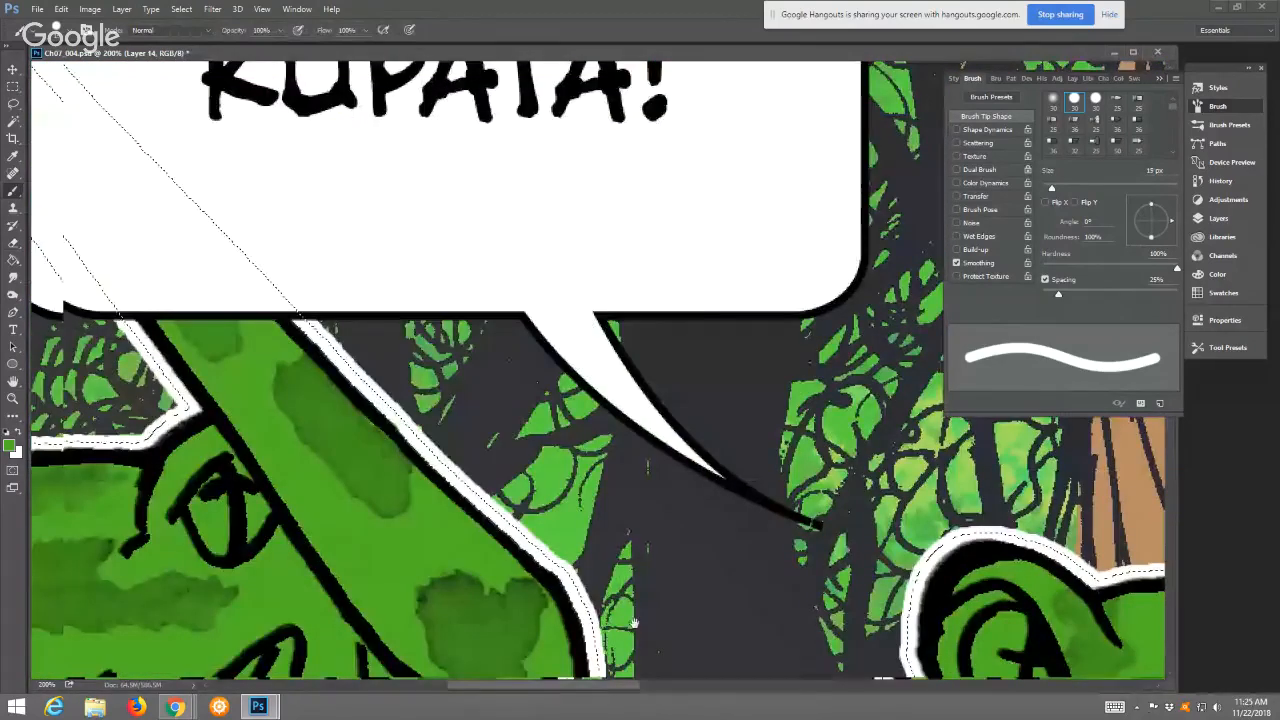
left_click_drag(297, 528, 734, 508)
left_click_drag(472, 380, 735, 503)
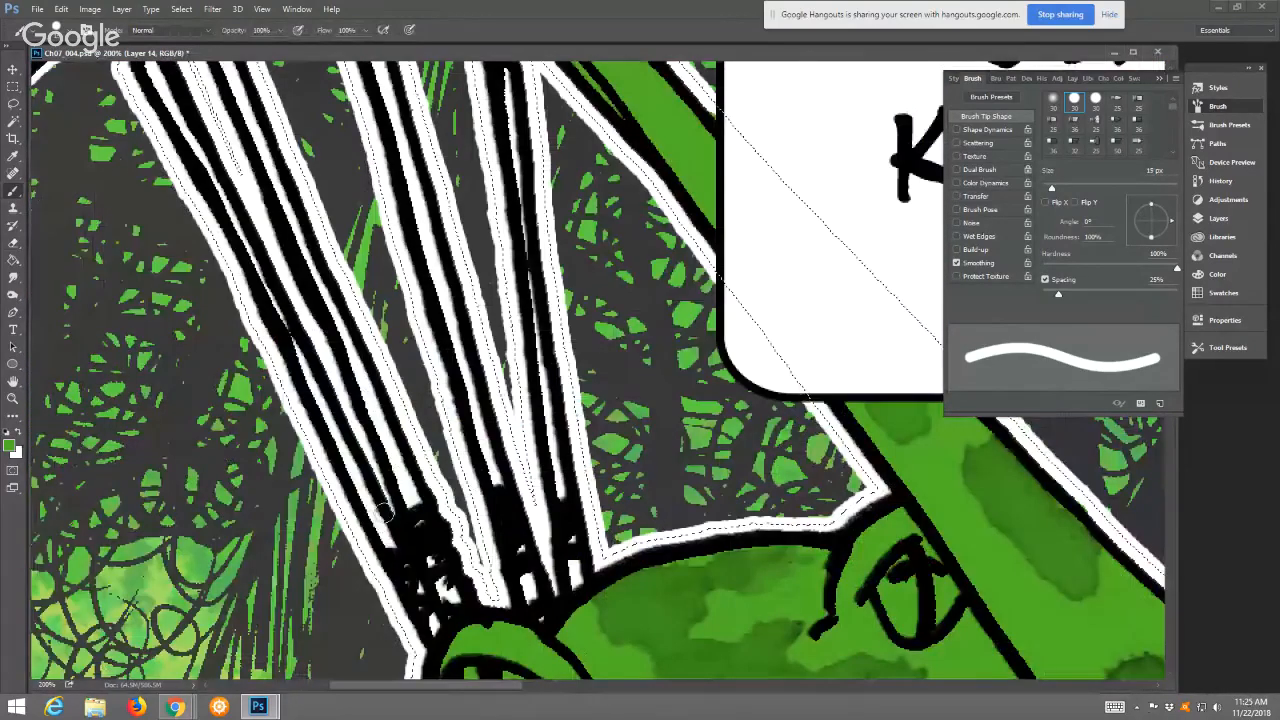
mouse_move(375, 510)
left_mouse_down()
mouse_move(389, 543)
mouse_move(425, 556)
mouse_move(413, 499)
mouse_move(460, 610)
left_mouse_up()
left_click_drag(494, 472, 506, 517)
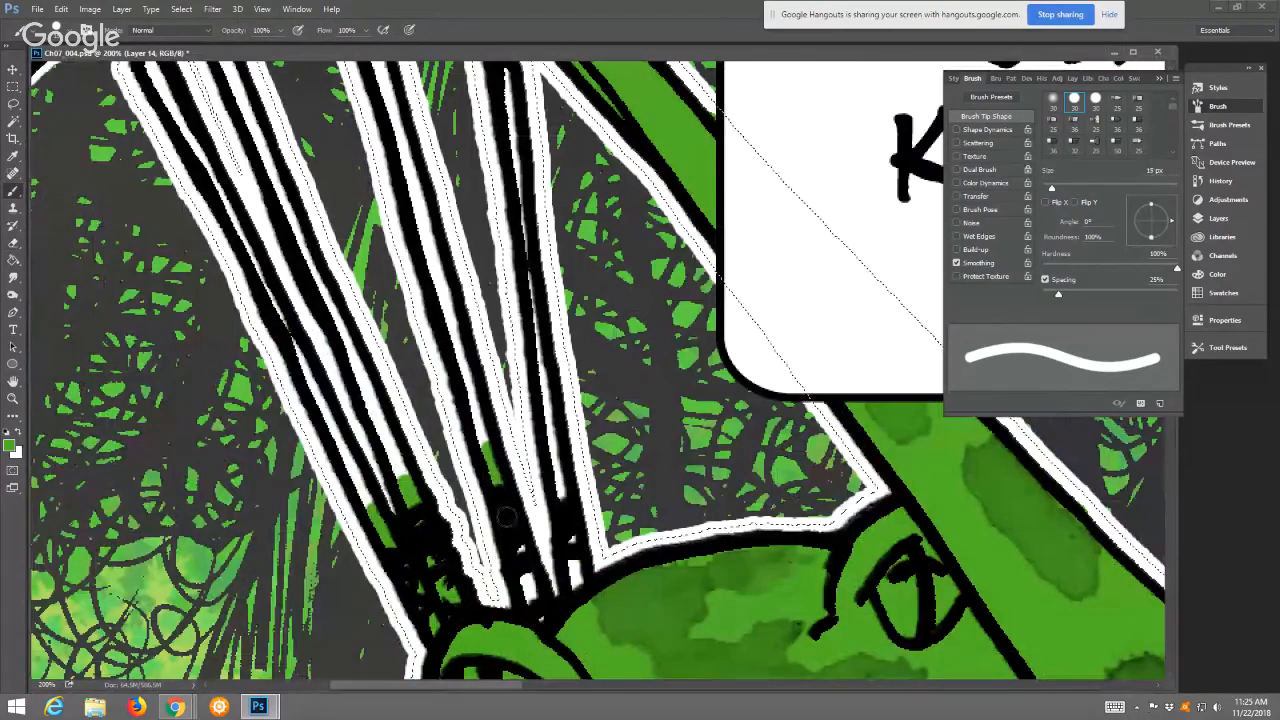
left_click_drag(562, 418, 556, 468)
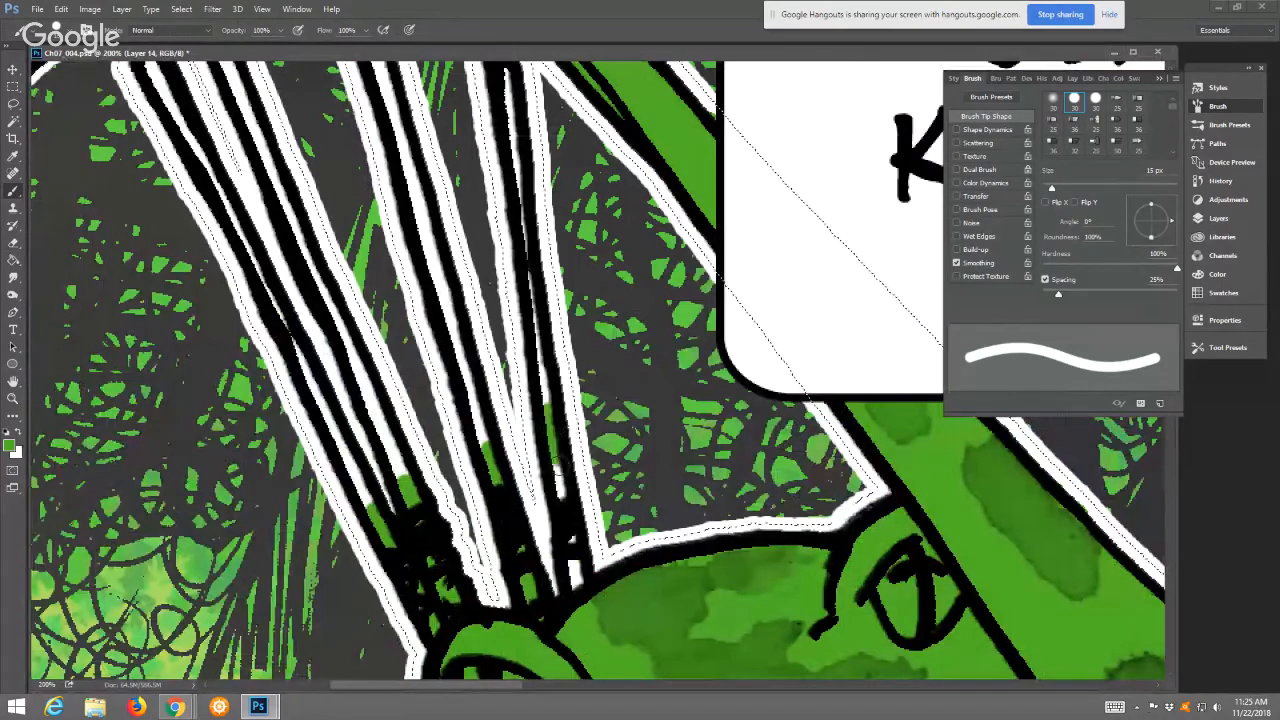
left_click_drag(570, 526, 581, 583)
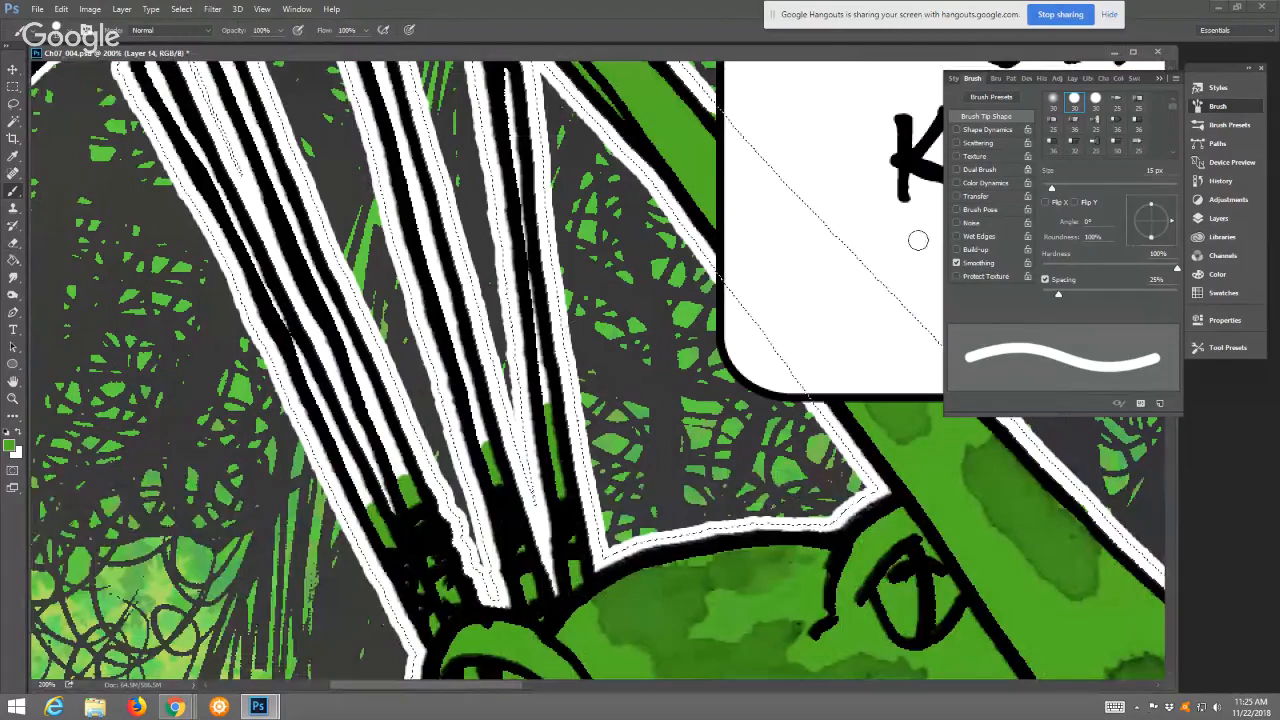
Reduce the brush size to 13 px and paint the four shafts behind the small frog's head green up to their upper ends
left_click_drag(1052, 188, 1050, 188)
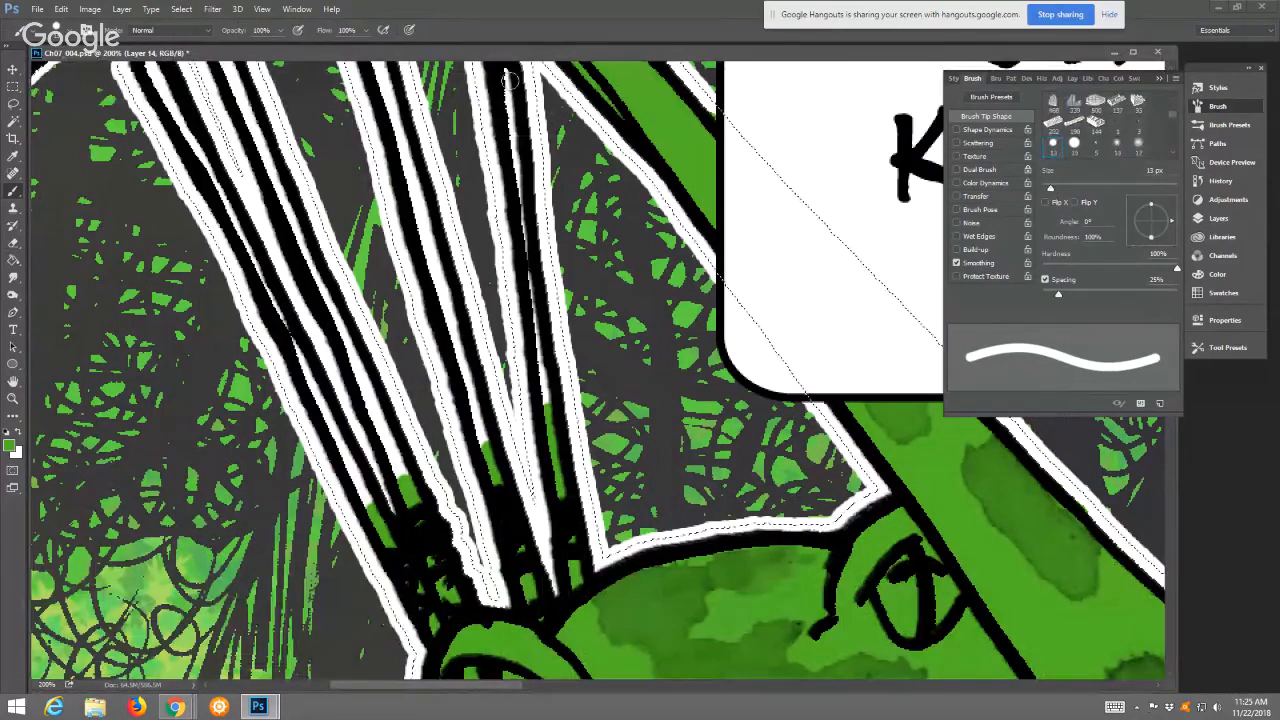
left_click_drag(507, 71, 520, 179)
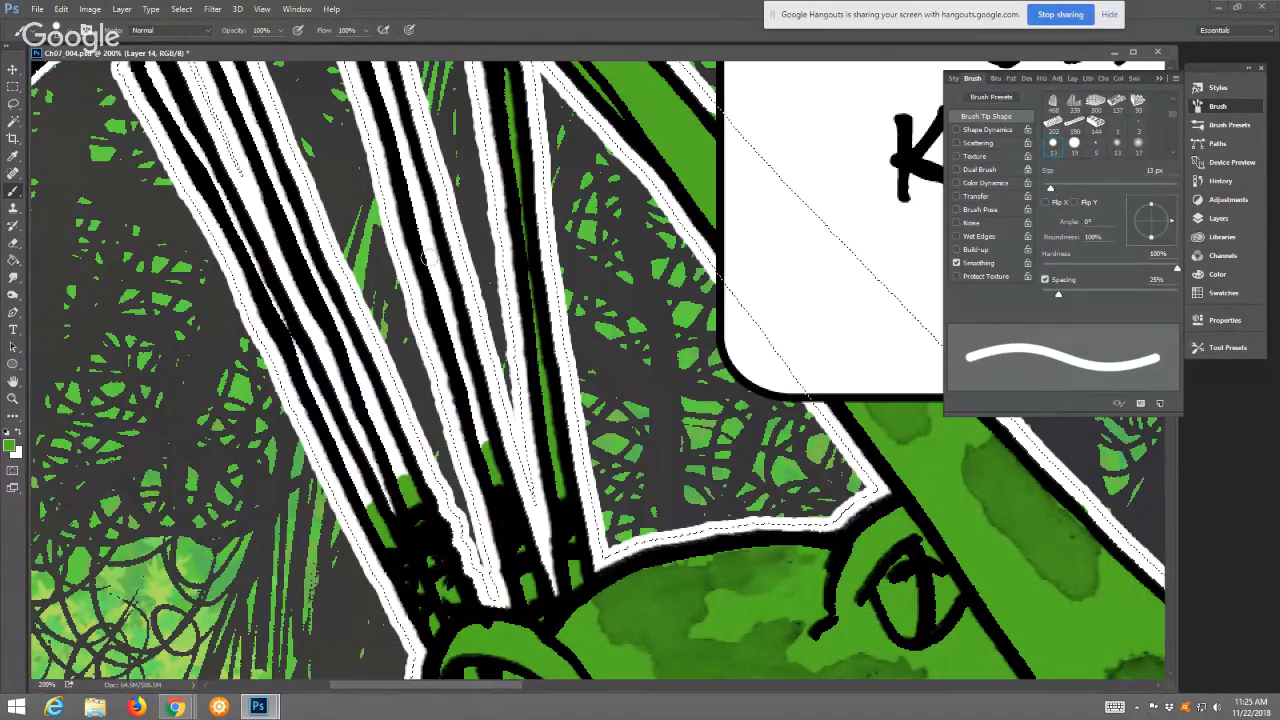
left_click_drag(429, 241, 490, 446)
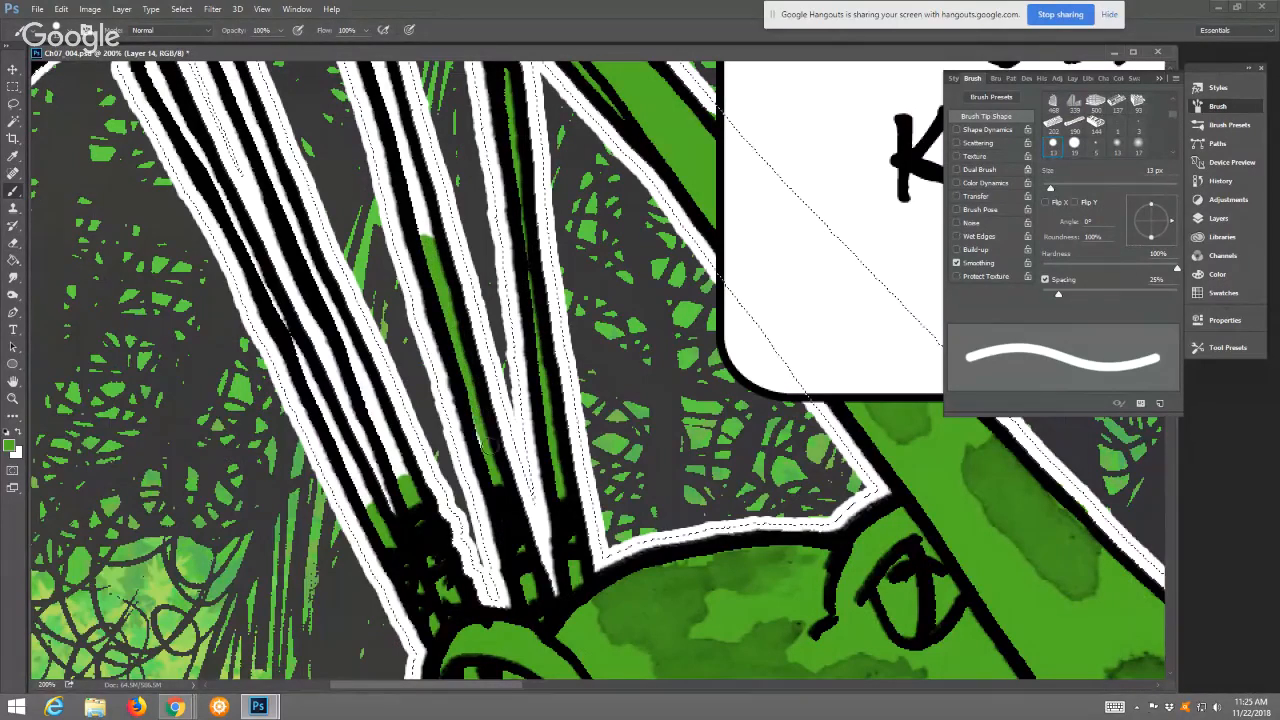
mouse_move(434, 244)
left_mouse_down()
mouse_move(400, 120)
mouse_move(441, 279)
left_mouse_up()
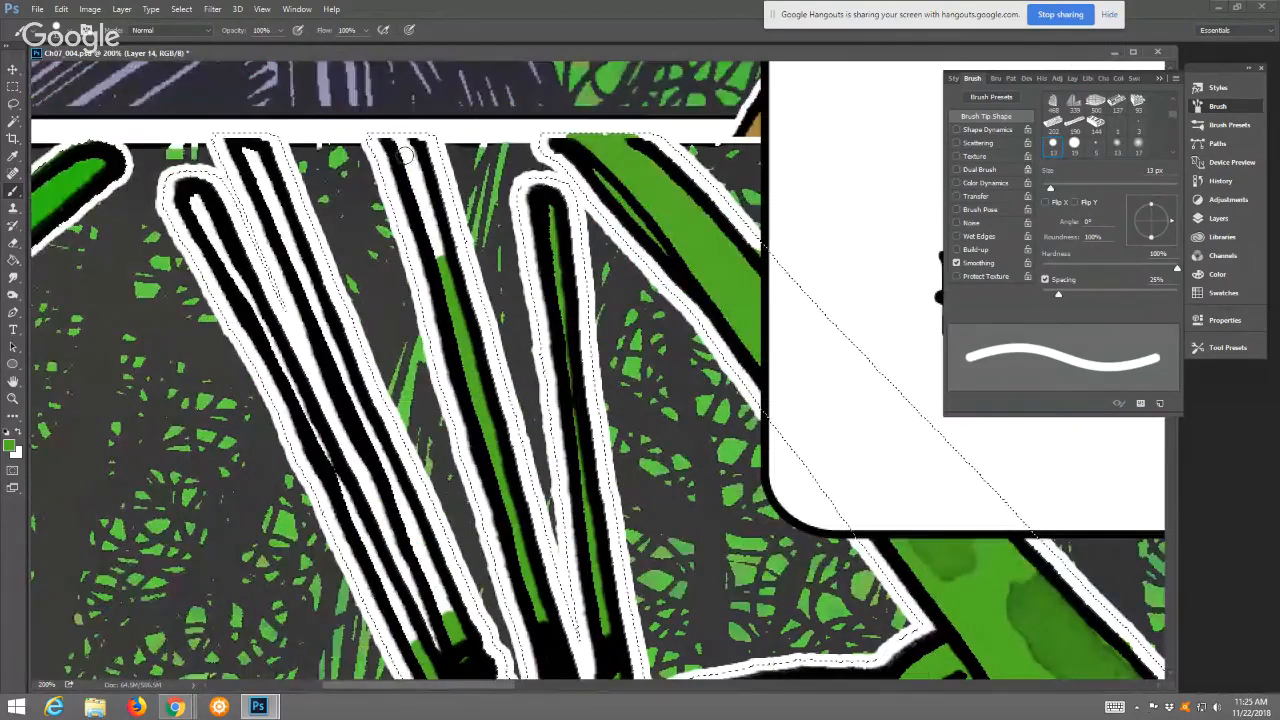
left_click_drag(400, 140, 442, 258)
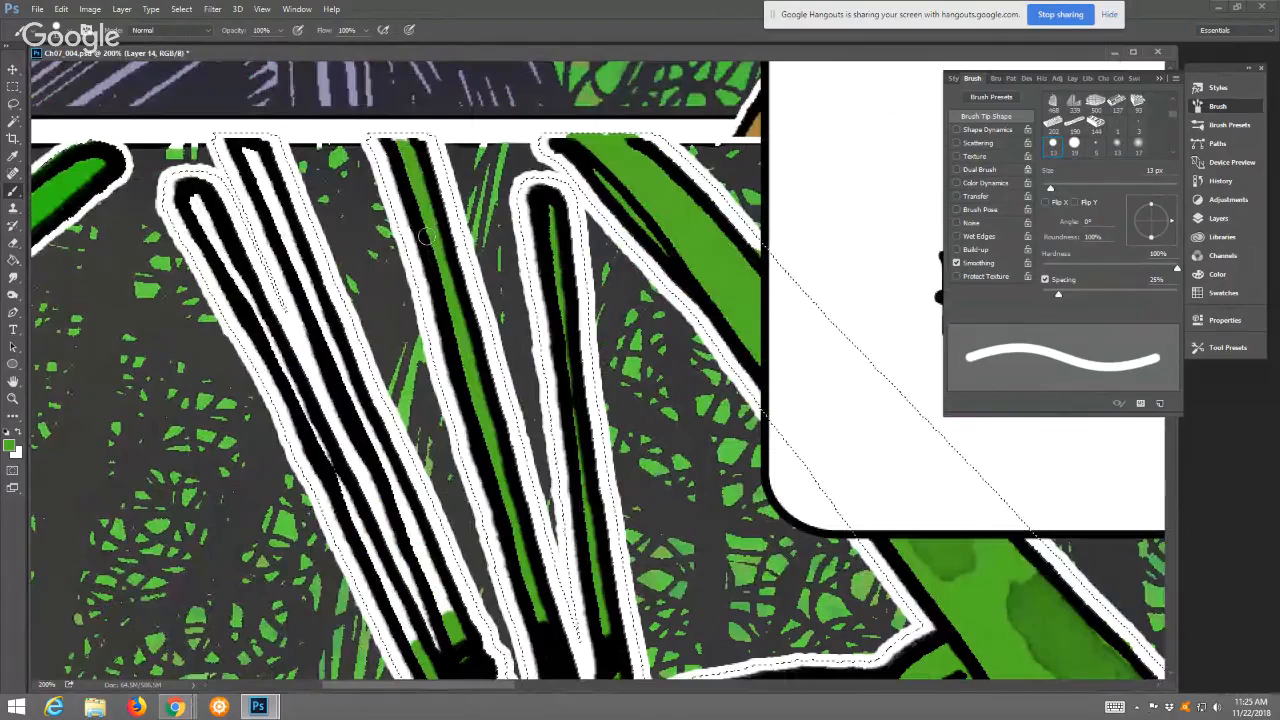
left_click_drag(264, 188, 255, 157)
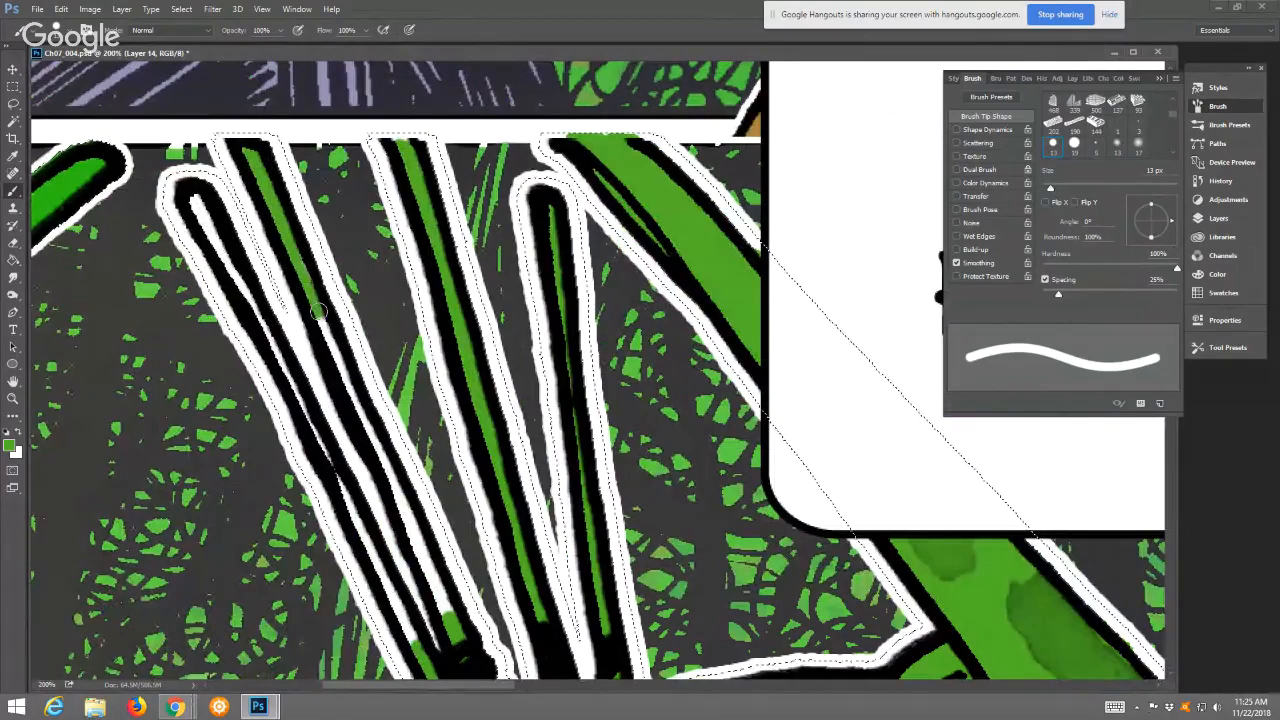
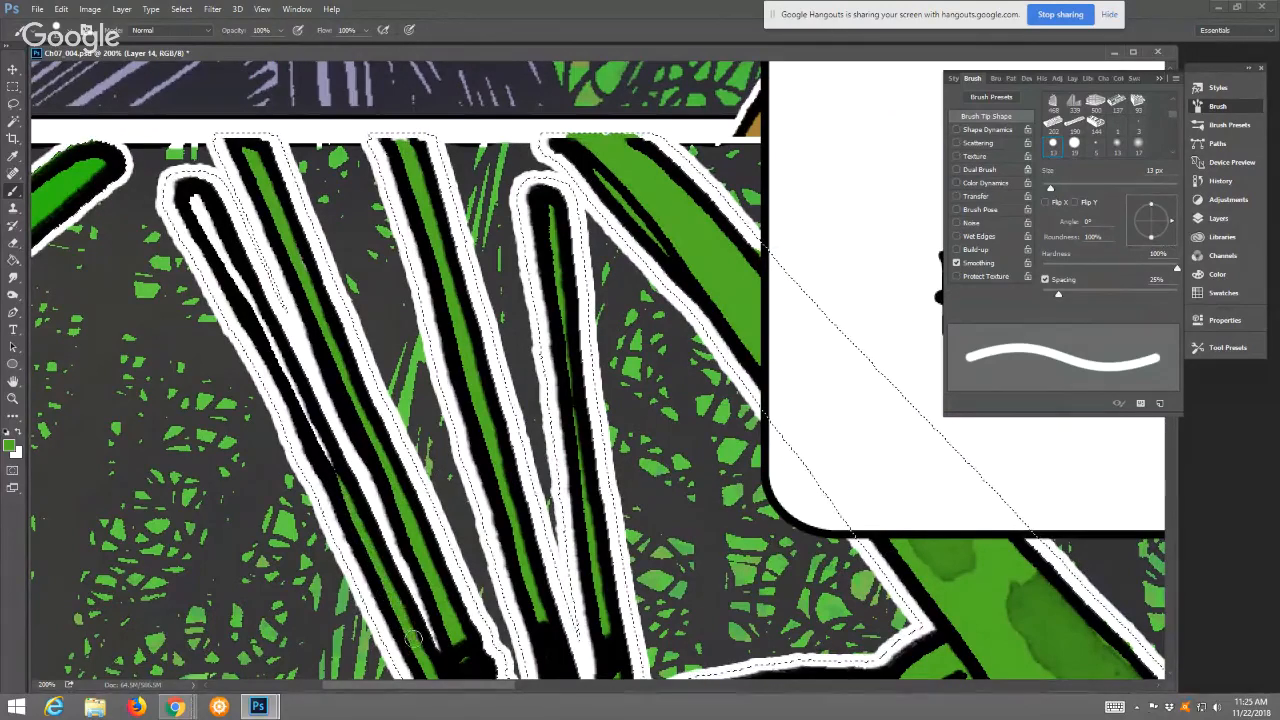
left_click_drag(190, 190, 312, 429)
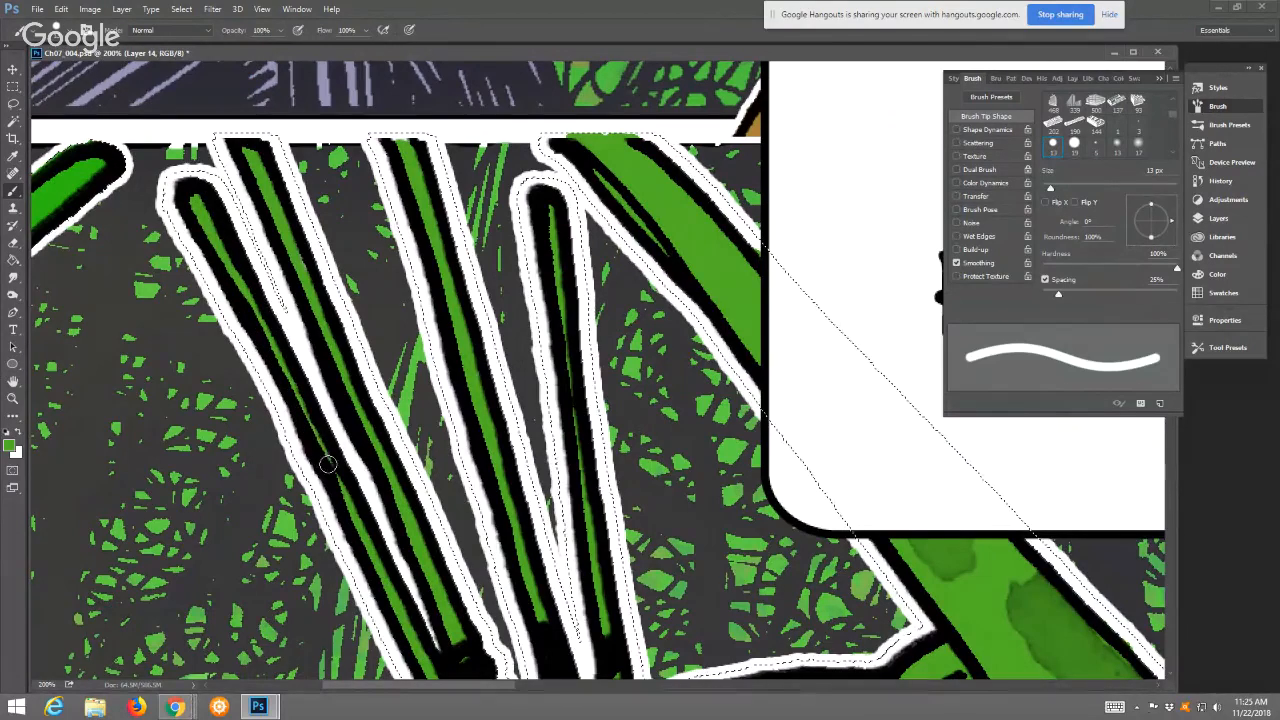
Paint the jagged tips, outer edge and lower boundary of the white arrow bundle between the frogs green
key("z")
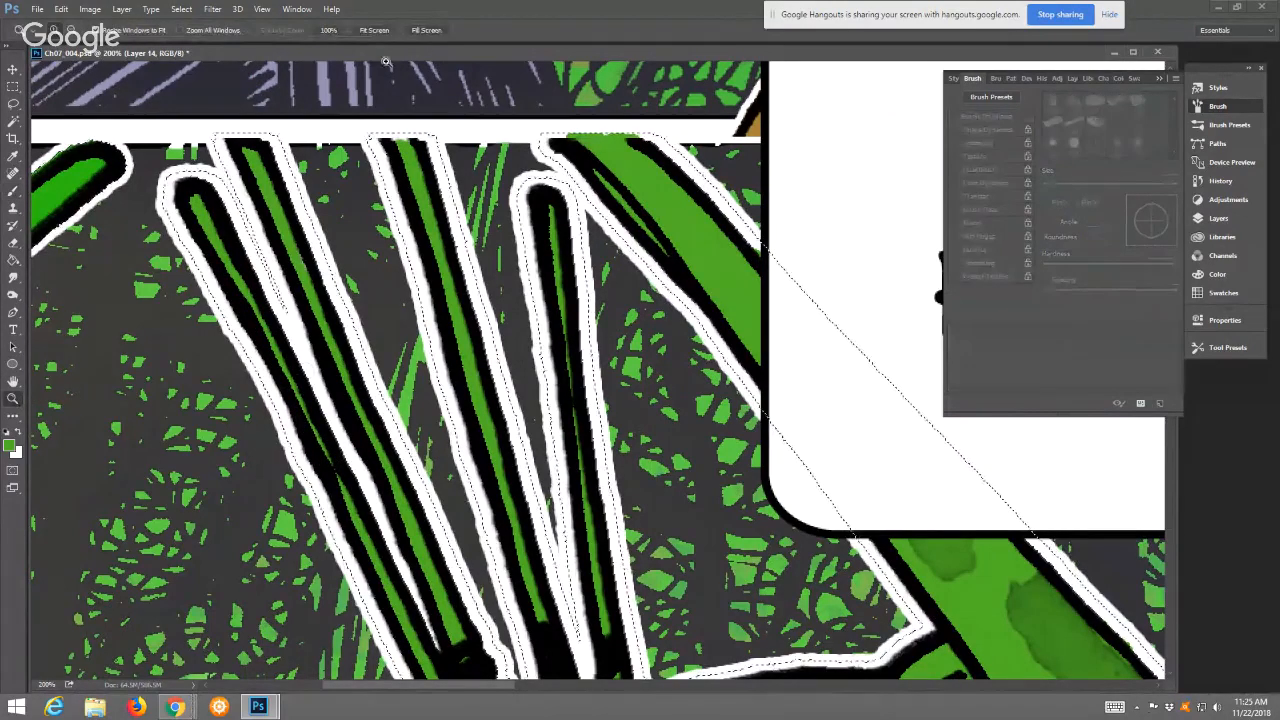
left_click(373, 31)
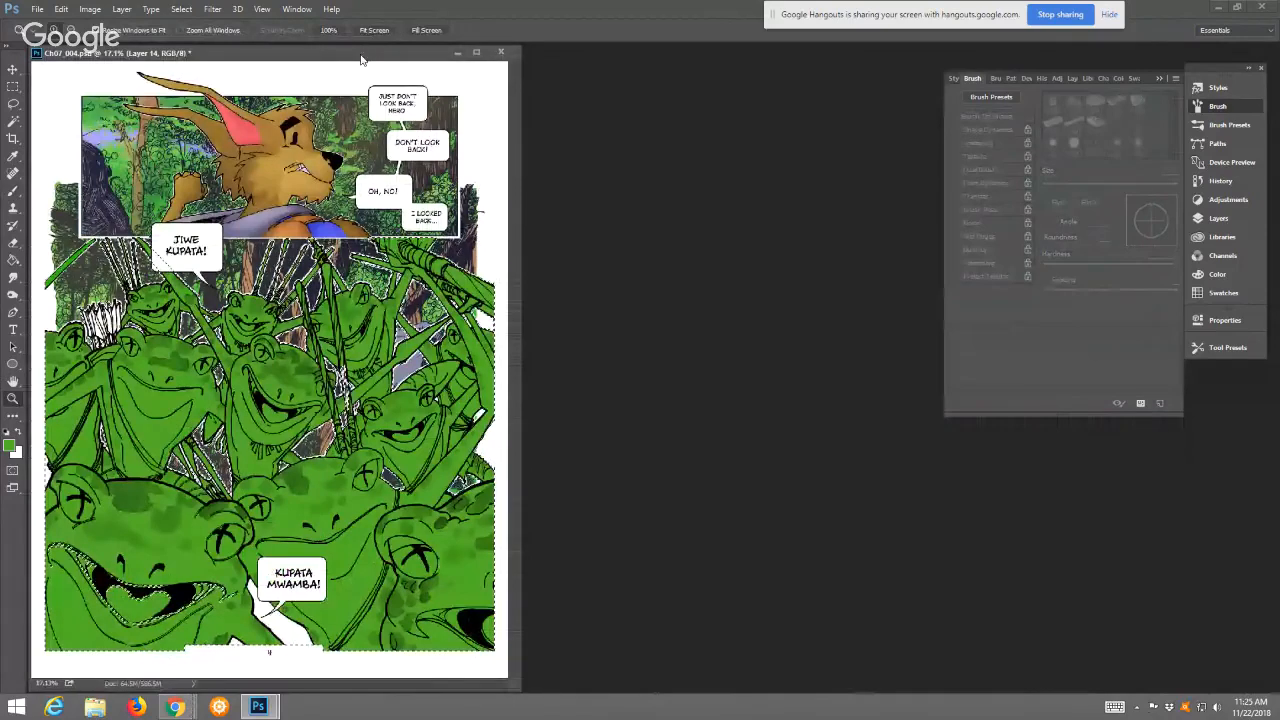
left_click_drag(362, 60, 624, 88)
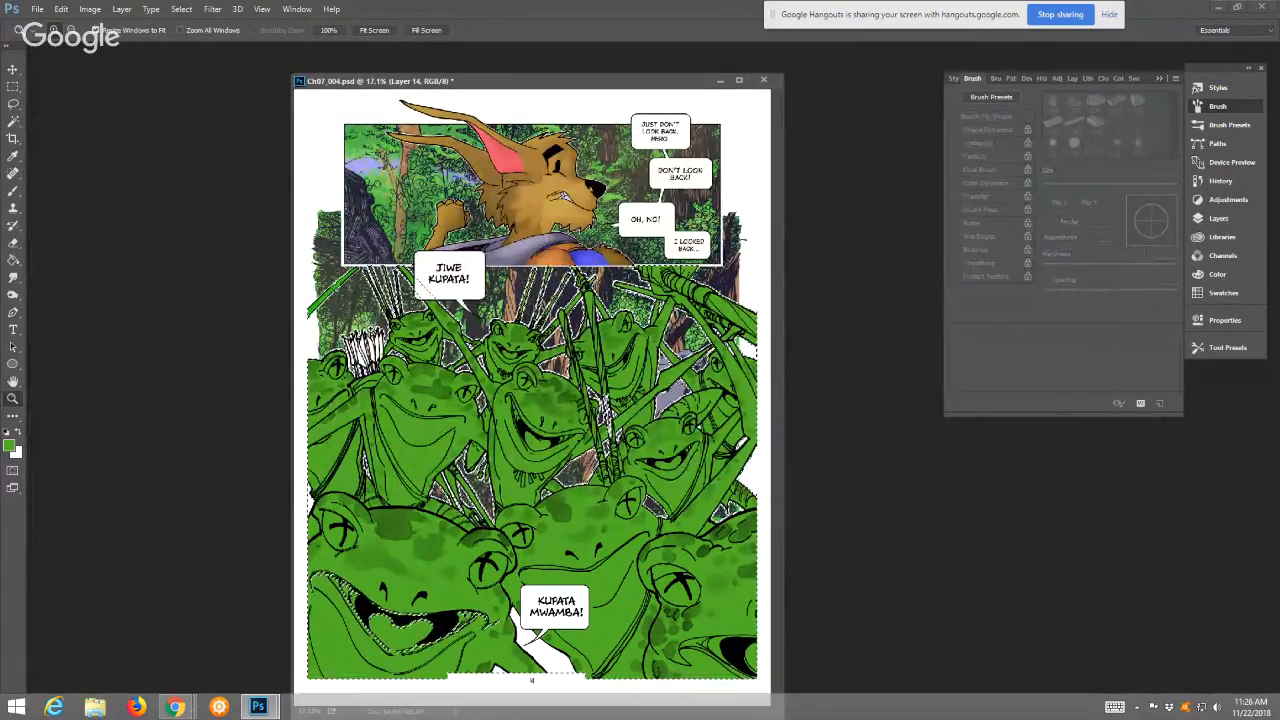
left_click_drag(428, 407, 436, 392)
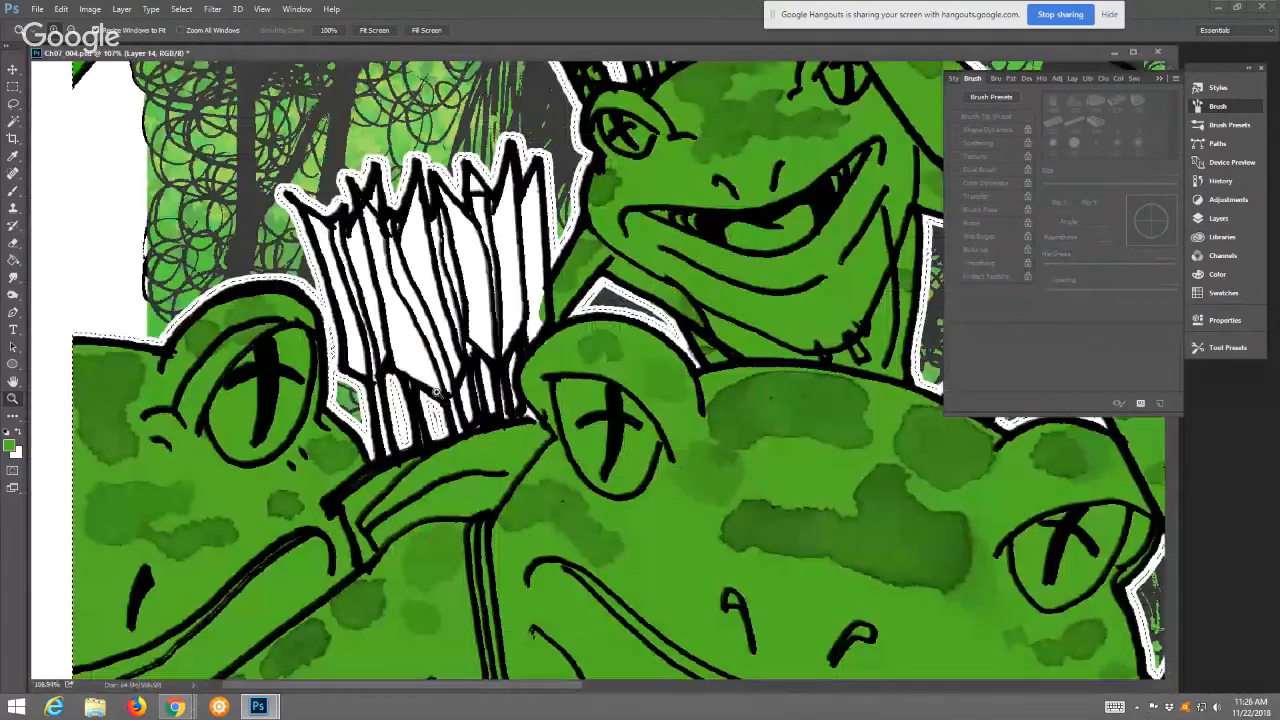
key("b")
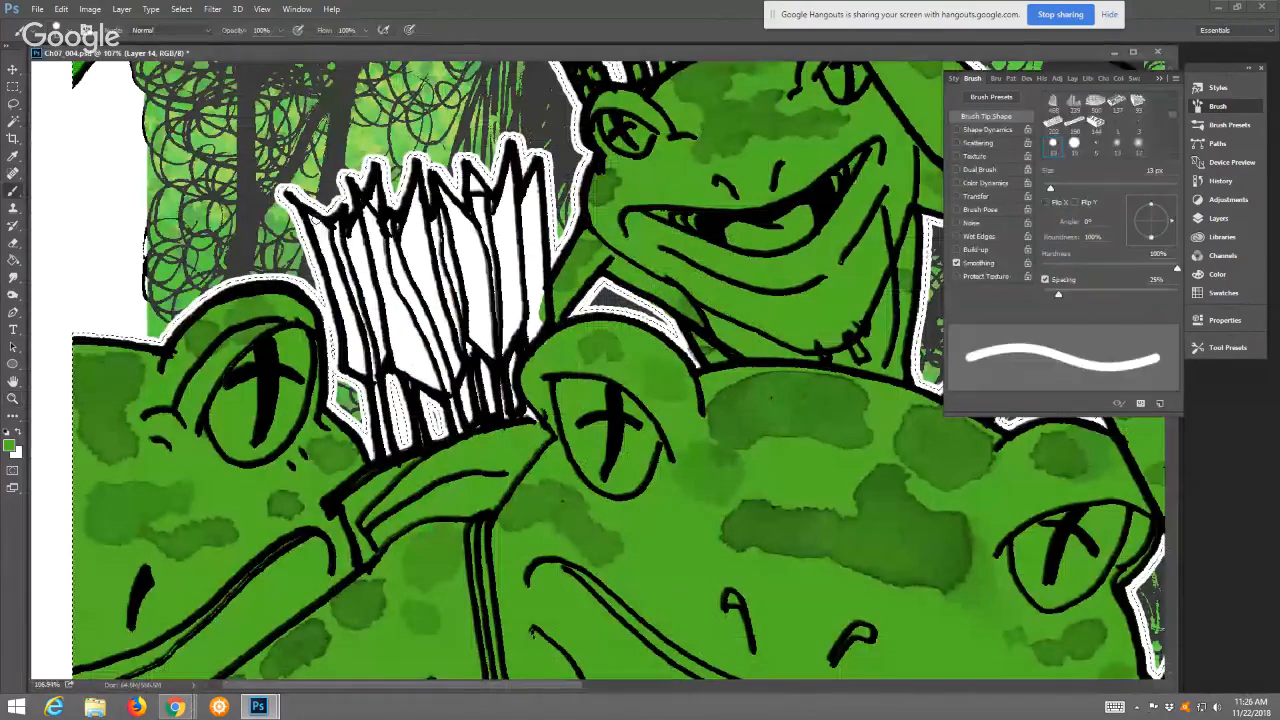
mouse_move(348, 244)
left_mouse_down()
mouse_move(373, 190)
mouse_move(384, 226)
mouse_move(430, 228)
mouse_move(441, 186)
mouse_move(484, 232)
mouse_move(470, 172)
mouse_move(488, 211)
mouse_move(509, 170)
mouse_move(518, 208)
mouse_move(538, 178)
mouse_move(543, 285)
left_mouse_up()
mouse_move(535, 334)
left_mouse_down()
mouse_move(501, 356)
mouse_move(469, 335)
left_mouse_up()
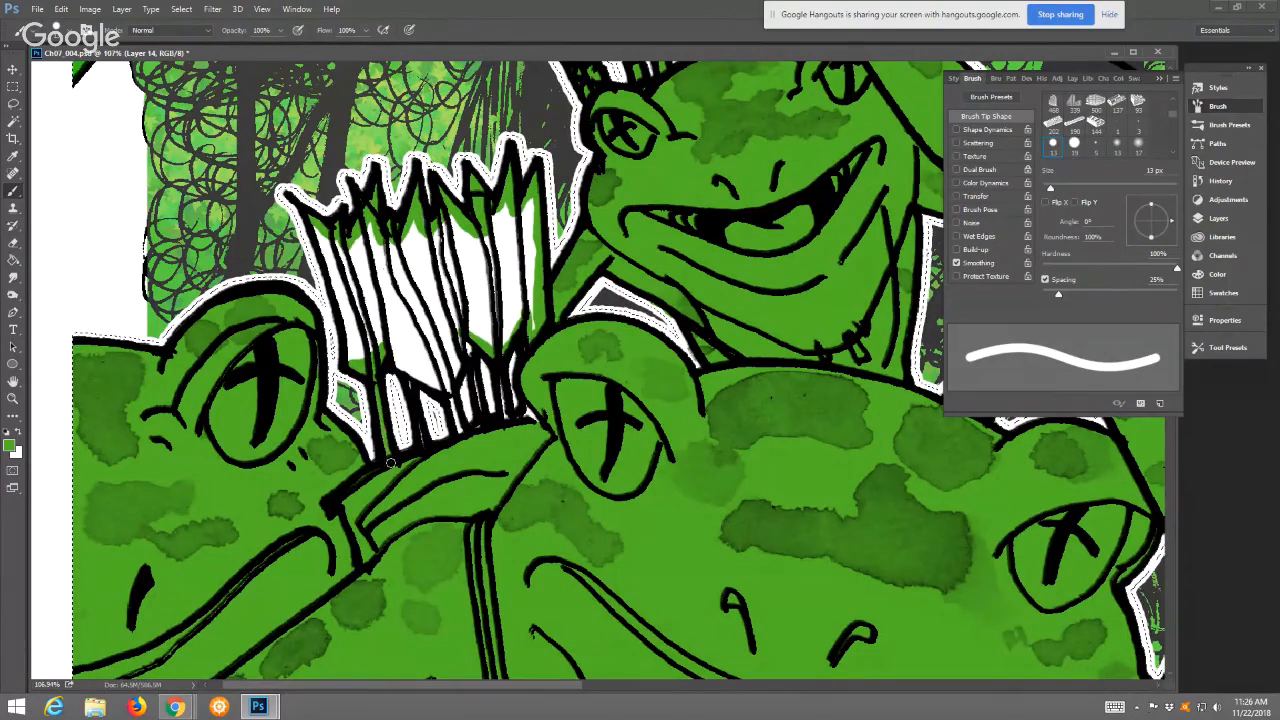
mouse_move(400, 364)
left_mouse_down()
mouse_move(445, 390)
mouse_move(472, 340)
mouse_move(483, 418)
mouse_move(497, 384)
mouse_move(505, 425)
mouse_move(456, 417)
left_mouse_up()
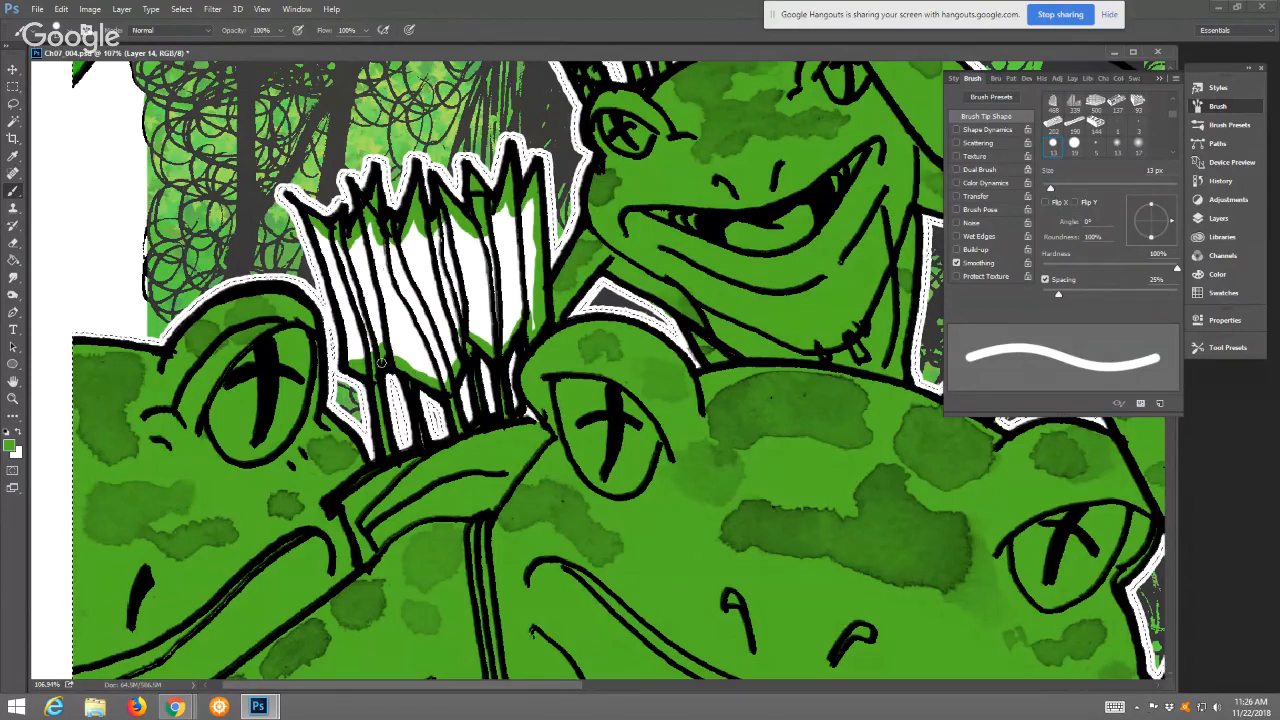
Paint the arrow bundle's outer edge beside the leftmost frog and the narrow strips between its upper shafts green
left_click_drag(357, 357, 323, 240)
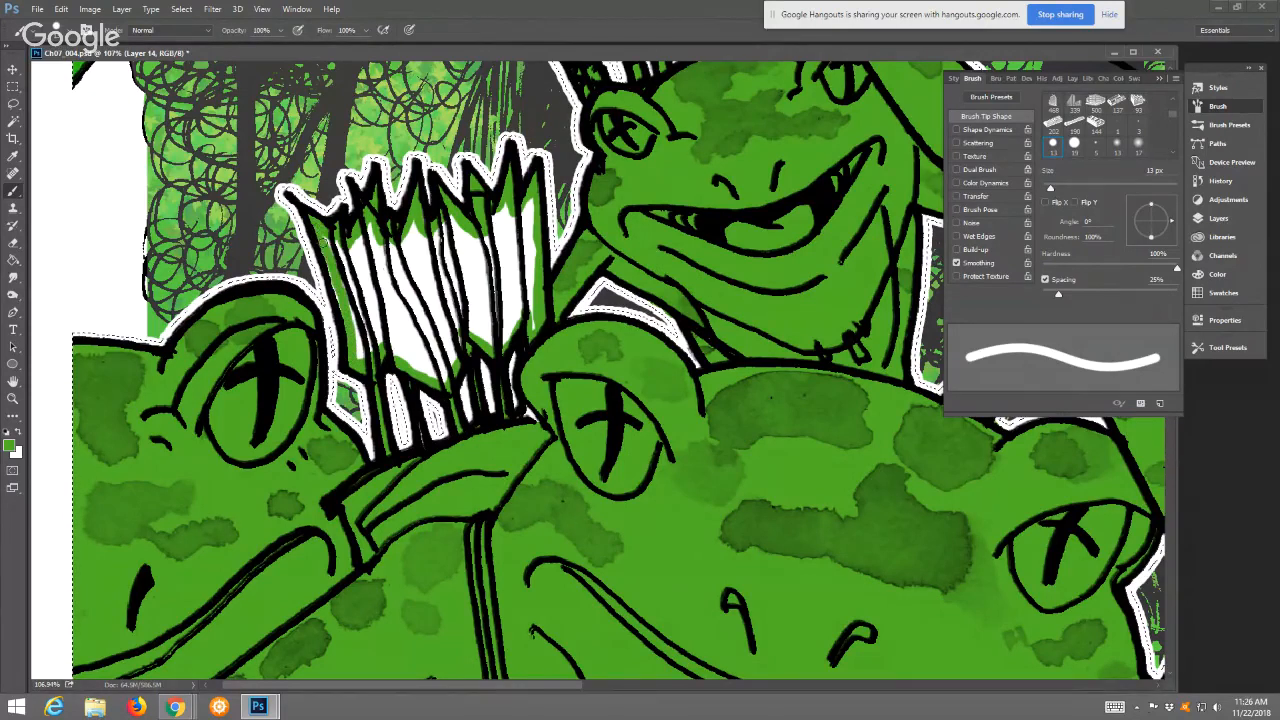
left_click_drag(340, 299, 342, 252)
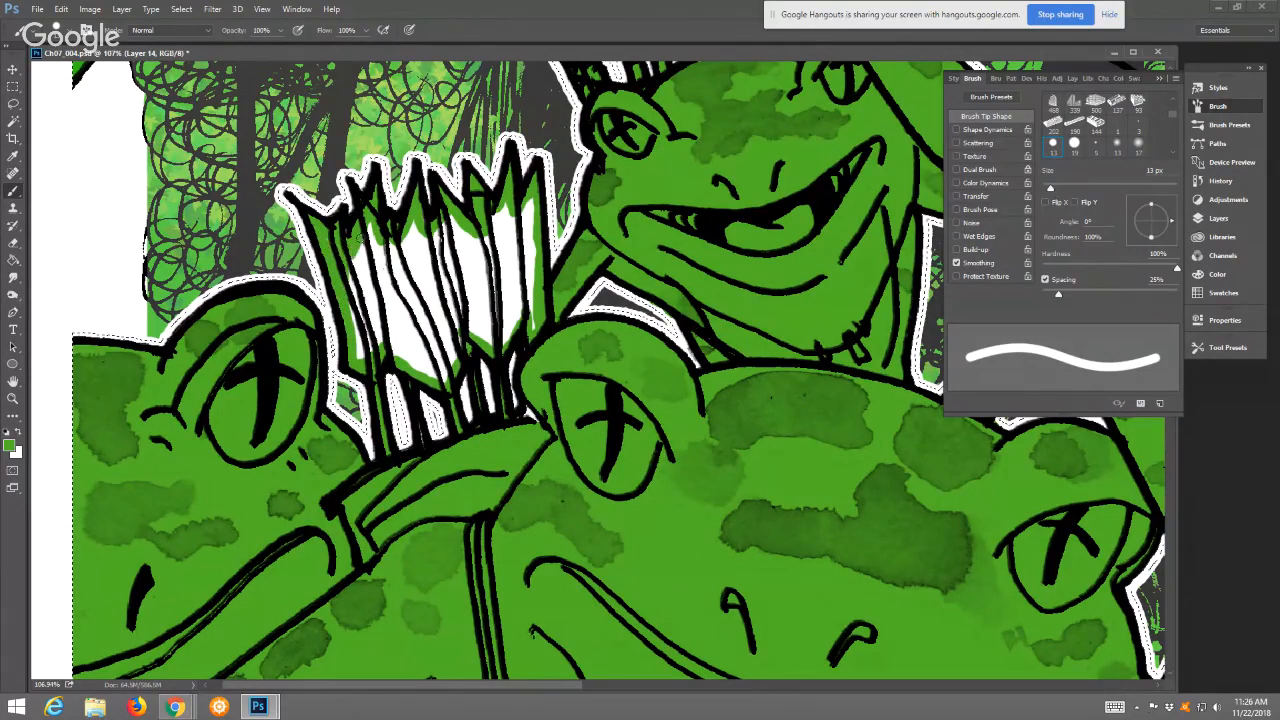
mouse_move(372, 252)
left_mouse_down()
mouse_move(413, 222)
mouse_move(452, 220)
left_mouse_up()
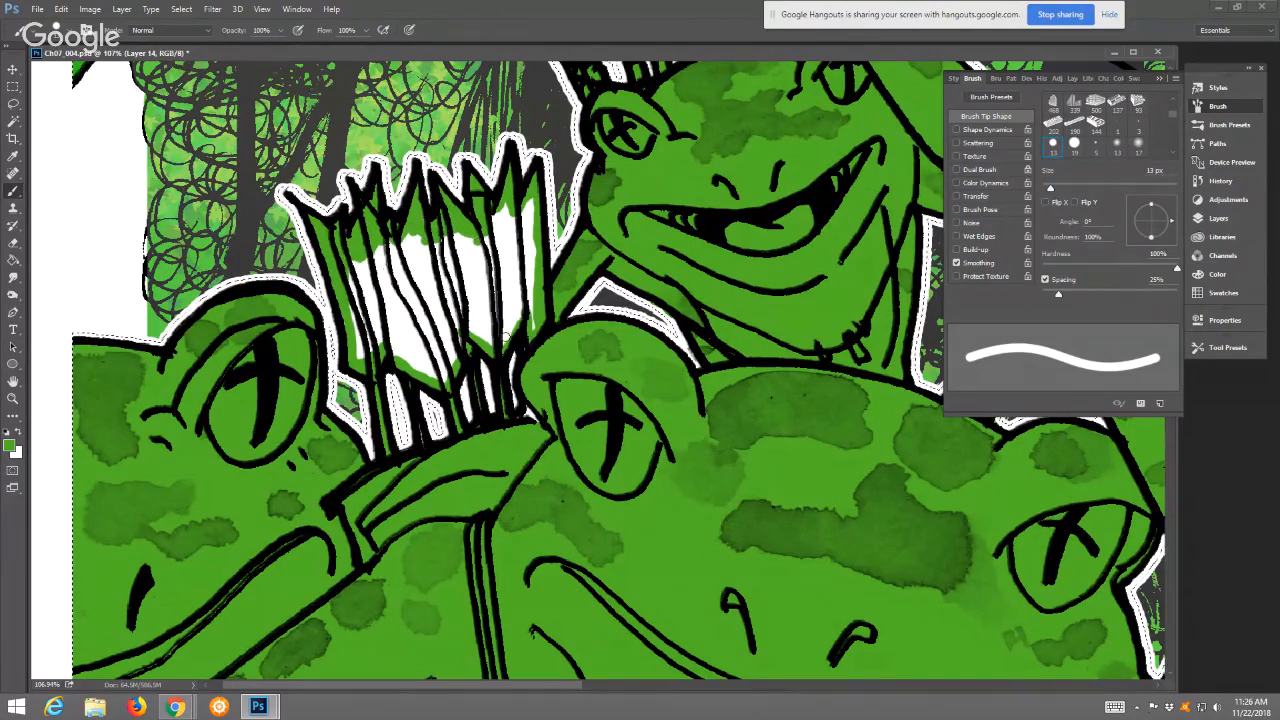
left_click_drag(510, 312, 532, 316)
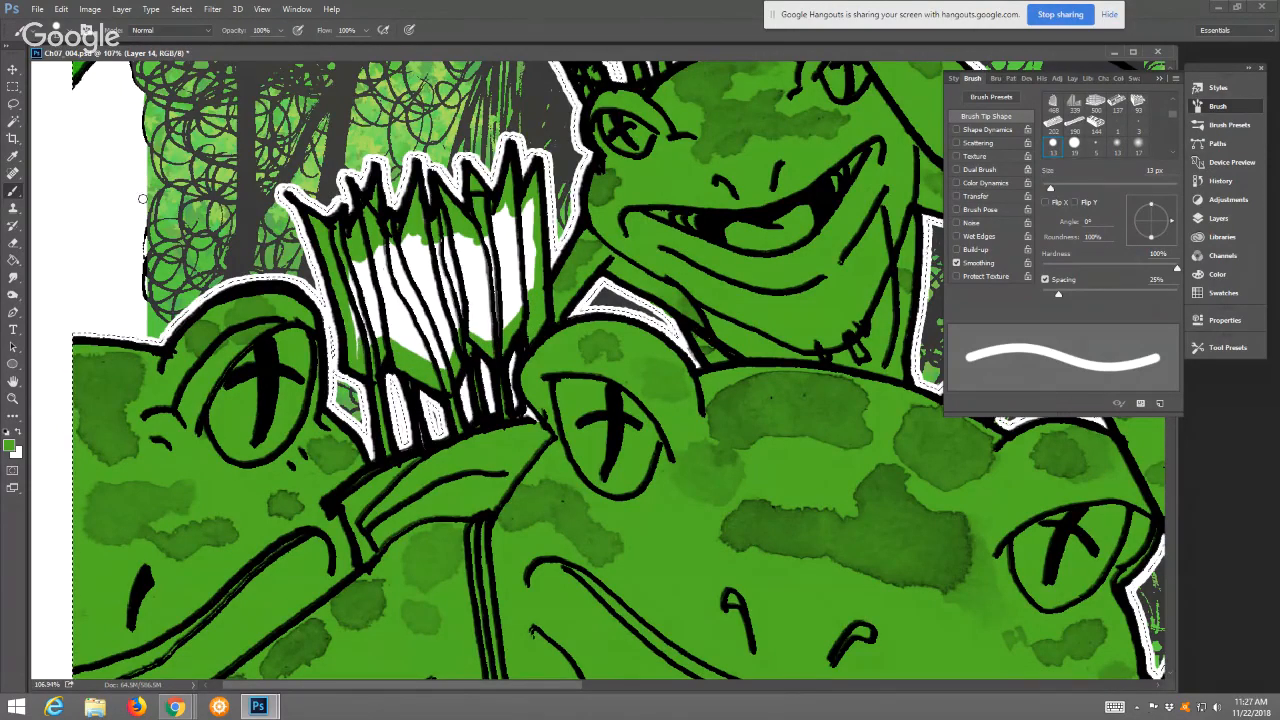
Fill the remaining white interior of the arrow bundle with green and clear the selection around the frogs
left_click(14, 261)
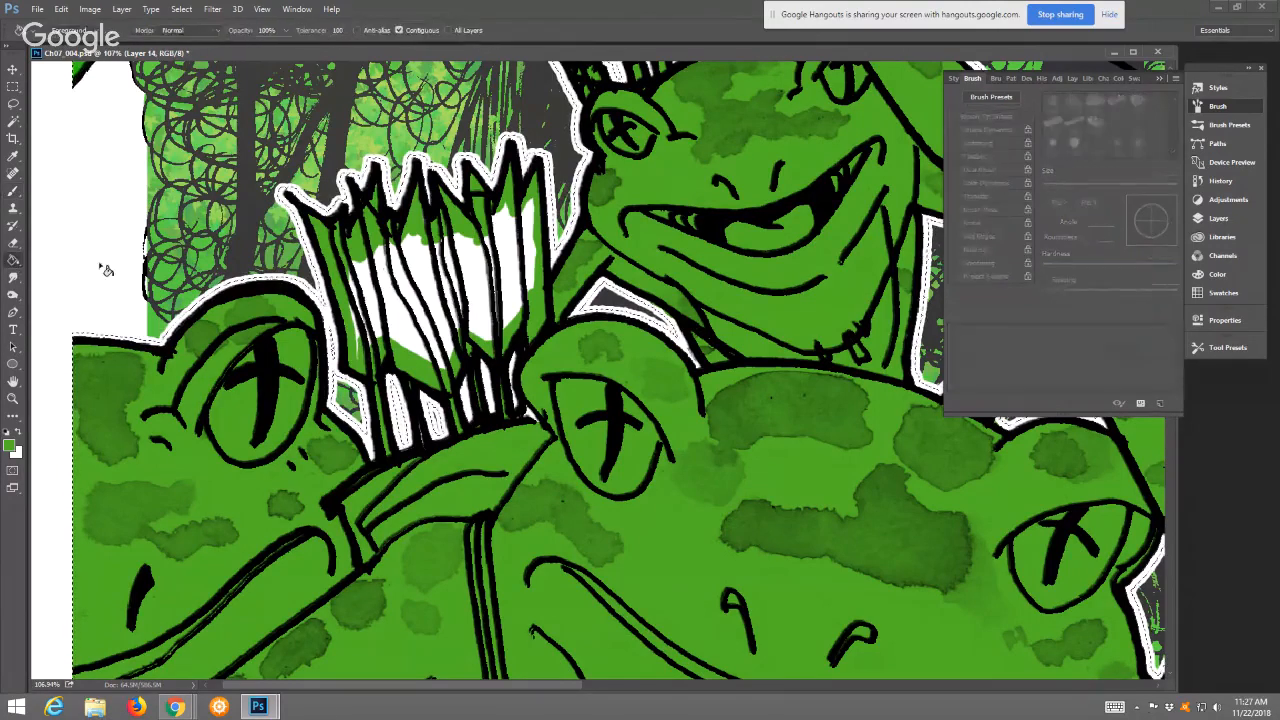
left_click(445, 322)
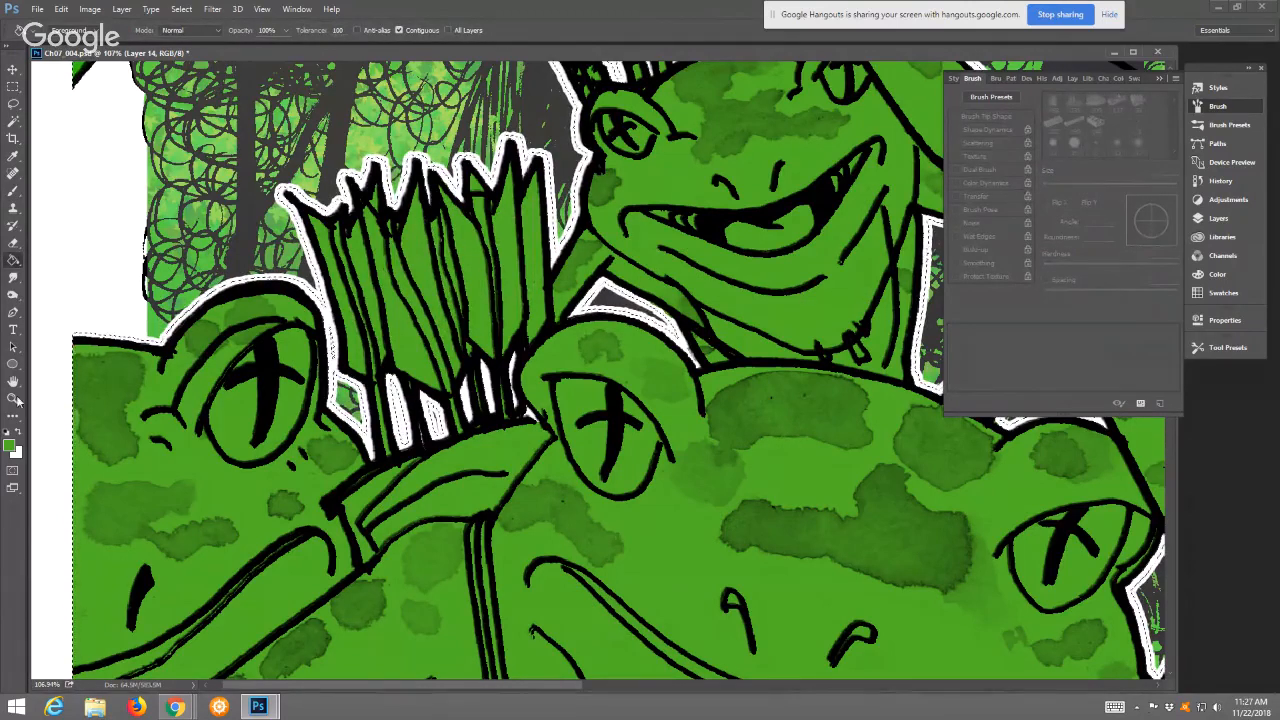
key("z")
left_click(374, 31)
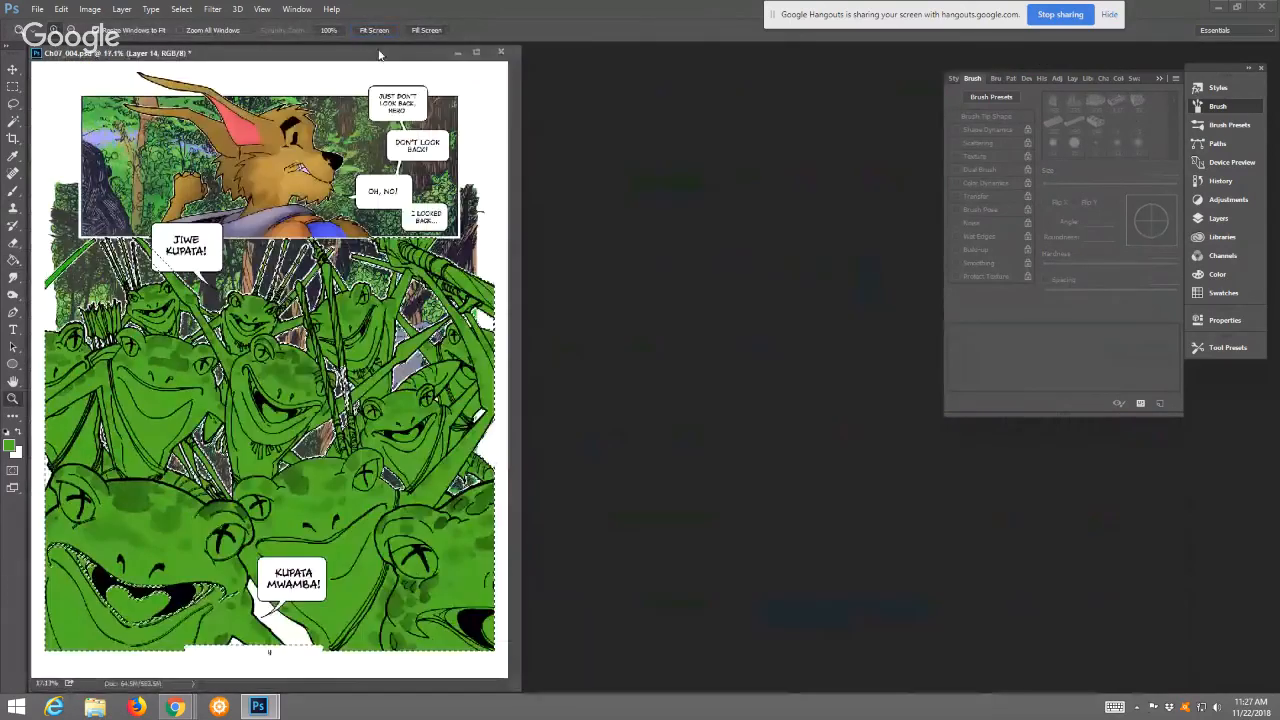
left_click_drag(363, 52, 557, 46)
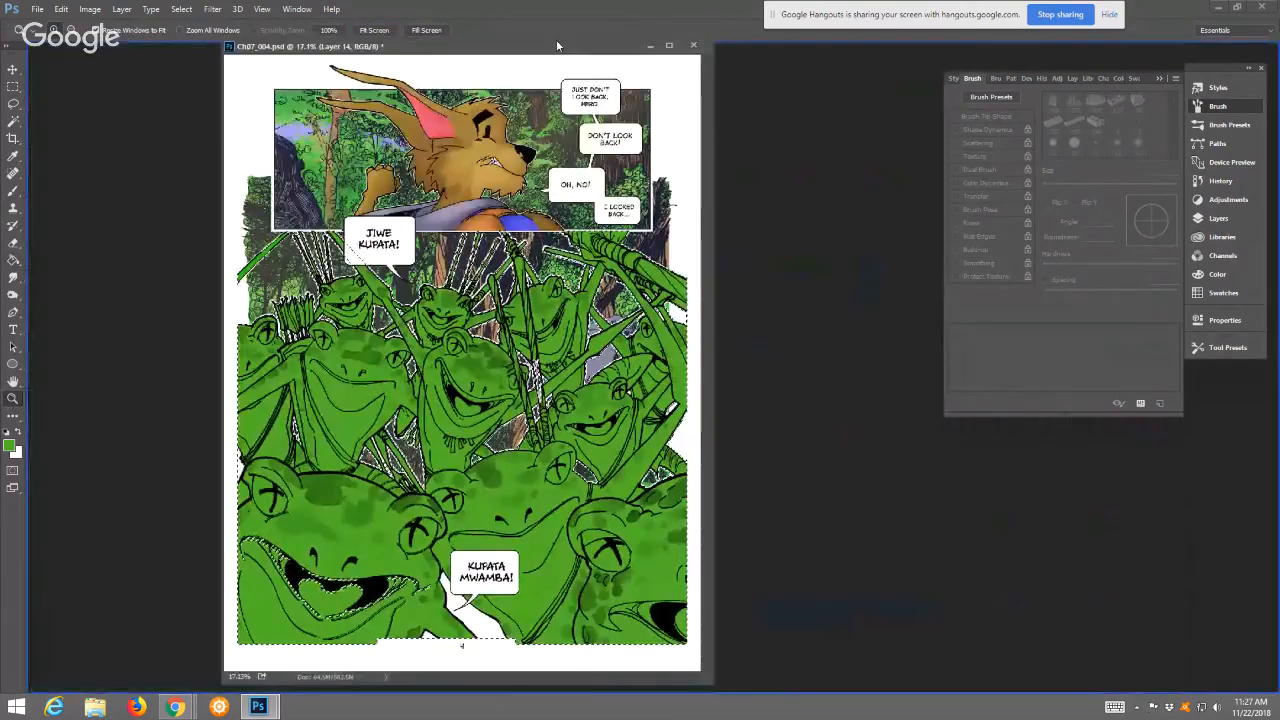
left_click(690, 480)
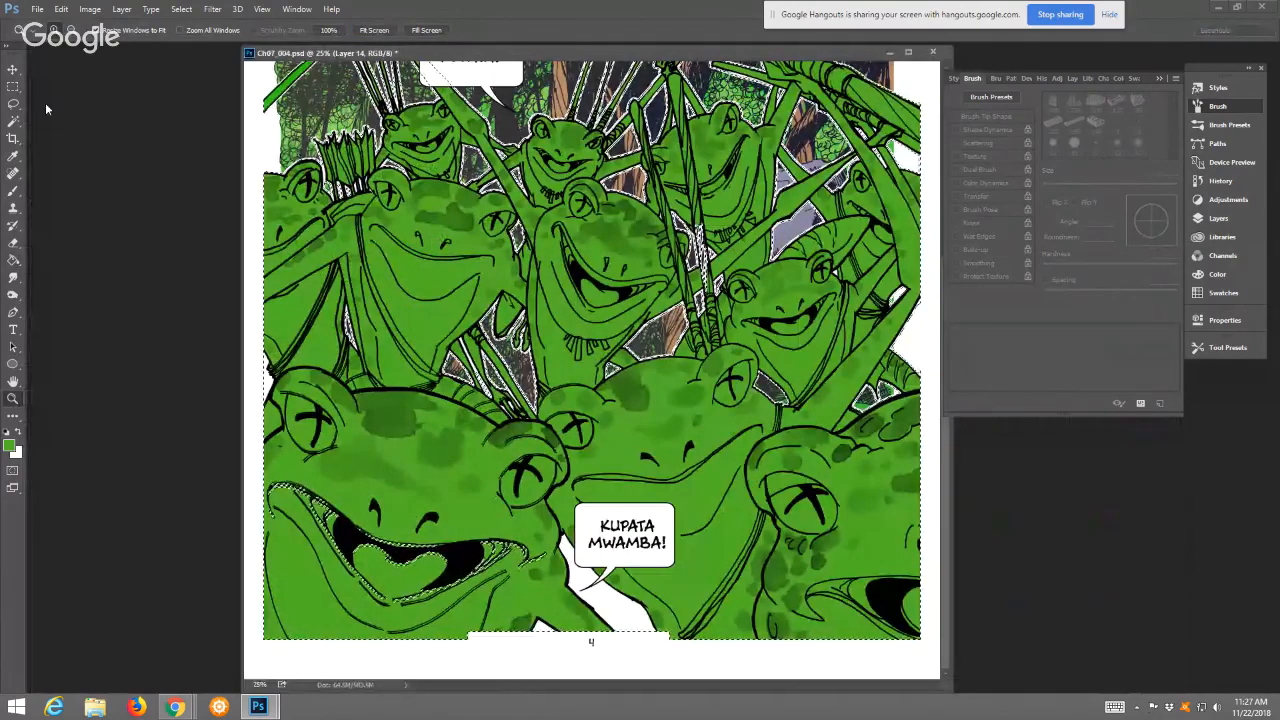
left_click(13, 103)
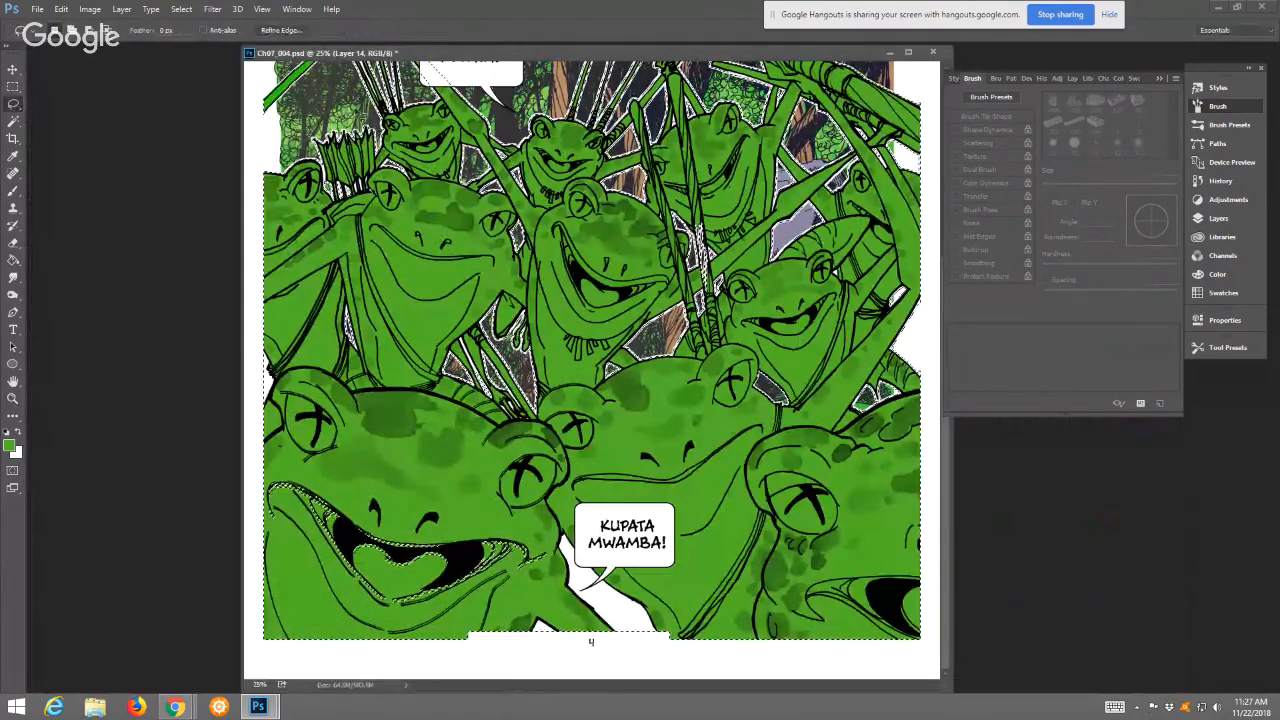
right_click(357, 112)
left_click(395, 118)
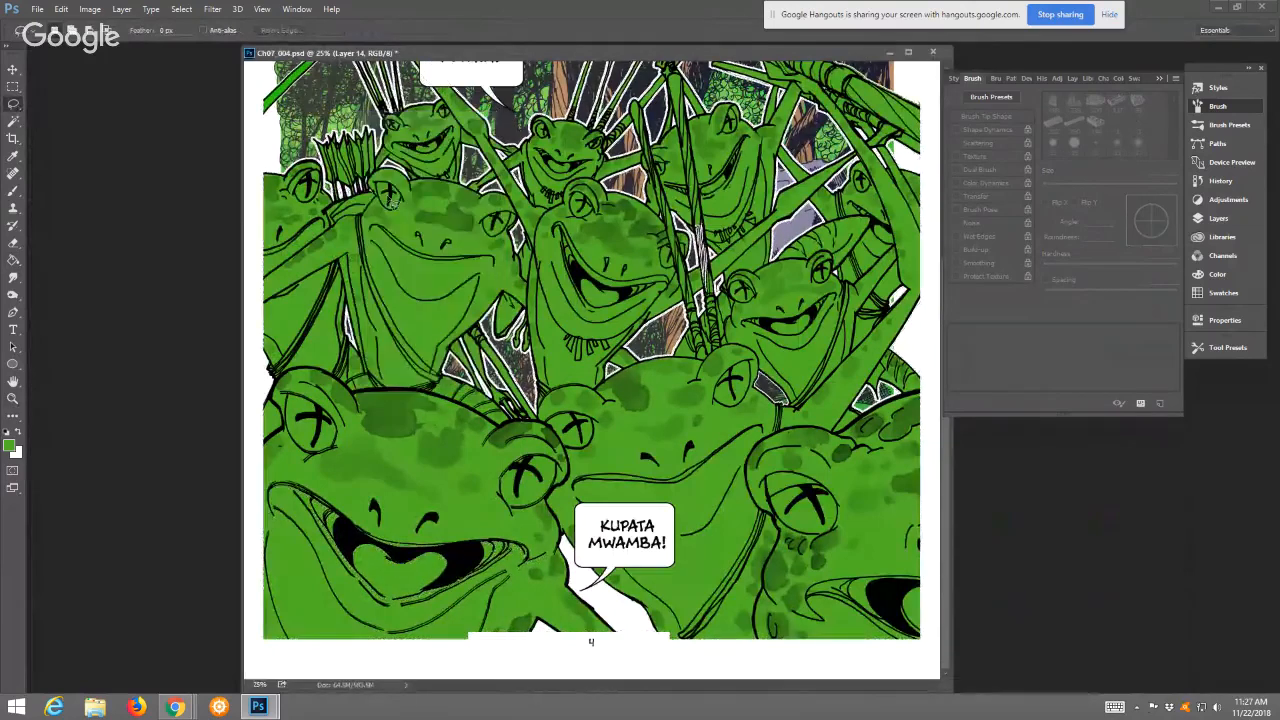
Delete the strip of green overlapping the white gutter below the top panel's speech balloons, using a rectangular selection, and deselect
left_click(13, 398)
left_click(369, 31)
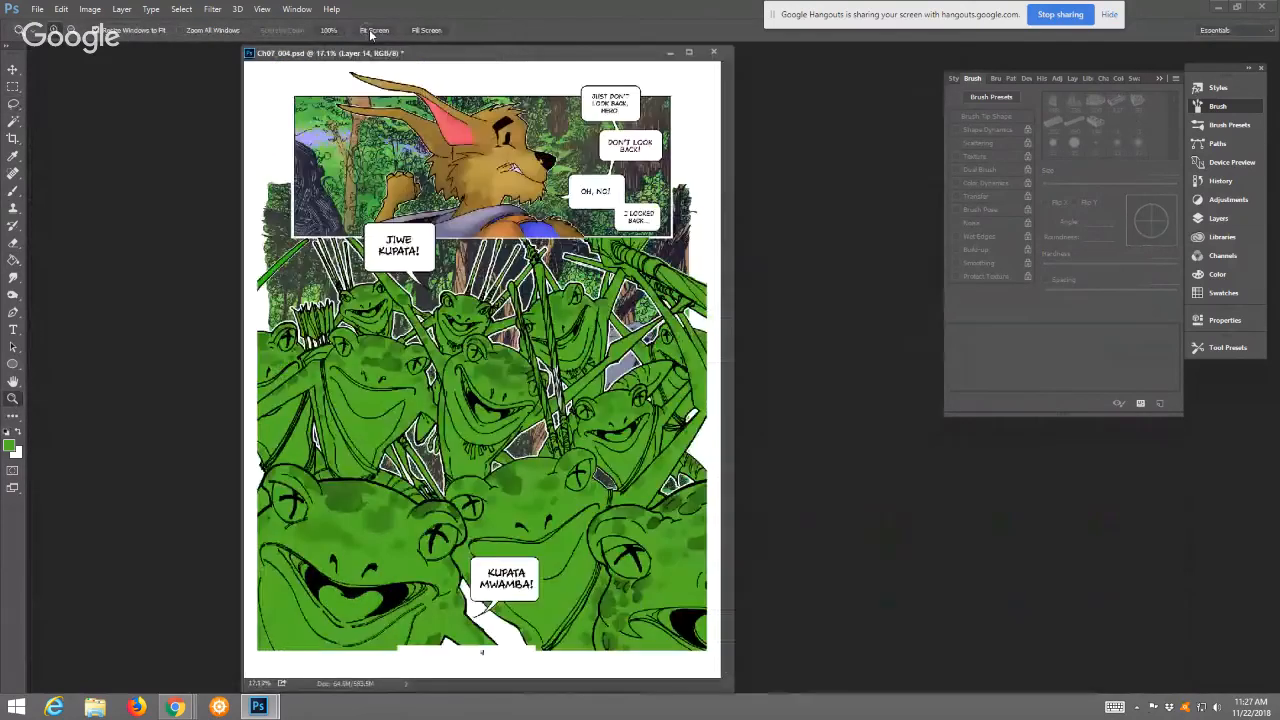
left_click(432, 176)
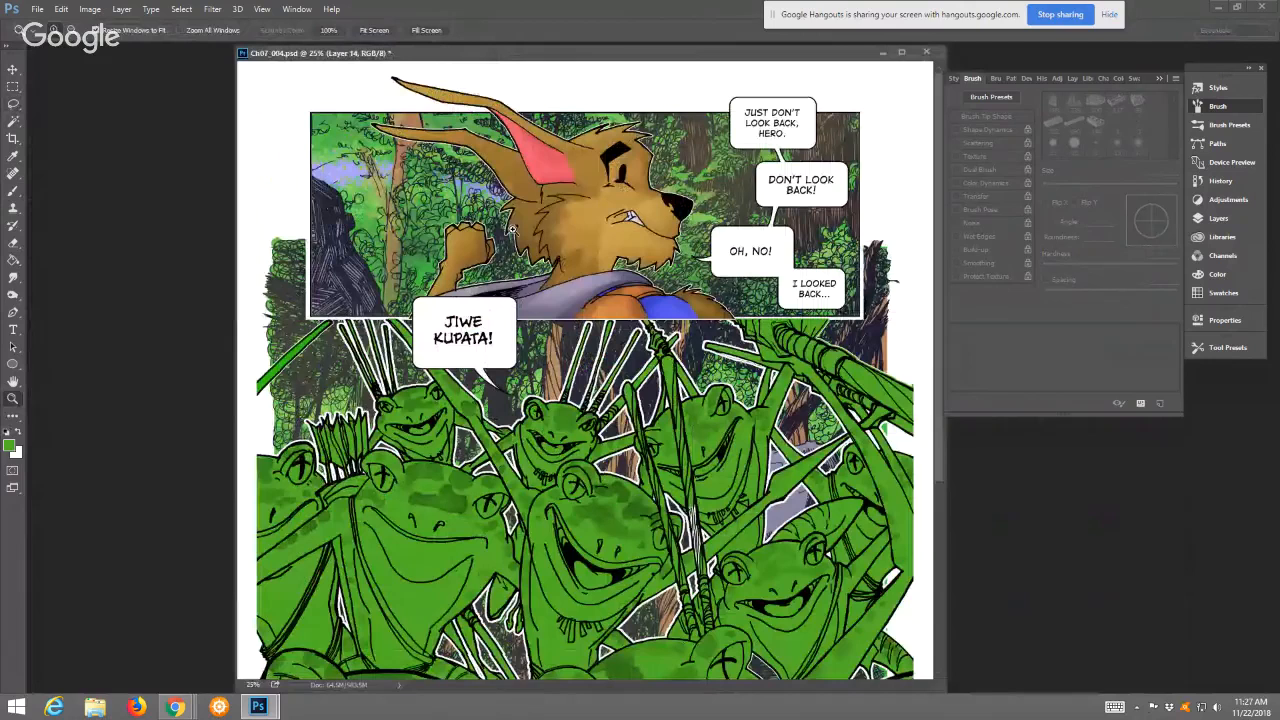
left_click_drag(512, 230, 963, 458)
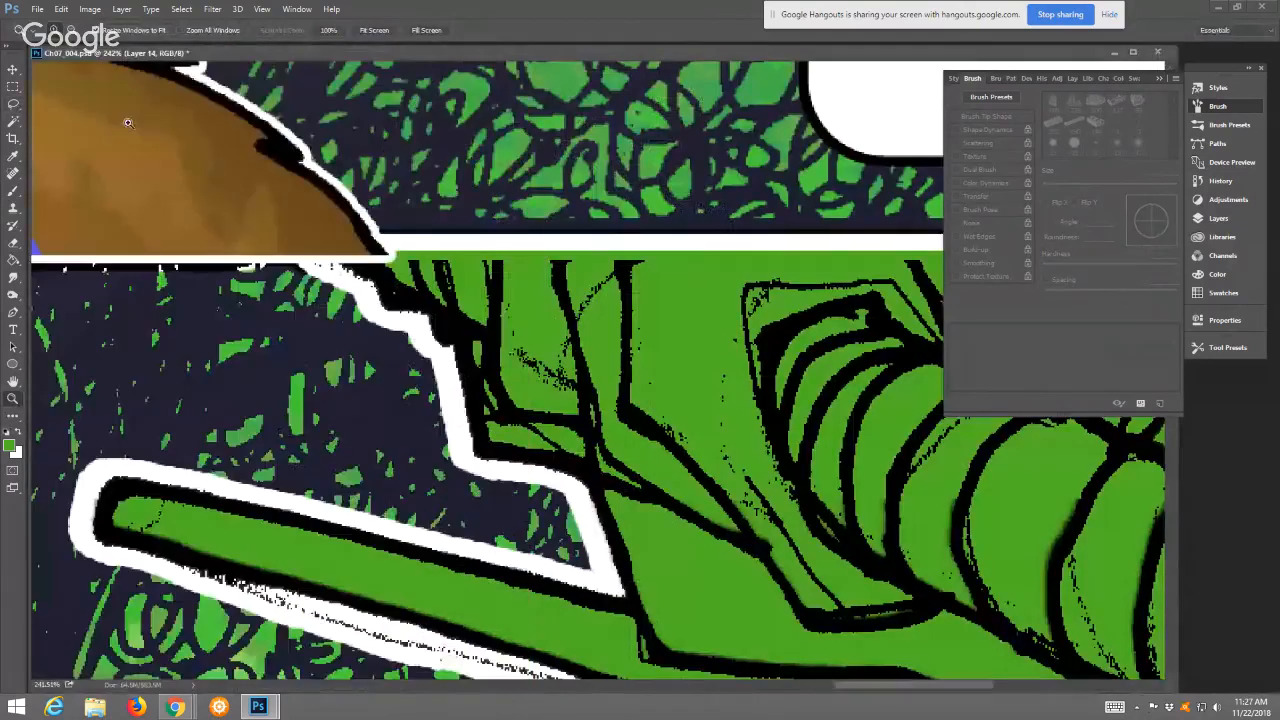
left_click(14, 87)
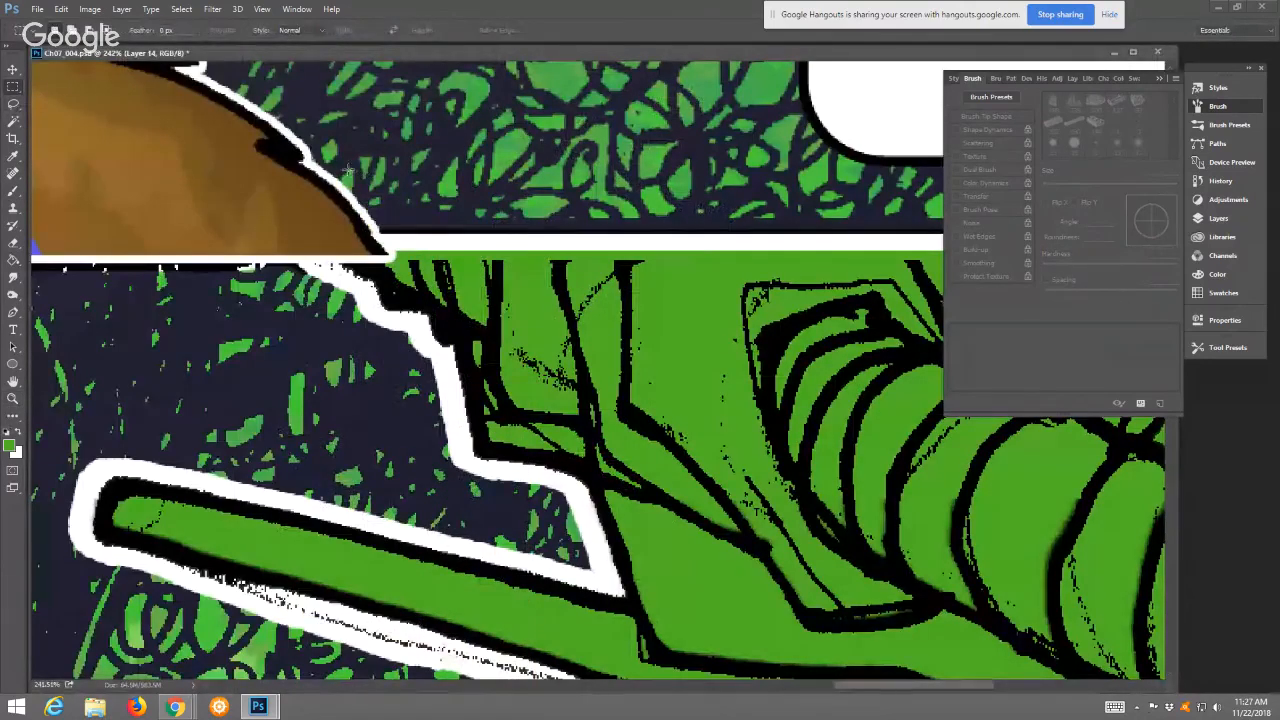
left_click_drag(432, 234, 1154, 260)
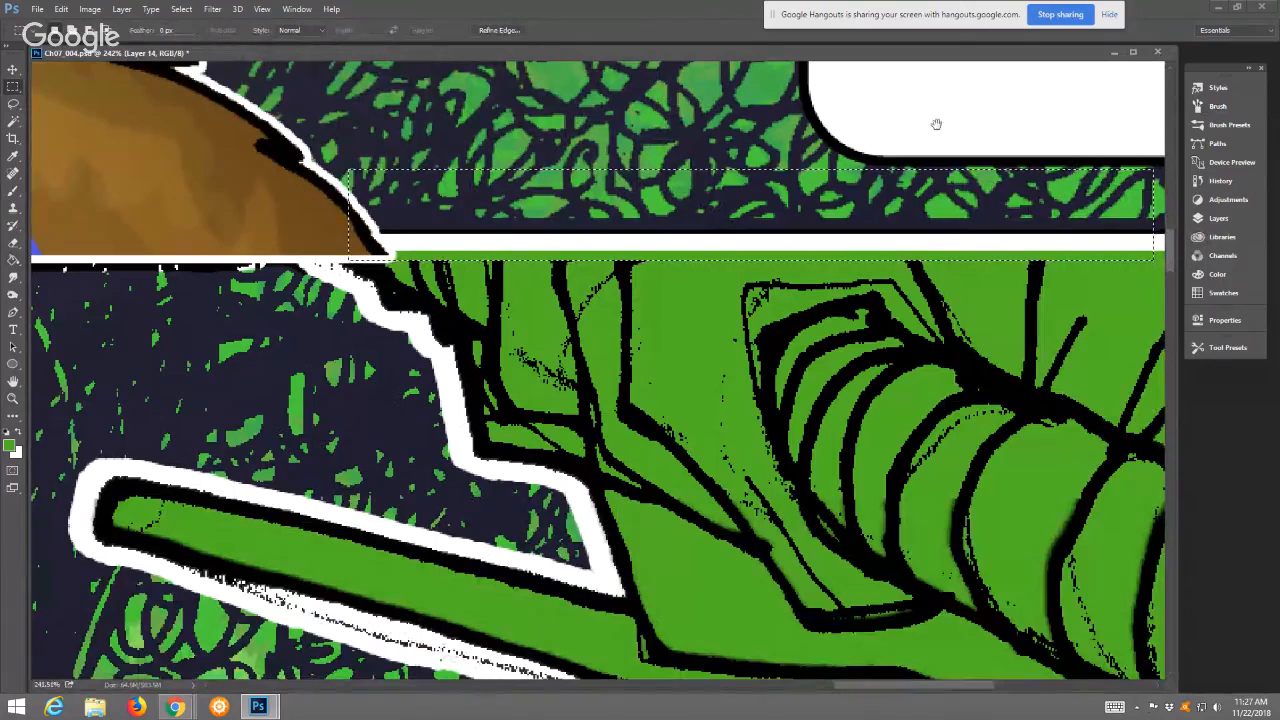
left_click_drag(937, 120, 736, 135)
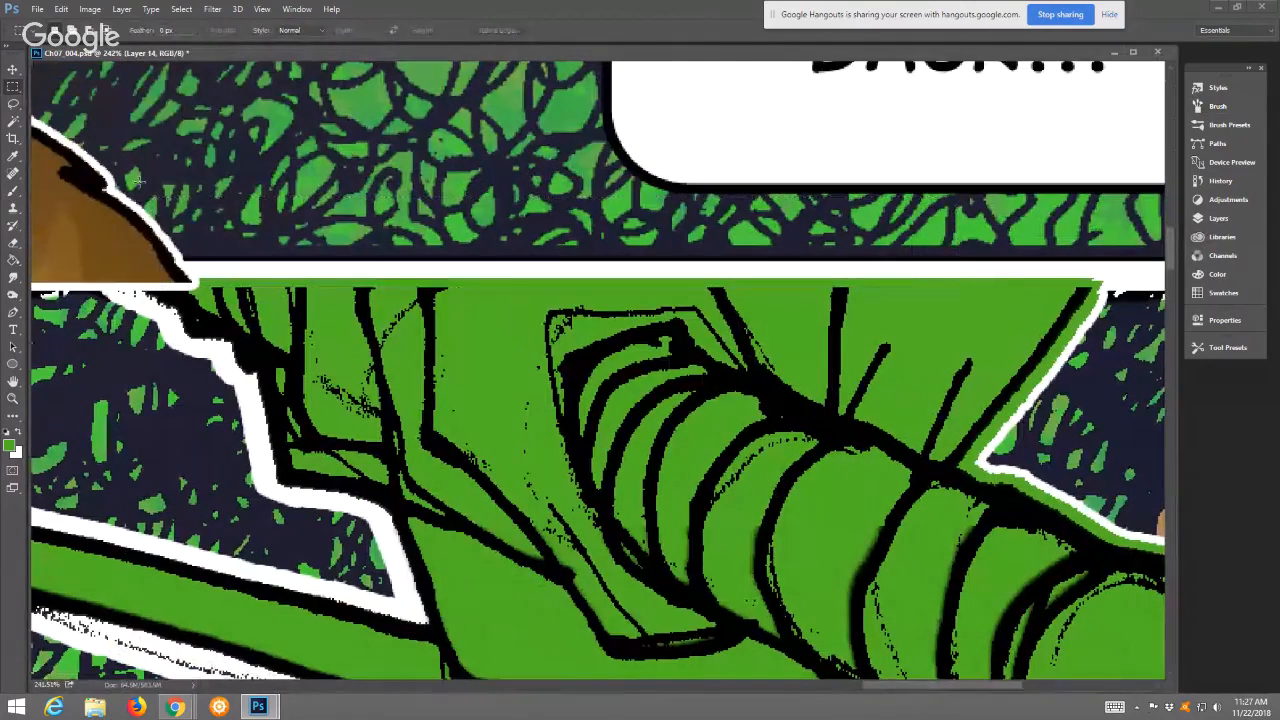
left_click_drag(140, 183, 1140, 289)
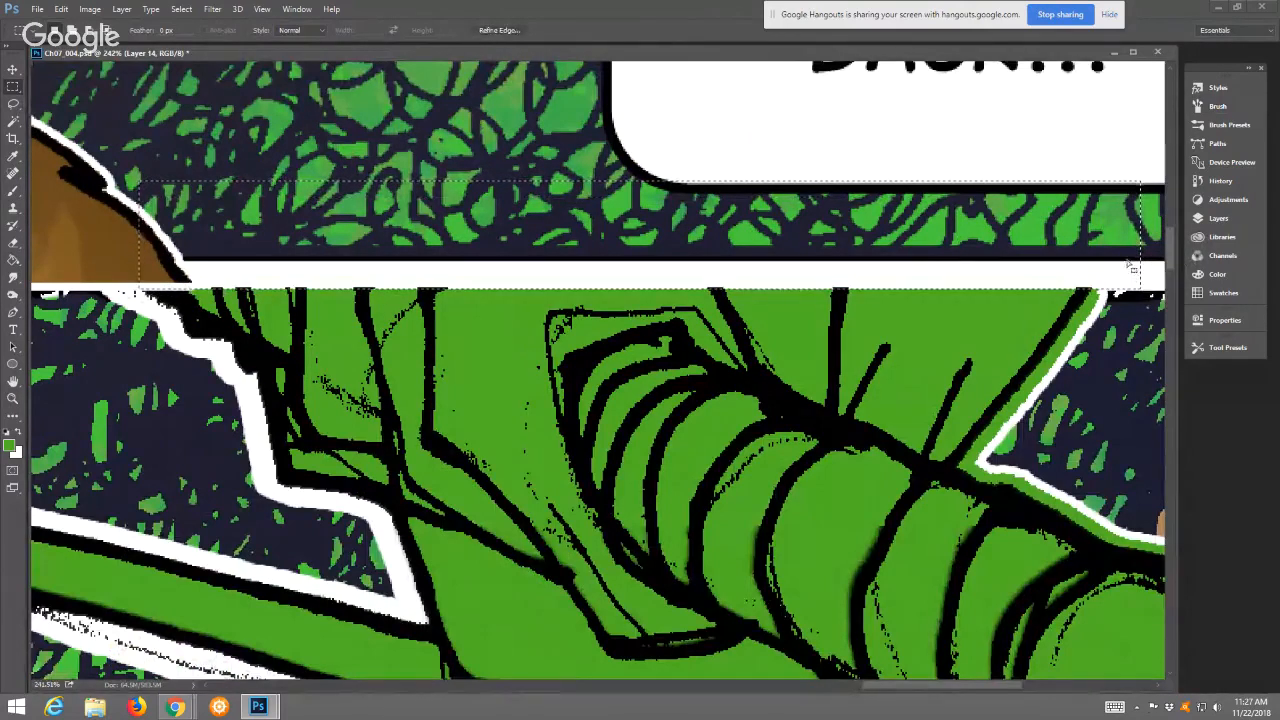
right_click(600, 109)
left_click(636, 117)
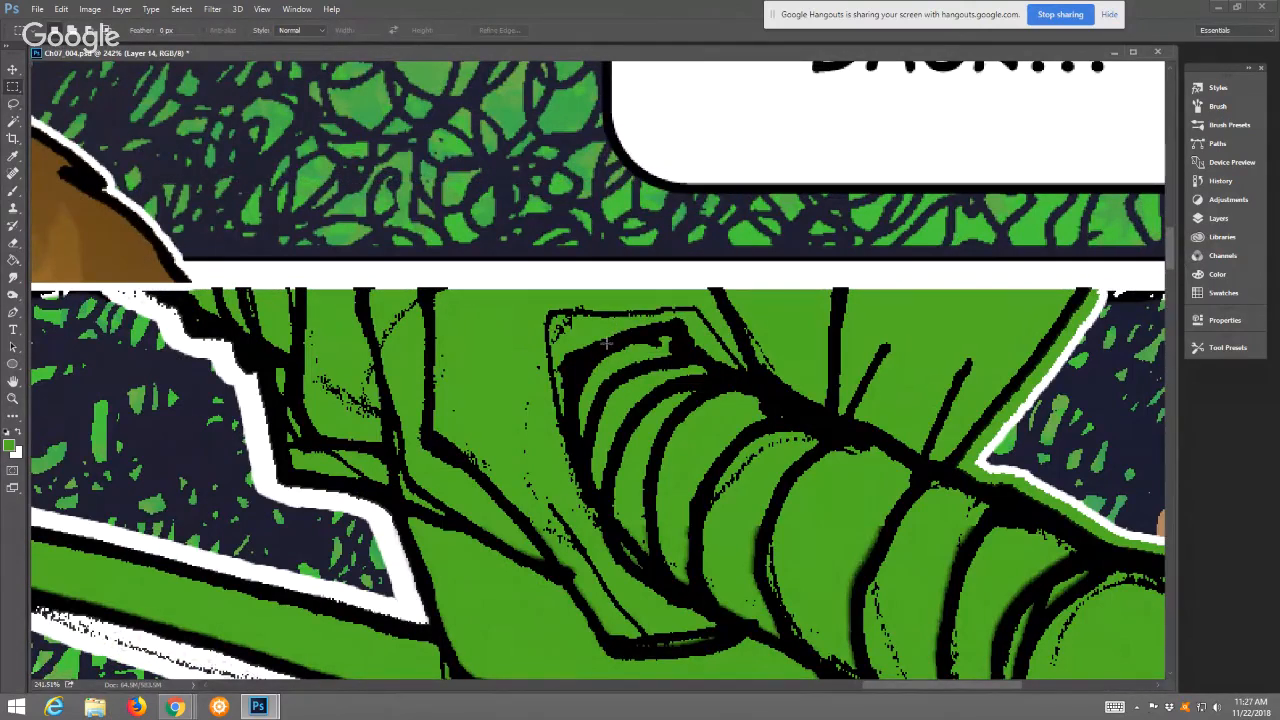
Paint the white edges and slivers between the upright spear shafts in the middle of the frog crowd green
left_click_drag(565, 382, 760, 228)
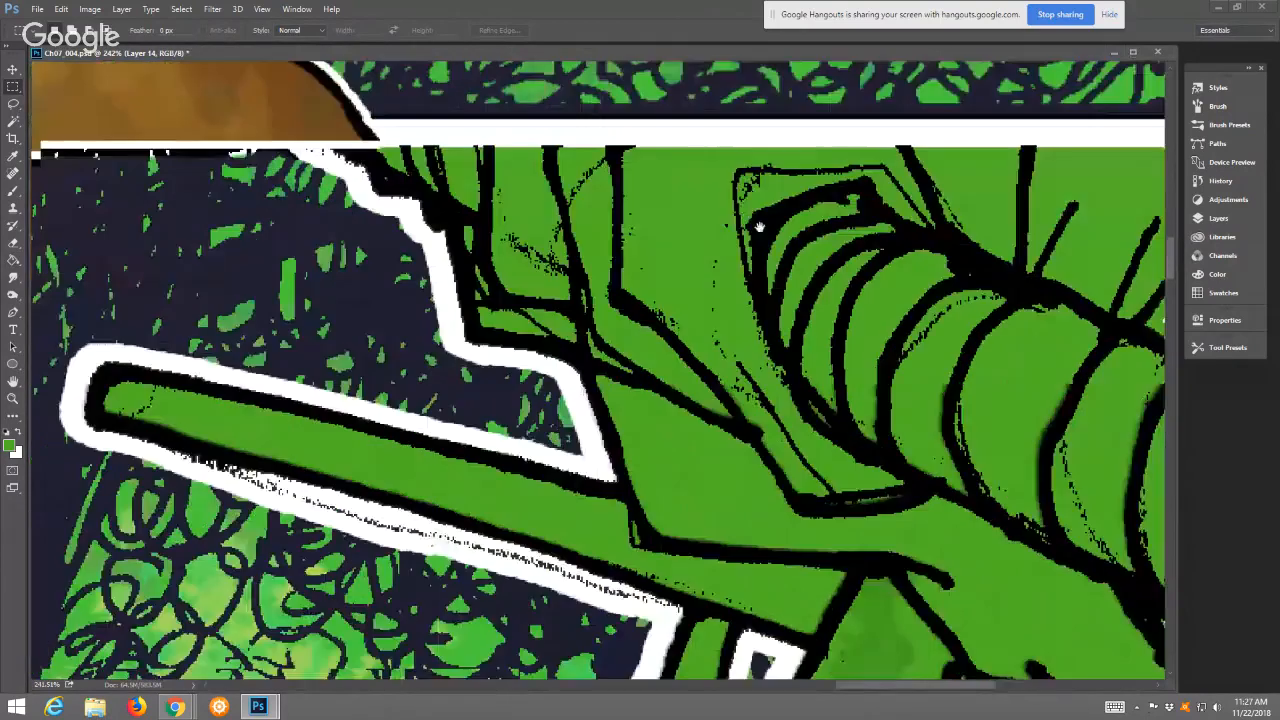
left_click_drag(606, 640, 750, 120)
left_click_drag(643, 585, 700, 271)
left_click_drag(625, 486, 711, 206)
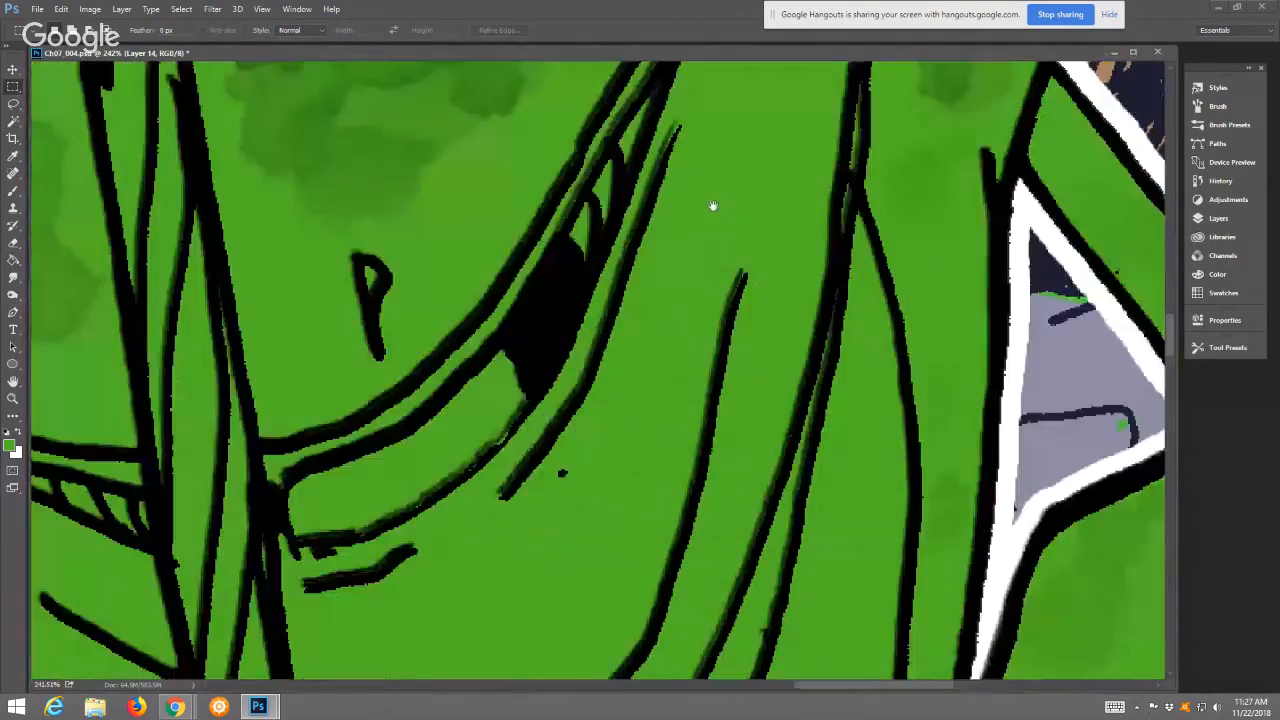
left_click_drag(619, 581, 706, 194)
left_click_drag(700, 570, 690, 370)
left_click_drag(700, 450, 700, 357)
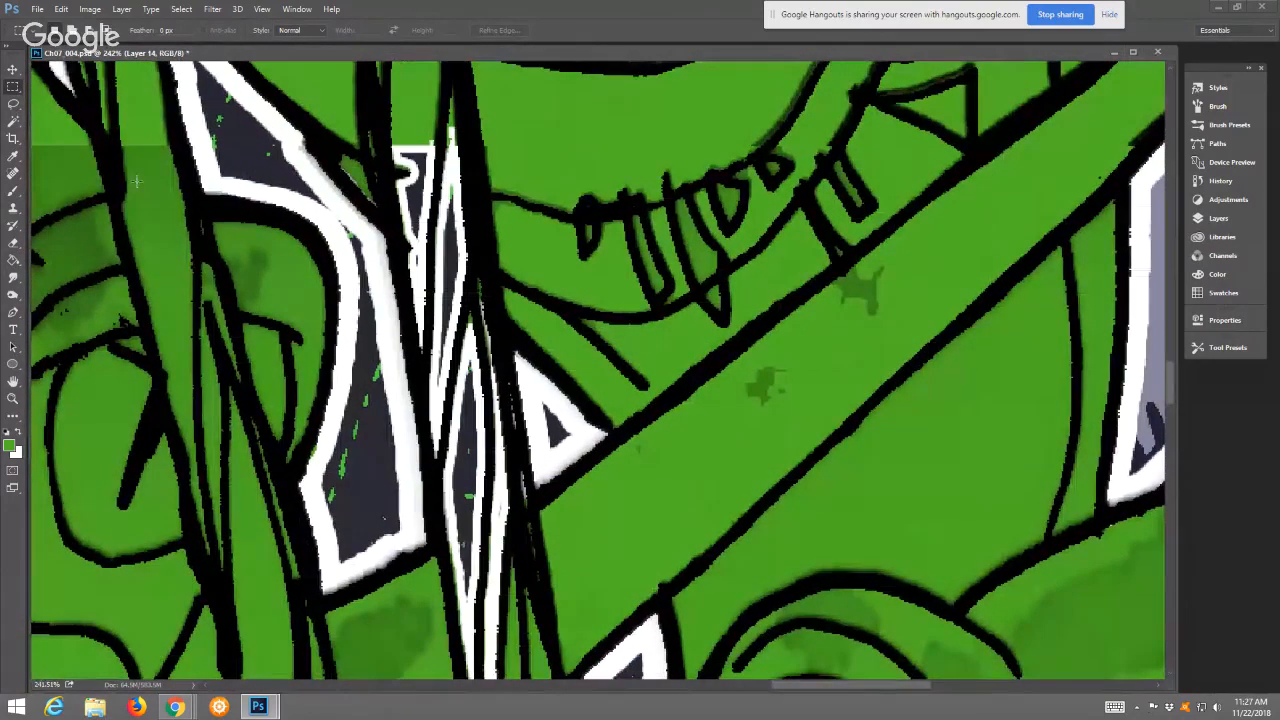
key("b")
mouse_move(402, 136)
left_mouse_down()
mouse_move(450, 183)
mouse_move(451, 127)
mouse_move(457, 276)
mouse_move(440, 315)
mouse_move(398, 148)
left_mouse_up()
mouse_move(411, 204)
left_mouse_down()
mouse_move(438, 389)
mouse_move(458, 440)
left_mouse_up()
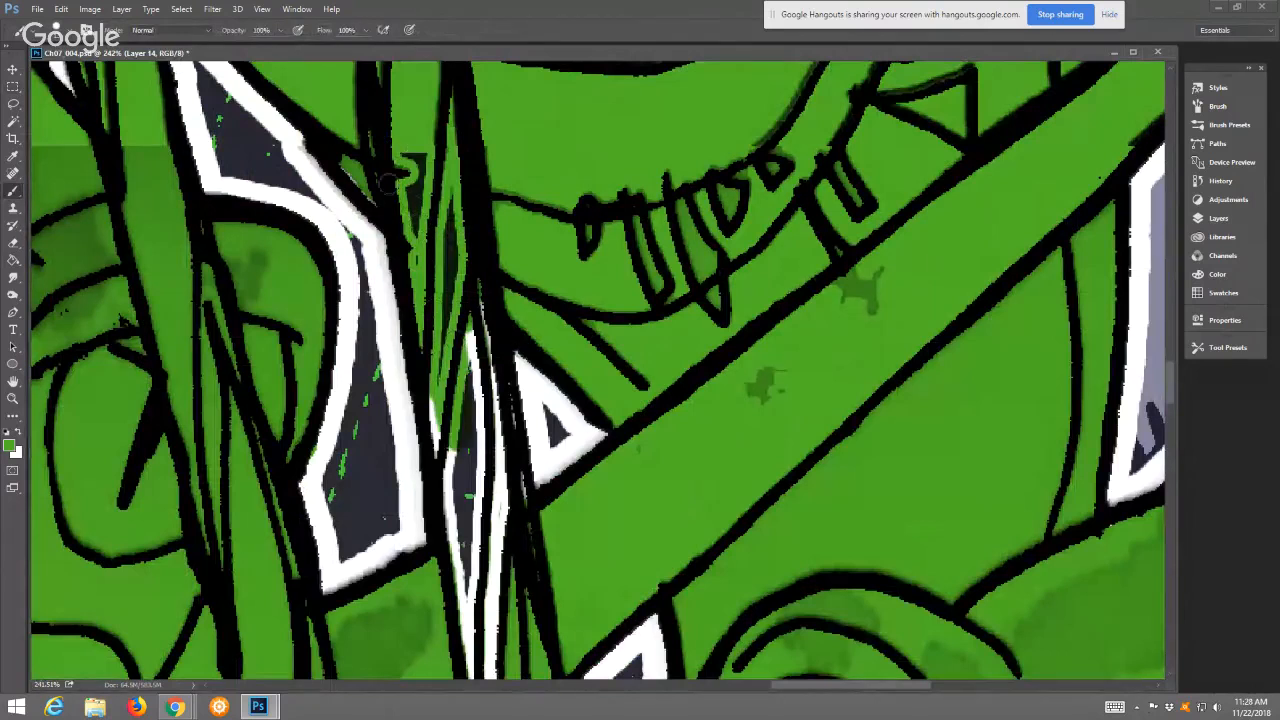
mouse_move(478, 298)
left_mouse_down()
mouse_move(525, 540)
mouse_move(457, 475)
mouse_move(436, 415)
mouse_move(465, 561)
mouse_move(460, 605)
mouse_move(495, 560)
mouse_move(480, 583)
mouse_move(452, 515)
left_mouse_up()
scroll(490, 540, "down", 3)
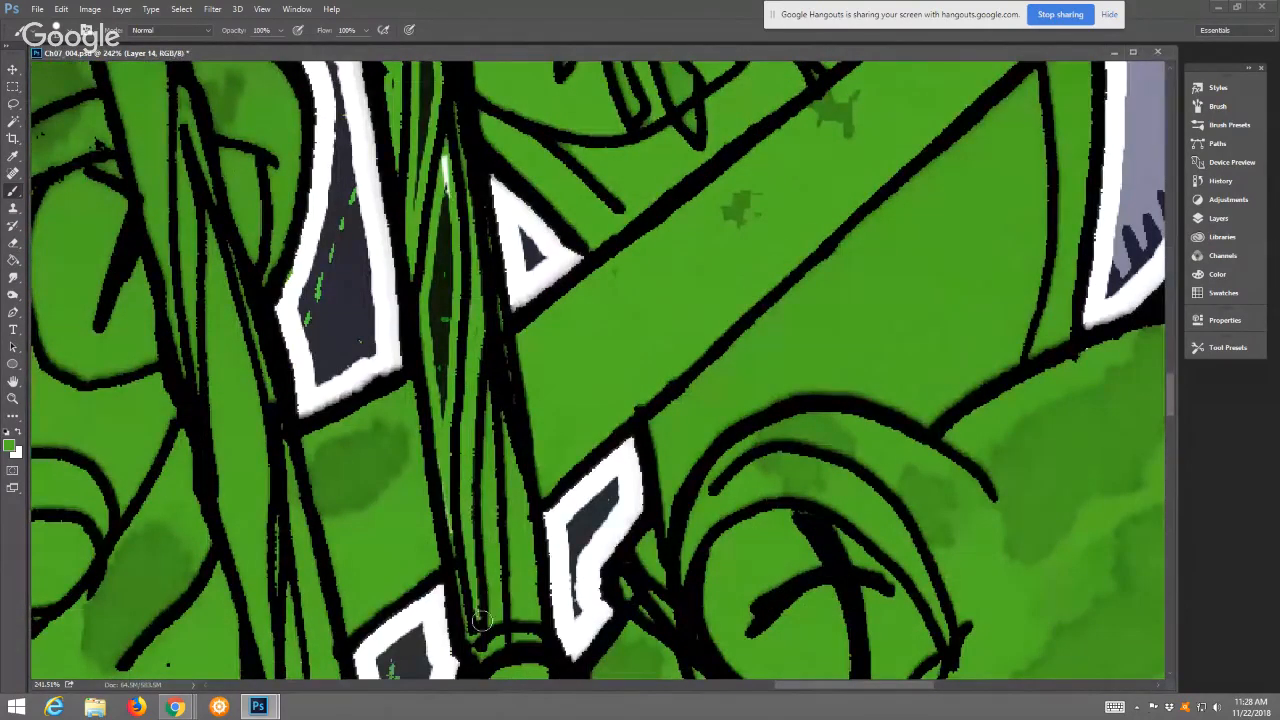
Examine the lower frogs down to the page's bottom edge for unpainted areas, and review the whole page
left_click_drag(480, 560, 443, 249)
left_click_drag(430, 600, 538, 165)
left_click_drag(466, 470, 545, 135)
left_click_drag(450, 555, 538, 233)
left_click_drag(502, 560, 560, 175)
left_click_drag(588, 540, 662, 219)
mouse_move(628, 581)
left_mouse_down()
mouse_move(794, 354)
mouse_move(909, 331)
mouse_move(1083, 351)
left_mouse_up()
left_click_drag(782, 345, 1080, 331)
left_click_drag(735, 359, 1074, 353)
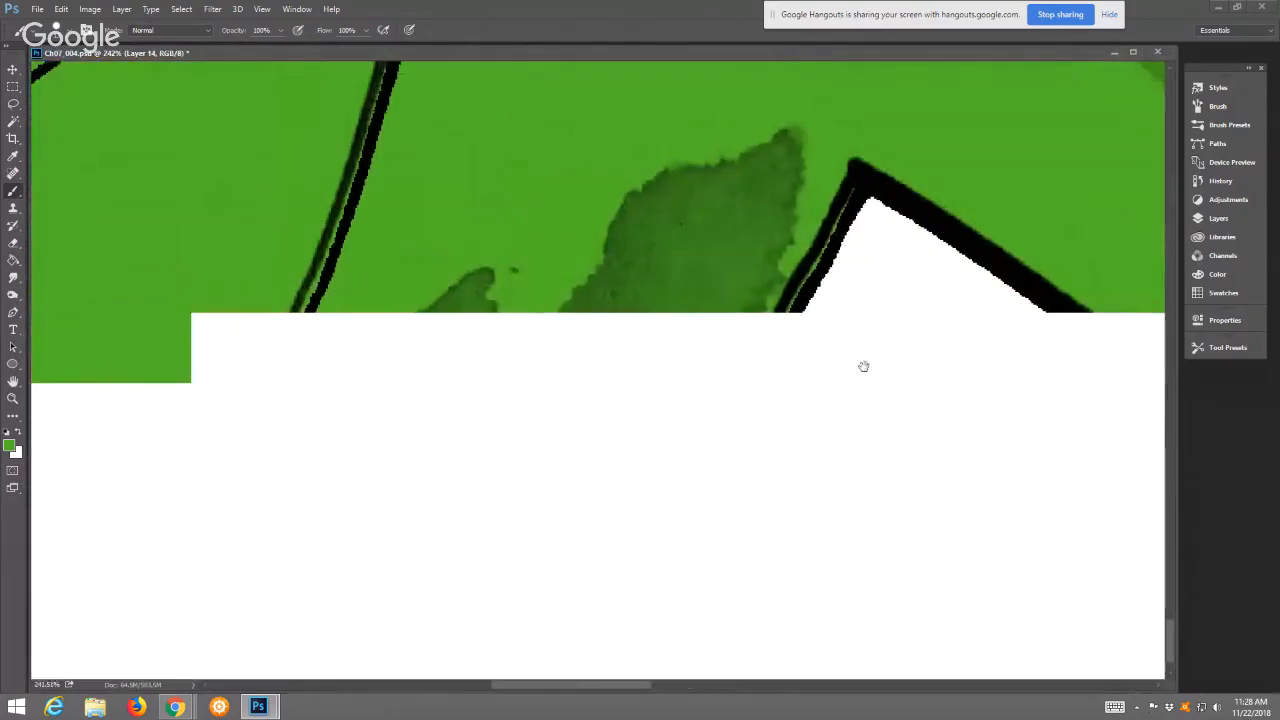
left_click(14, 398)
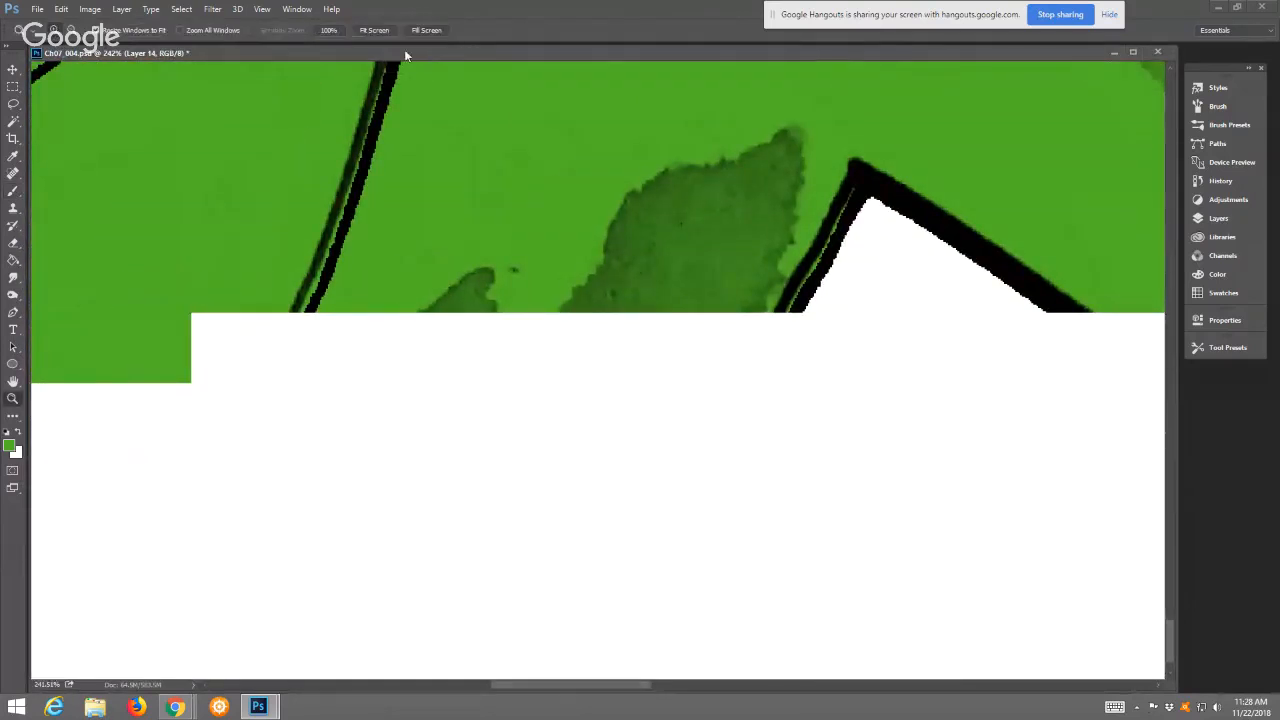
left_click(374, 31)
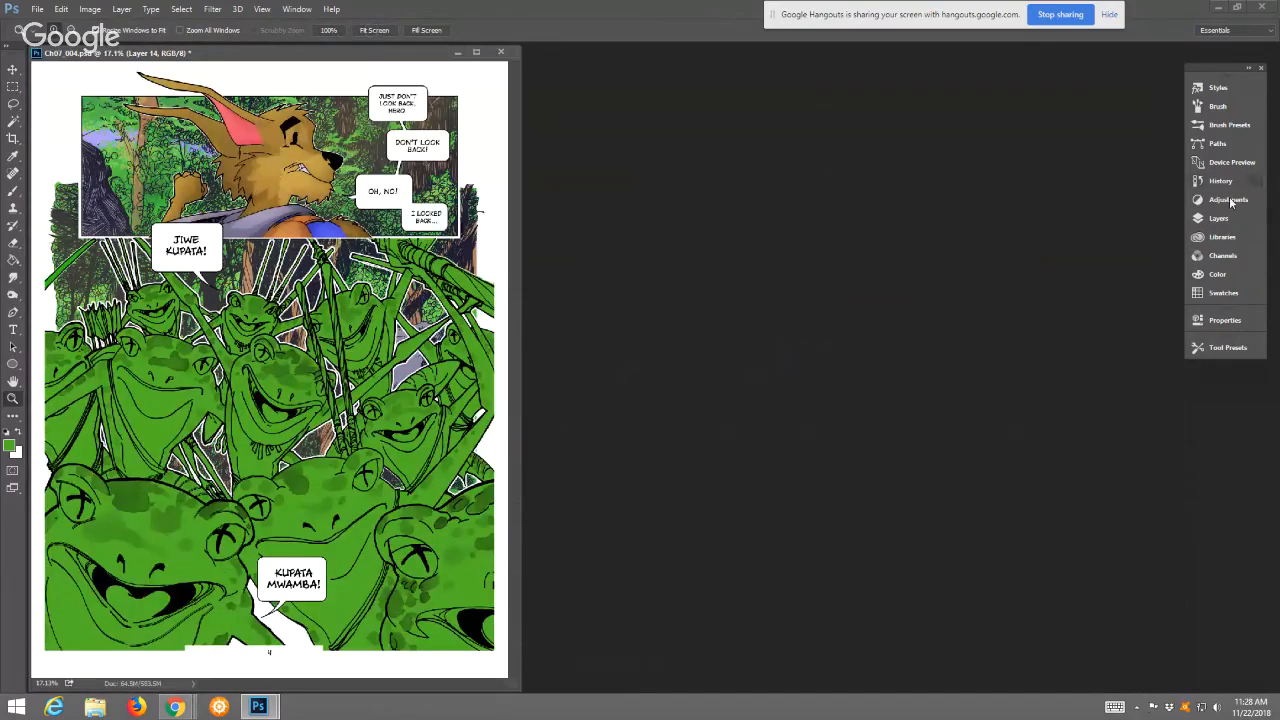
Make Layer 6 active and set the foreground color to white
left_click(1215, 218)
left_click(1100, 337)
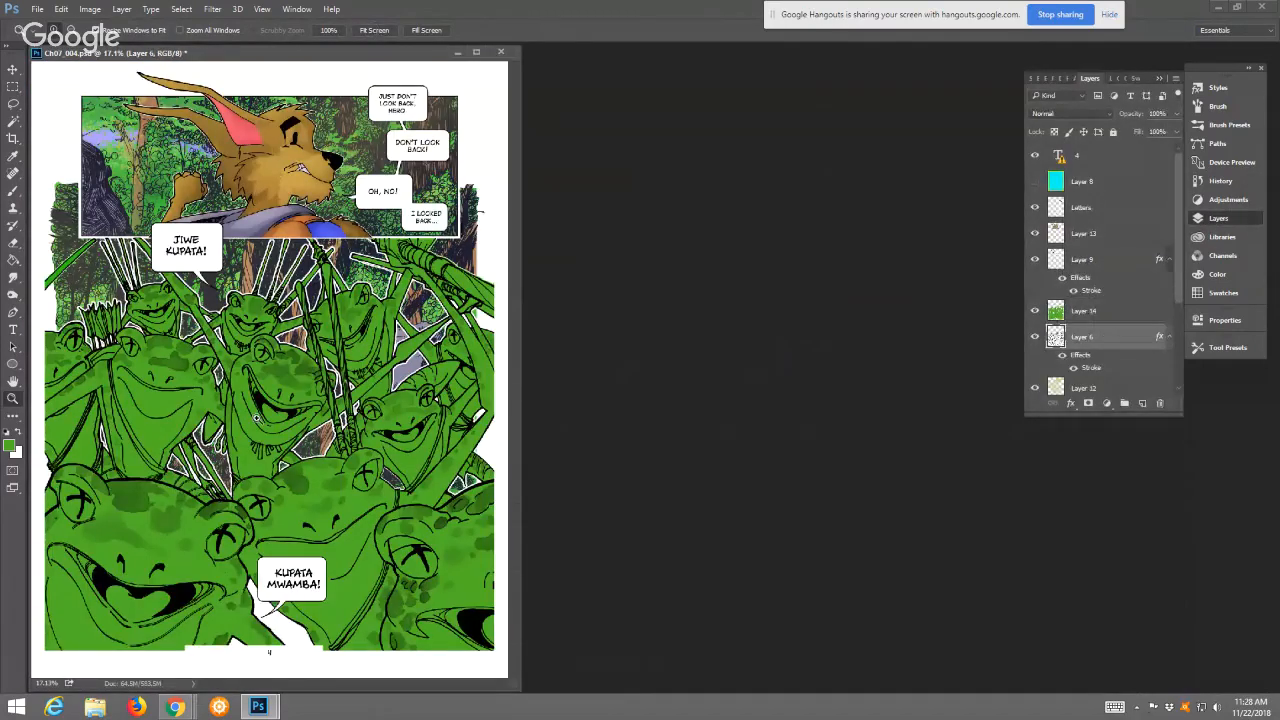
left_click(19, 430)
left_click(9, 445)
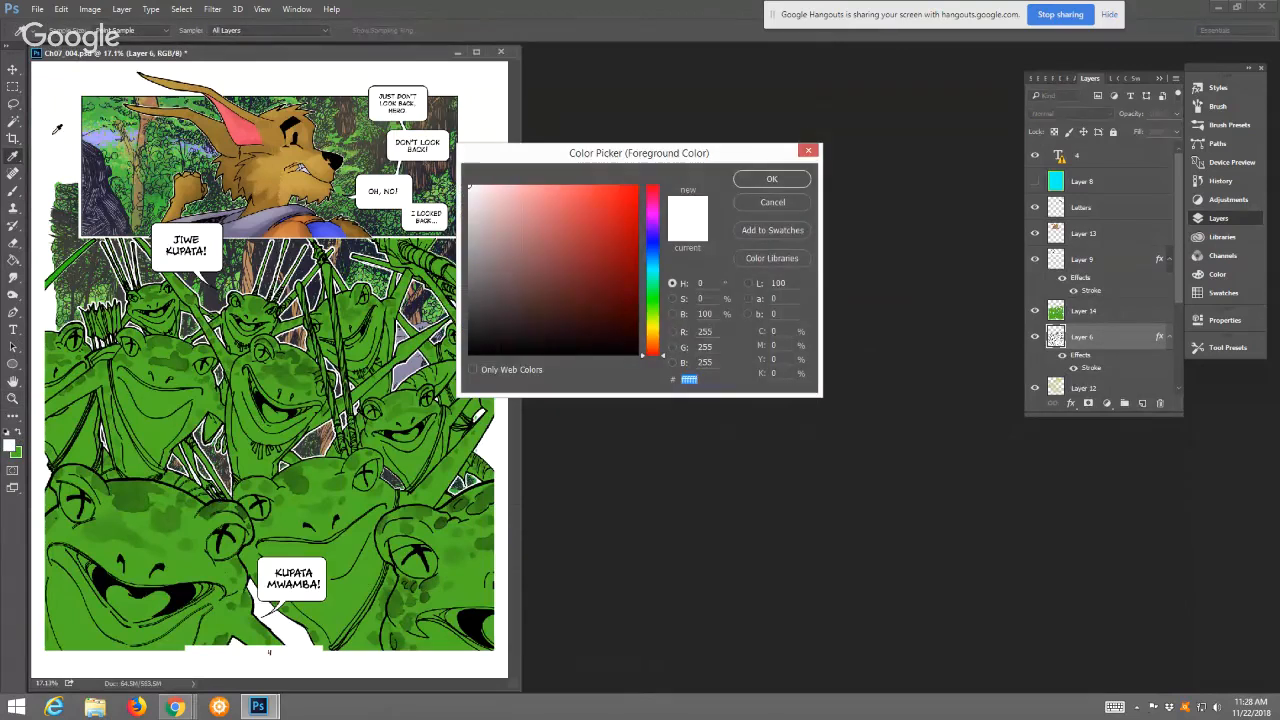
left_click(771, 180)
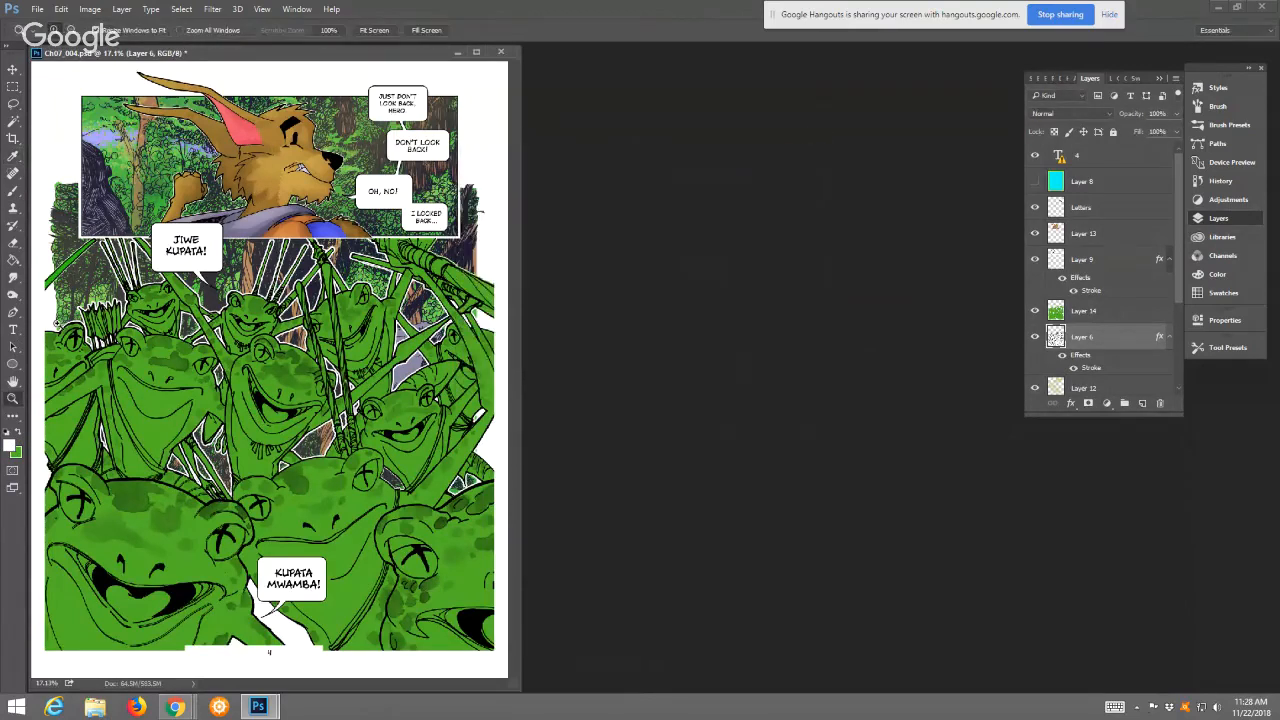
Fill the dark background gaps between the upright spear shafts with white on Layer 6
left_click(13, 259)
left_click(12, 399)
left_click_drag(308, 358, 462, 462)
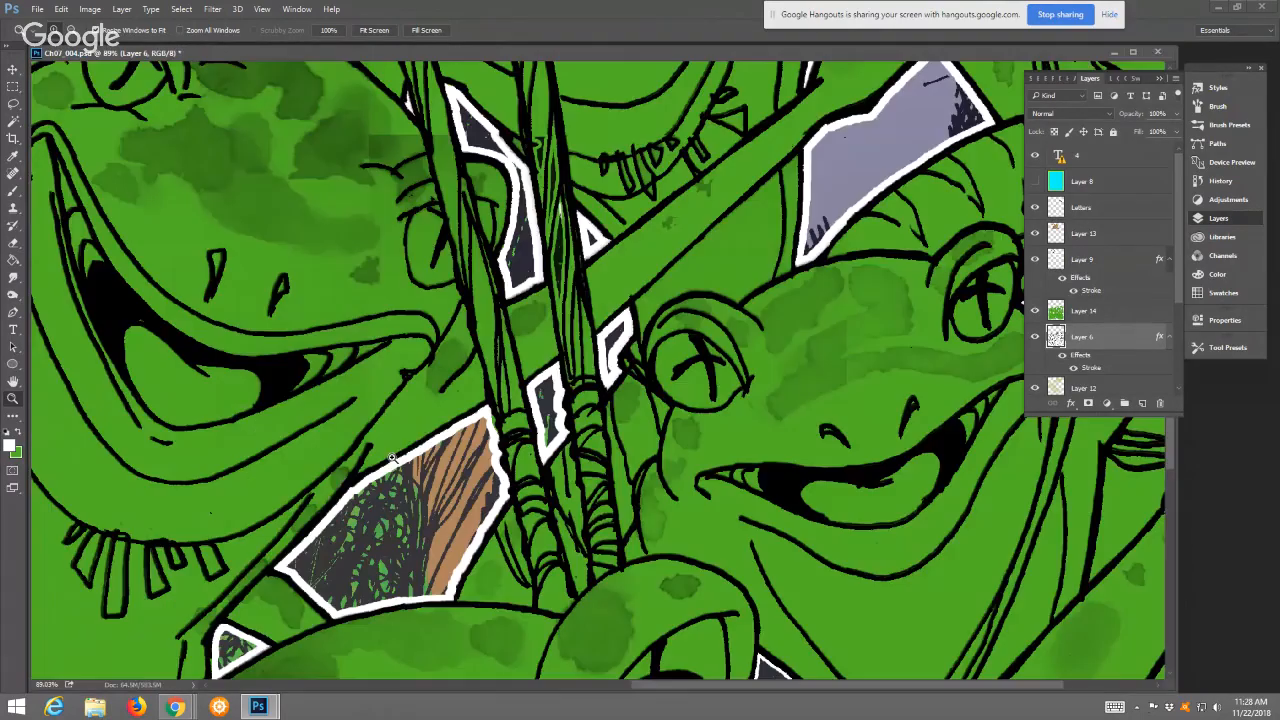
left_click(614, 285)
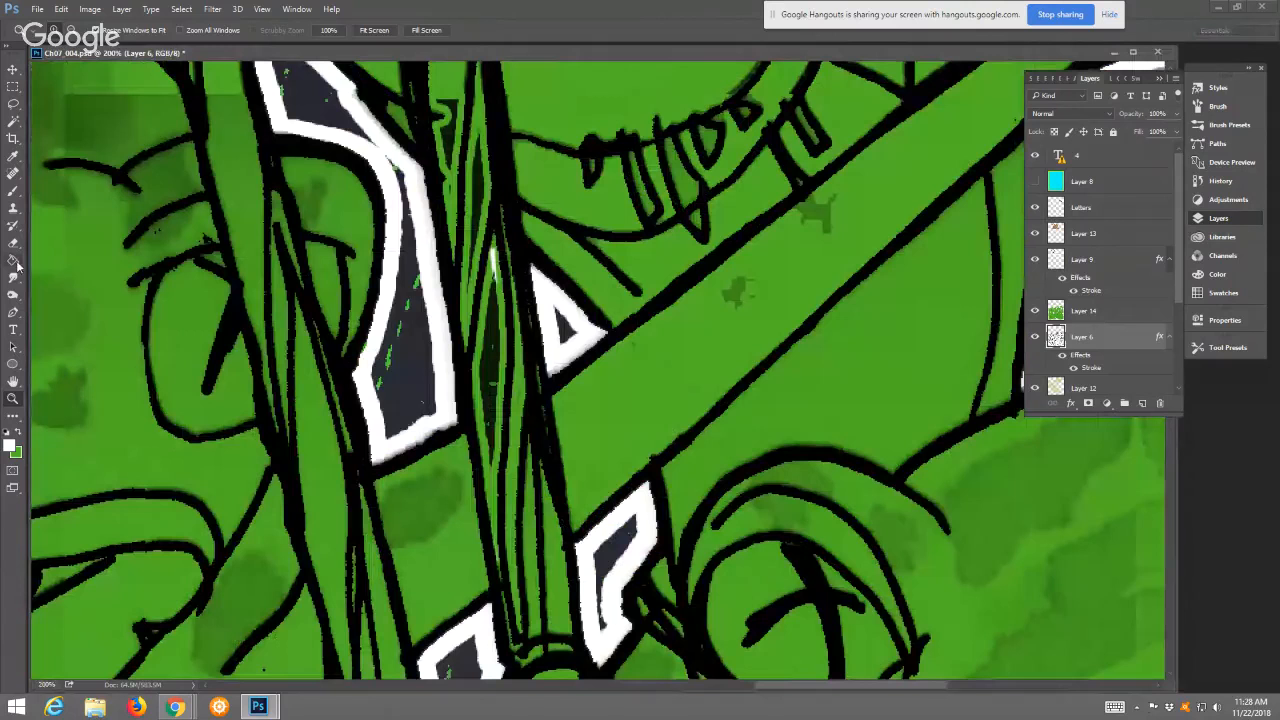
left_click(13, 259)
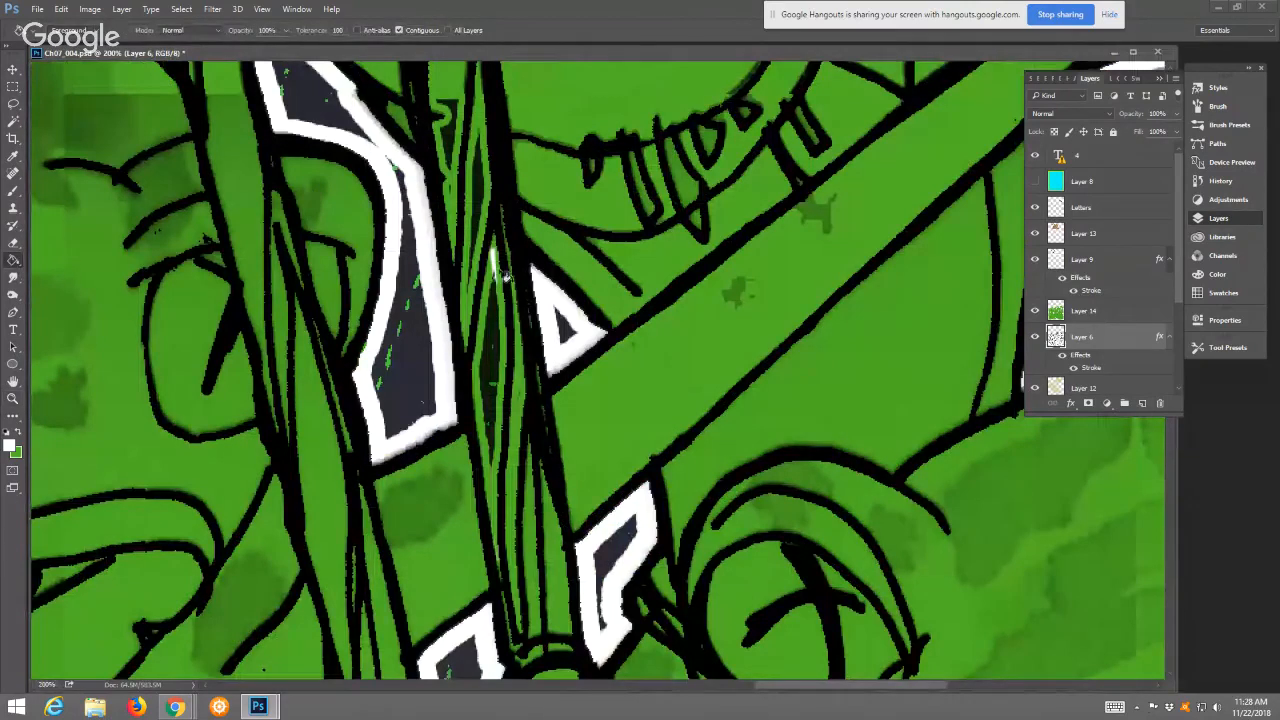
left_click(495, 354)
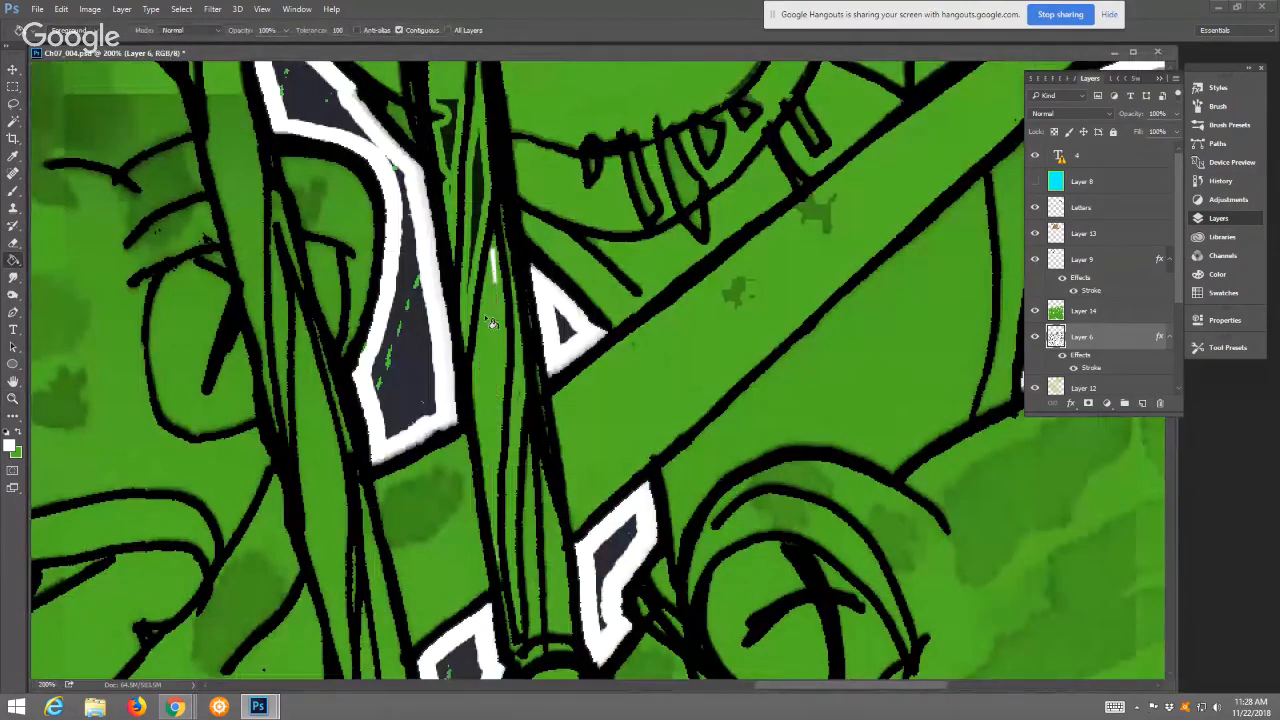
left_click(483, 184)
left_click(453, 147)
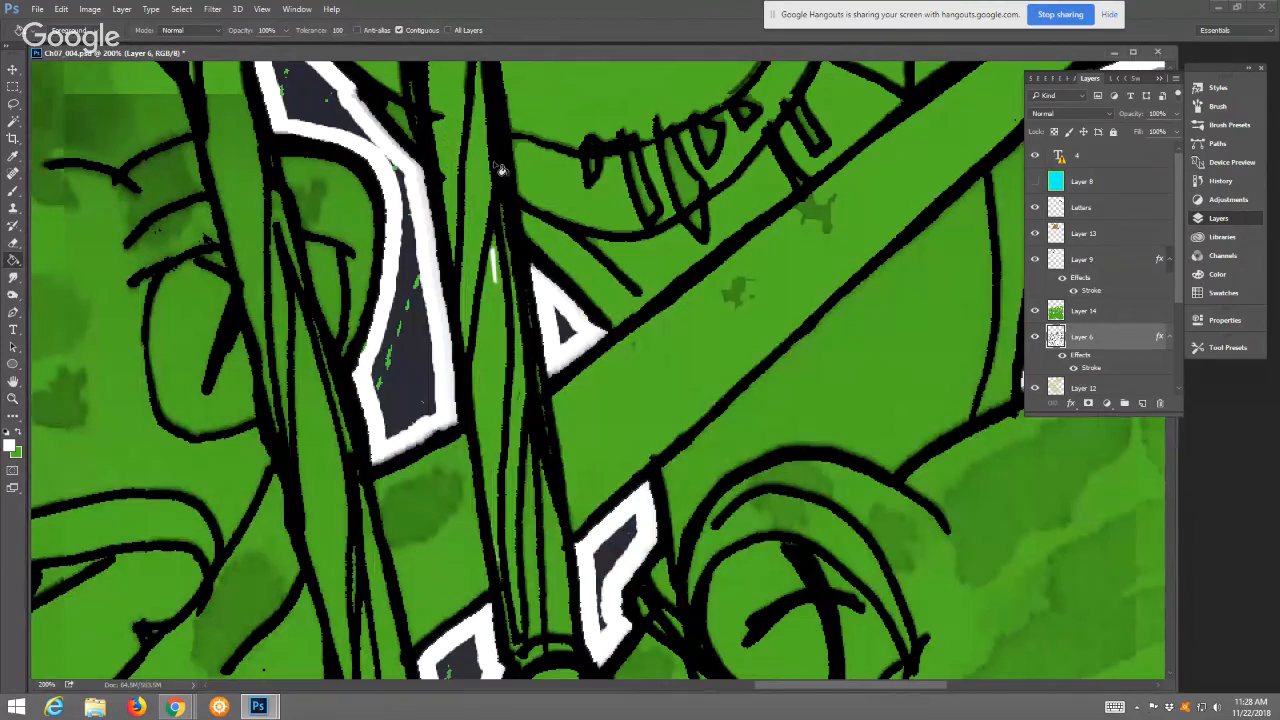
Return to Layer 14 and brush the leftover white sliver between the spear shafts green
left_click(1120, 311)
left_click(13, 190)
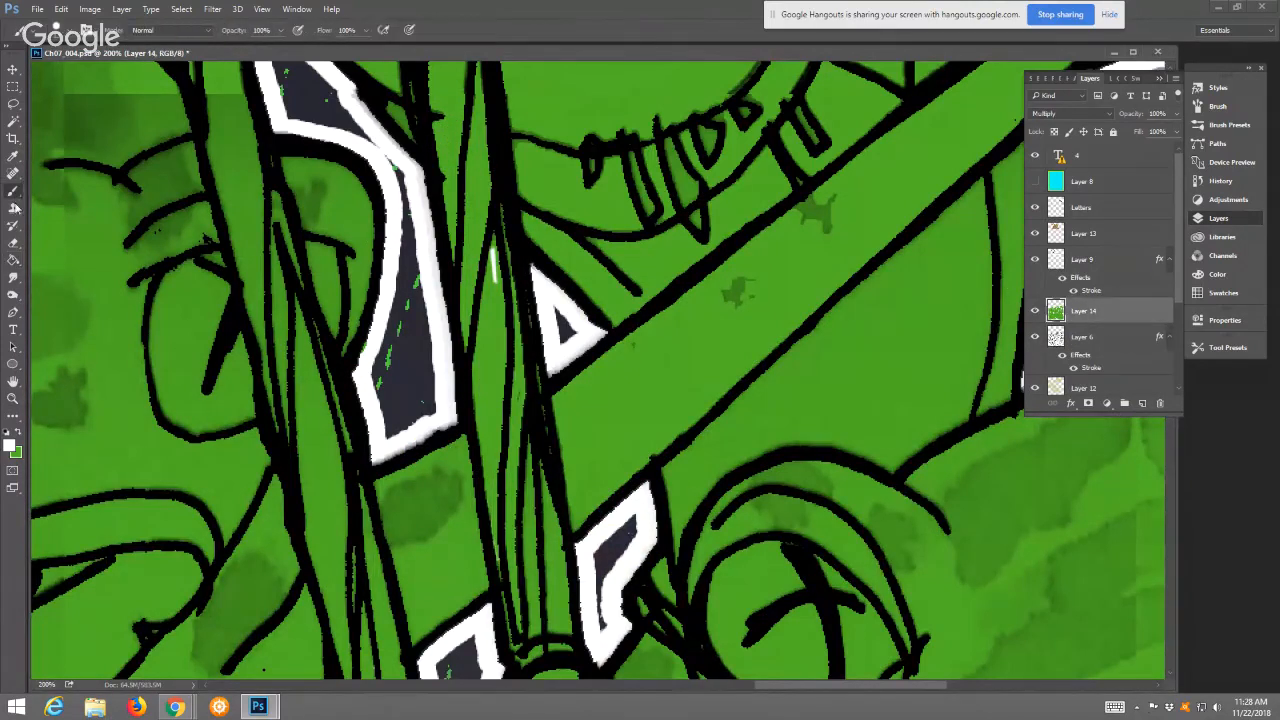
left_click(19, 434)
left_click_drag(485, 245, 497, 307)
Examine the whole comic page for the overall green coloring of the frogs, spears and arrow bundle
left_click(14, 399)
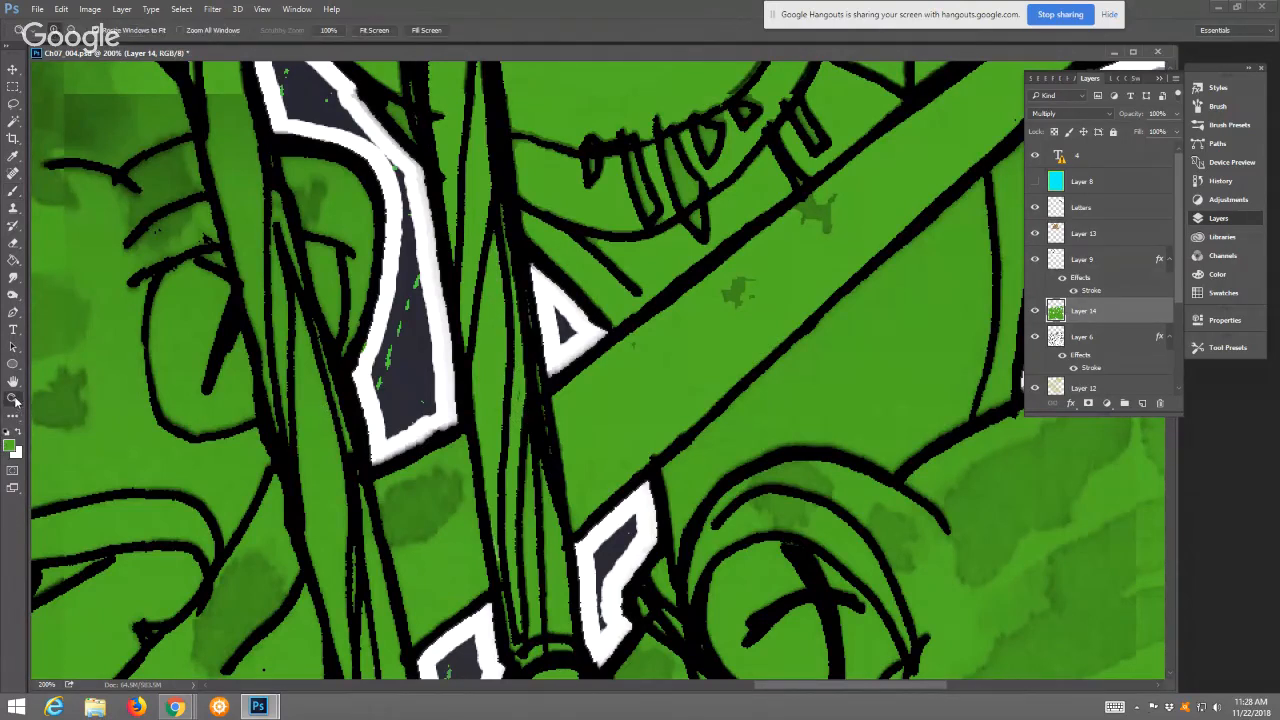
left_click(373, 30)
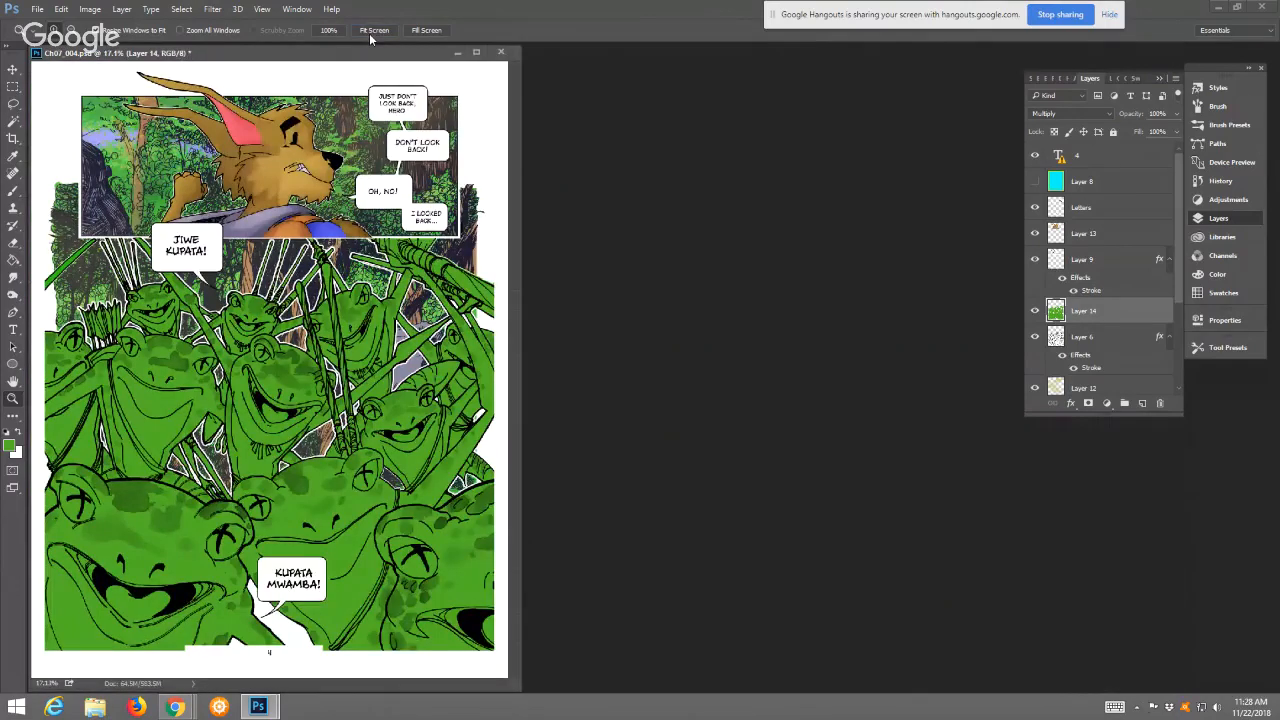
left_click_drag(371, 52, 591, 71)
left_click_drag(455, 315, 600, 416)
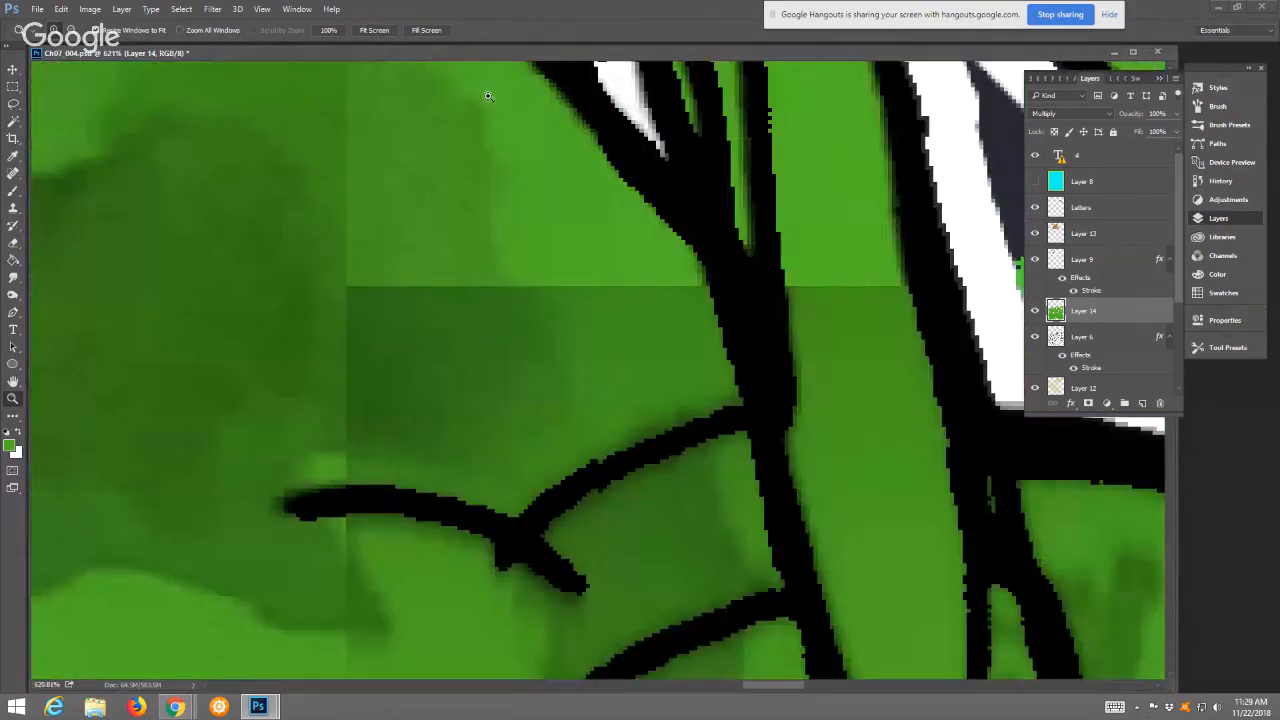
left_click(368, 31)
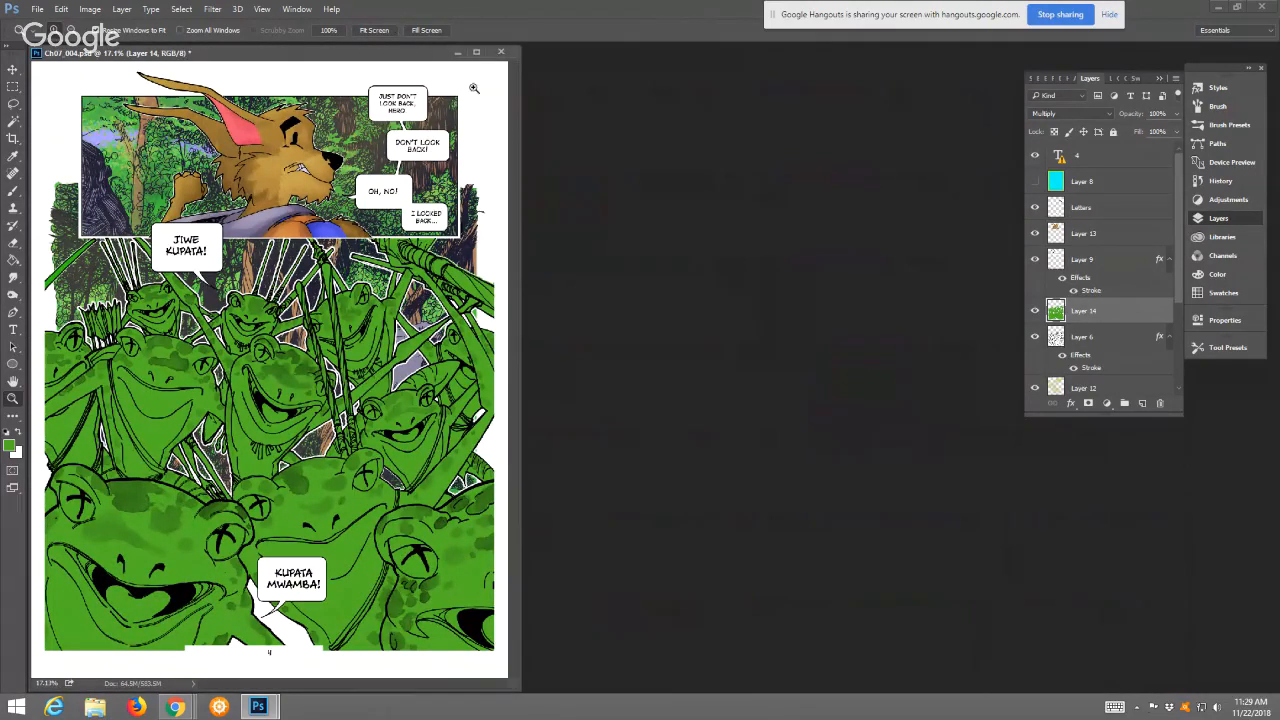
key("super+c")
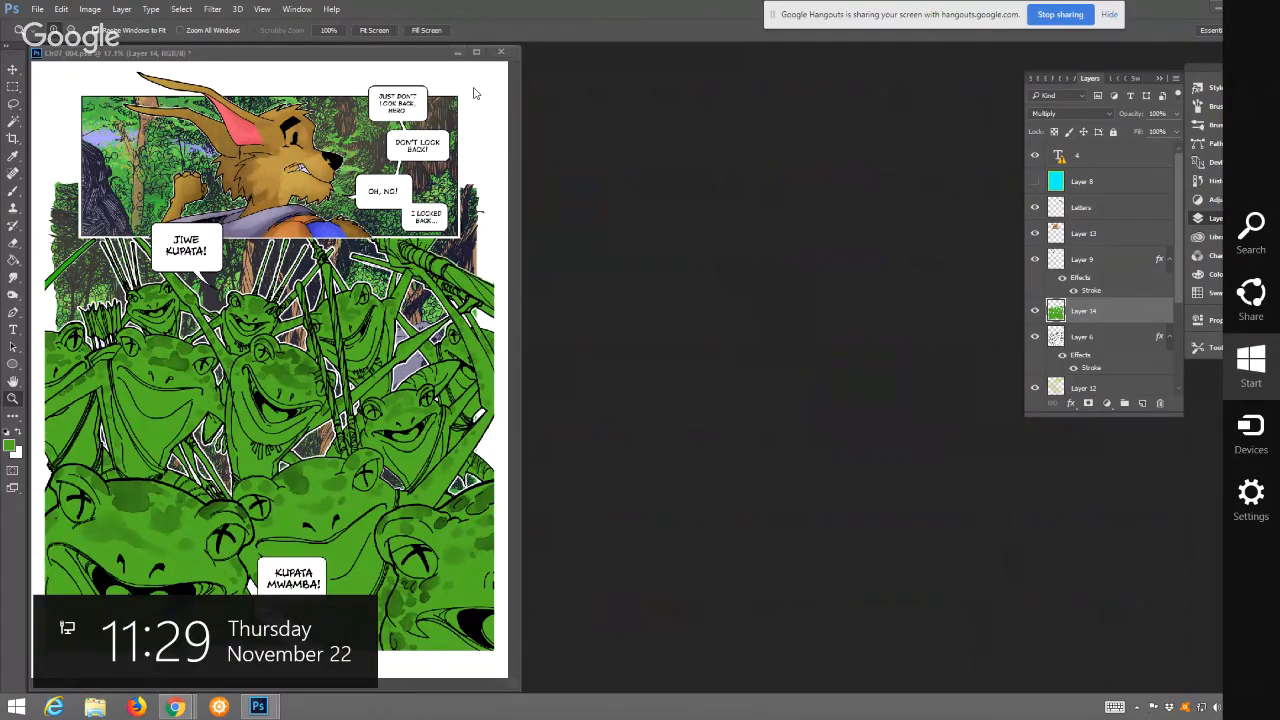
left_click(475, 93)
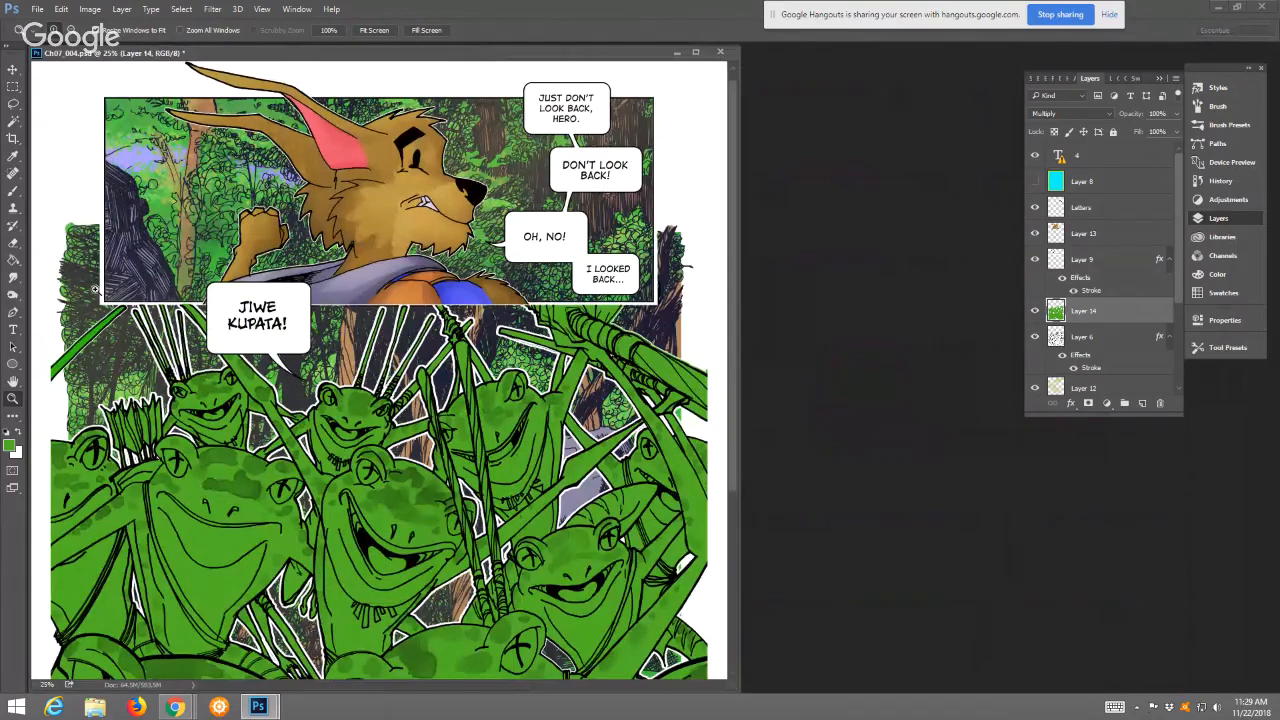
Select the painted frog and spear areas on Layer 14 by wand-selecting the surrounding empty area and inverting the selection
key("w")
left_click(97, 292)
right_click(130, 355)
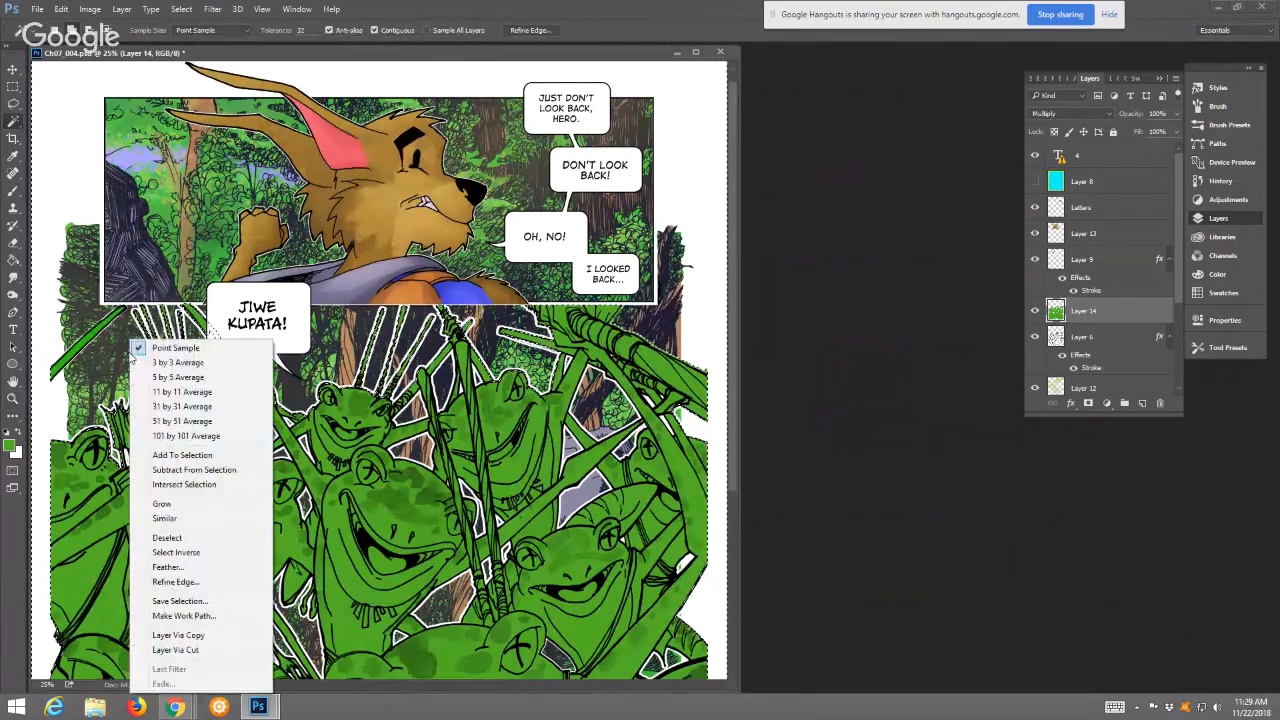
left_click(200, 552)
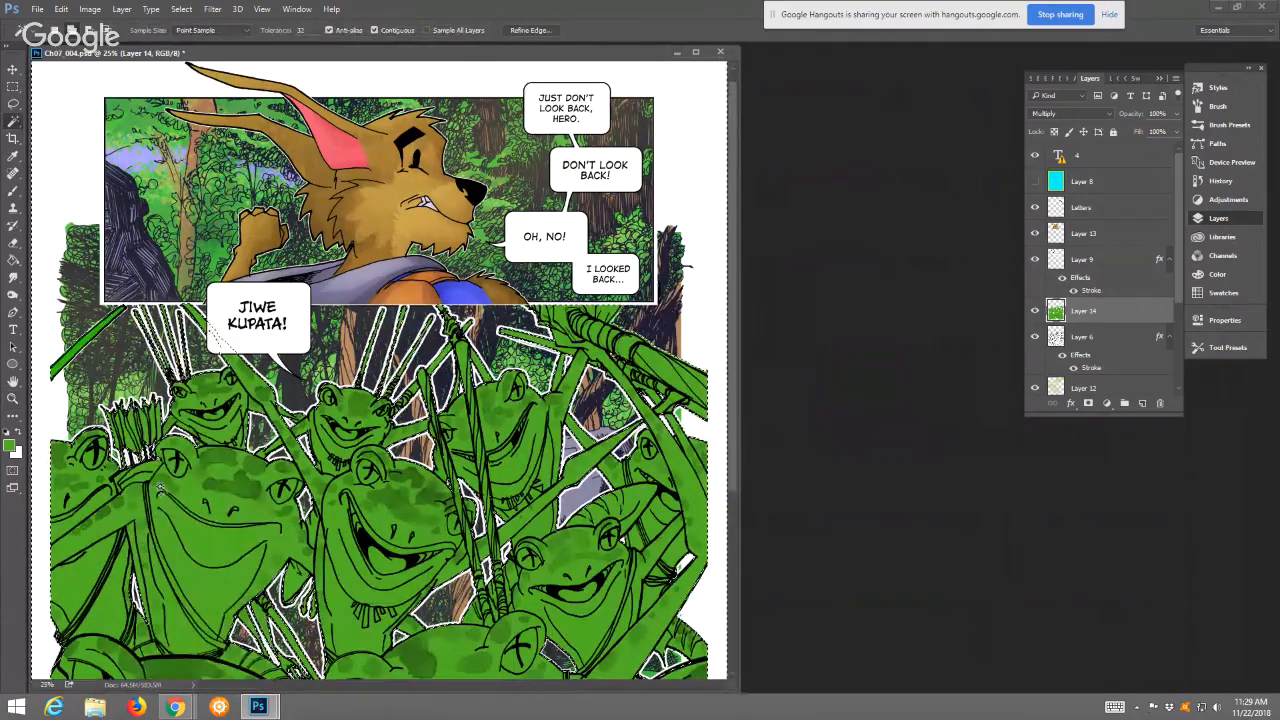
right_click(124, 360)
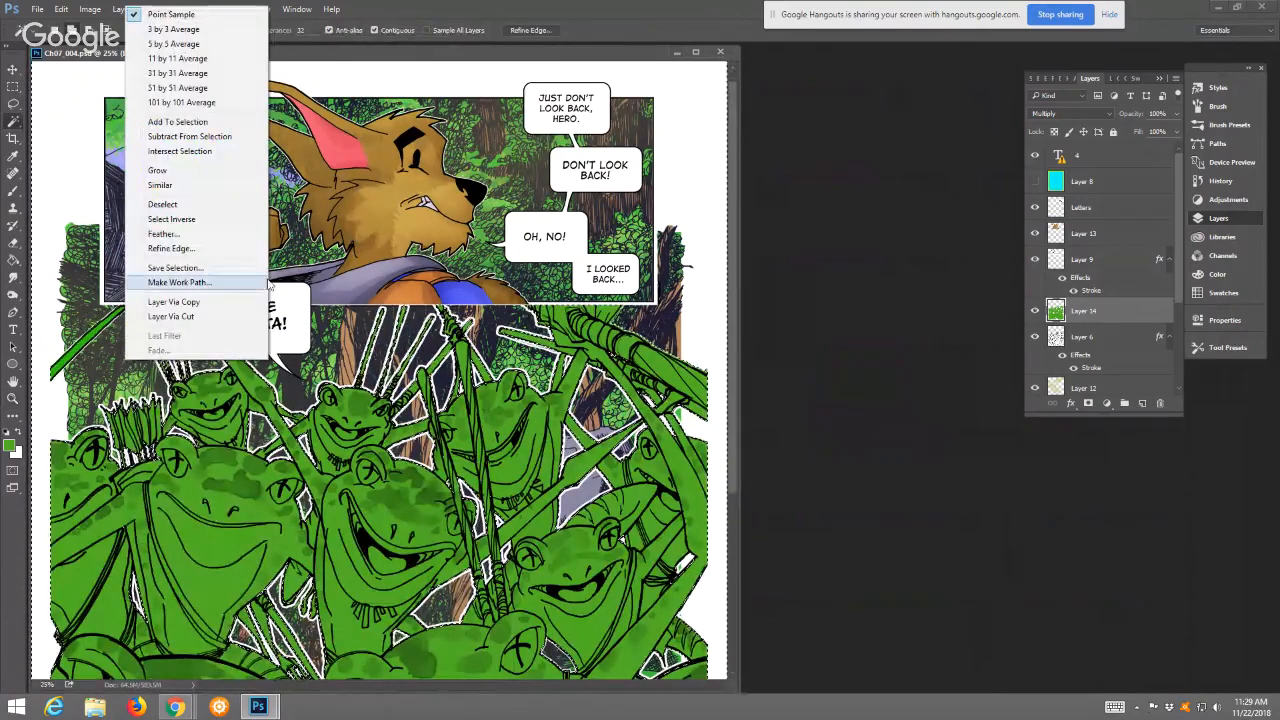
left_click(234, 220)
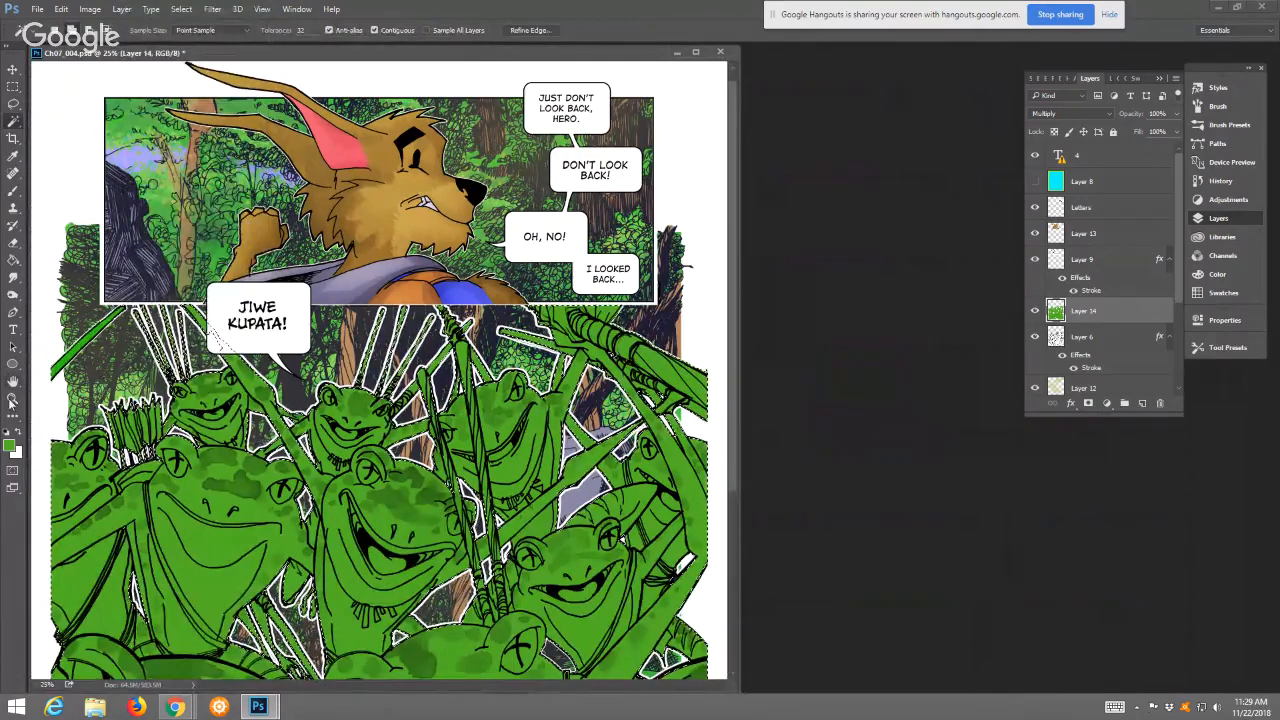
Set the foreground color to a medium brown with a hue of 31°
left_click(13, 398)
left_click(376, 31)
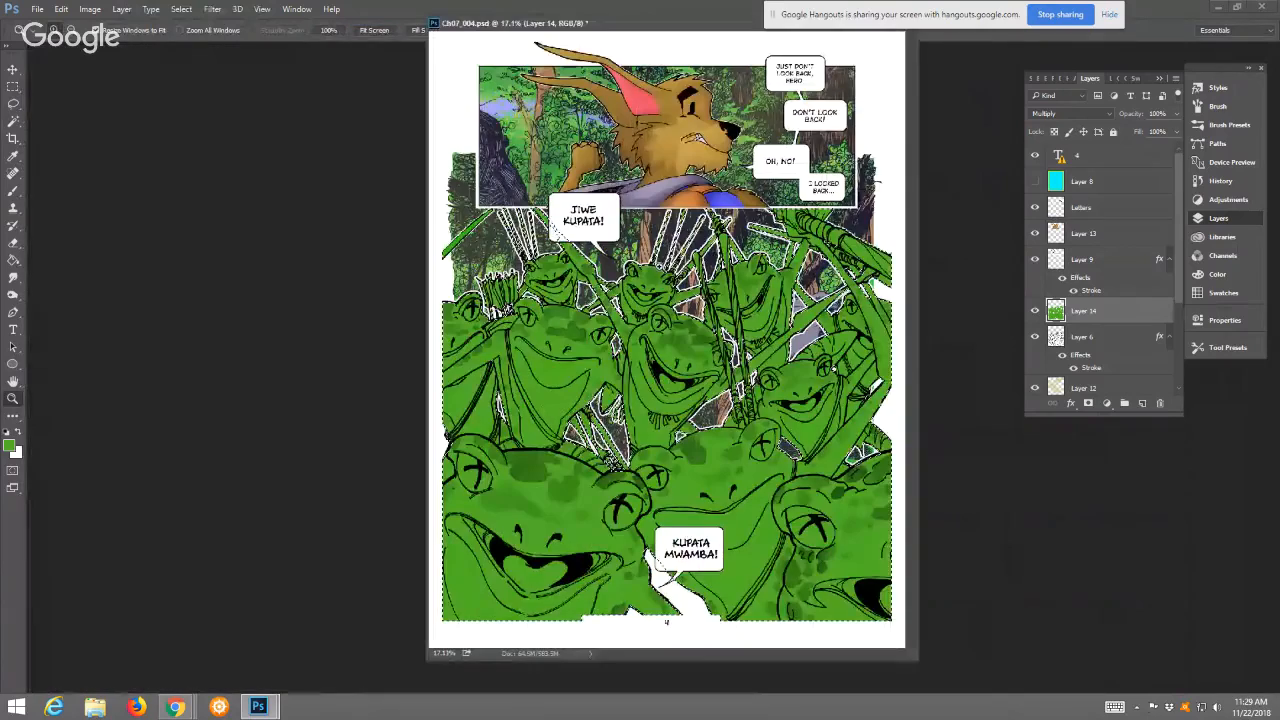
left_click(13, 155)
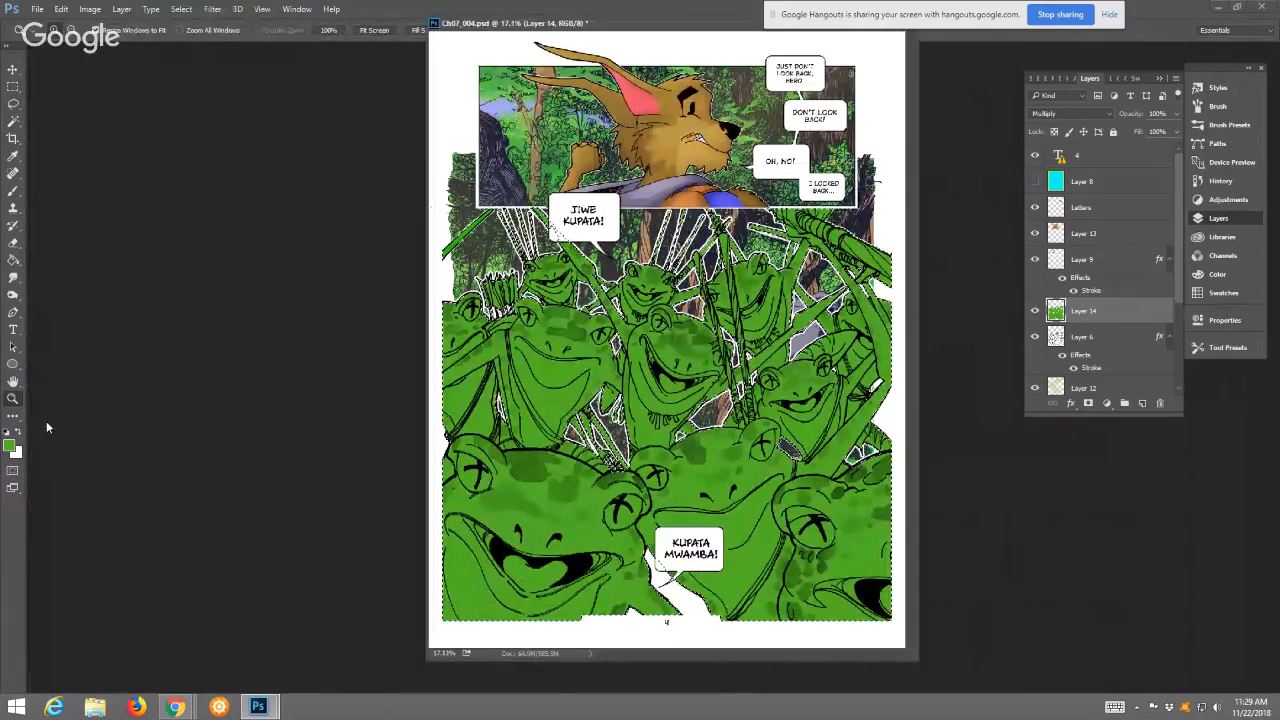
left_click(9, 445)
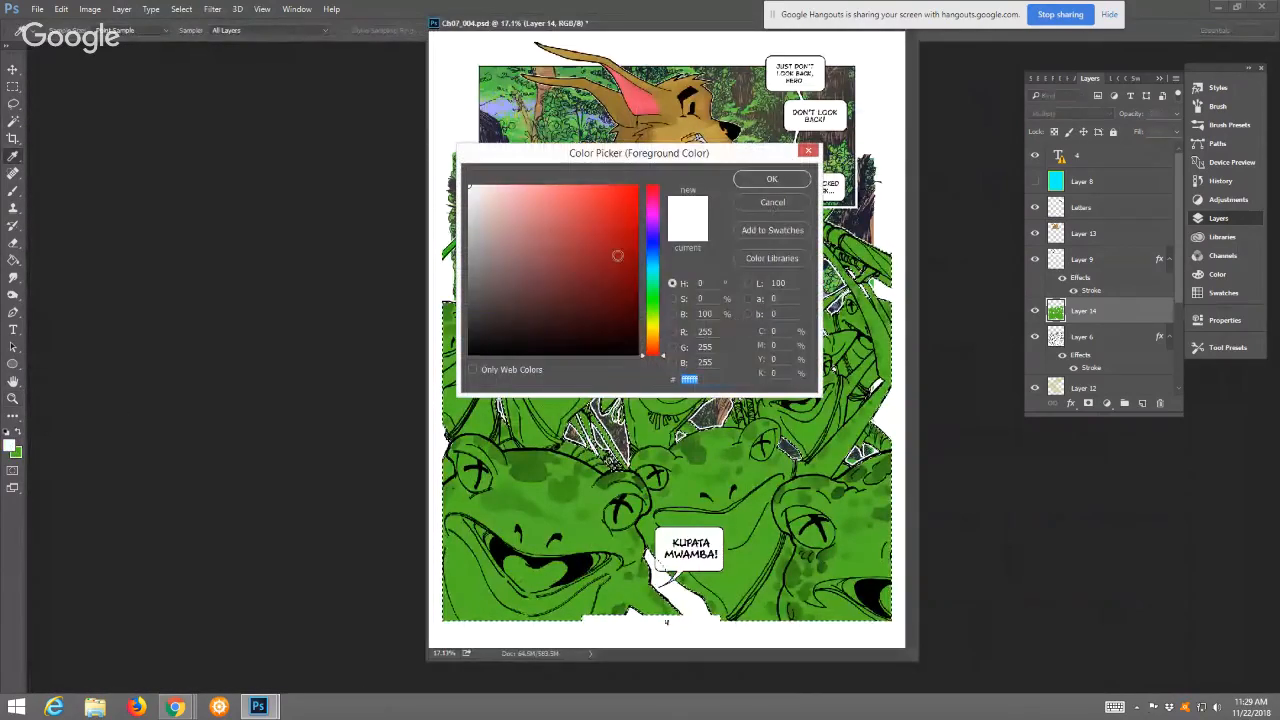
left_click(530, 244)
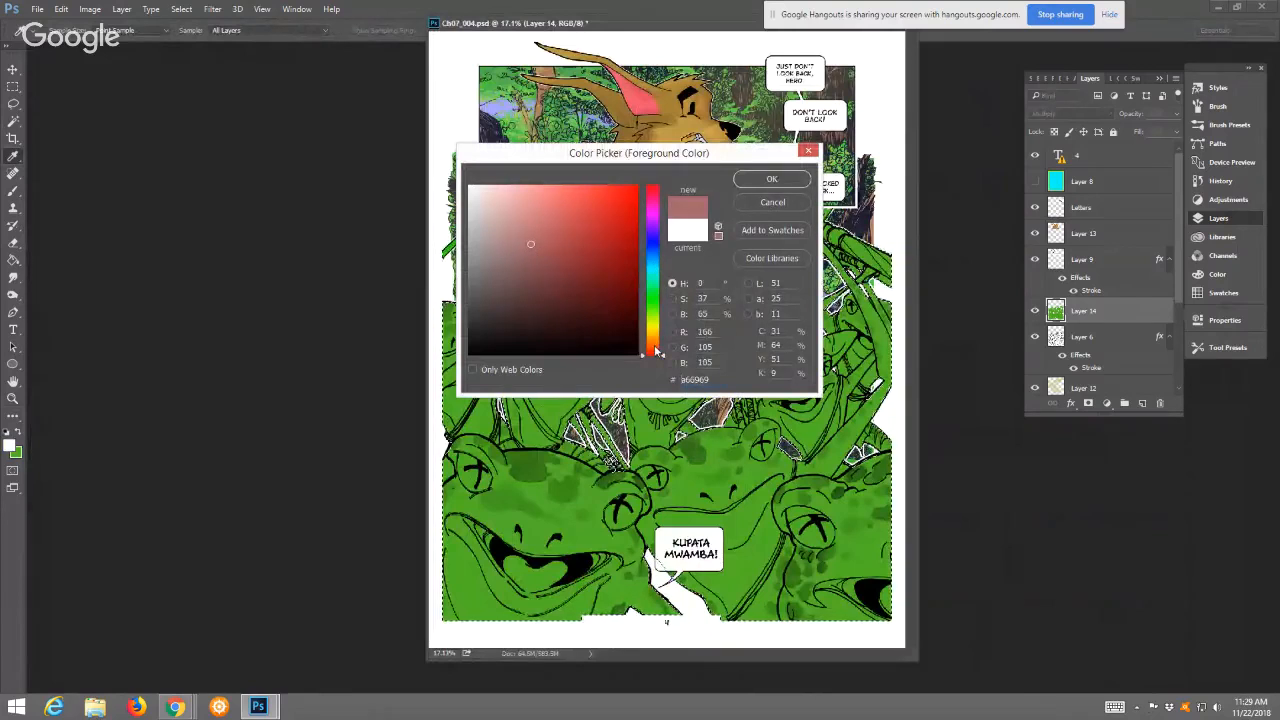
left_click_drag(652, 353, 652, 340)
left_click(567, 264)
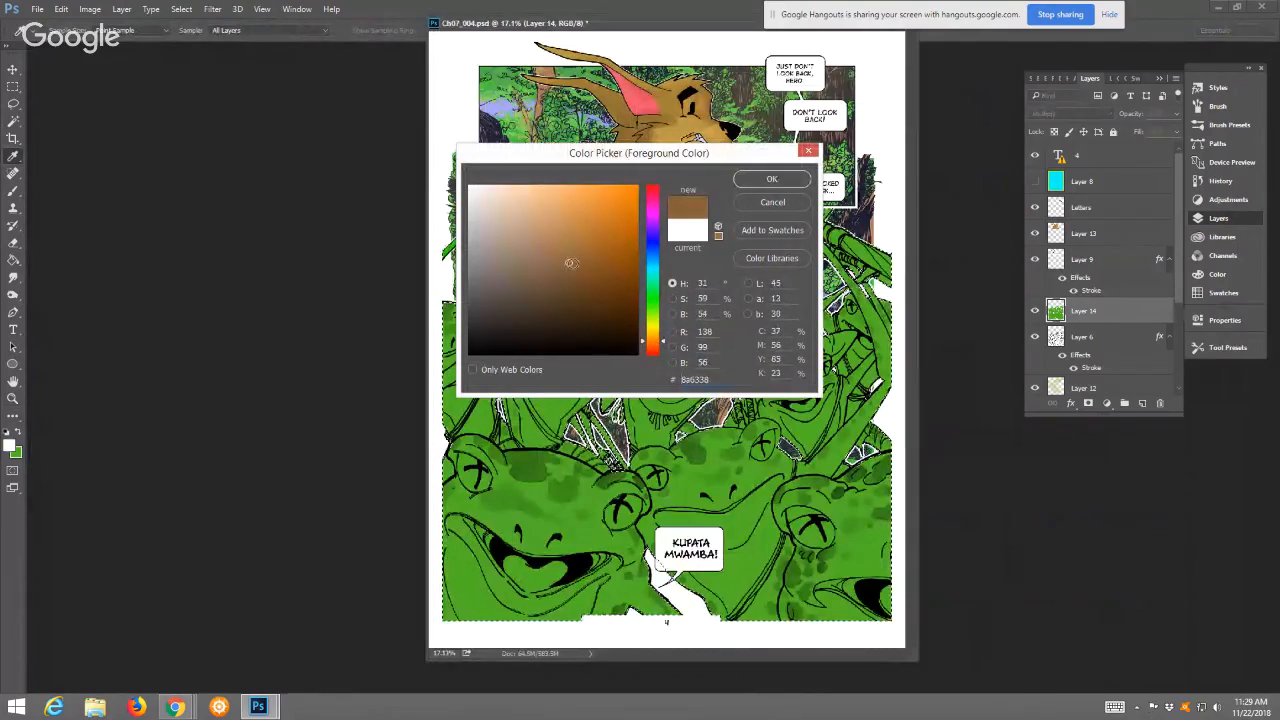
left_click(561, 257)
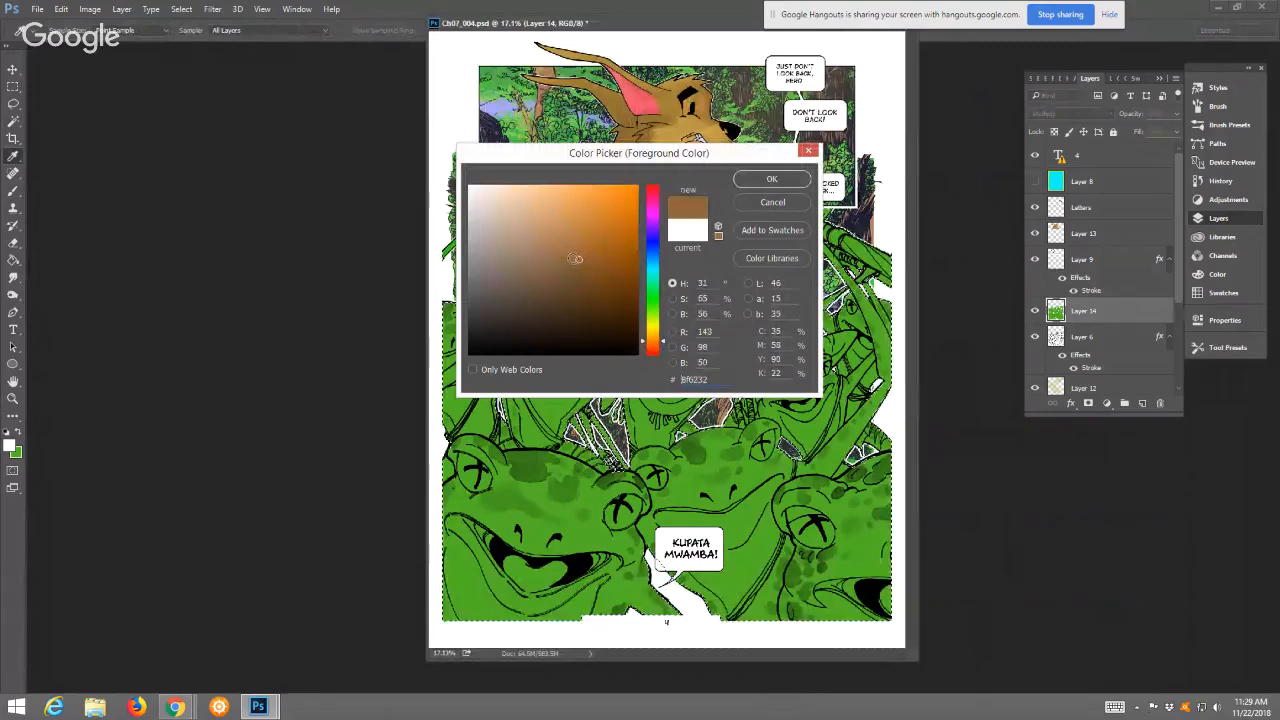
left_click(567, 260)
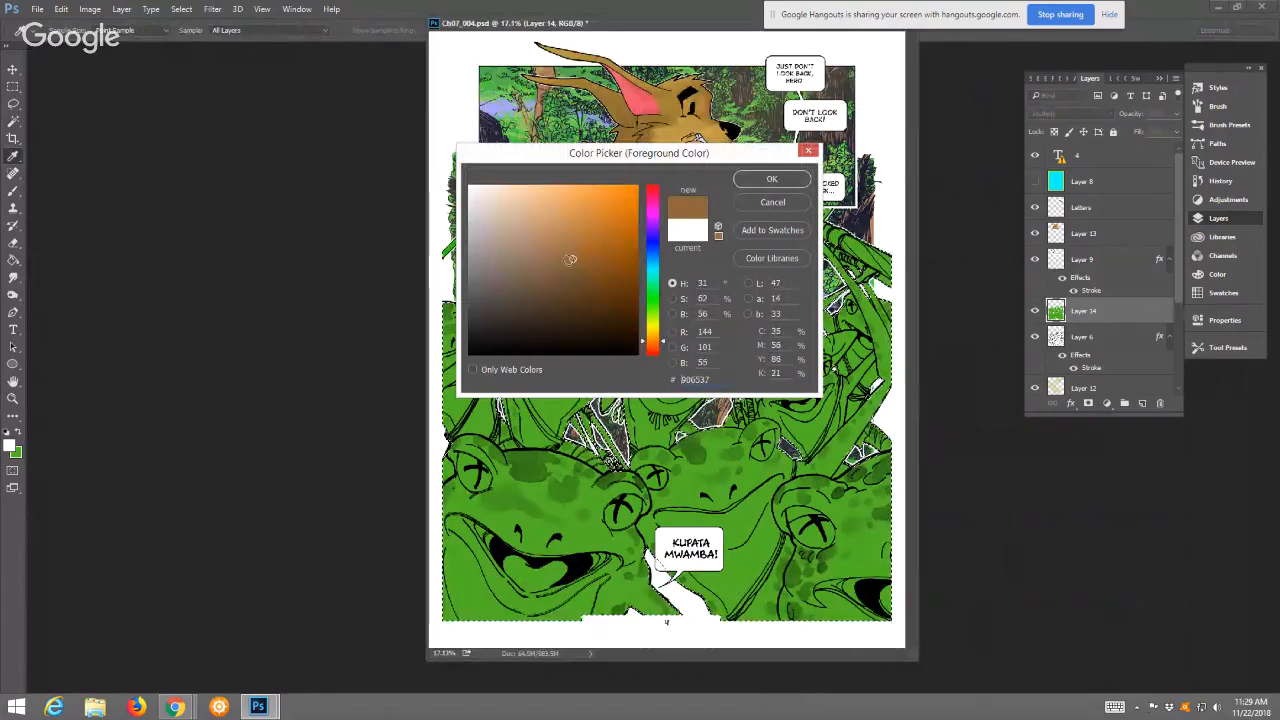
left_click(771, 178)
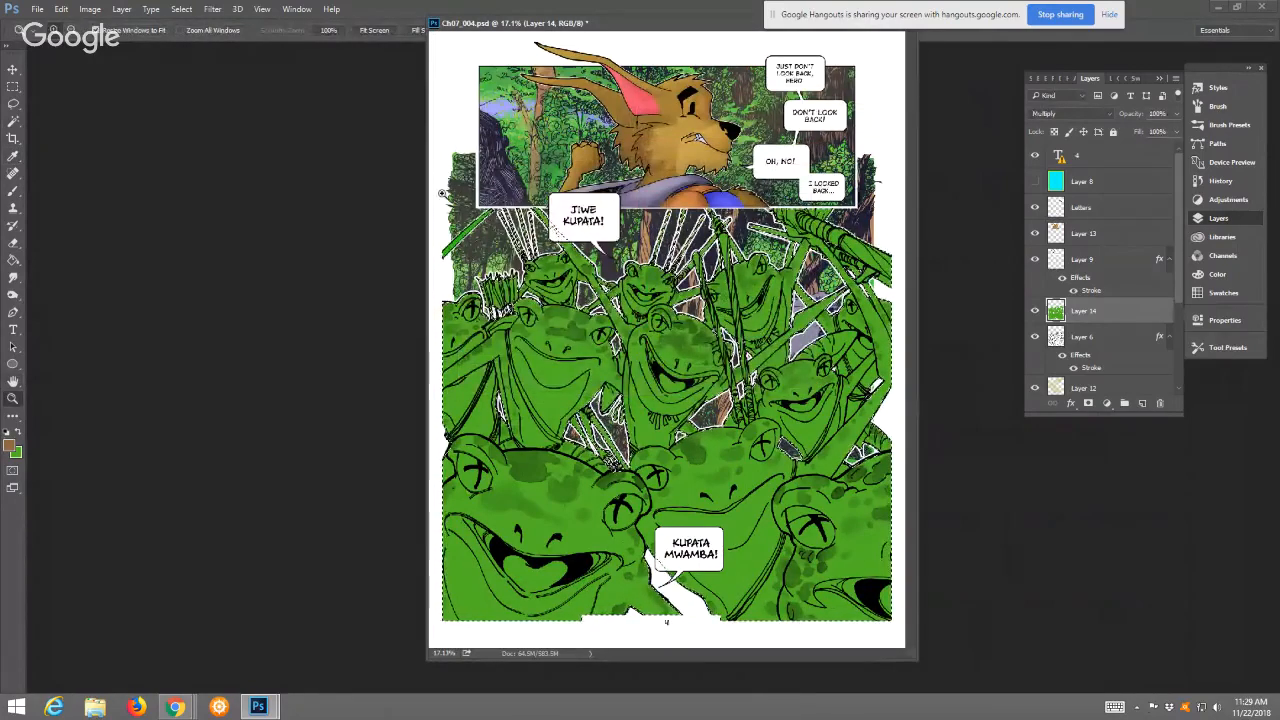
Lighten the foreground brown slightly and brush the whole diagonal spear near the page's left edge with it
left_click(536, 297)
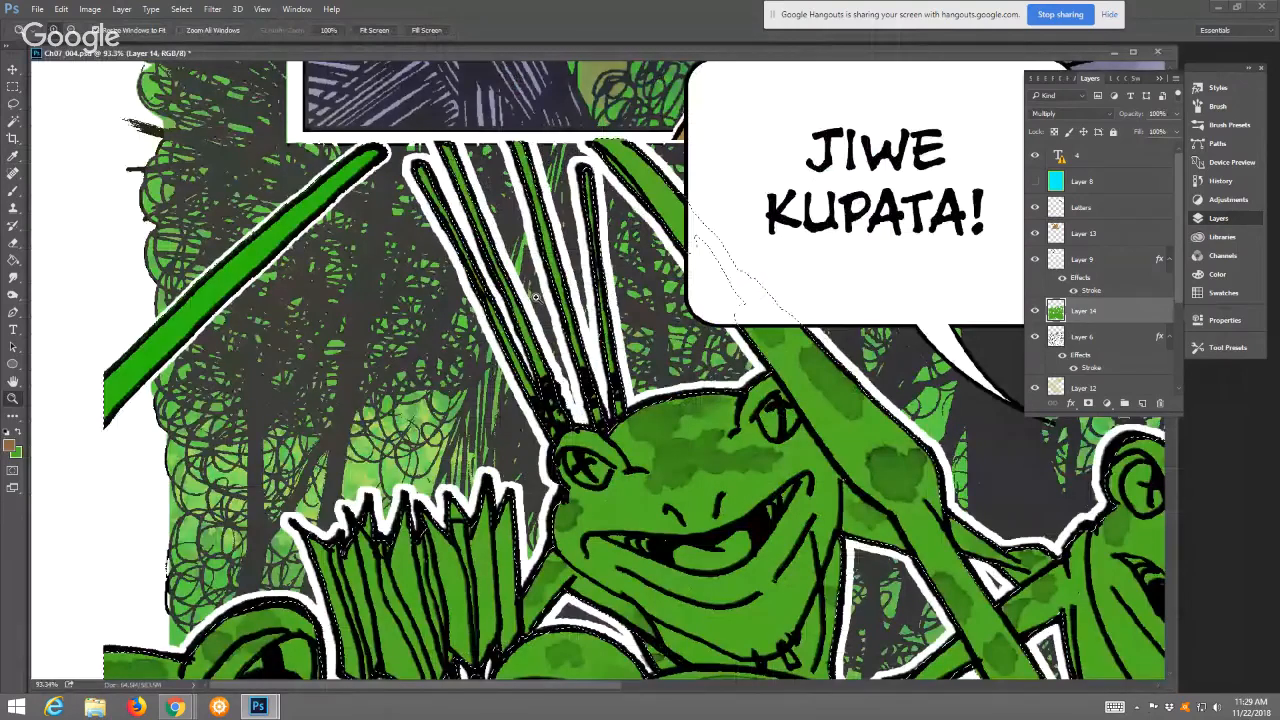
key("b")
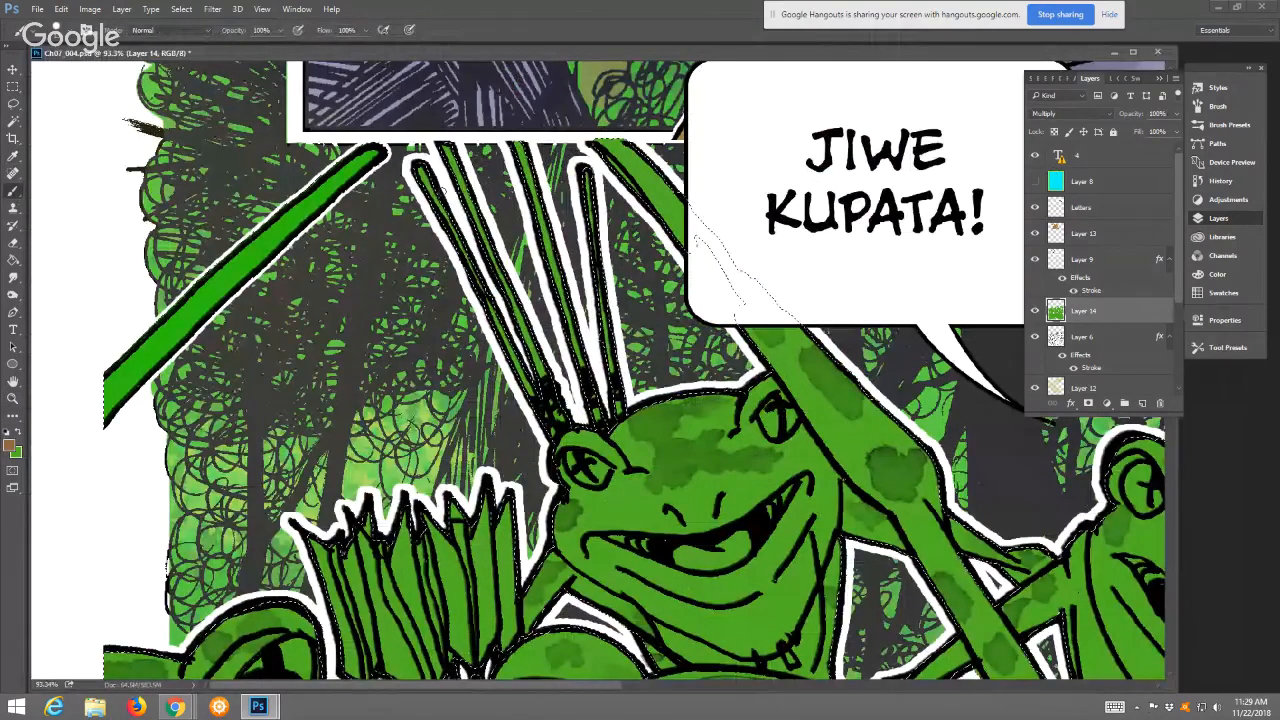
left_click_drag(376, 152, 209, 297)
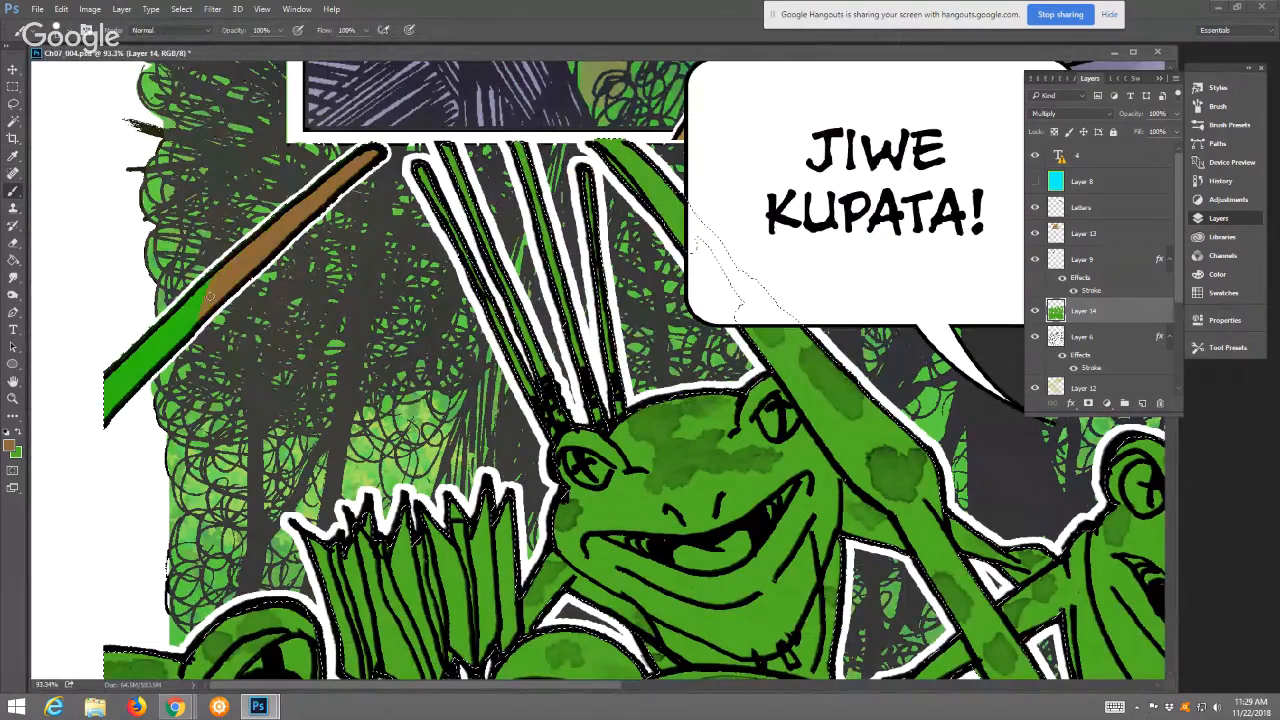
left_click(9, 445)
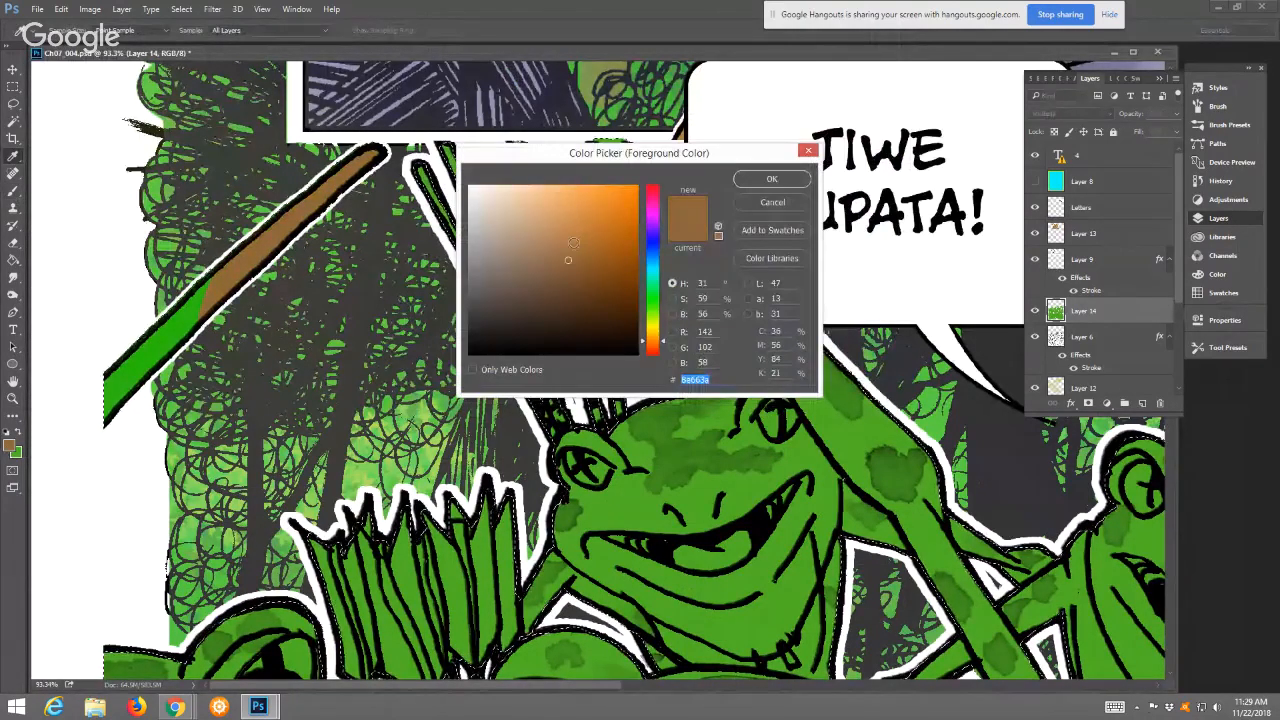
left_click(771, 178)
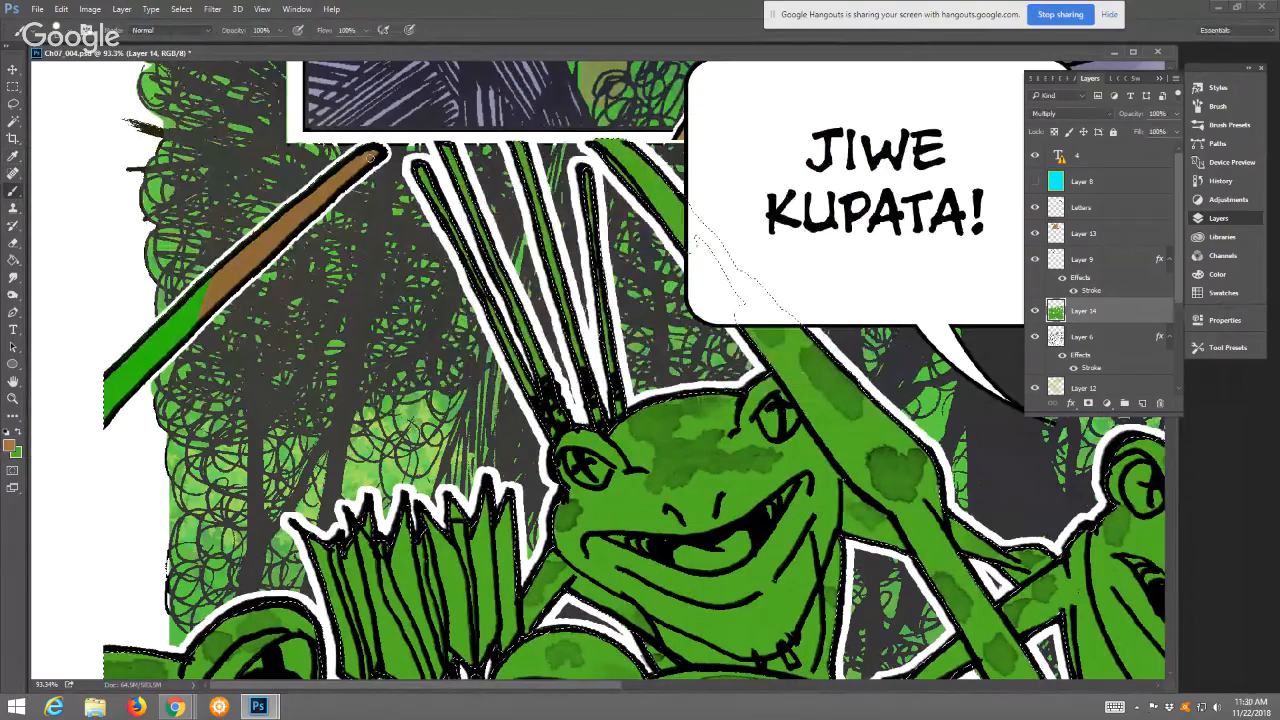
mouse_move(370, 157)
left_mouse_down()
mouse_move(330, 178)
mouse_move(268, 256)
mouse_move(278, 226)
mouse_move(205, 326)
left_mouse_up()
mouse_move(170, 383)
left_mouse_down()
mouse_move(160, 366)
mouse_move(148, 376)
mouse_move(157, 337)
left_mouse_up()
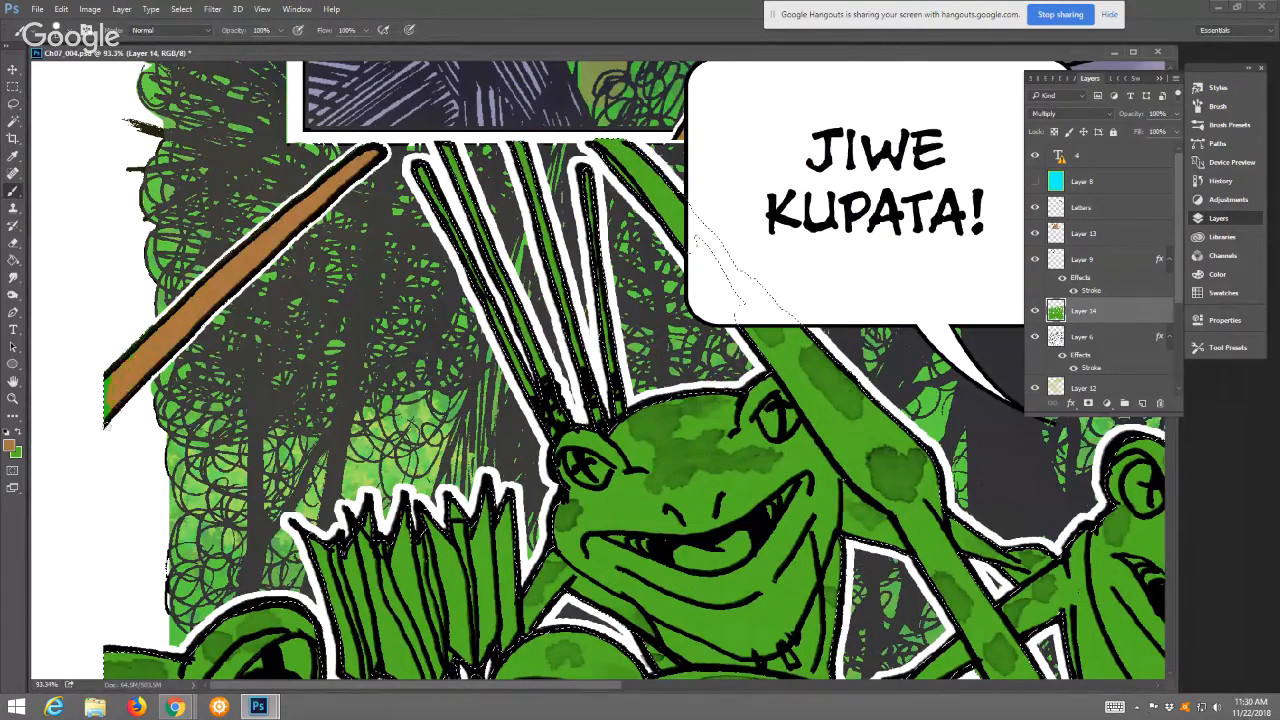
left_click_drag(108, 412, 111, 372)
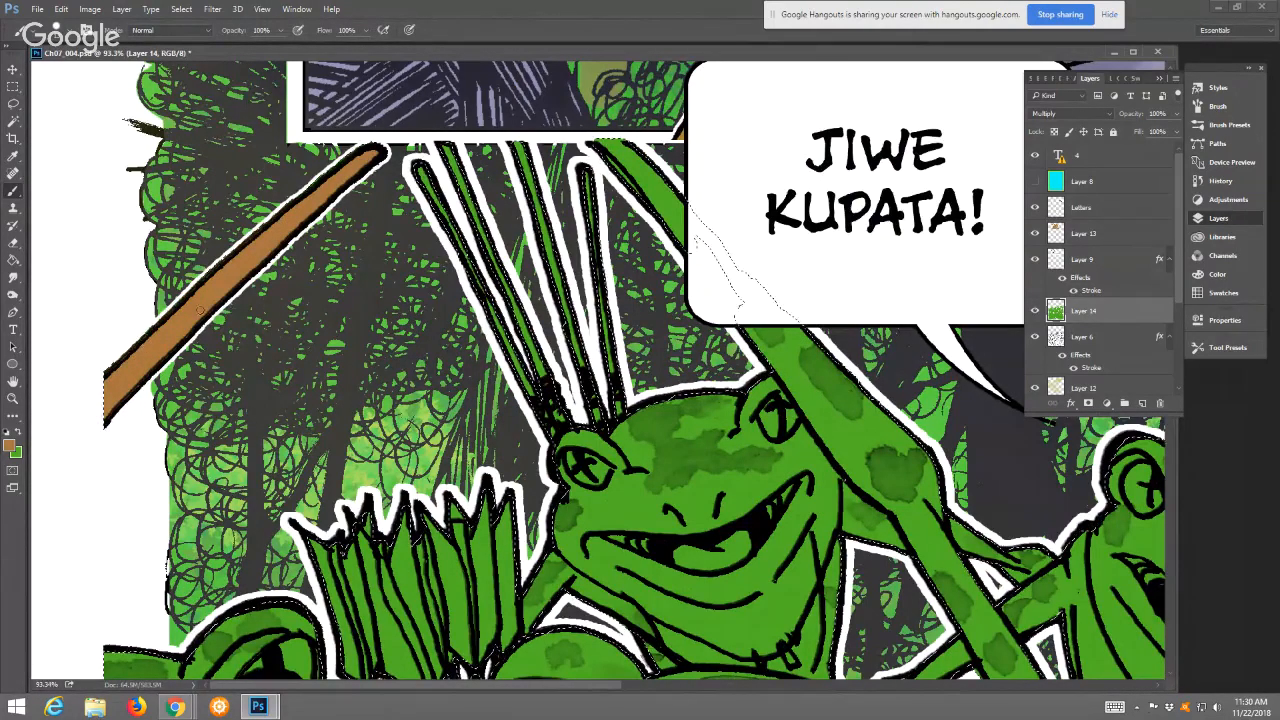
Brush the four upright spear shafts behind the upper-left frog's head brown with a hard round brush
mouse_move(433, 204)
left_mouse_down()
mouse_move(416, 172)
mouse_move(500, 340)
mouse_move(546, 418)
mouse_move(561, 418)
left_mouse_up()
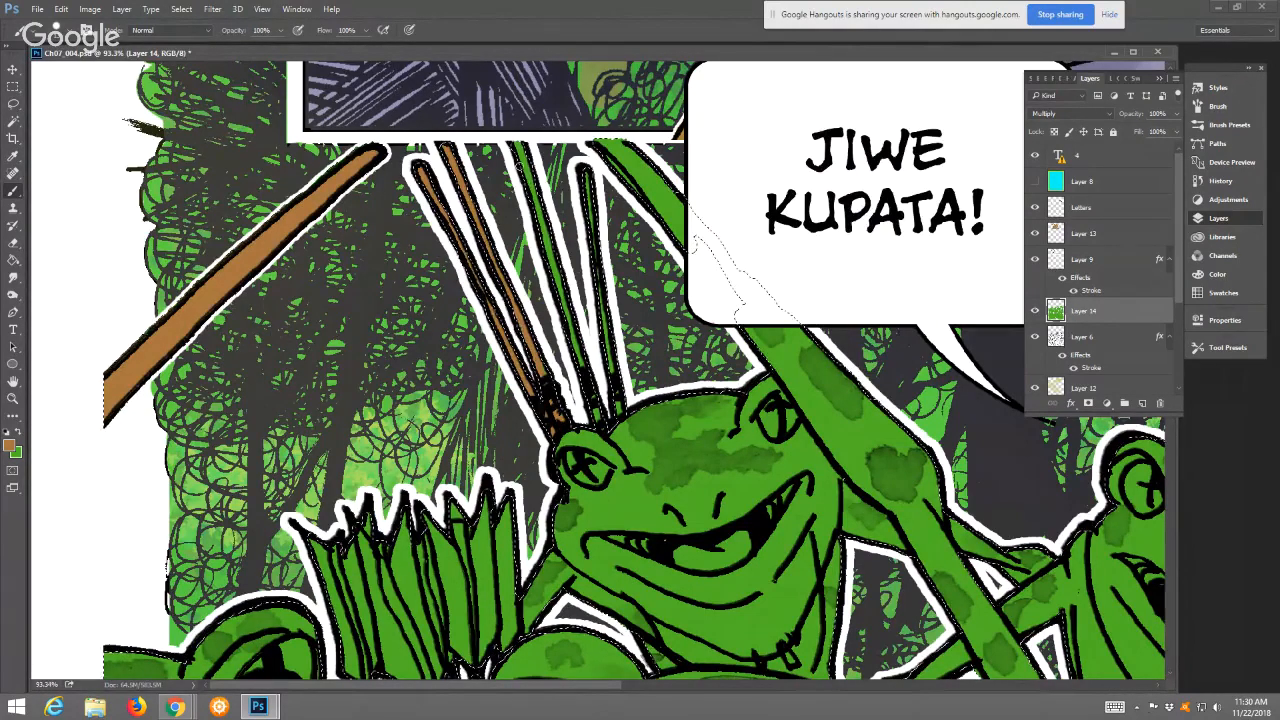
left_click_drag(572, 385, 521, 150)
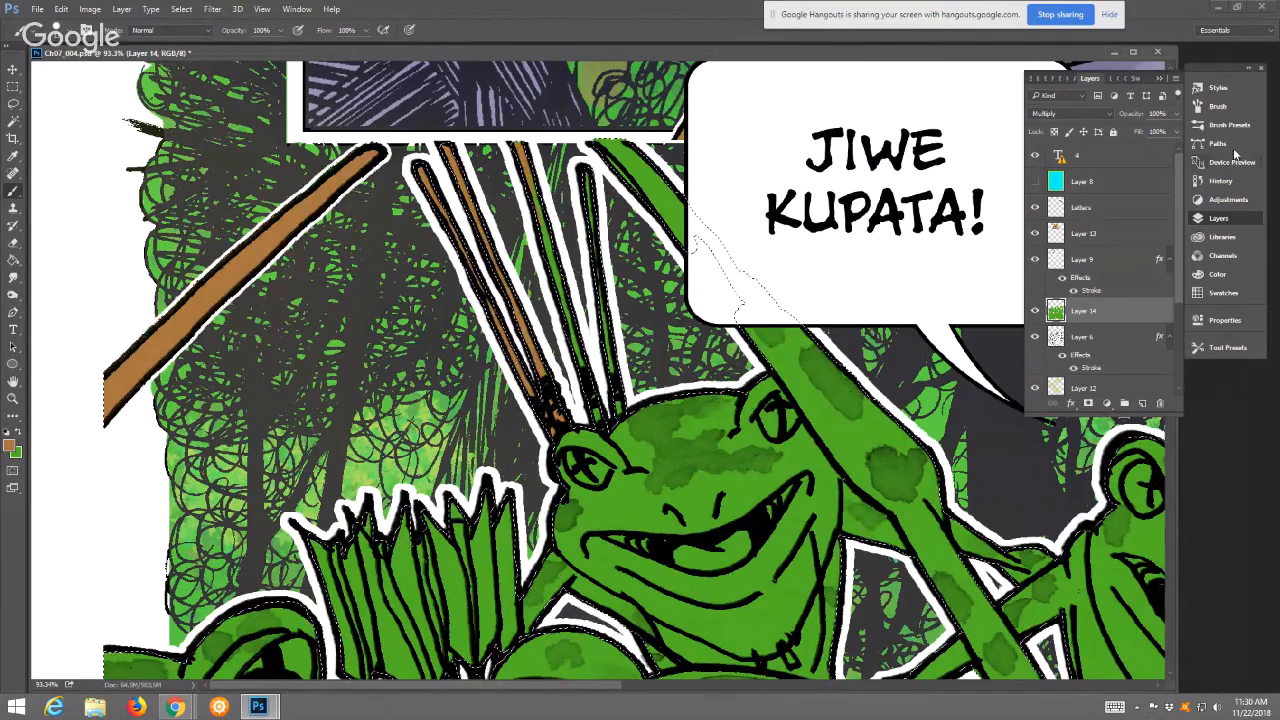
left_click(1218, 106)
left_click(1074, 143)
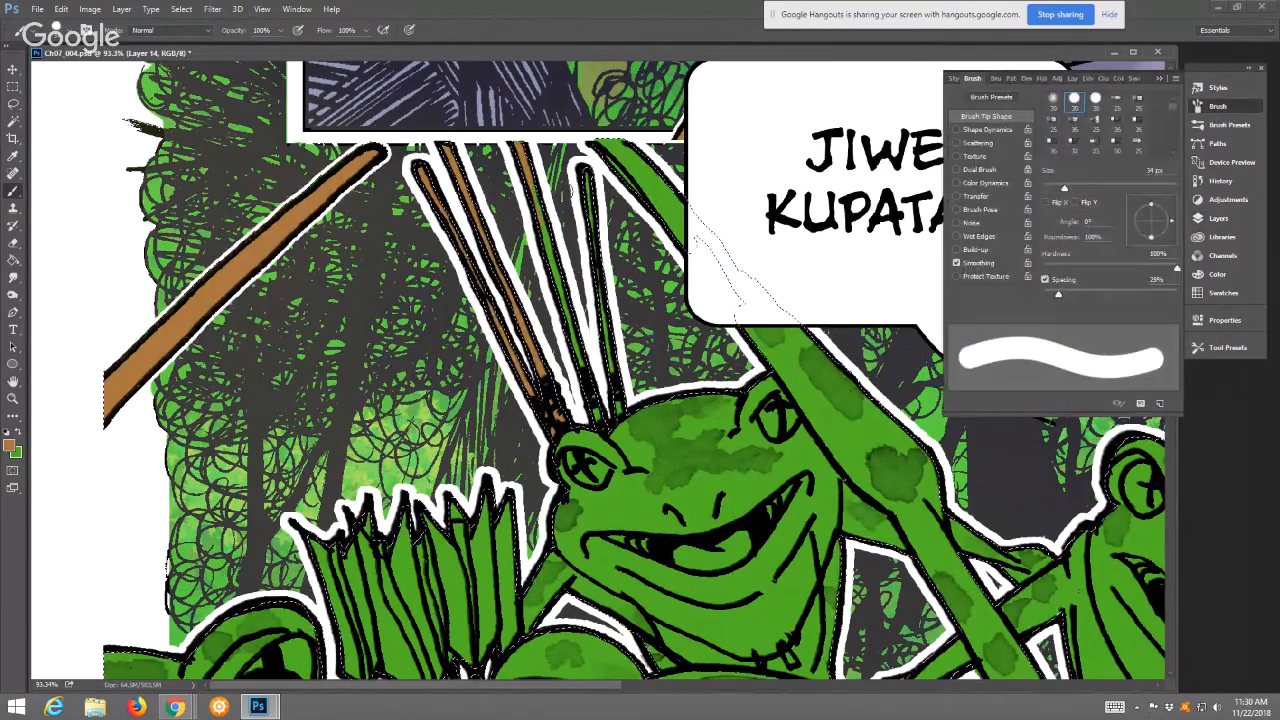
mouse_move(593, 238)
left_mouse_down()
mouse_move(616, 390)
mouse_move(596, 410)
mouse_move(510, 144)
left_mouse_up()
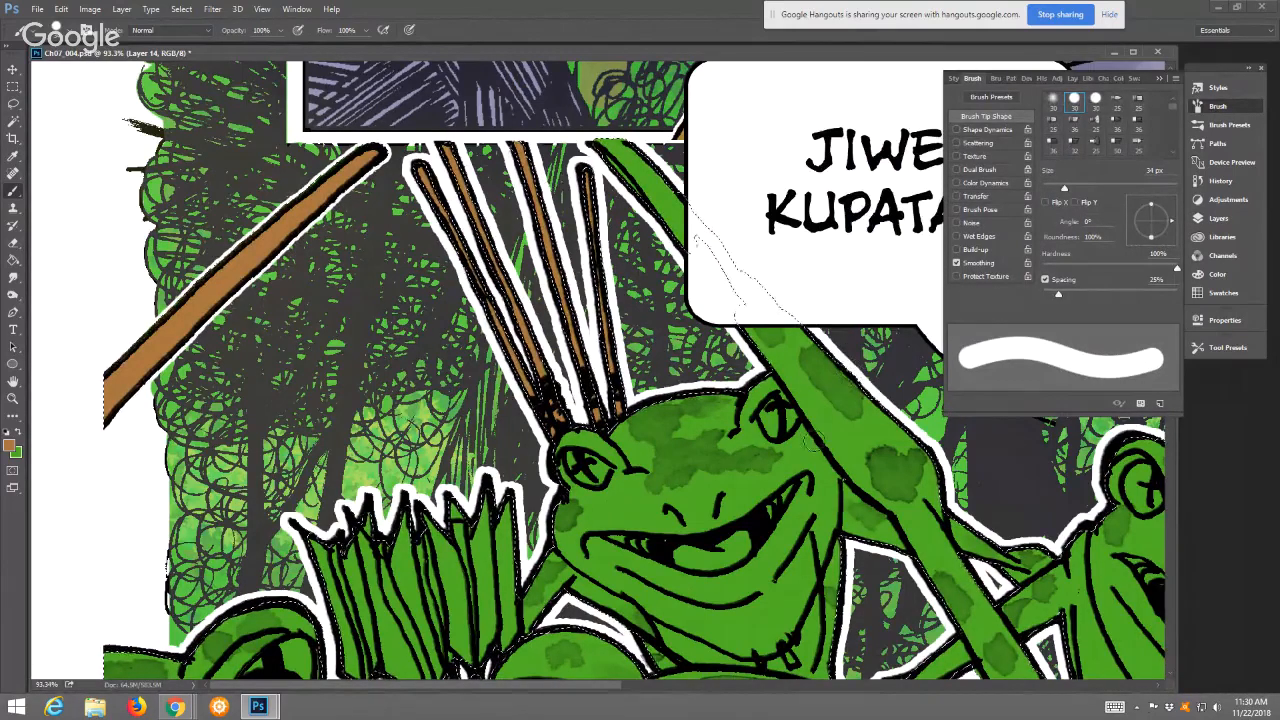
Brush the arrow bundle beside the upper-left frog brown, including the thin shafts at its base
left_click_drag(775, 472, 505, 335)
left_click_drag(363, 443, 513, 388)
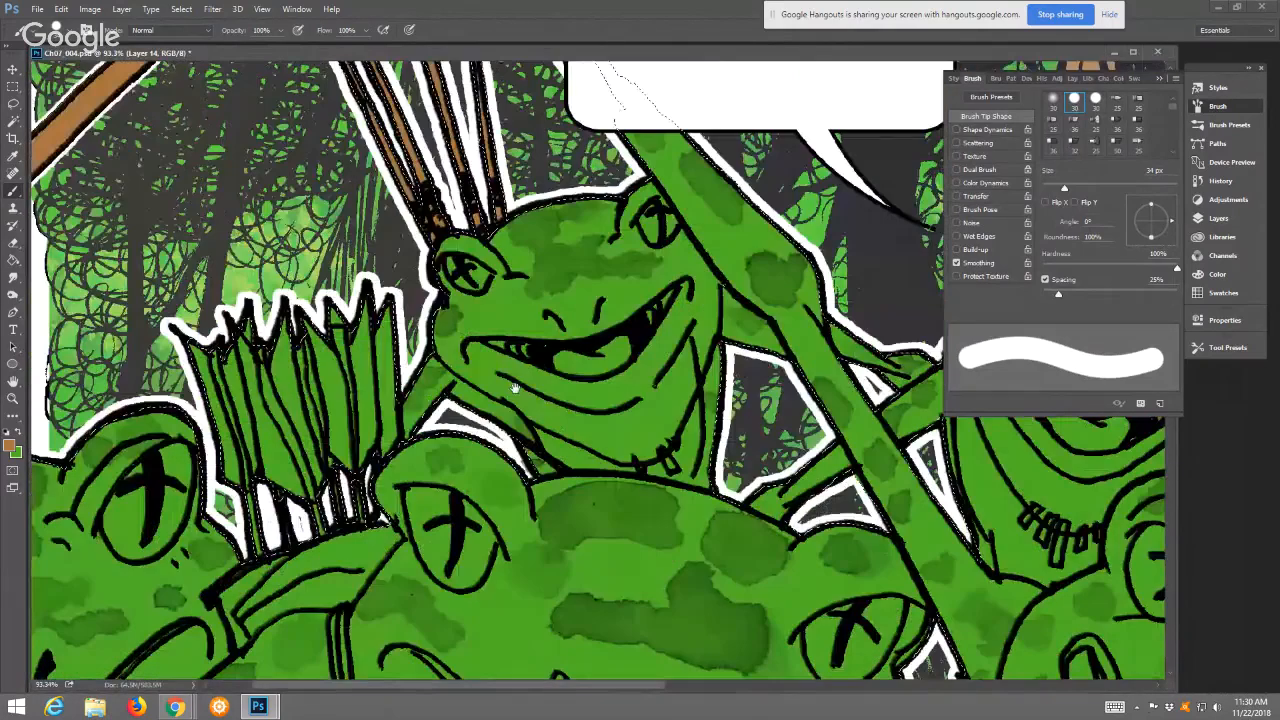
mouse_move(206, 360)
left_mouse_down()
mouse_move(236, 468)
mouse_move(244, 342)
mouse_move(309, 467)
mouse_move(290, 320)
mouse_move(322, 395)
mouse_move(335, 305)
mouse_move(375, 330)
mouse_move(390, 415)
mouse_move(372, 455)
mouse_move(330, 450)
mouse_move(362, 428)
left_mouse_up()
left_click_drag(248, 490, 259, 552)
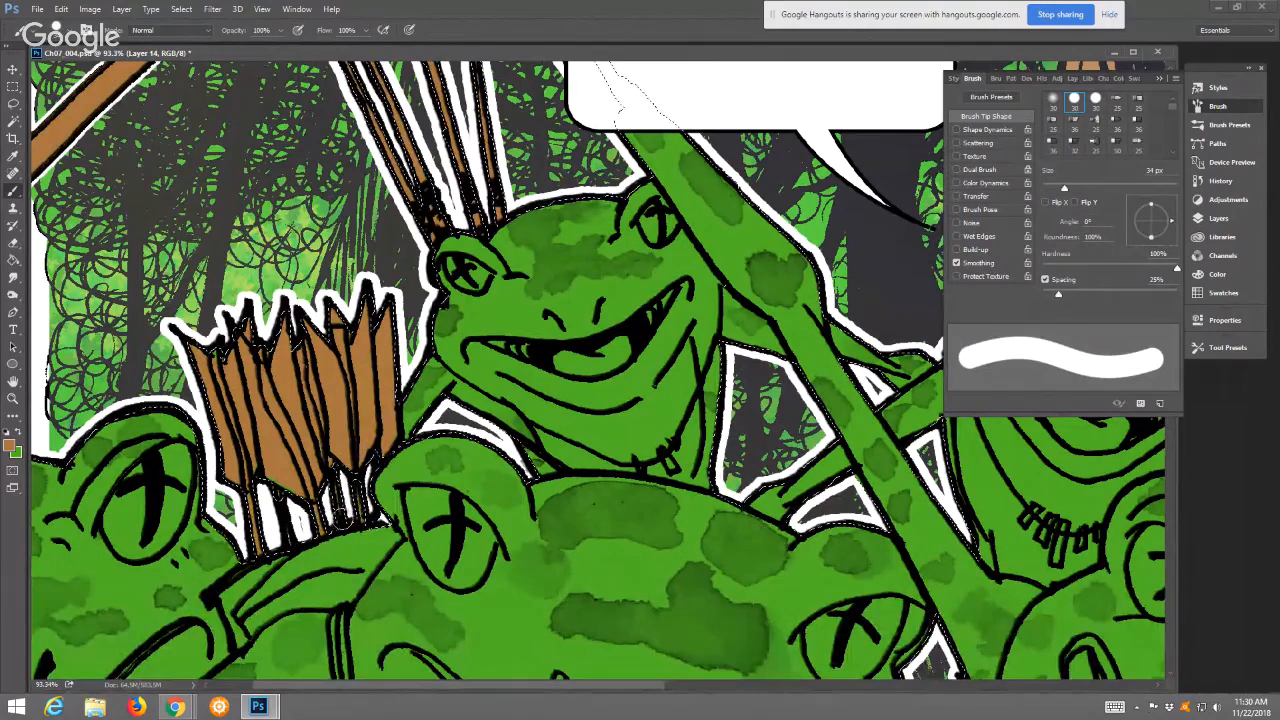
Brush the upright spear shafts behind the middle frog's head brown, including the thick diagonal shaft beside them and its wrapped base
left_click_drag(330, 435, 175, 360)
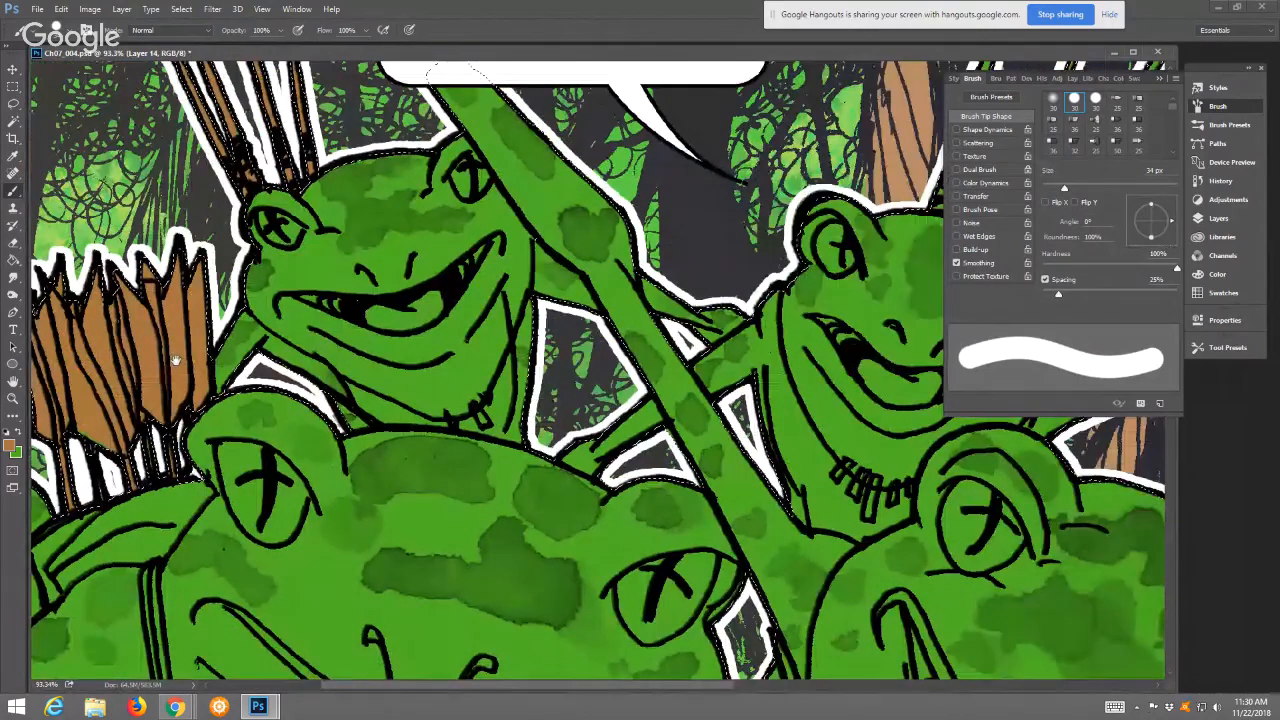
mouse_move(1160, 562)
left_mouse_down()
mouse_move(707, 487)
mouse_move(644, 557)
left_mouse_up()
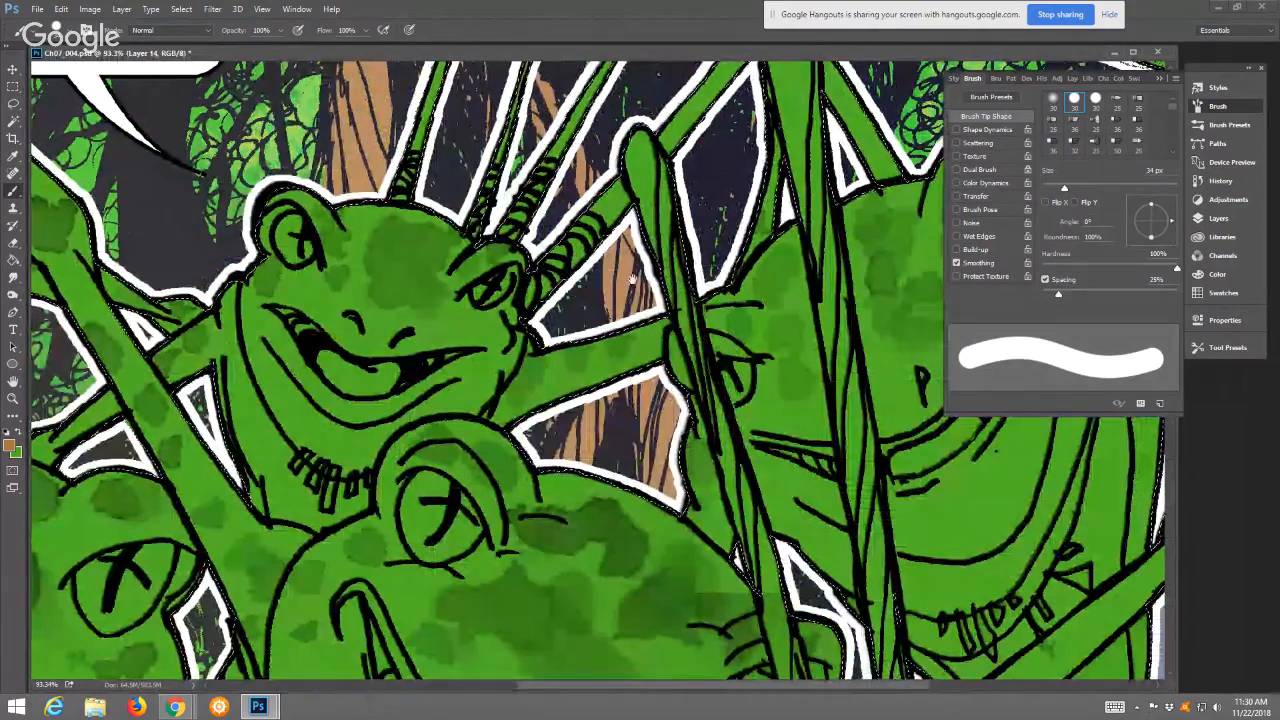
left_click_drag(632, 279, 662, 459)
left_click_drag(428, 376, 522, 88)
left_click_drag(618, 82, 580, 160)
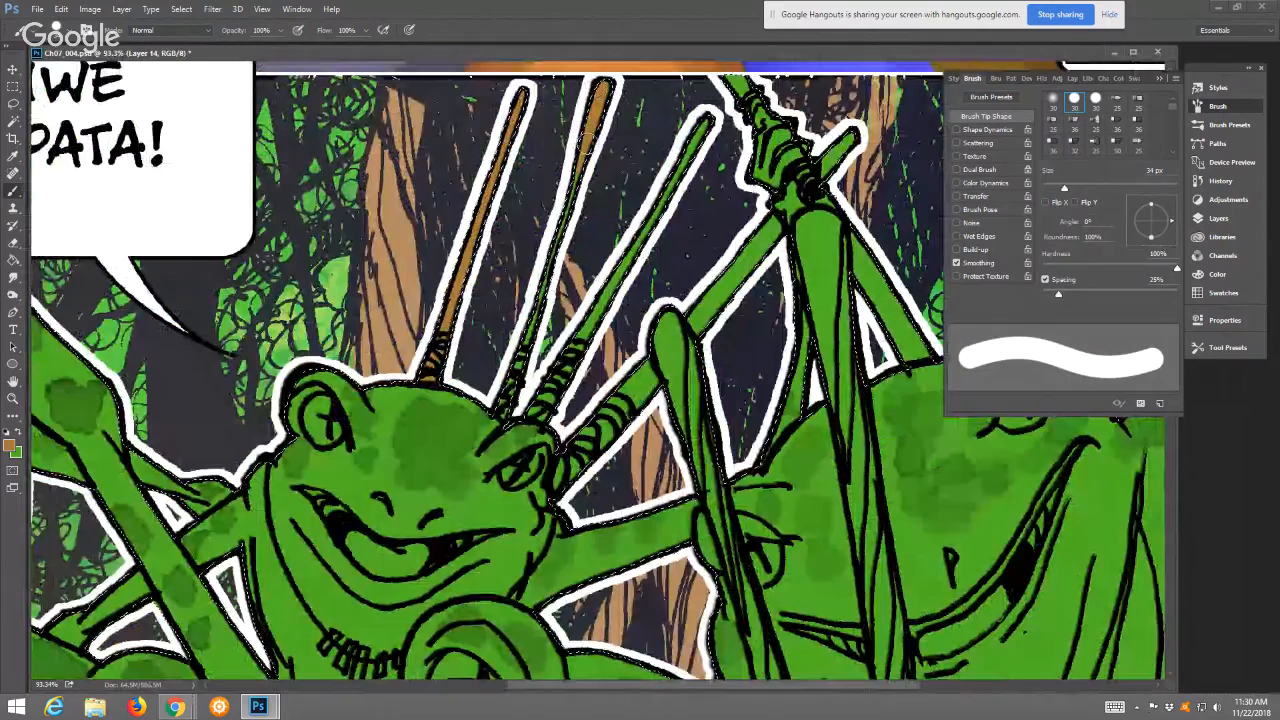
mouse_move(566, 226)
left_mouse_down()
mouse_move(508, 410)
mouse_move(550, 418)
mouse_move(584, 316)
left_mouse_up()
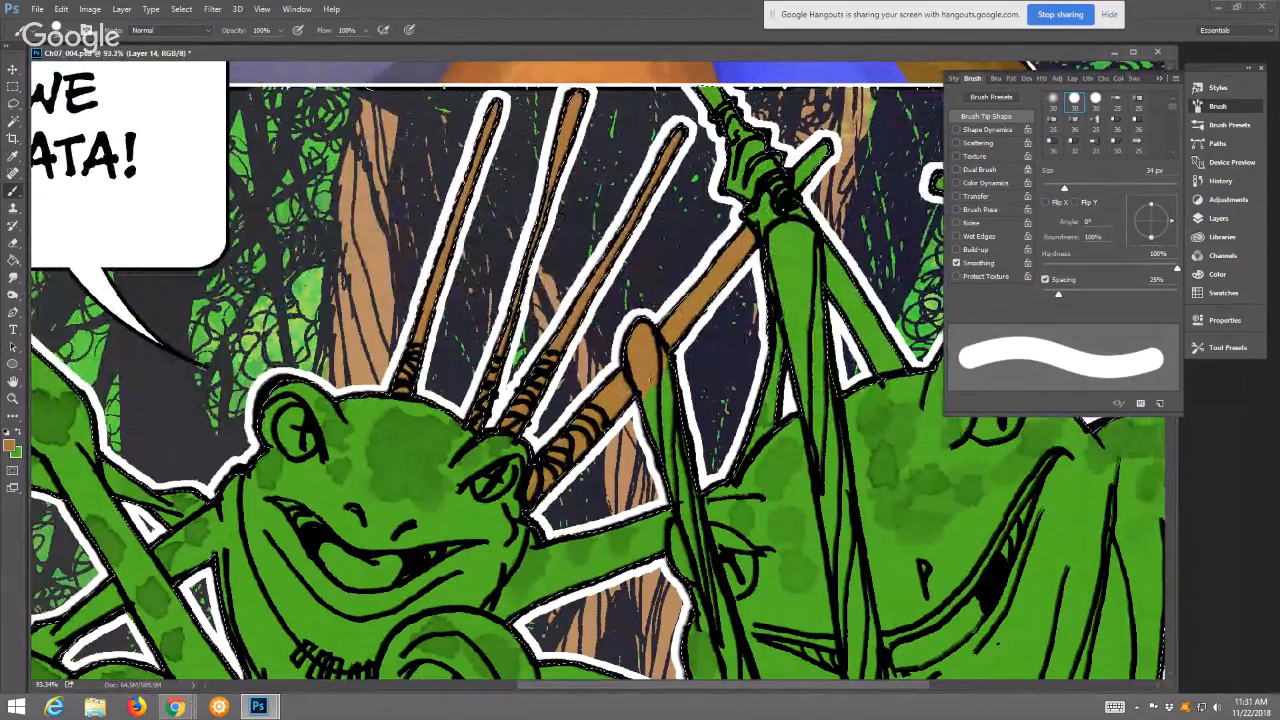
Brush the crossed spears between the middle frogs brown, carrying the longer central shaft down through its wrapped lower grip
left_click_drag(645, 440, 643, 392)
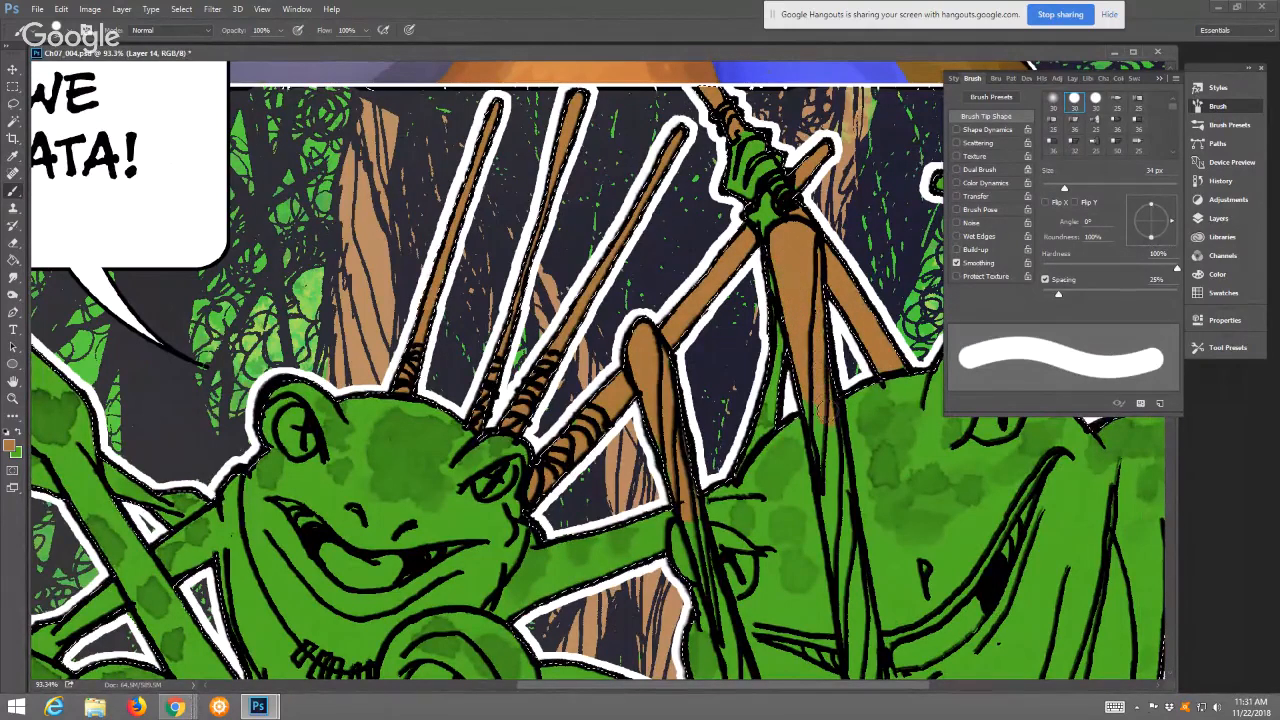
left_click_drag(821, 413, 834, 472)
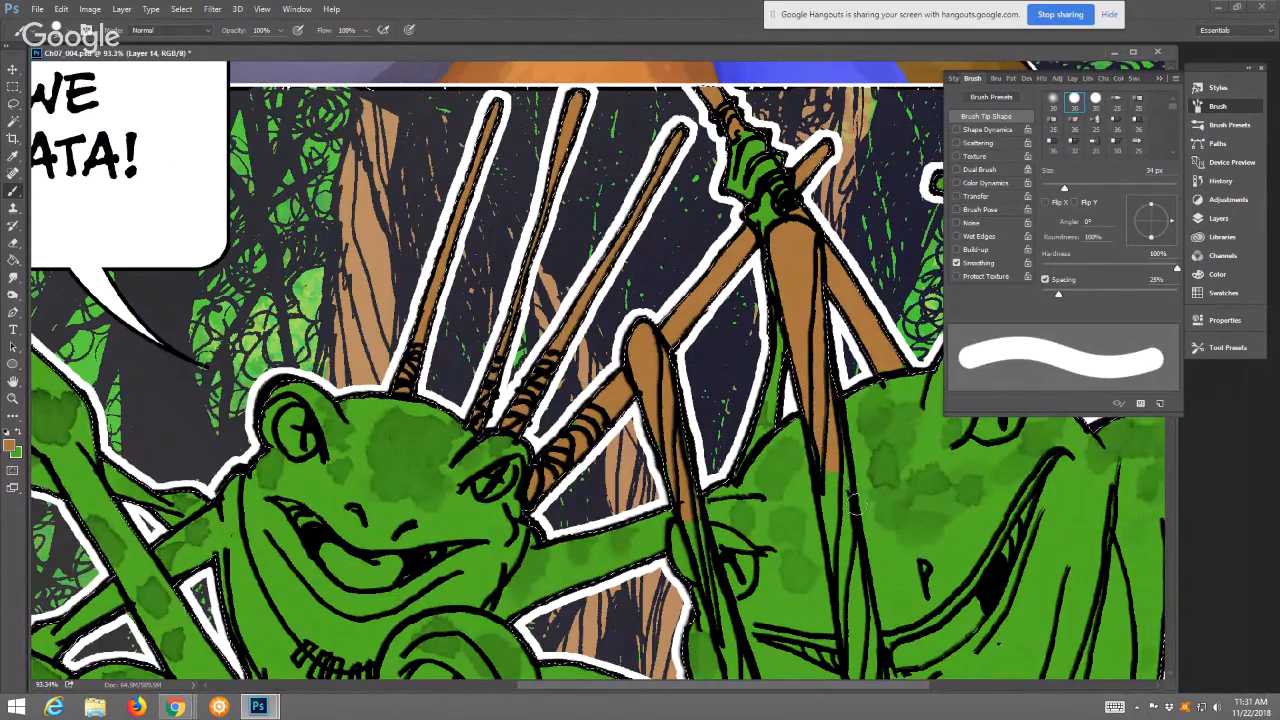
mouse_move(832, 442)
left_mouse_down()
mouse_move(832, 328)
mouse_move(793, 222)
mouse_move(804, 315)
mouse_move(777, 242)
mouse_move(805, 363)
mouse_move(807, 316)
mouse_move(826, 430)
mouse_move(800, 364)
mouse_move(812, 420)
mouse_move(795, 330)
left_mouse_up()
scroll(795, 330, "down", 3)
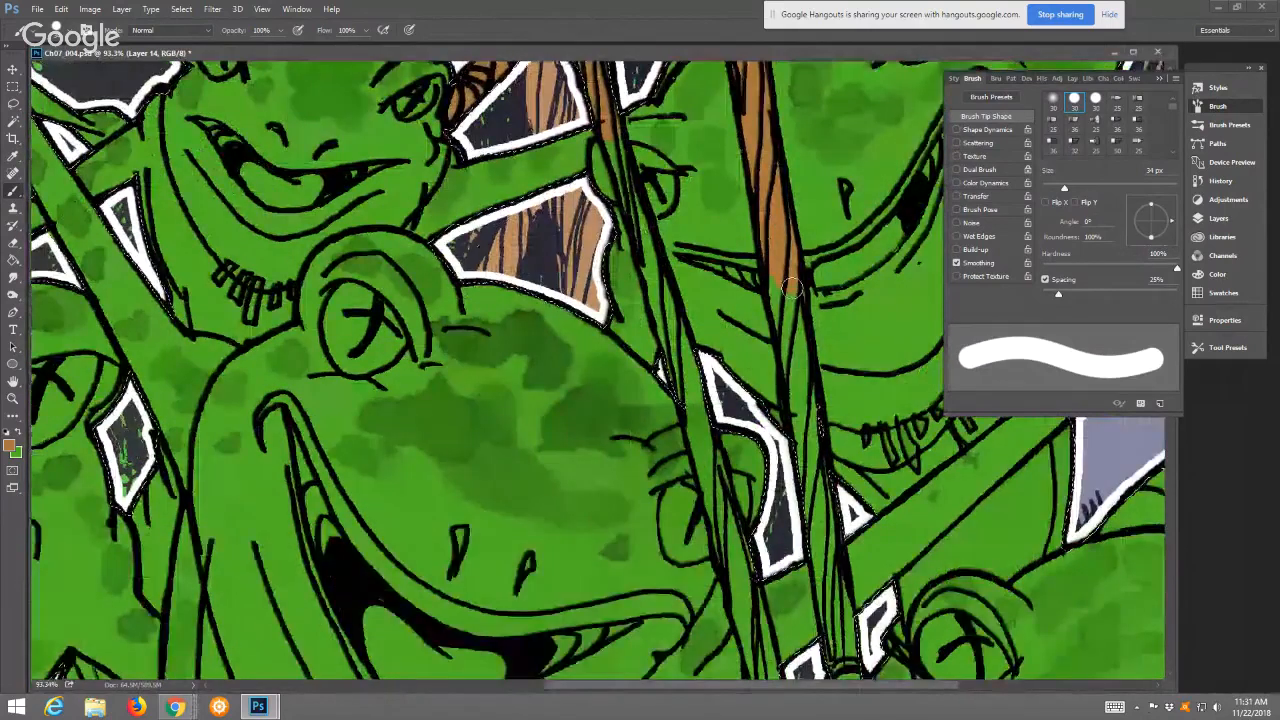
left_click_drag(773, 275, 797, 373)
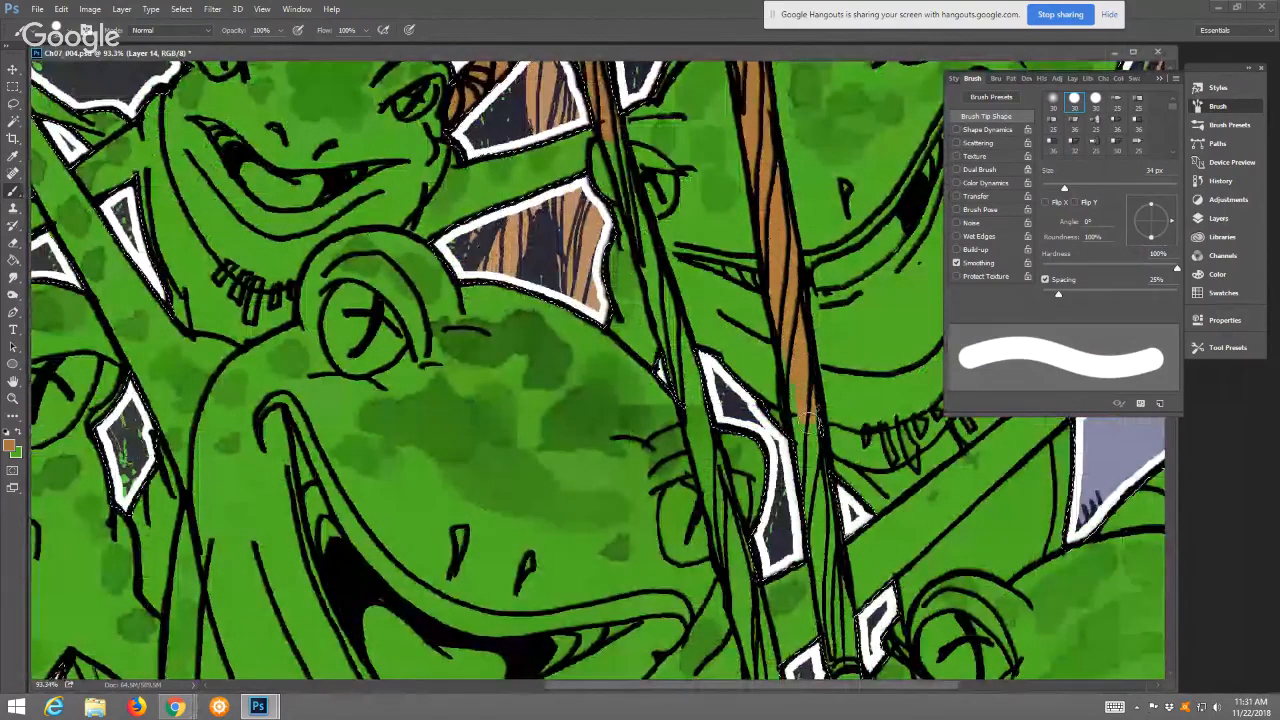
mouse_move(810, 425)
left_mouse_down()
mouse_move(784, 349)
mouse_move(804, 438)
mouse_move(813, 368)
mouse_move(768, 192)
left_mouse_up()
mouse_move(771, 262)
left_mouse_down()
mouse_move(792, 432)
mouse_move(767, 312)
mouse_move(780, 284)
mouse_move(790, 378)
left_mouse_up()
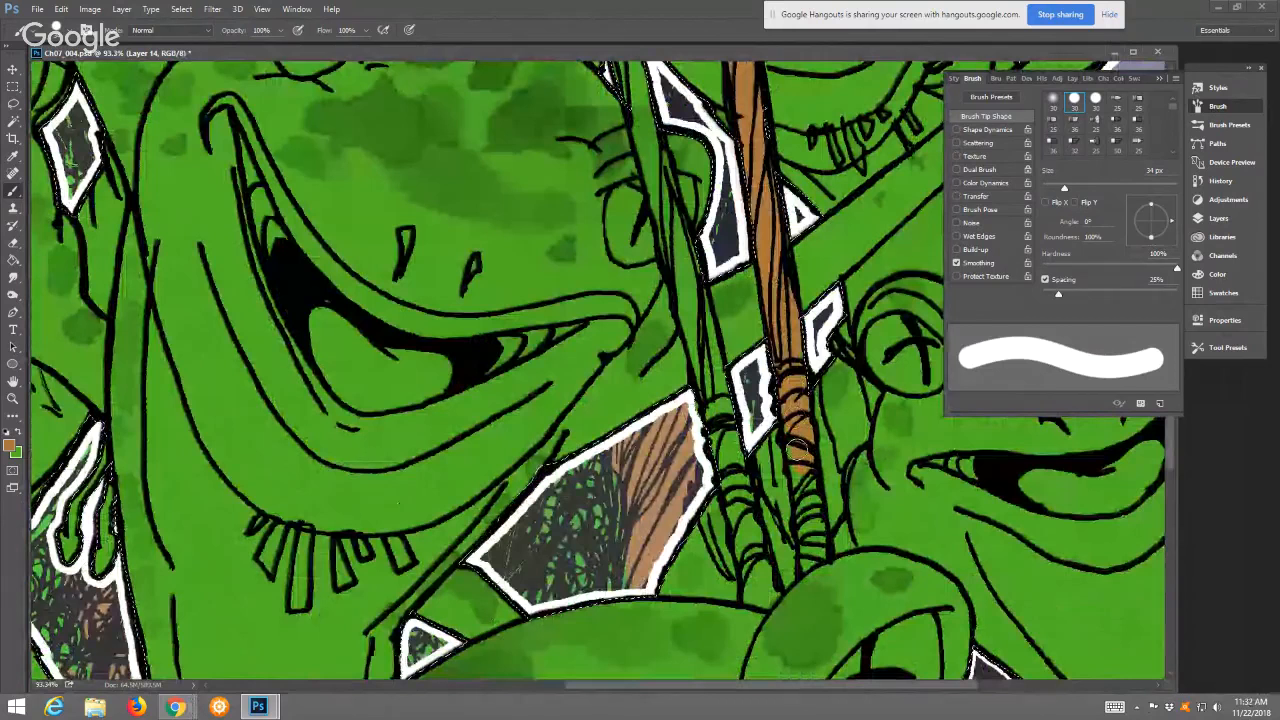
left_click_drag(800, 450, 810, 518)
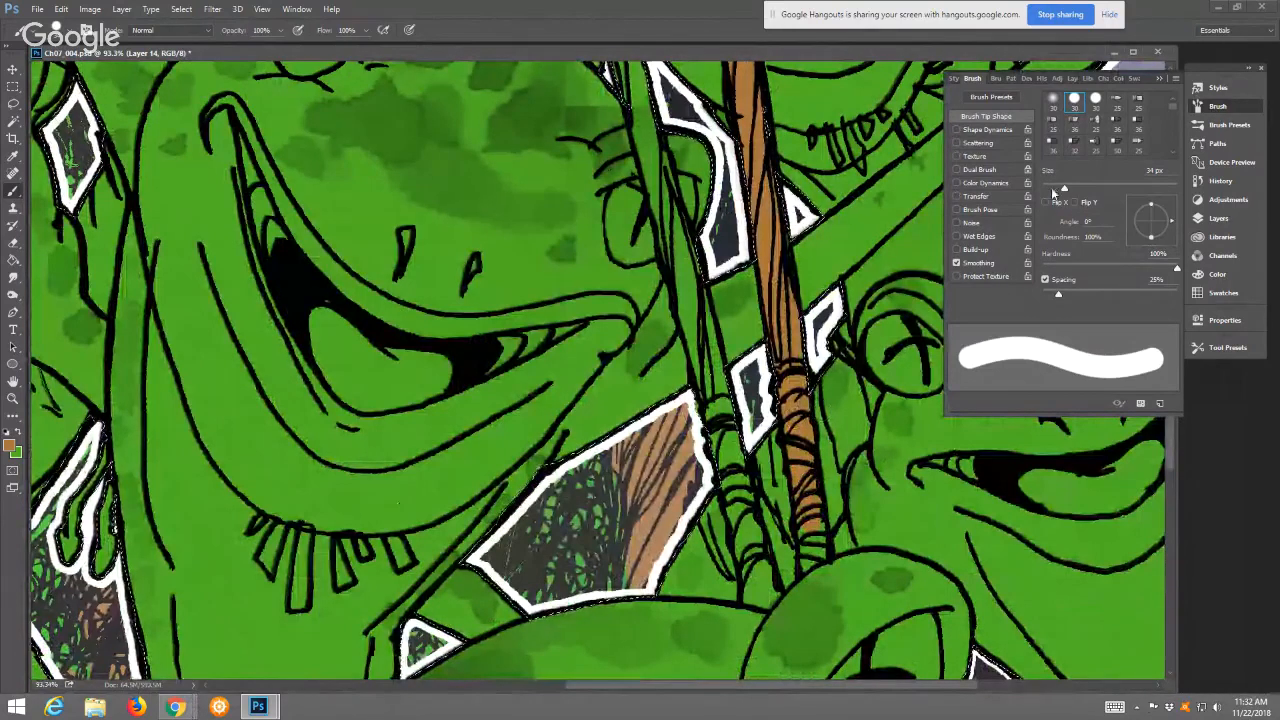
Reduce the brush to 16 px and brush the rest of the neighbouring round-ended spear brown, including its wrapped grip
left_click(1052, 188)
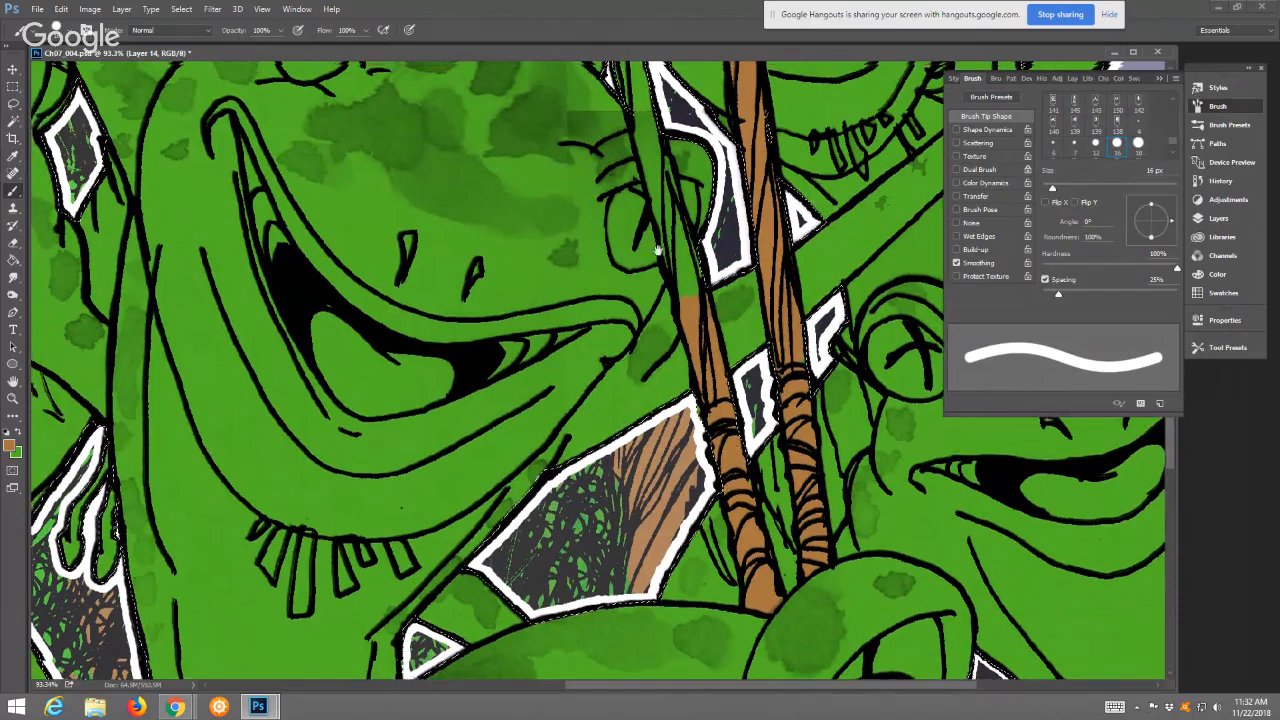
left_click_drag(657, 228, 667, 336)
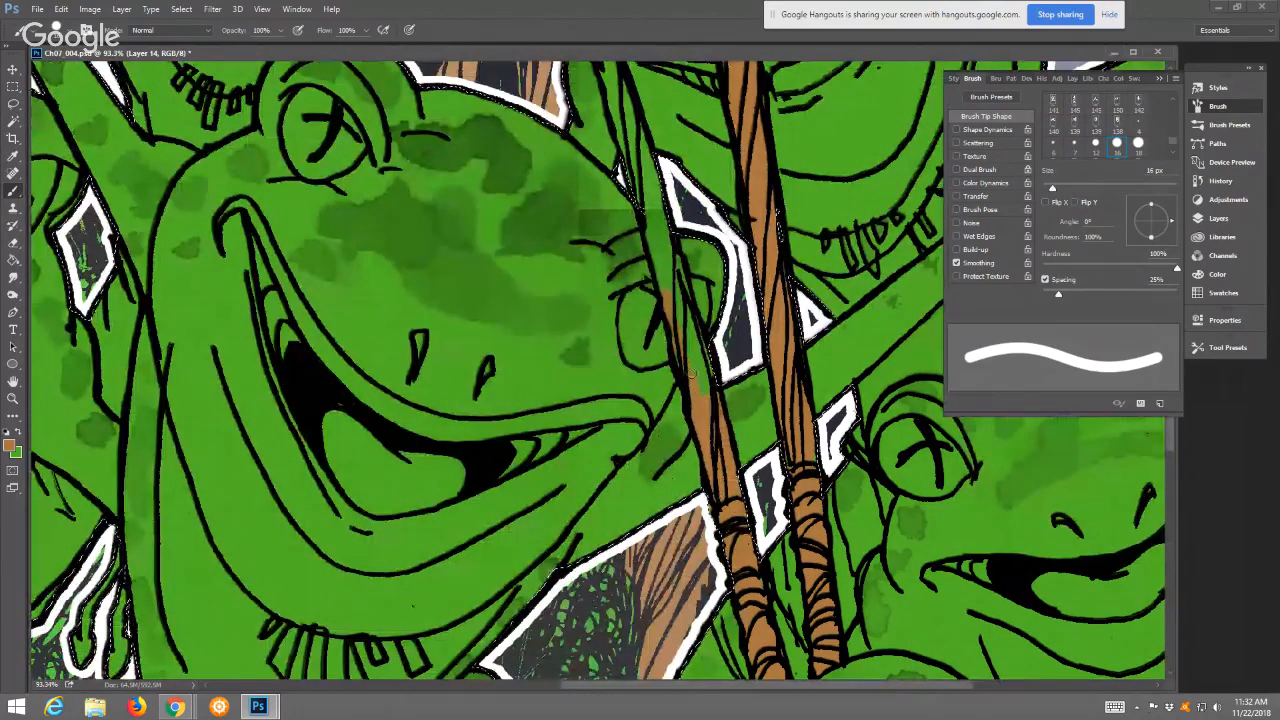
left_click_drag(706, 396, 692, 329)
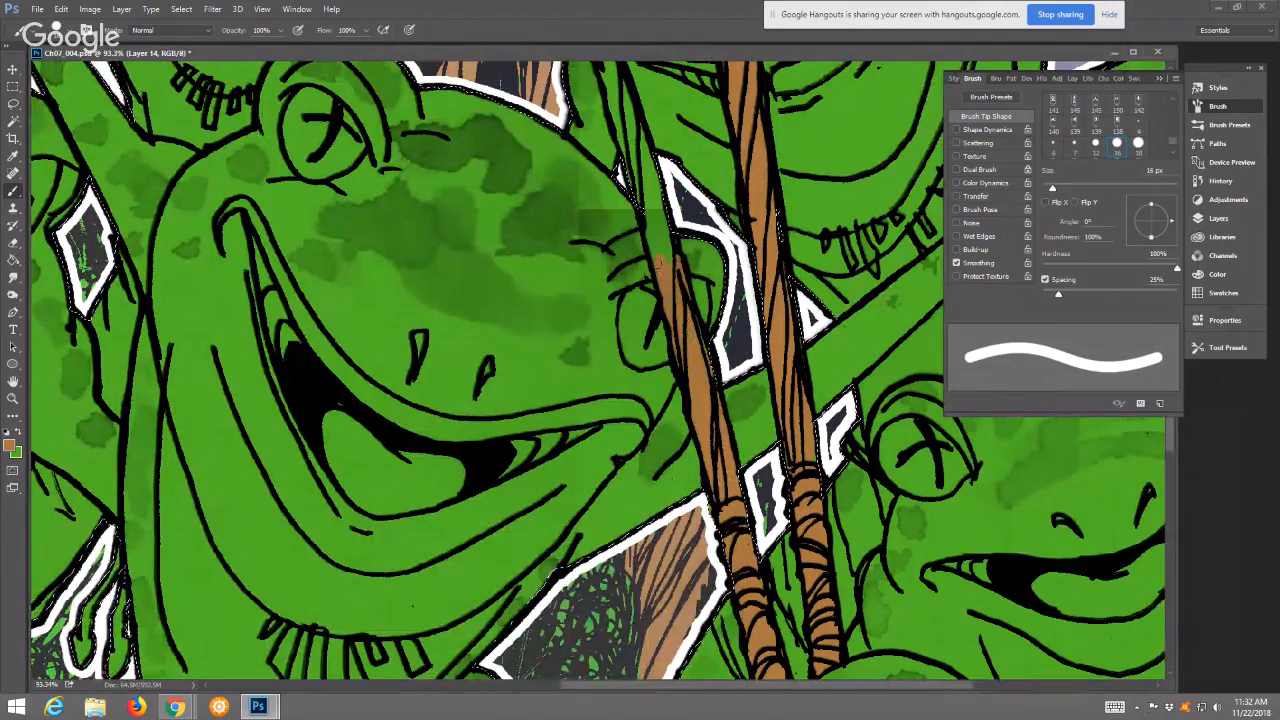
left_click_drag(650, 221, 697, 370)
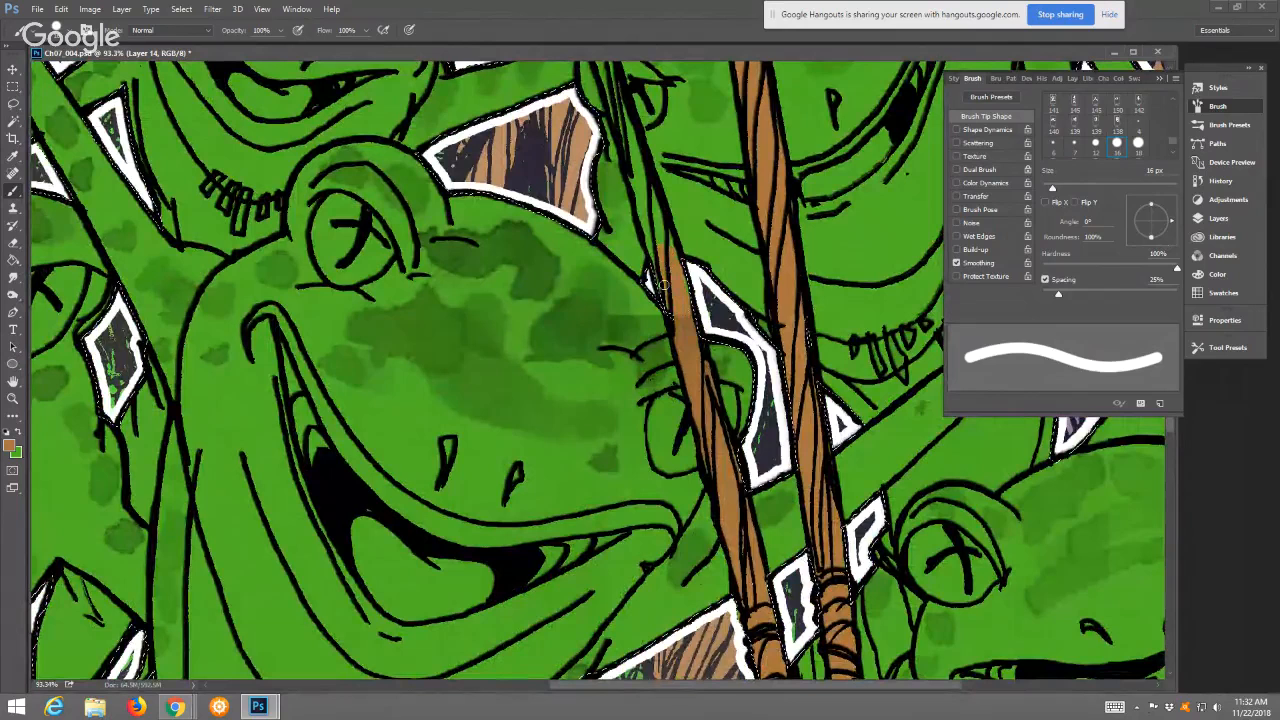
mouse_move(635, 178)
left_mouse_down()
mouse_move(695, 372)
mouse_move(690, 352)
left_mouse_up()
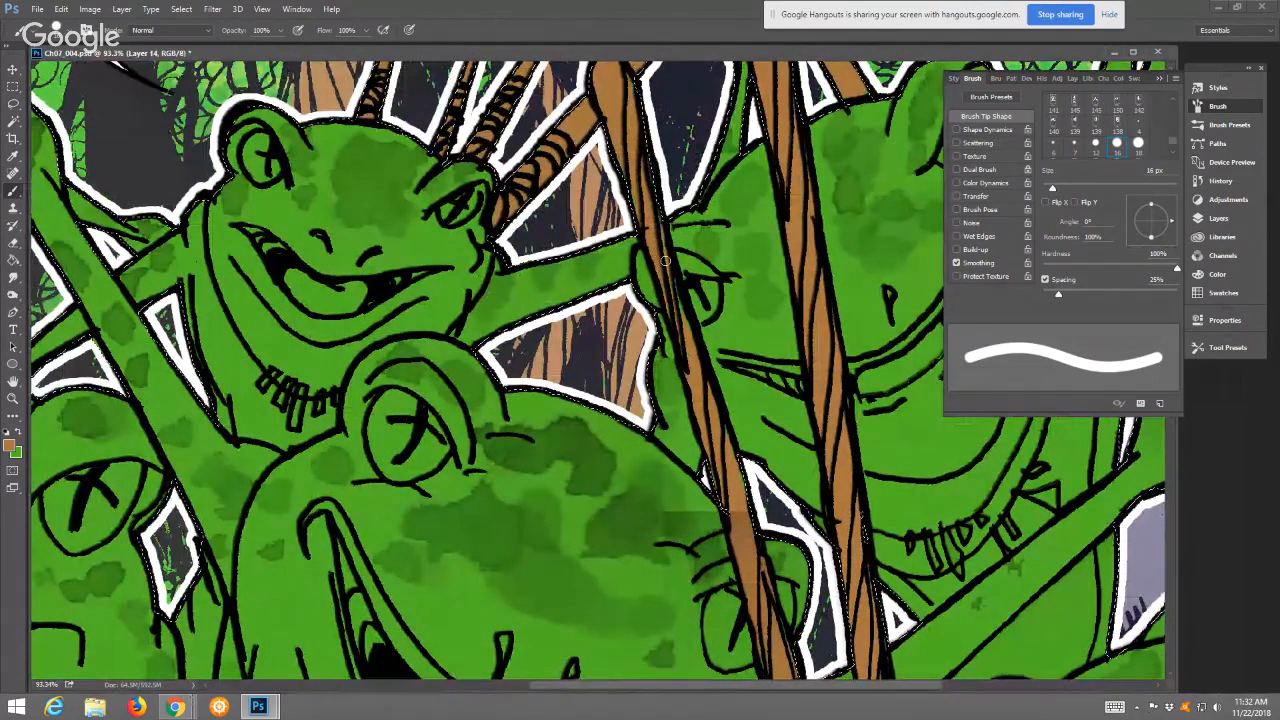
left_click_drag(668, 358, 594, 388)
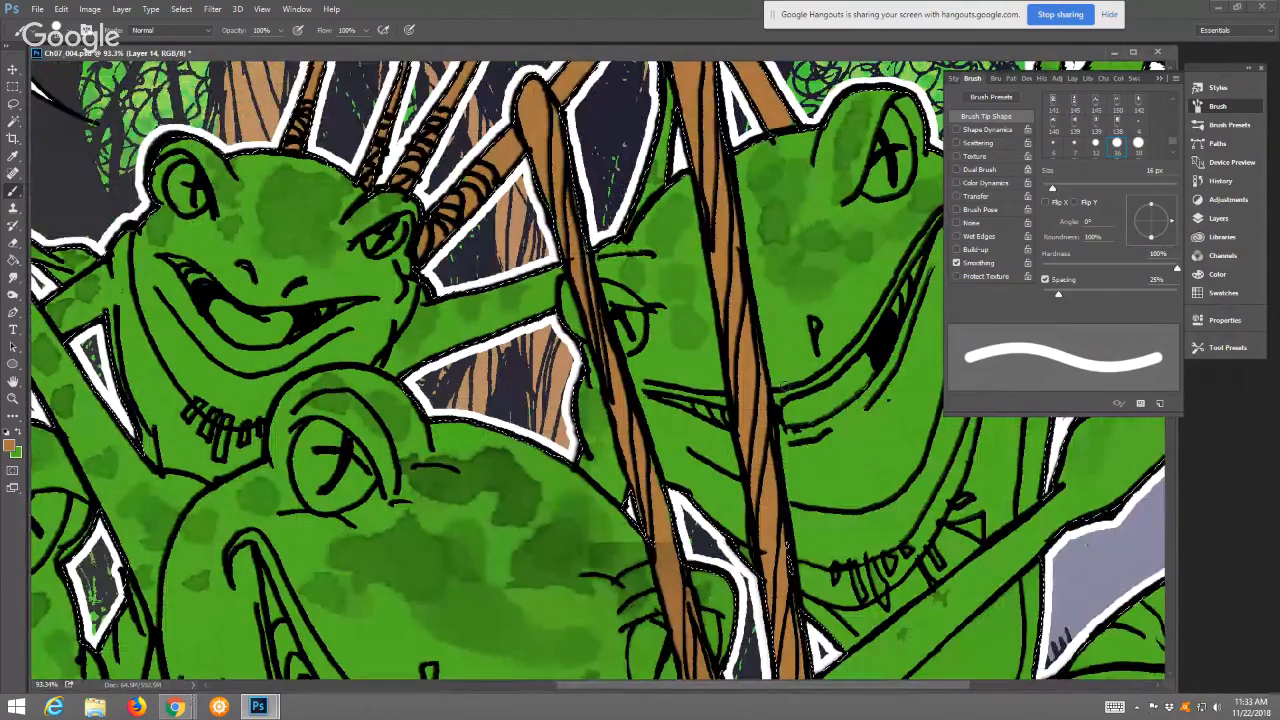
Brush the large spear shaft at the page's right edge brown, tracing its edges at 16 px and filling the inside at 30 px
left_click_drag(727, 477, 598, 511)
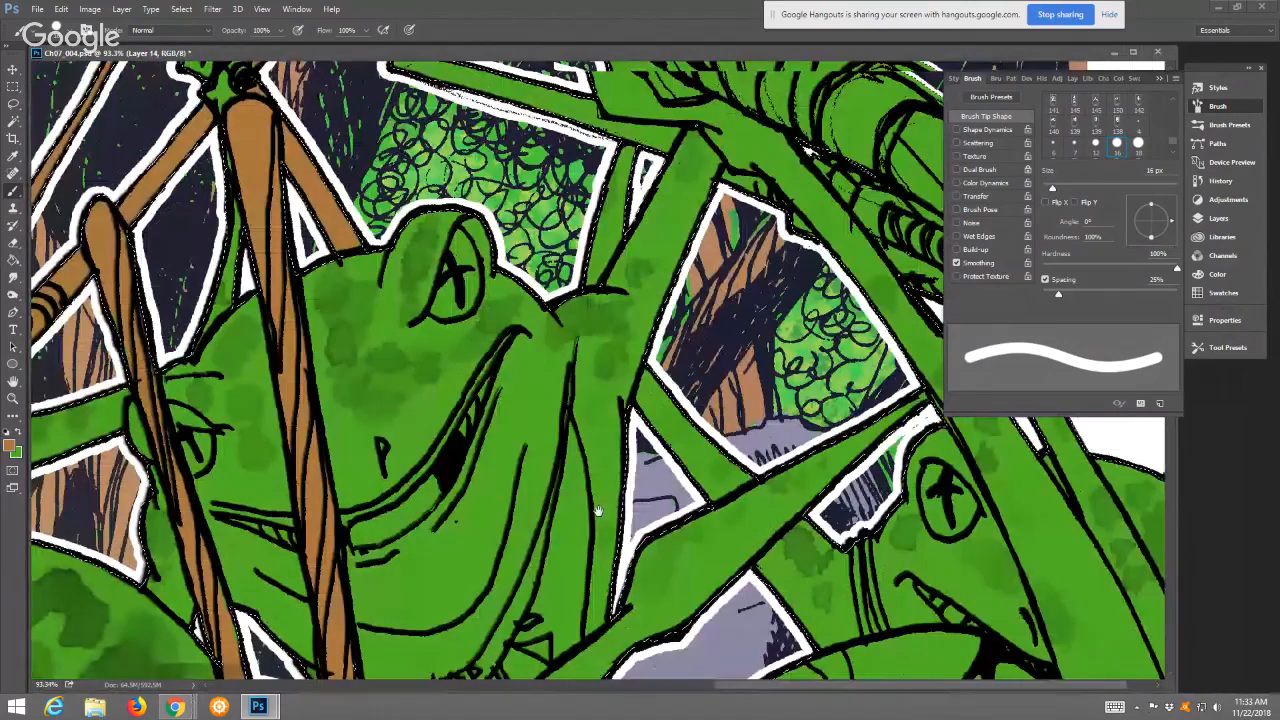
mouse_move(935, 115)
left_mouse_down()
mouse_move(865, 355)
mouse_move(855, 440)
mouse_move(883, 458)
left_mouse_up()
left_click(842, 363)
left_click_drag(943, 495, 969, 510)
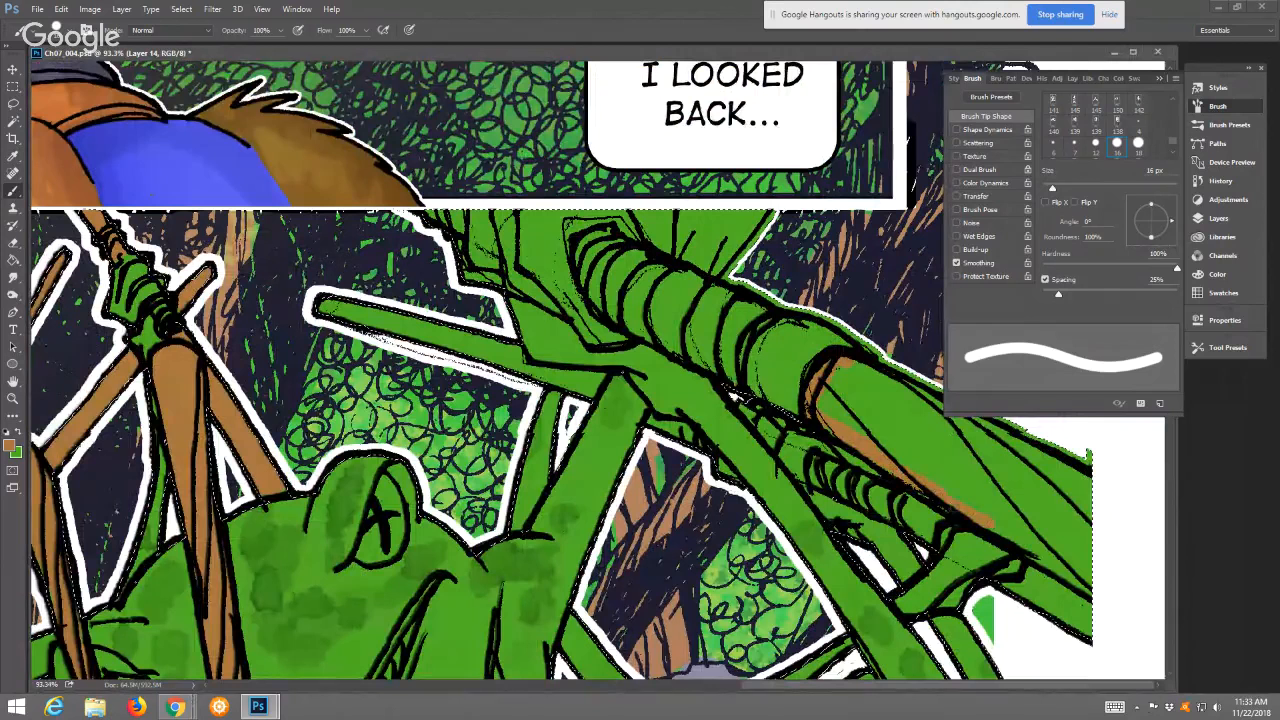
left_click_drag(1050, 565, 1094, 589)
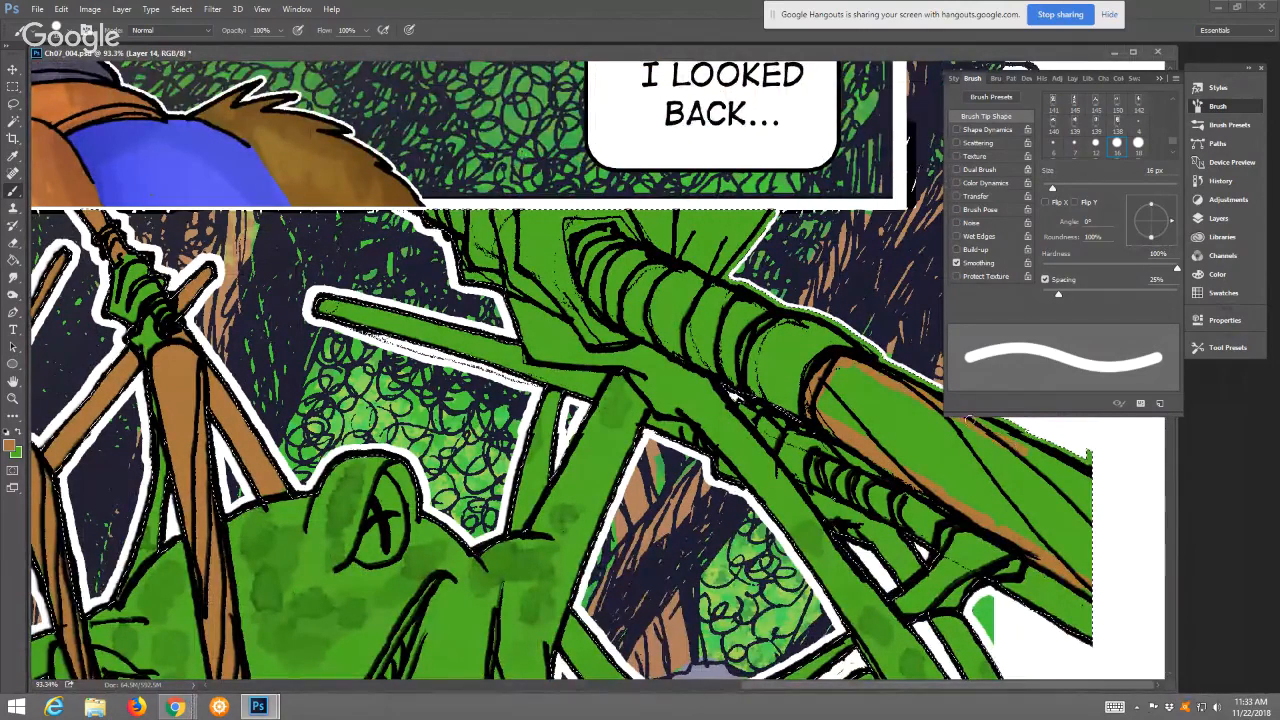
key("bracketright")
key("bracketright")
key("bracketright")
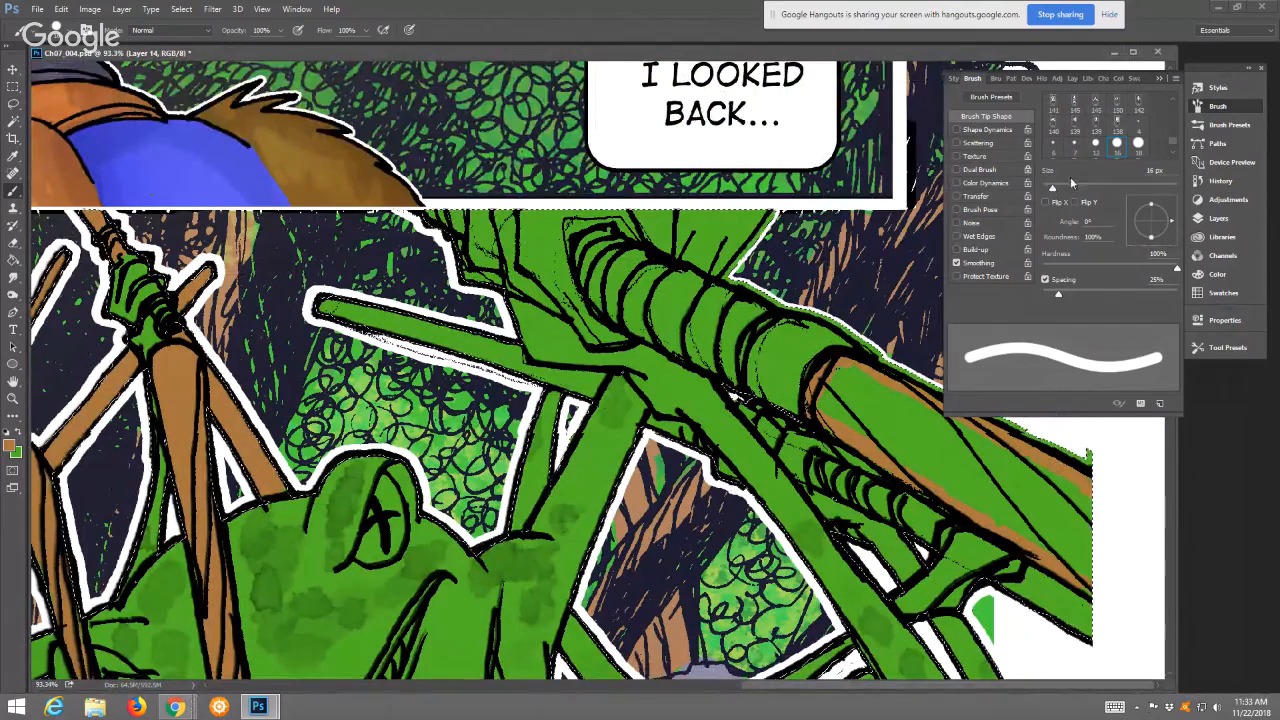
mouse_move(845, 371)
left_mouse_down()
mouse_move(836, 413)
mouse_move(867, 421)
mouse_move(852, 380)
left_mouse_up()
mouse_move(928, 470)
left_mouse_down()
mouse_move(986, 481)
mouse_move(932, 407)
mouse_move(1067, 486)
mouse_move(1109, 519)
mouse_move(988, 449)
mouse_move(1063, 526)
mouse_move(957, 474)
mouse_move(1028, 523)
mouse_move(964, 506)
mouse_move(1106, 583)
left_mouse_up()
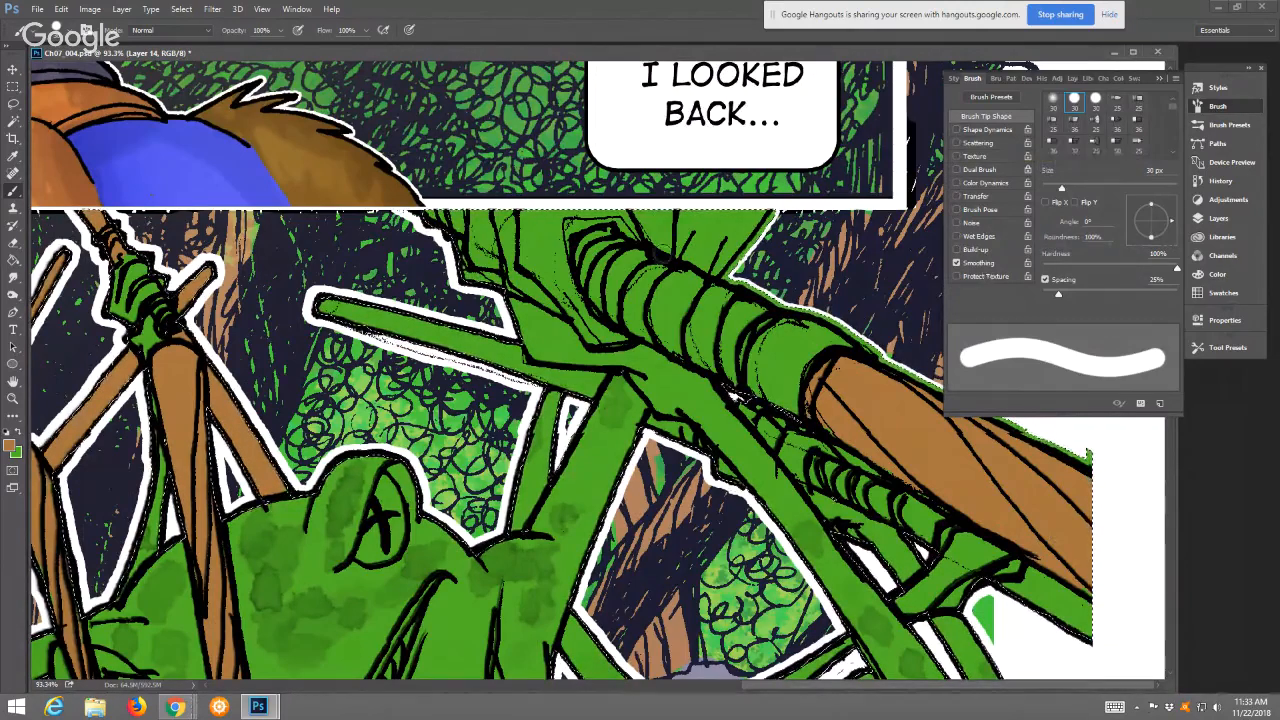
Brush the large spear's wrapped grip and the thinner spear below it brown, including the thin spear's wrapping and both ends
mouse_move(601, 238)
left_mouse_down()
mouse_move(609, 312)
mouse_move(811, 411)
mouse_move(747, 344)
mouse_move(794, 367)
mouse_move(770, 317)
mouse_move(843, 347)
mouse_move(798, 338)
mouse_move(811, 397)
mouse_move(840, 375)
mouse_move(744, 338)
mouse_move(721, 309)
mouse_move(755, 321)
mouse_move(735, 302)
mouse_move(637, 255)
mouse_move(616, 251)
mouse_move(617, 262)
mouse_move(616, 247)
mouse_move(629, 252)
mouse_move(639, 312)
mouse_move(649, 272)
mouse_move(741, 362)
mouse_move(691, 321)
mouse_move(765, 330)
left_mouse_up()
left_click_drag(320, 305, 450, 346)
mouse_move(390, 316)
left_mouse_down()
mouse_move(466, 348)
mouse_move(456, 328)
mouse_move(514, 364)
mouse_move(506, 346)
mouse_move(569, 379)
left_mouse_up()
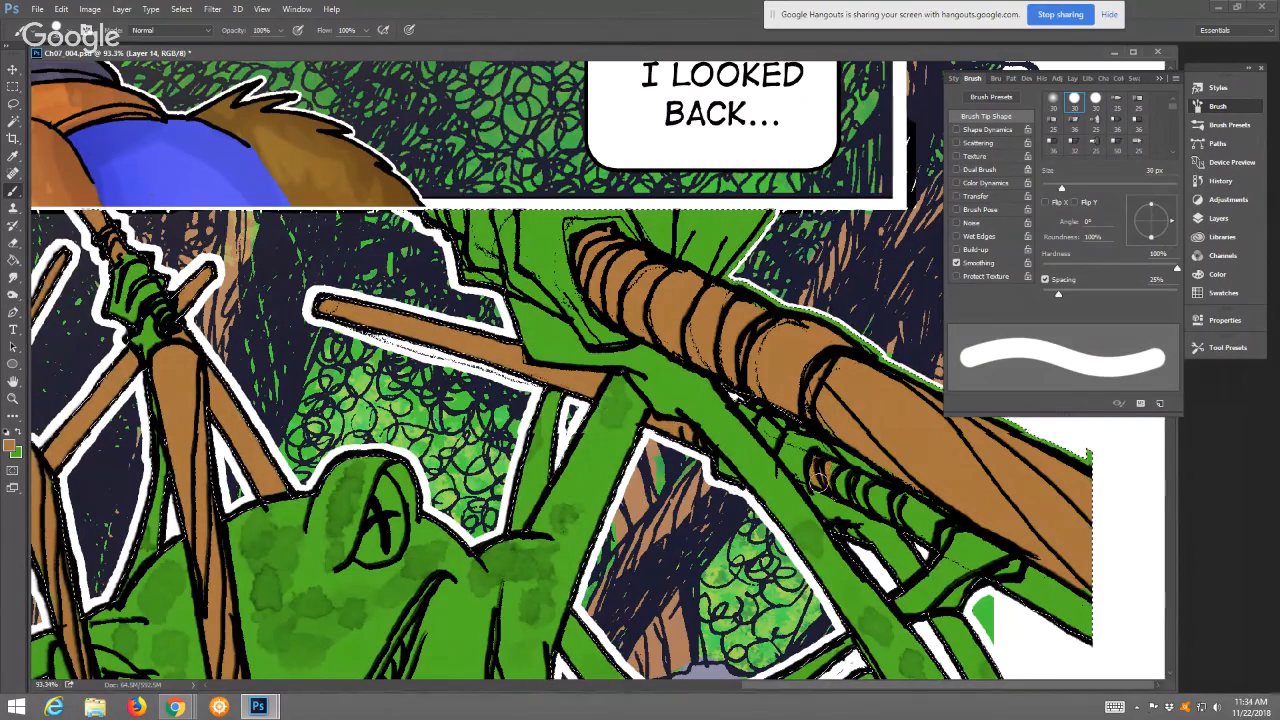
left_click_drag(819, 478, 889, 498)
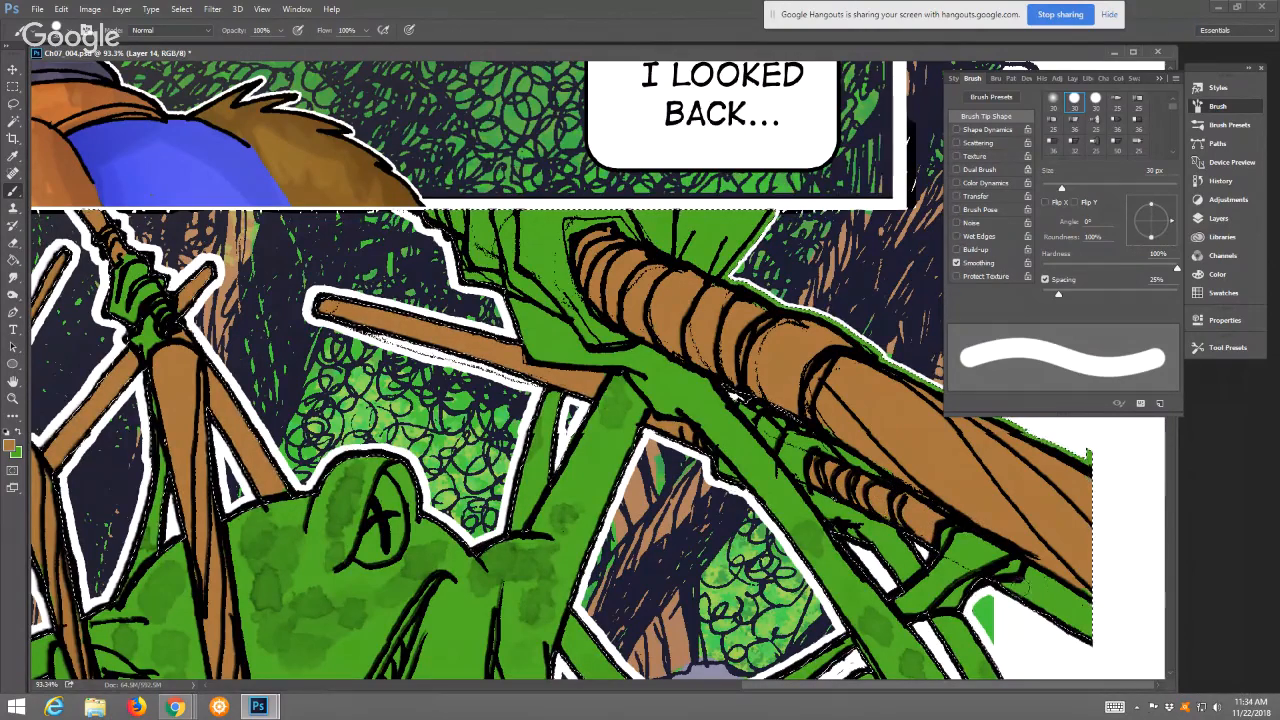
mouse_move(998, 592)
left_mouse_down()
mouse_move(1032, 580)
mouse_move(1060, 618)
left_mouse_up()
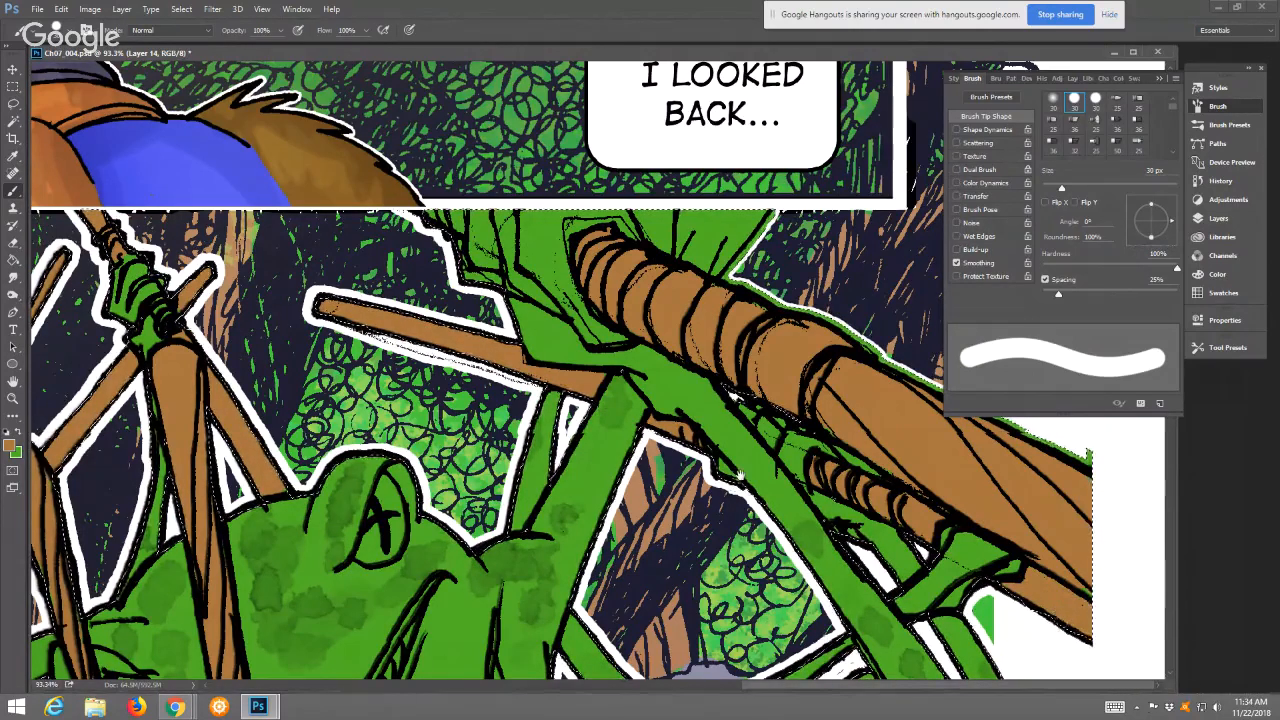
Set the foreground color to the darker brown #81592f
left_click_drag(693, 528, 693, 378)
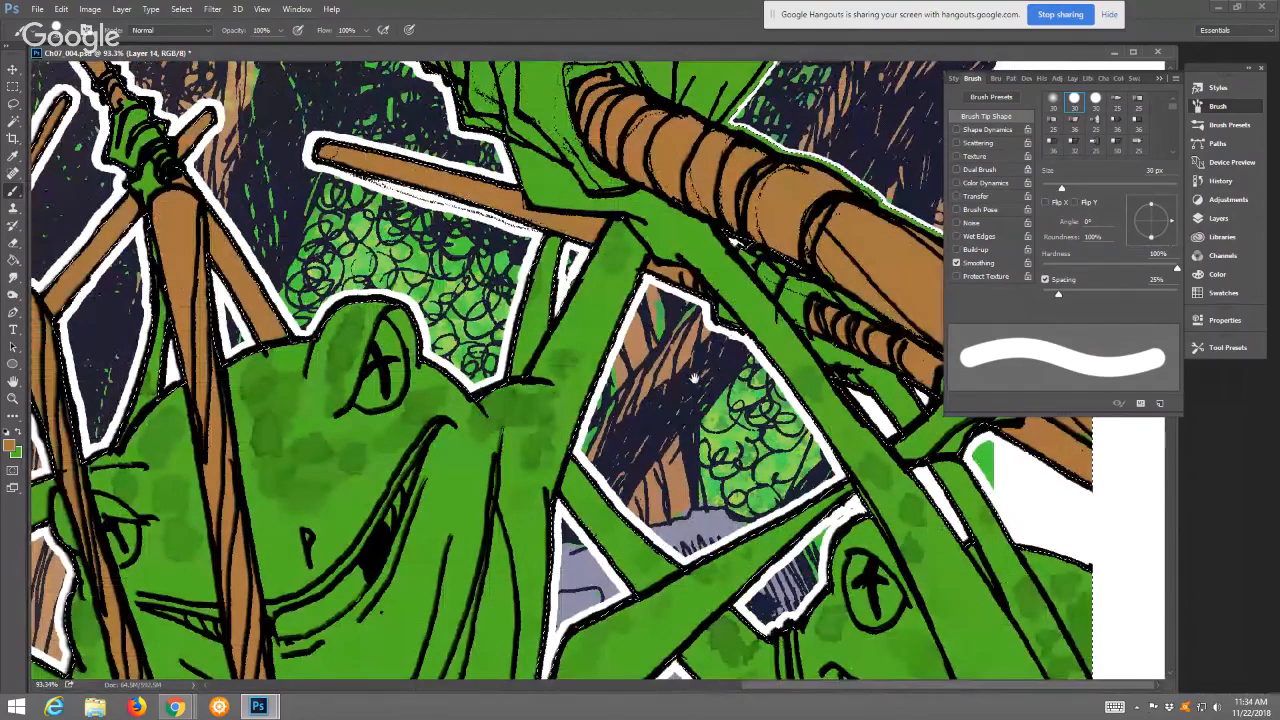
scroll(695, 378, "down", 3)
scroll(630, 385, "down", 3)
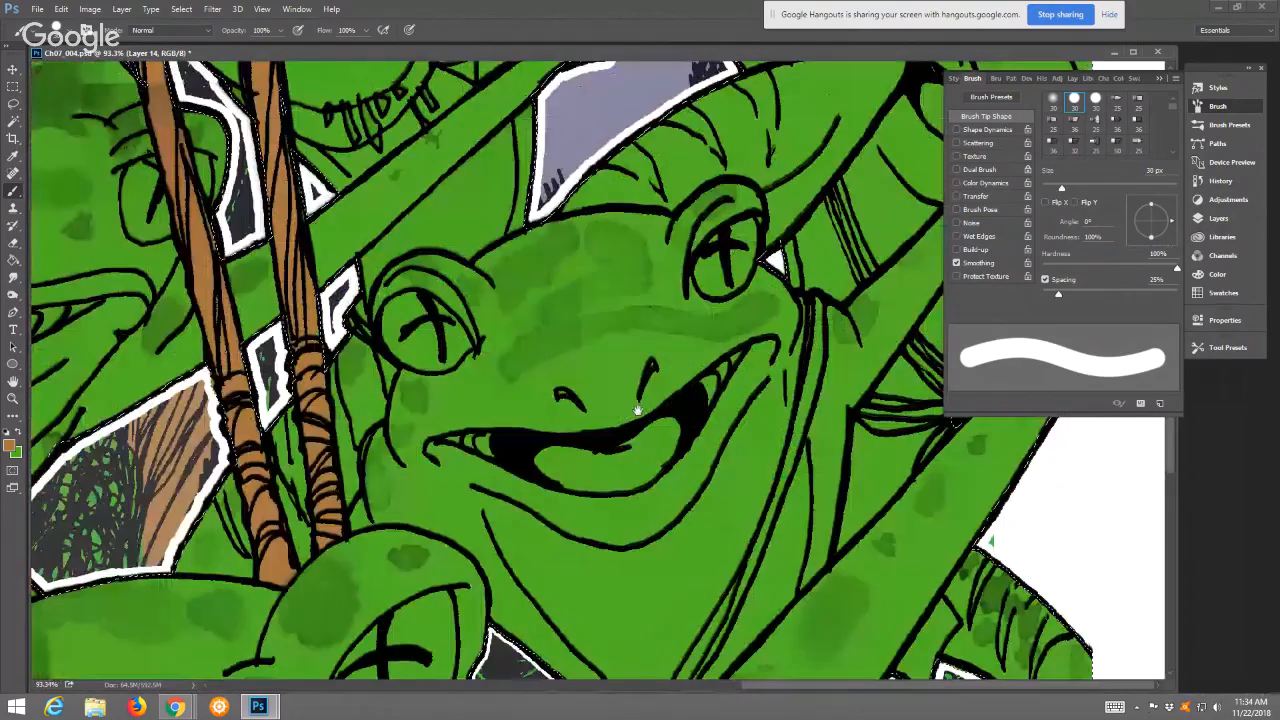
scroll(638, 410, "down", 3)
scroll(600, 380, "up", 1)
key("i")
left_click(9, 445)
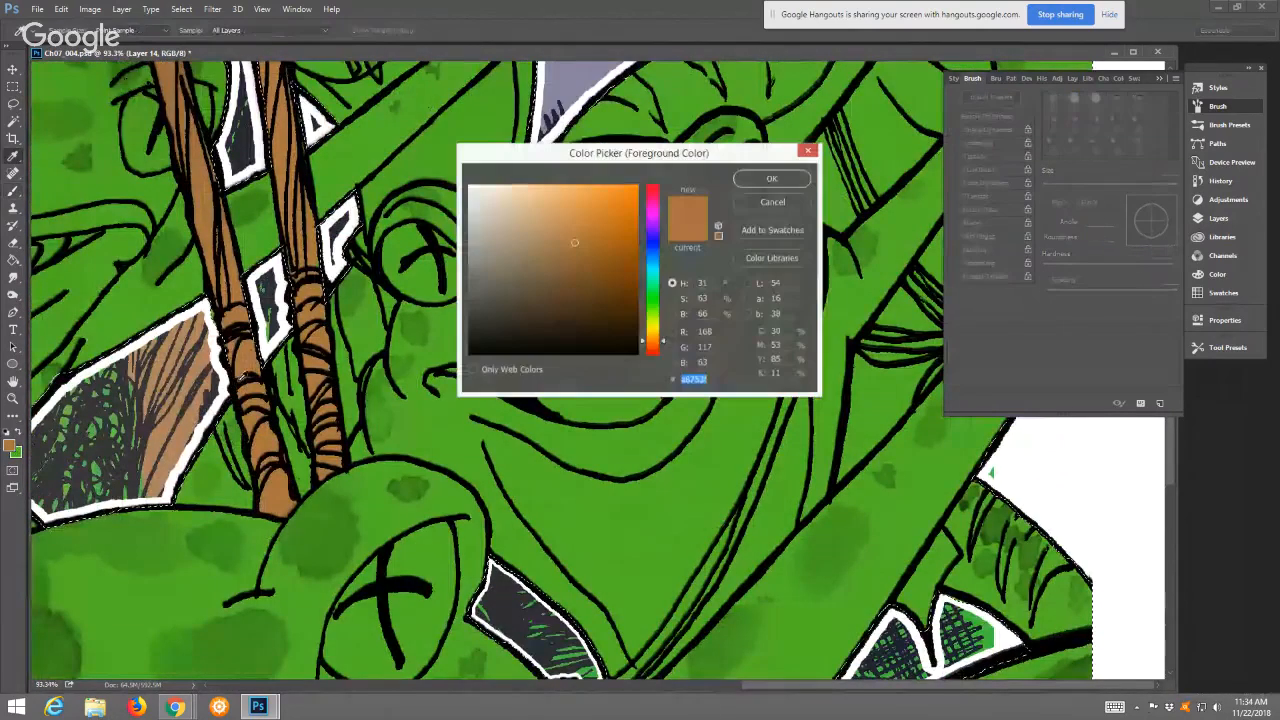
left_click(578, 267)
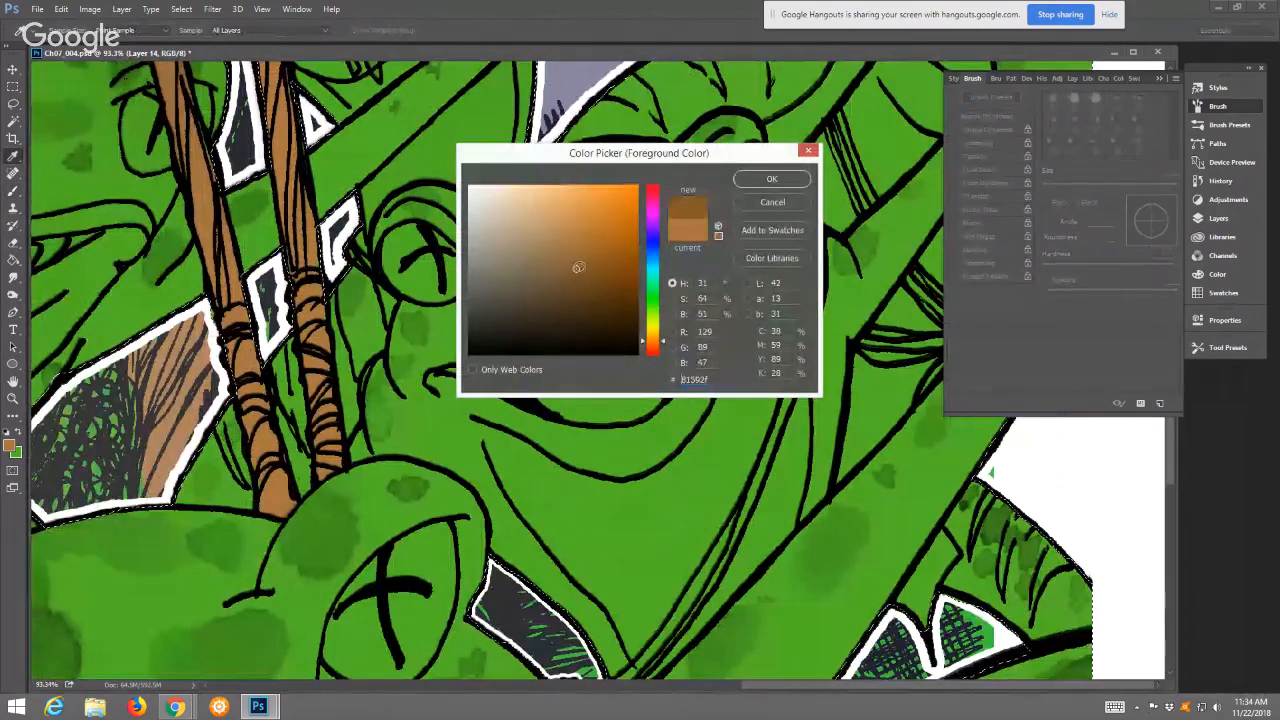
left_click(772, 178)
Reduce the brush to 23 px and paint the band beside the lower-right frog's eye and the upper knotted tie strands dark brown
key("b")
left_click_drag(1053, 172, 1046, 172)
mouse_move(842, 120)
left_mouse_down()
mouse_move(871, 200)
mouse_move(861, 208)
mouse_move(836, 122)
mouse_move(867, 130)
left_mouse_up()
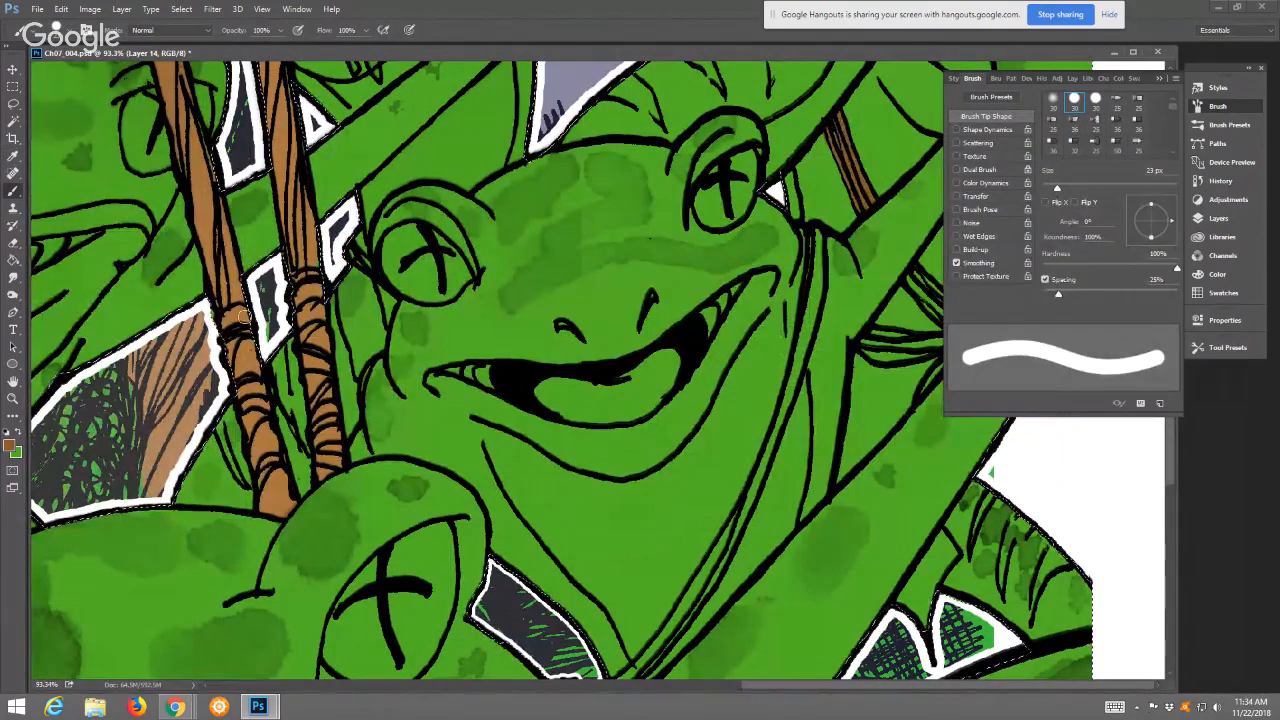
left_click(14, 280)
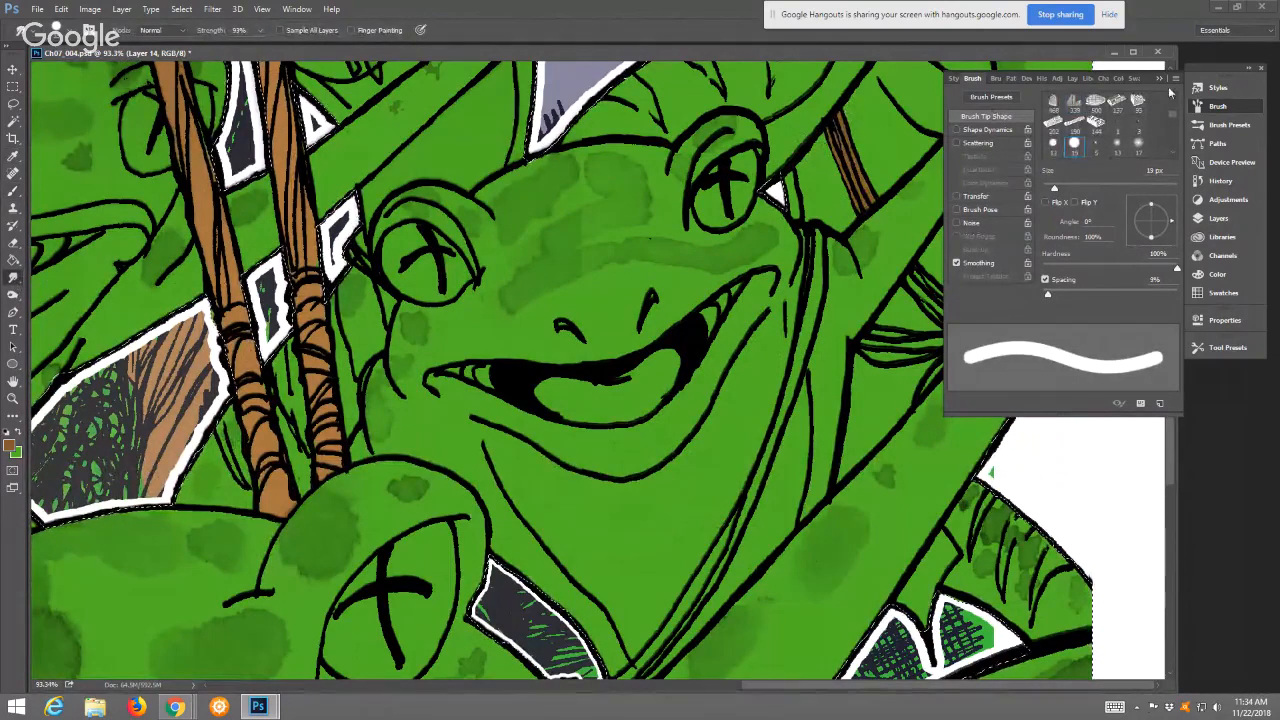
left_click(1159, 79)
key("b")
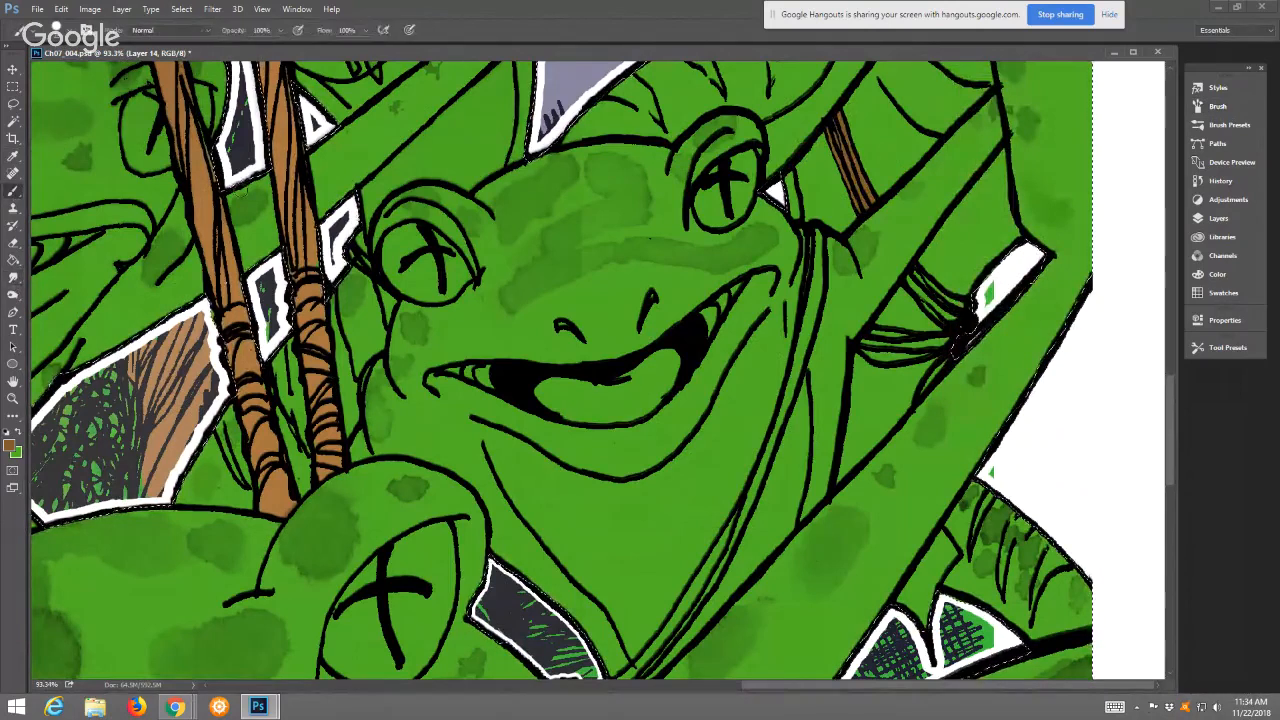
mouse_move(907, 287)
left_mouse_down()
mouse_move(915, 280)
mouse_move(938, 314)
left_mouse_up()
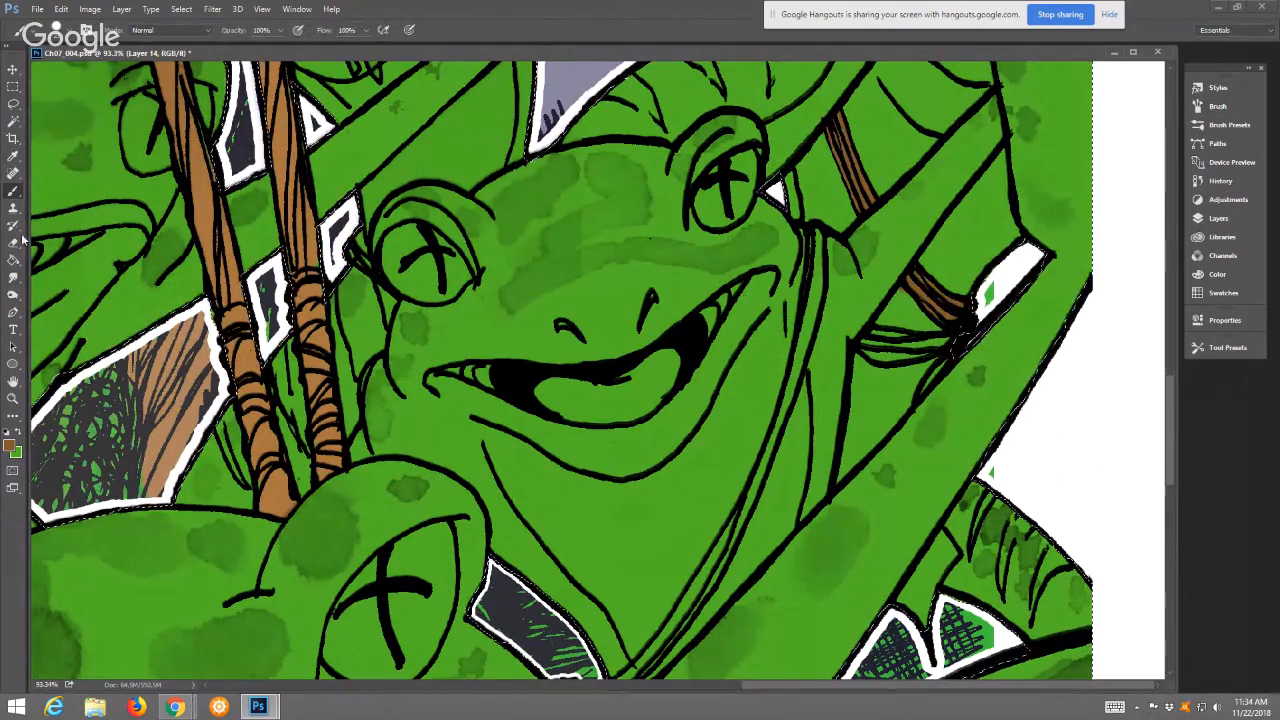
Brush the strap beside the laughing frog's mouth dark brown, from its shoulder end down to the pointed lower end
left_click(13, 277)
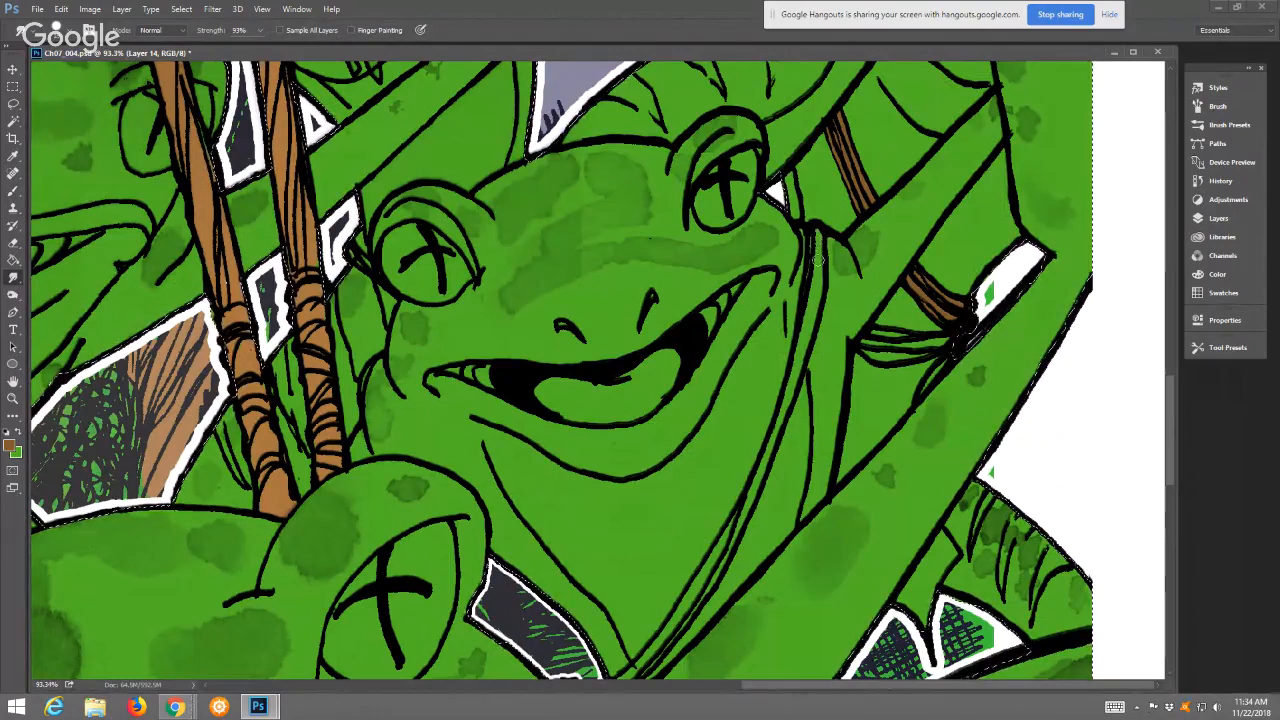
key("b")
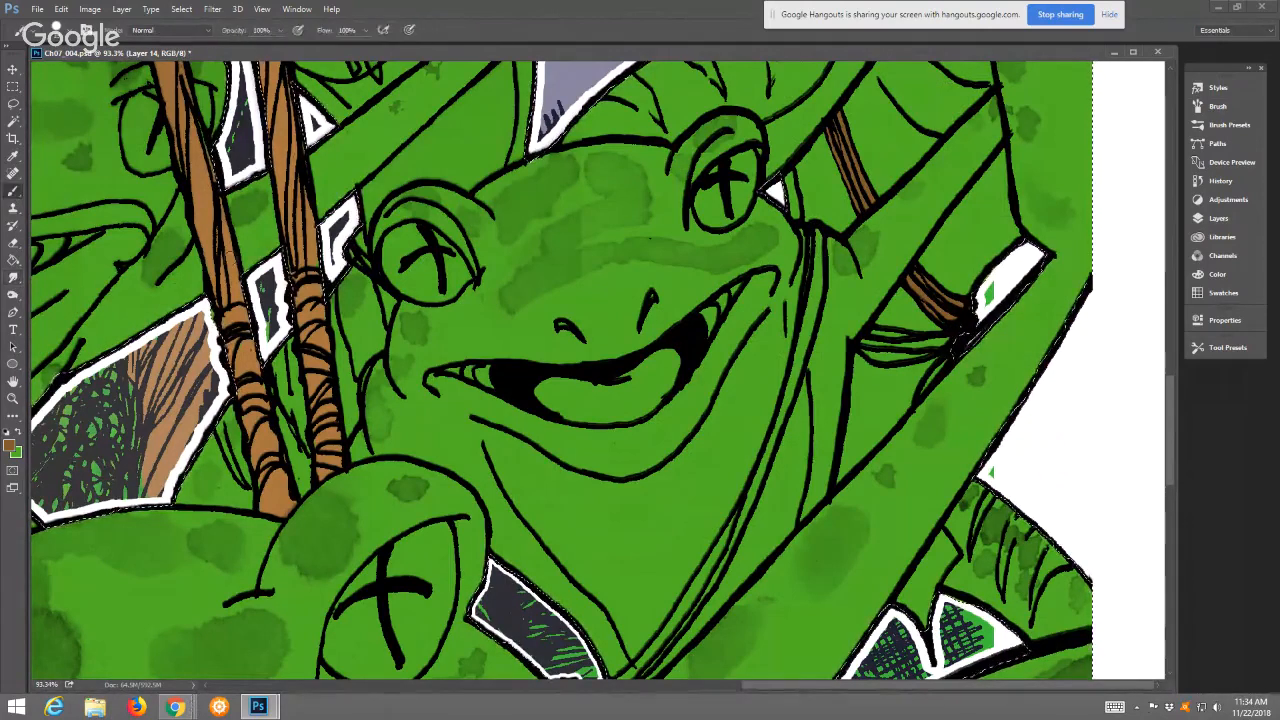
mouse_move(812, 228)
left_mouse_down()
mouse_move(812, 298)
mouse_move(817, 281)
mouse_move(780, 410)
left_mouse_up()
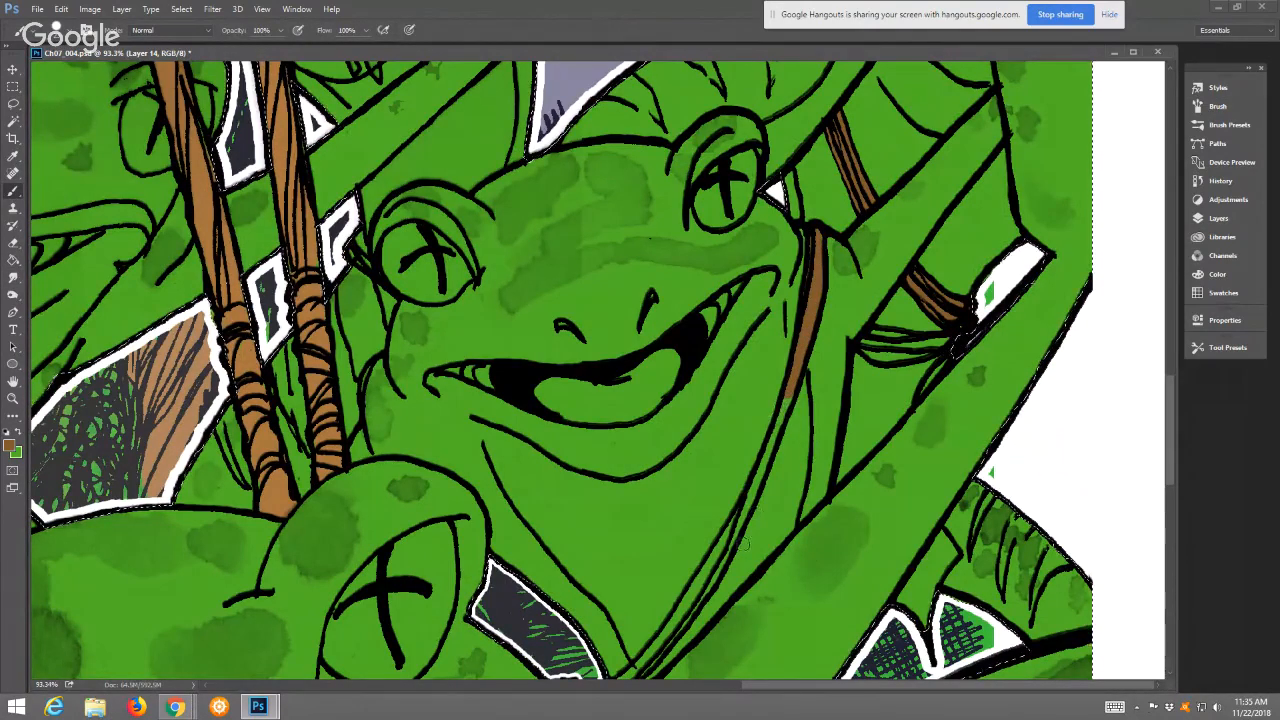
left_click_drag(737, 491, 771, 294)
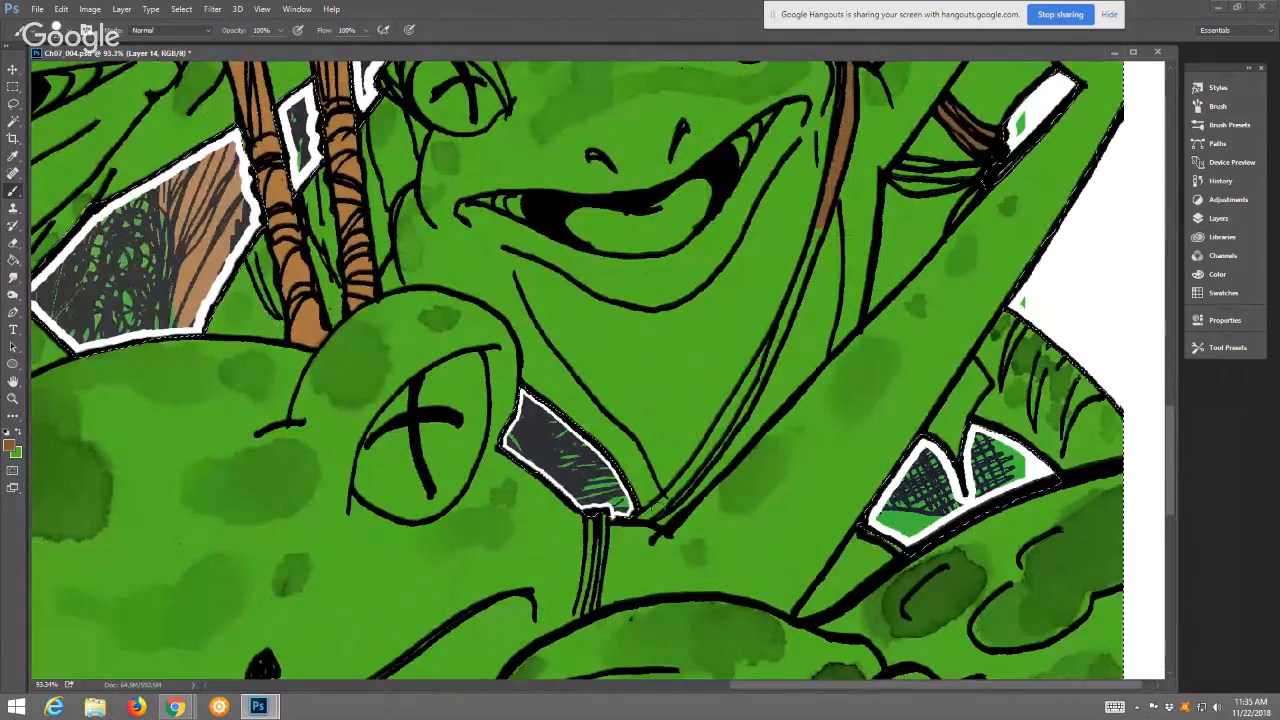
mouse_move(646, 515)
left_mouse_down()
mouse_move(751, 380)
mouse_move(722, 435)
mouse_move(749, 380)
mouse_move(749, 396)
mouse_move(783, 318)
left_mouse_up()
Reduce the brush to 16 px, fill the strap's remaining narrow gap, and paint the short strap segment below the laughing frog dark brown
left_click(1212, 106)
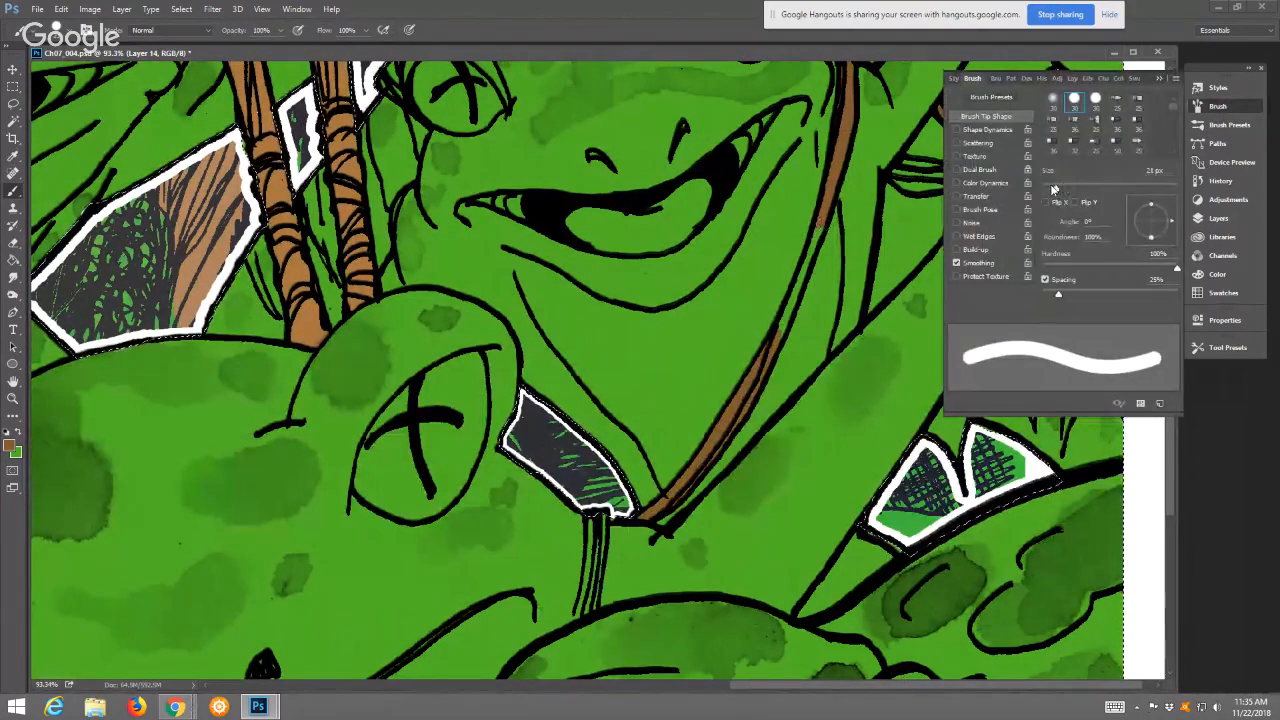
key("bracketleft")
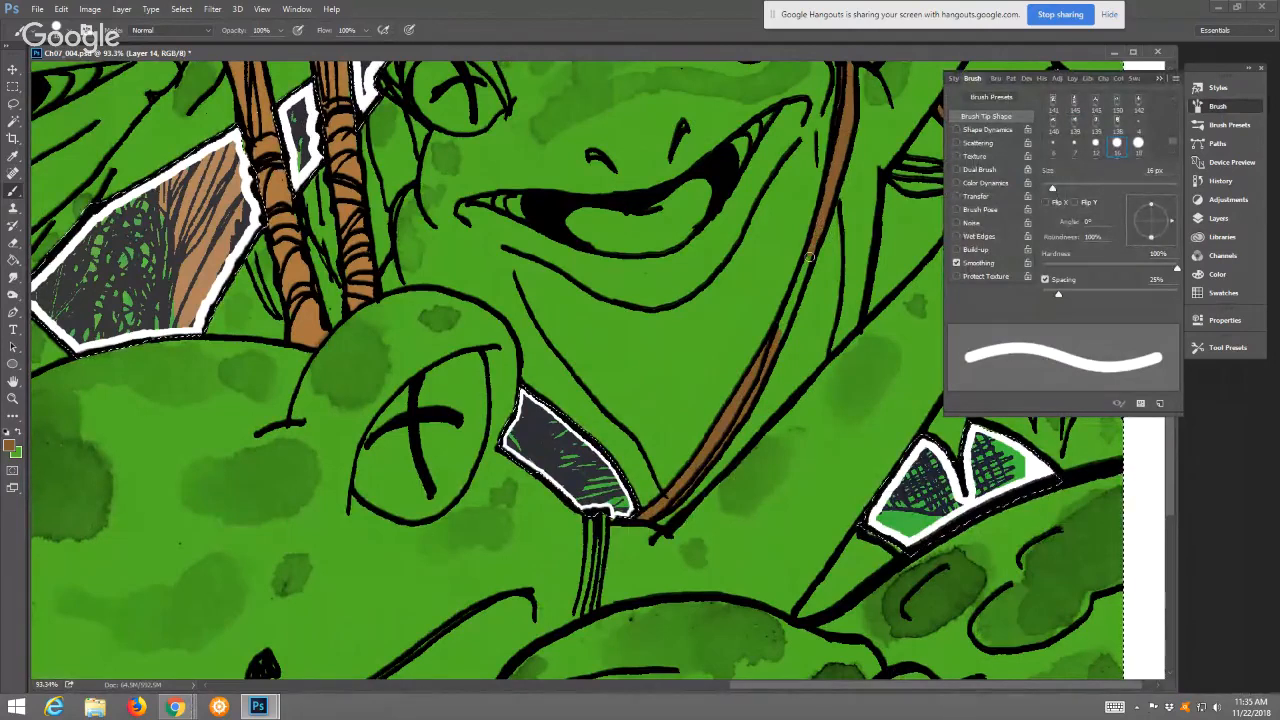
left_click_drag(800, 278, 783, 322)
scroll(770, 330, "down", 2)
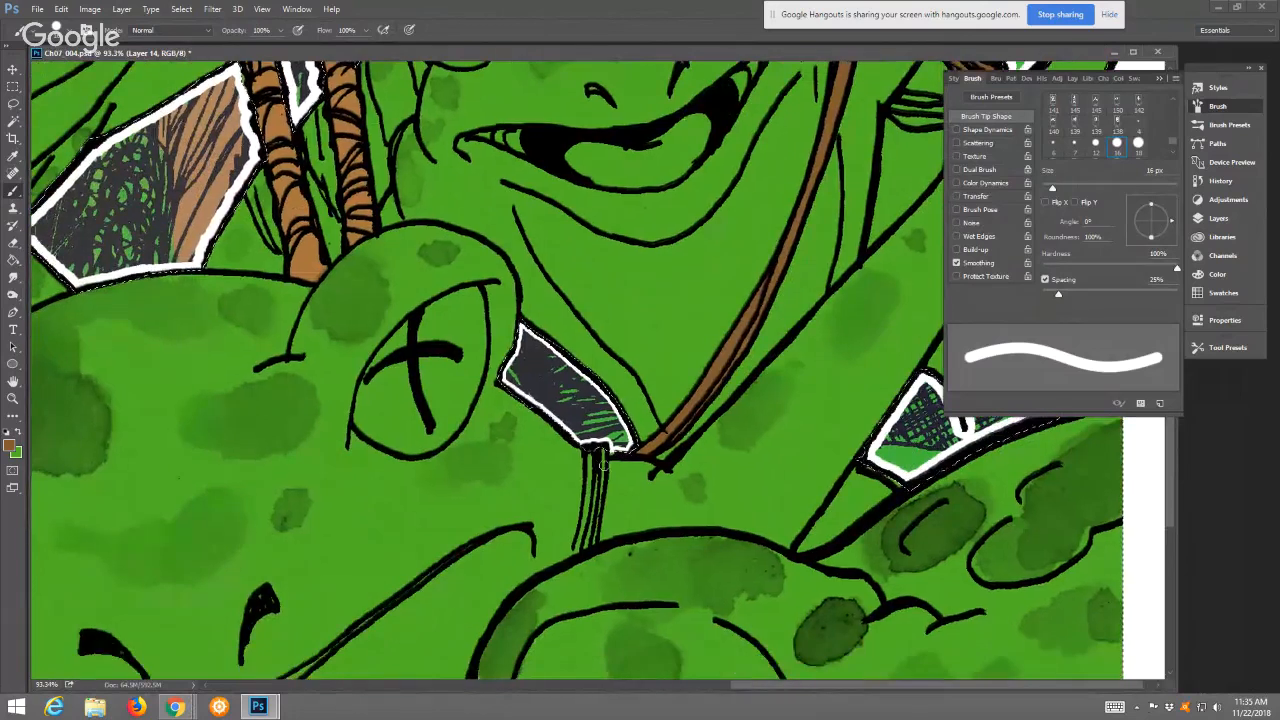
left_click_drag(601, 462, 588, 527)
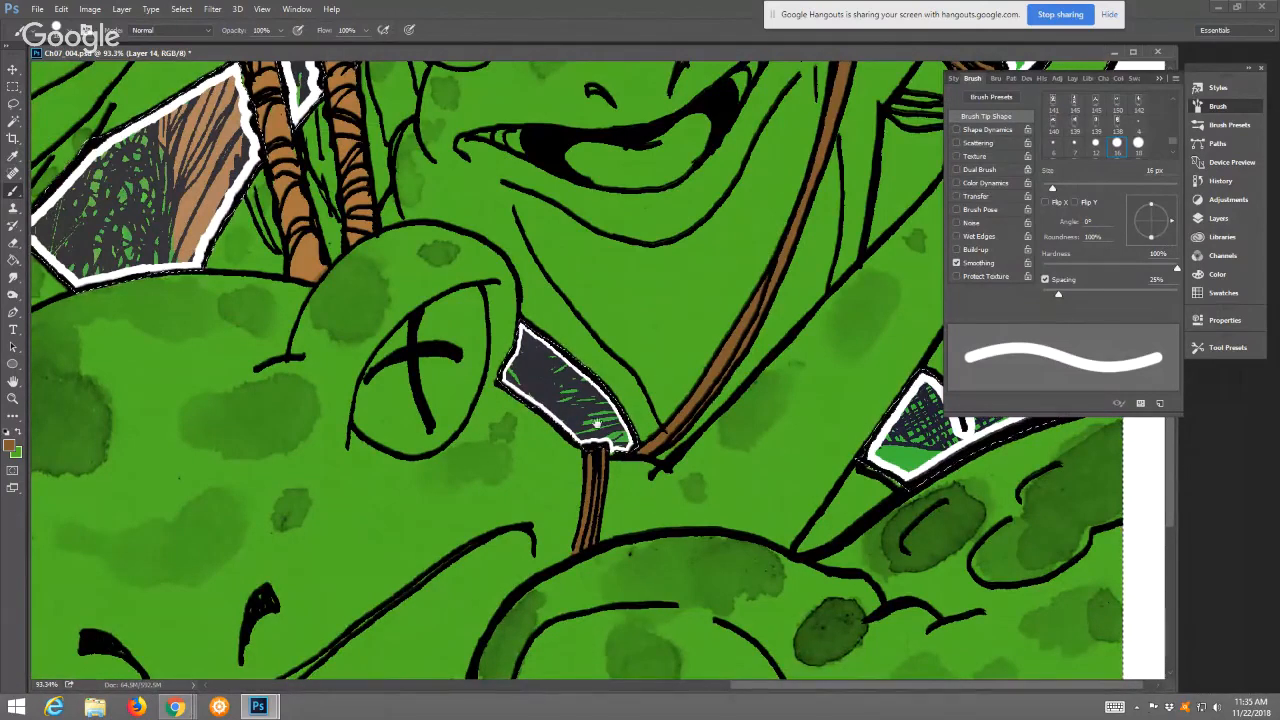
Brush the long diagonal strap beside the "KUPATA MWAMBA!" balloon dark brown, from its lower end up to the top, between all its lines
left_click_drag(714, 533, 800, 180)
left_click_drag(690, 622, 805, 338)
left_click_drag(632, 503, 648, 408)
mouse_move(503, 551)
left_mouse_down()
mouse_move(544, 510)
mouse_move(498, 559)
mouse_move(506, 569)
mouse_move(588, 491)
mouse_move(571, 516)
mouse_move(634, 412)
mouse_move(575, 488)
mouse_move(608, 448)
left_mouse_up()
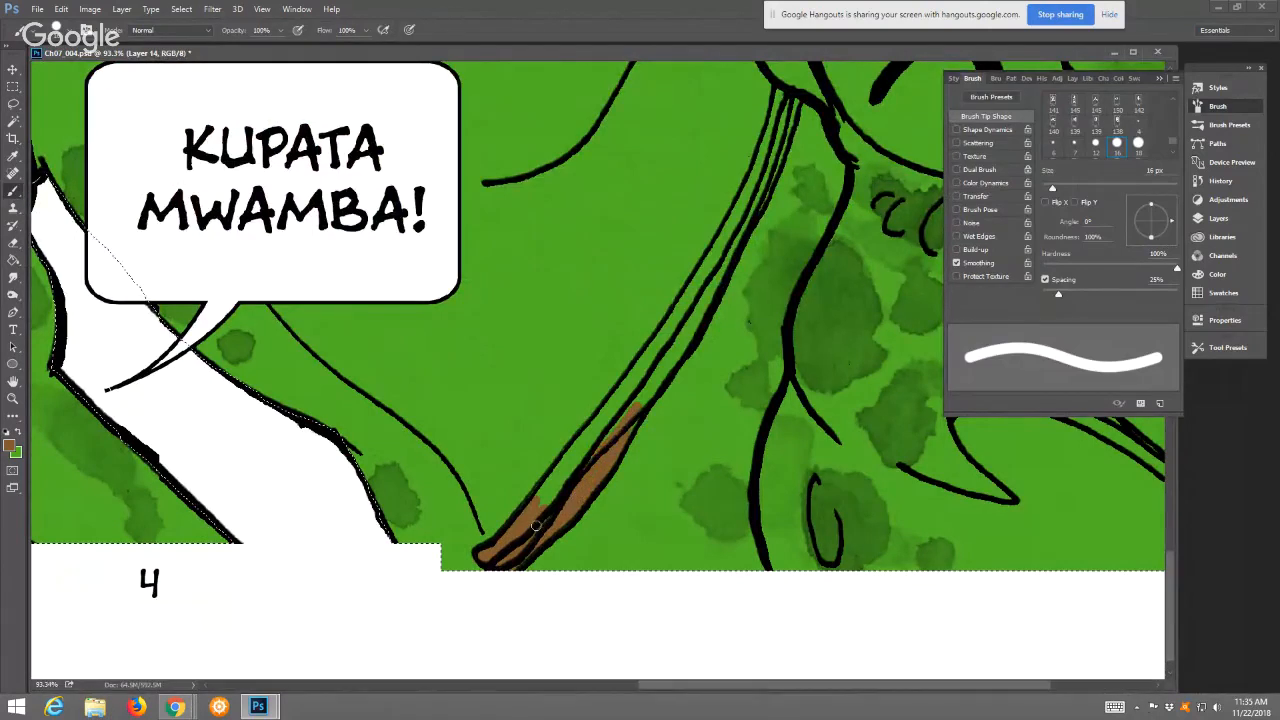
mouse_move(536, 525)
left_mouse_down()
mouse_move(597, 429)
mouse_move(530, 512)
mouse_move(567, 459)
left_mouse_up()
mouse_move(603, 408)
left_mouse_down()
mouse_move(638, 371)
mouse_move(602, 446)
mouse_move(690, 324)
mouse_move(623, 387)
left_mouse_up()
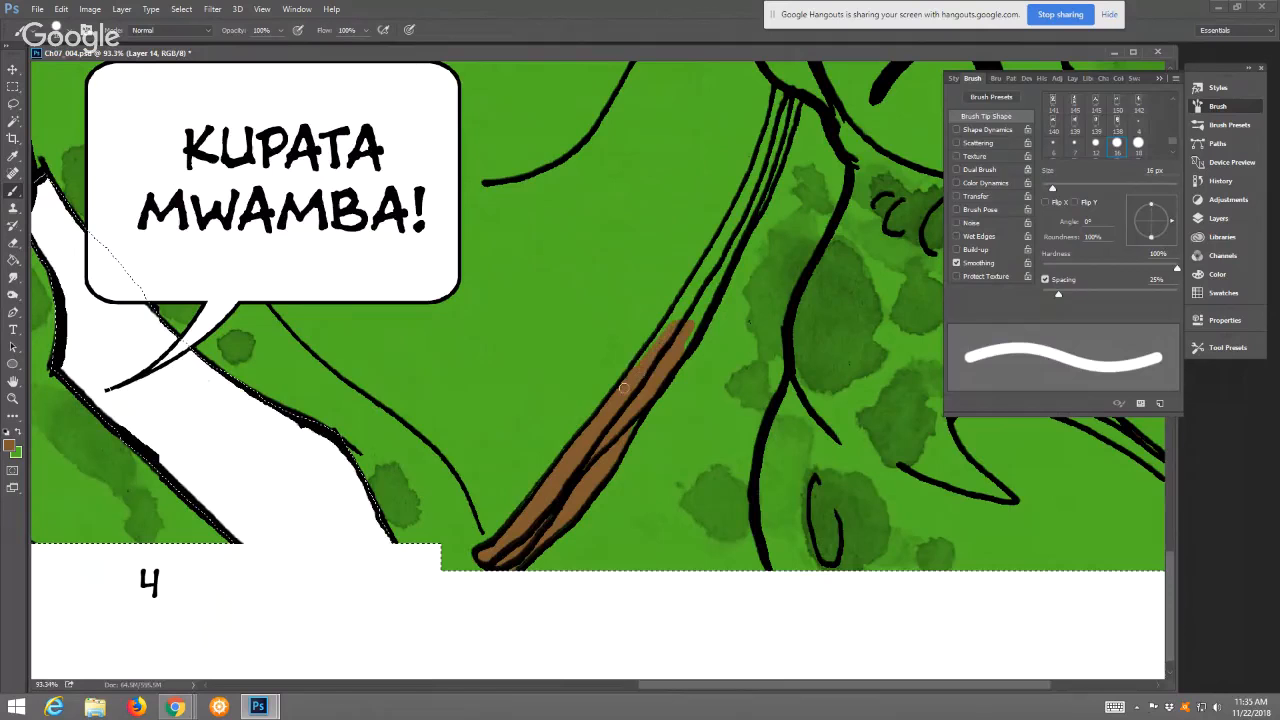
mouse_move(702, 290)
left_mouse_down()
mouse_move(698, 280)
mouse_move(672, 327)
left_mouse_up()
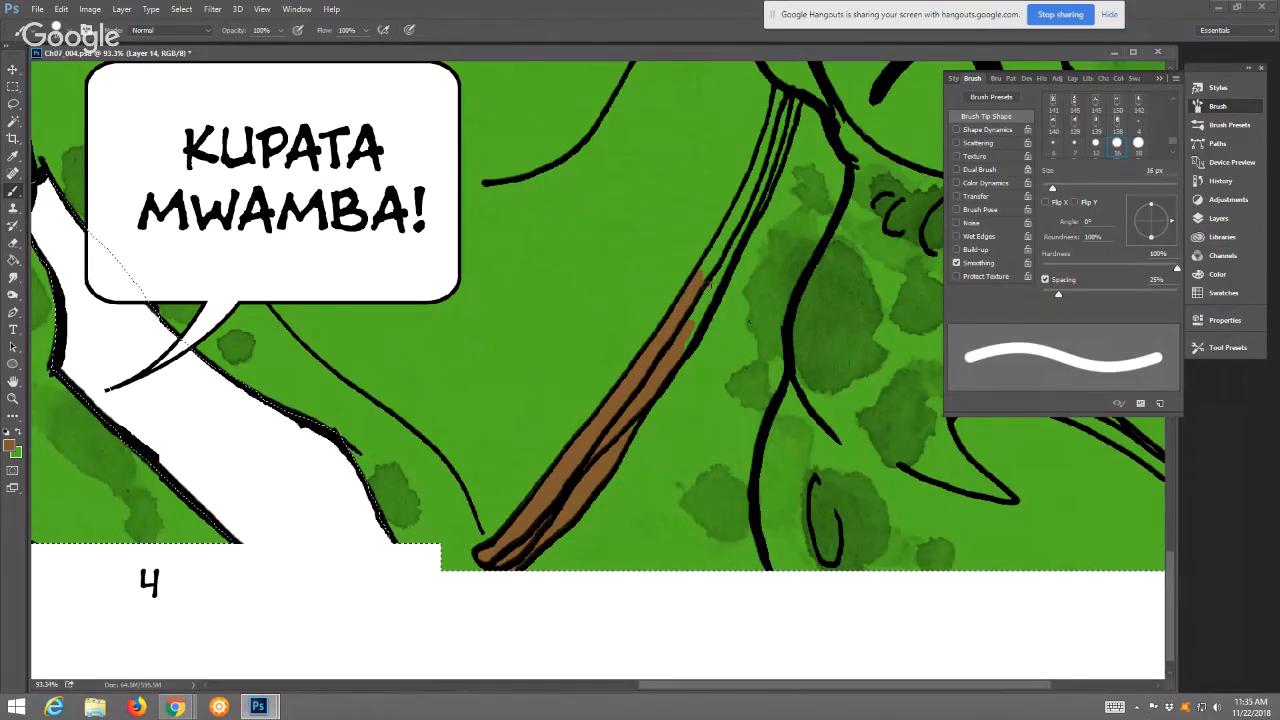
mouse_move(706, 284)
left_mouse_down()
mouse_move(686, 341)
mouse_move(726, 251)
mouse_move(706, 277)
left_mouse_up()
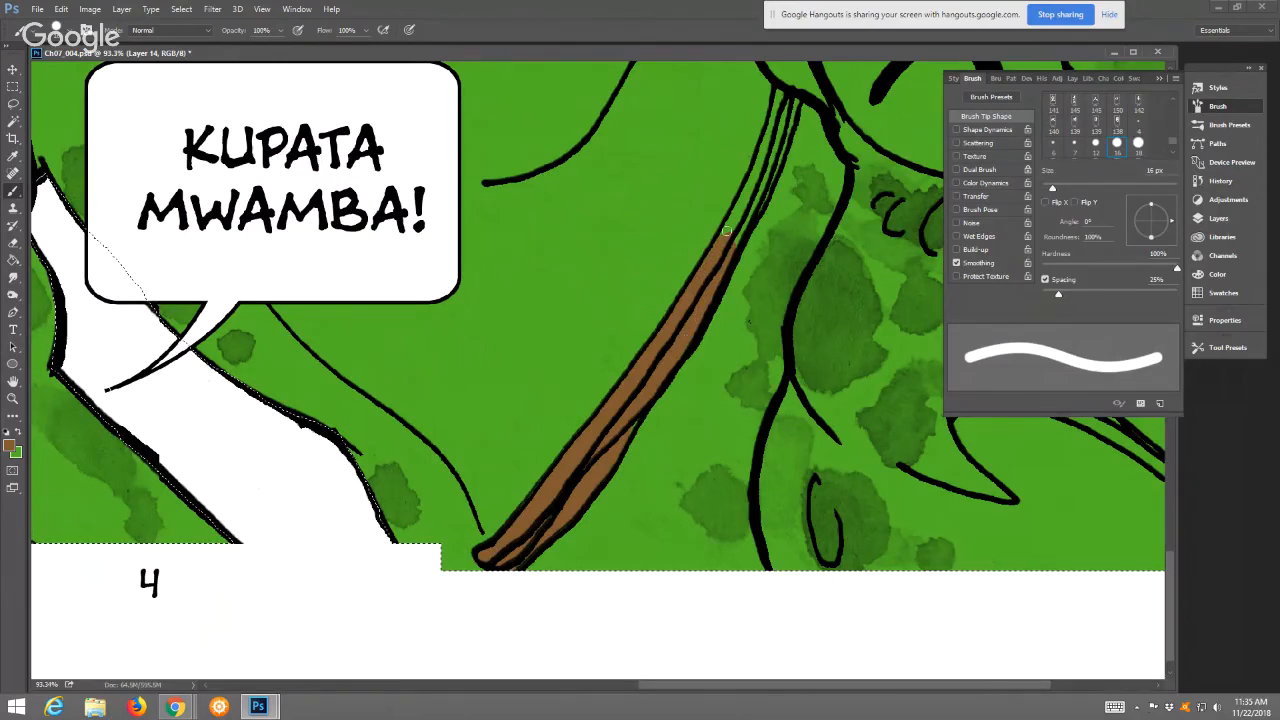
left_click_drag(726, 231, 734, 215)
mouse_move(783, 97)
left_mouse_down()
mouse_move(727, 263)
mouse_move(768, 188)
left_mouse_up()
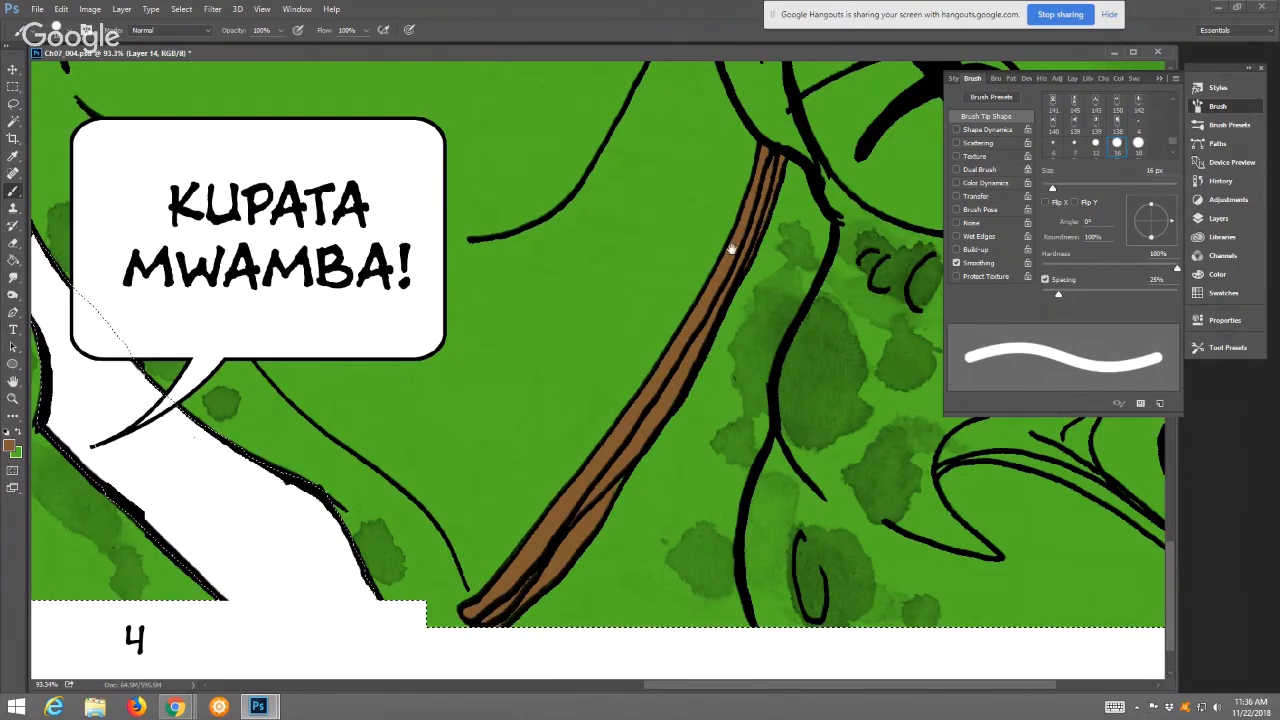
Check the lower-left part of the page for straps and spears that are still green
scroll(770, 280, "down", 3)
scroll(770, 280, "left", 4)
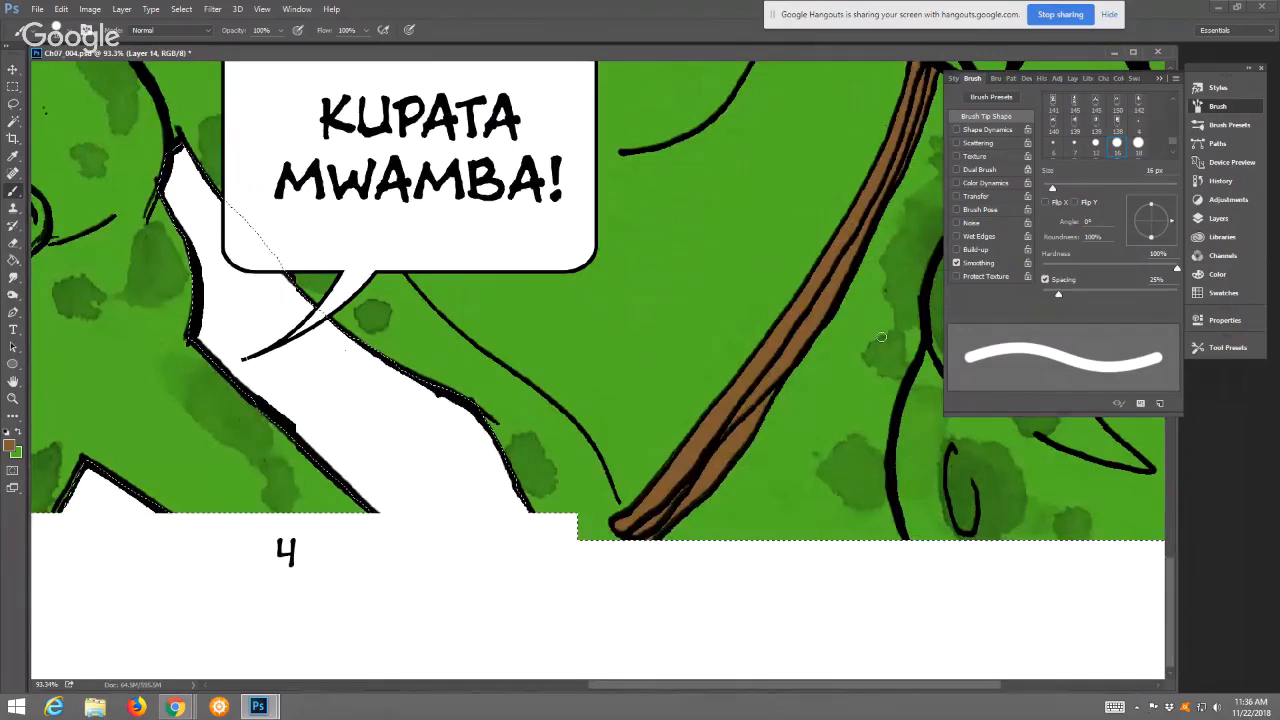
scroll(753, 449, "left", 8)
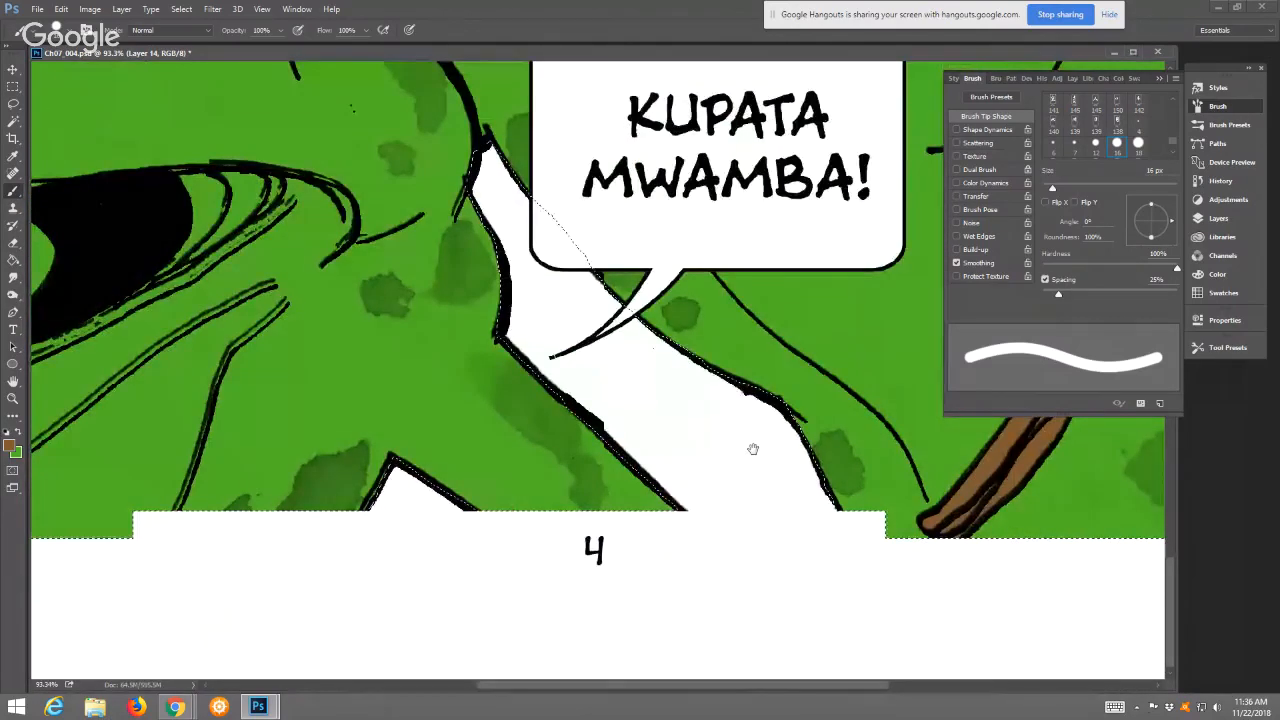
scroll(753, 449, "left", 9)
scroll(808, 409, "up", 15)
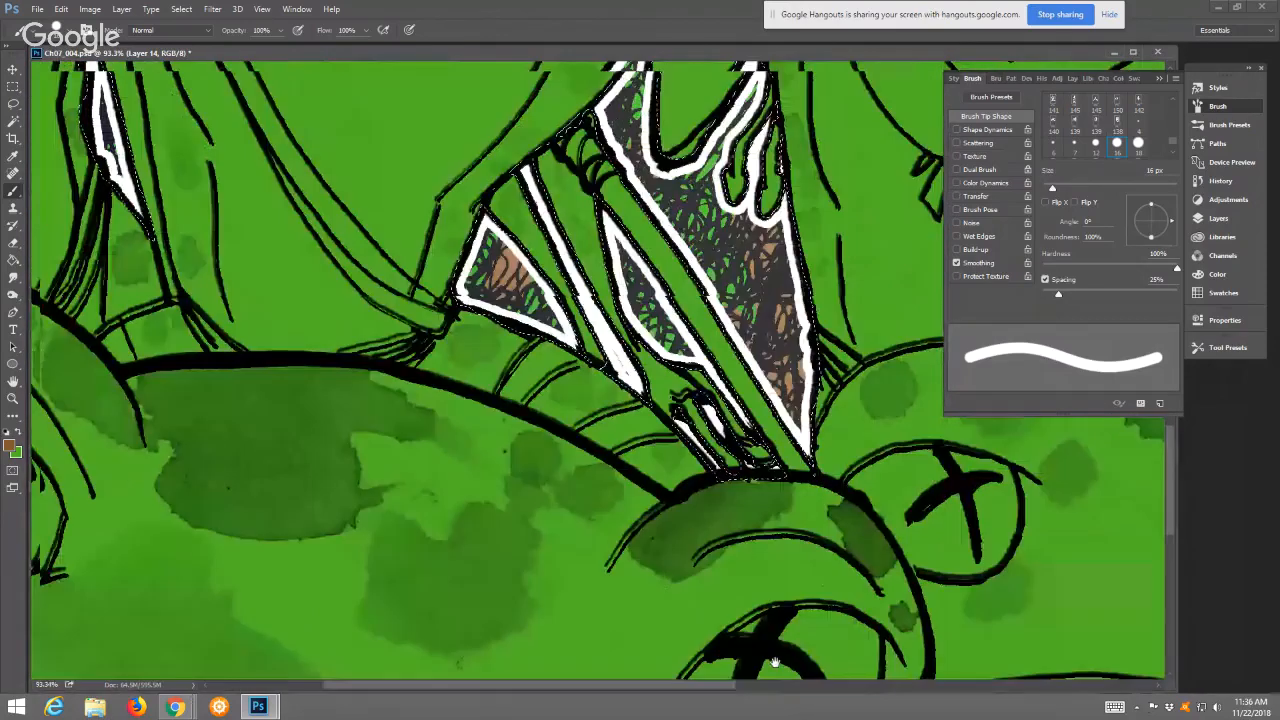
Paint the quiver's leather band below the arrows brown, beside the smiling frog's head
scroll(775, 663, "up", 5)
scroll(775, 663, "left", 4)
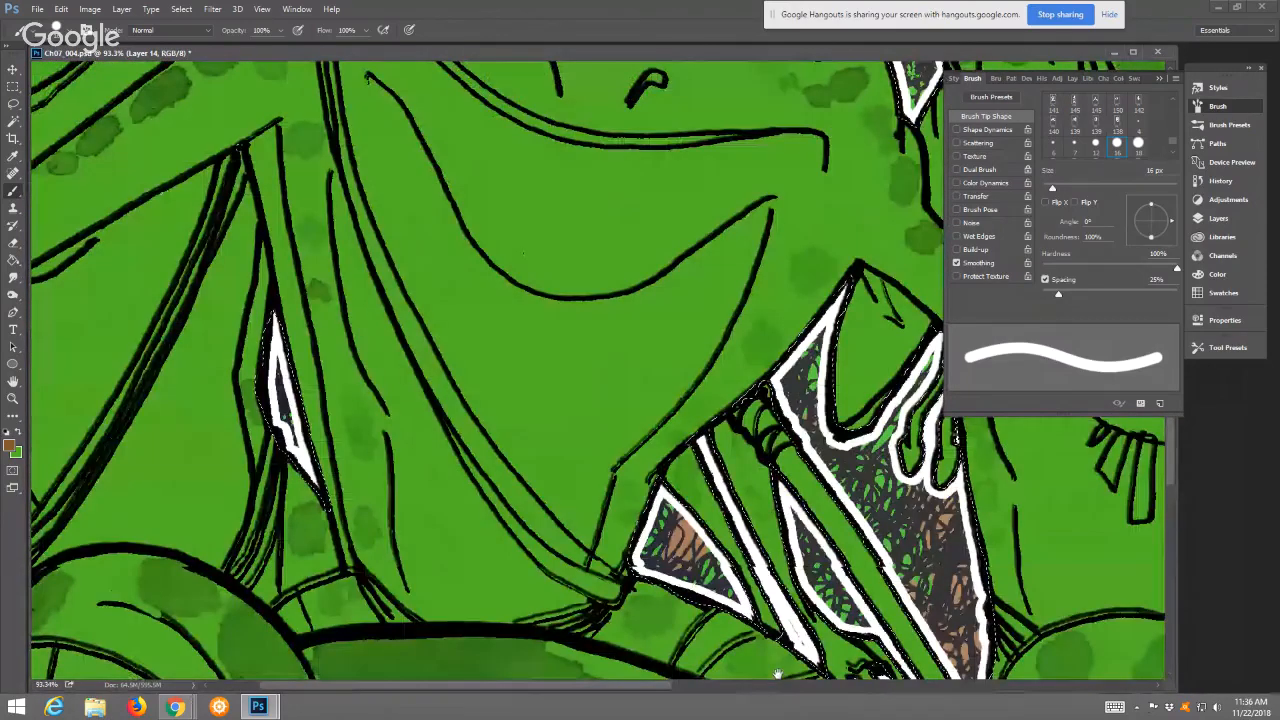
scroll(306, 117, "up", 3)
scroll(343, 223, "left", 1)
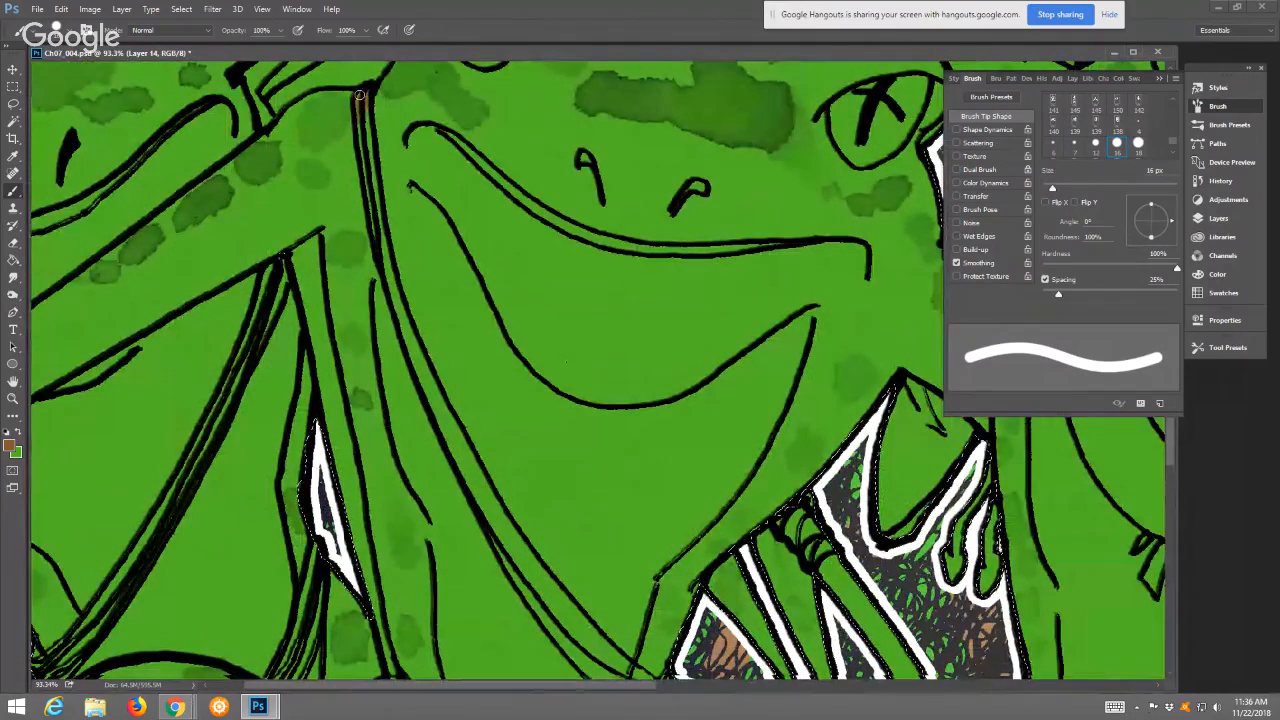
scroll(358, 96, "up", 3)
scroll(358, 96, "left", 1)
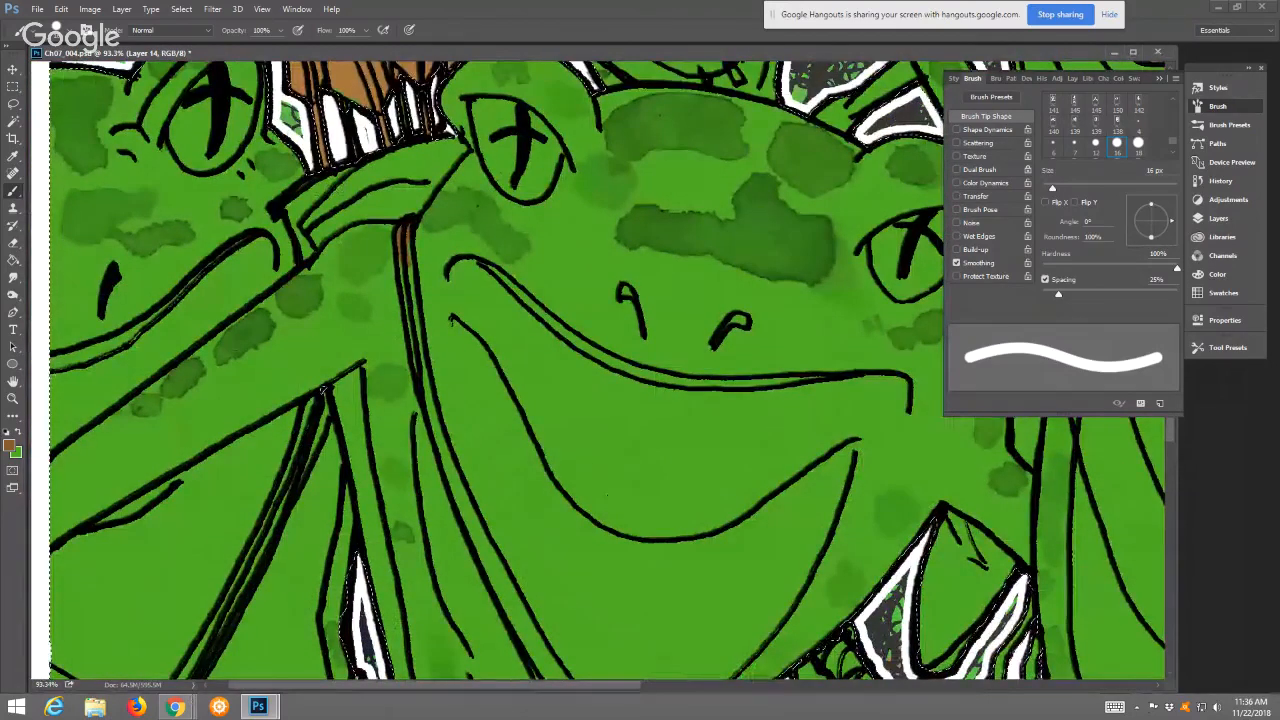
scroll(400, 180, "left", 1)
mouse_move(414, 170)
left_mouse_down()
mouse_move(343, 207)
mouse_move(360, 252)
mouse_move(405, 215)
mouse_move(462, 208)
mouse_move(514, 146)
mouse_move(430, 162)
mouse_move(445, 160)
mouse_move(365, 208)
mouse_move(470, 152)
mouse_move(465, 202)
mouse_move(502, 150)
mouse_move(448, 111)
left_mouse_up()
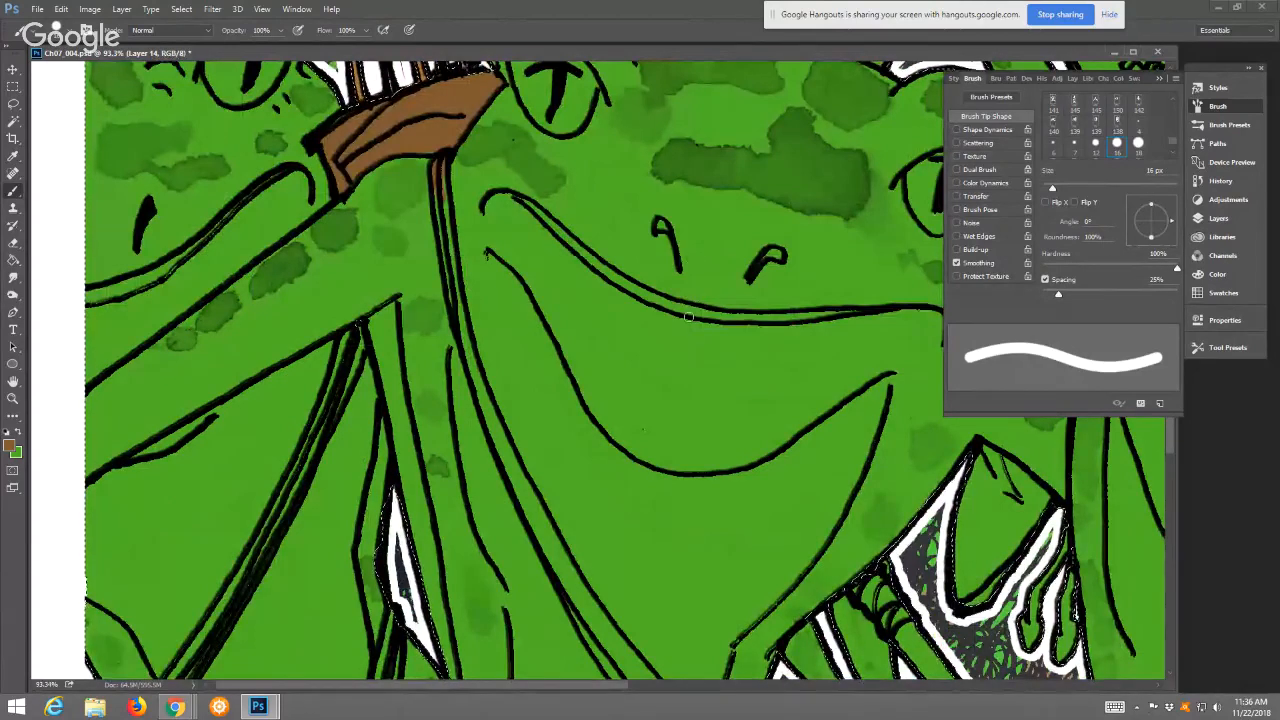
Paint the closed-mouth frog's chest strap brown, from the quiver band down to the knotted end at its lower chest
left_click_drag(450, 145, 444, 243)
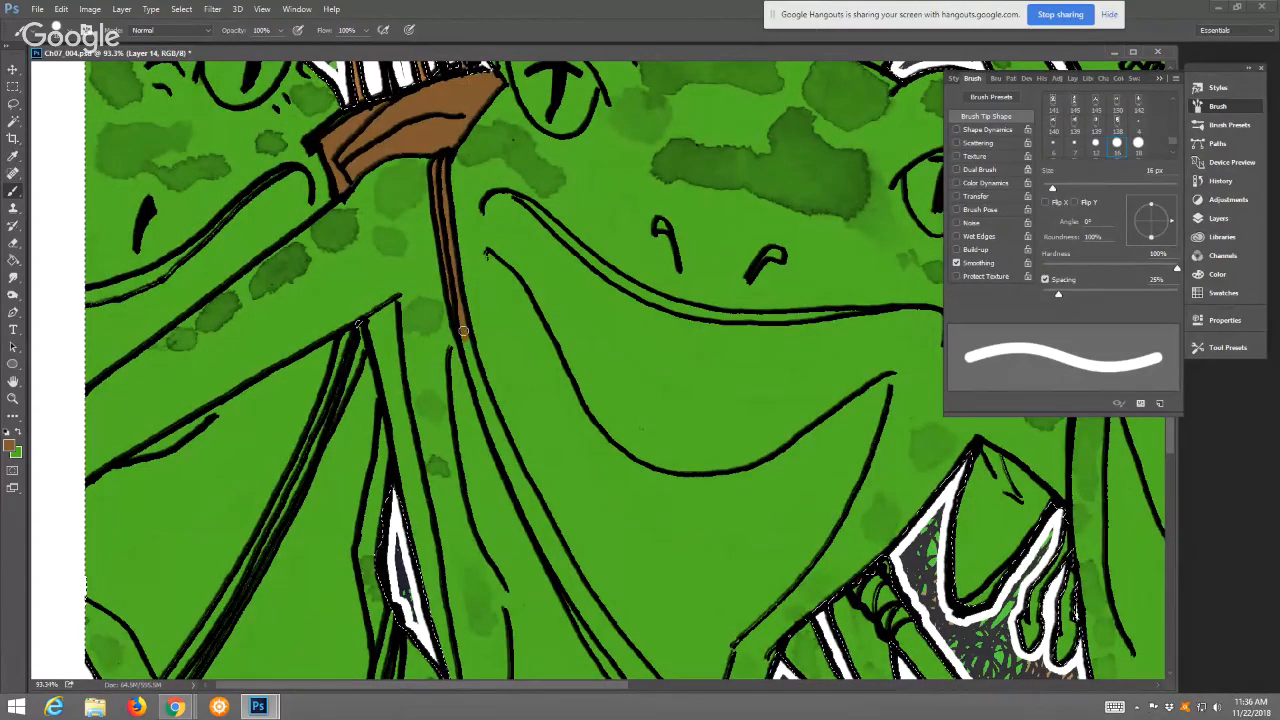
left_click_drag(463, 330, 468, 351)
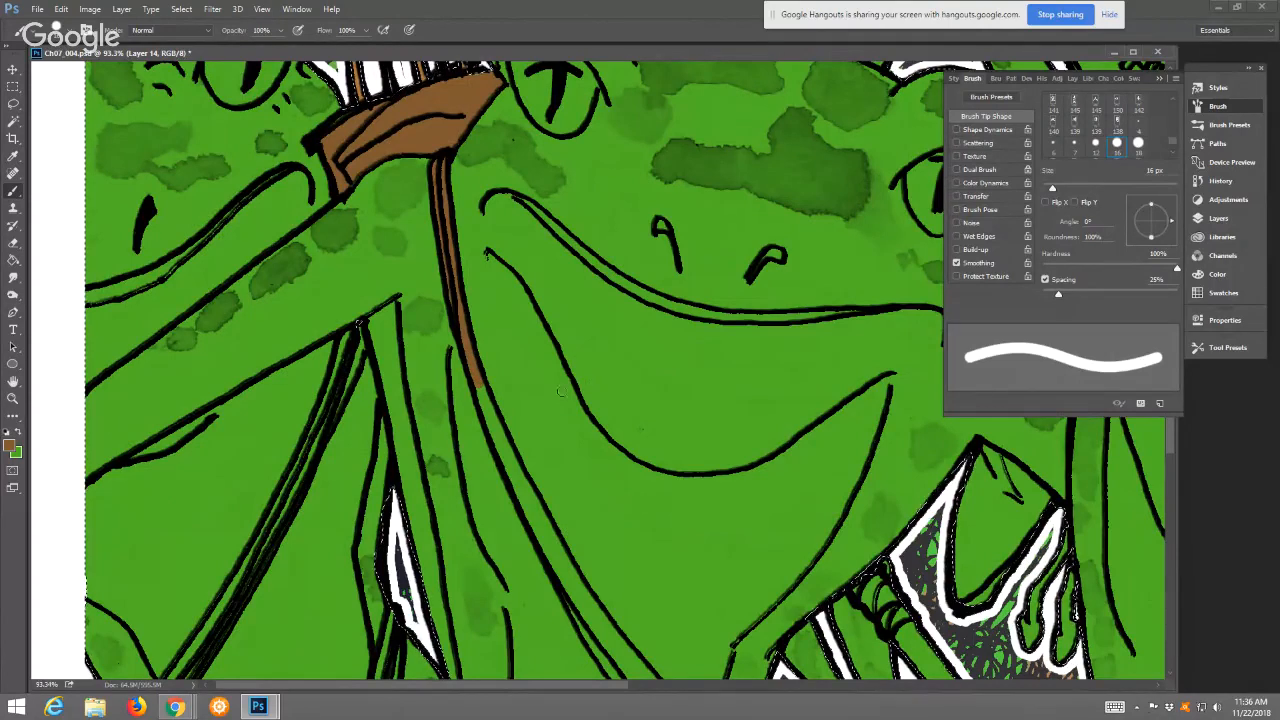
mouse_move(478, 388)
left_mouse_down()
mouse_move(503, 456)
mouse_move(497, 430)
mouse_move(577, 590)
left_mouse_up()
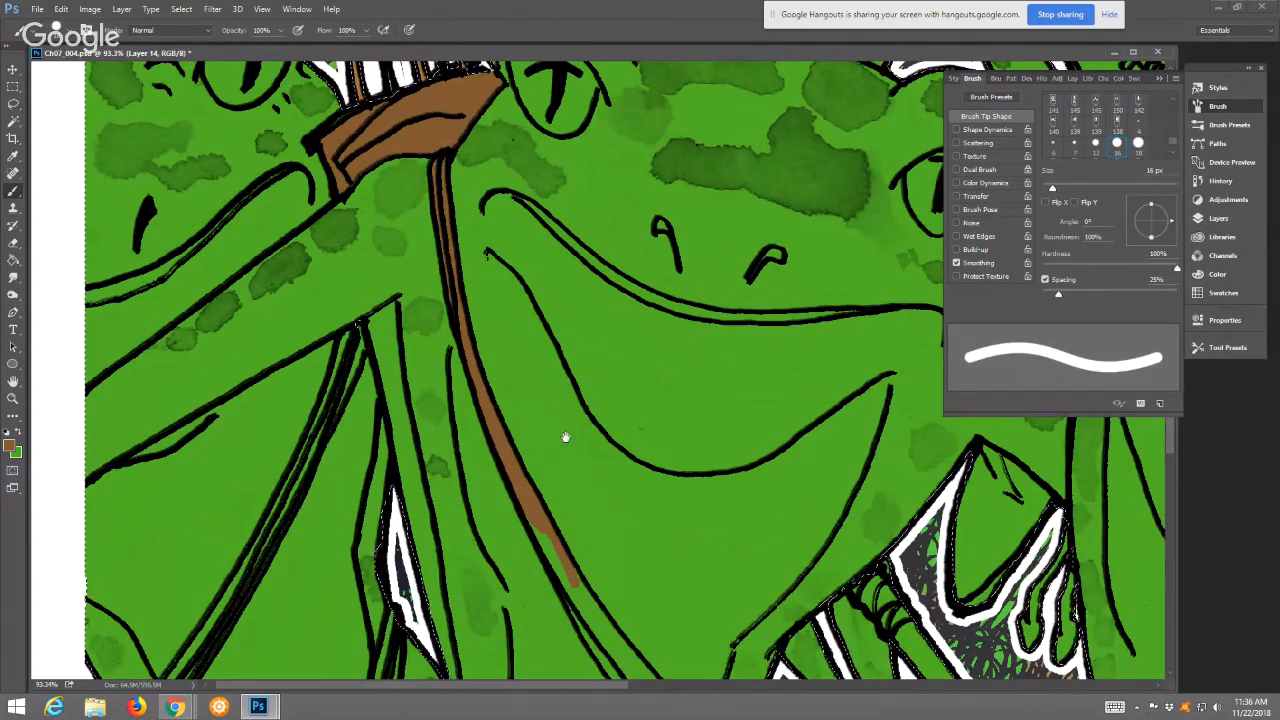
left_click_drag(563, 434, 511, 248)
mouse_move(517, 438)
left_mouse_down()
mouse_move(512, 343)
mouse_move(530, 340)
mouse_move(688, 496)
left_mouse_up()
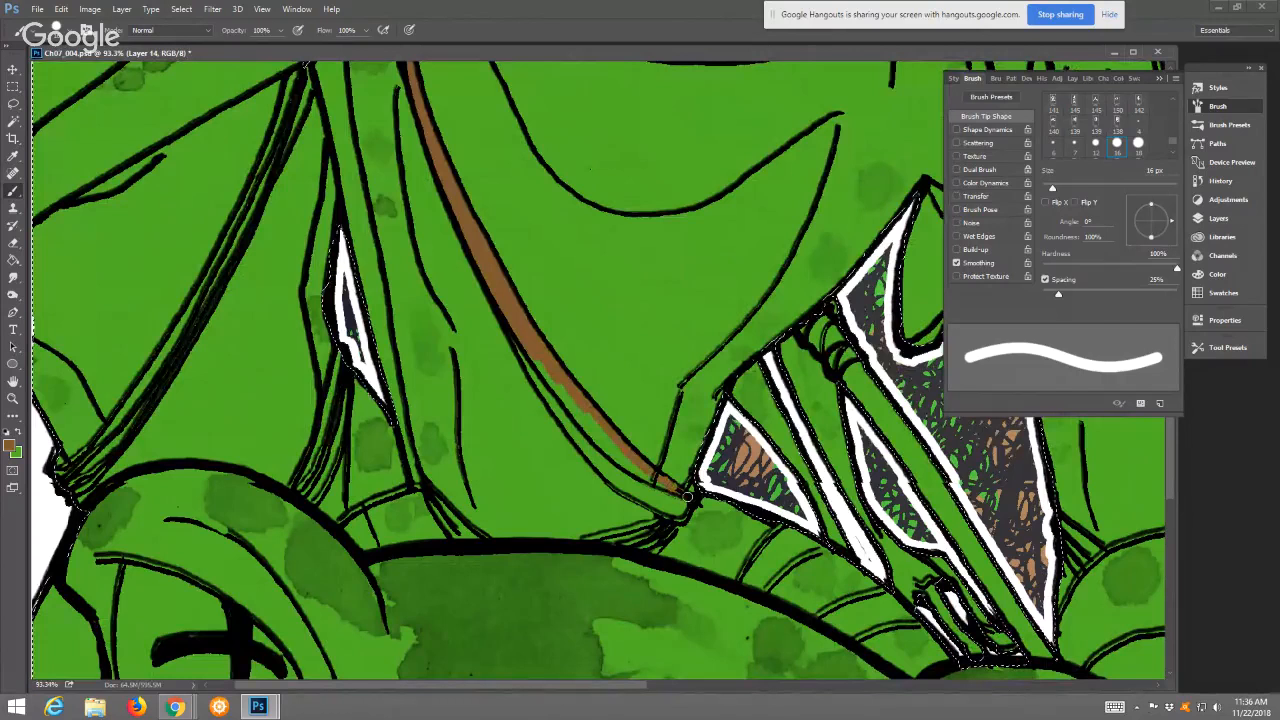
mouse_move(555, 388)
left_mouse_down()
mouse_move(581, 417)
mouse_move(549, 367)
mouse_move(589, 428)
mouse_move(525, 352)
left_mouse_up()
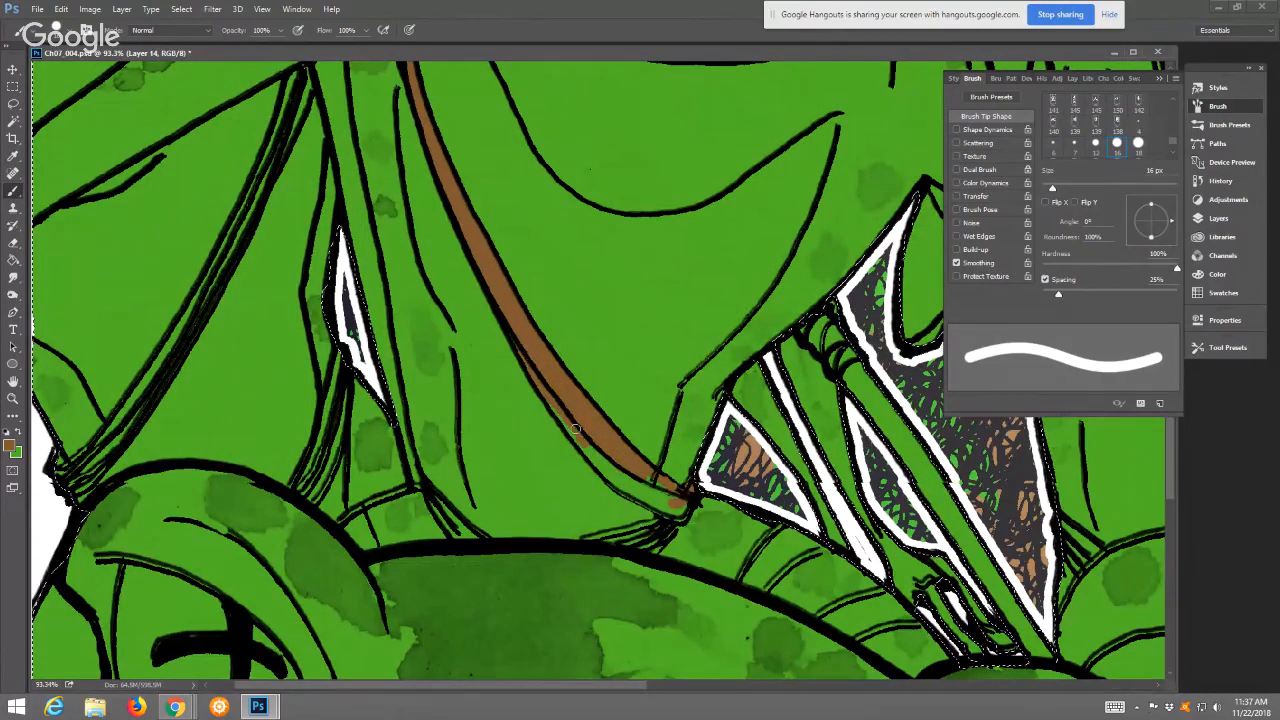
mouse_move(576, 429)
left_mouse_down()
mouse_move(638, 496)
mouse_move(627, 466)
left_mouse_up()
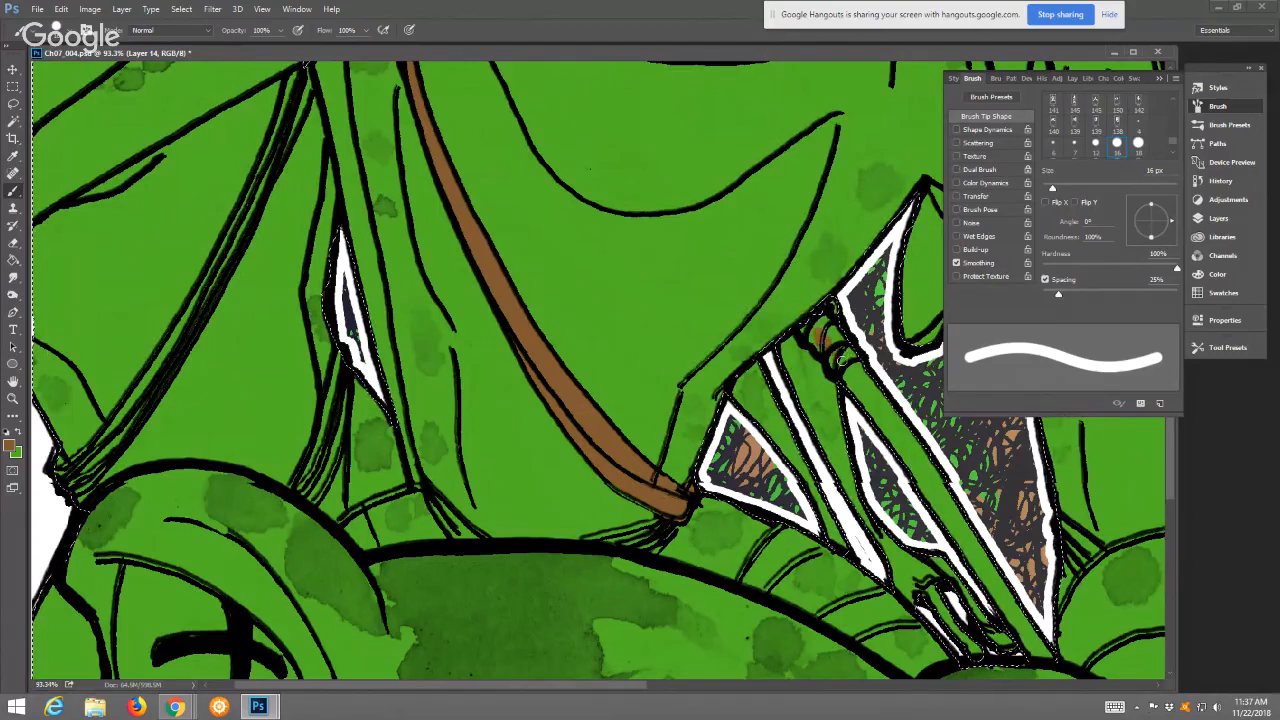
Paint the wooden shaft and its wrapped binding brown, beside the closed-mouth frog's lower chest
mouse_move(816, 332)
left_mouse_down()
mouse_move(824, 312)
mouse_move(812, 332)
mouse_move(852, 382)
mouse_move(863, 362)
mouse_move(950, 519)
mouse_move(866, 396)
left_mouse_up()
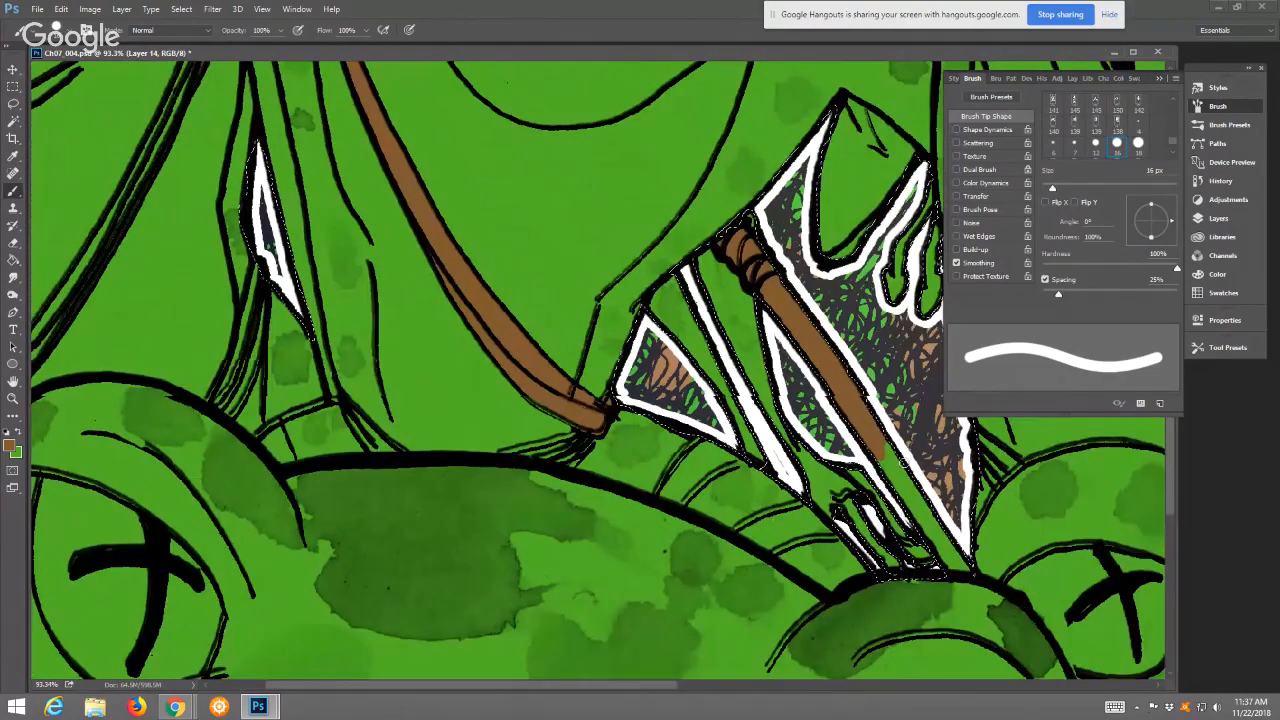
left_click_drag(878, 450, 960, 567)
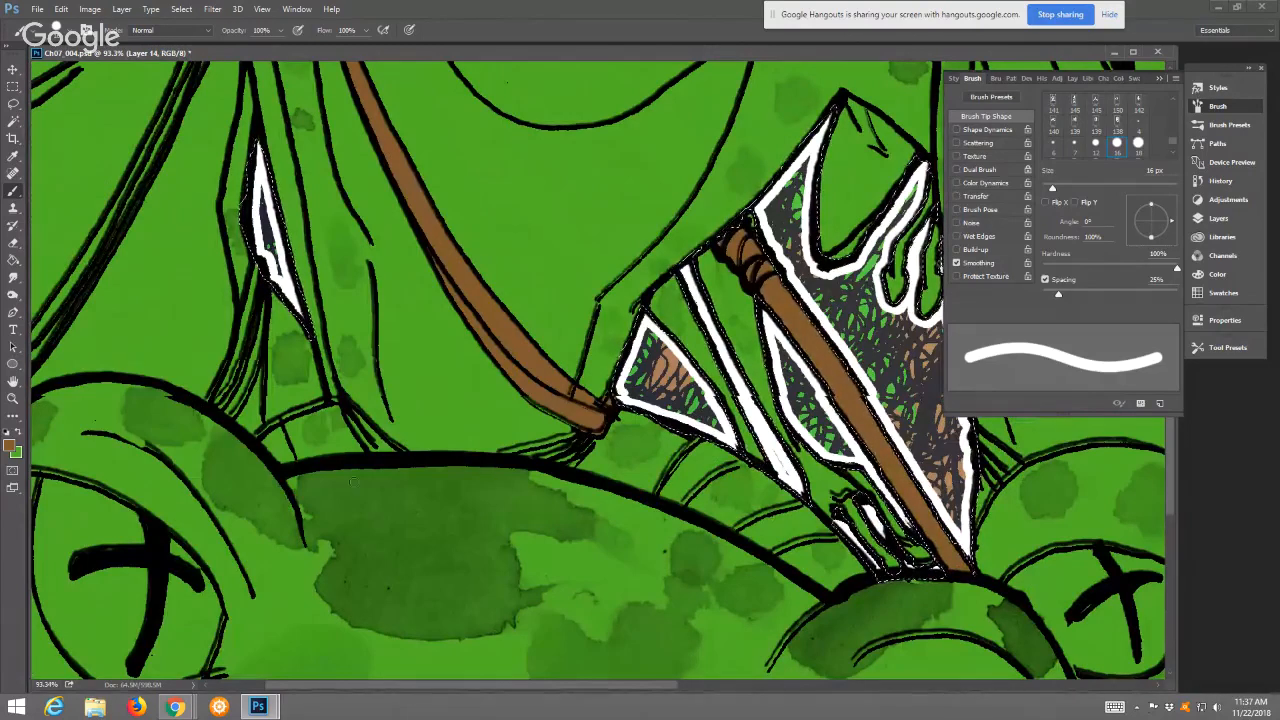
Paint the leftmost frog's diagonal chest strap brown, including the knot at its lower end
key("z")
left_click(373, 30)
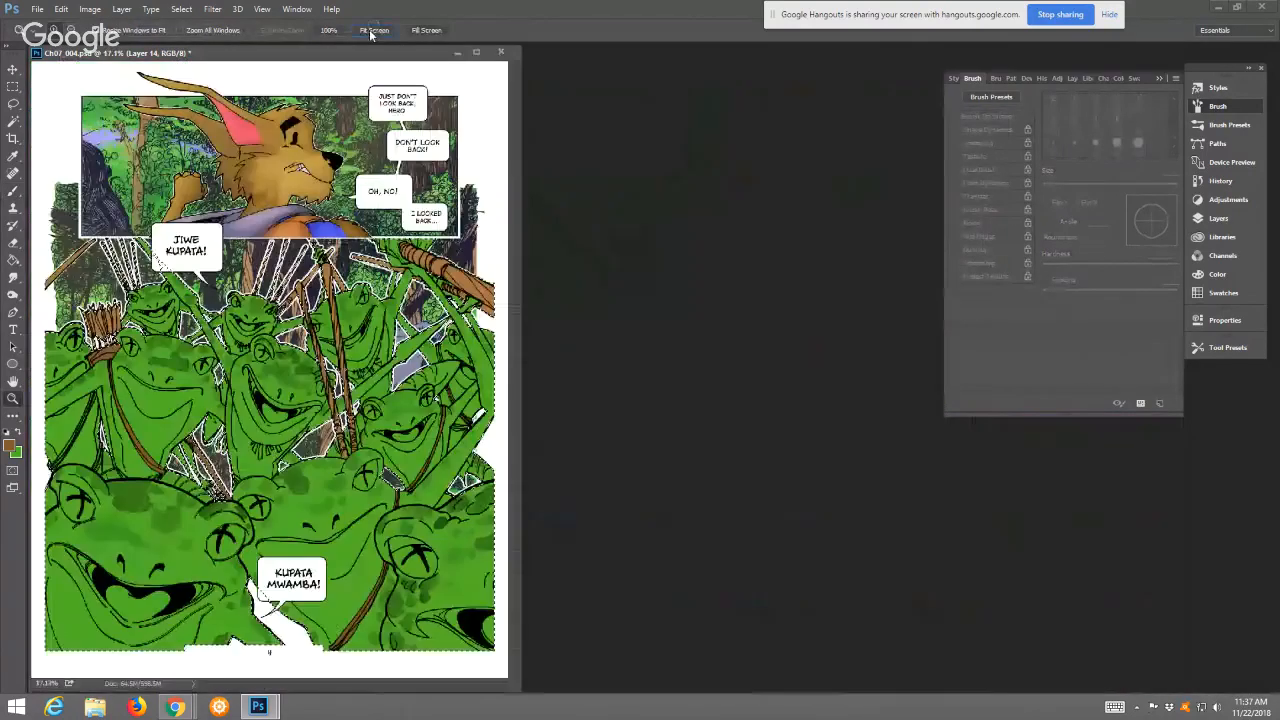
left_click_drag(345, 55, 587, 51)
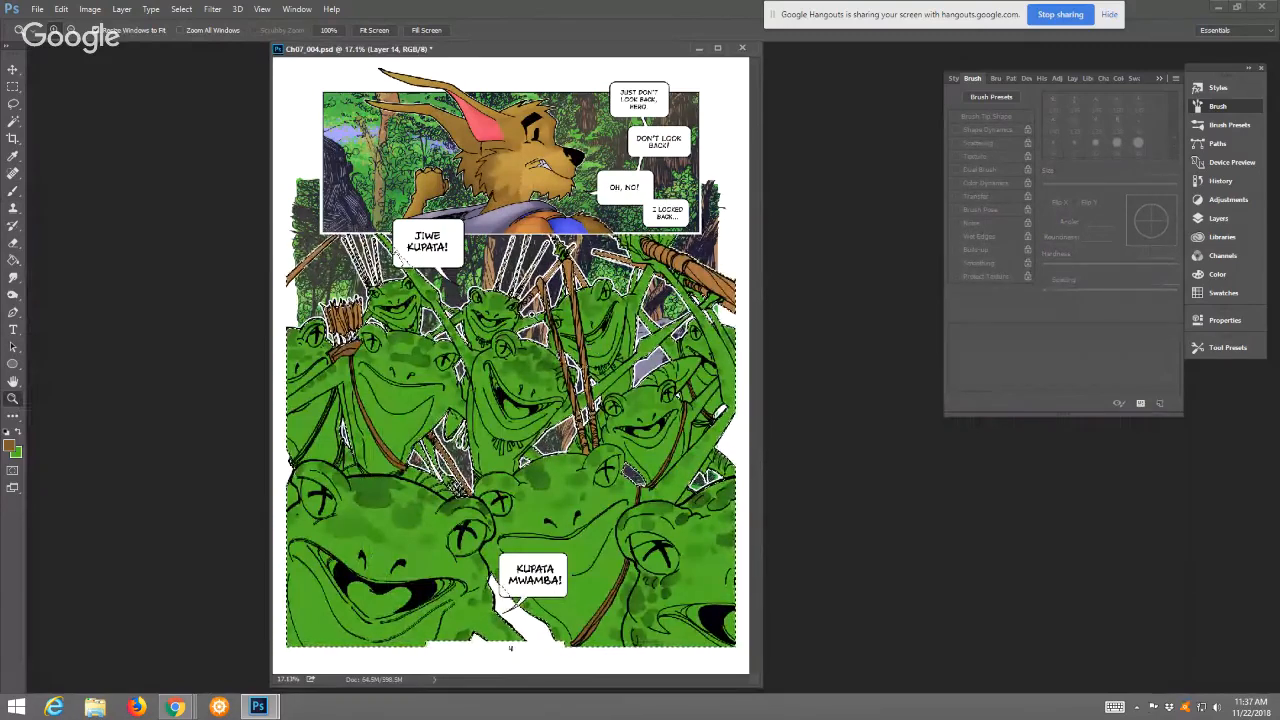
left_click_drag(532, 315, 641, 497)
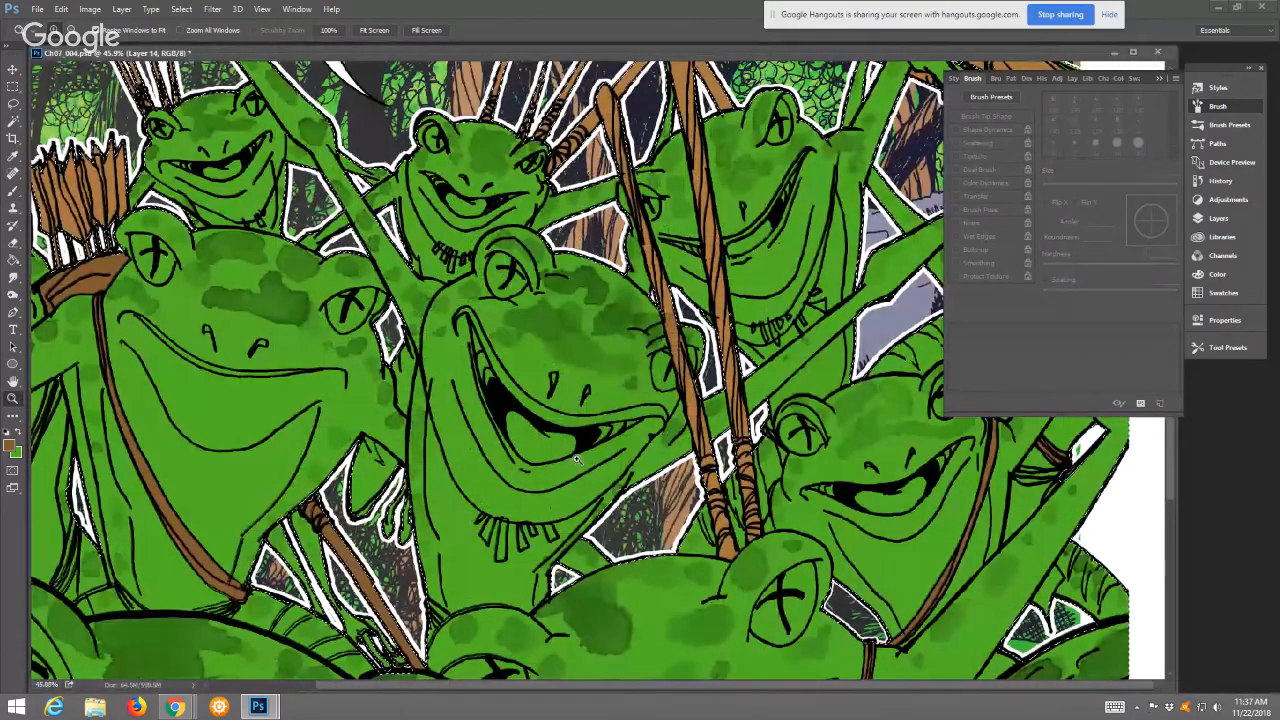
left_click_drag(550, 388, 657, 388)
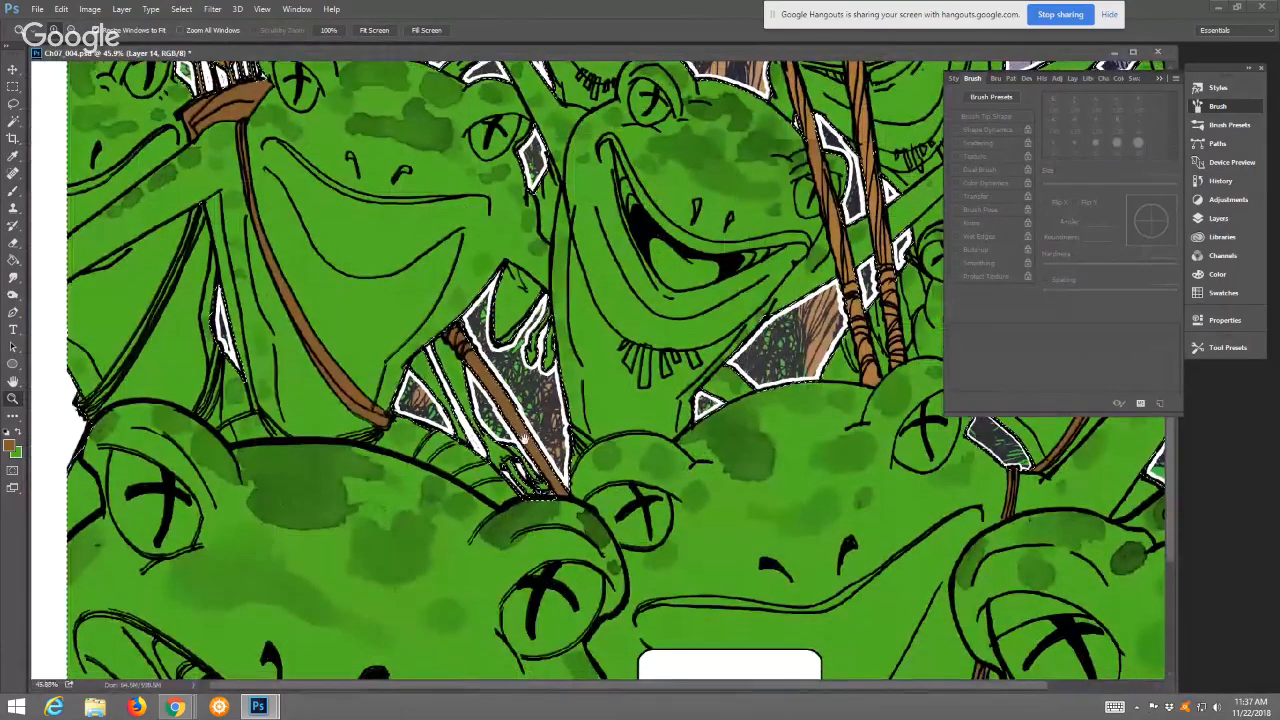
left_click_drag(492, 340, 492, 410)
left_click(178, 411)
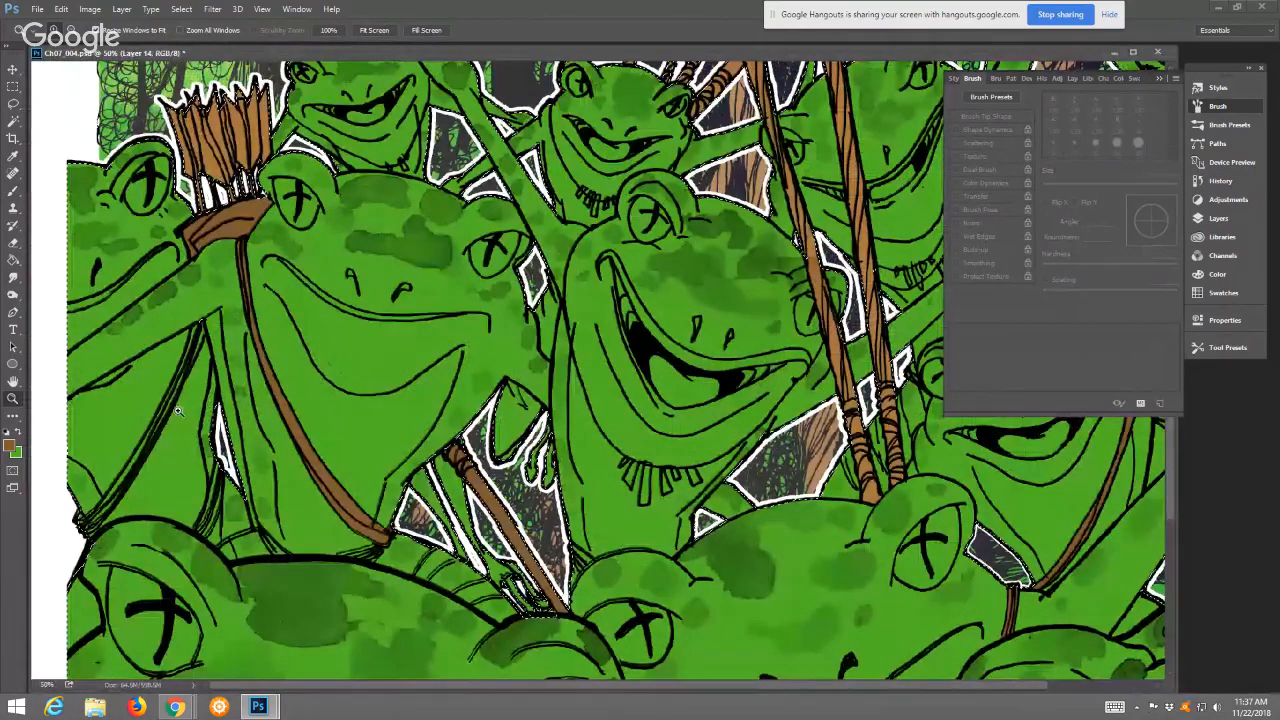
left_click(196, 385)
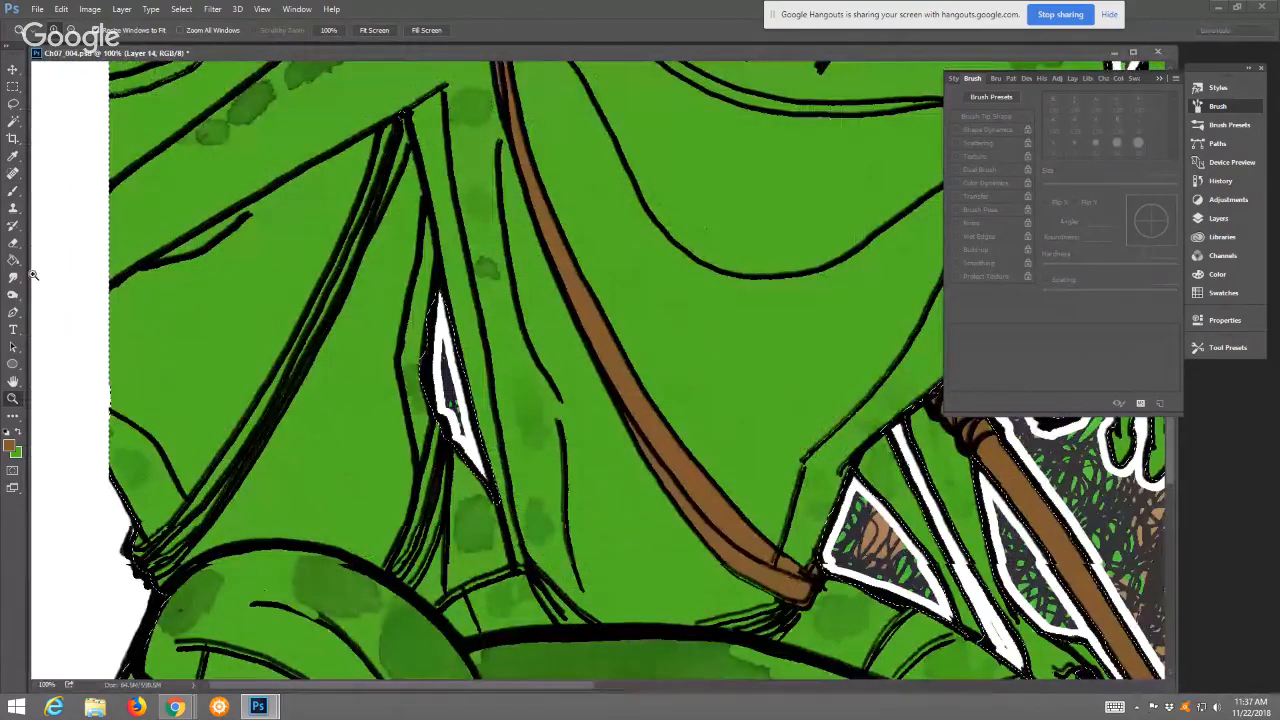
key("b")
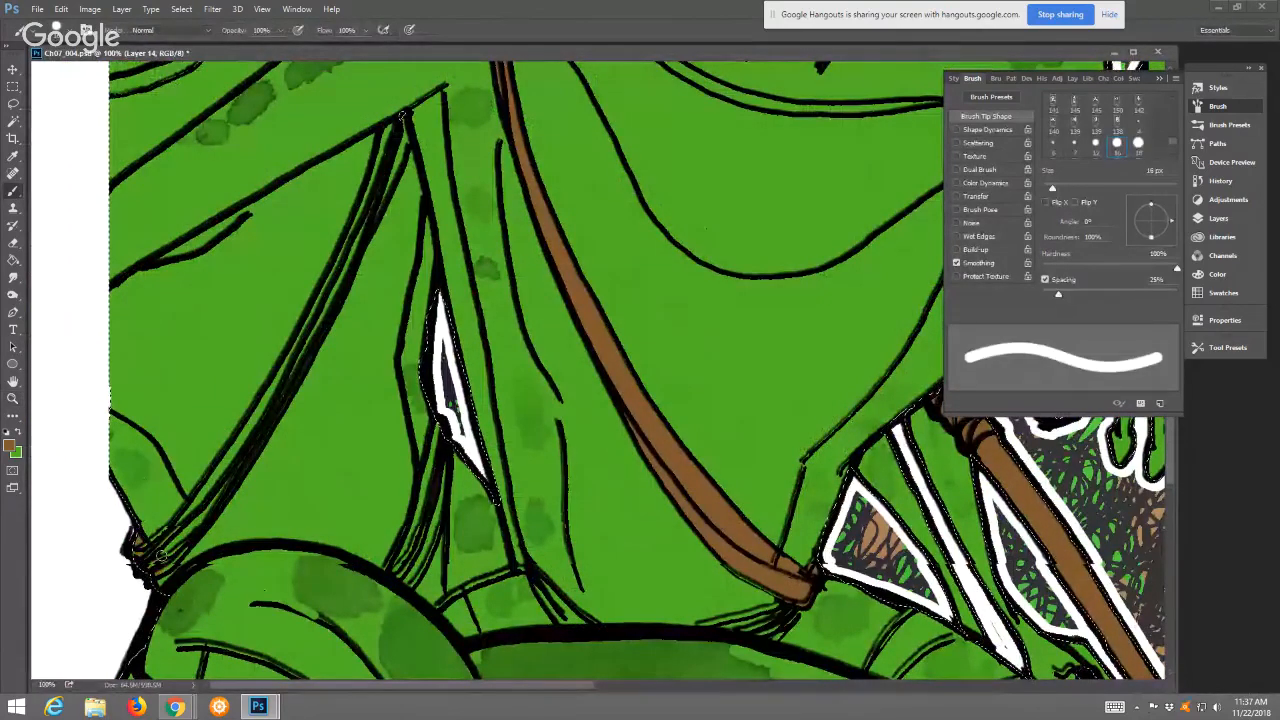
mouse_move(142, 552)
left_mouse_down()
mouse_move(172, 526)
mouse_move(162, 569)
mouse_move(177, 555)
mouse_move(136, 563)
mouse_move(187, 532)
mouse_move(194, 519)
mouse_move(172, 531)
mouse_move(242, 447)
mouse_move(213, 503)
mouse_move(292, 364)
mouse_move(258, 431)
left_mouse_up()
mouse_move(396, 128)
left_mouse_down()
mouse_move(386, 159)
mouse_move(401, 135)
mouse_move(403, 149)
mouse_move(363, 225)
mouse_move(380, 163)
mouse_move(336, 286)
mouse_move(358, 245)
mouse_move(275, 397)
left_mouse_up()
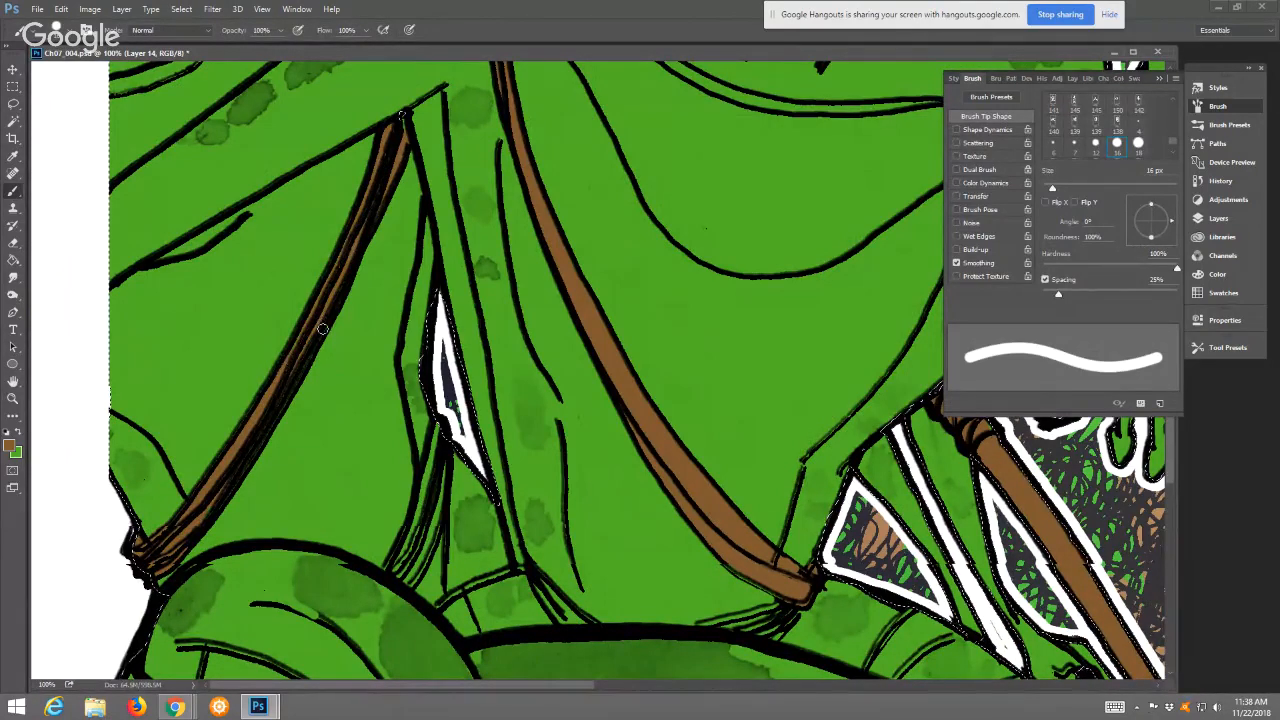
left_click_drag(835, 545, 760, 418)
scroll(770, 415, "down", 3)
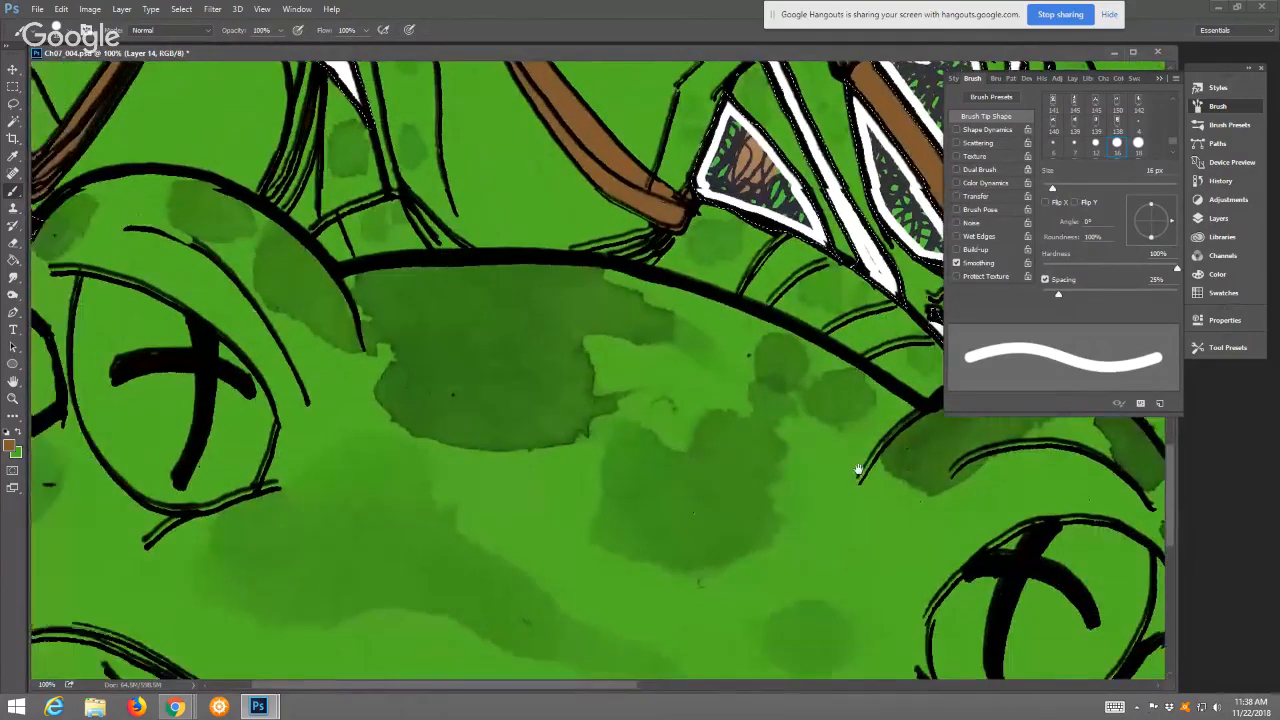
left_click(13, 397)
left_click(376, 31)
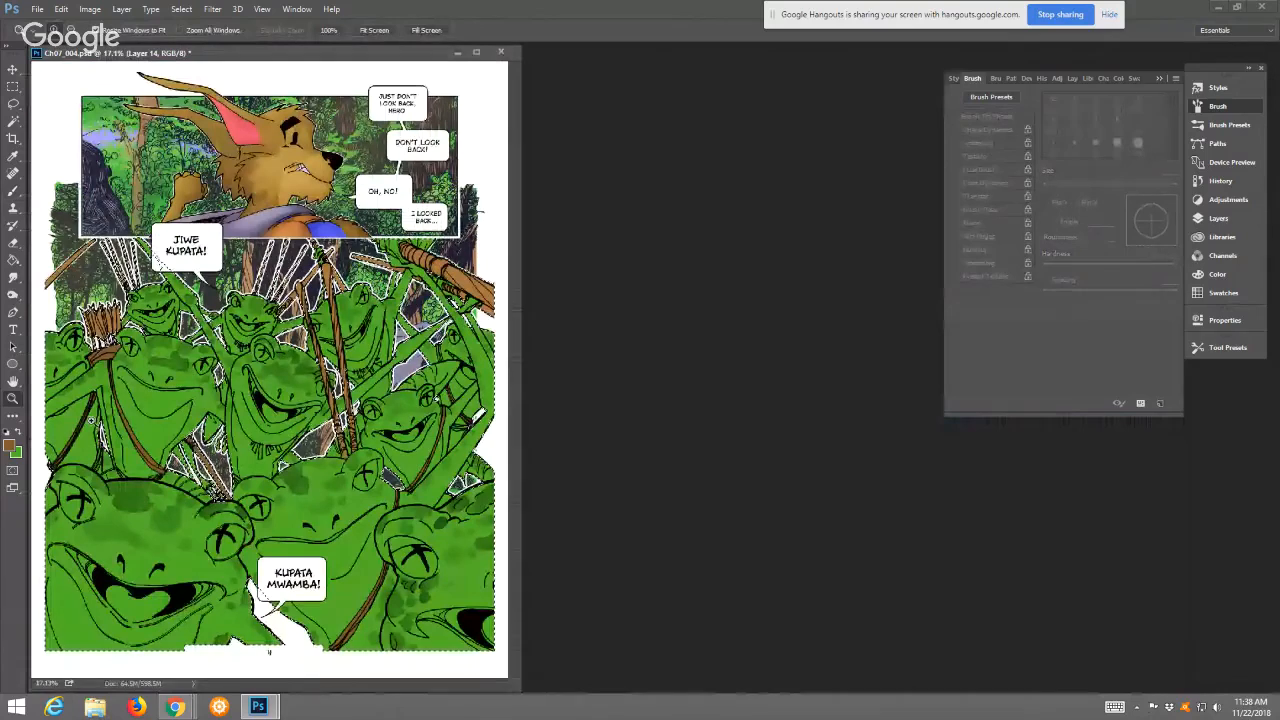
left_click_drag(91, 420, 161, 521)
left_click(373, 31)
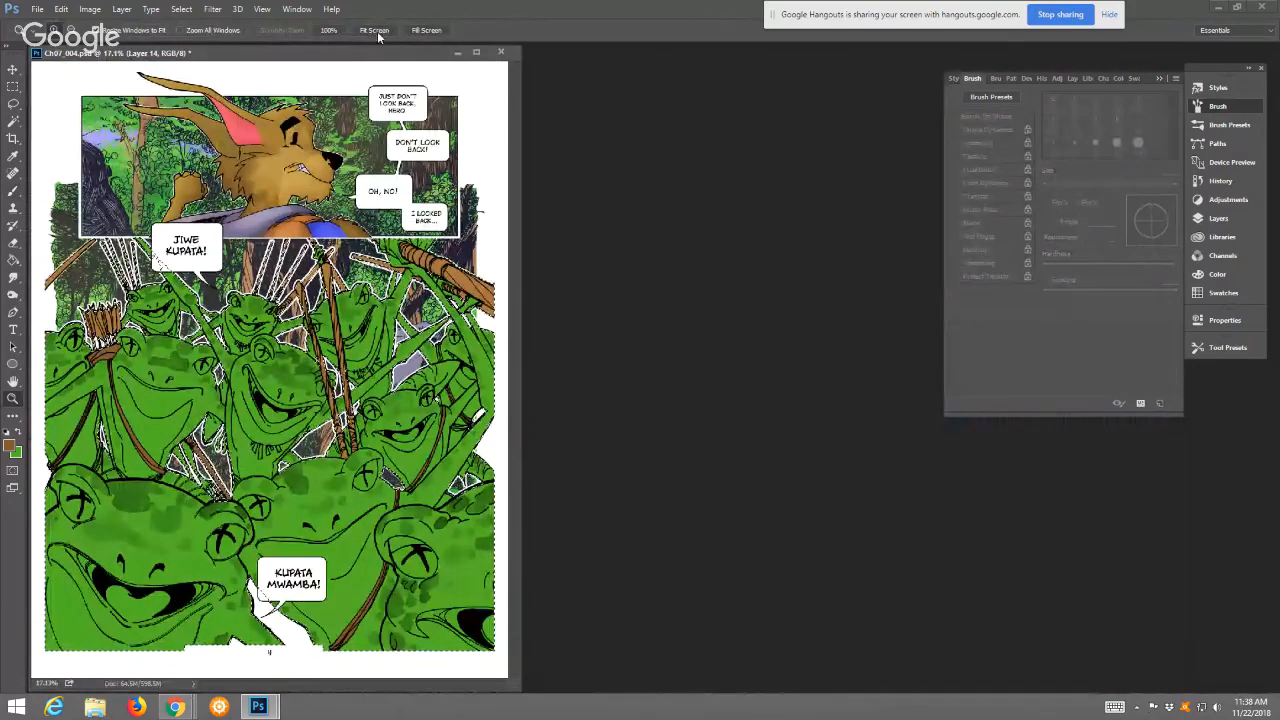
key("alt+Tab")
key("Tab")
key("Tab")
key("Tab")
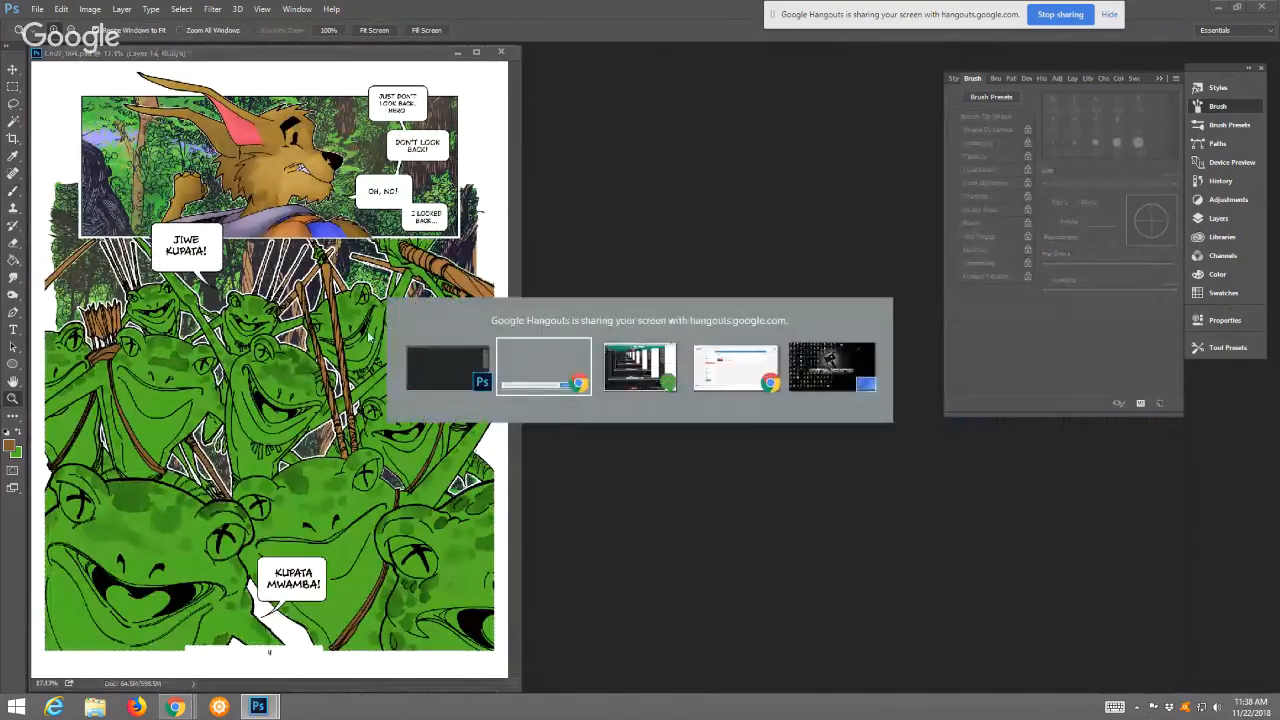
left_click(259, 707)
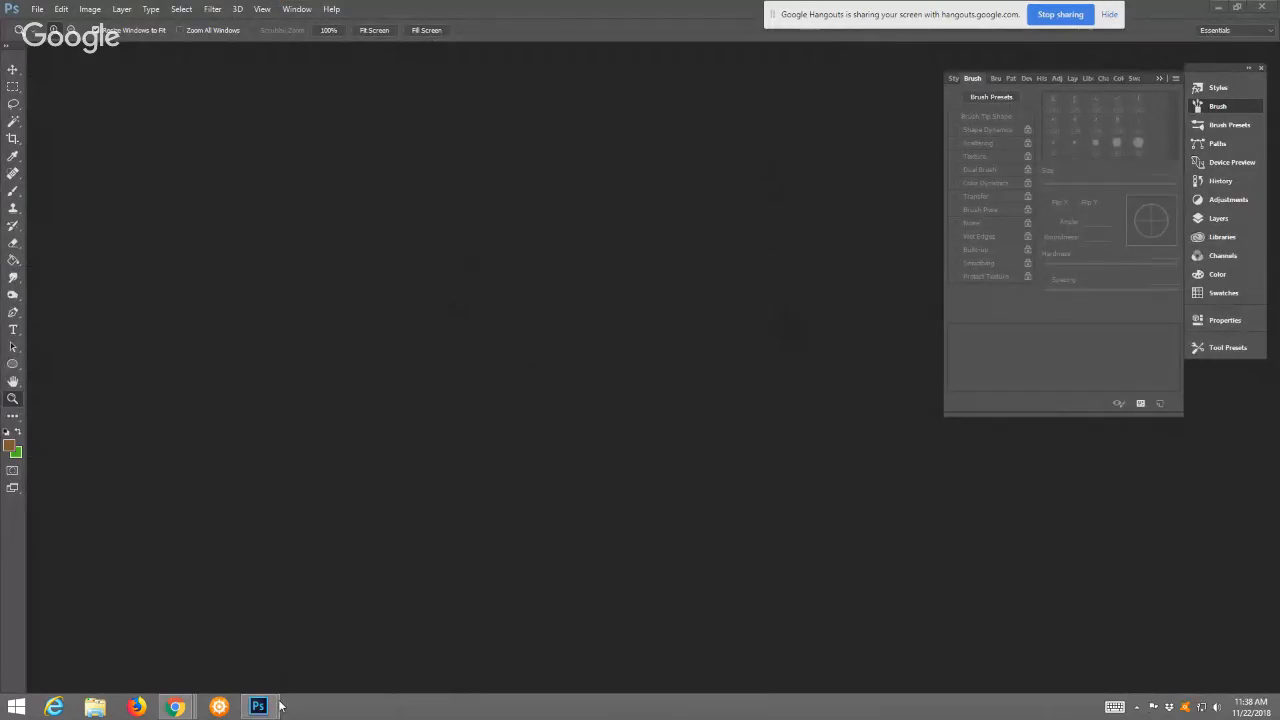
mouse_move(279, 706)
left_click(314, 643)
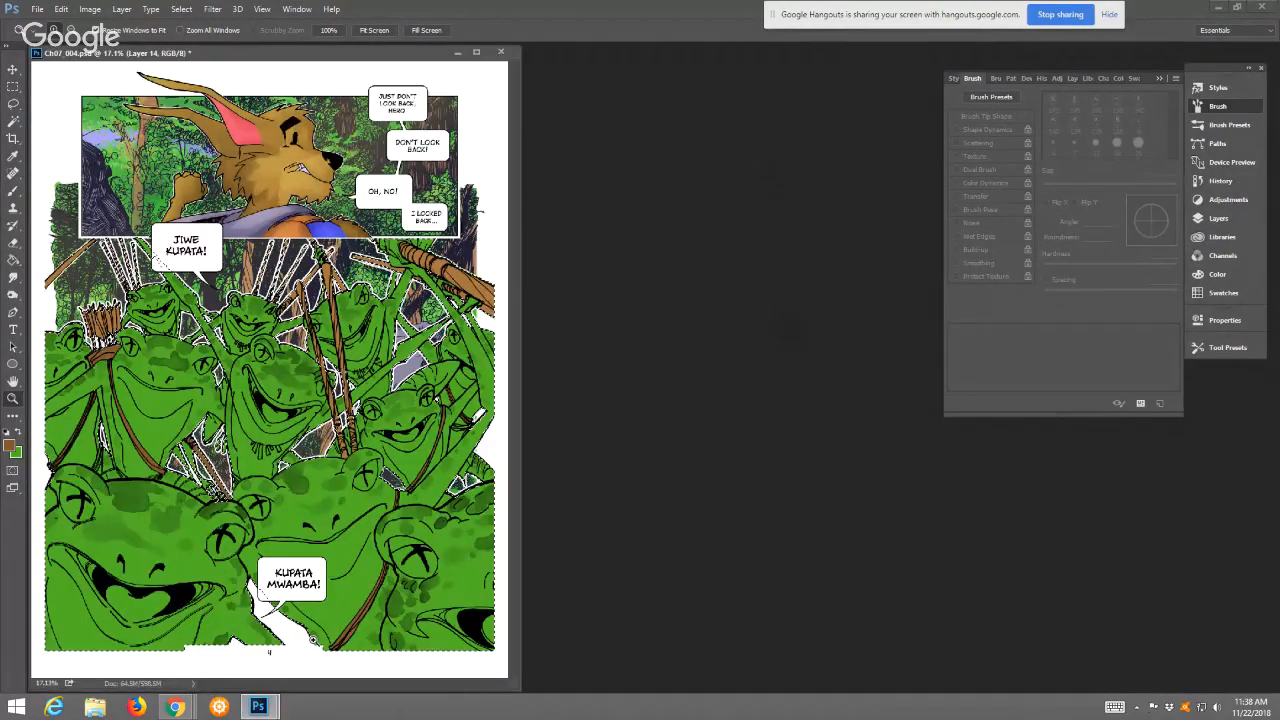
left_click_drag(307, 61, 672, 75)
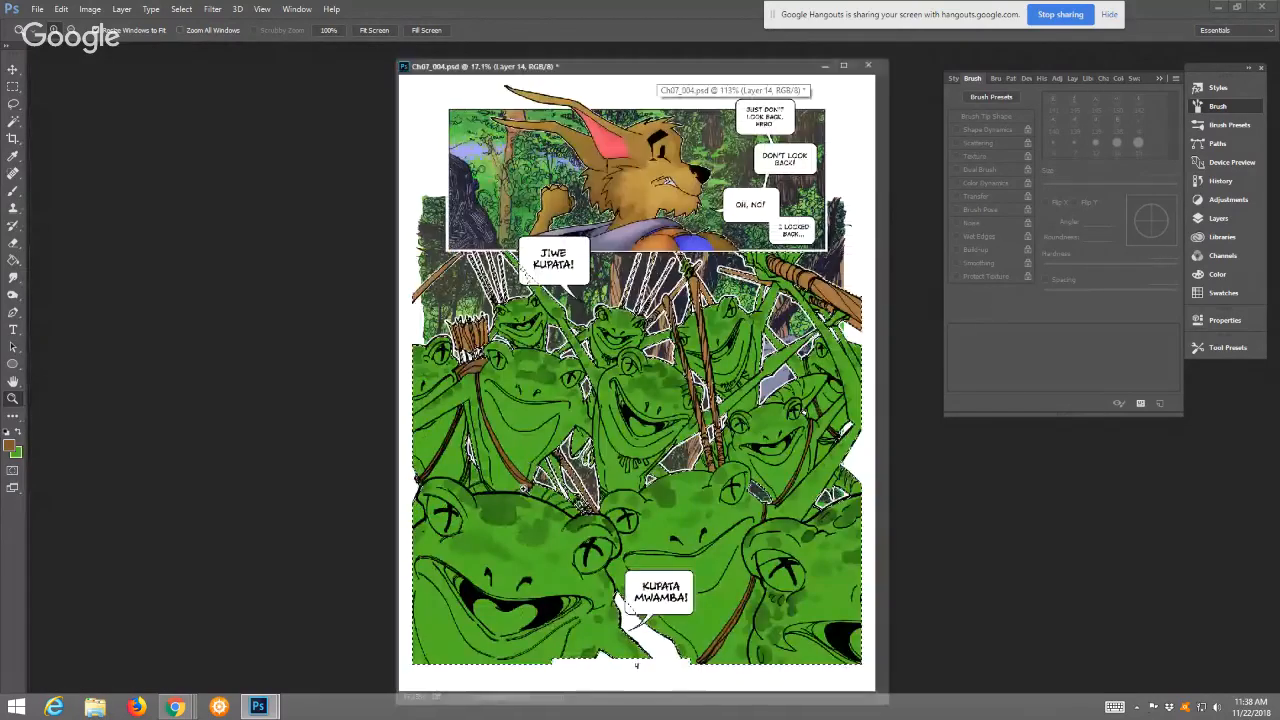
Set the foreground color to a strong, slightly dark red with a hue of 357°
left_click(522, 488)
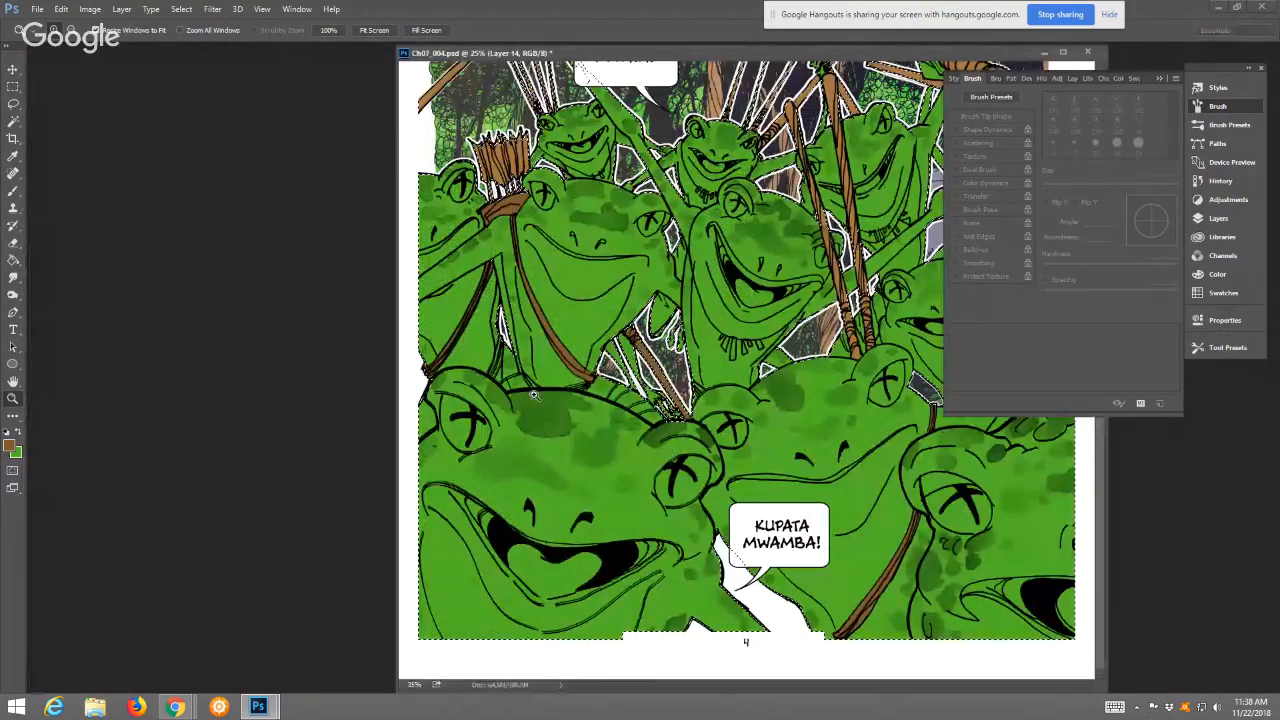
key("i")
left_click(12, 448)
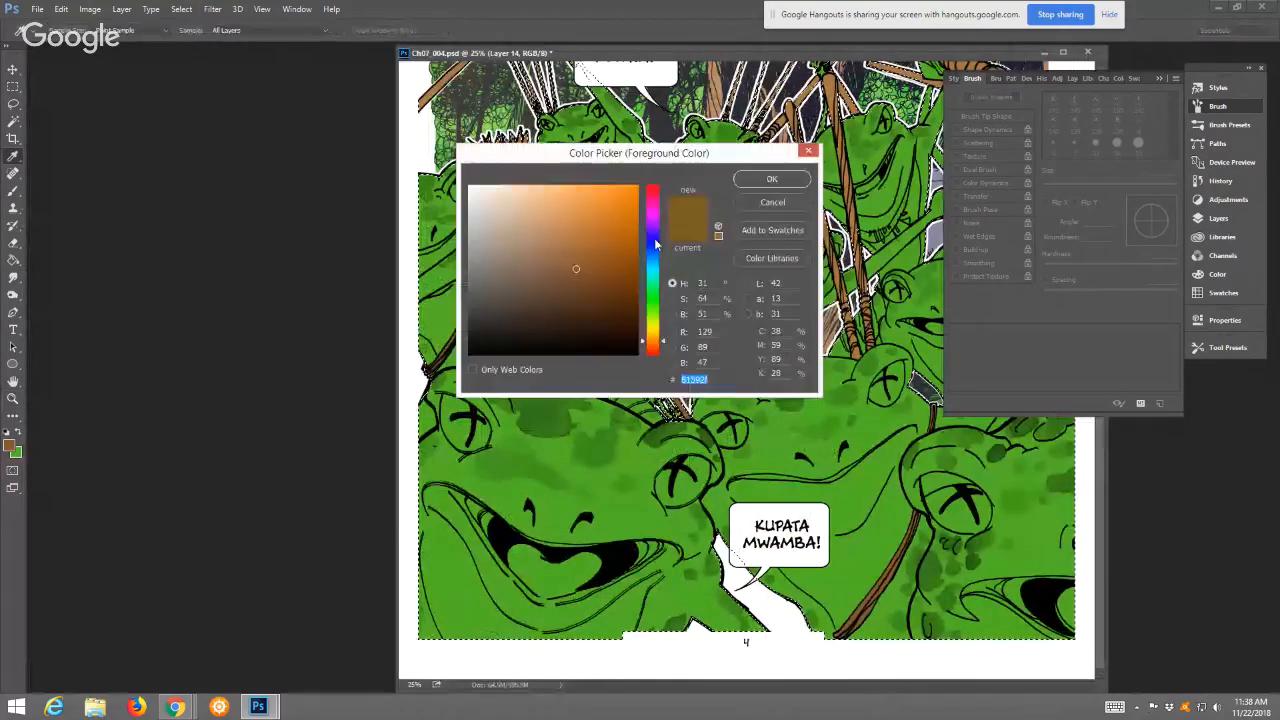
left_click(652, 188)
left_click(615, 246)
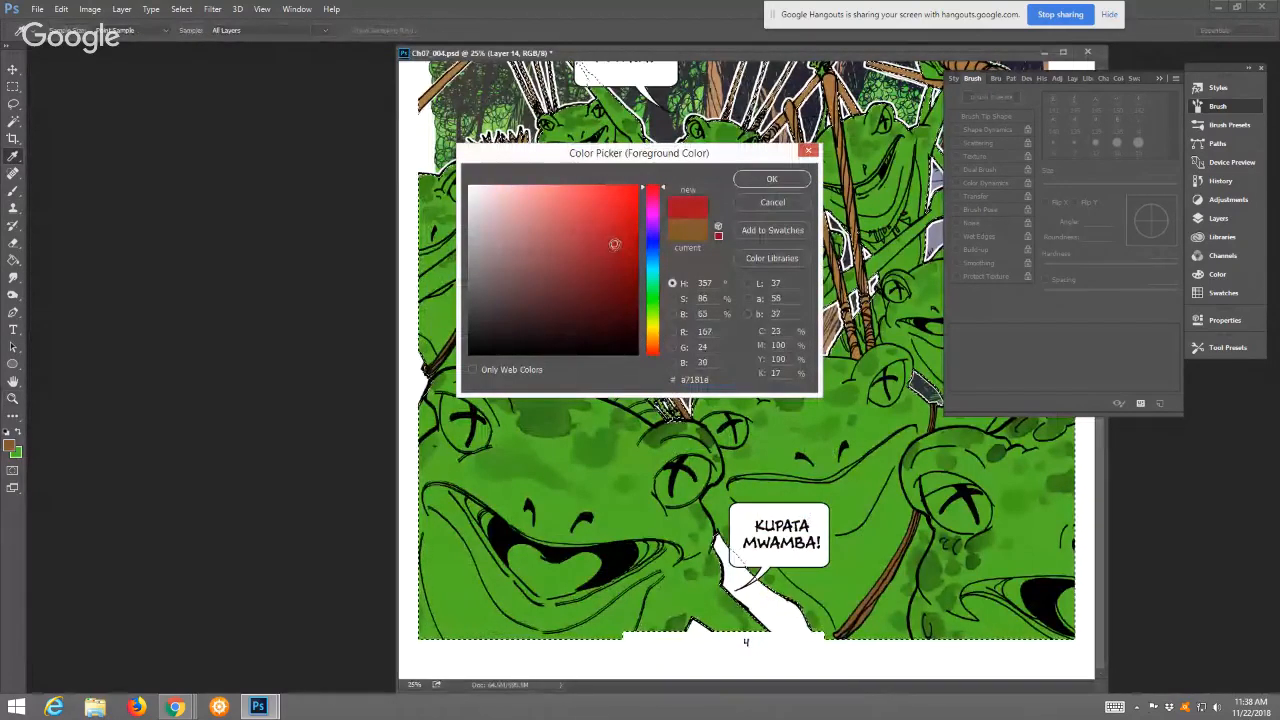
left_click(615, 236)
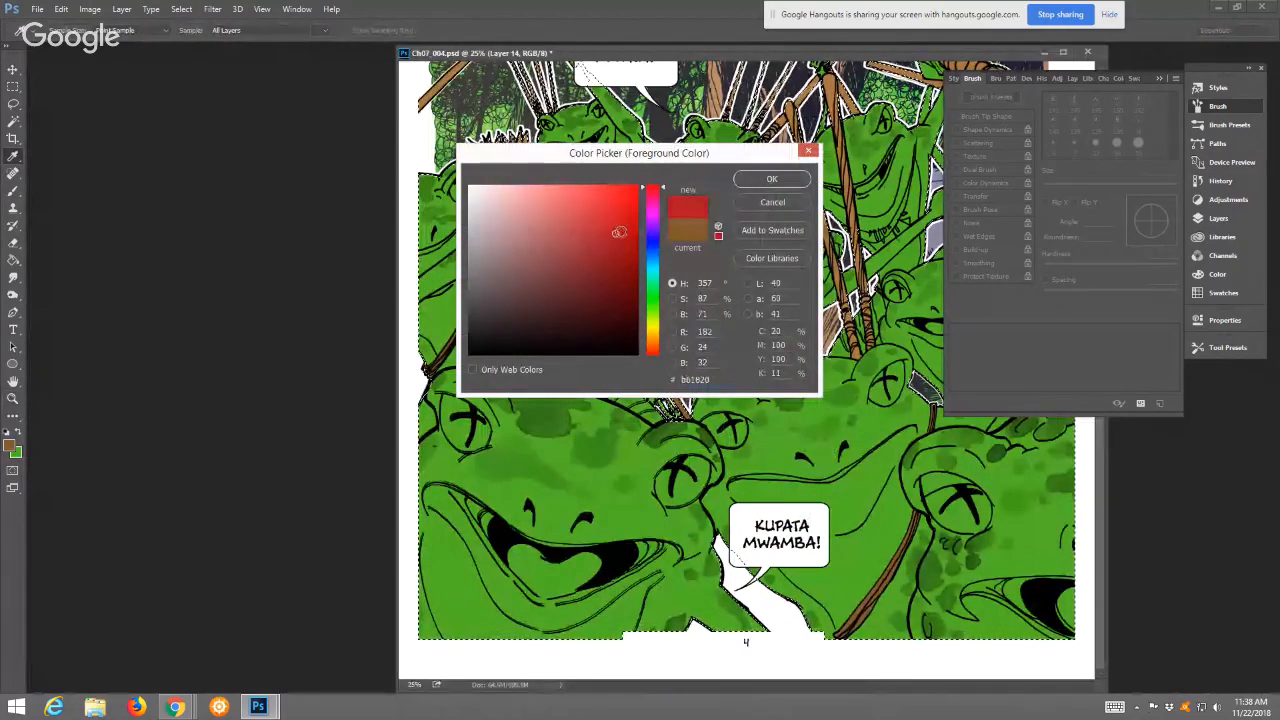
left_click(623, 238)
left_click(771, 180)
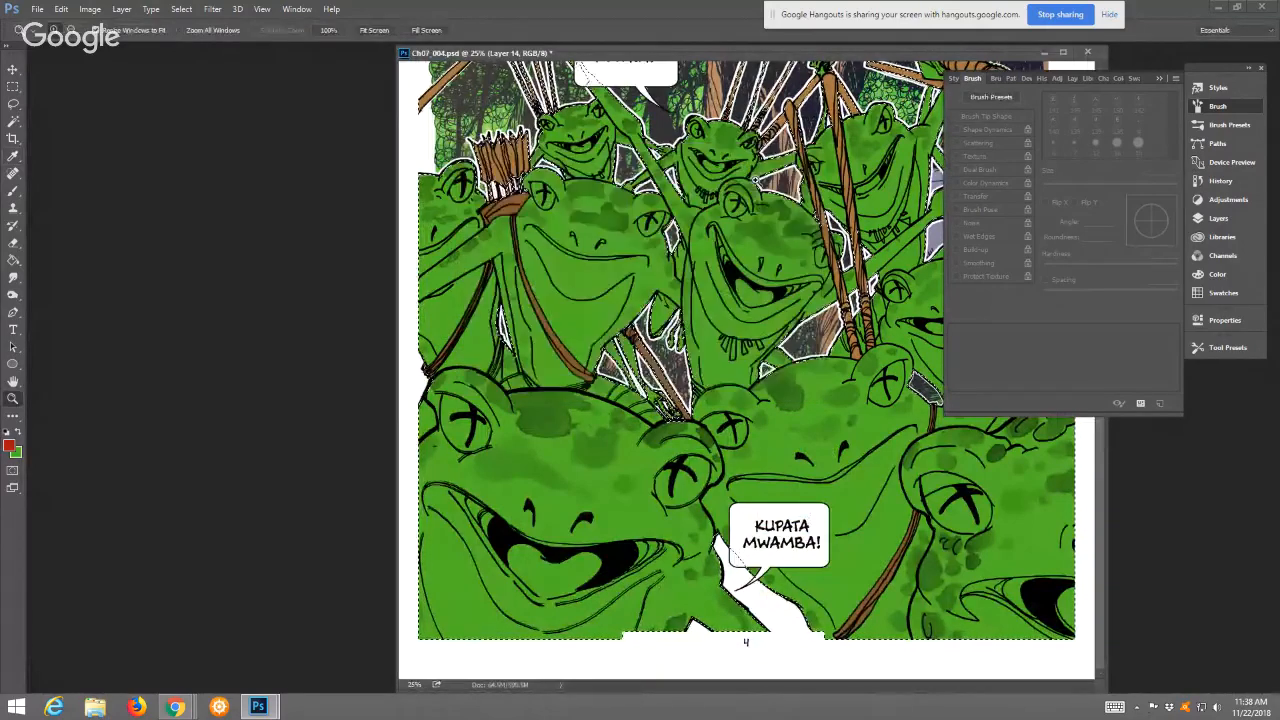
Paint the folded cloth wedge between the leftmost frog and the closed-mouth frog red, down to the foreground frog's head outline
key("z")
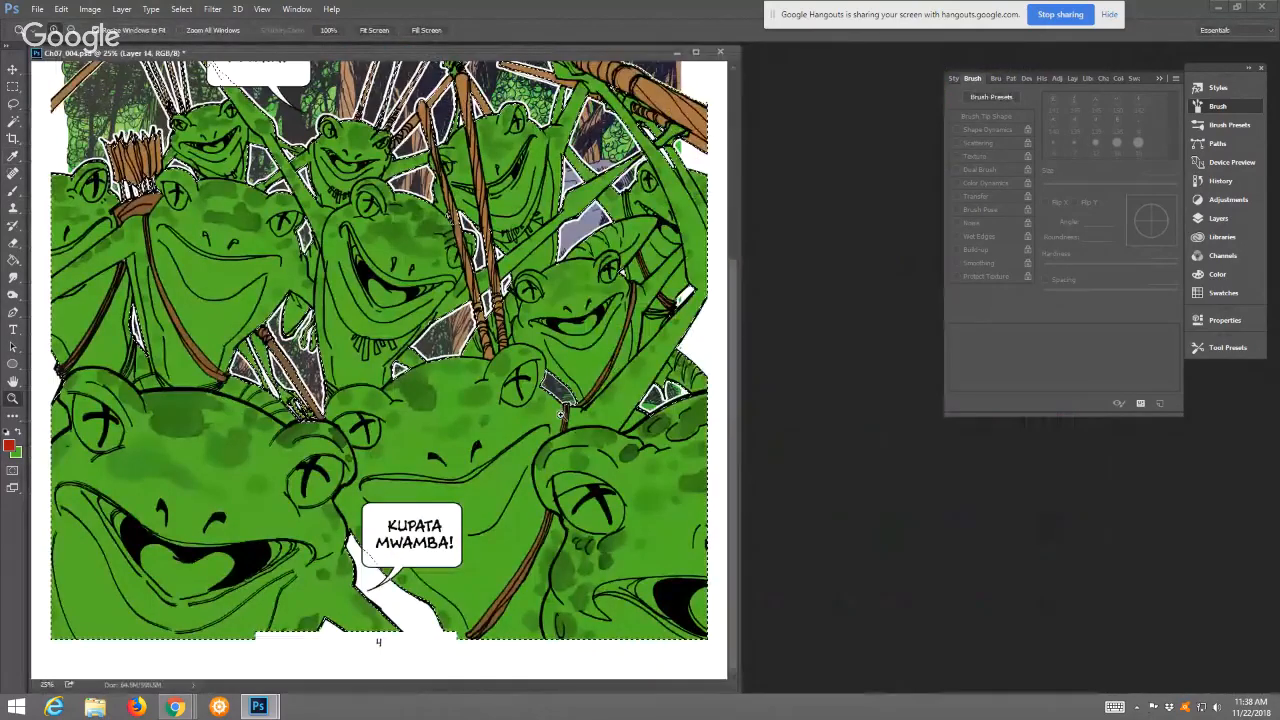
left_click_drag(561, 413, 640, 413)
key("b")
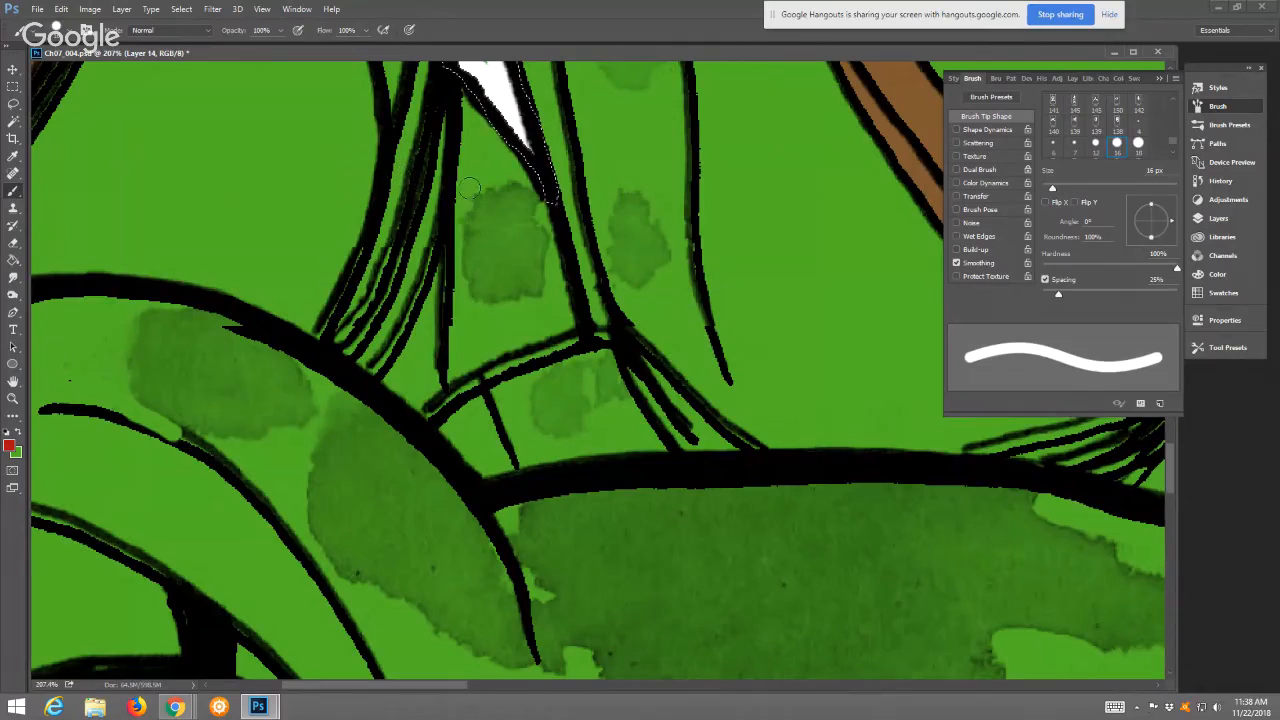
left_click_drag(471, 200, 513, 210)
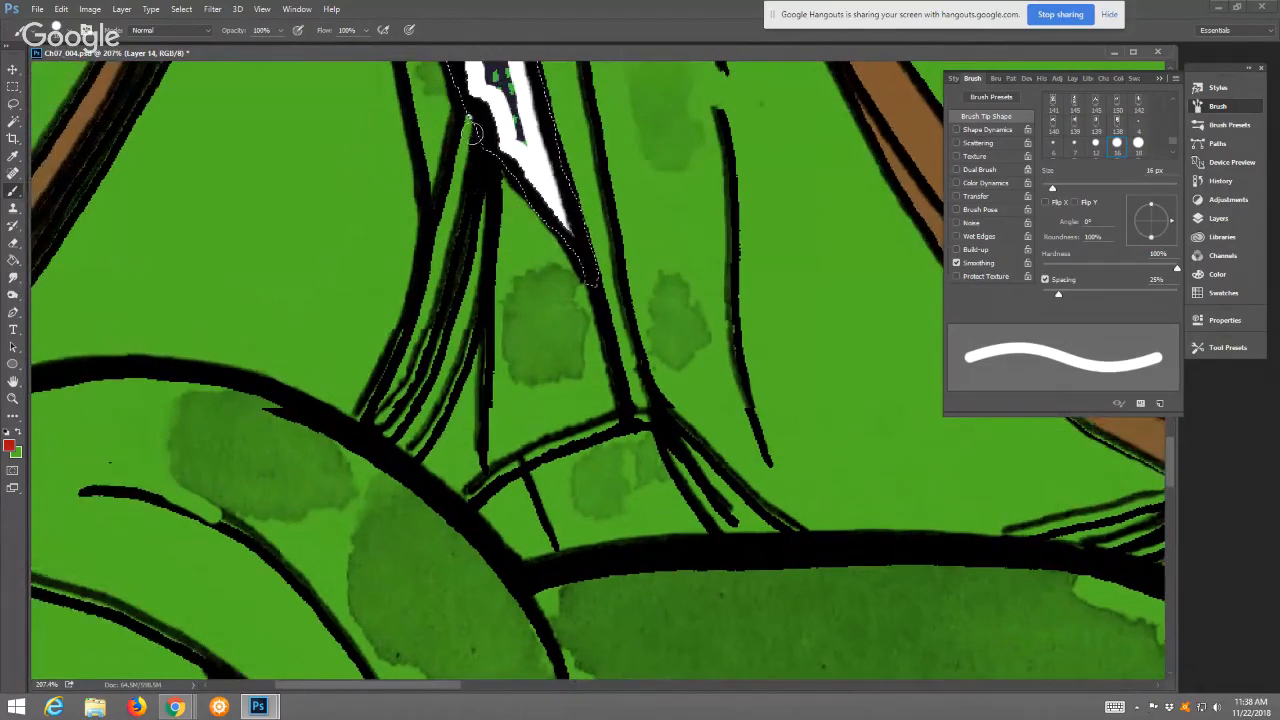
left_click_drag(472, 131, 448, 258)
mouse_move(424, 330)
left_mouse_down()
mouse_move(390, 407)
mouse_move(410, 335)
mouse_move(371, 414)
mouse_move(412, 451)
mouse_move(391, 436)
mouse_move(431, 423)
mouse_move(453, 486)
mouse_move(473, 436)
mouse_move(470, 448)
mouse_move(481, 217)
mouse_move(418, 388)
left_mouse_up()
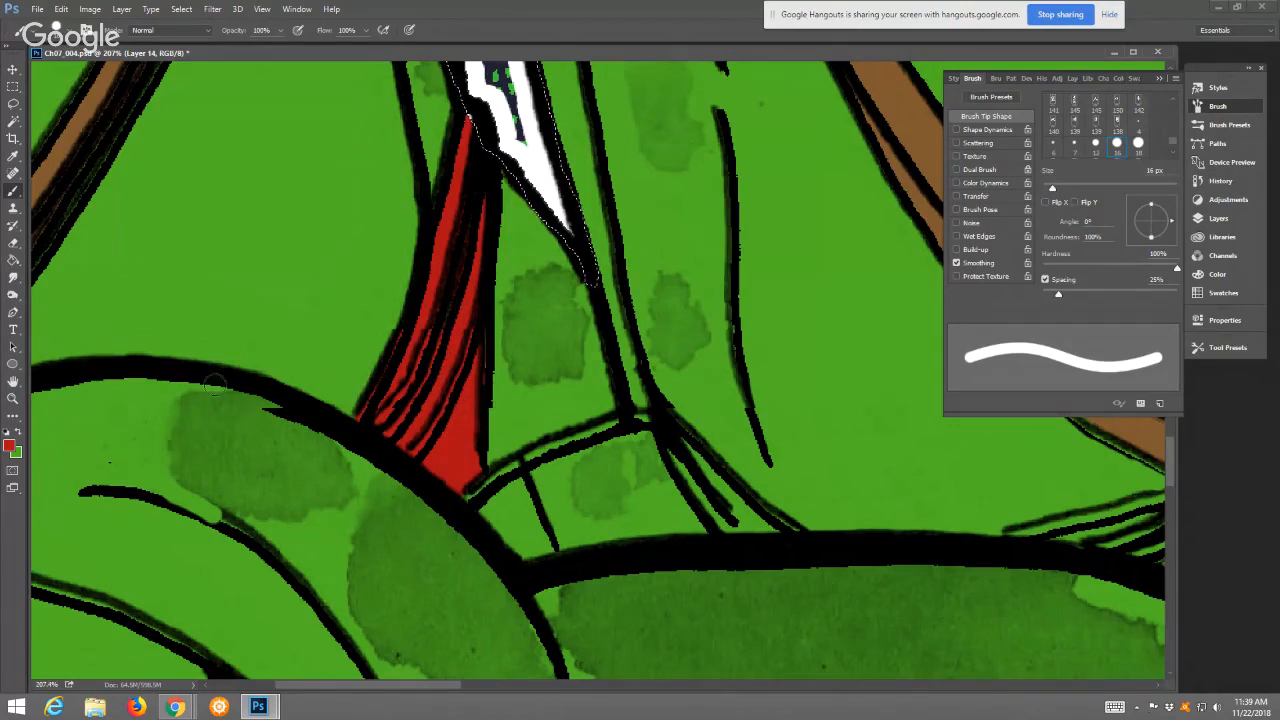
Darken the foreground red to #a20b12 and paint over the folded cloth wedge with it
left_click(10, 446)
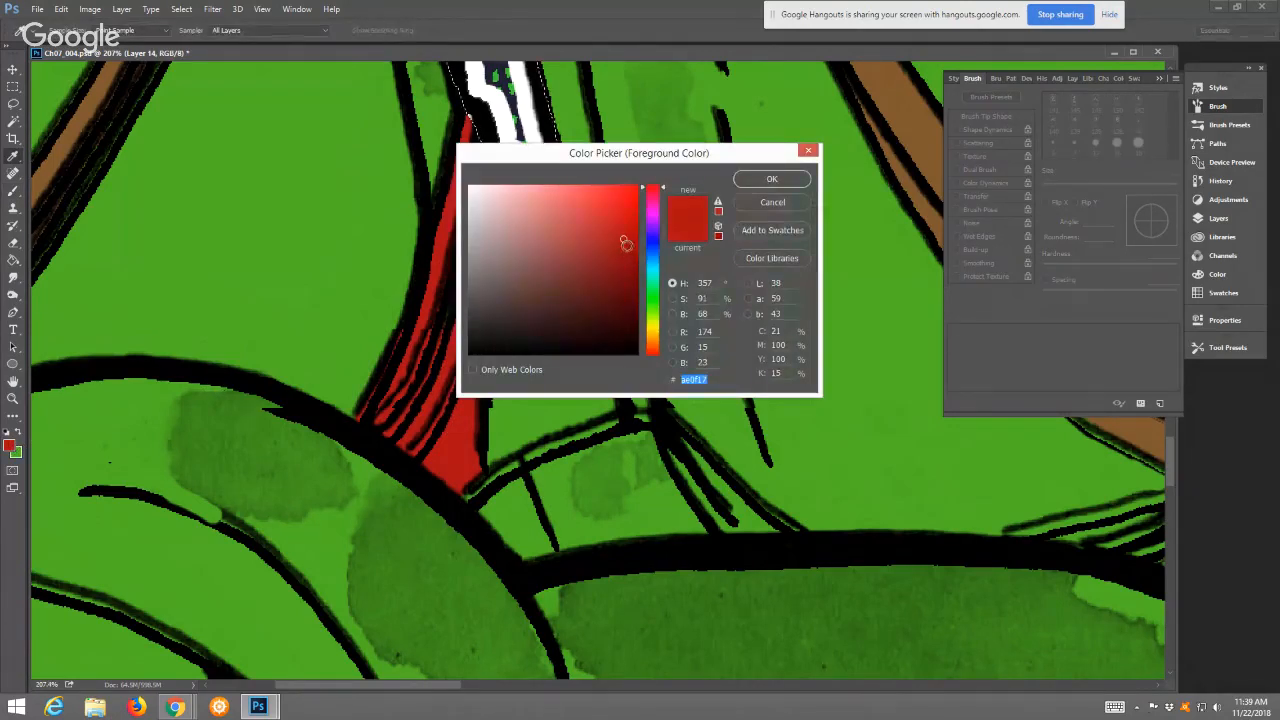
left_click(770, 179)
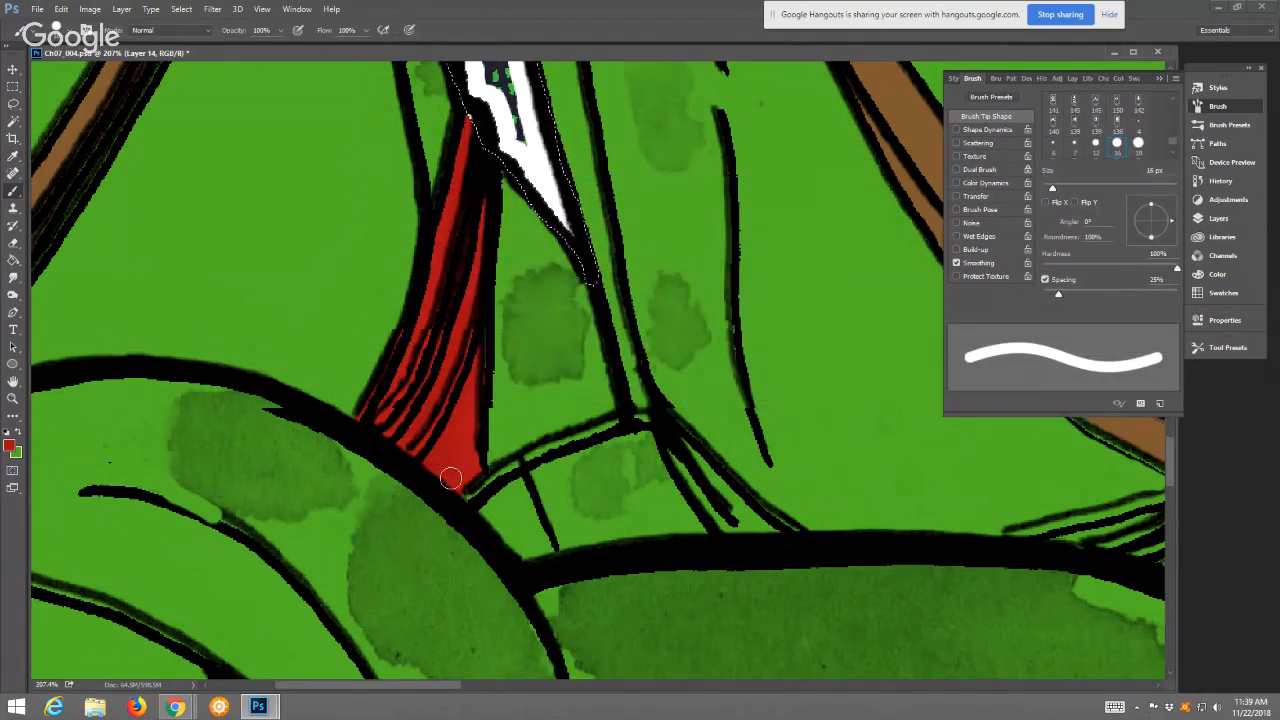
mouse_move(449, 466)
left_mouse_down()
mouse_move(477, 302)
mouse_move(64, 416)
left_mouse_up()
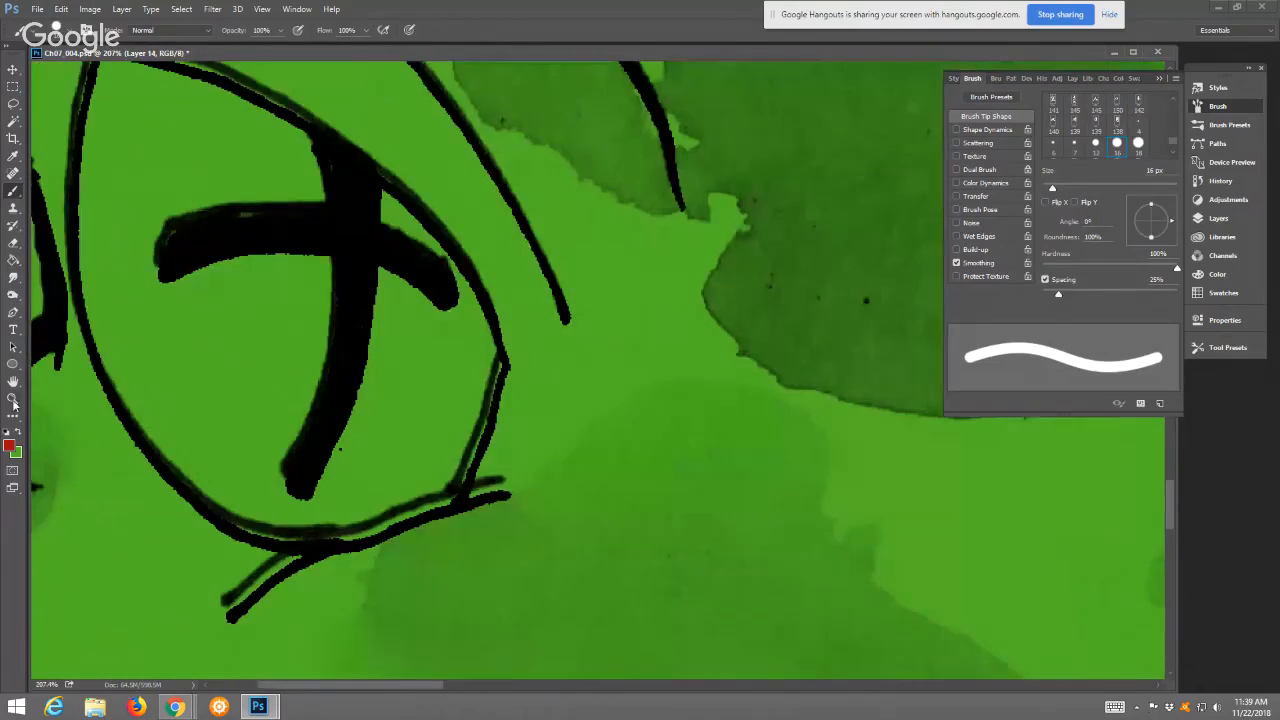
Paint the small folded wedge beside the wooden shaft, above the front middle frog's left eye, dark red
left_click(13, 398)
left_click(374, 30)
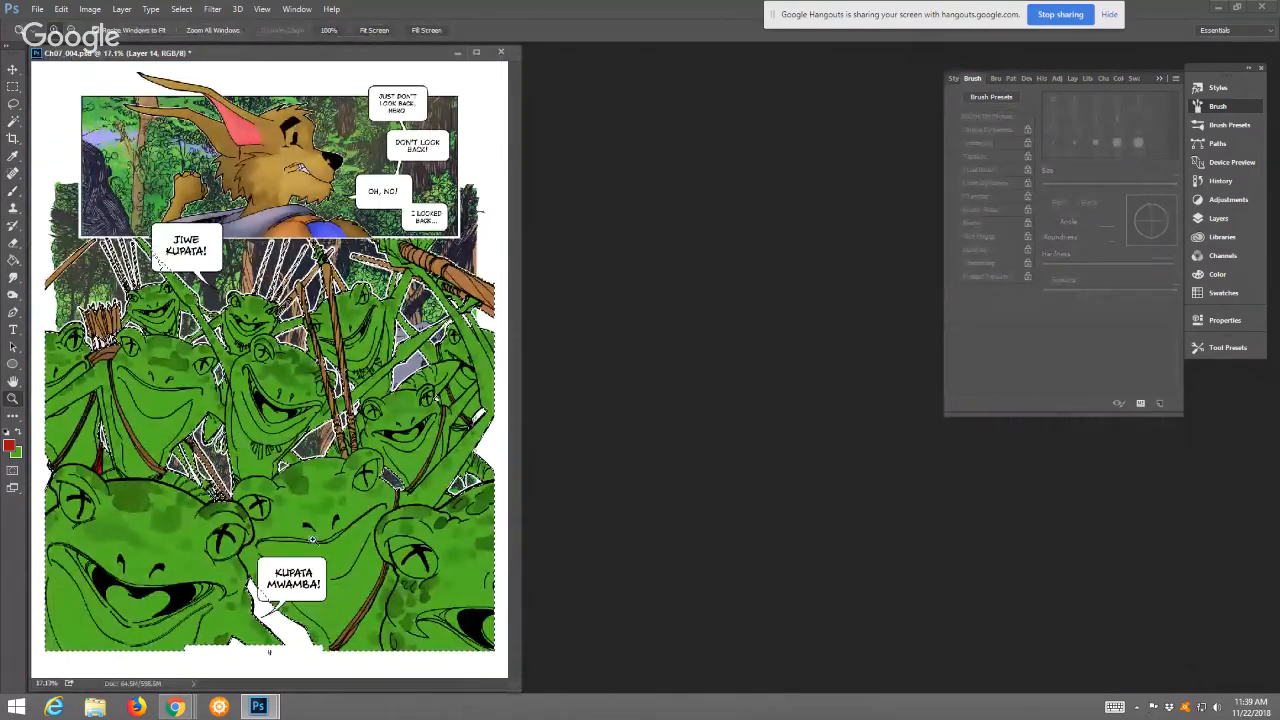
left_click_drag(258, 448, 318, 383)
key("b")
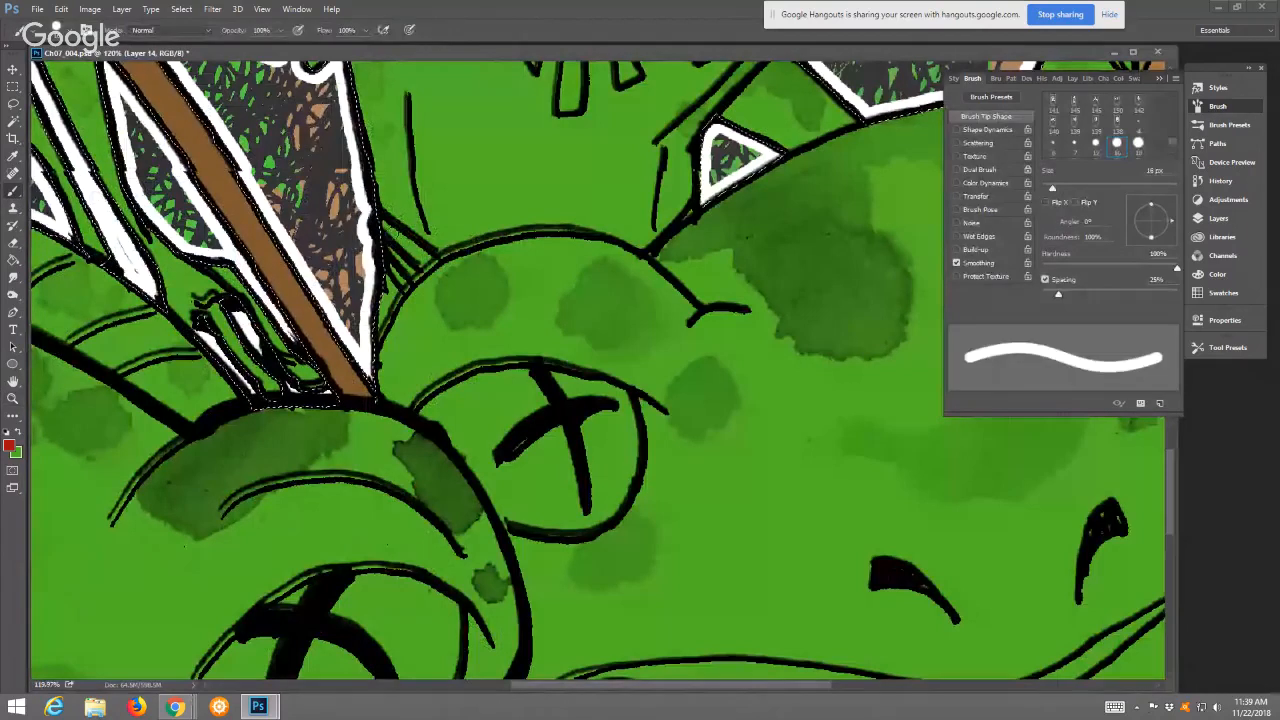
left_click_drag(382, 222, 428, 256)
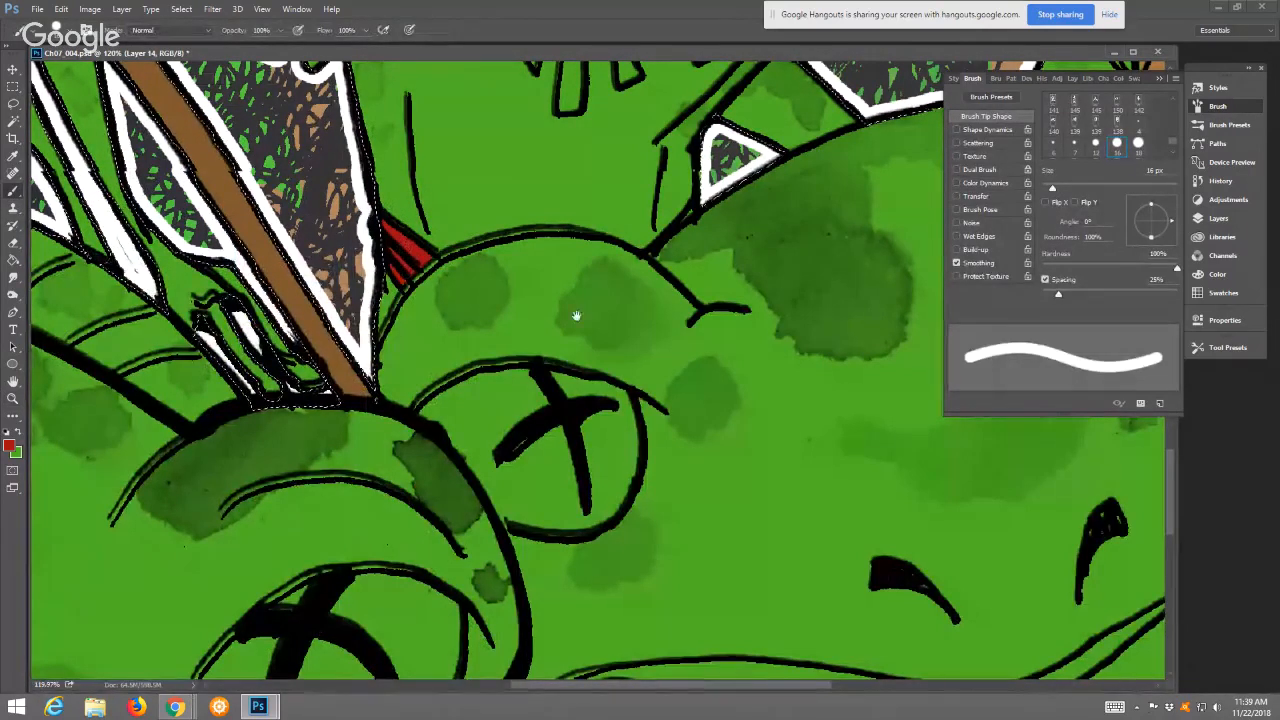
Paint the small folded pieces next to the left eye of the smiling frog beside the two wrapped poles dark red
left_click_drag(757, 431, 551, 263)
left_click_drag(915, 510, 611, 389)
left_click_drag(812, 467, 462, 442)
left_click_drag(724, 548, 571, 100)
left_click_drag(646, 400, 522, 403)
left_click(13, 397)
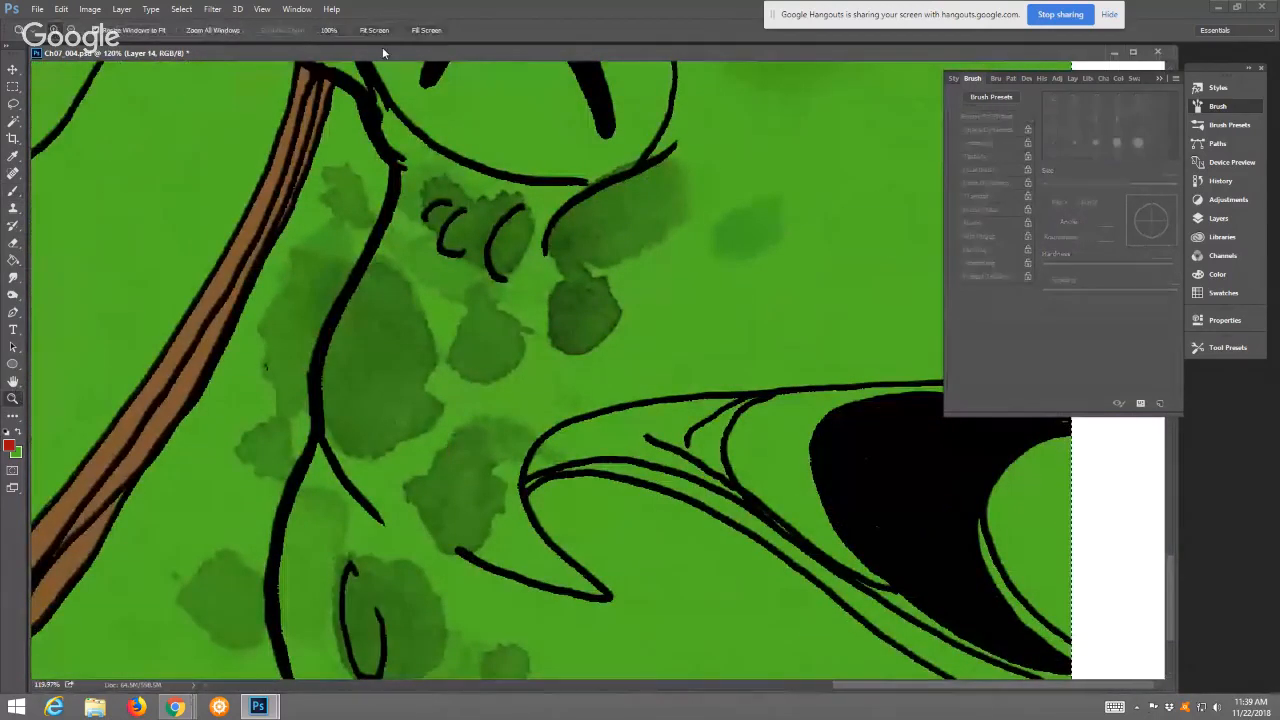
left_click(375, 30)
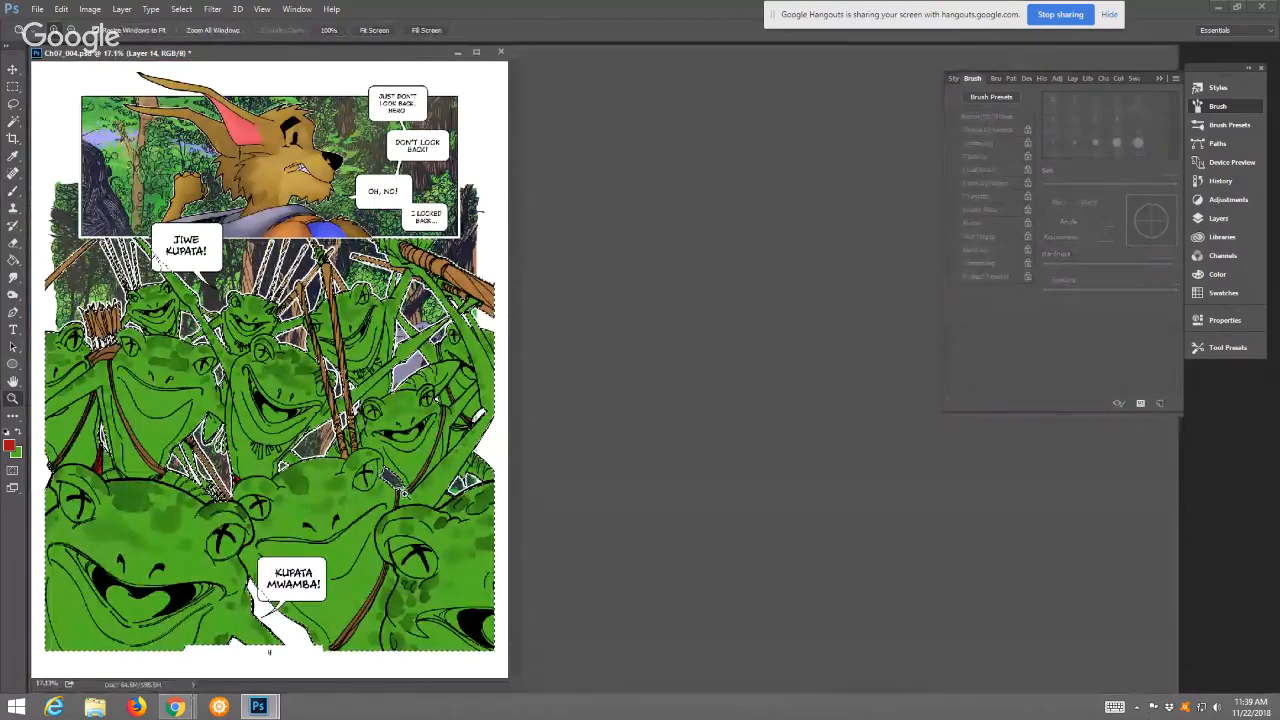
left_click(461, 448)
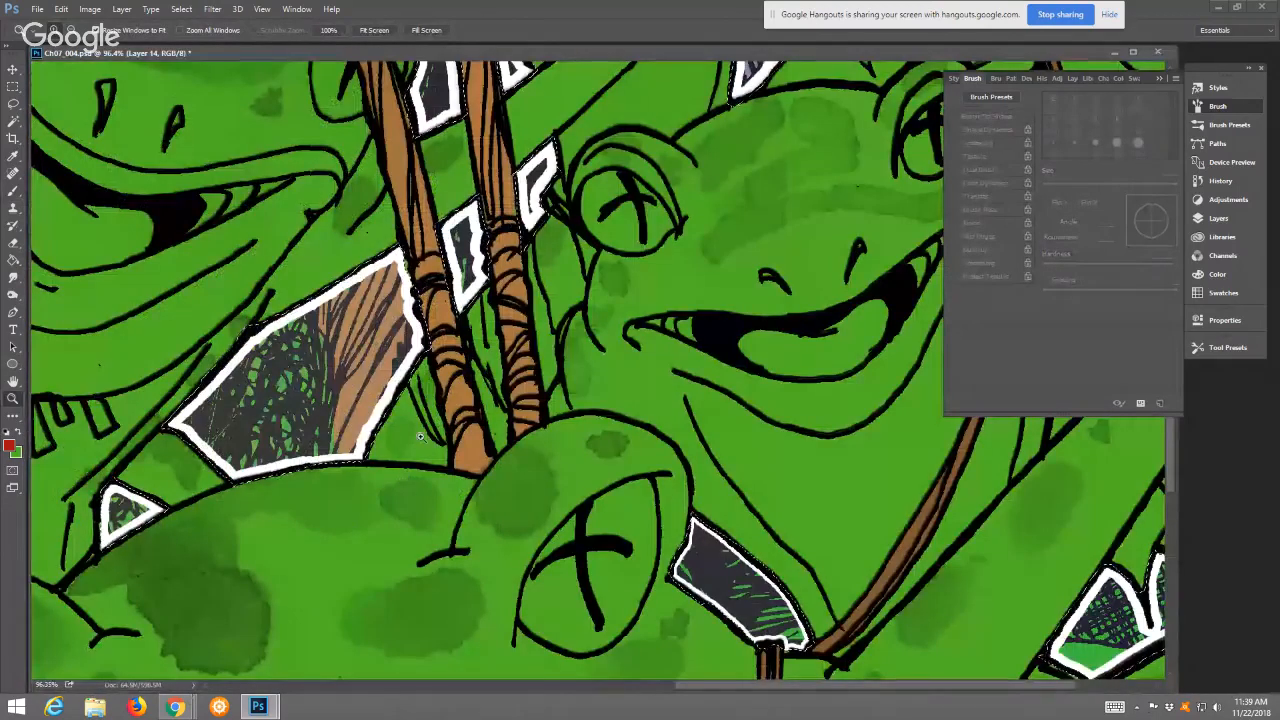
key("b")
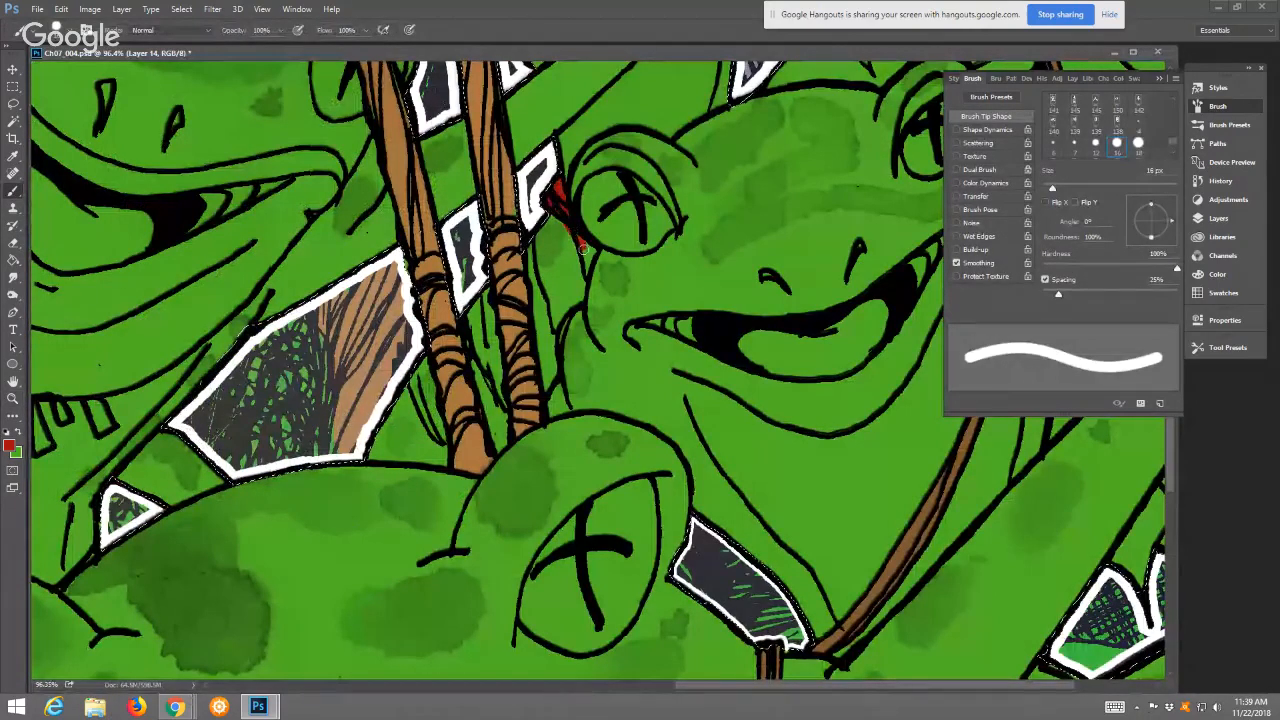
left_click_drag(582, 248, 588, 264)
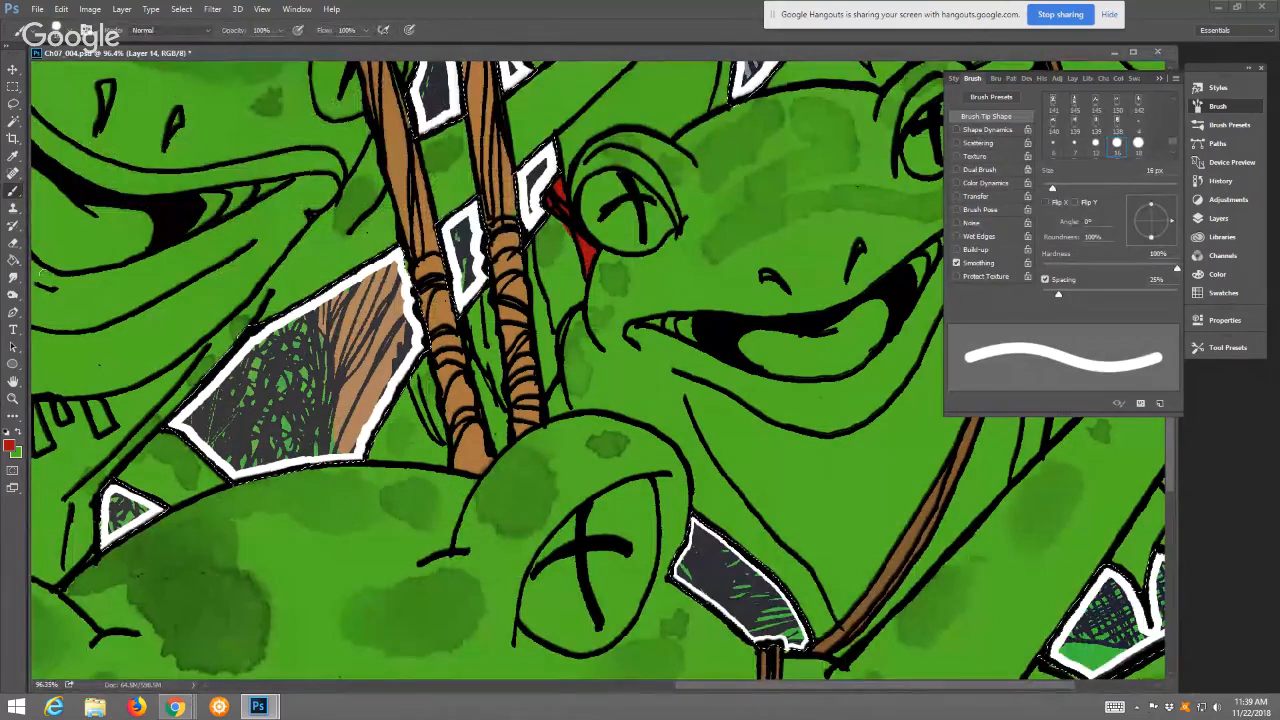
Set the foreground color to bright yellow #f5ef43
left_click(14, 277)
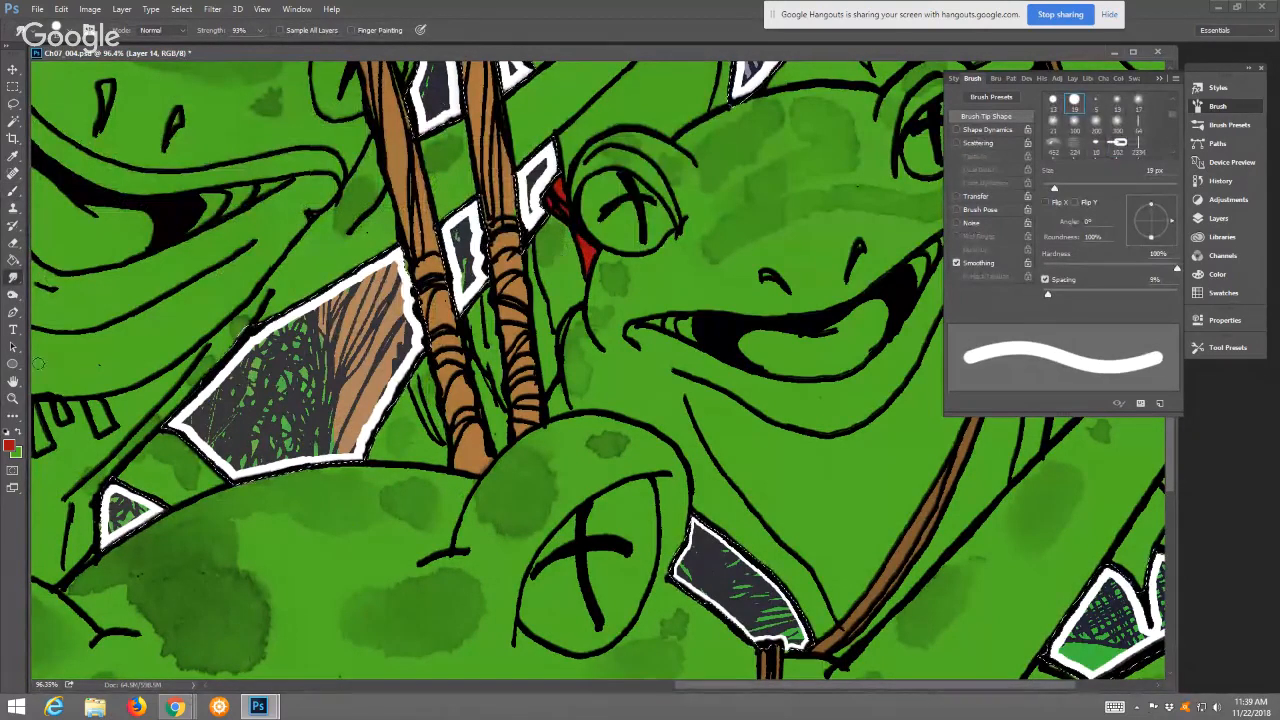
left_click(13, 398)
left_click(374, 30)
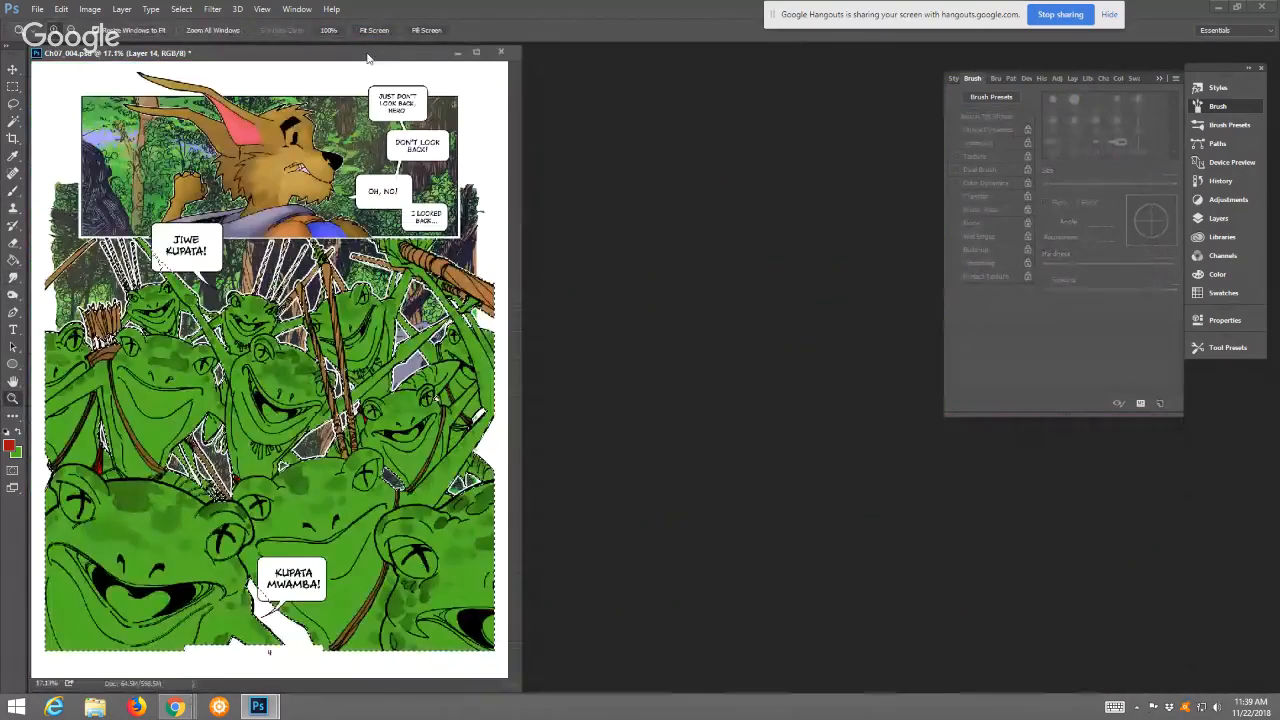
left_click(245, 410)
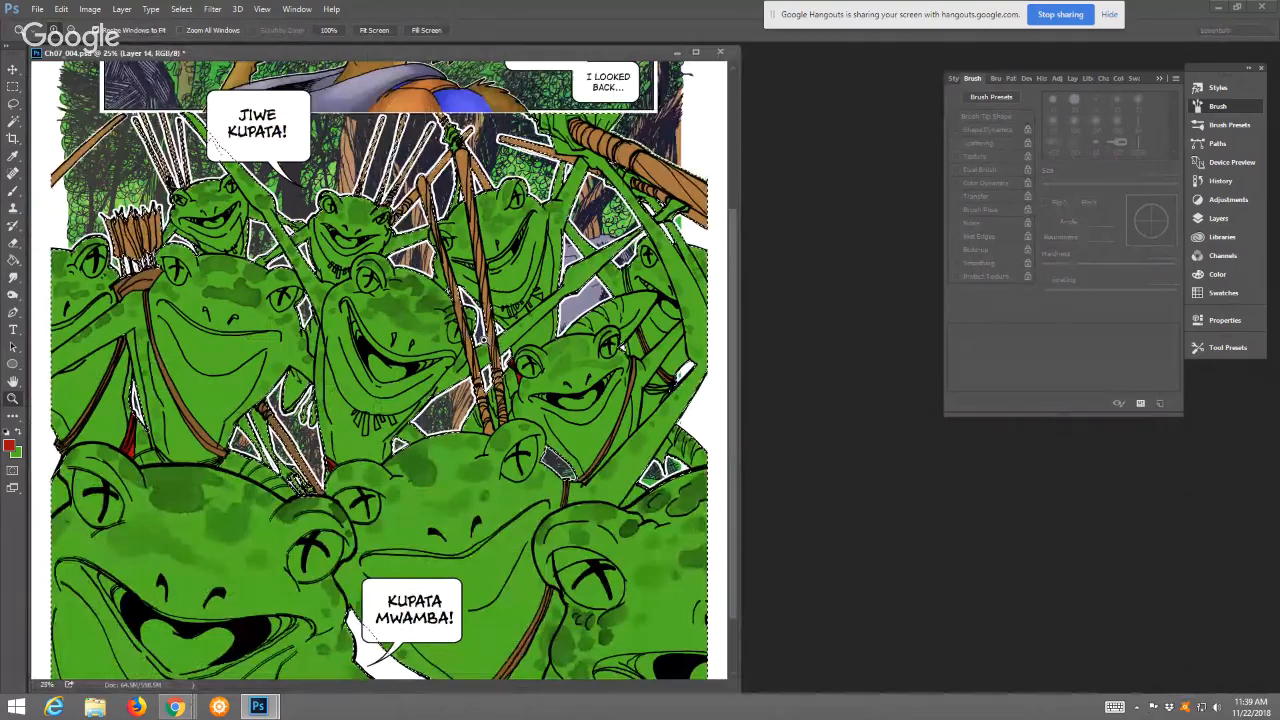
left_click(9, 446)
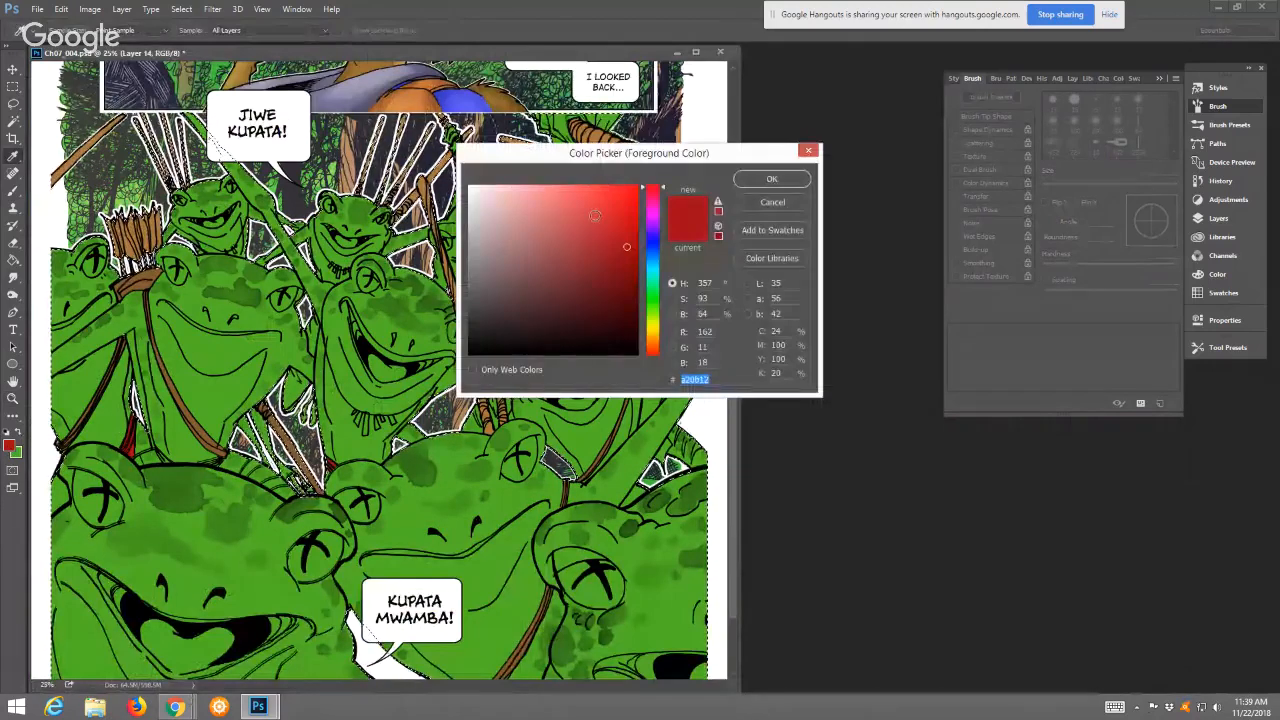
left_click(653, 328)
left_click(594, 191)
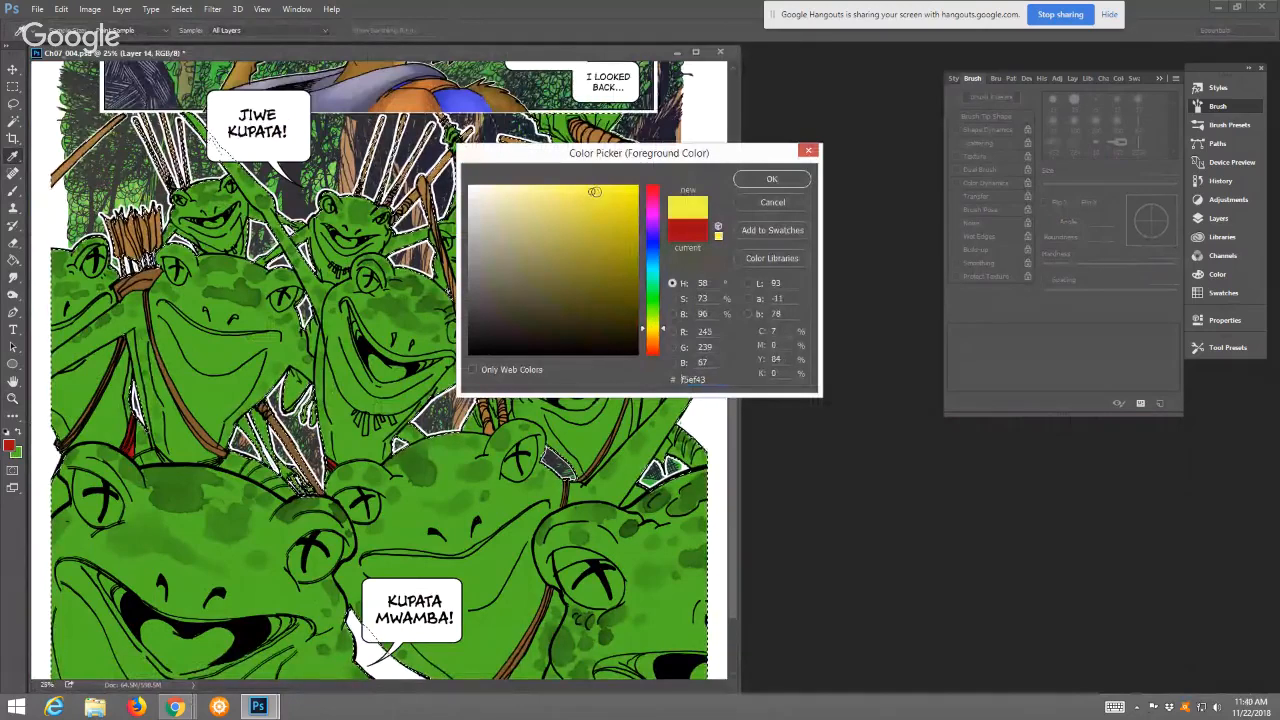
left_click(771, 180)
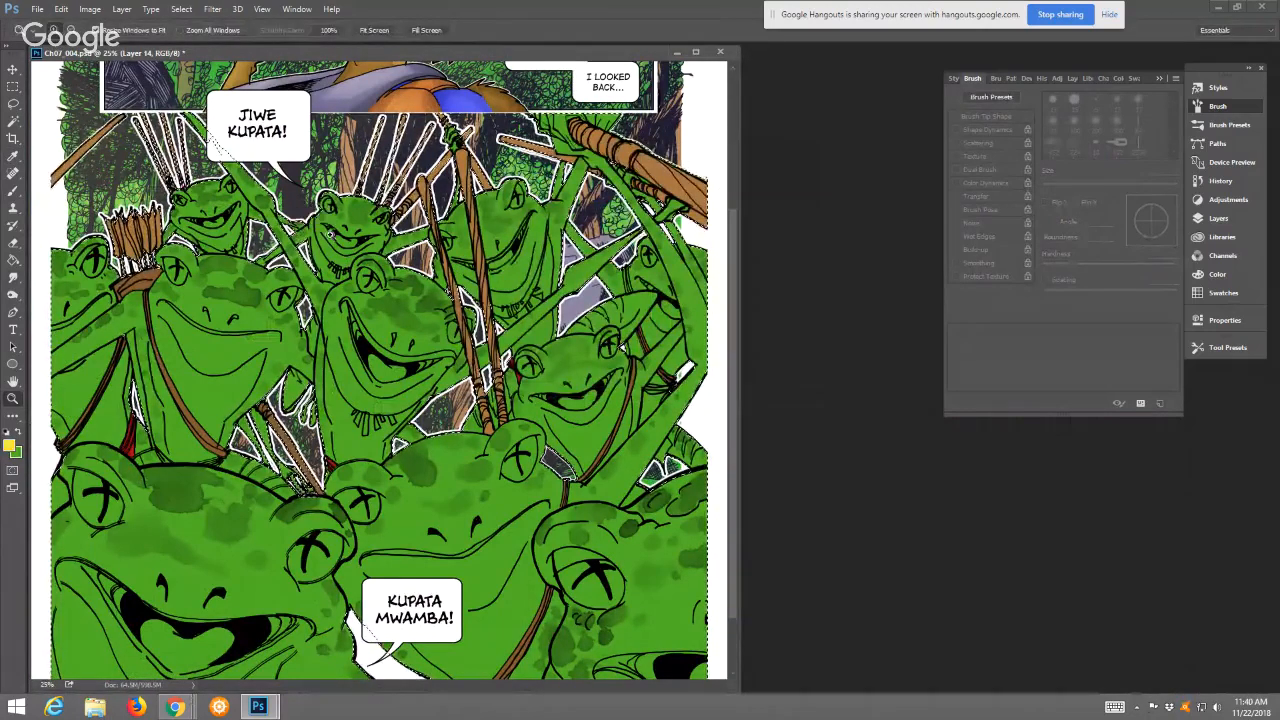
Paint both eyes of the back frog below the "JIWE KUPATA!" balloon yellow, leaving the black pupils clear
left_click_drag(160, 154, 325, 252)
left_click(453, 262)
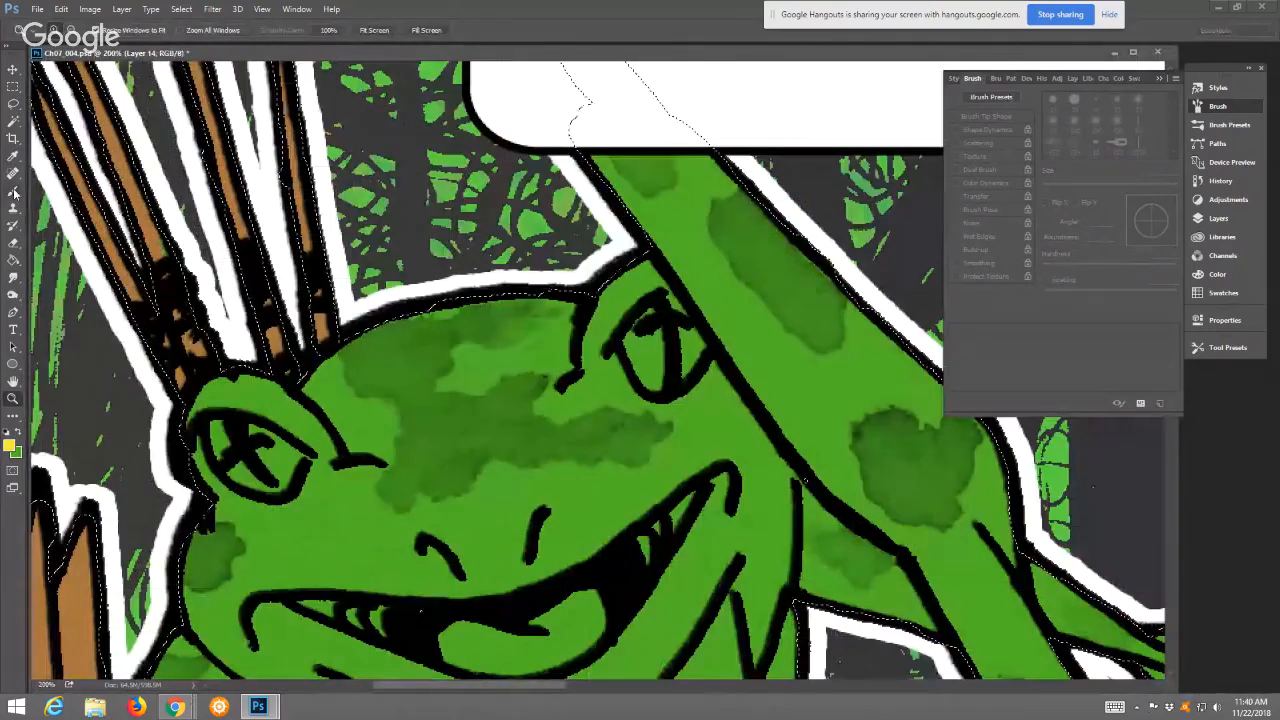
key("b")
mouse_move(228, 432)
left_mouse_down()
mouse_move(245, 475)
mouse_move(283, 467)
left_mouse_up()
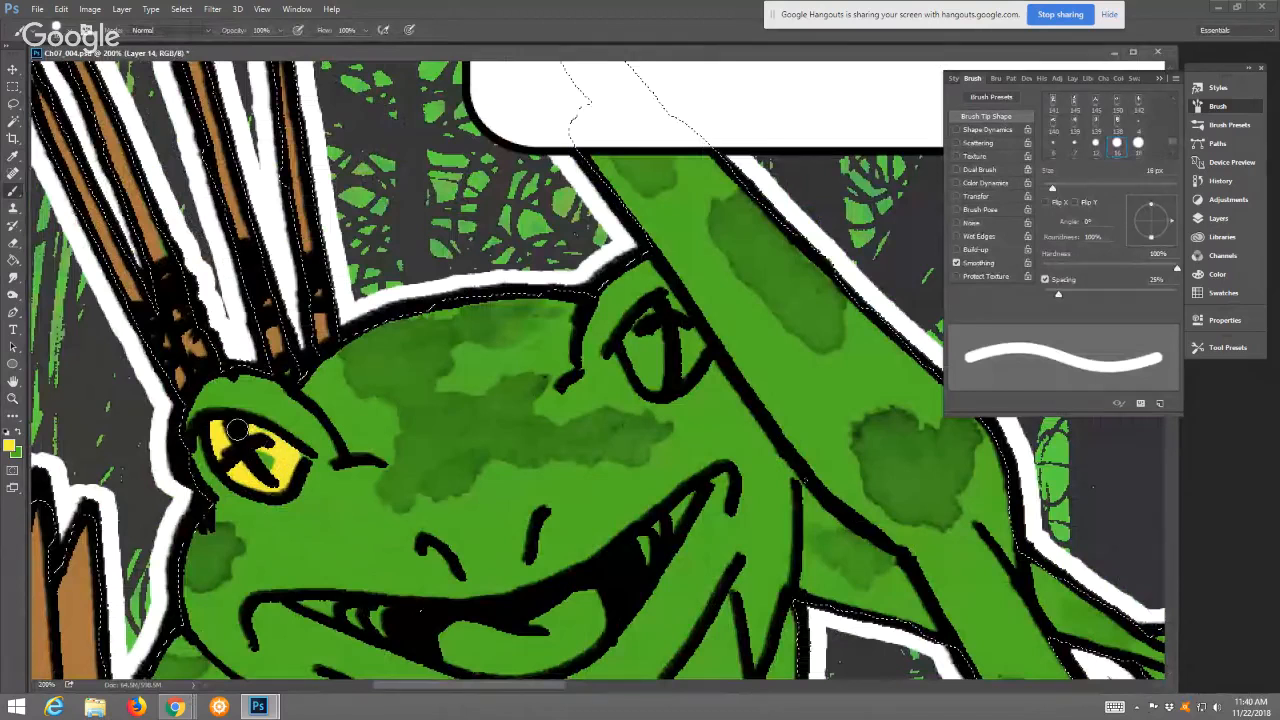
mouse_move(668, 302)
left_mouse_down()
mouse_move(636, 346)
mouse_move(659, 386)
mouse_move(689, 342)
mouse_move(686, 326)
mouse_move(663, 333)
mouse_move(664, 363)
mouse_move(681, 349)
mouse_move(692, 361)
mouse_move(732, 306)
left_mouse_up()
Enlarge the brush to 37 px and paint the closed-mouth frog's left eye and the leftmost frog's eye beside the quiver yellow
scroll(732, 306, "down", 5)
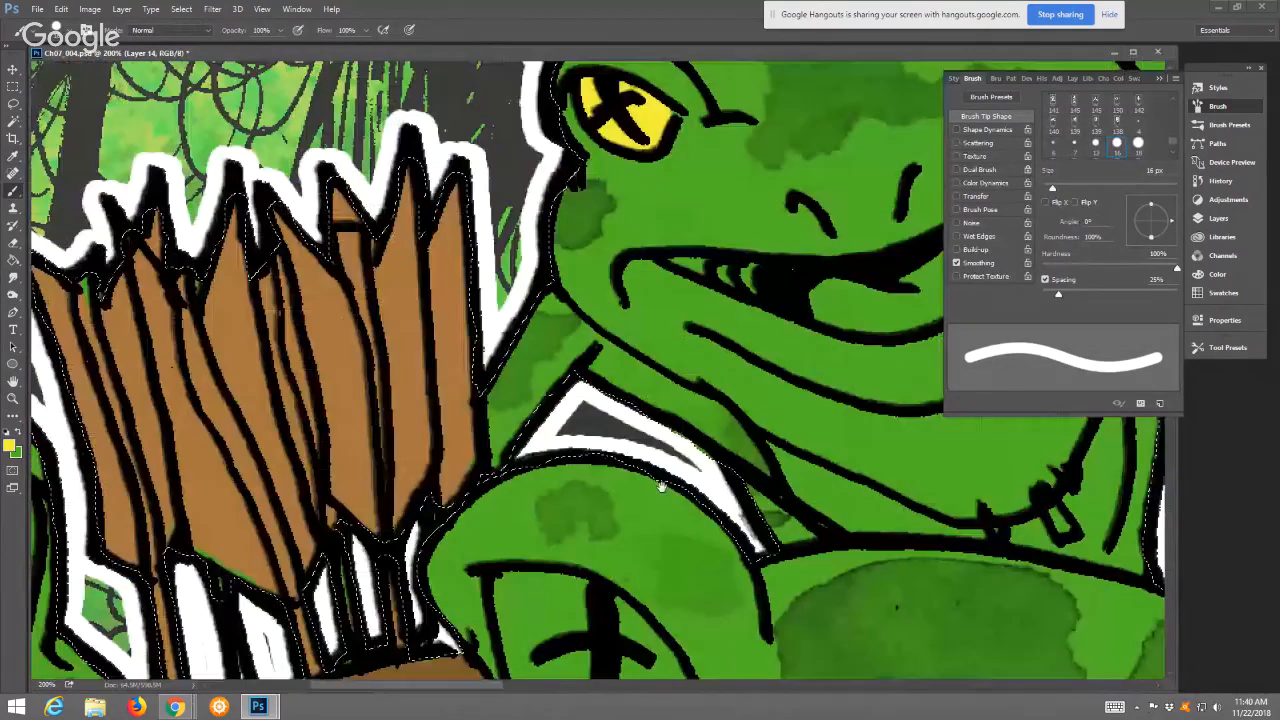
left_click_drag(560, 310, 618, 472)
mouse_move(584, 408)
left_mouse_down()
mouse_move(690, 512)
mouse_move(725, 485)
mouse_move(740, 450)
mouse_move(732, 410)
mouse_move(690, 348)
mouse_move(624, 316)
mouse_move(578, 316)
mouse_move(590, 370)
mouse_move(635, 395)
mouse_move(666, 366)
mouse_move(660, 395)
mouse_move(710, 455)
mouse_move(652, 388)
mouse_move(655, 470)
mouse_move(626, 429)
mouse_move(763, 420)
mouse_move(726, 478)
mouse_move(821, 466)
left_mouse_up()
left_click(1065, 188)
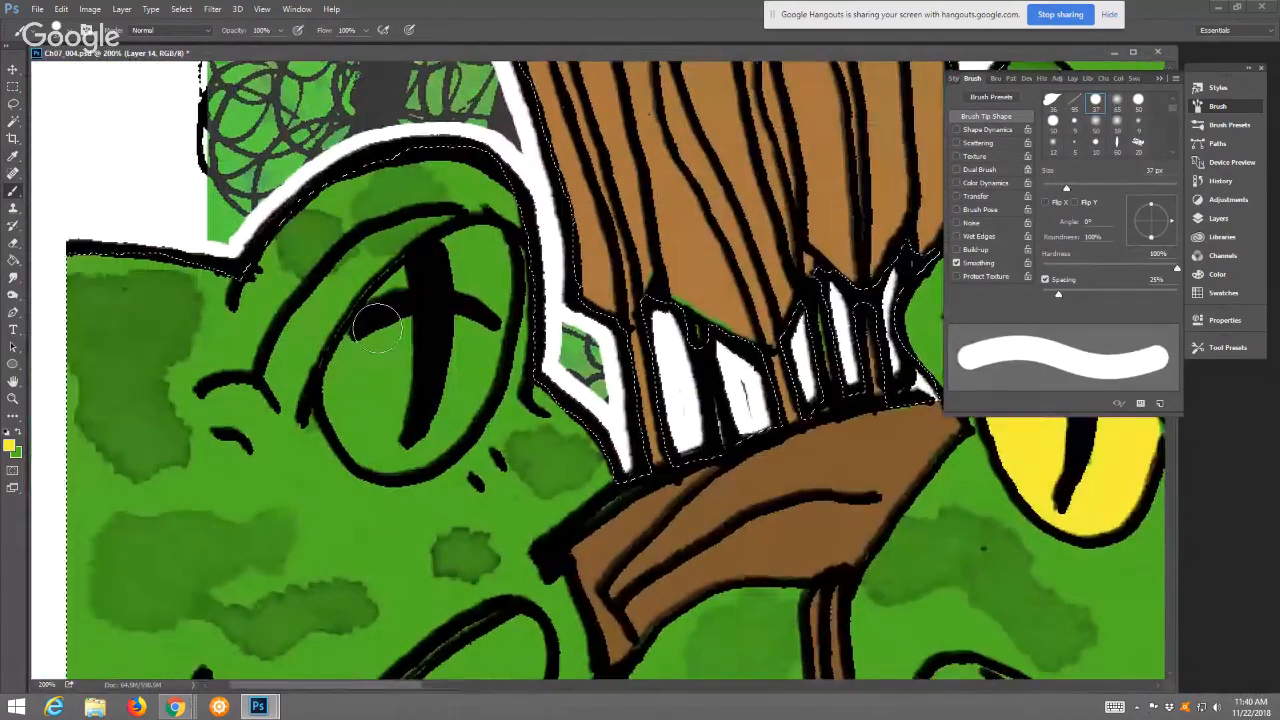
mouse_move(360, 320)
left_mouse_down()
mouse_move(347, 390)
mouse_move(354, 420)
mouse_move(387, 450)
mouse_move(443, 415)
mouse_move(467, 378)
mouse_move(483, 253)
mouse_move(435, 268)
mouse_move(378, 323)
mouse_move(426, 290)
mouse_move(394, 415)
mouse_move(567, 370)
mouse_move(443, 293)
mouse_move(436, 538)
mouse_move(670, 441)
left_mouse_up()
Continue the yellow across the neighboring frog eyes, up to the central open-mouthed frog's left eye
mouse_move(960, 458)
left_mouse_down()
mouse_move(671, 455)
mouse_move(627, 393)
mouse_move(571, 430)
mouse_move(605, 535)
mouse_move(633, 527)
mouse_move(625, 540)
mouse_move(671, 497)
mouse_move(728, 425)
mouse_move(738, 378)
mouse_move(650, 398)
mouse_move(667, 403)
mouse_move(671, 434)
mouse_move(695, 428)
left_mouse_up()
left_click_drag(1103, 462, 293, 474)
mouse_move(530, 250)
left_mouse_down()
mouse_move(488, 311)
mouse_move(540, 414)
mouse_move(592, 390)
mouse_move(581, 395)
mouse_move(616, 346)
mouse_move(552, 270)
mouse_move(567, 287)
mouse_move(522, 295)
mouse_move(588, 345)
left_mouse_up()
left_click_drag(738, 388, 384, 303)
left_click_drag(709, 429, 460, 355)
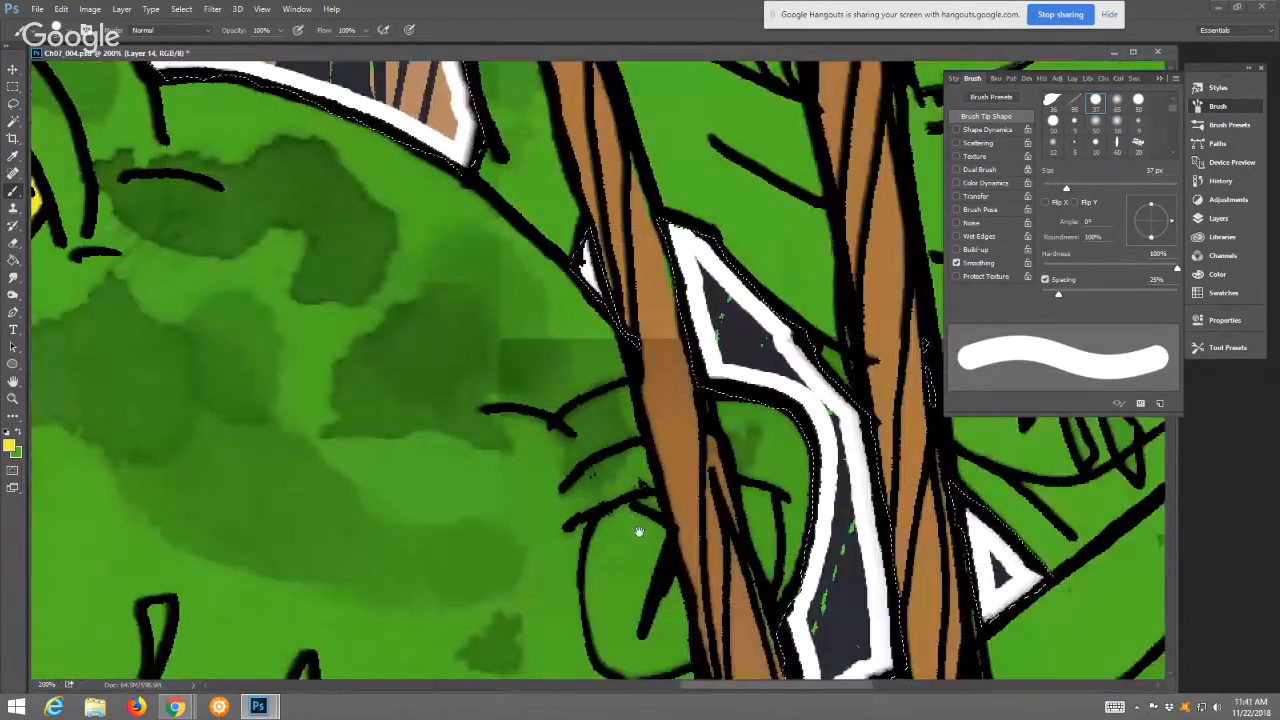
Paint the central frog's right eye yellow on both sides of the wooden pole, reducing the brush to 24 px and 16 px
left_click_drag(637, 531, 617, 433)
left_click_drag(1064, 188, 1060, 188)
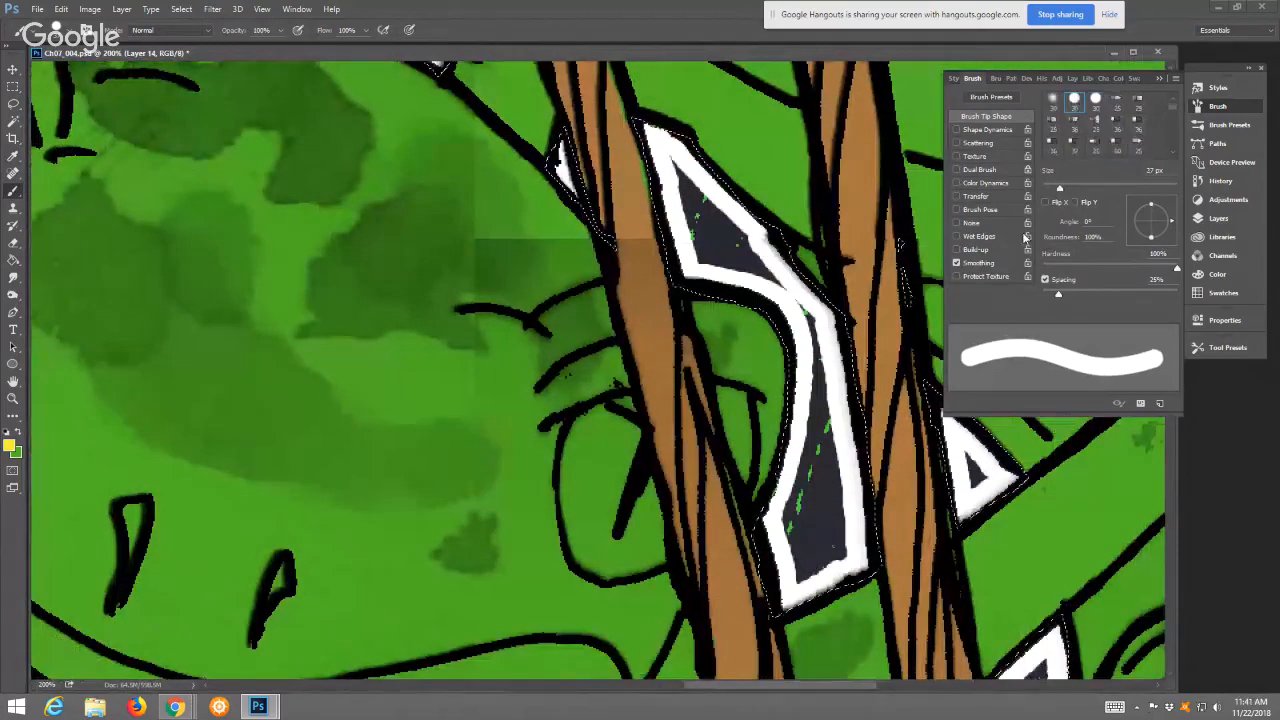
left_click(602, 424)
mouse_move(604, 422)
left_mouse_down()
mouse_move(585, 535)
mouse_move(562, 490)
mouse_move(590, 560)
mouse_move(652, 560)
mouse_move(650, 515)
mouse_move(615, 465)
mouse_move(628, 437)
left_mouse_up()
key("bracketleft")
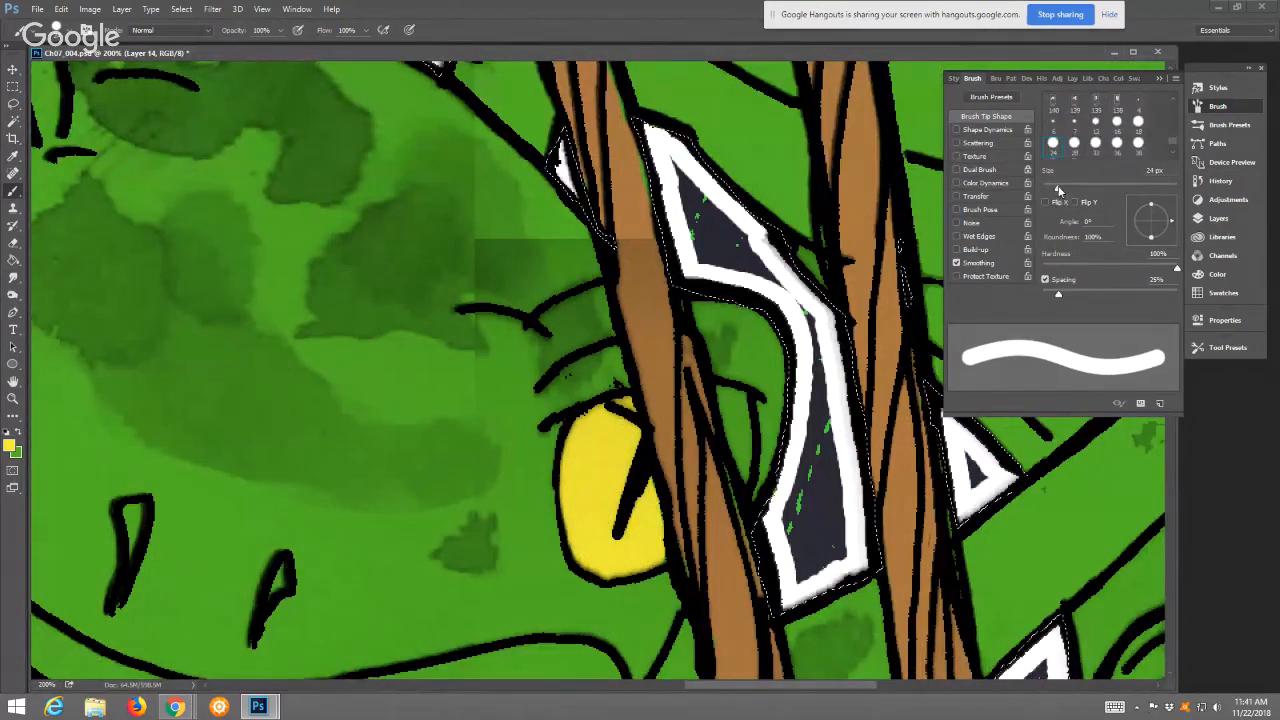
left_click(730, 404)
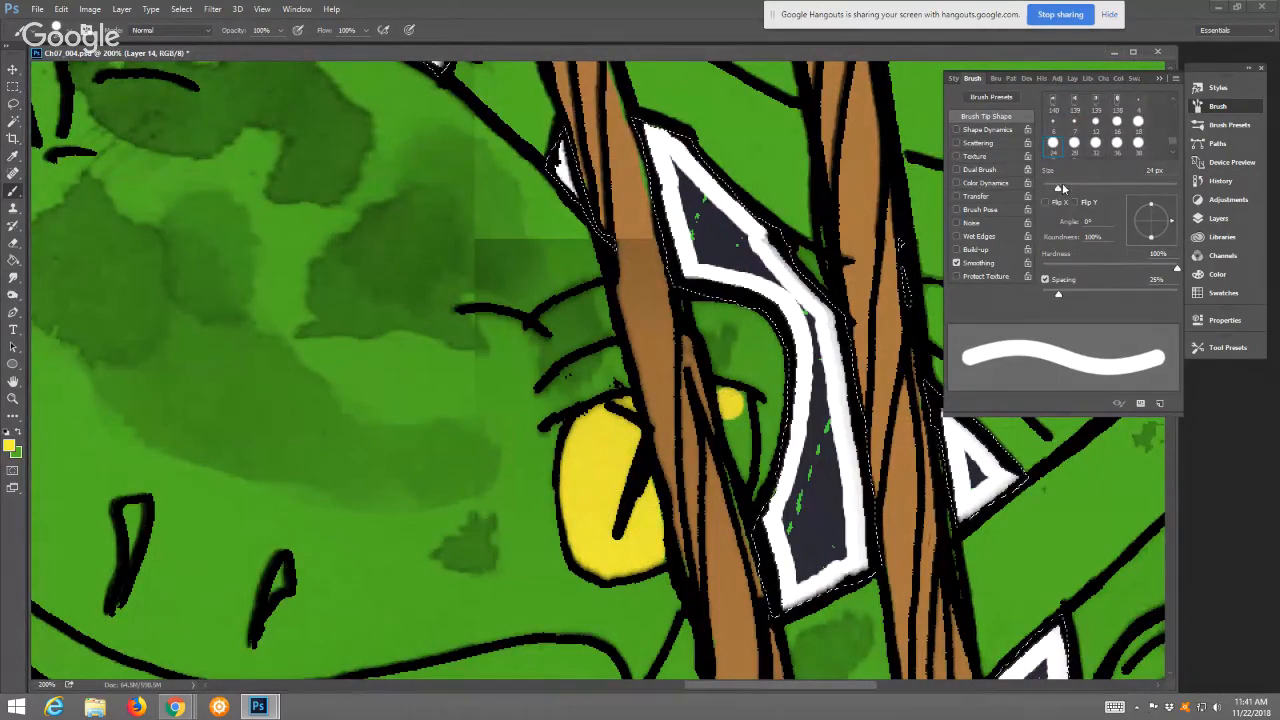
left_click_drag(1058, 188, 1052, 189)
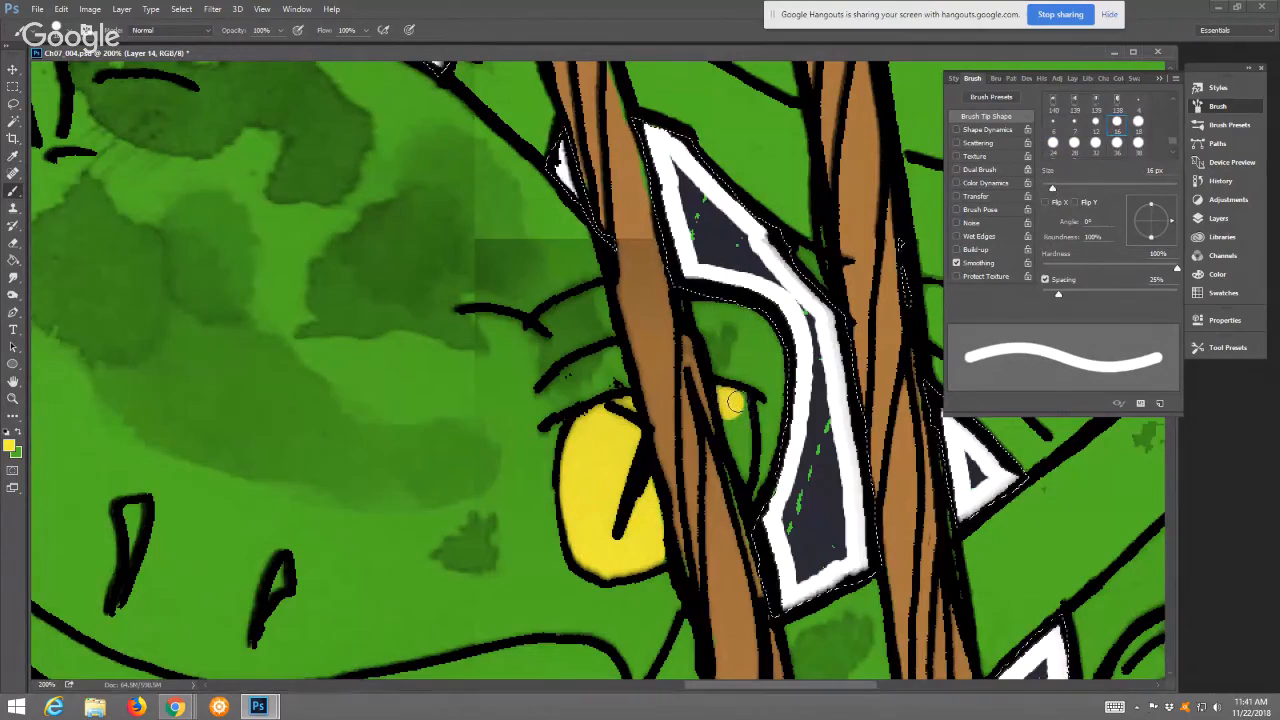
Paint both eyes of the frog behind the two wooden poles yellow with the 16 px brush
left_click_drag(769, 366, 631, 481)
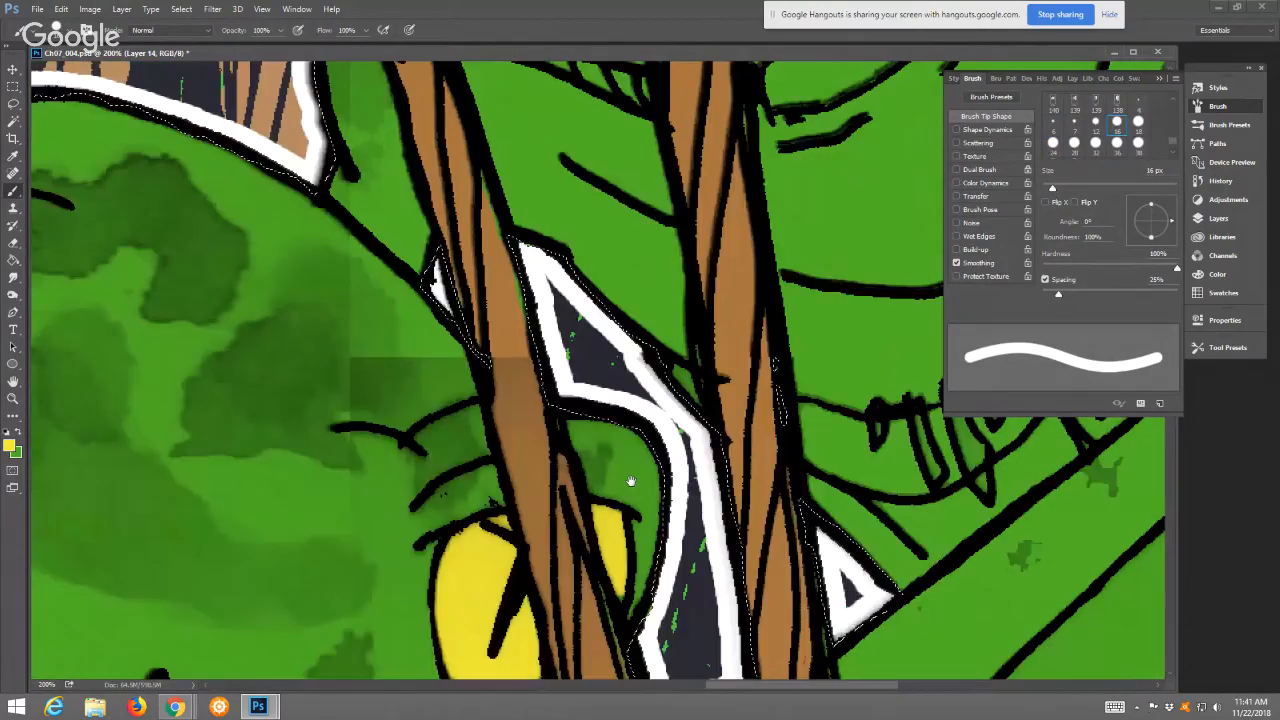
mouse_move(897, 205)
left_mouse_down()
mouse_move(746, 469)
mouse_move(814, 600)
mouse_move(989, 517)
left_mouse_up()
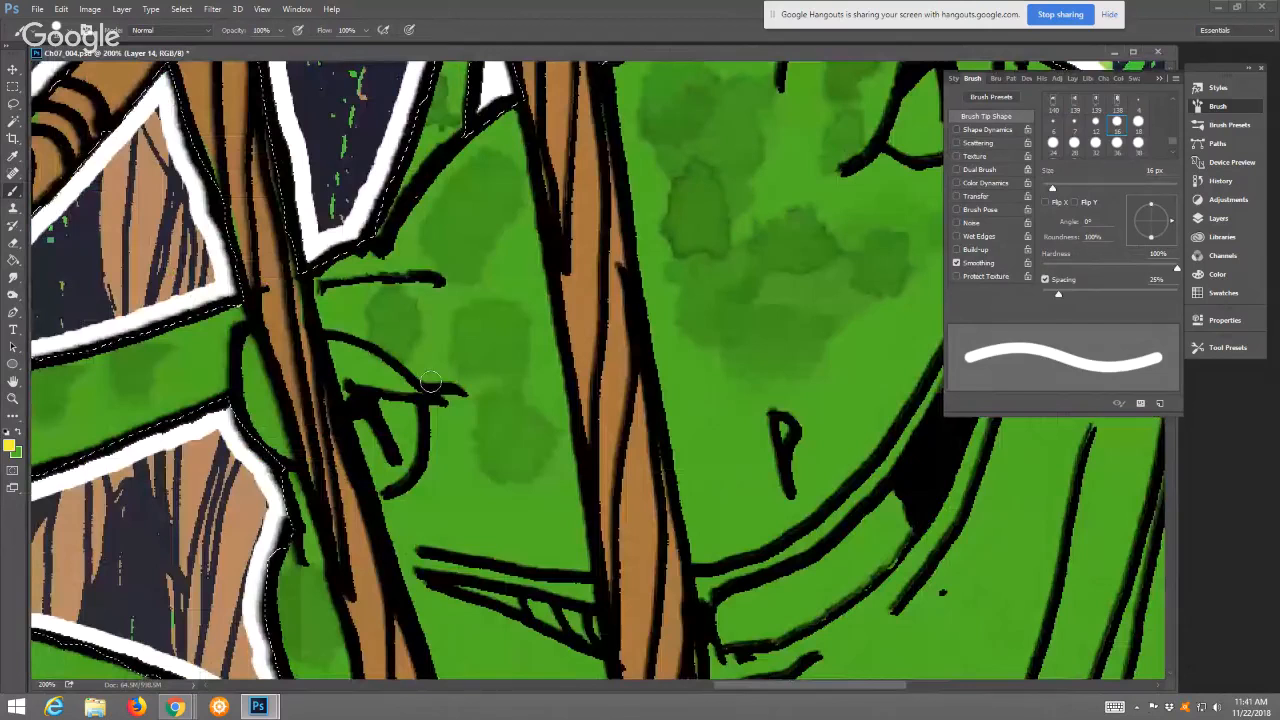
mouse_move(361, 406)
left_mouse_down()
mouse_move(390, 488)
mouse_move(410, 432)
mouse_move(396, 413)
left_mouse_up()
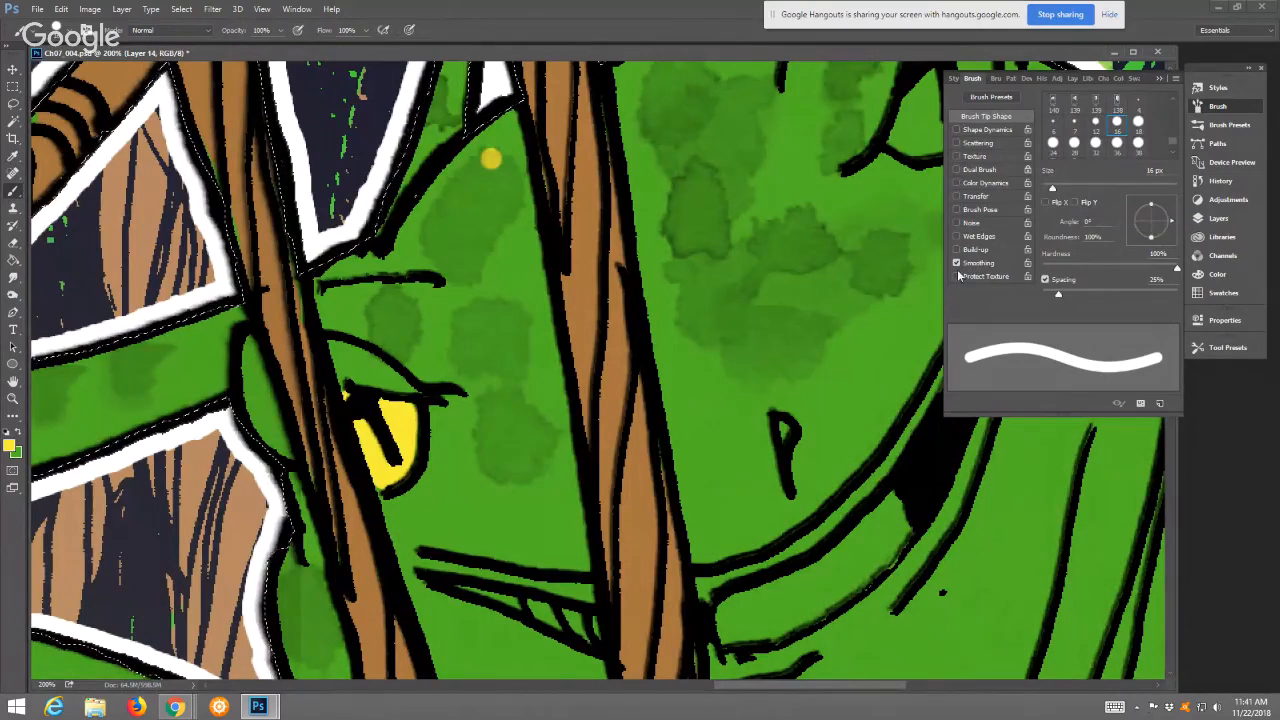
left_click_drag(890, 328, 652, 487)
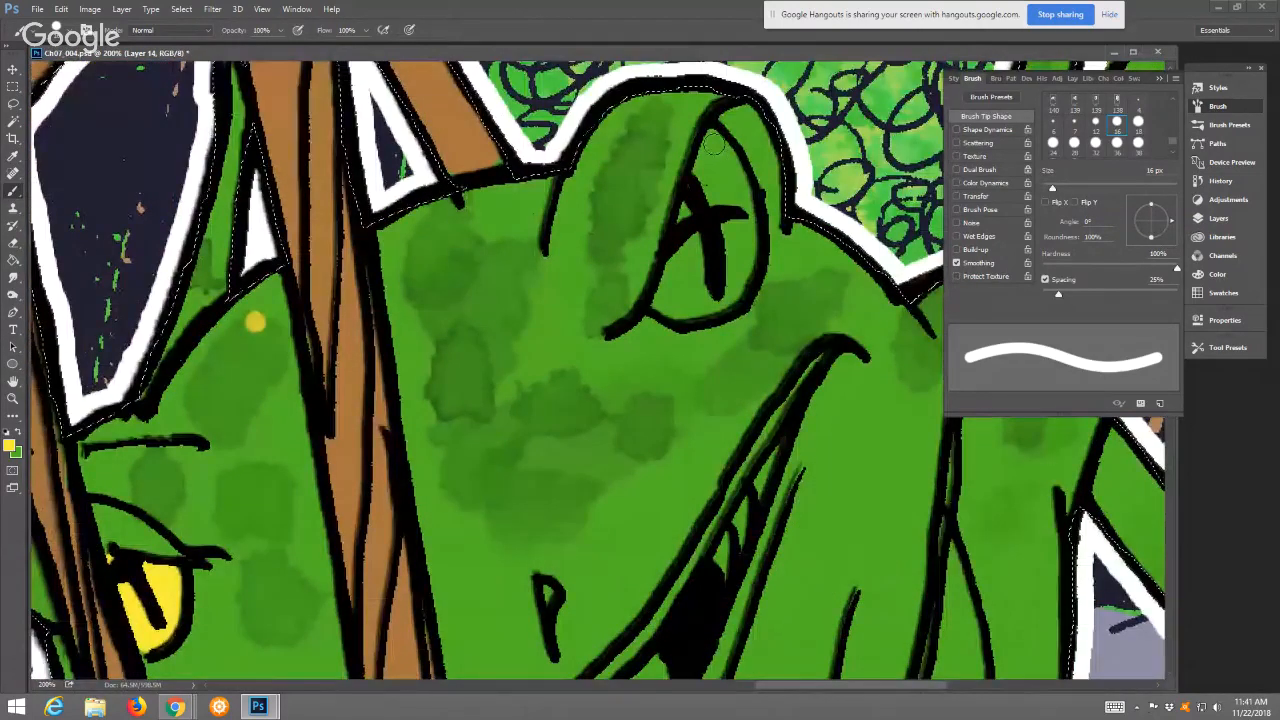
mouse_move(712, 135)
left_mouse_down()
mouse_move(672, 311)
mouse_move(735, 286)
mouse_move(740, 204)
mouse_move(719, 152)
mouse_move(712, 218)
mouse_move(733, 205)
mouse_move(733, 261)
mouse_move(683, 297)
mouse_move(718, 256)
left_mouse_up()
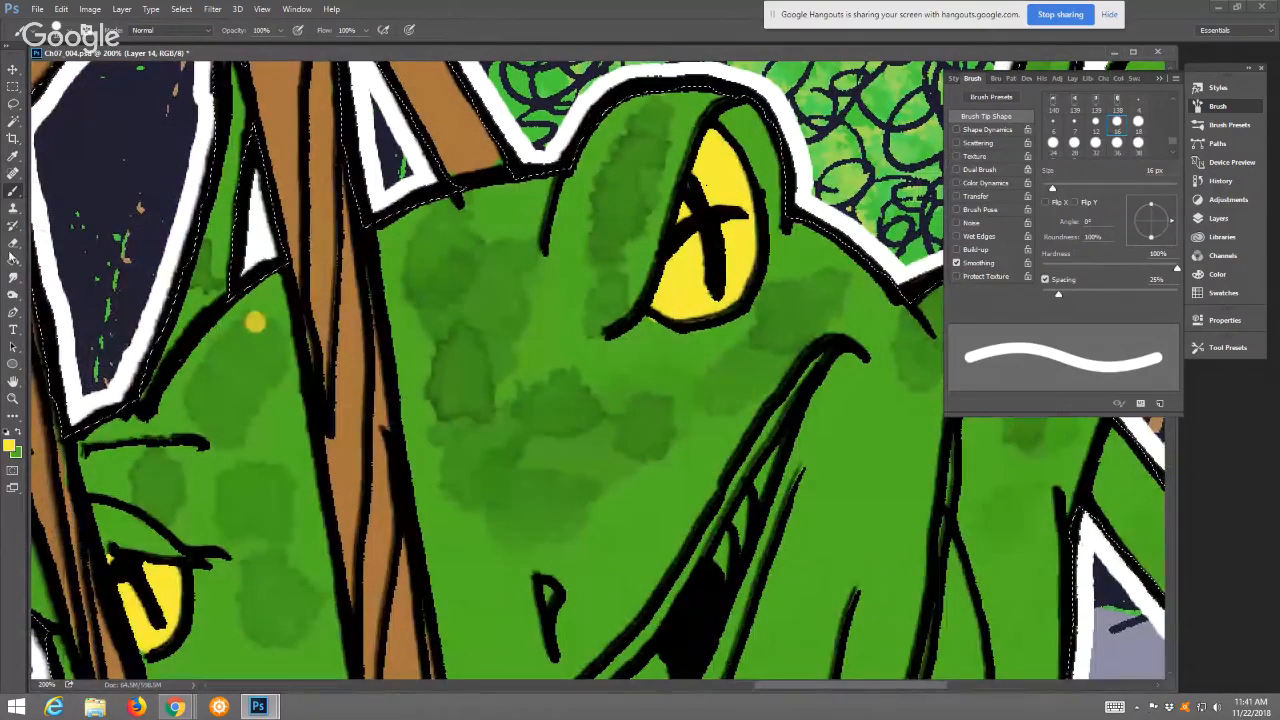
Paint the left eye of the open-mouthed frog beside the rope-wrapped poles yellow with the 16 px brush
left_click(12, 278)
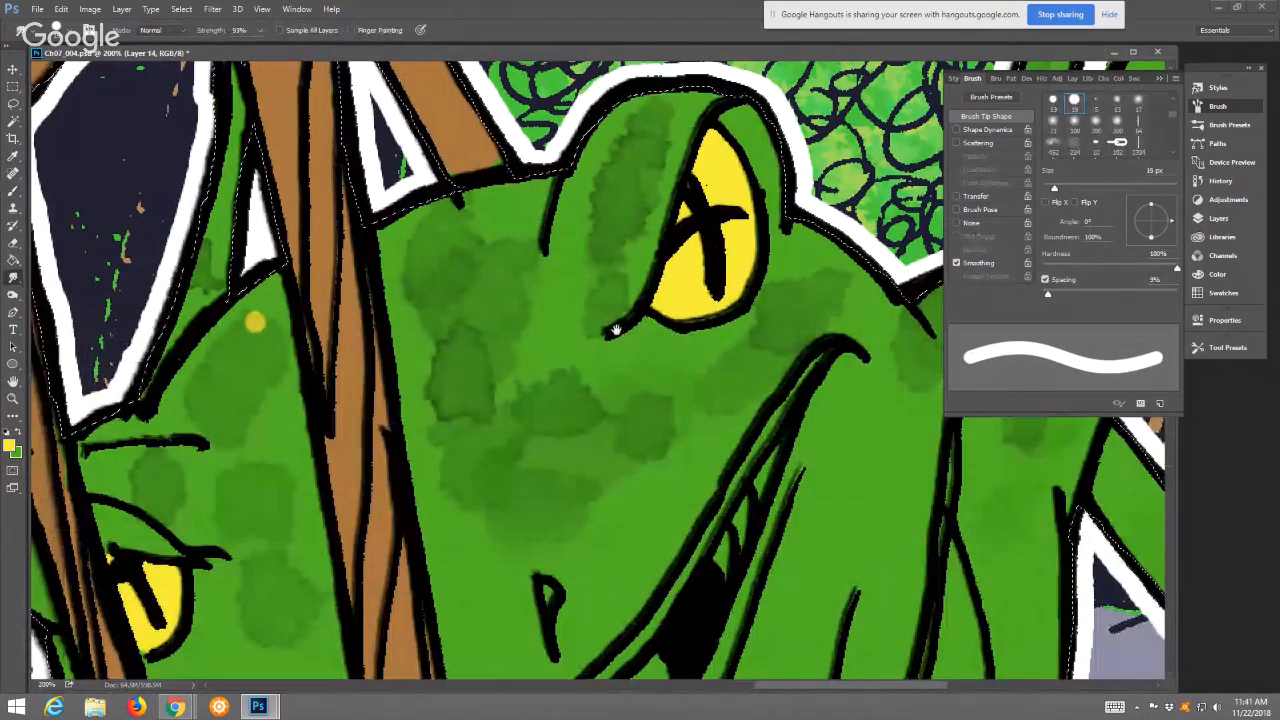
left_click_drag(616, 330, 688, 364)
mouse_move(327, 362)
left_mouse_down()
mouse_move(330, 310)
mouse_move(354, 458)
mouse_move(535, 719)
left_mouse_up()
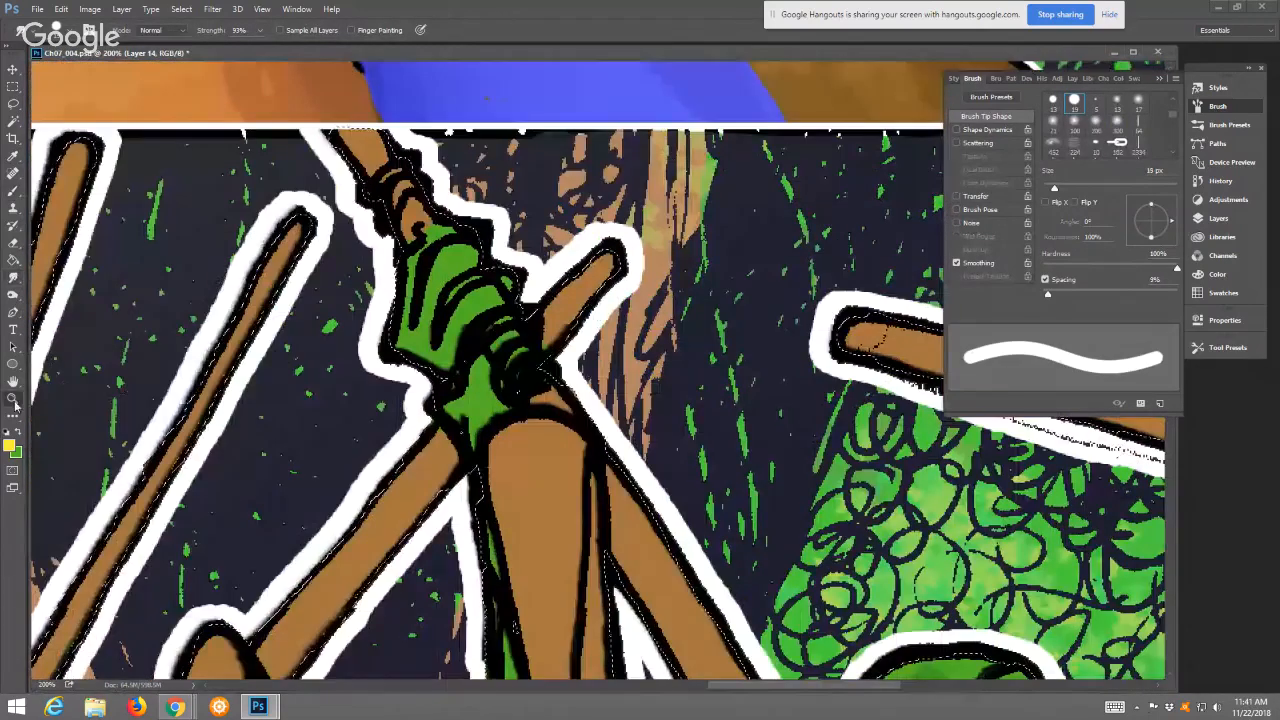
left_click(374, 30)
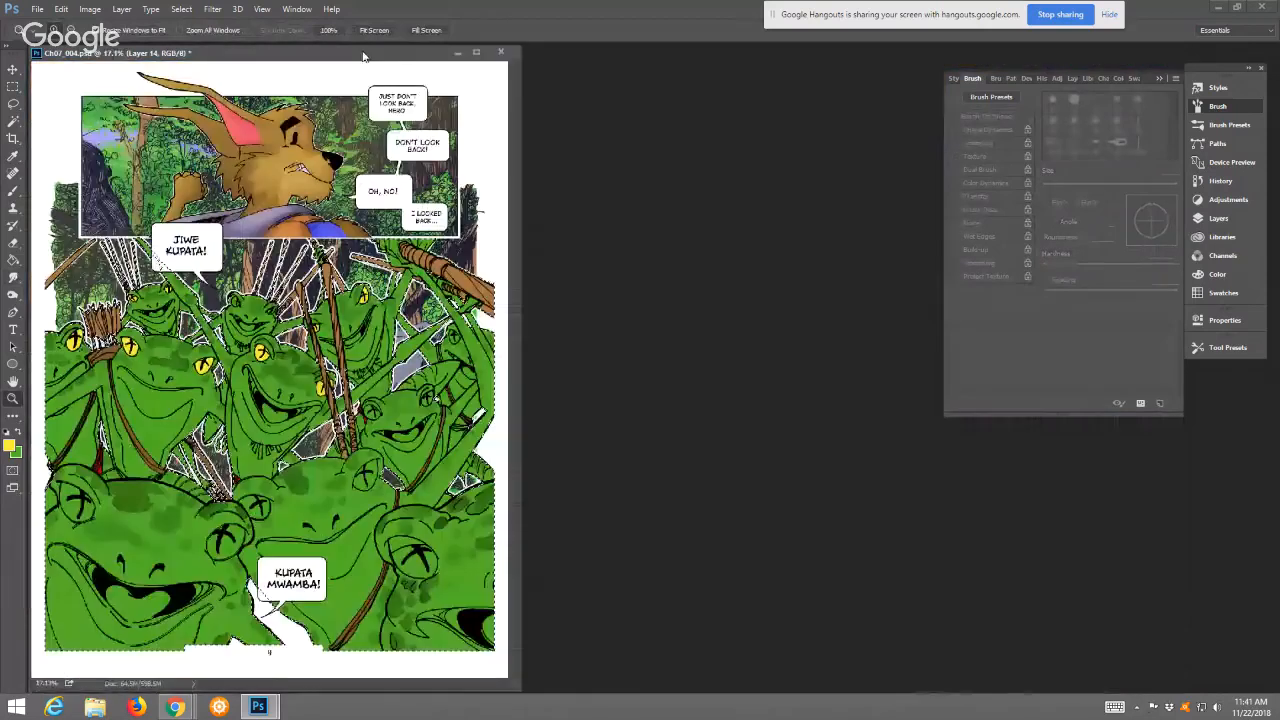
left_click_drag(363, 56, 613, 79)
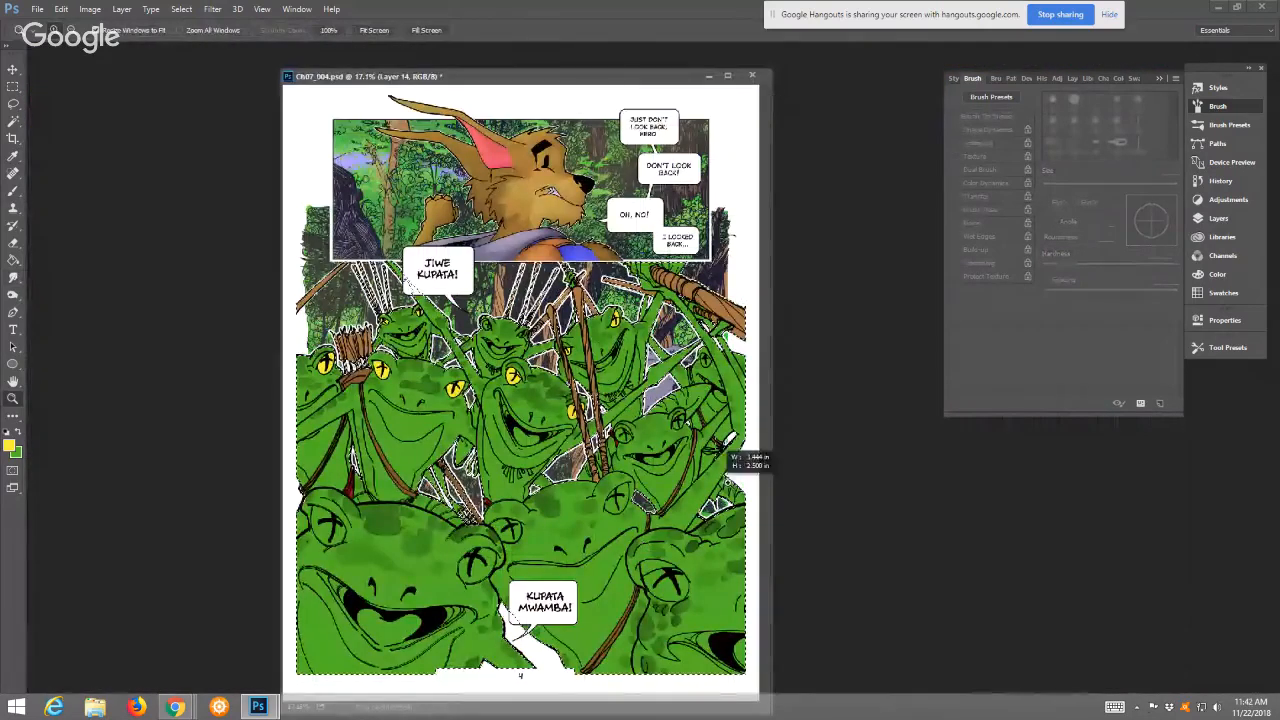
left_click_drag(645, 543, 698, 480)
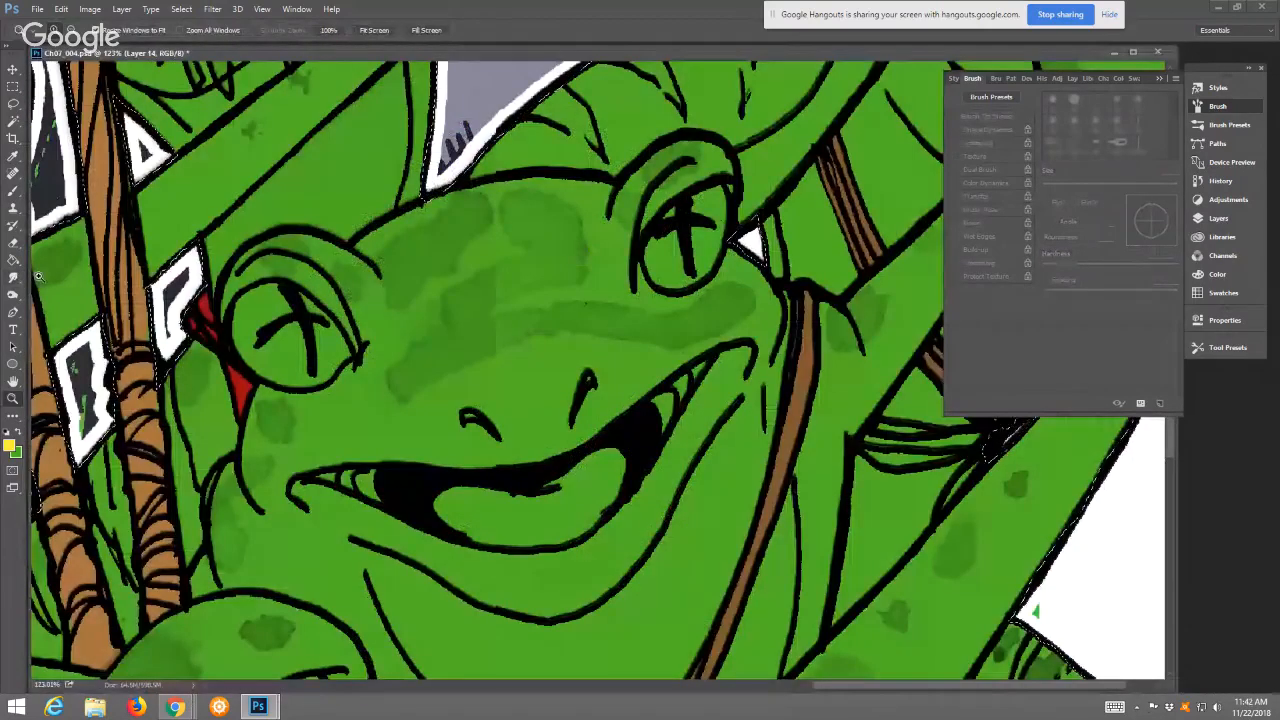
key("b")
mouse_move(270, 293)
left_mouse_down()
mouse_move(253, 300)
mouse_move(247, 346)
left_mouse_up()
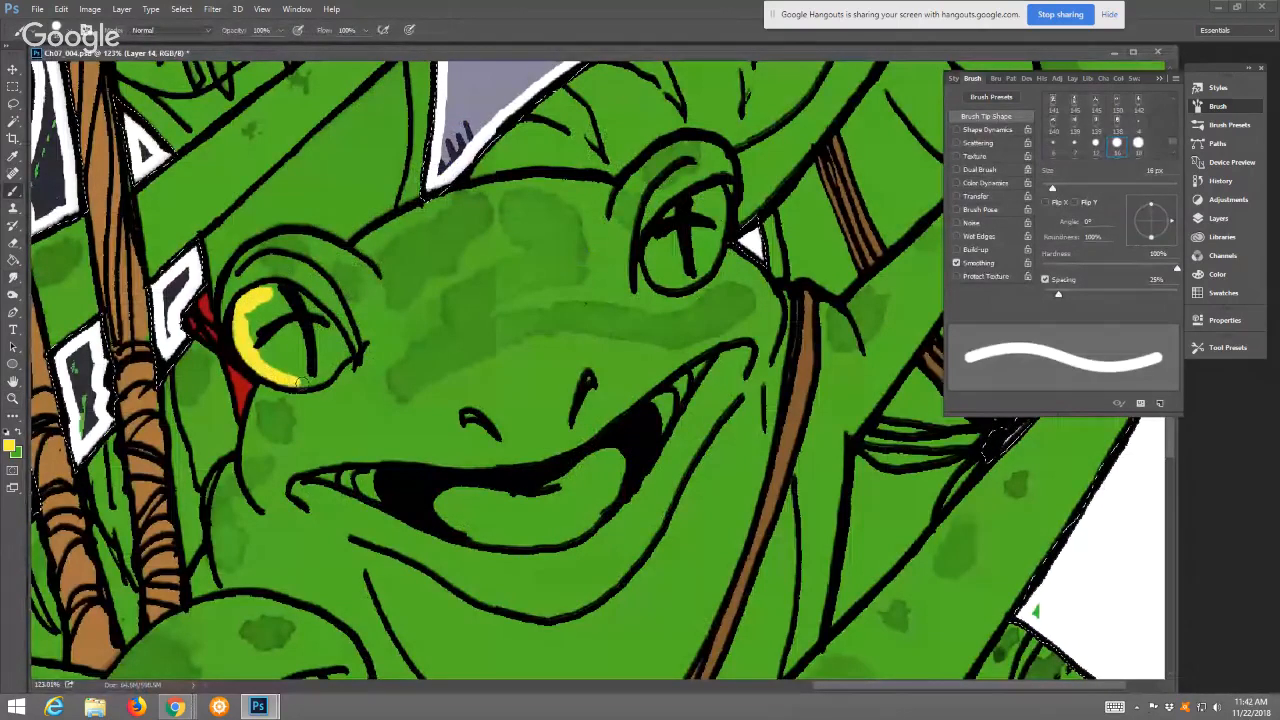
left_click_drag(322, 372, 337, 360)
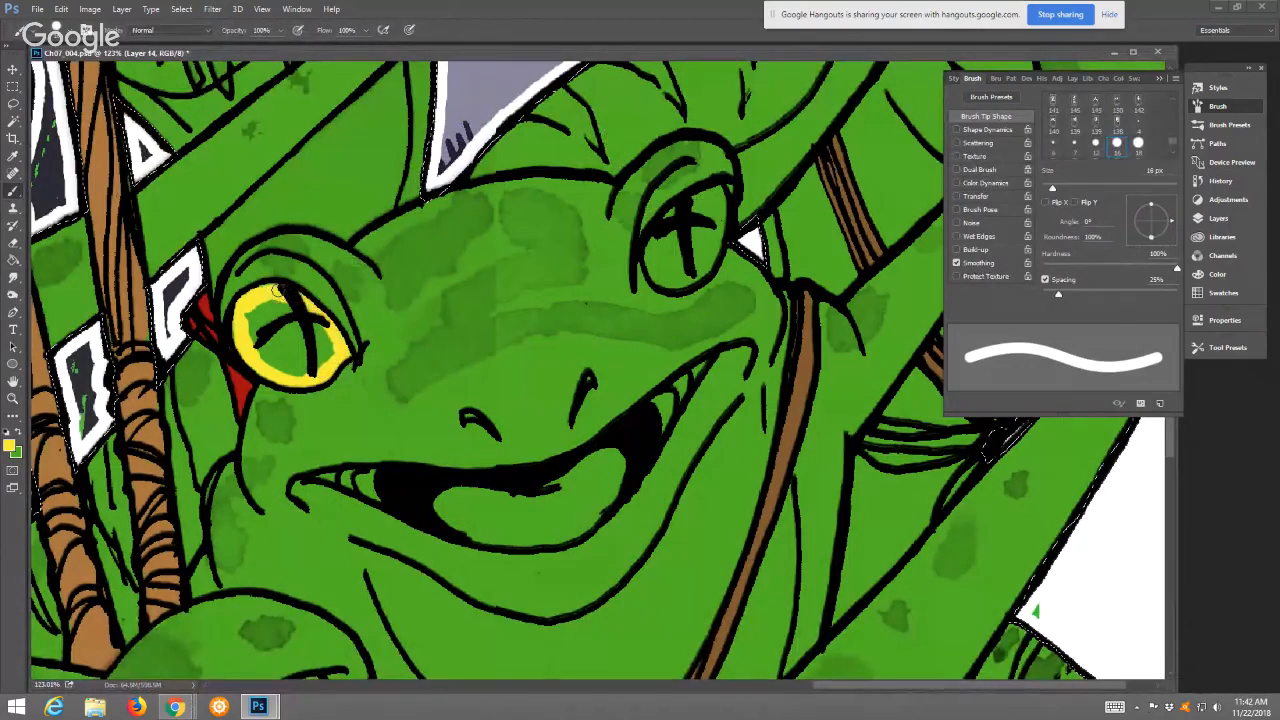
left_click_drag(283, 290, 264, 319)
mouse_move(258, 347)
left_mouse_down()
mouse_move(280, 312)
mouse_move(298, 314)
mouse_move(331, 359)
mouse_move(283, 365)
left_mouse_up()
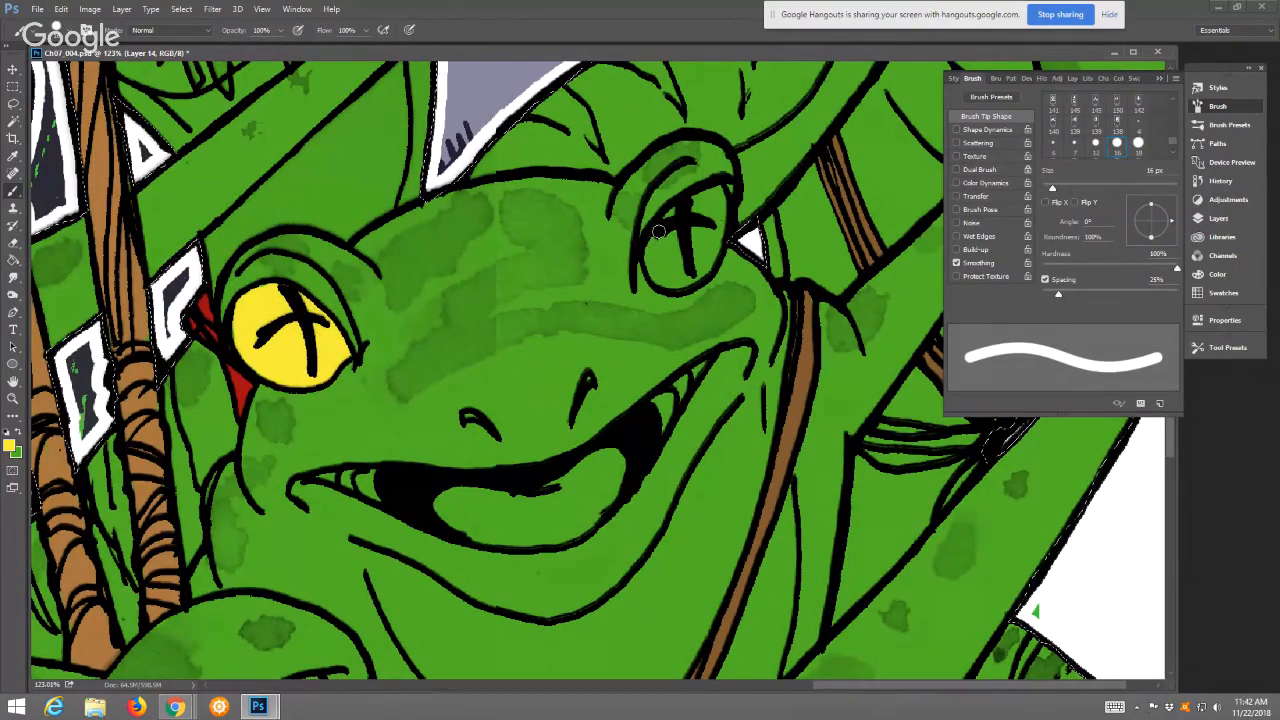
Paint the same frog's right eye yellow around the crossed black pupil, filling it up to the outline
left_click_drag(652, 238, 683, 281)
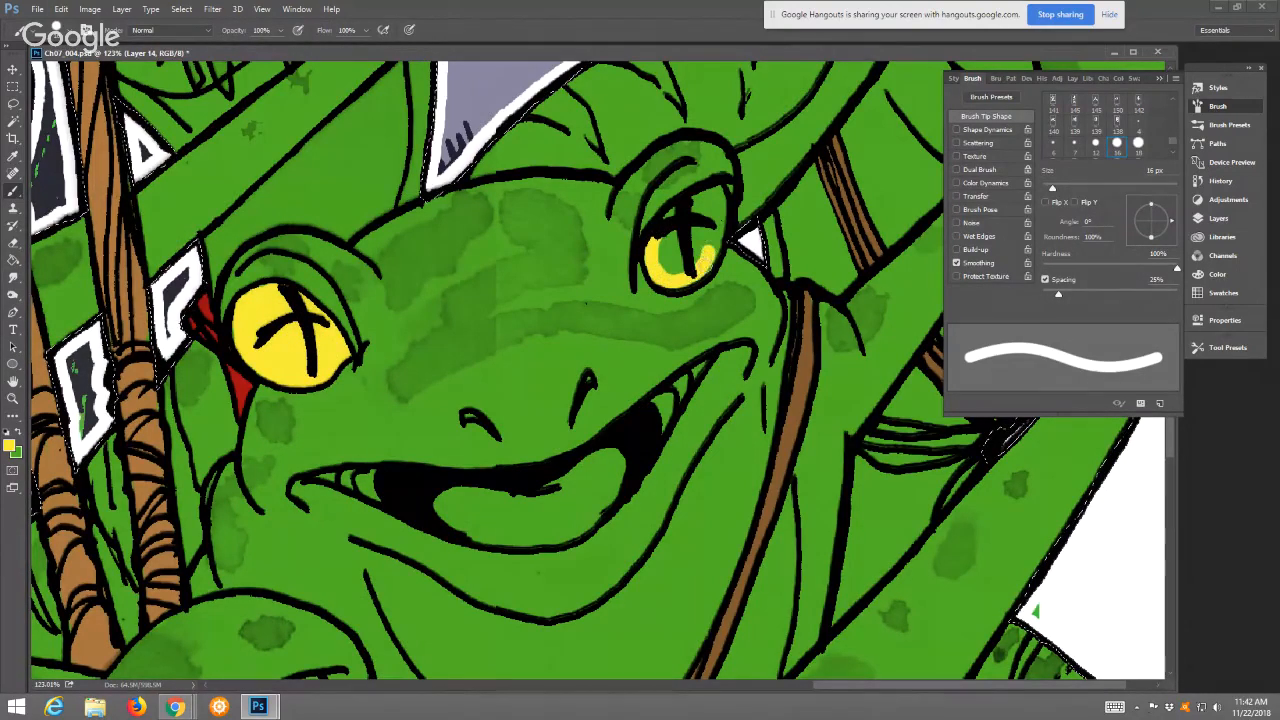
left_click_drag(715, 222, 716, 196)
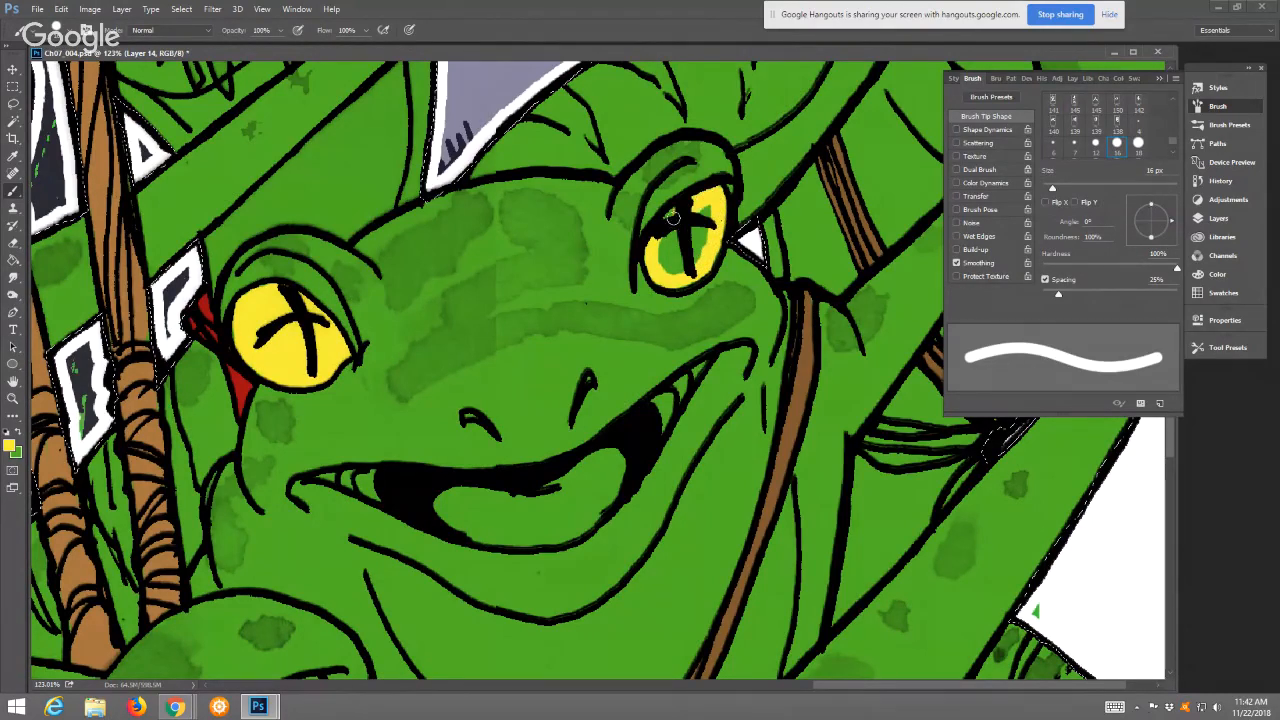
mouse_move(673, 217)
left_mouse_down()
mouse_move(665, 265)
mouse_move(691, 230)
left_mouse_up()
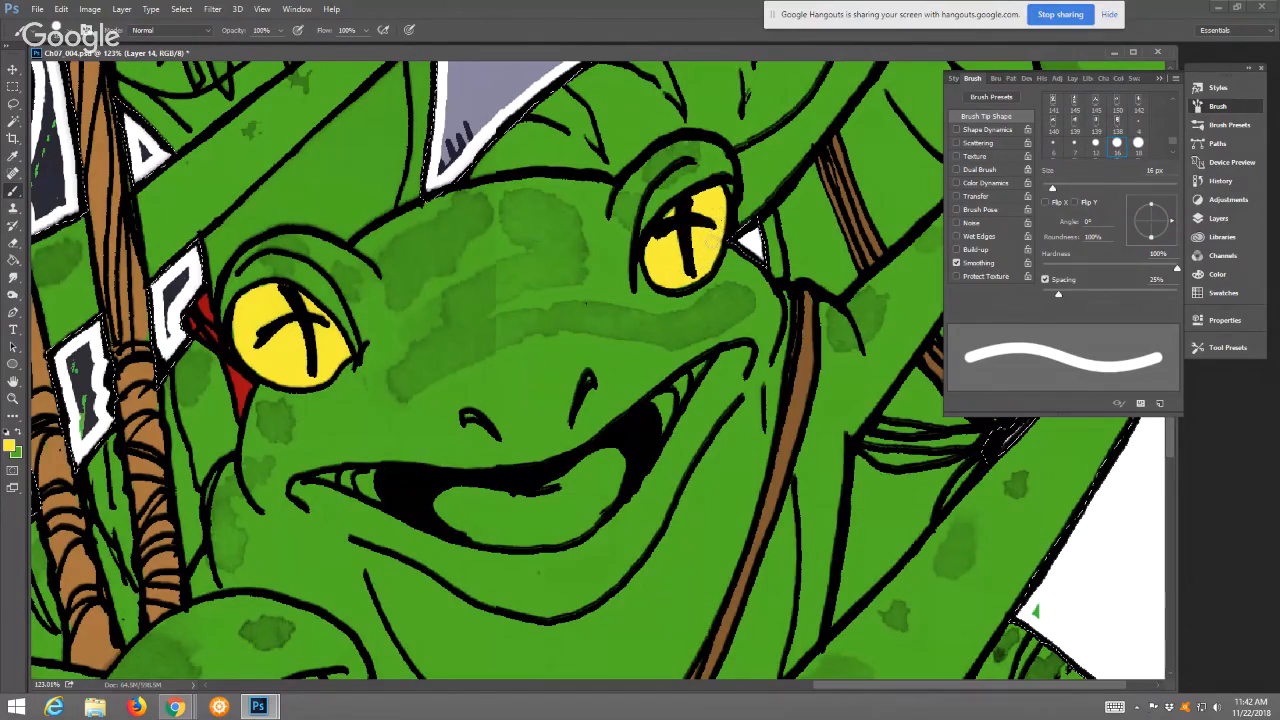
Choose a strong red foreground color and paint the gathered cloth between that frog's strap and the diagonal arm
left_click_drag(755, 464, 652, 370)
left_click(21, 435)
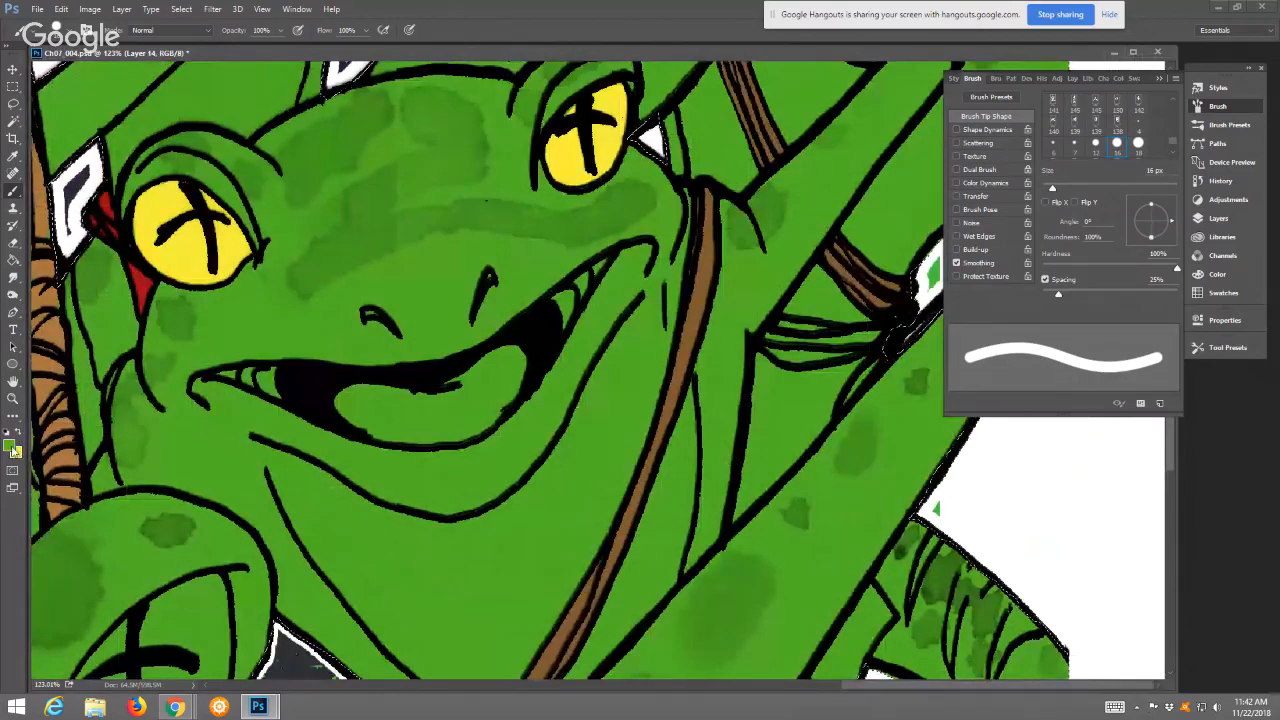
left_click(9, 444)
left_click_drag(657, 291, 652, 187)
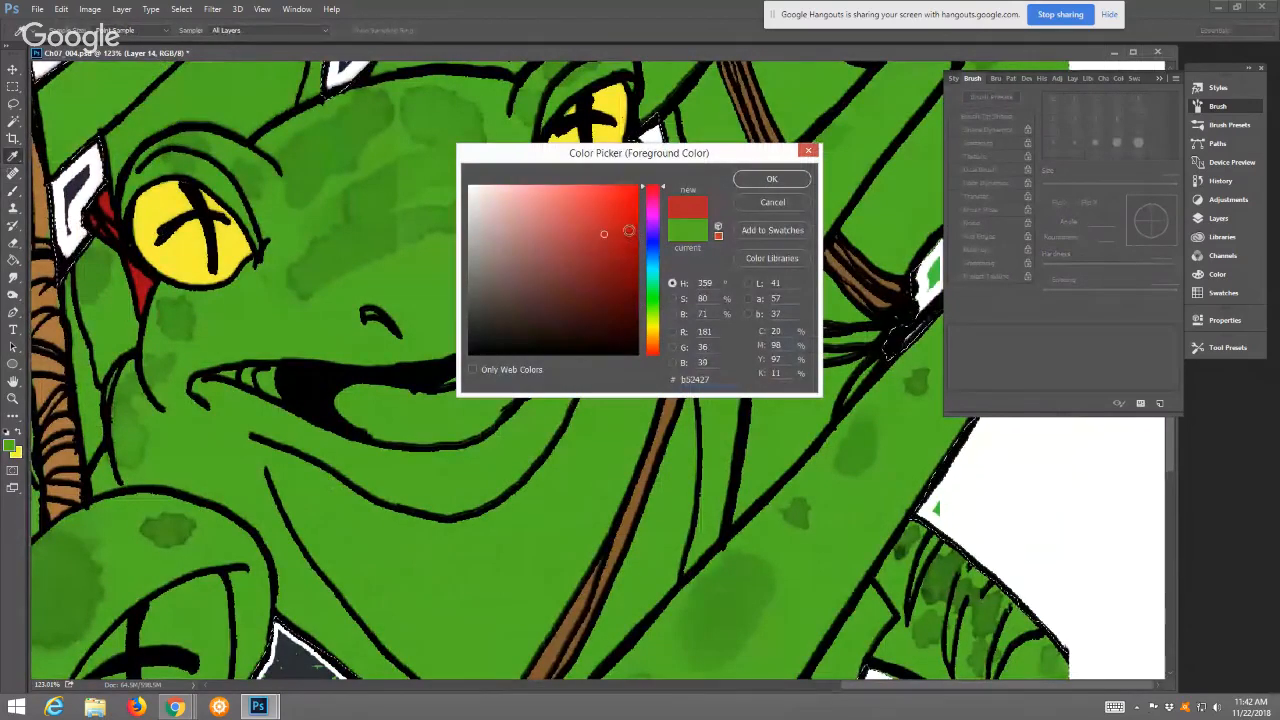
left_click(630, 231)
left_click(754, 183)
key("b")
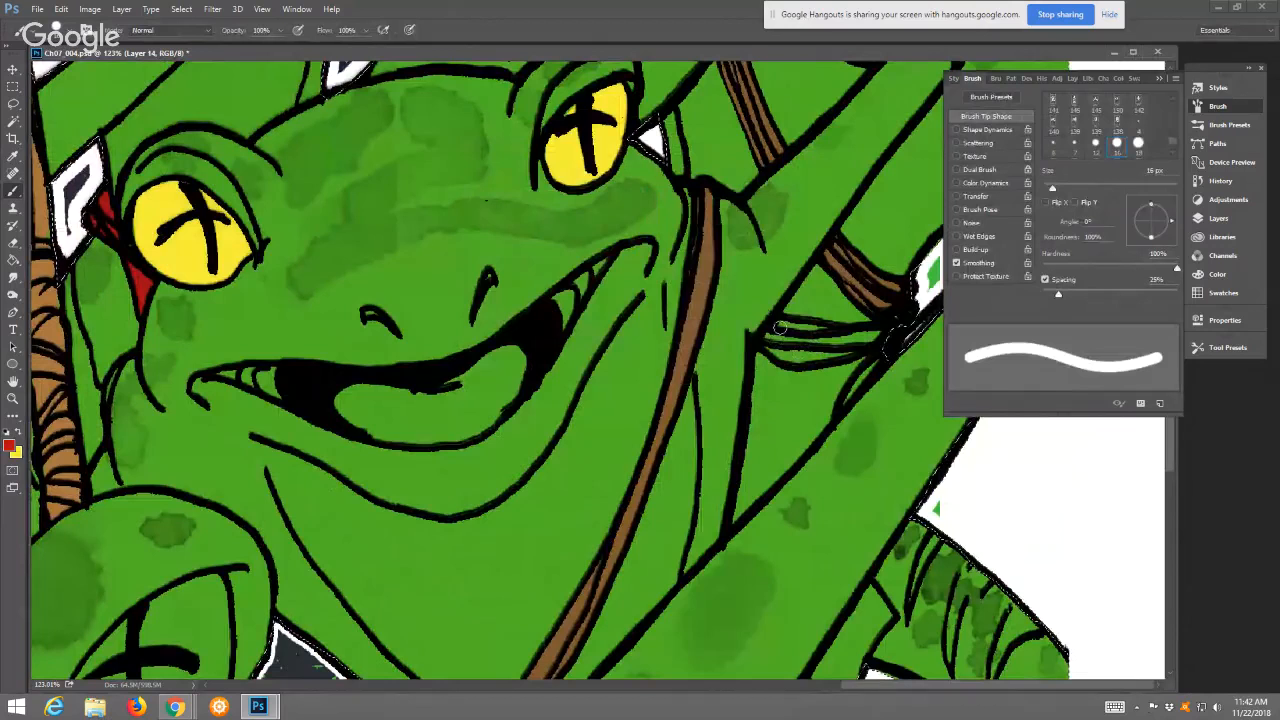
mouse_move(778, 328)
left_mouse_down()
mouse_move(763, 393)
mouse_move(789, 325)
mouse_move(877, 337)
mouse_move(834, 351)
mouse_move(800, 393)
mouse_move(852, 360)
left_mouse_up()
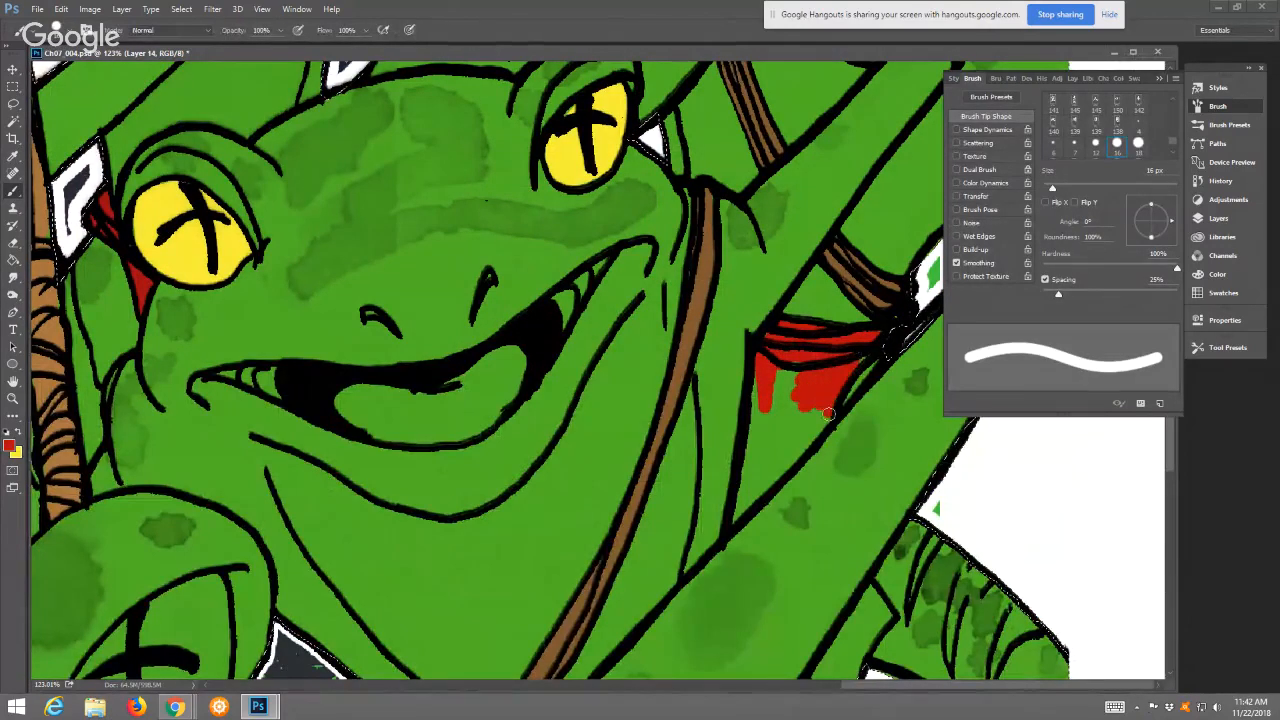
mouse_move(828, 413)
left_mouse_down()
mouse_move(810, 436)
mouse_move(826, 375)
left_mouse_up()
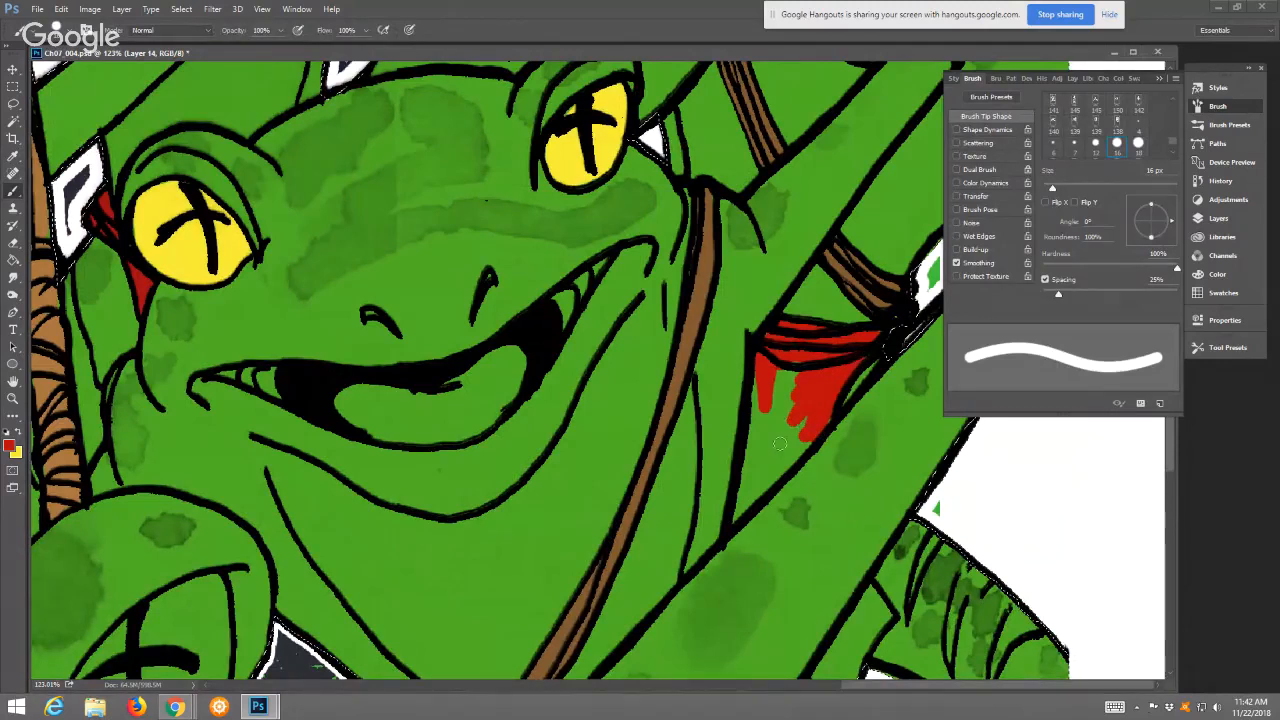
mouse_move(780, 443)
left_mouse_down()
mouse_move(796, 367)
mouse_move(782, 368)
mouse_move(759, 422)
mouse_move(756, 376)
mouse_move(739, 514)
mouse_move(773, 455)
mouse_move(746, 502)
mouse_move(803, 443)
left_mouse_up()
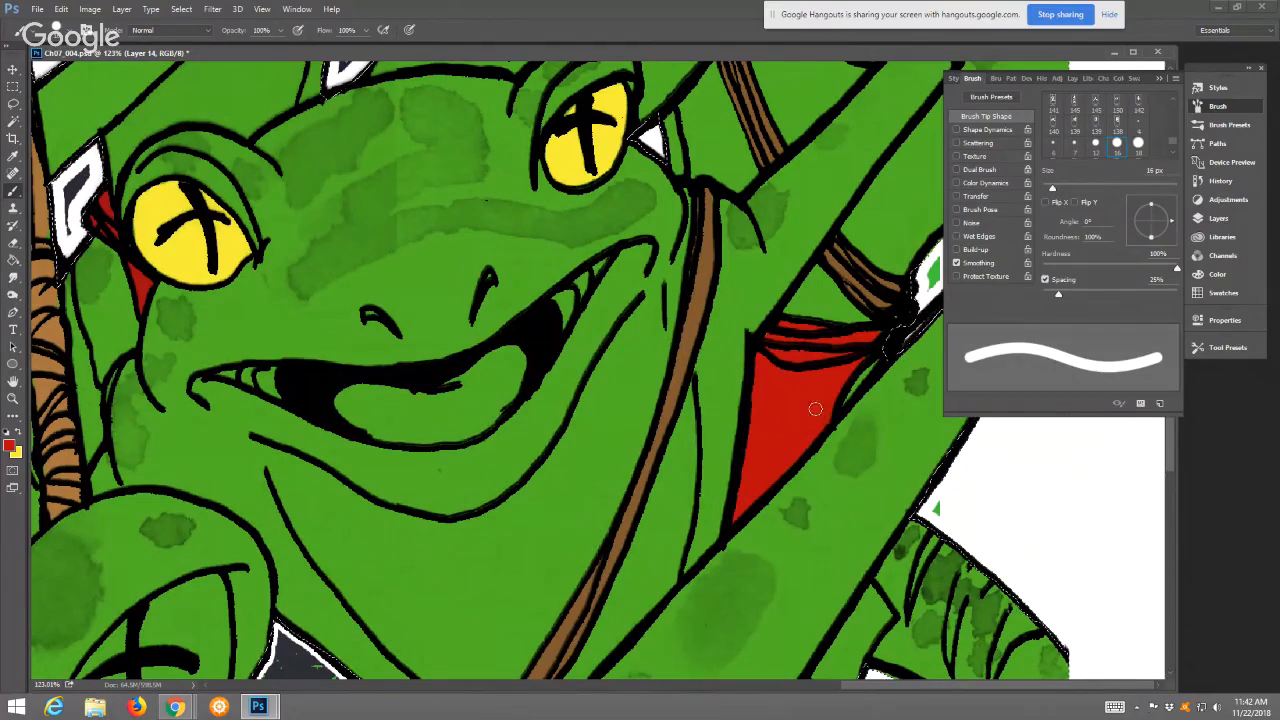
Switch back to yellow, outline the inside of the middle foreground frog's right eye, and fill it with the Paint Bucket
left_click(20, 431)
left_click_drag(320, 610, 691, 245)
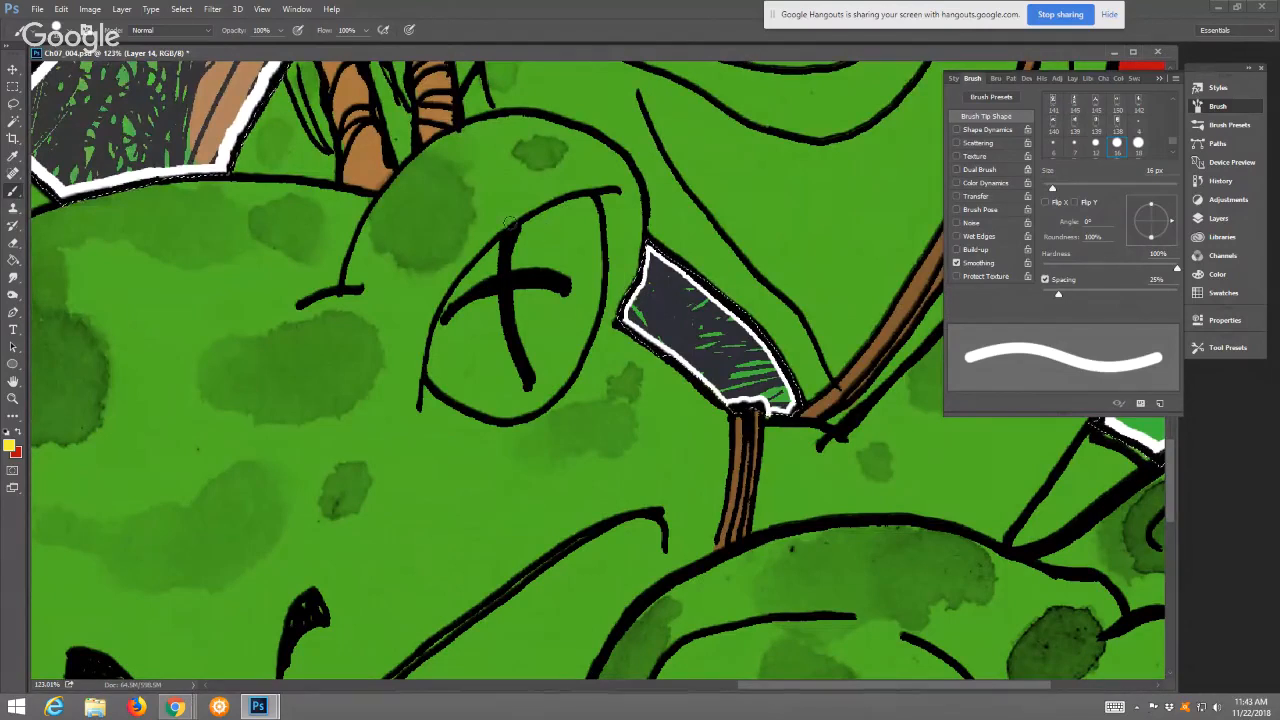
mouse_move(590, 202)
left_mouse_down()
mouse_move(502, 248)
mouse_move(443, 328)
left_mouse_up()
mouse_move(433, 374)
left_mouse_down()
mouse_move(510, 410)
mouse_move(564, 371)
mouse_move(559, 384)
mouse_move(590, 308)
mouse_move(591, 222)
left_mouse_up()
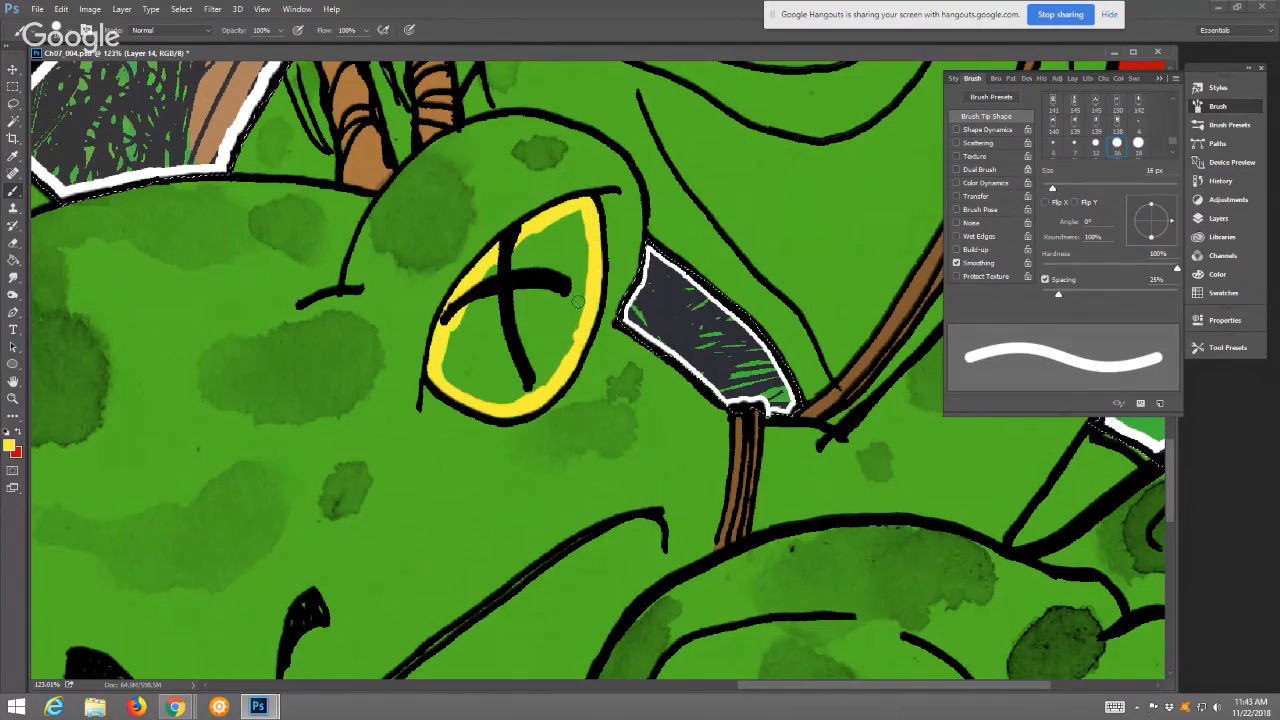
left_click(13, 259)
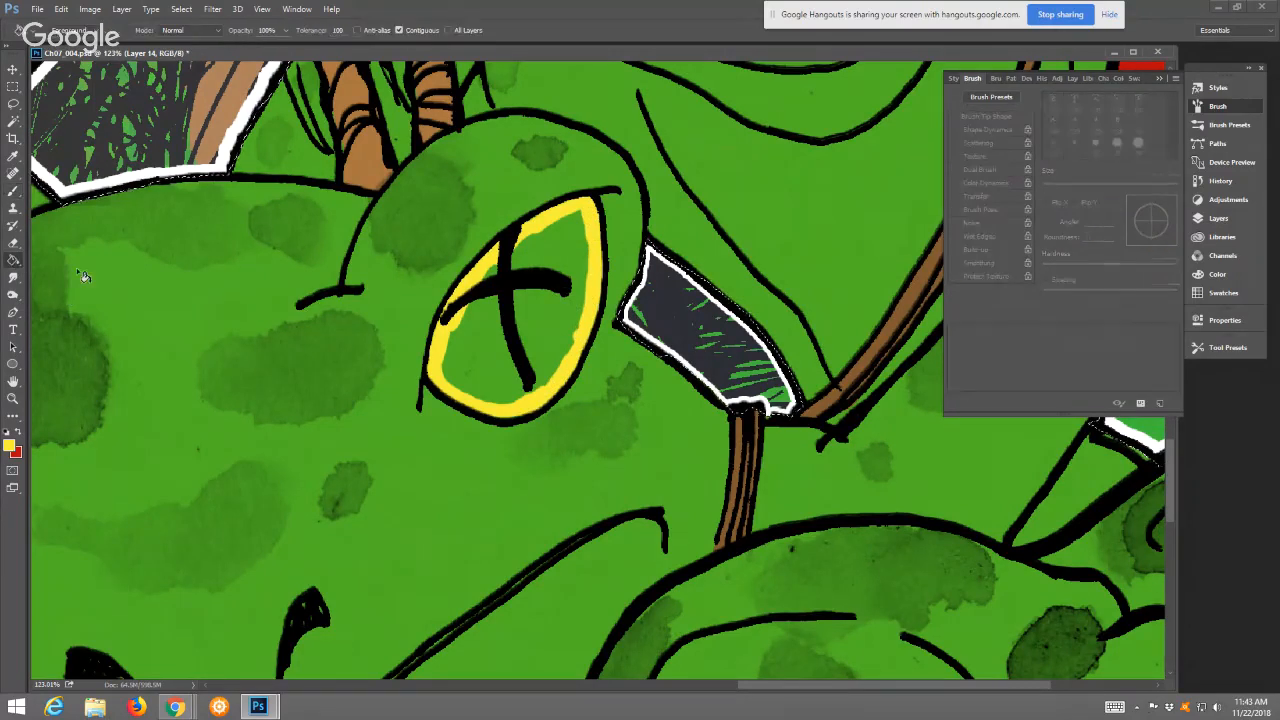
left_click(511, 356)
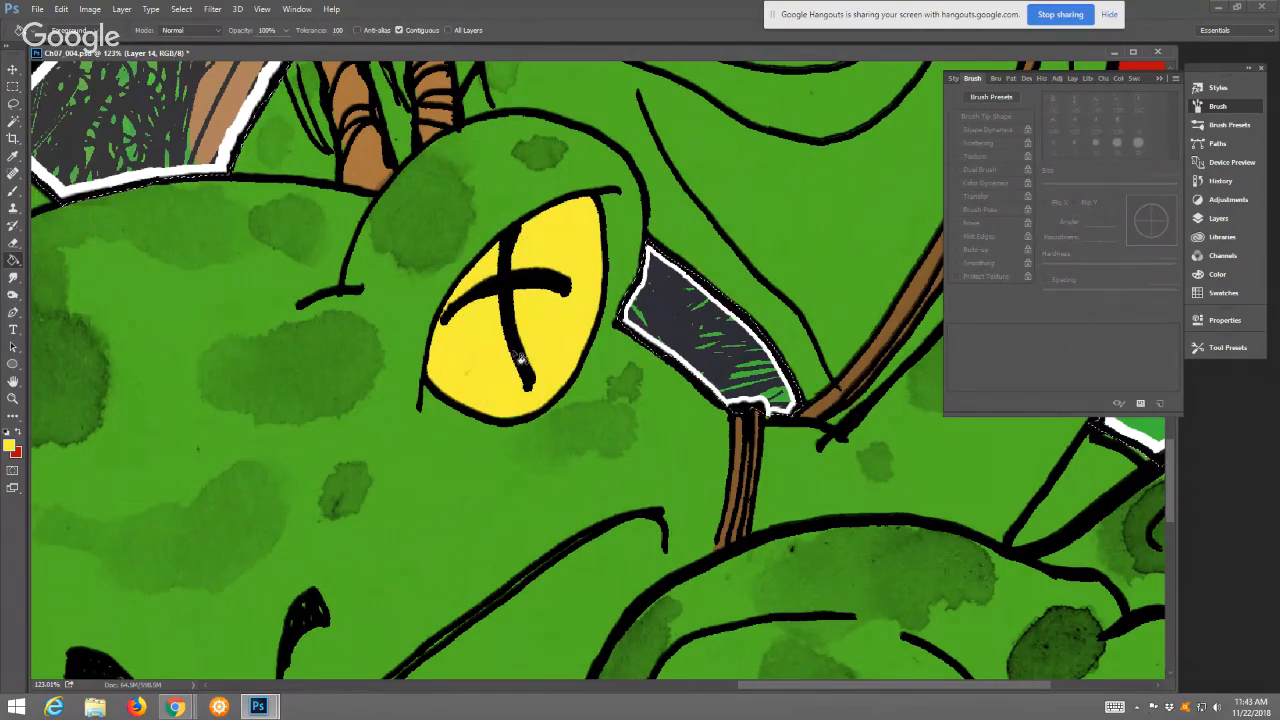
Outline the middle foreground frog's left eye in yellow with the 16 px brush and bucket-fill its interior
mouse_move(520, 358)
left_mouse_down()
mouse_move(866, 302)
mouse_move(1146, 152)
left_mouse_up()
key("b")
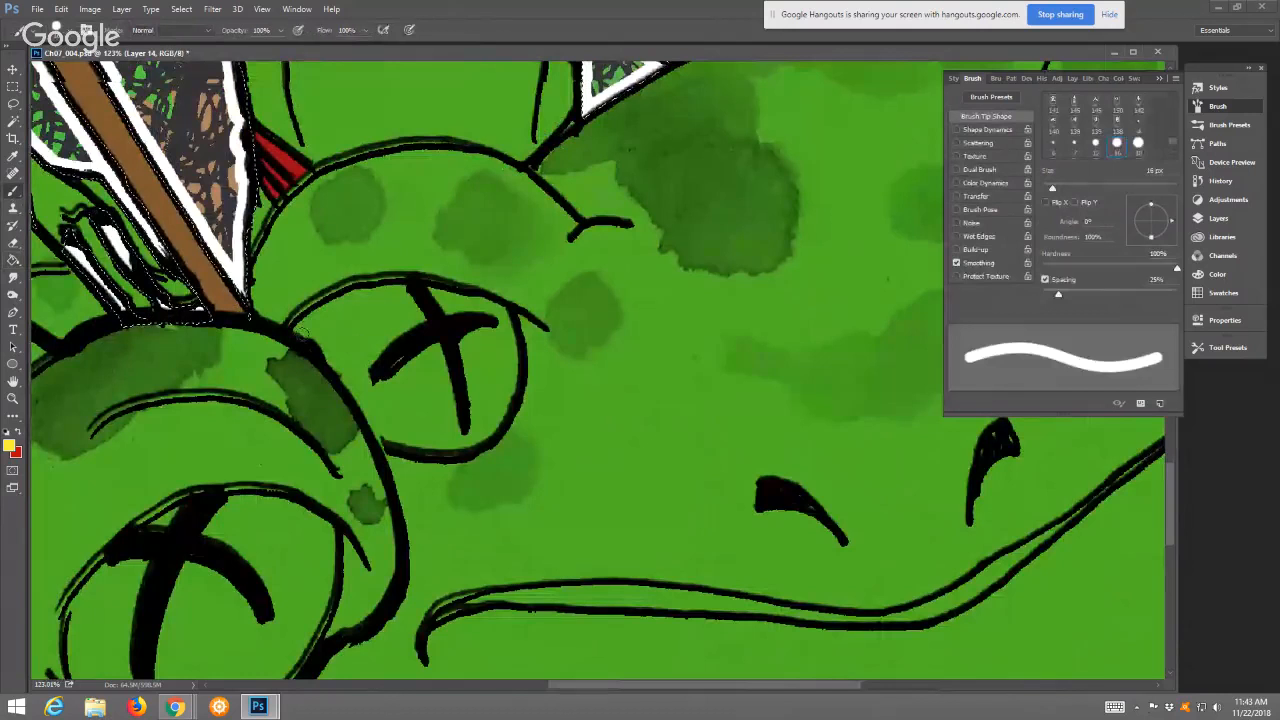
mouse_move(293, 332)
left_mouse_down()
mouse_move(373, 289)
mouse_move(443, 296)
mouse_move(507, 319)
mouse_move(510, 389)
mouse_move(499, 423)
mouse_move(465, 445)
mouse_move(421, 446)
mouse_move(382, 433)
mouse_move(306, 338)
left_mouse_up()
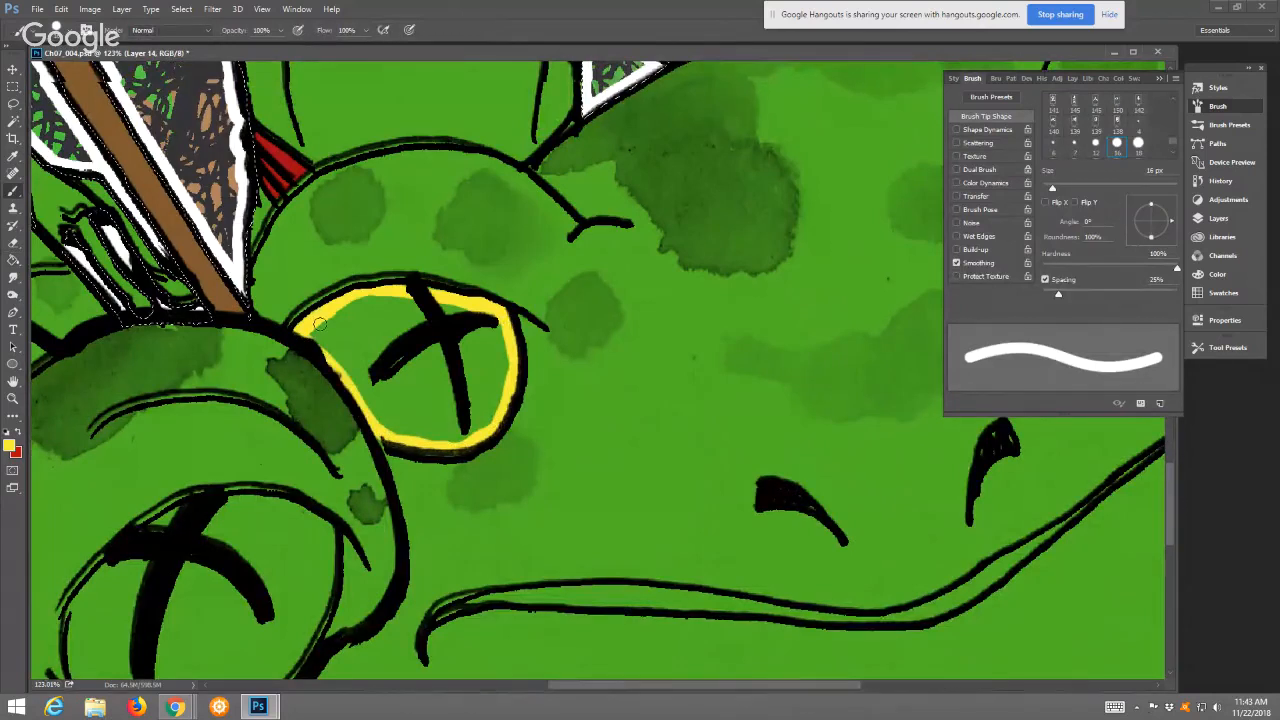
key("g")
left_click(387, 356)
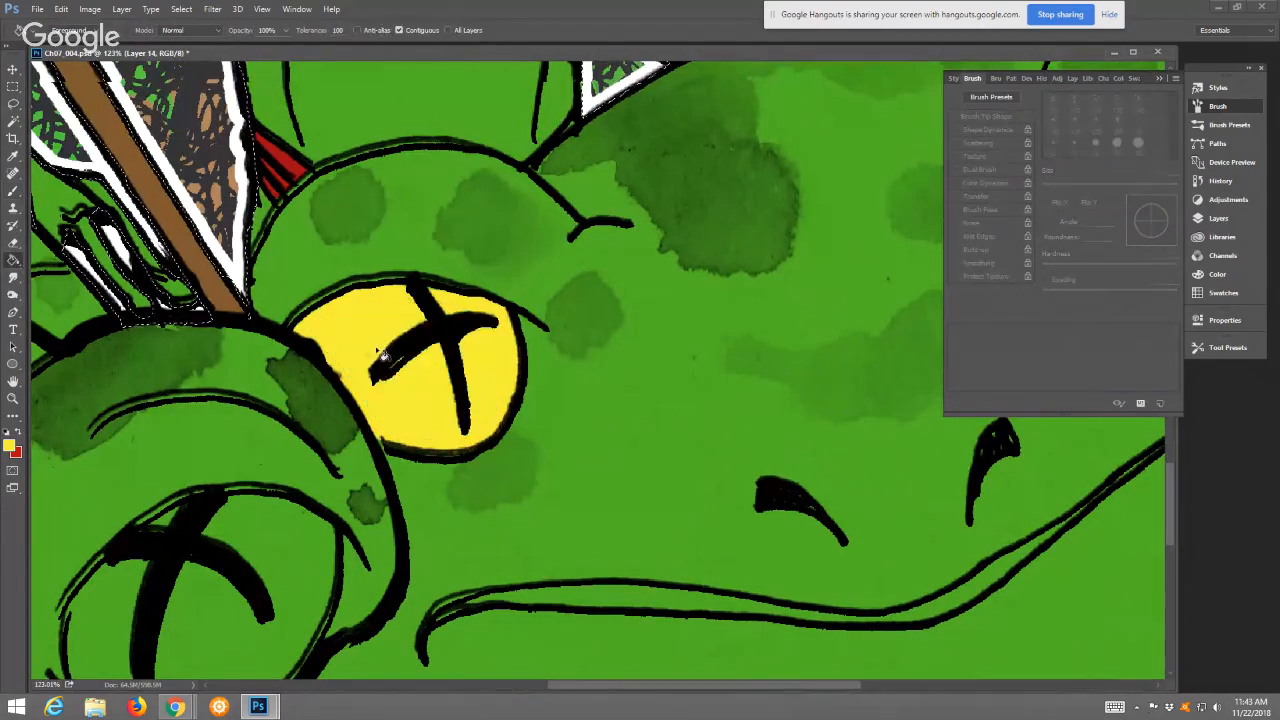
Outline the right eye of the large foreground frog left of the KUPATA MWAMBA! balloon in yellow and fill it
mouse_move(301, 514)
left_mouse_down()
mouse_move(493, 345)
mouse_move(558, 230)
left_mouse_up()
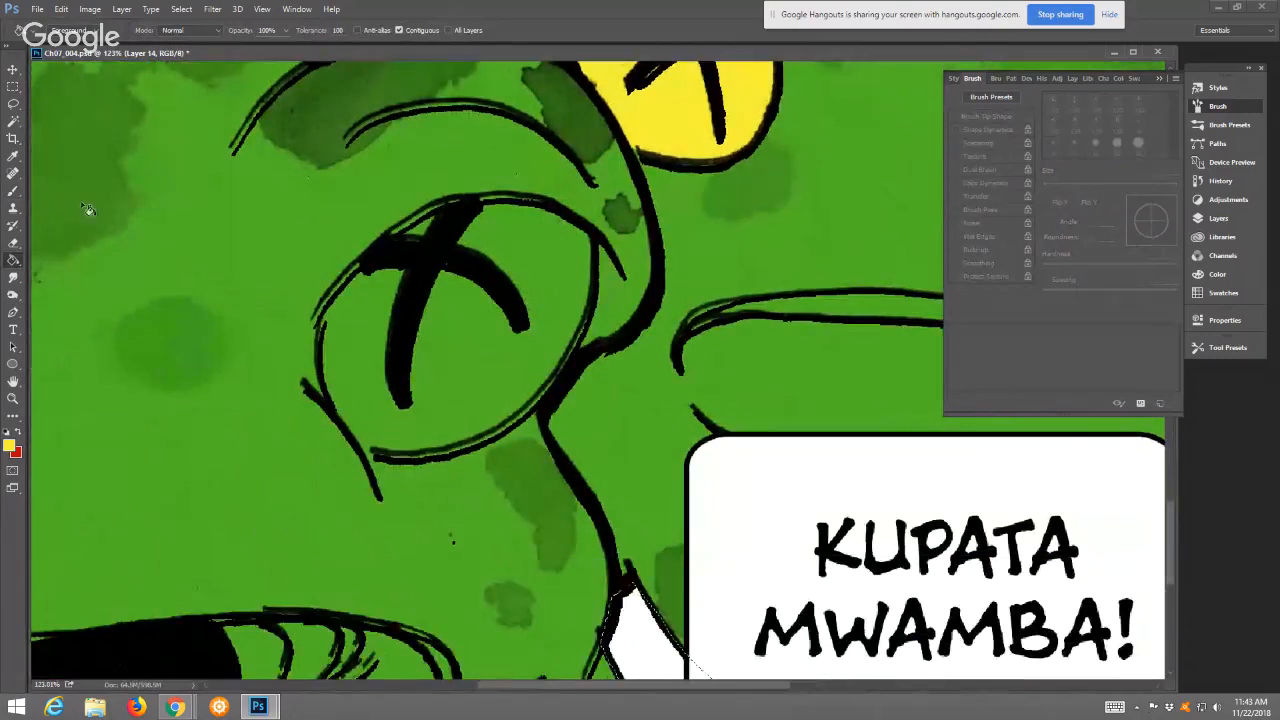
left_click(12, 190)
mouse_move(374, 272)
left_mouse_down()
mouse_move(324, 330)
mouse_move(338, 397)
mouse_move(366, 440)
mouse_move(390, 447)
mouse_move(452, 441)
mouse_move(526, 393)
mouse_move(566, 338)
mouse_move(587, 260)
mouse_move(570, 230)
mouse_move(505, 207)
mouse_move(466, 209)
mouse_move(391, 258)
left_mouse_up()
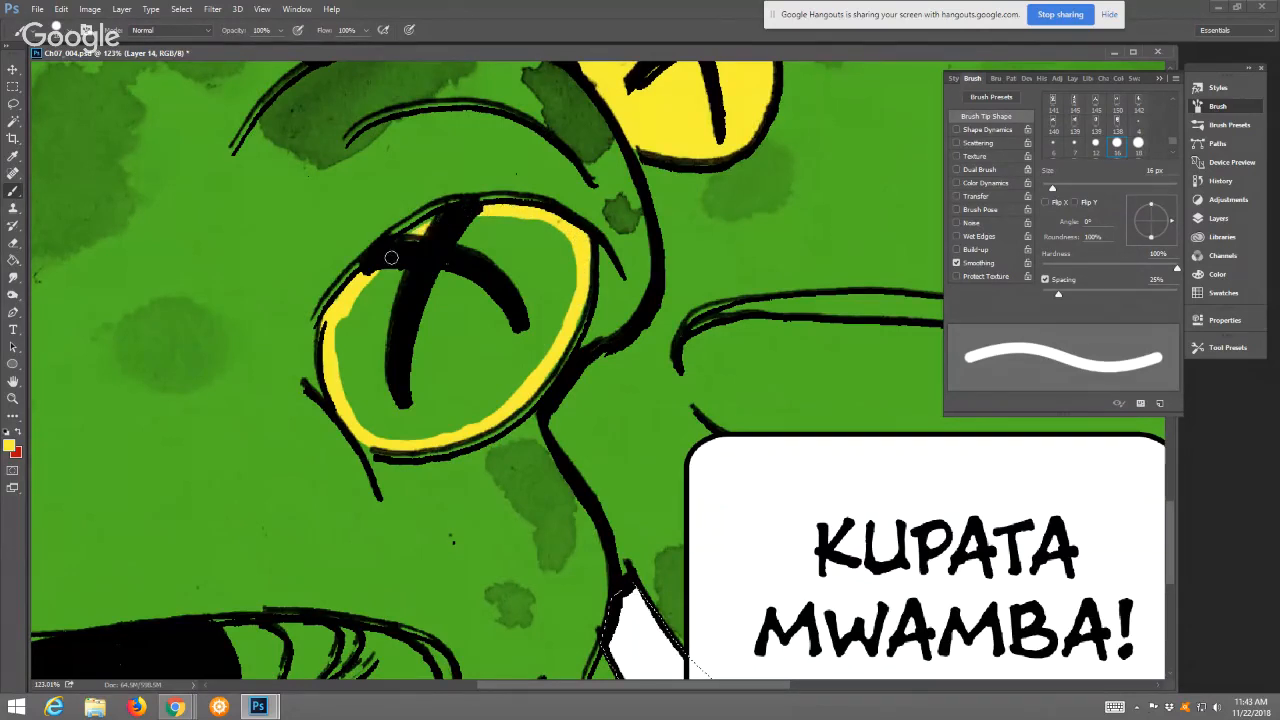
left_click(14, 260)
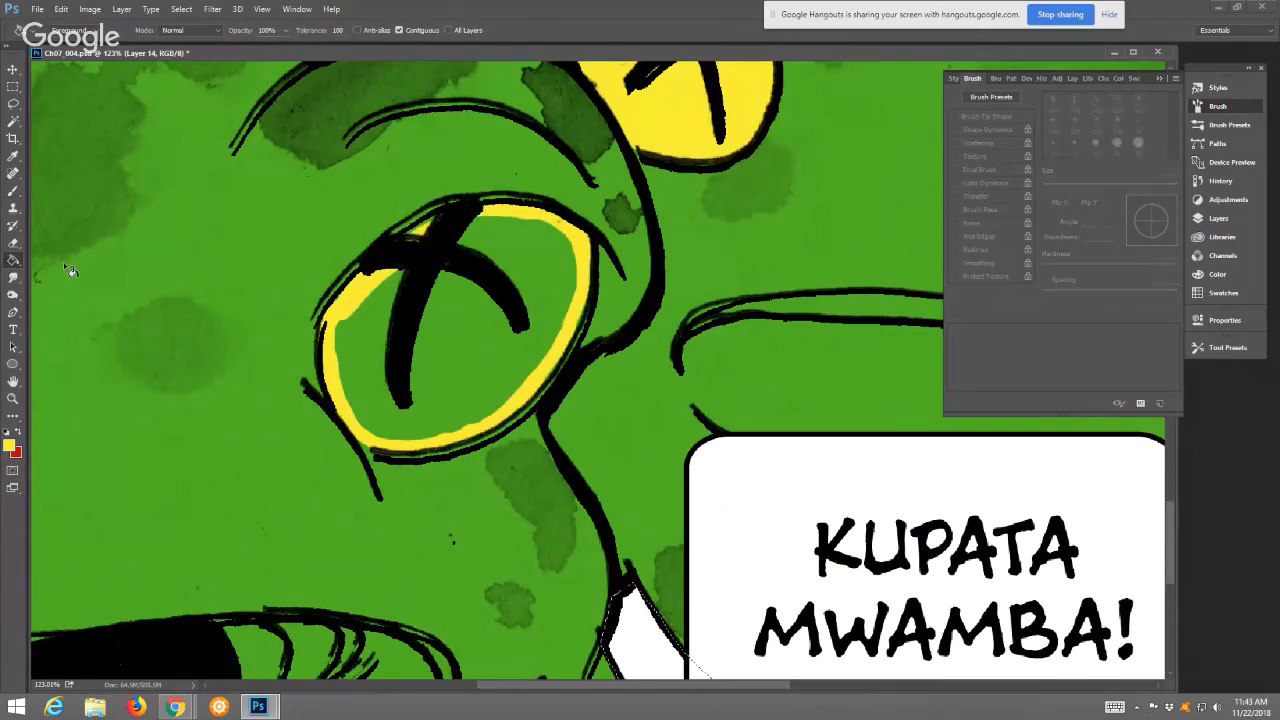
left_click(441, 333)
Outline the left eye of the rightmost foreground frog in yellow below the eyelid and fill it with the Paint Bucket
mouse_move(434, 369)
left_mouse_down()
mouse_move(458, 270)
mouse_move(561, 185)
left_mouse_up()
key("z")
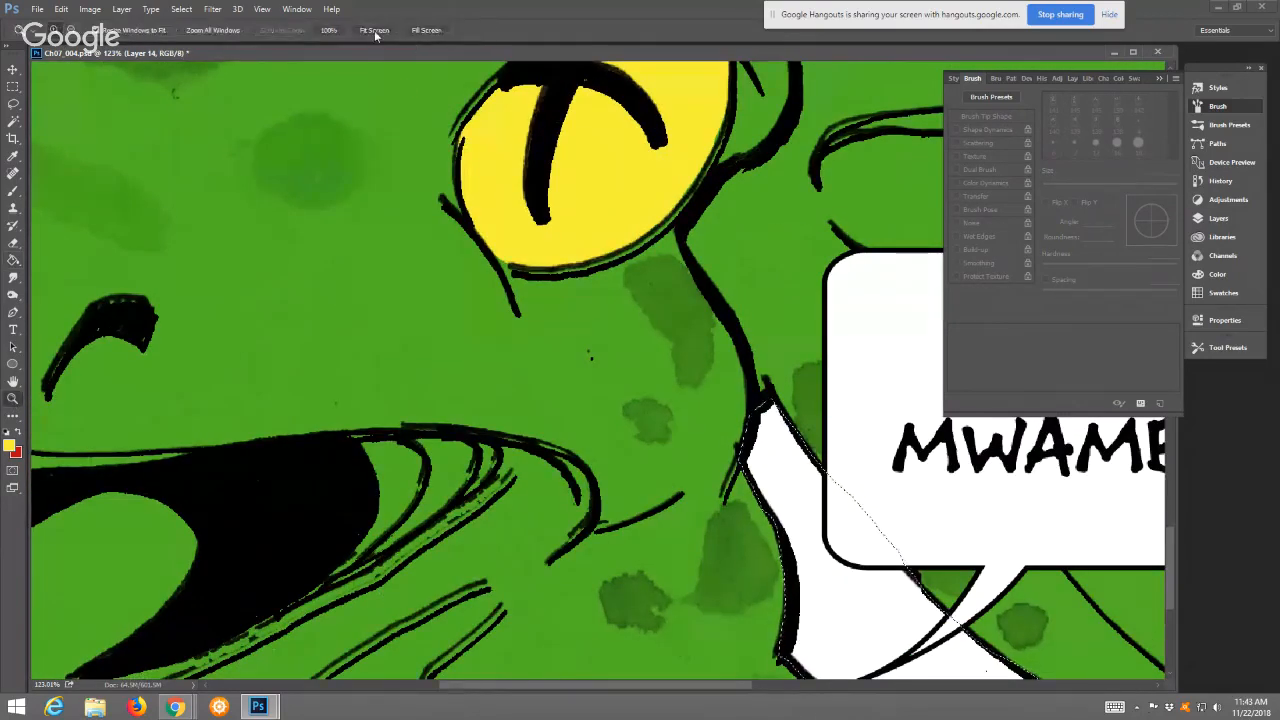
left_click(374, 30)
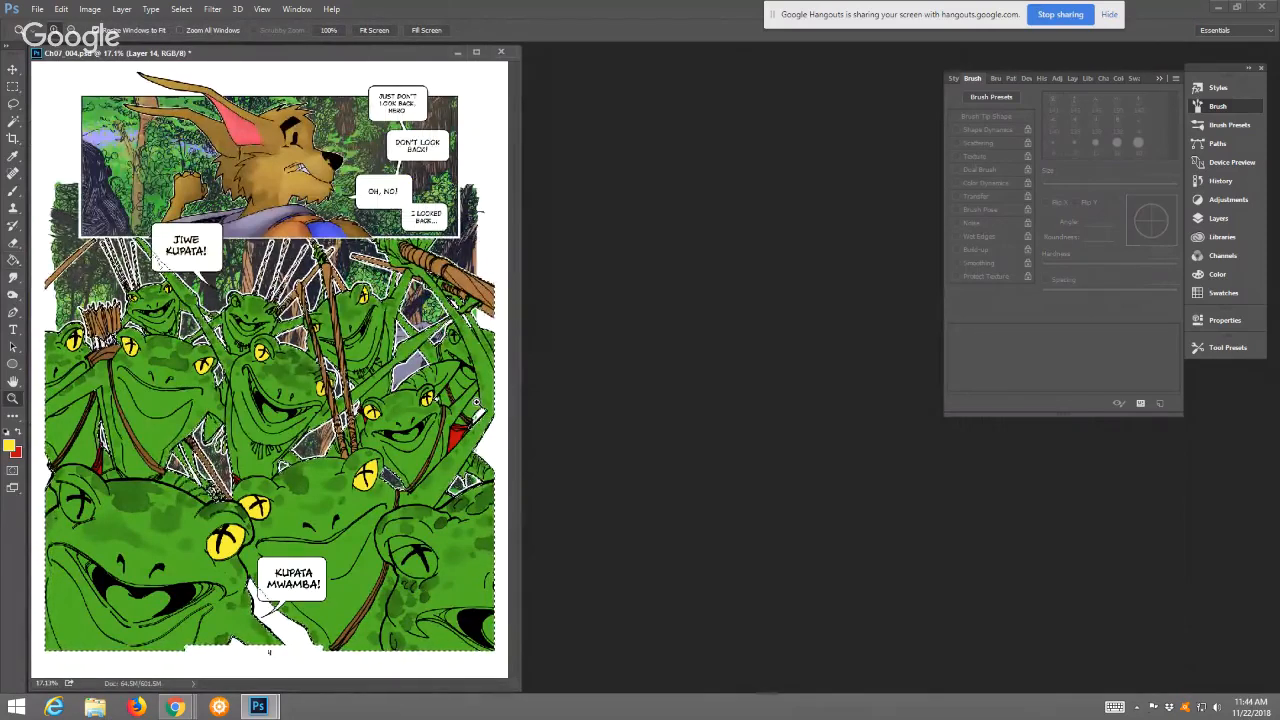
left_click_drag(345, 508, 492, 603)
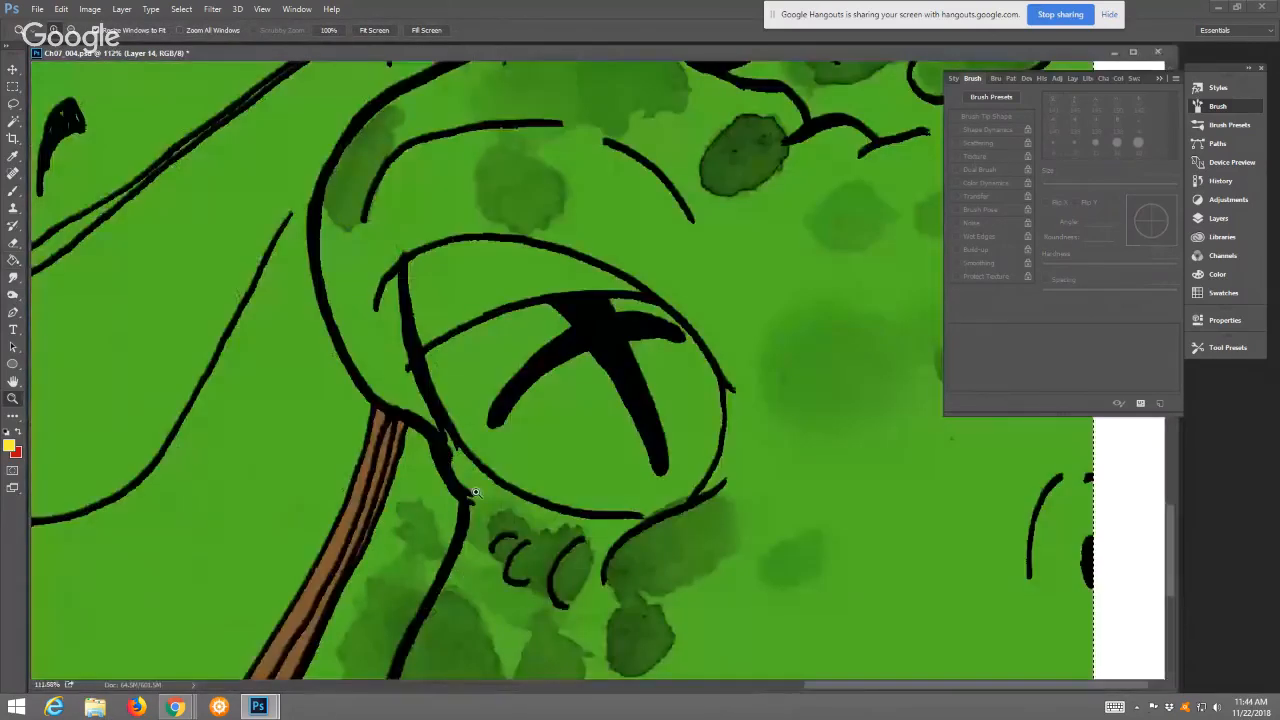
left_click(12, 190)
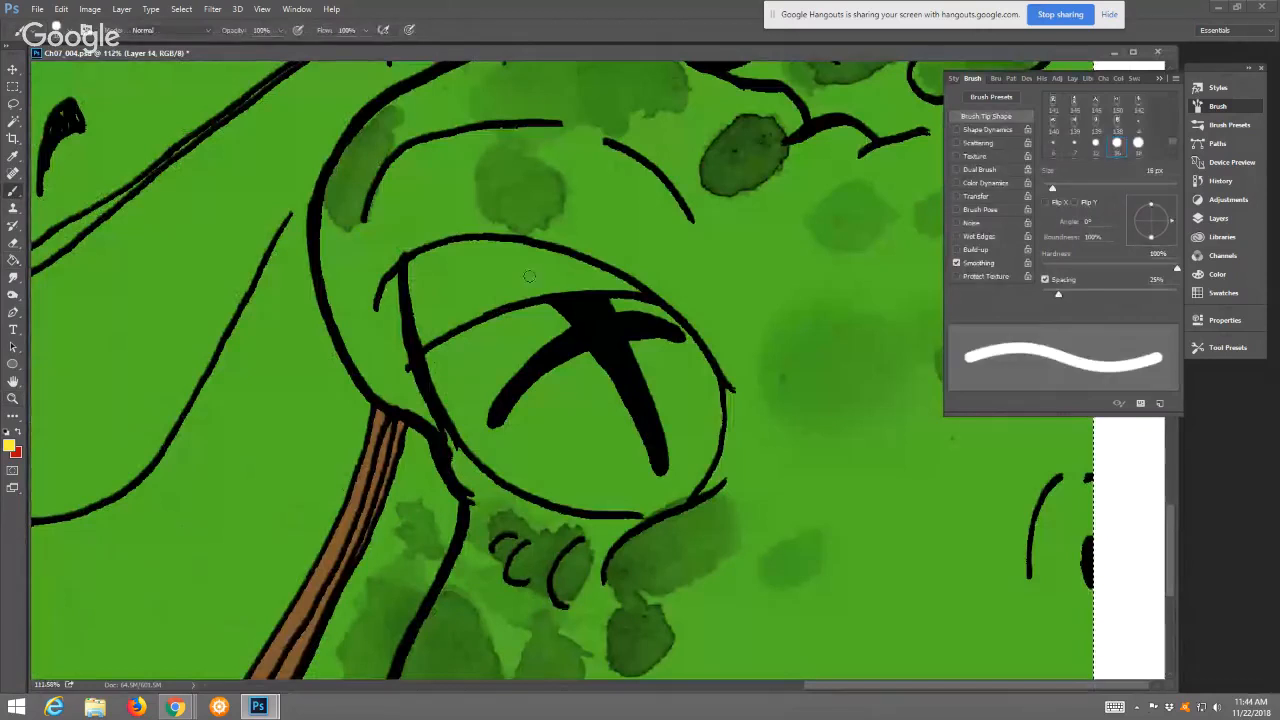
mouse_move(554, 312)
left_mouse_down()
mouse_move(478, 328)
mouse_move(429, 359)
mouse_move(472, 440)
mouse_move(453, 415)
mouse_move(492, 465)
mouse_move(556, 493)
mouse_move(540, 488)
mouse_move(522, 480)
mouse_move(580, 503)
mouse_move(664, 502)
mouse_move(713, 444)
mouse_move(706, 369)
mouse_move(655, 314)
mouse_move(574, 312)
left_mouse_up()
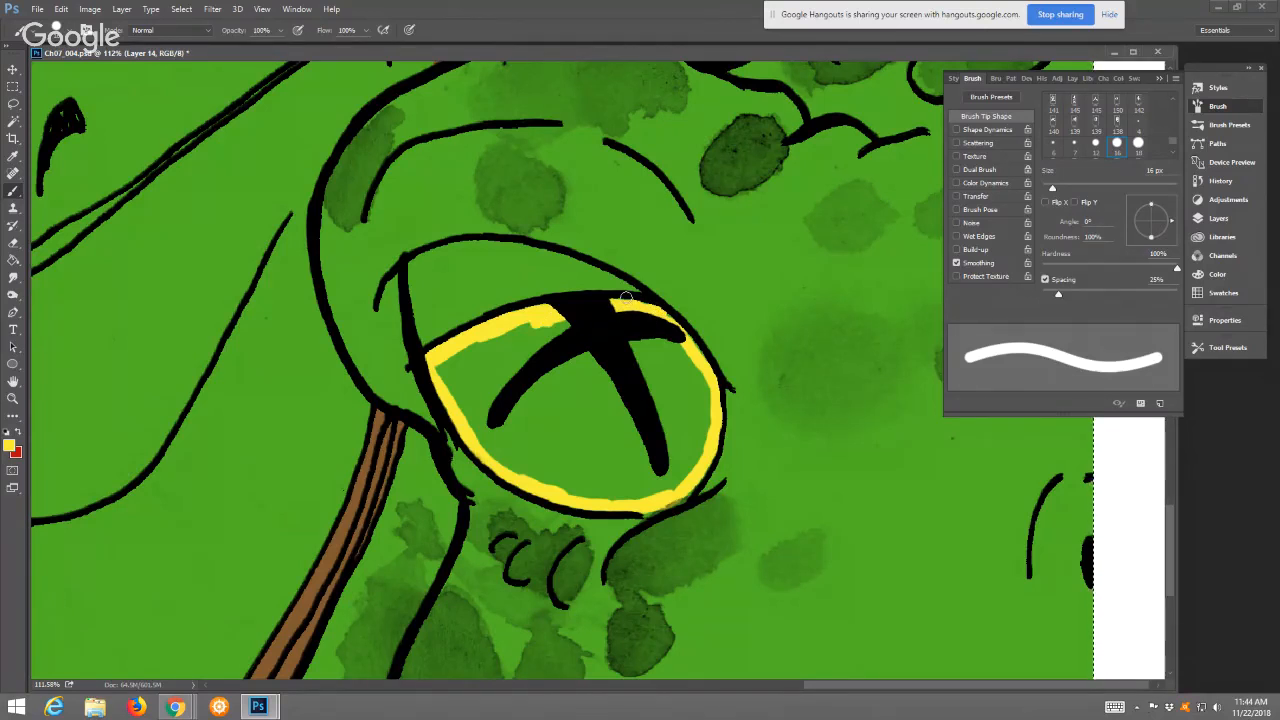
left_click(13, 259)
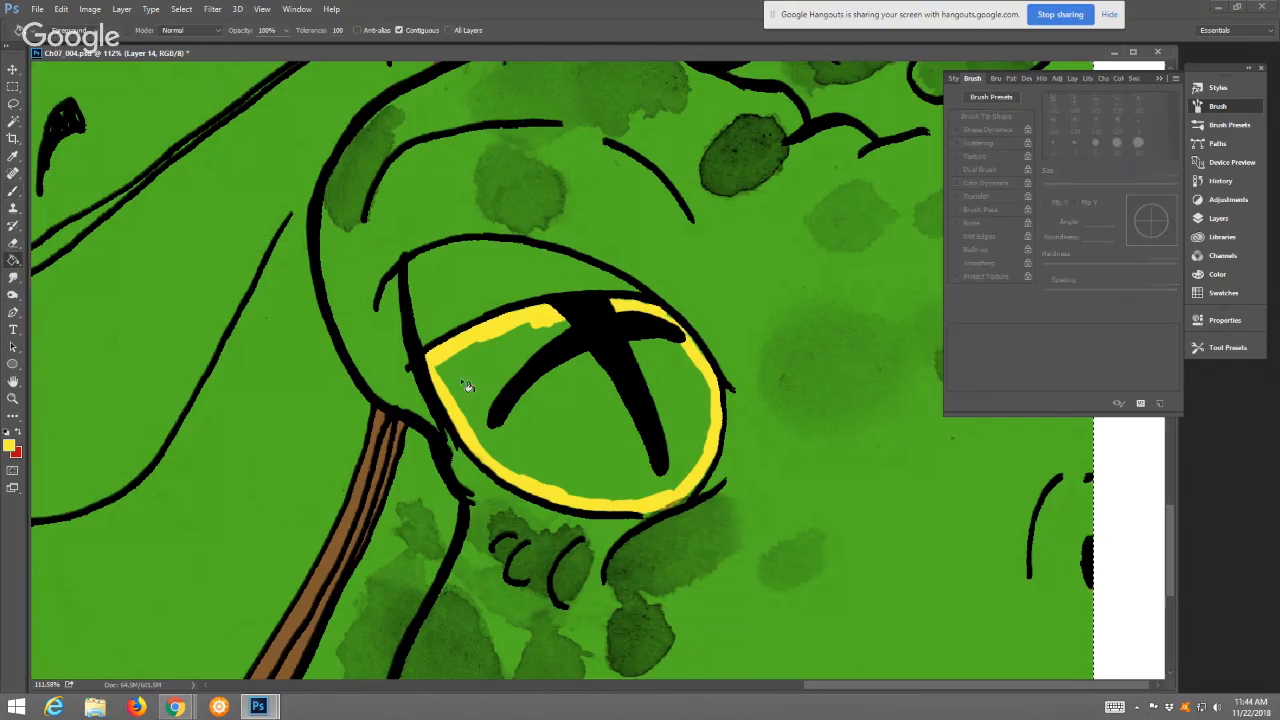
left_click(593, 440)
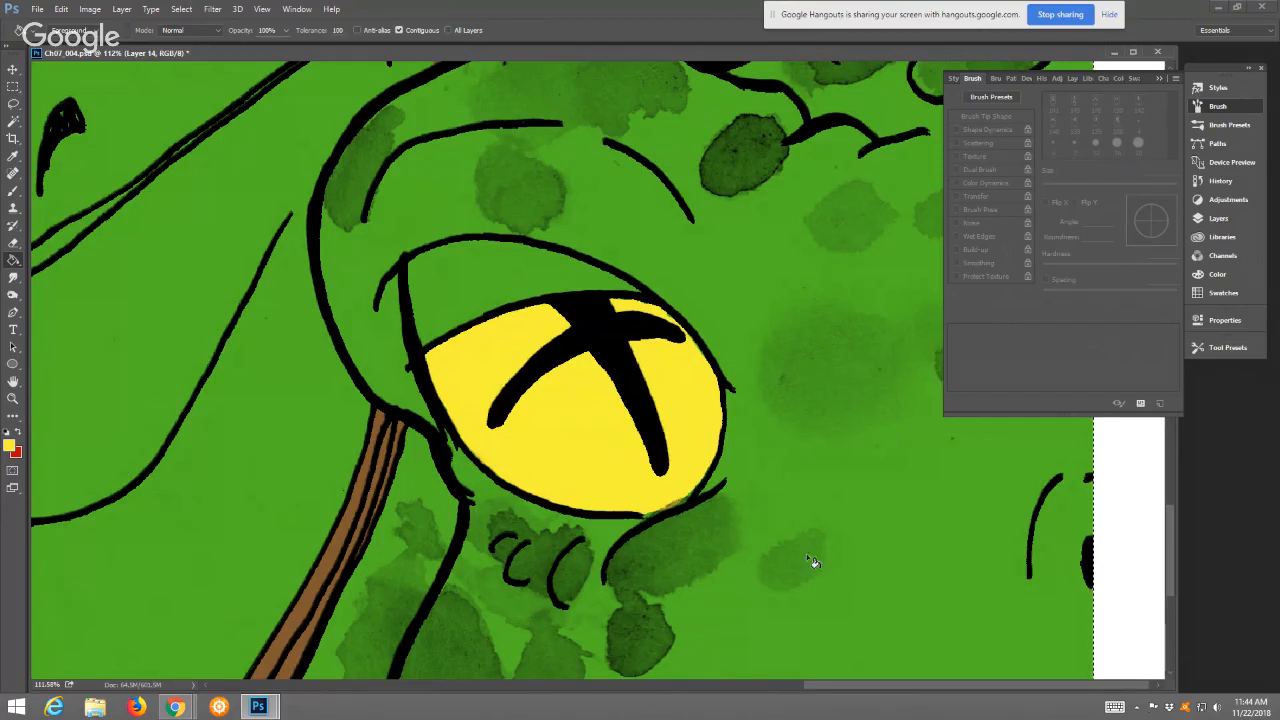
left_click_drag(799, 536, 954, 511)
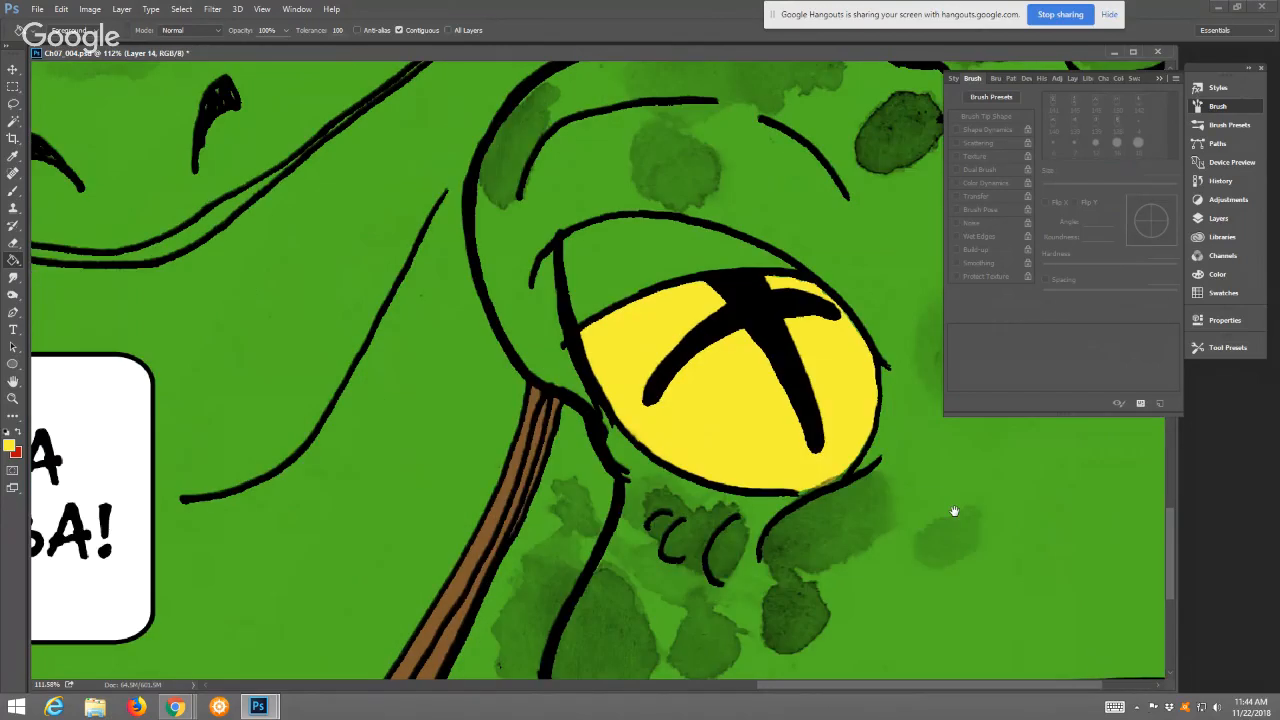
Outline the left eye of the large foreground frog left of the KUPATA MWAMBA! balloon in yellow and bucket-fill its interior
mouse_move(325, 411)
left_mouse_down()
mouse_move(1018, 496)
mouse_move(1150, 594)
mouse_move(680, 451)
left_mouse_up()
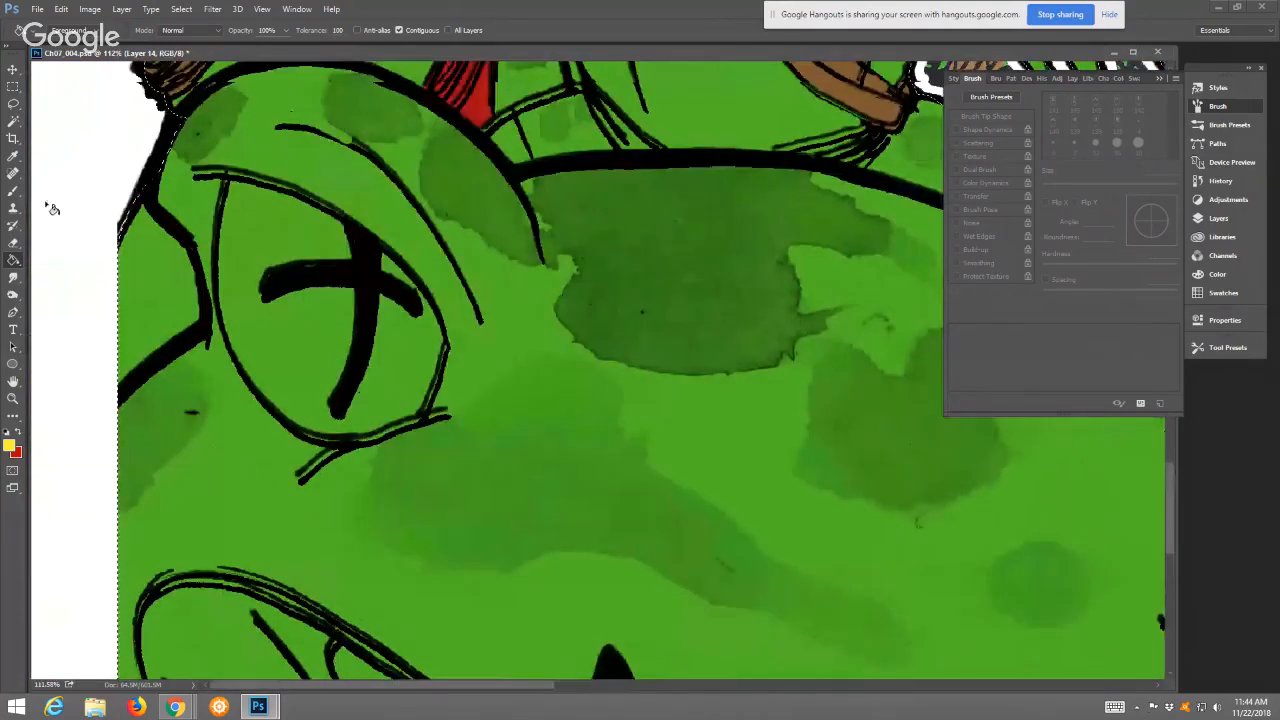
left_click(13, 193)
mouse_move(234, 185)
left_mouse_down()
mouse_move(229, 306)
mouse_move(225, 278)
mouse_move(259, 371)
mouse_move(229, 319)
mouse_move(279, 402)
mouse_move(262, 386)
mouse_move(338, 432)
mouse_move(392, 413)
mouse_move(372, 428)
mouse_move(355, 432)
mouse_move(418, 404)
mouse_move(435, 326)
mouse_move(395, 268)
mouse_move(327, 216)
mouse_move(238, 189)
mouse_move(325, 229)
left_mouse_up()
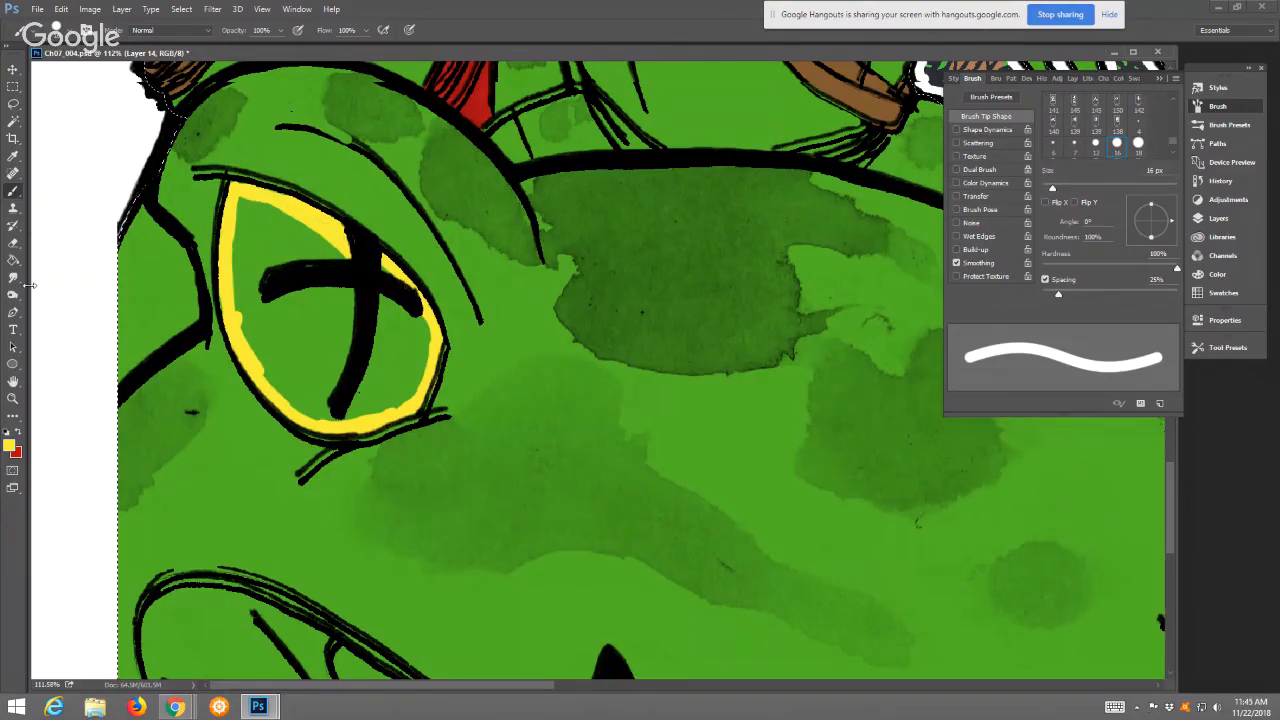
key("g")
left_click(283, 243)
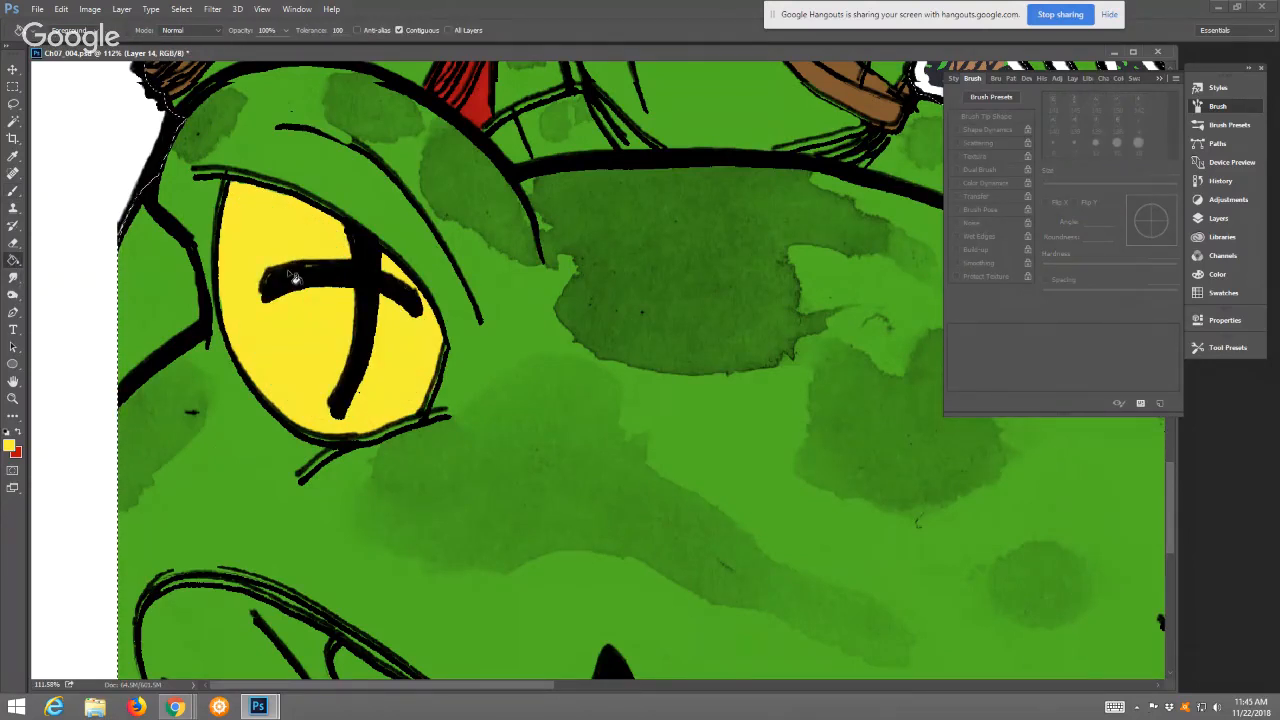
left_click(13, 277)
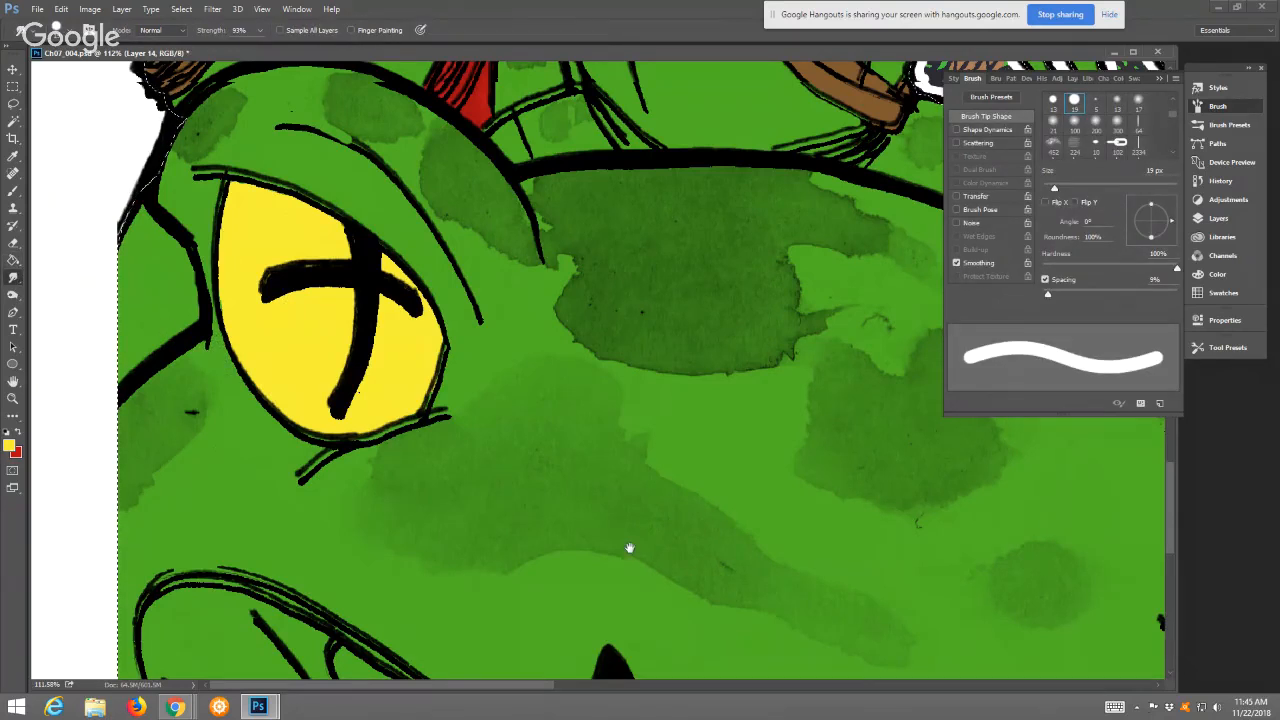
Paint both eyes of the small center back-row frog yellow with the 16 px brush, keeping the black pupils clear
left_click_drag(600, 538, 576, 508)
left_click(13, 399)
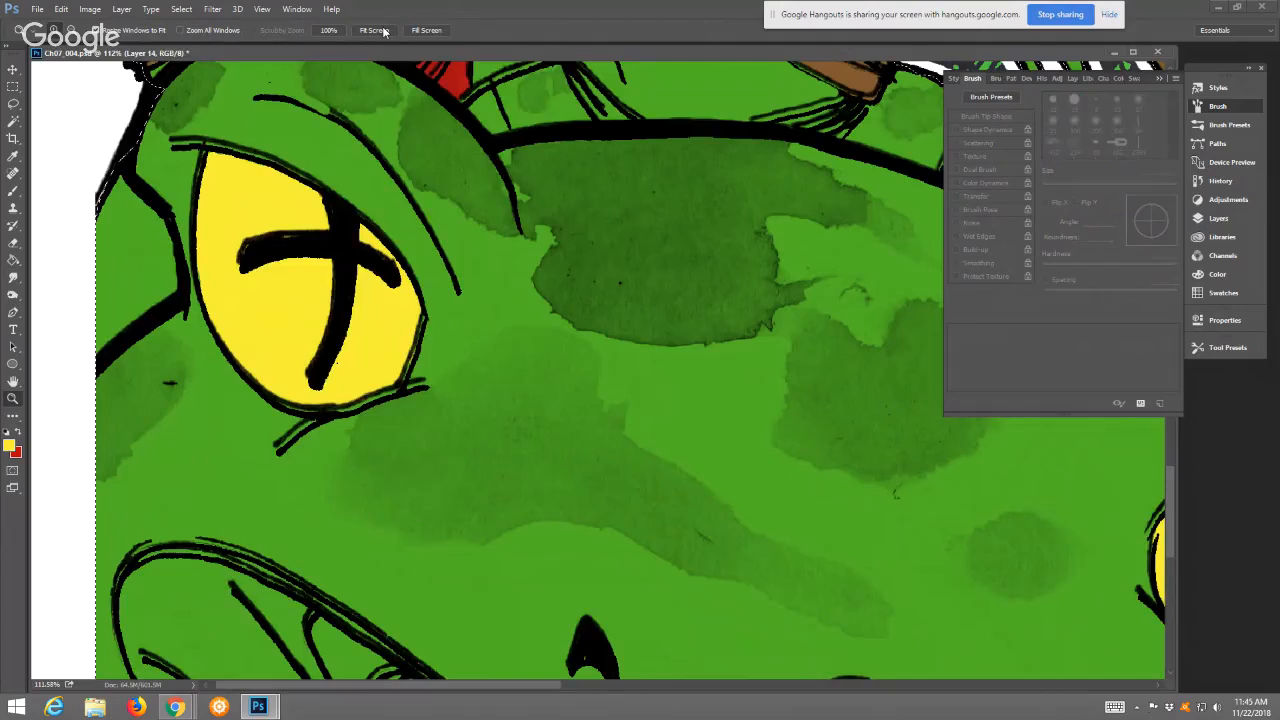
left_click(374, 30)
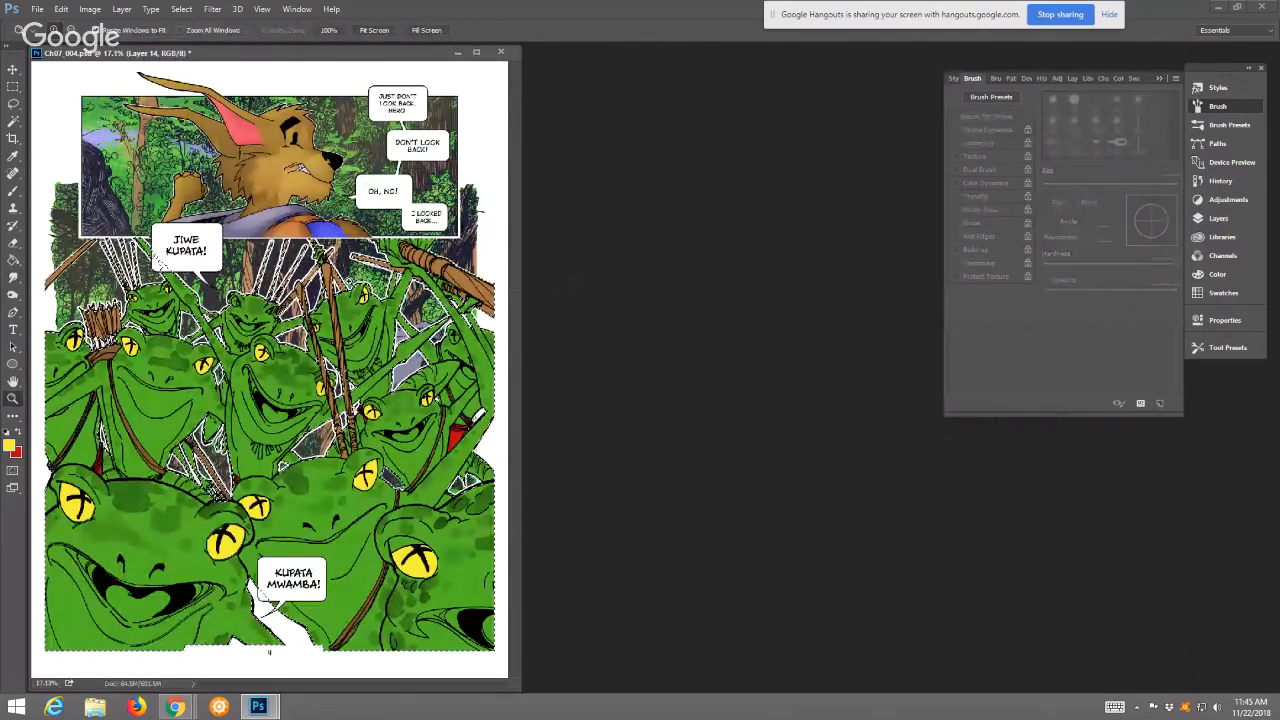
left_click(335, 366)
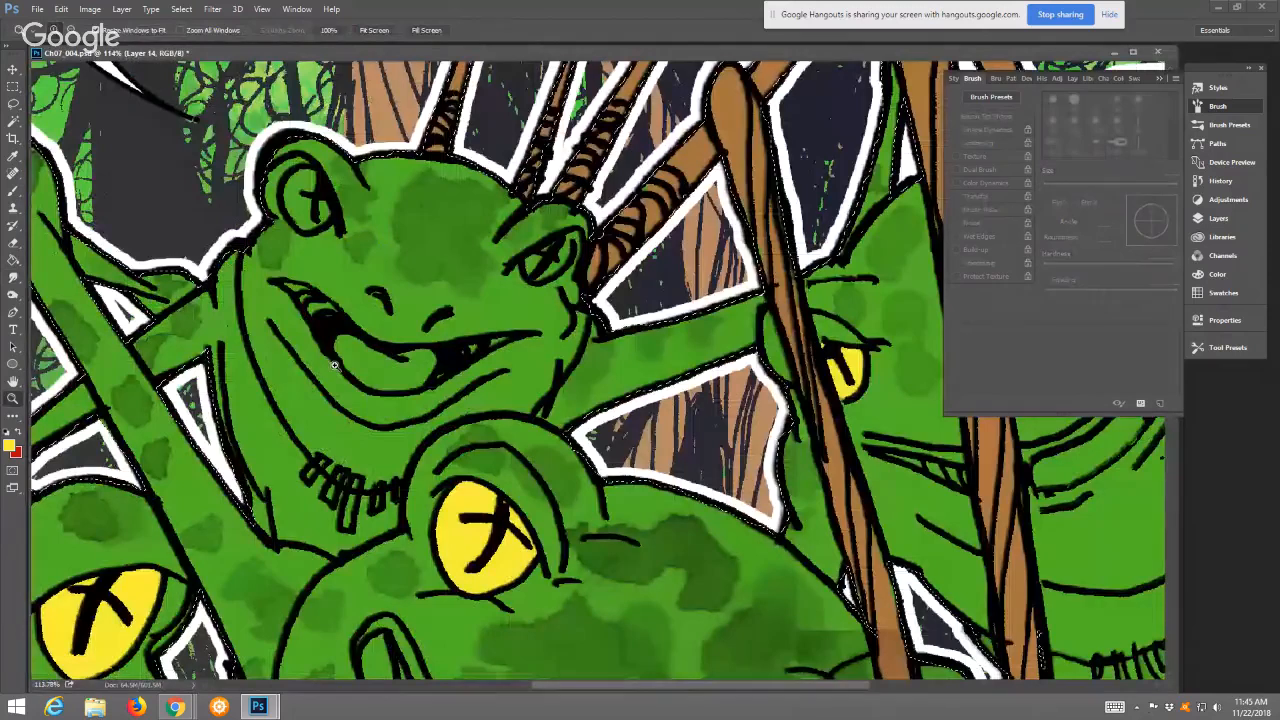
left_click(335, 366)
left_click(13, 190)
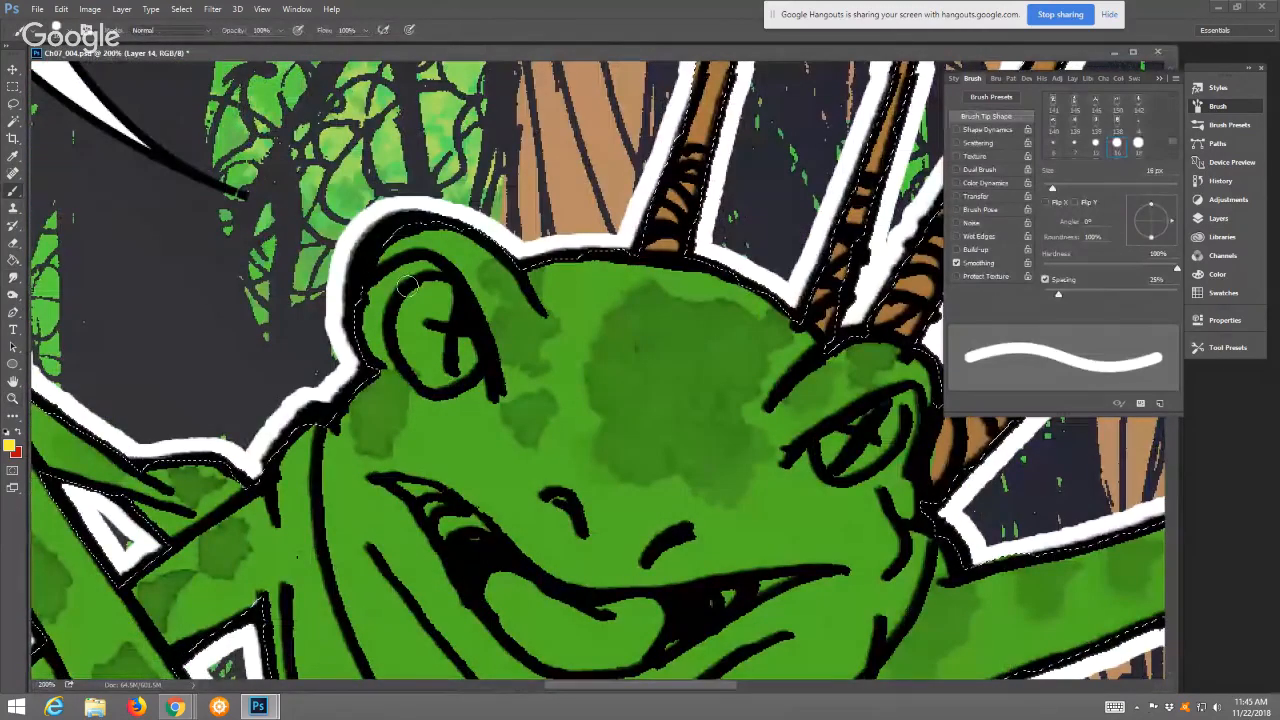
mouse_move(445, 288)
left_mouse_down()
mouse_move(407, 344)
mouse_move(418, 371)
mouse_move(469, 342)
mouse_move(430, 361)
mouse_move(432, 310)
mouse_move(444, 350)
left_mouse_up()
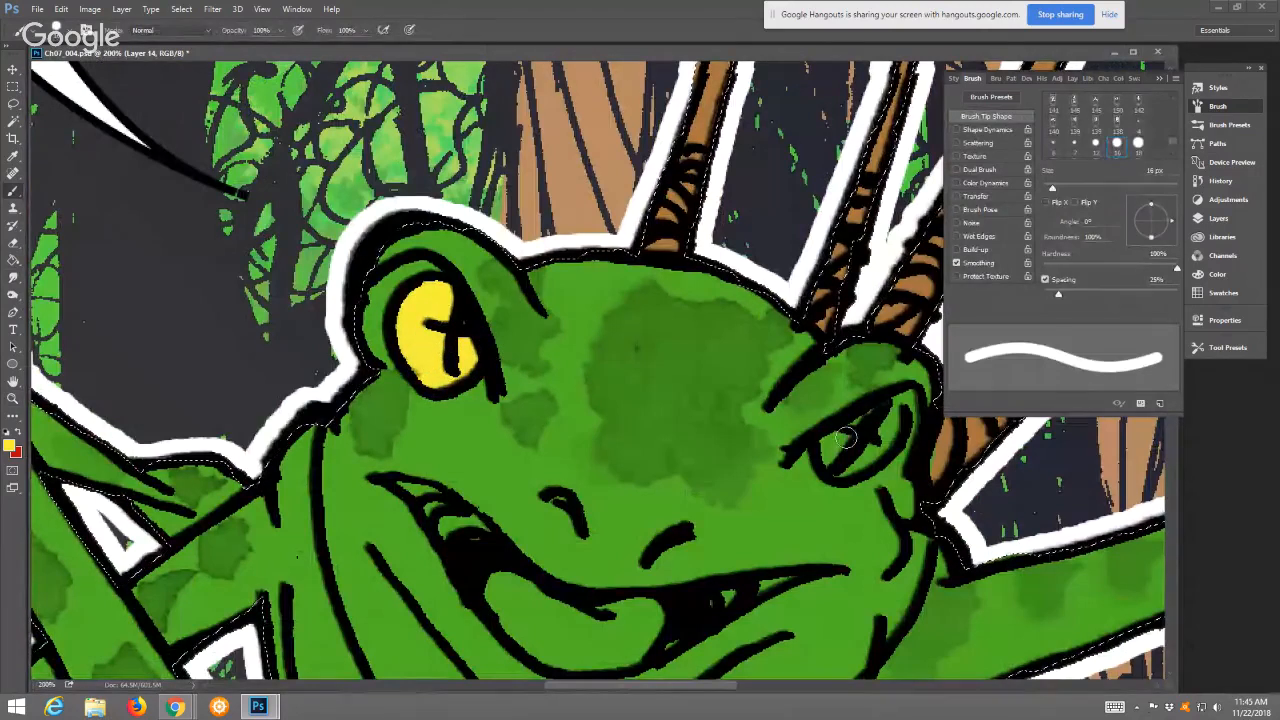
mouse_move(855, 435)
left_mouse_down()
mouse_move(835, 458)
mouse_move(888, 422)
left_mouse_up()
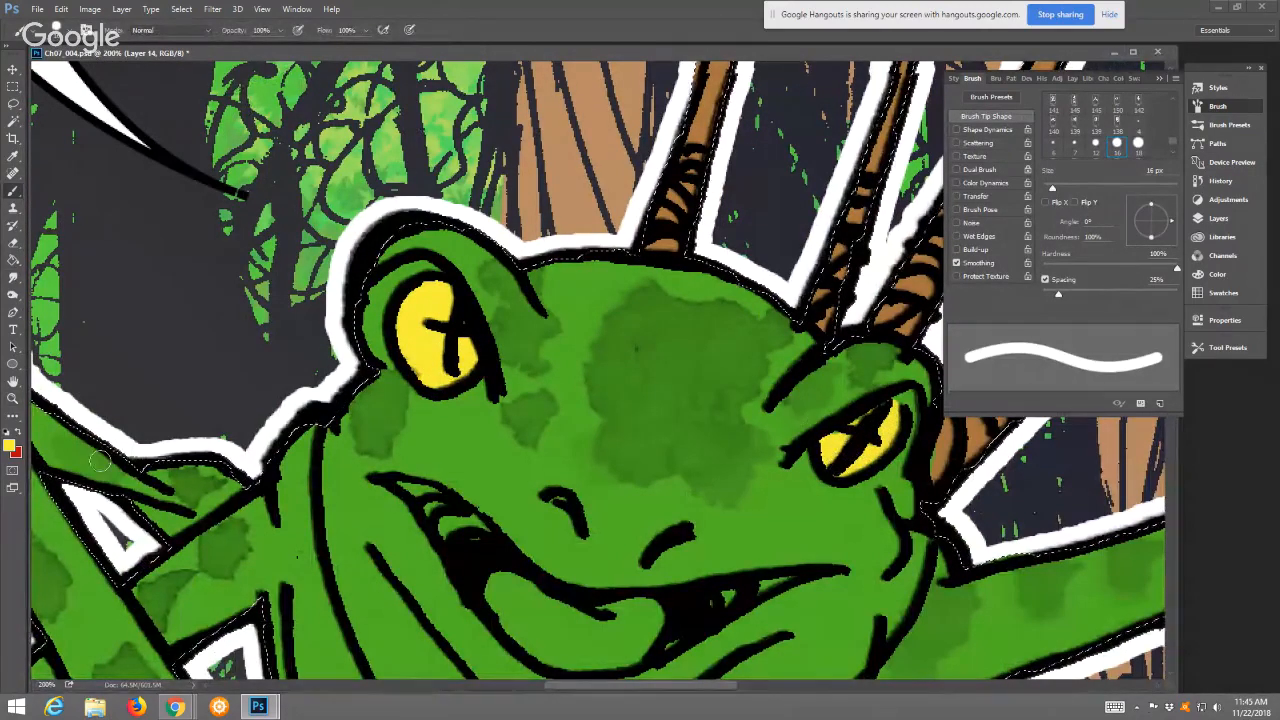
Set the foreground color to the lighter red #d13e42 and paint the center back-row frog's tongue with the brush
left_click(16, 436)
left_click(10, 444)
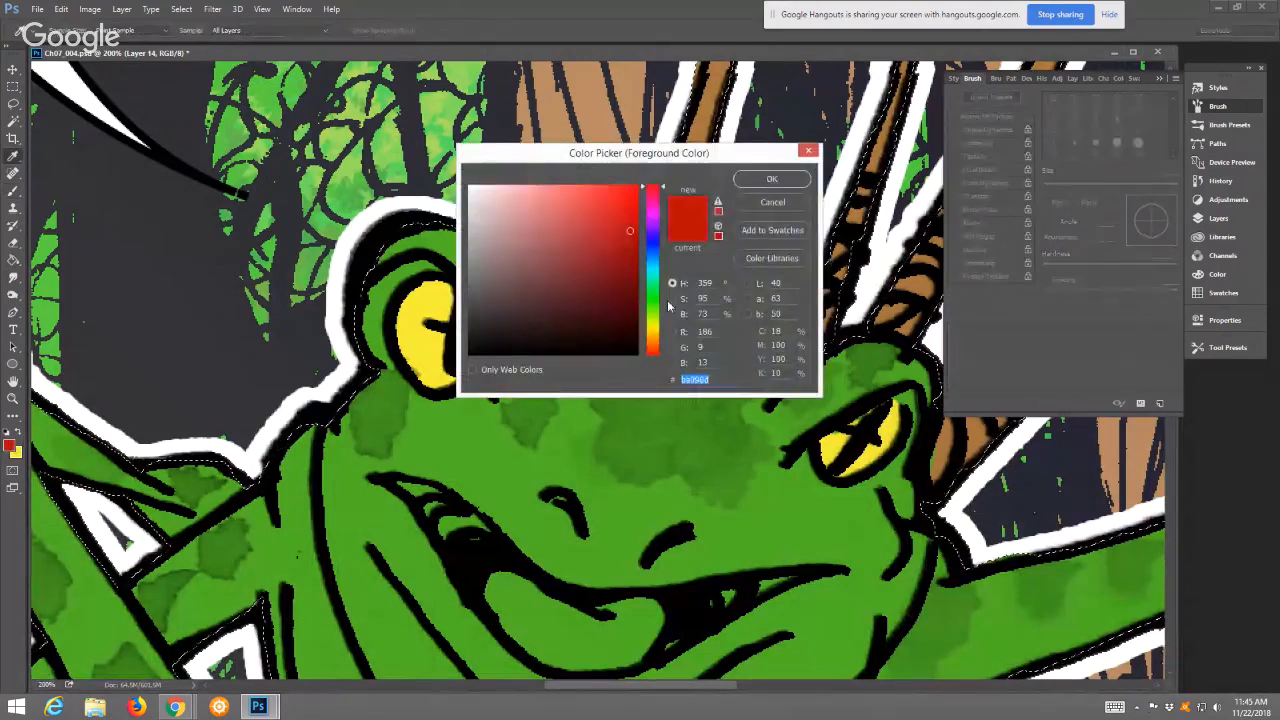
left_click(587, 218)
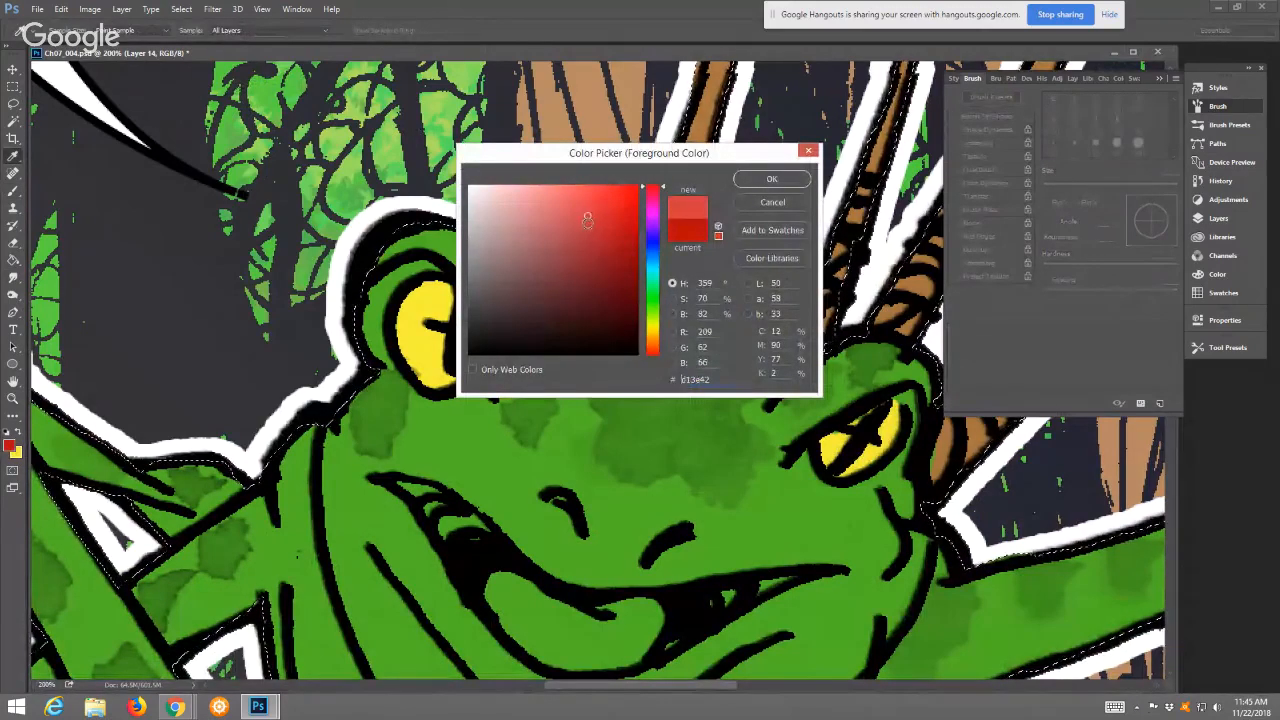
left_click(771, 179)
mouse_move(496, 582)
left_mouse_down()
mouse_move(541, 644)
mouse_move(515, 595)
mouse_move(599, 625)
mouse_move(638, 609)
mouse_move(629, 650)
mouse_move(537, 652)
mouse_move(604, 623)
mouse_move(579, 648)
left_mouse_up()
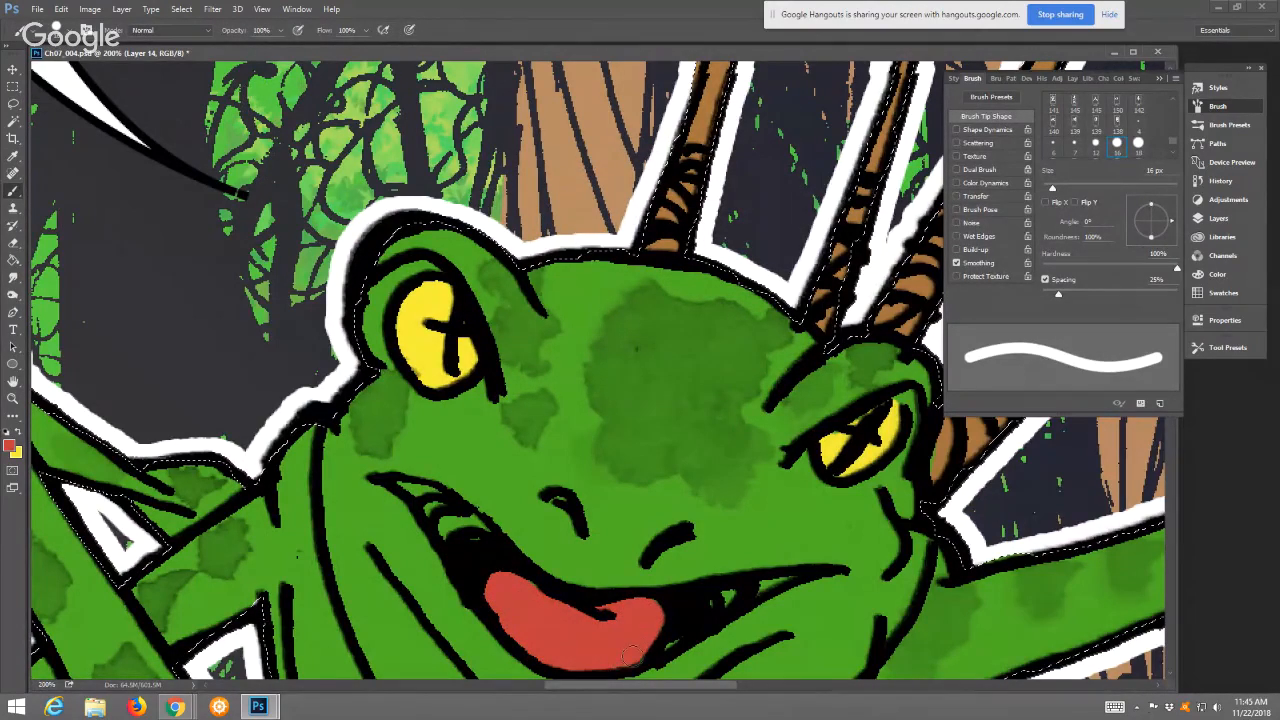
key("ctrl+s")
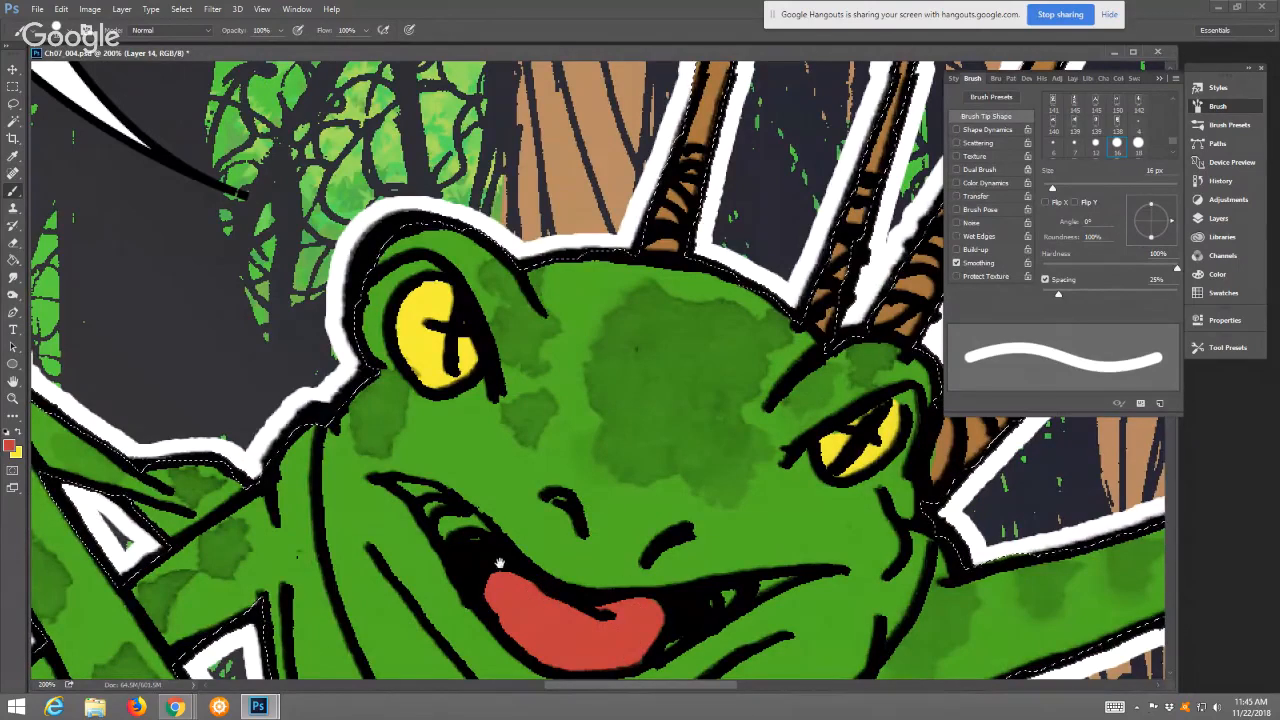
Paint the tongue of the small back-row frog below the JIWE KUPATA! balloon in the same light red
left_click_drag(500, 563, 911, 336)
mouse_move(437, 571)
left_mouse_down()
mouse_move(808, 508)
mouse_move(942, 622)
left_mouse_up()
mouse_move(388, 285)
left_mouse_down()
mouse_move(384, 315)
mouse_move(358, 300)
mouse_move(430, 290)
mouse_move(372, 308)
mouse_move(423, 320)
mouse_move(386, 320)
mouse_move(512, 267)
mouse_move(442, 304)
mouse_move(437, 279)
mouse_move(503, 276)
mouse_move(610, 178)
mouse_move(608, 482)
mouse_move(704, 494)
mouse_move(768, 310)
mouse_move(707, 404)
mouse_move(873, 409)
mouse_move(741, 375)
left_mouse_up()
Paint the tongue of the open-mouthed frog in the middle of the crowd light red with the 16 px brush
key("z")
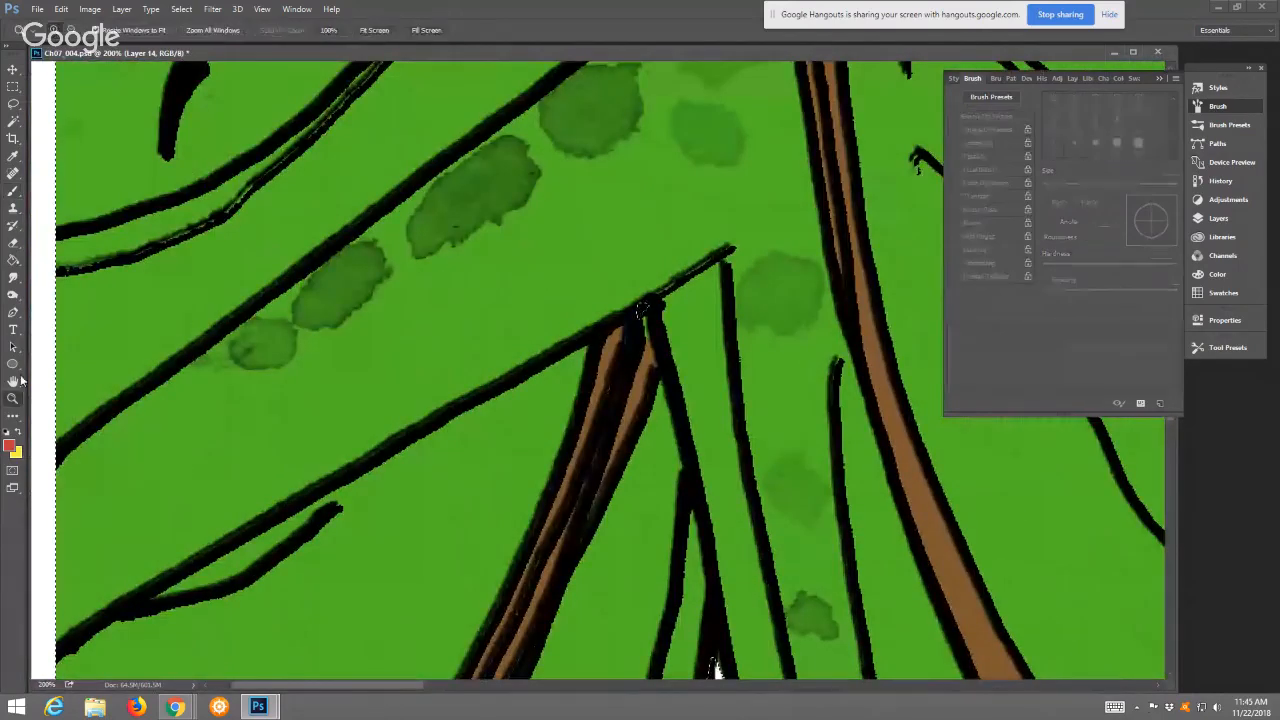
left_click(380, 29)
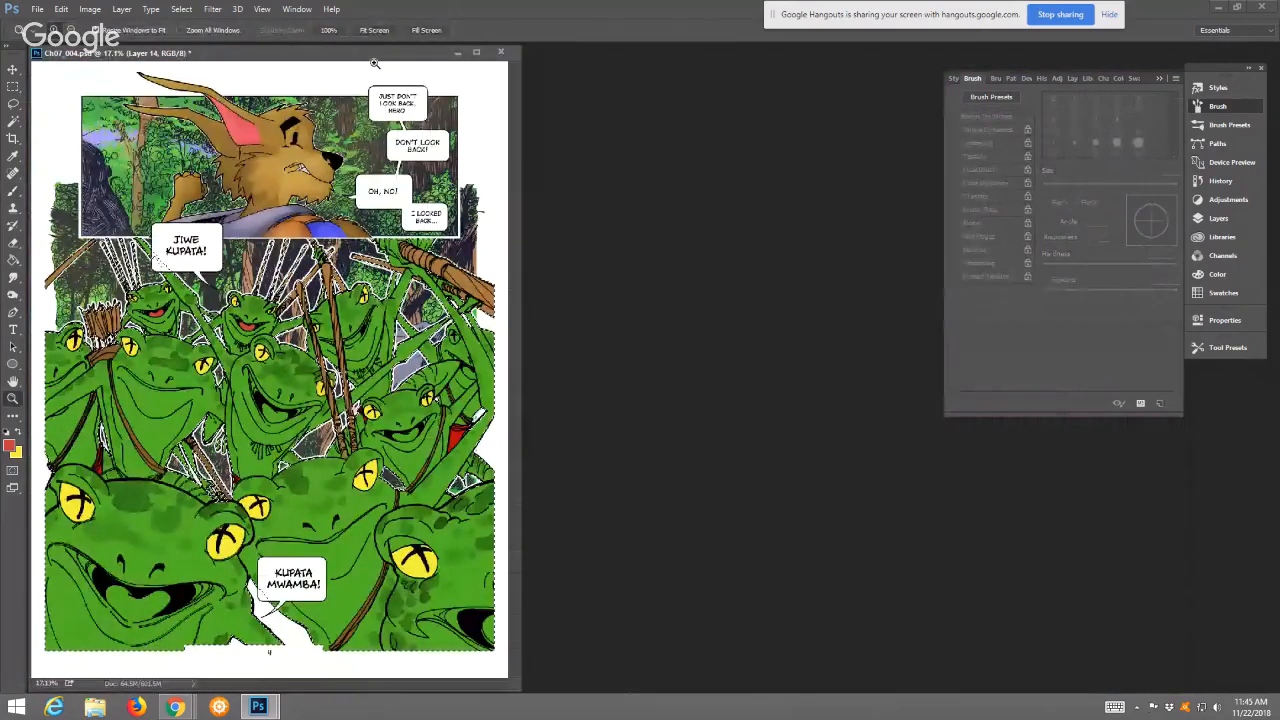
key("ctrl+1")
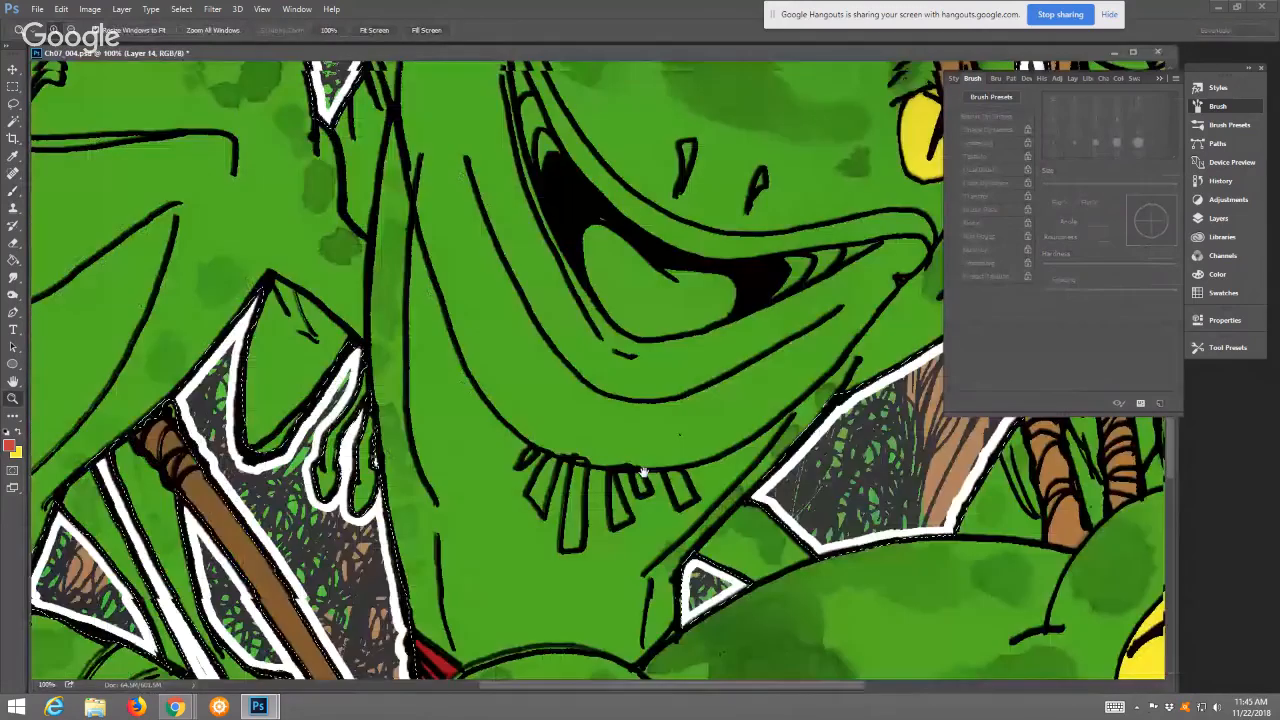
left_click_drag(644, 472, 640, 488)
left_click(676, 320)
left_click(13, 191)
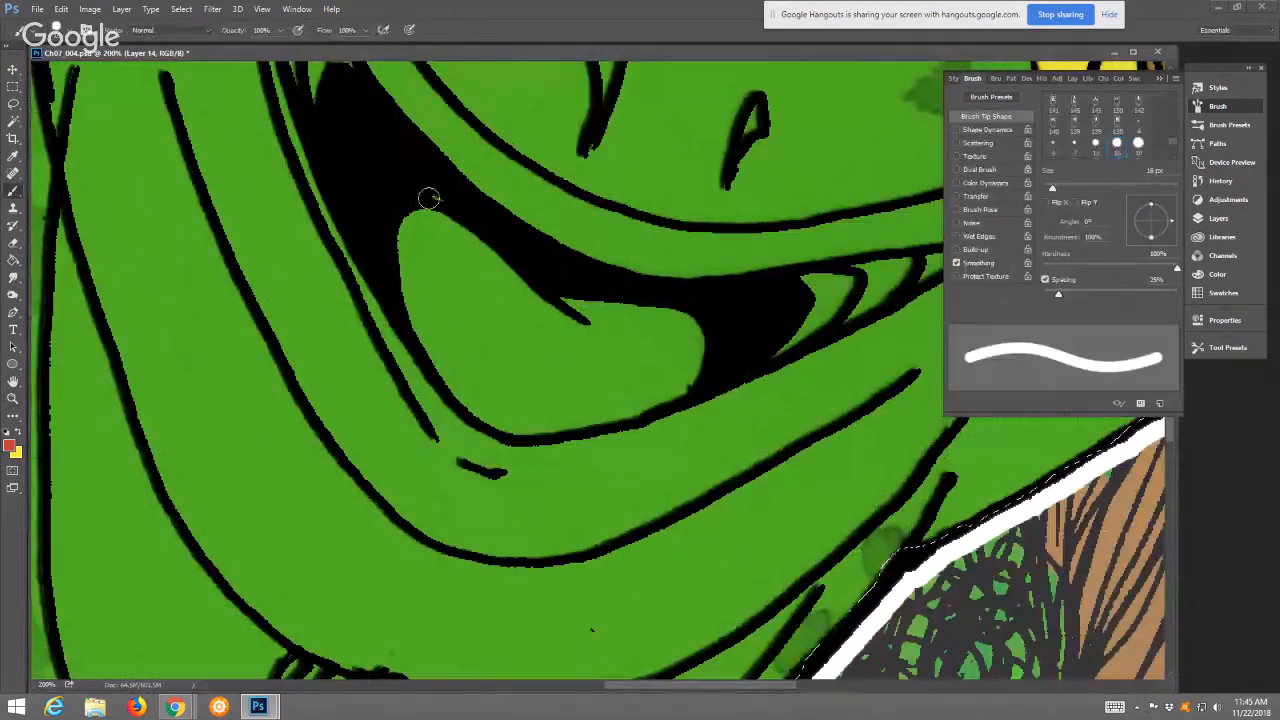
mouse_move(428, 198)
left_mouse_down()
mouse_move(465, 232)
mouse_move(429, 209)
mouse_move(420, 301)
mouse_move(495, 417)
mouse_move(466, 401)
mouse_move(522, 426)
mouse_move(592, 413)
mouse_move(587, 424)
mouse_move(681, 379)
mouse_move(639, 405)
mouse_move(689, 376)
mouse_move(685, 319)
mouse_move(520, 297)
mouse_move(493, 282)
mouse_move(468, 236)
mouse_move(463, 326)
mouse_move(498, 361)
mouse_move(524, 345)
mouse_move(499, 321)
mouse_move(677, 336)
mouse_move(670, 359)
mouse_move(569, 378)
mouse_move(476, 343)
mouse_move(540, 358)
left_mouse_up()
Enlarge the brush to 48 px and paint the tongue of the large foreground frog left of the KUPATA MWAMBA! balloon light red
left_click(1074, 189)
key("space")
left_click_drag(555, 304, 605, 165)
left_click_drag(515, 452, 614, 309)
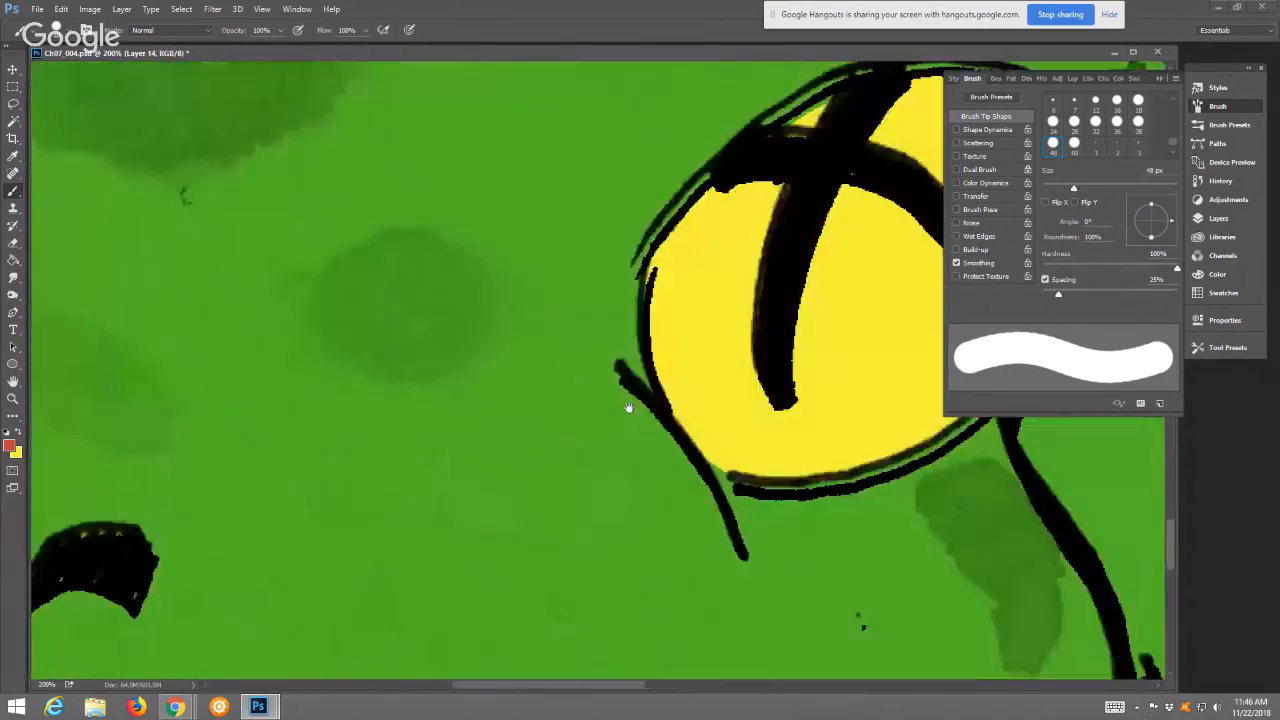
left_click_drag(629, 406, 975, 104)
mouse_move(285, 258)
left_mouse_down()
mouse_move(222, 216)
mouse_move(107, 209)
mouse_move(74, 233)
mouse_move(61, 274)
mouse_move(99, 376)
mouse_move(76, 366)
mouse_move(125, 426)
mouse_move(292, 557)
mouse_move(250, 549)
mouse_move(344, 589)
mouse_move(393, 579)
mouse_move(302, 581)
mouse_move(442, 571)
mouse_move(384, 595)
mouse_move(536, 554)
mouse_move(509, 550)
mouse_move(590, 529)
mouse_move(647, 496)
mouse_move(806, 360)
mouse_move(734, 273)
mouse_move(465, 304)
mouse_move(753, 289)
mouse_move(729, 386)
mouse_move(638, 418)
mouse_move(246, 258)
mouse_move(182, 248)
mouse_move(123, 266)
mouse_move(237, 437)
mouse_move(161, 389)
mouse_move(181, 323)
mouse_move(443, 383)
mouse_move(666, 381)
mouse_move(539, 498)
mouse_move(334, 522)
mouse_move(457, 512)
mouse_move(589, 395)
mouse_move(413, 412)
mouse_move(485, 457)
mouse_move(567, 395)
left_mouse_up()
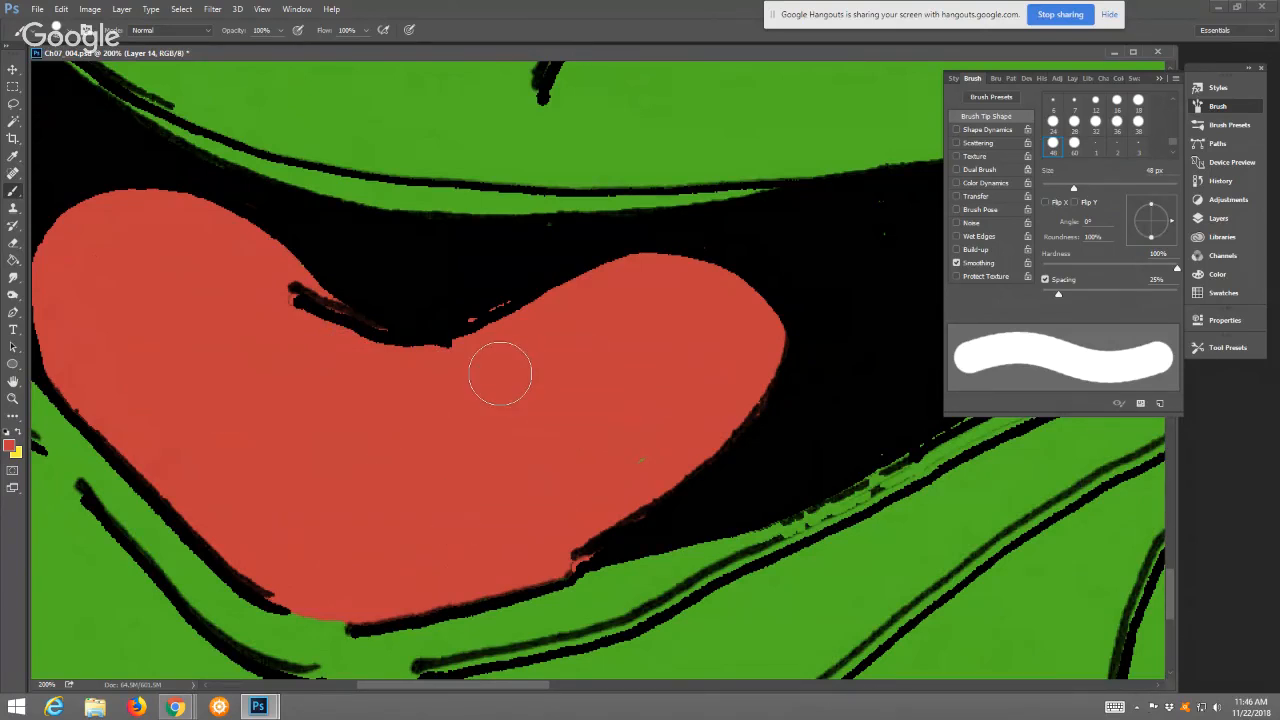
Paint the visible part of the rightmost foreground frog's tongue light red, up to the artwork's edge
left_click(13, 398)
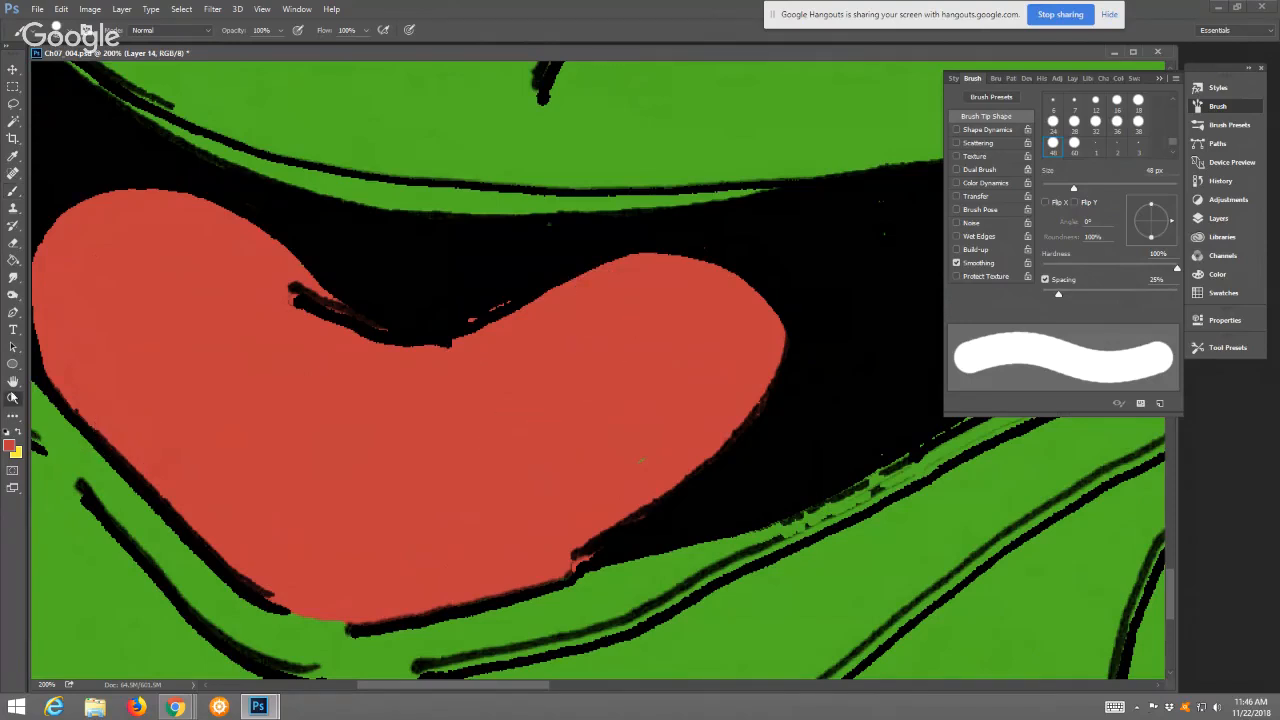
left_click(364, 30)
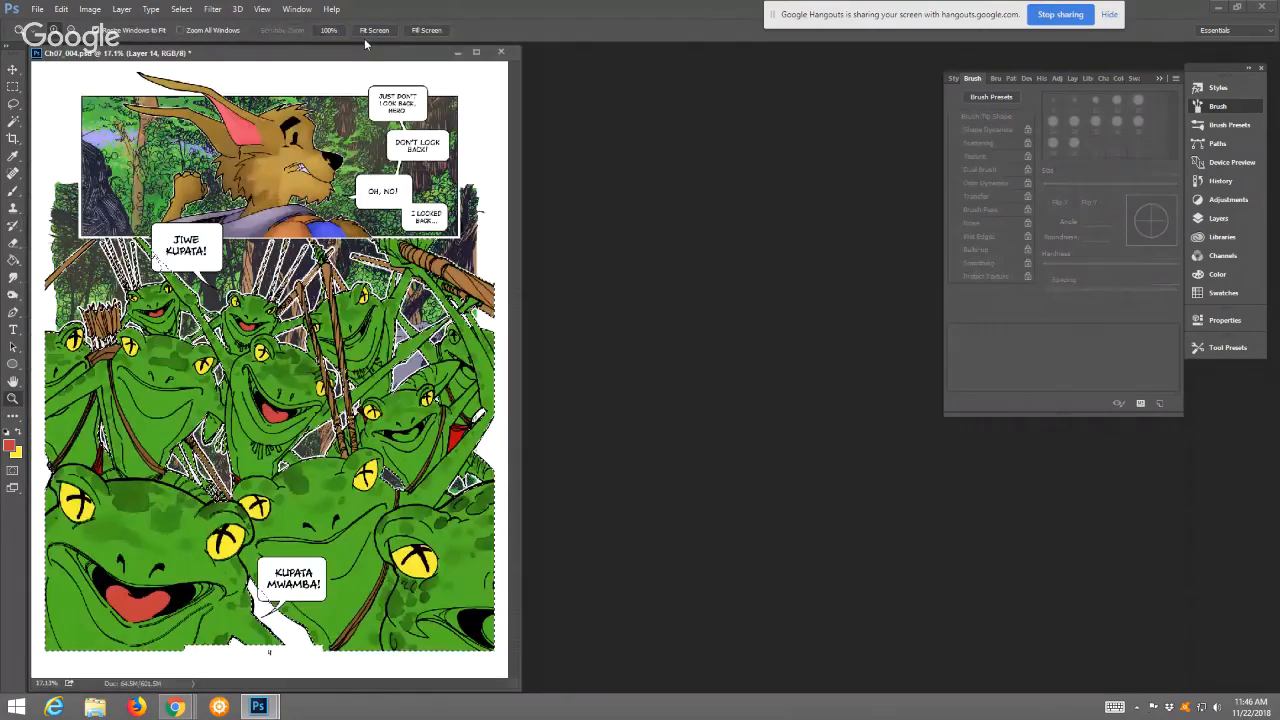
left_click_drag(364, 53, 624, 61)
left_click_drag(620, 622, 777, 664)
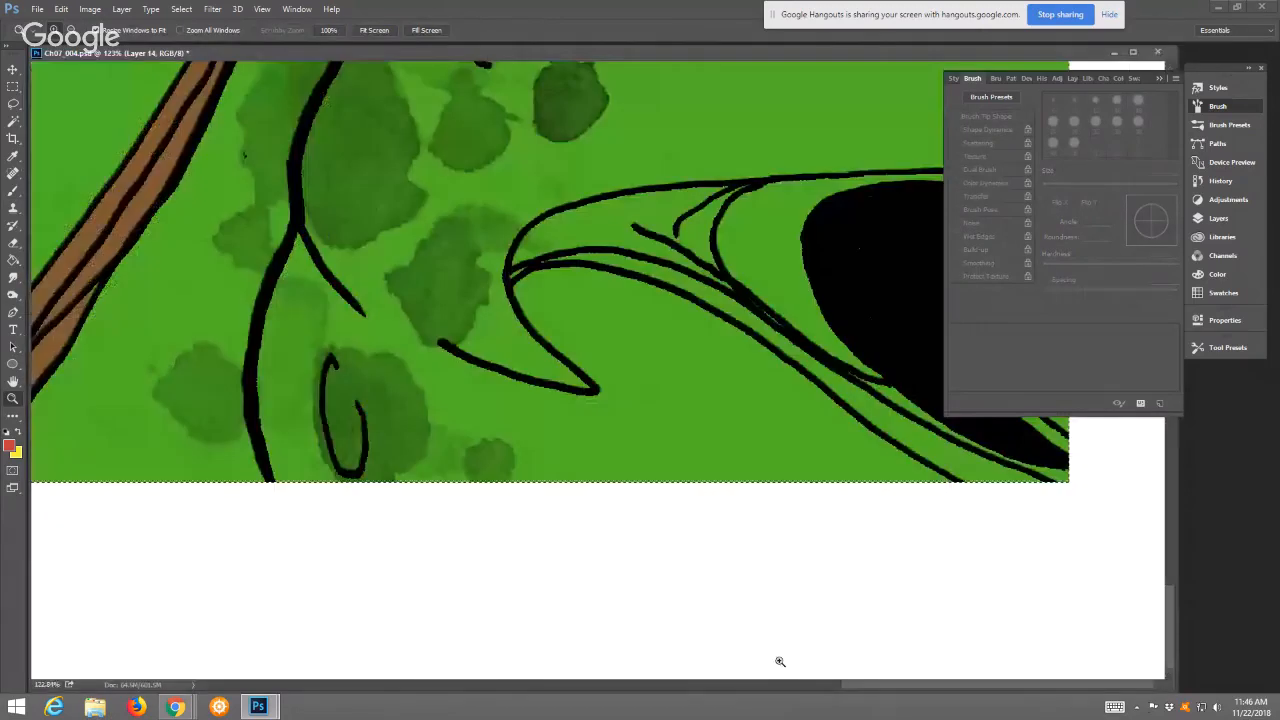
left_click(1158, 78)
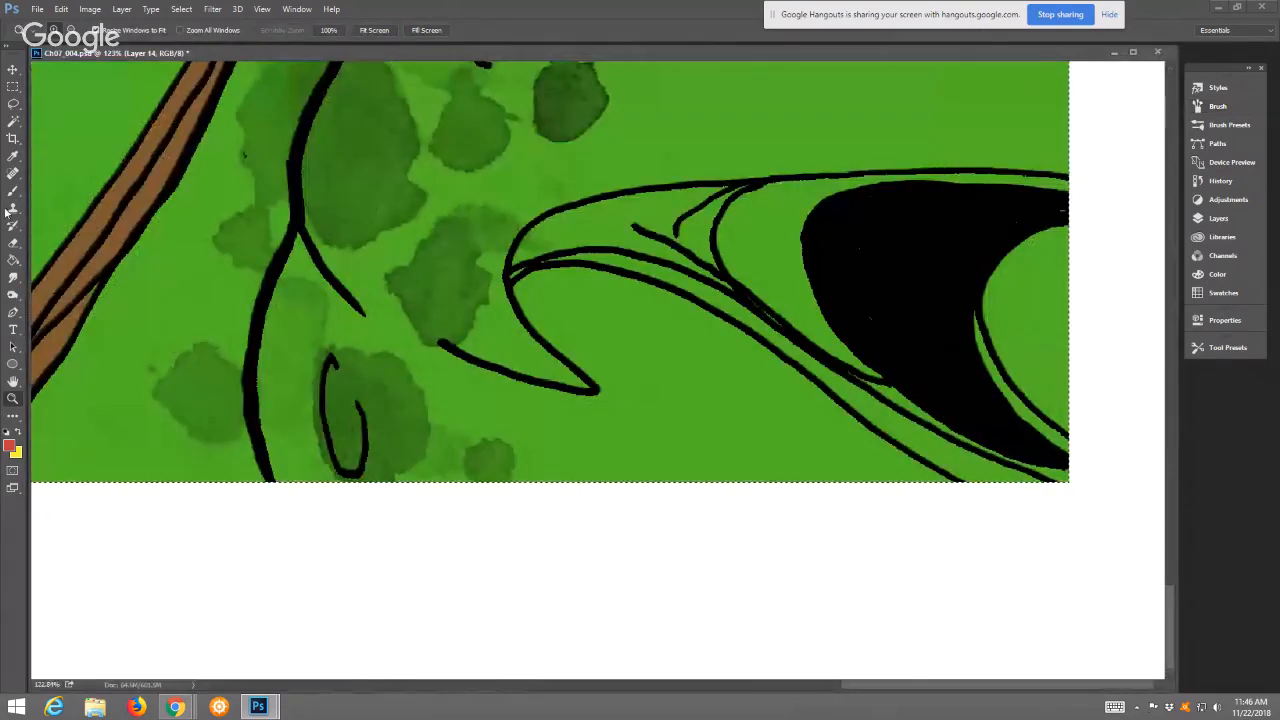
left_click(12, 193)
mouse_move(1068, 232)
left_mouse_down()
mouse_move(1016, 248)
mouse_move(982, 330)
mouse_move(996, 300)
mouse_move(1076, 433)
mouse_move(1000, 328)
mouse_move(962, 304)
mouse_move(1047, 318)
mouse_move(1070, 378)
left_mouse_up()
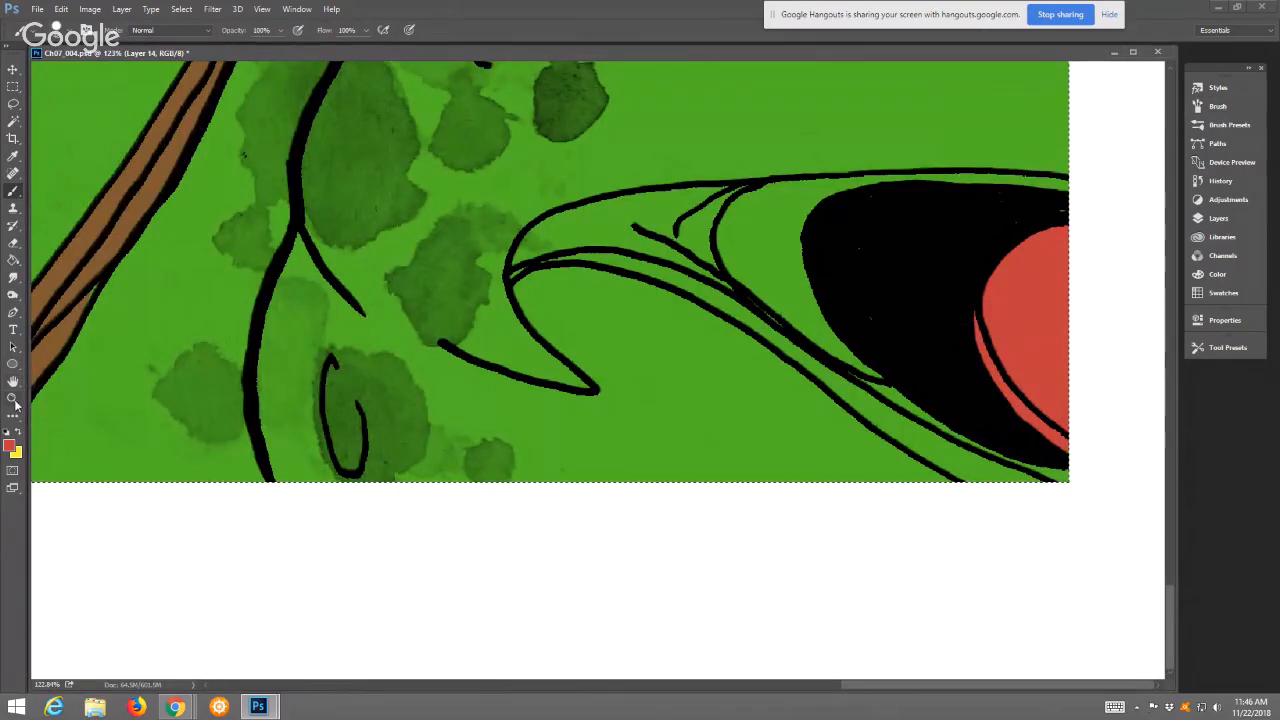
Reduce the brush to 24 px and paint the tongue of the back-row frog behind the two brown shafts light red
left_click(13, 398)
left_click(374, 30)
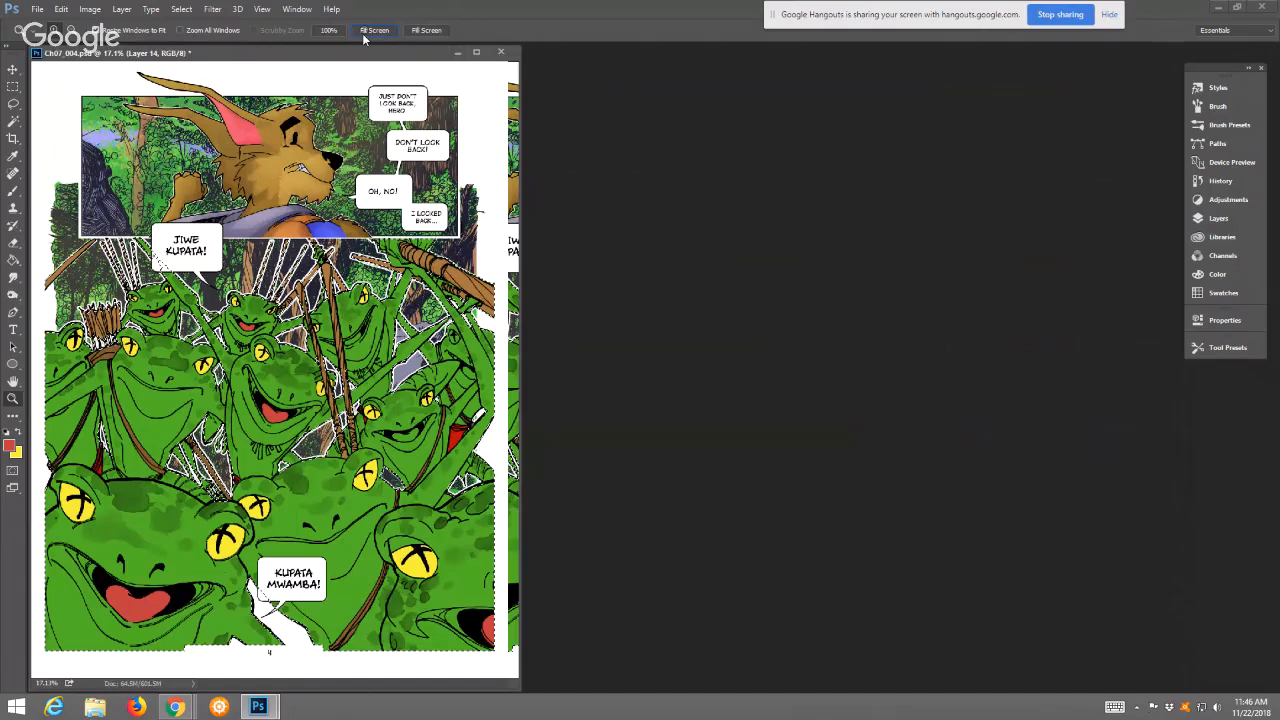
left_click_drag(364, 52, 622, 51)
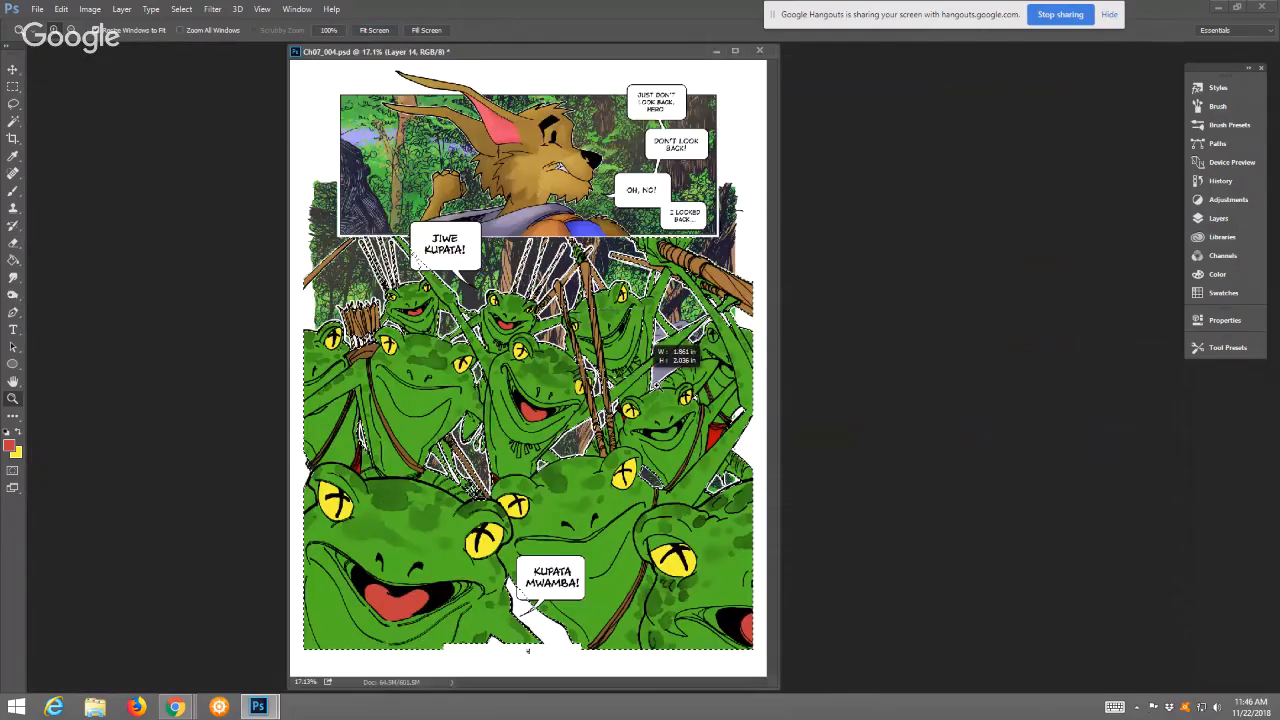
left_click_drag(650, 342, 678, 398)
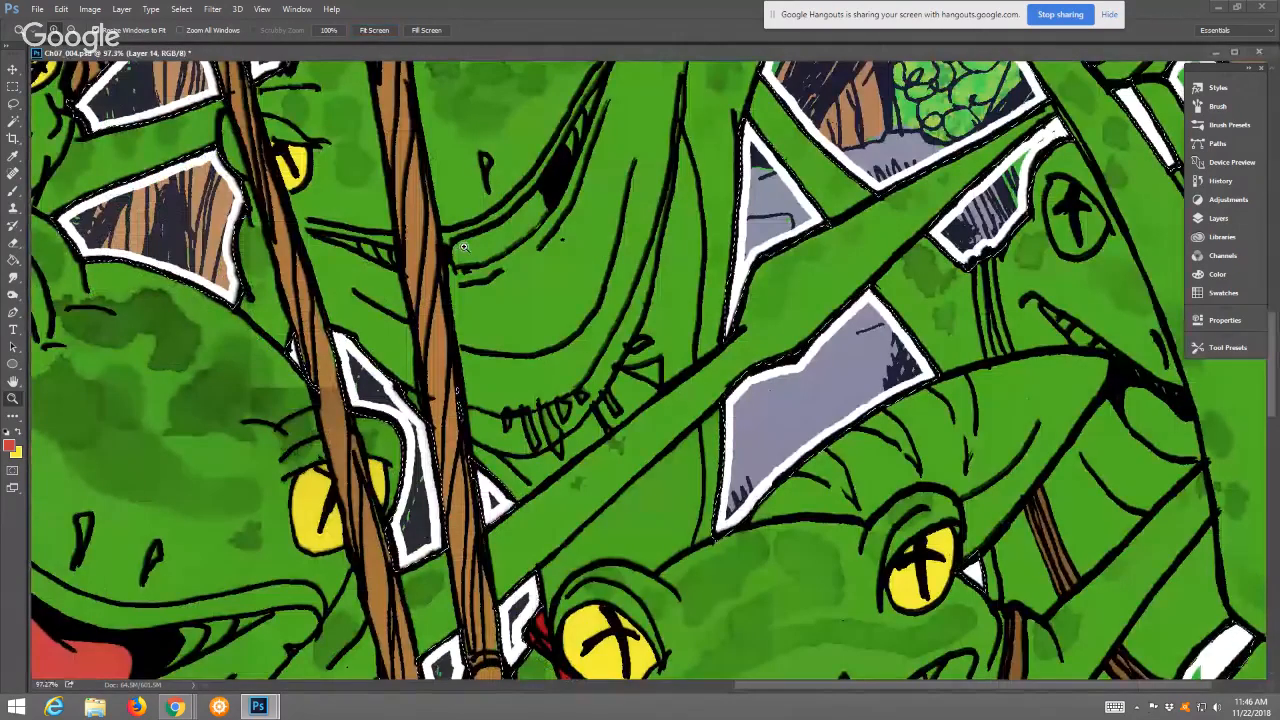
mouse_move(1008, 318)
left_mouse_down()
mouse_move(929, 426)
mouse_move(1007, 466)
left_mouse_up()
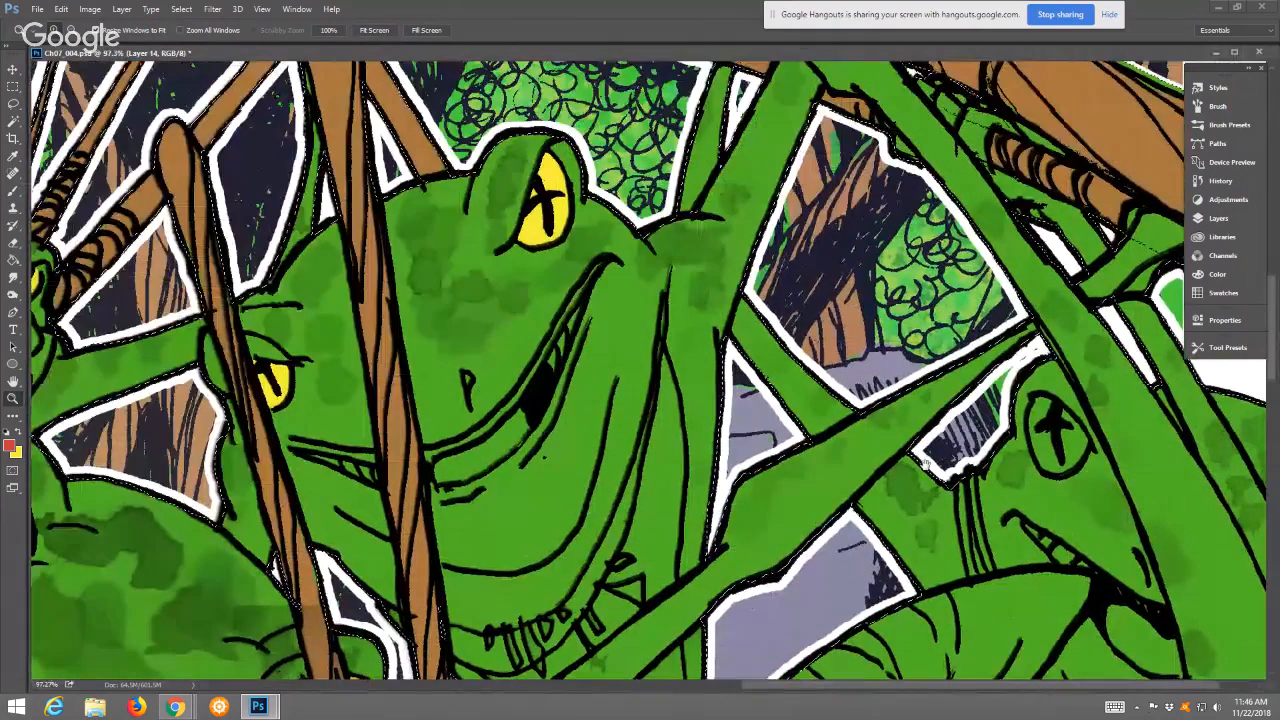
left_click(632, 378)
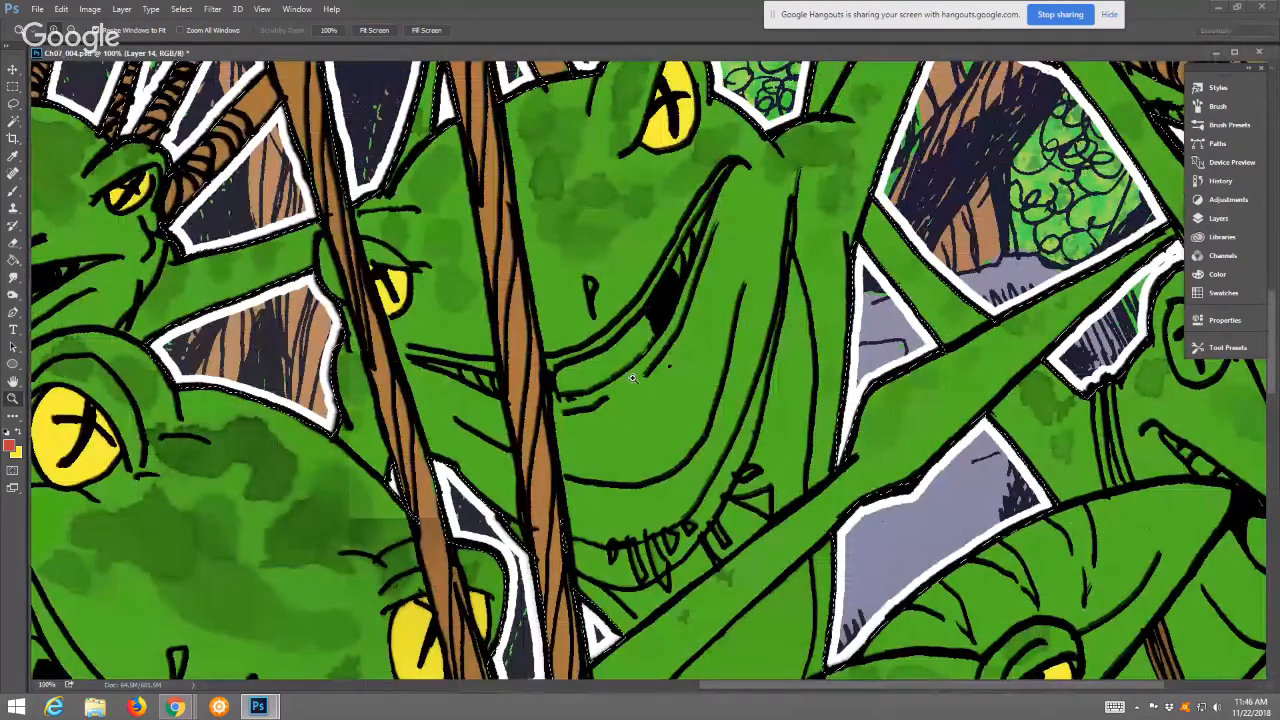
key("b")
left_click(1217, 106)
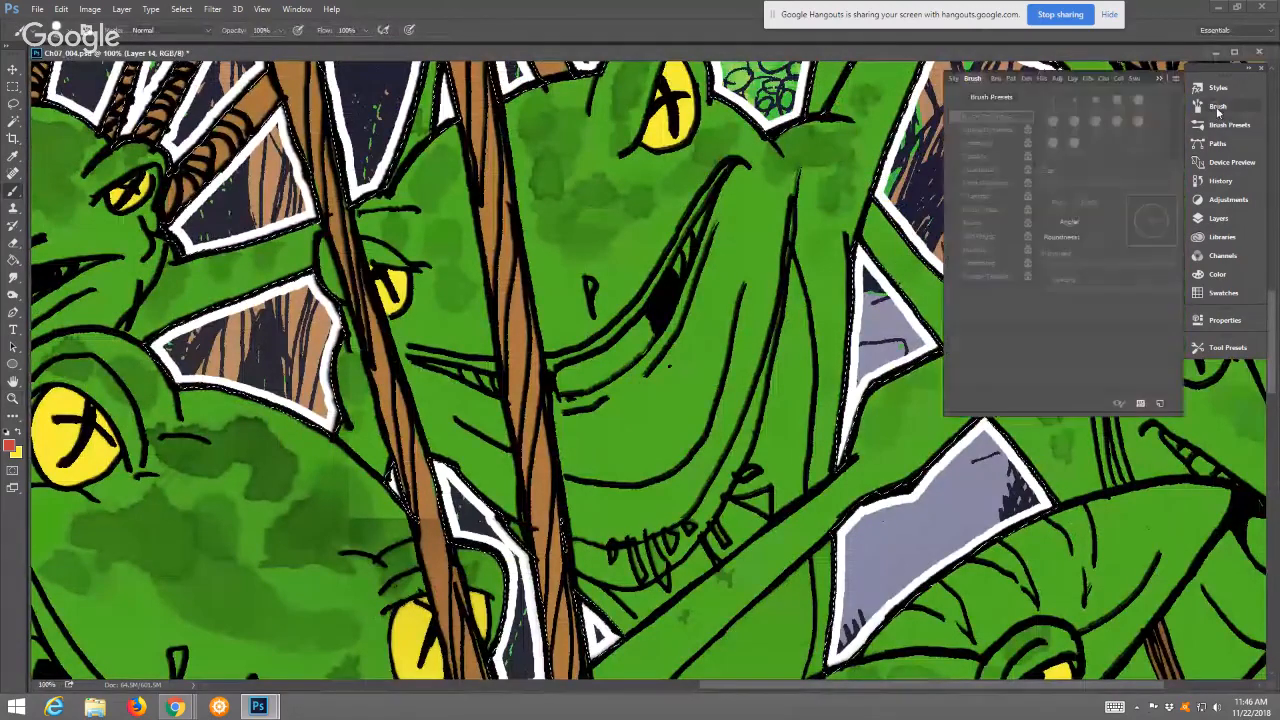
left_click_drag(1068, 192, 1057, 188)
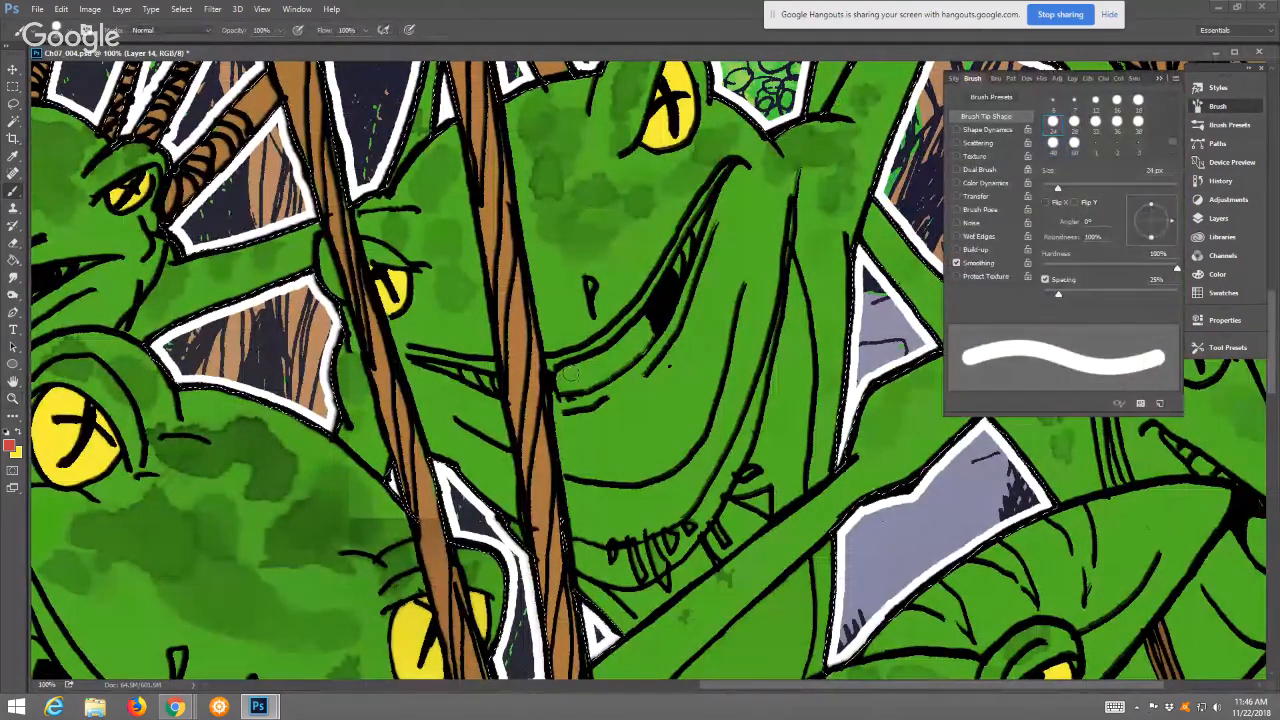
mouse_move(567, 378)
left_mouse_down()
mouse_move(628, 352)
mouse_move(651, 323)
mouse_move(570, 379)
mouse_move(640, 340)
left_mouse_up()
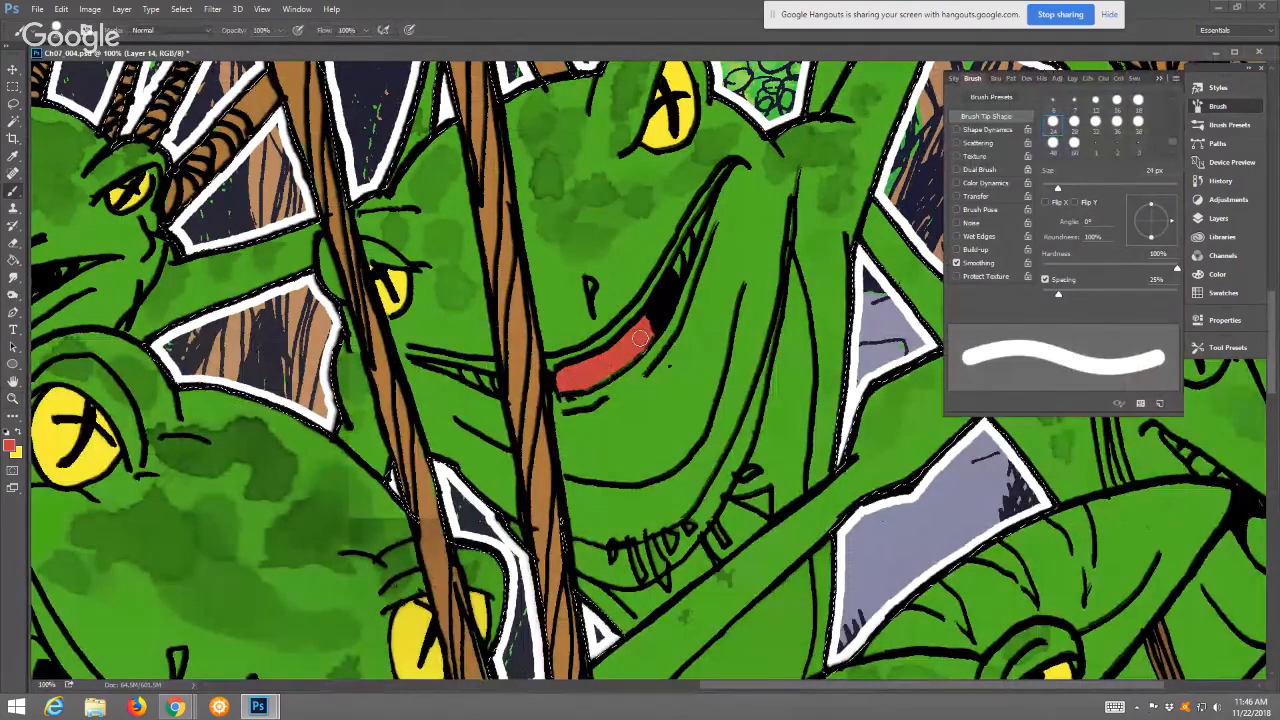
Paint the tongue of the partly hidden frog at the far right of the crowd light red with the 24 px brush
mouse_move(1013, 413)
left_mouse_down()
mouse_move(773, 438)
mouse_move(773, 350)
left_mouse_up()
left_click_drag(1012, 460, 1022, 490)
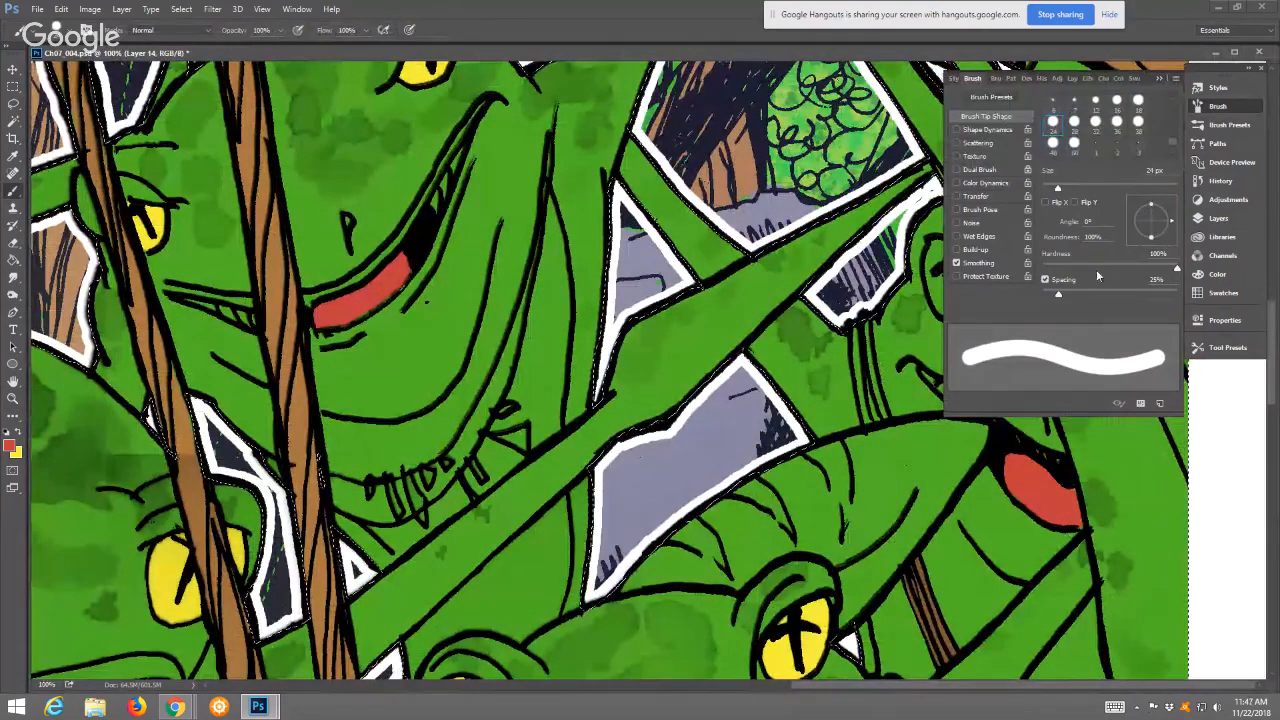
key("F5")
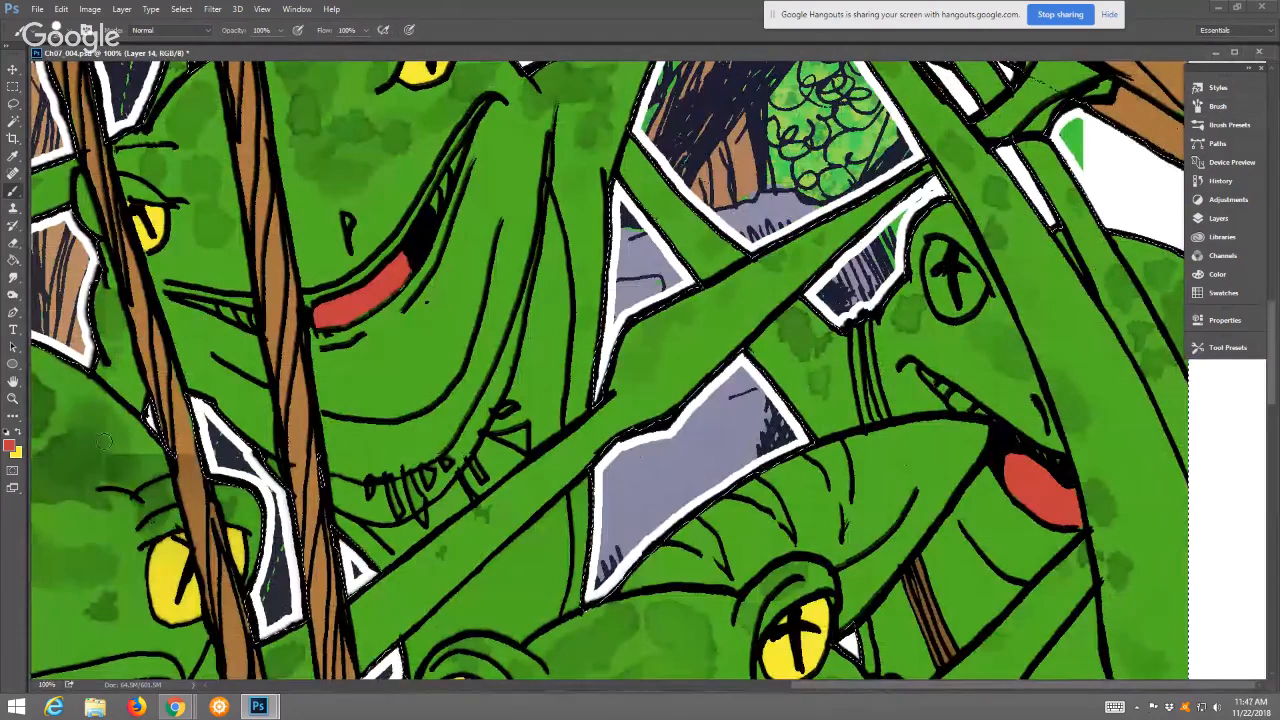
Switch the painting color back to yellow and paint the unpainted eye of the partly hidden frog at the far right of the crowd
key("x")
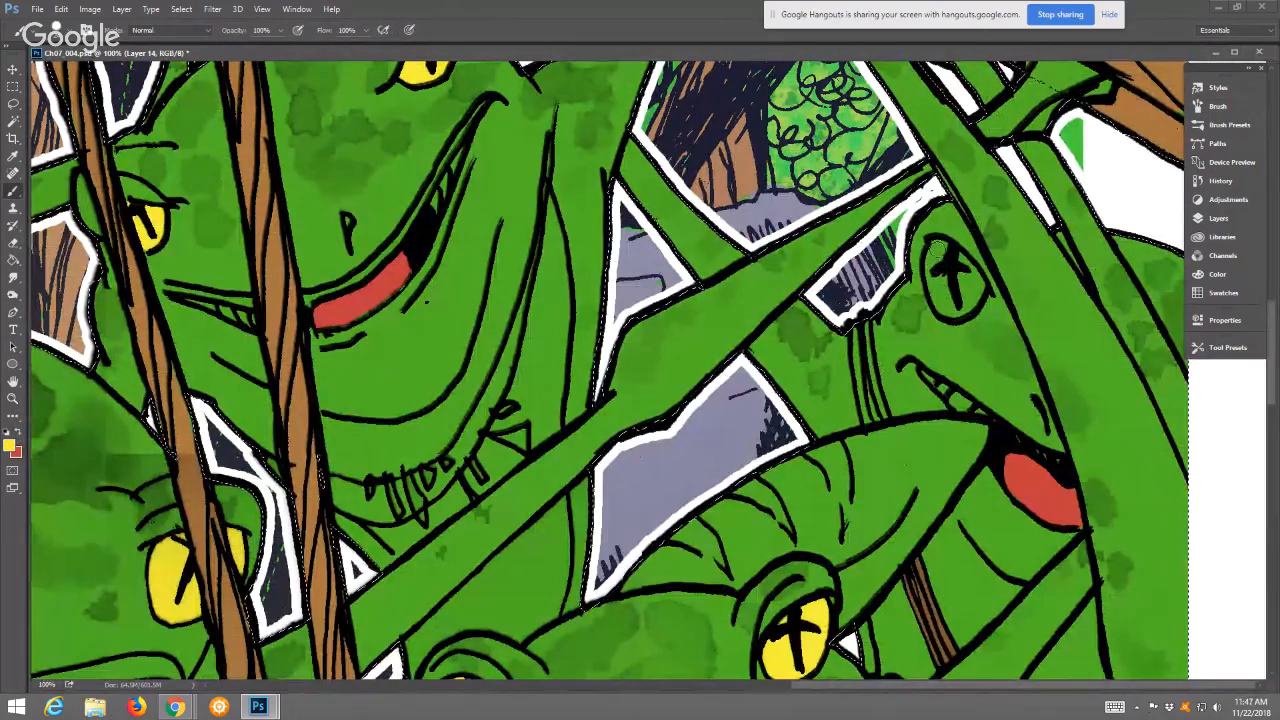
left_click_drag(933, 245, 940, 264)
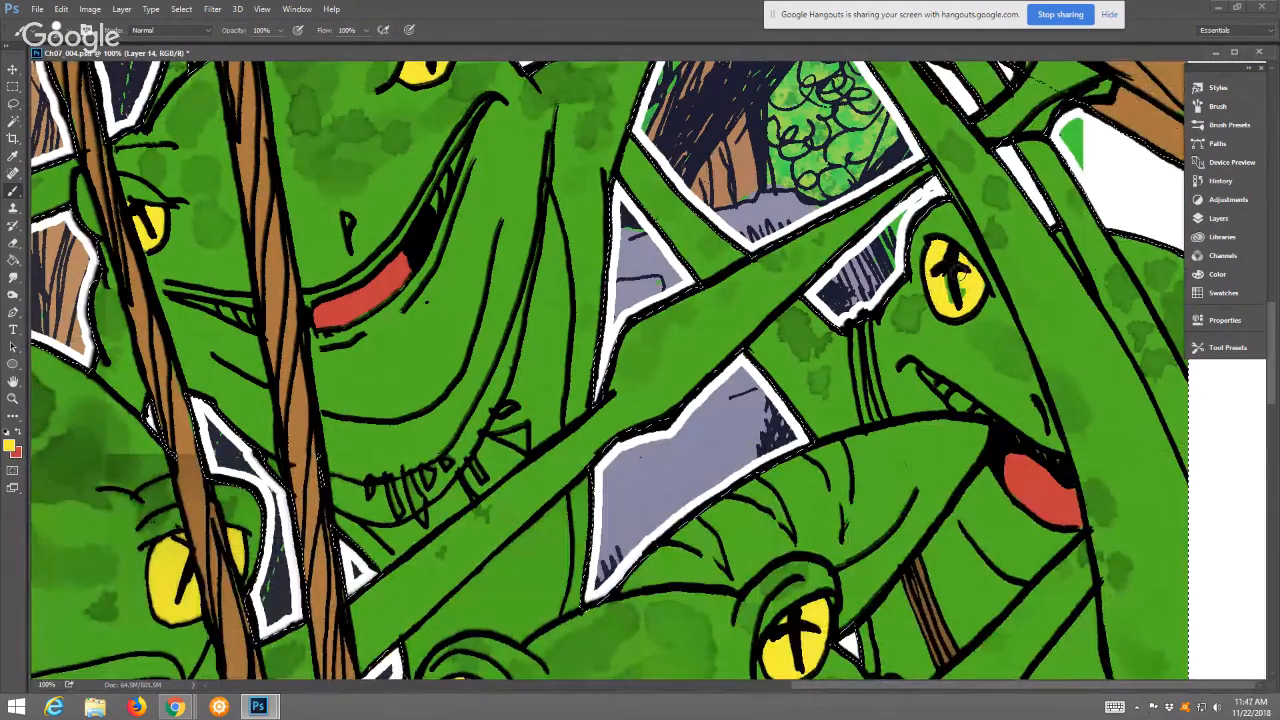
scroll(913, 395, "up", 3)
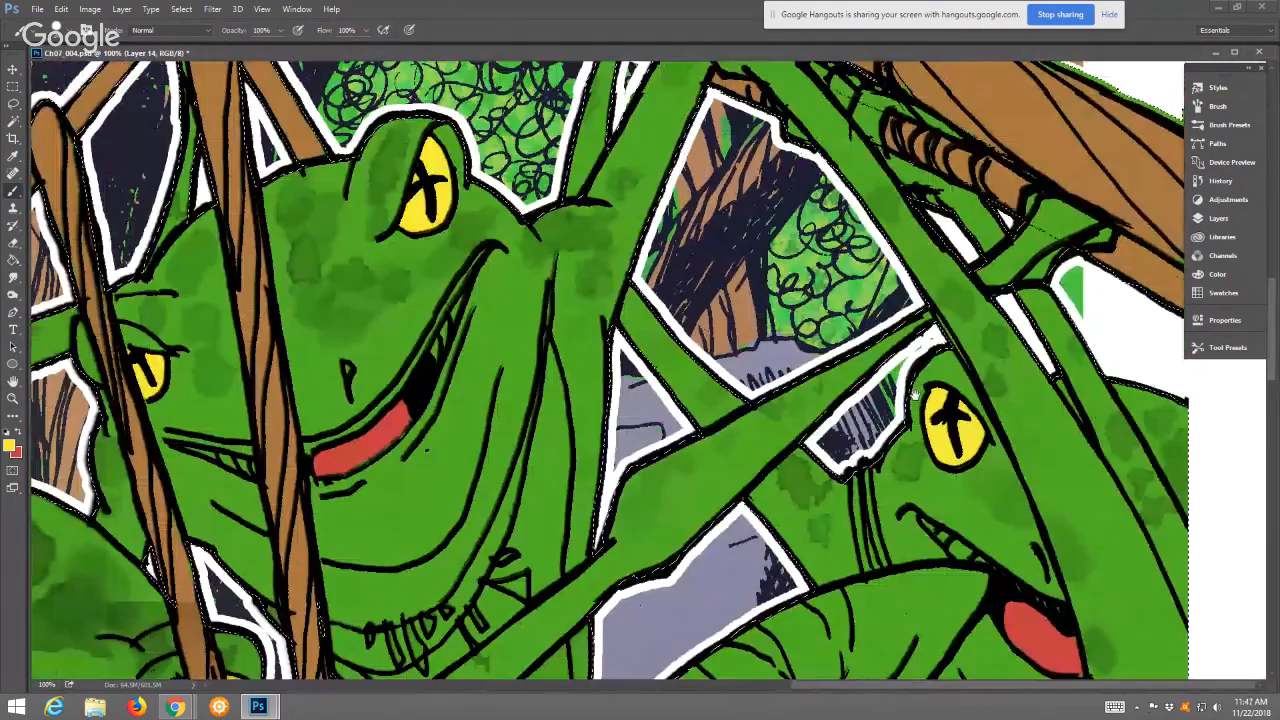
scroll(913, 395, "up", 2)
Set the foreground color to a strong red (H 359°, S 93%, B 75%) for the frogs' remaining cloth details
key("z")
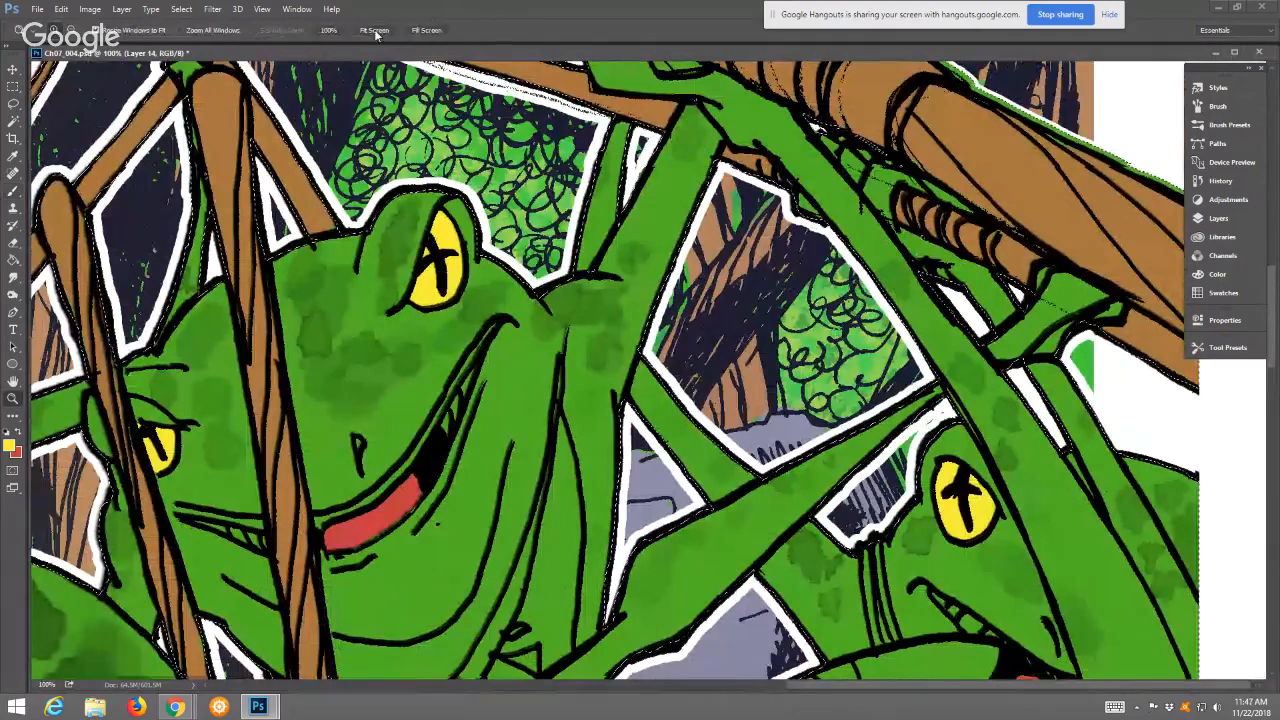
left_click(374, 31)
left_click_drag(367, 58, 751, 90)
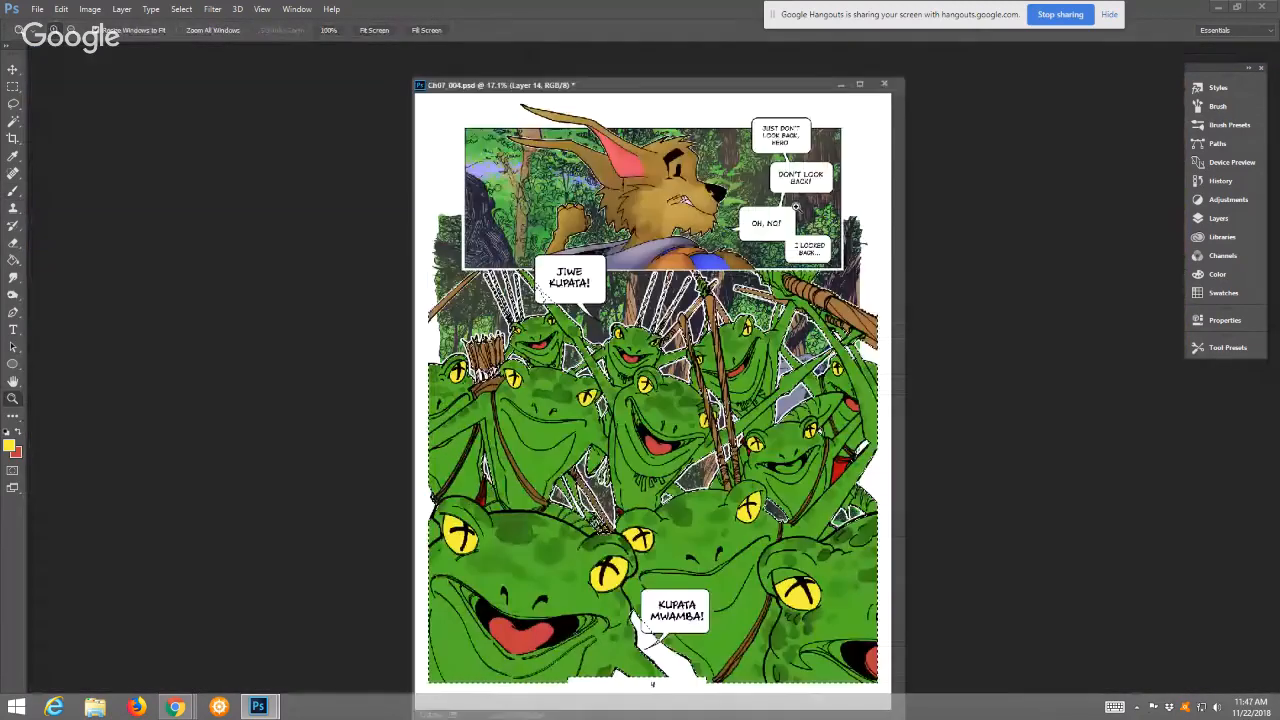
left_click(724, 504)
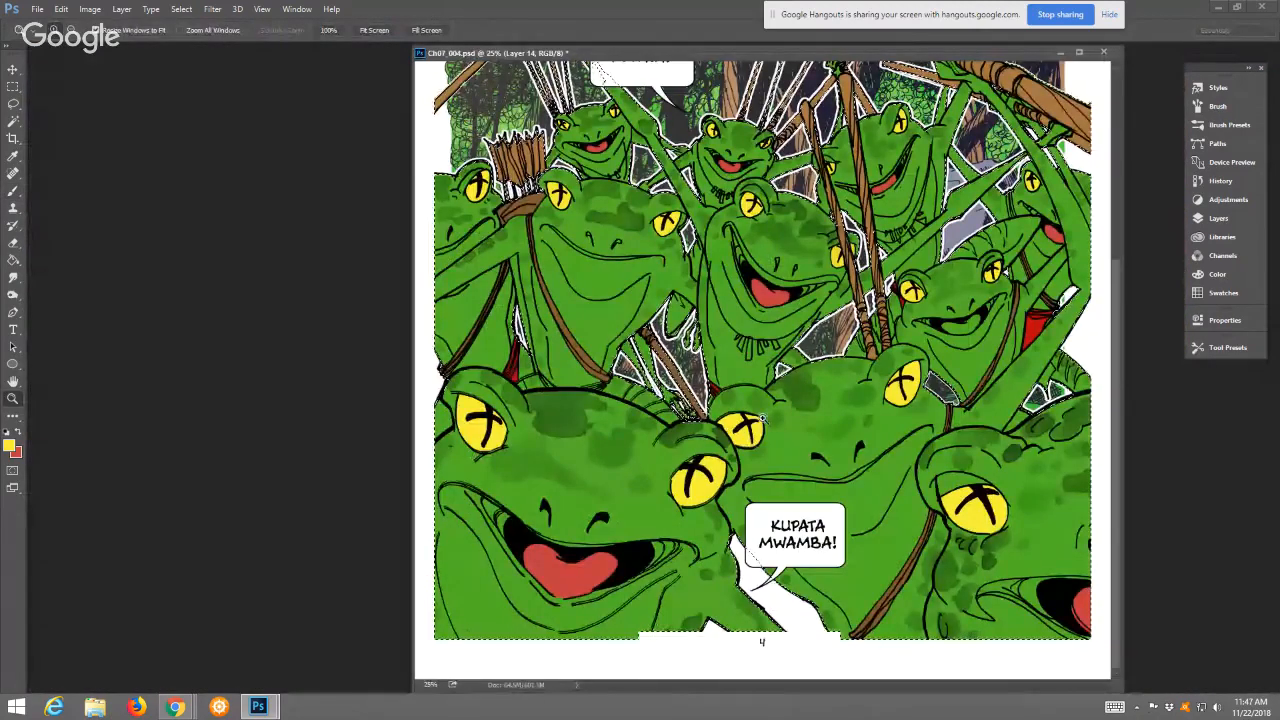
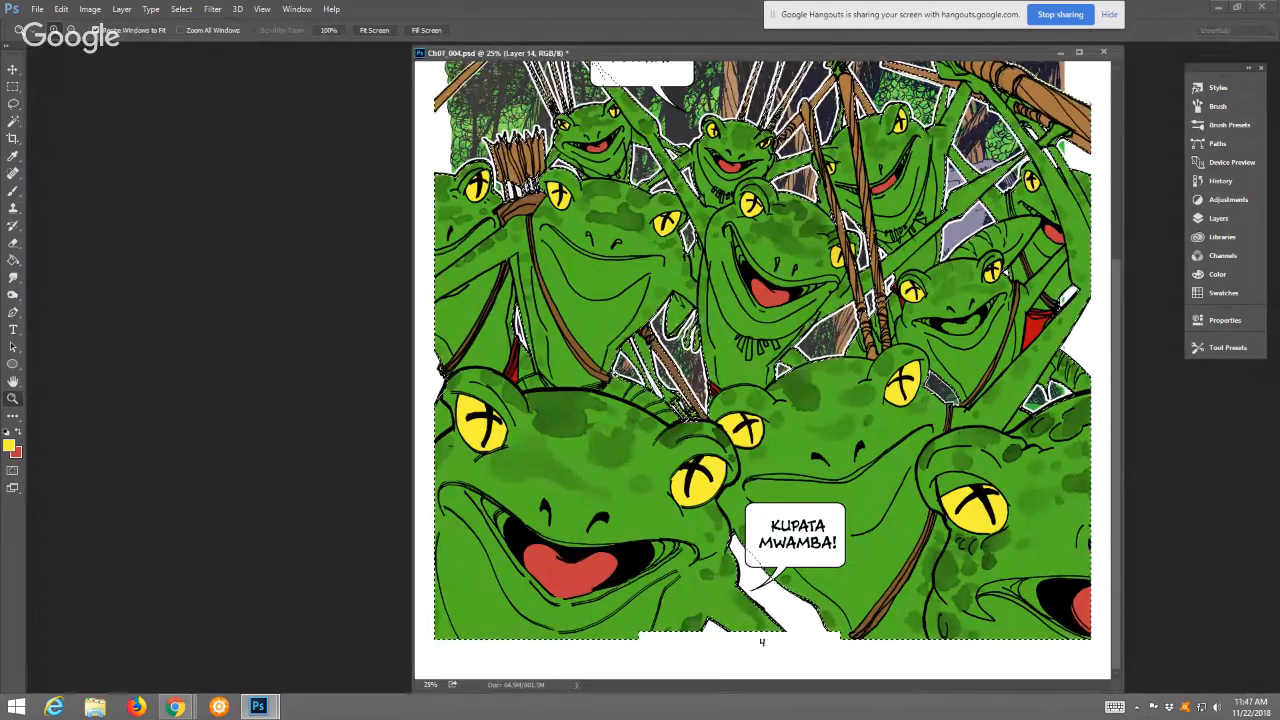
key("ctrl+plus")
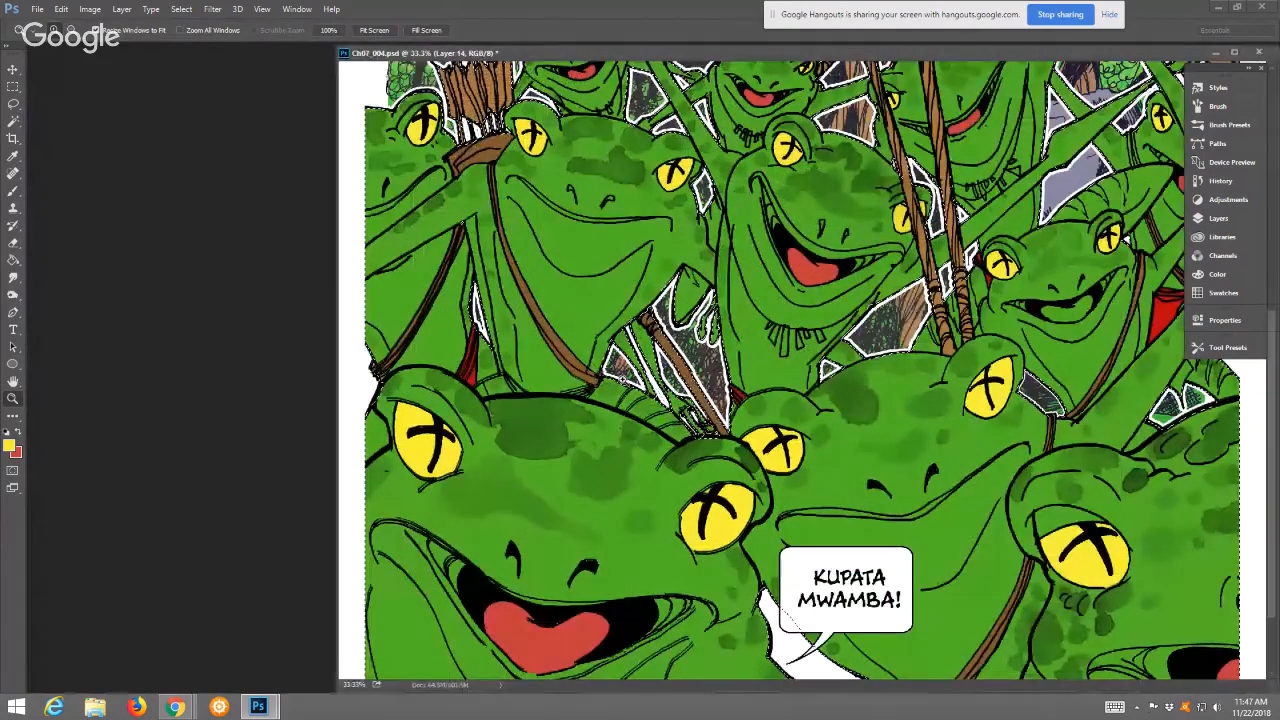
key("ctrl+plus")
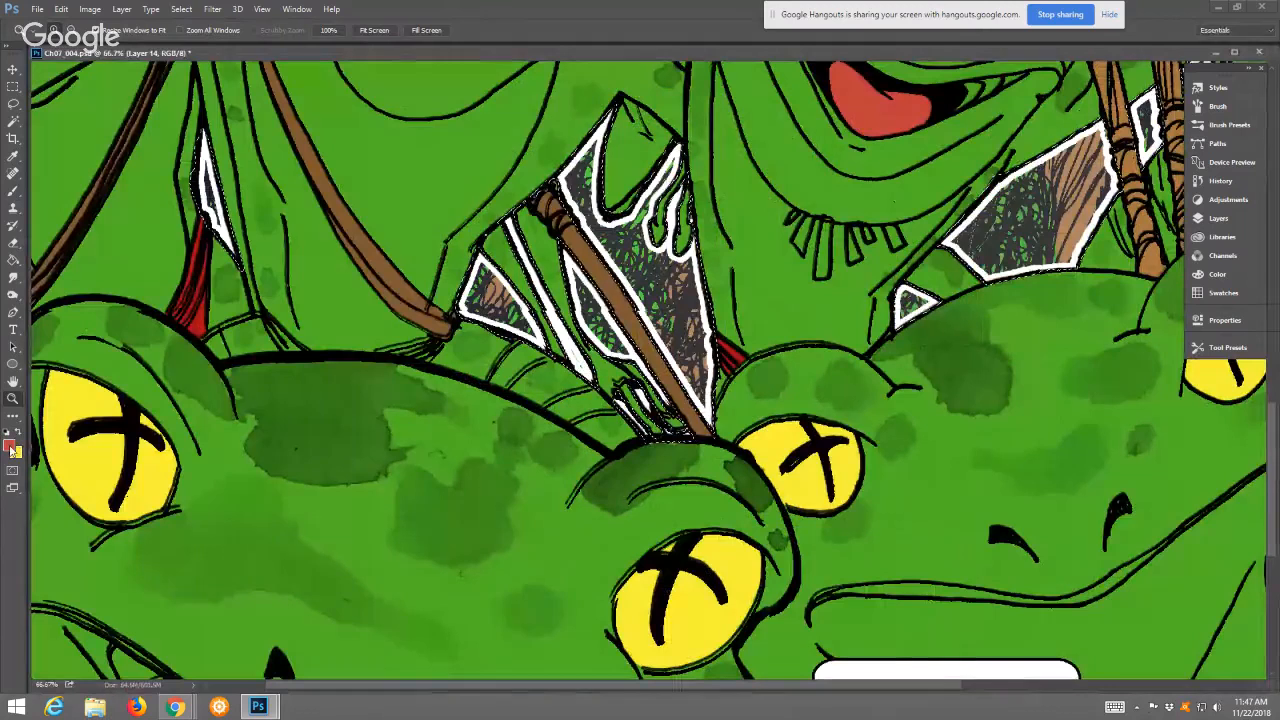
left_click(12, 448)
left_click(626, 228)
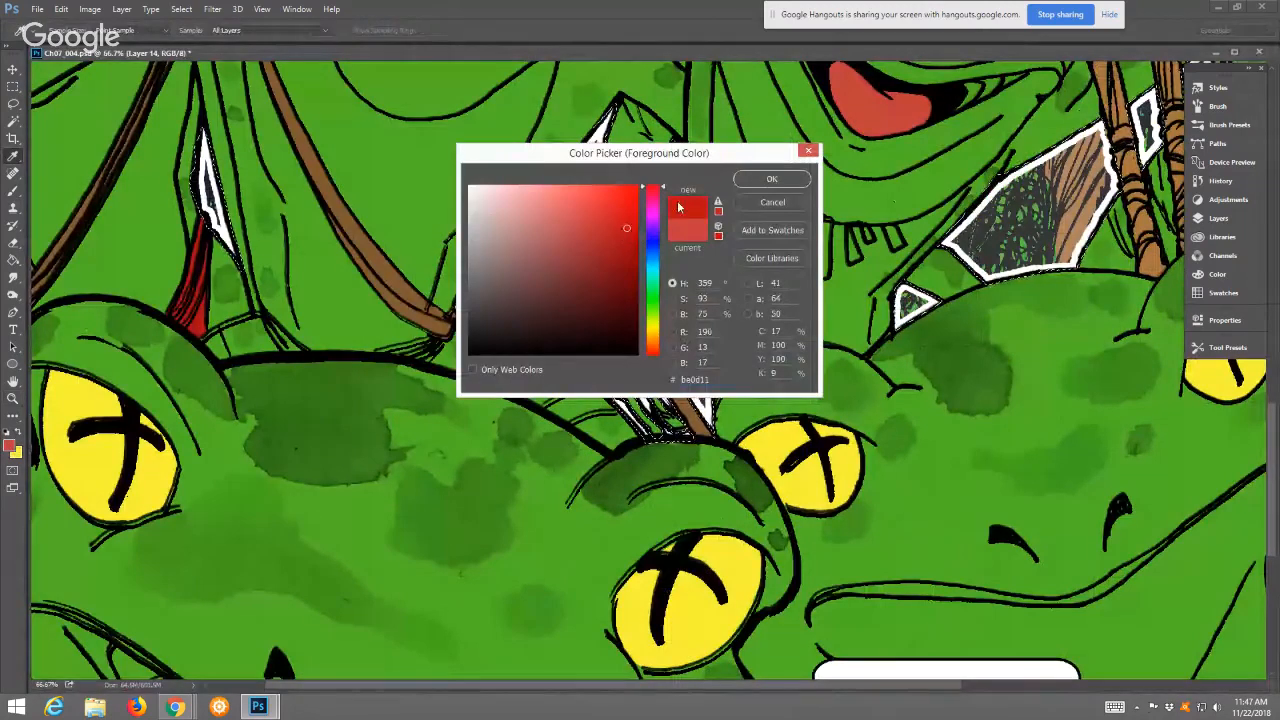
left_click(772, 180)
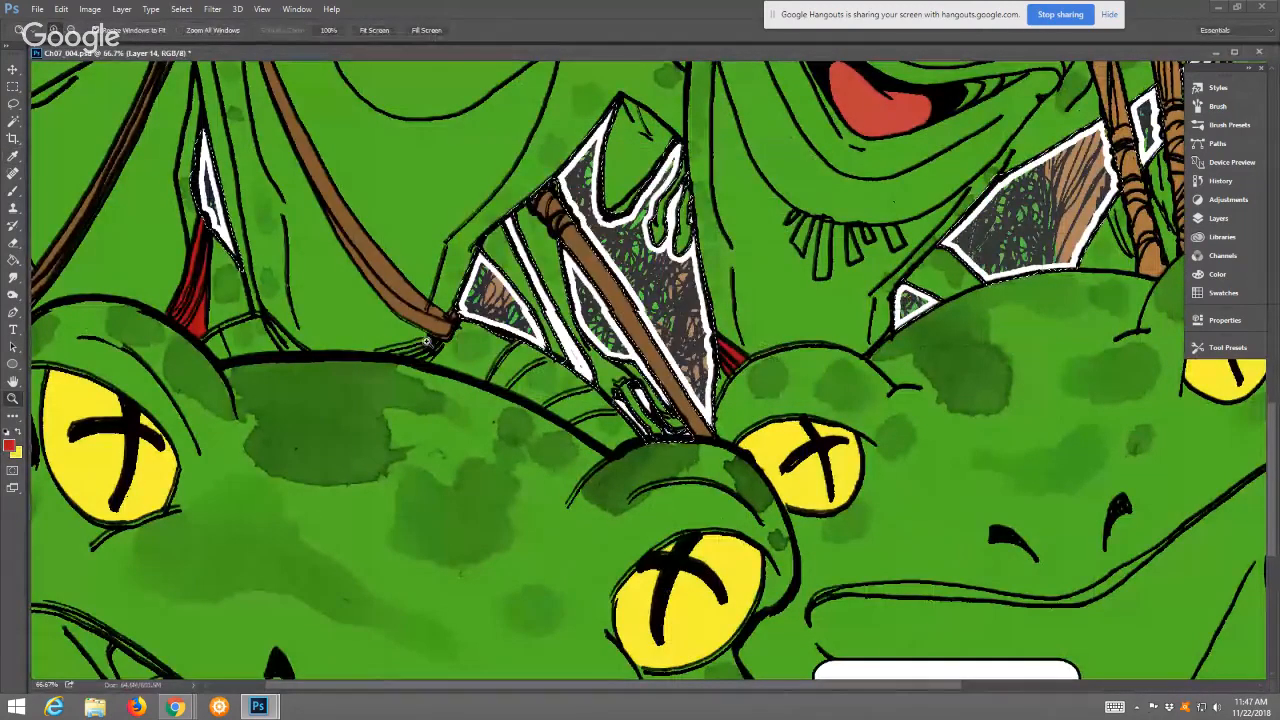
Paint the two small cloth pieces just above the large left foreground frog's head red, including the one beneath the brown strap's end
key("z")
left_click(352, 352)
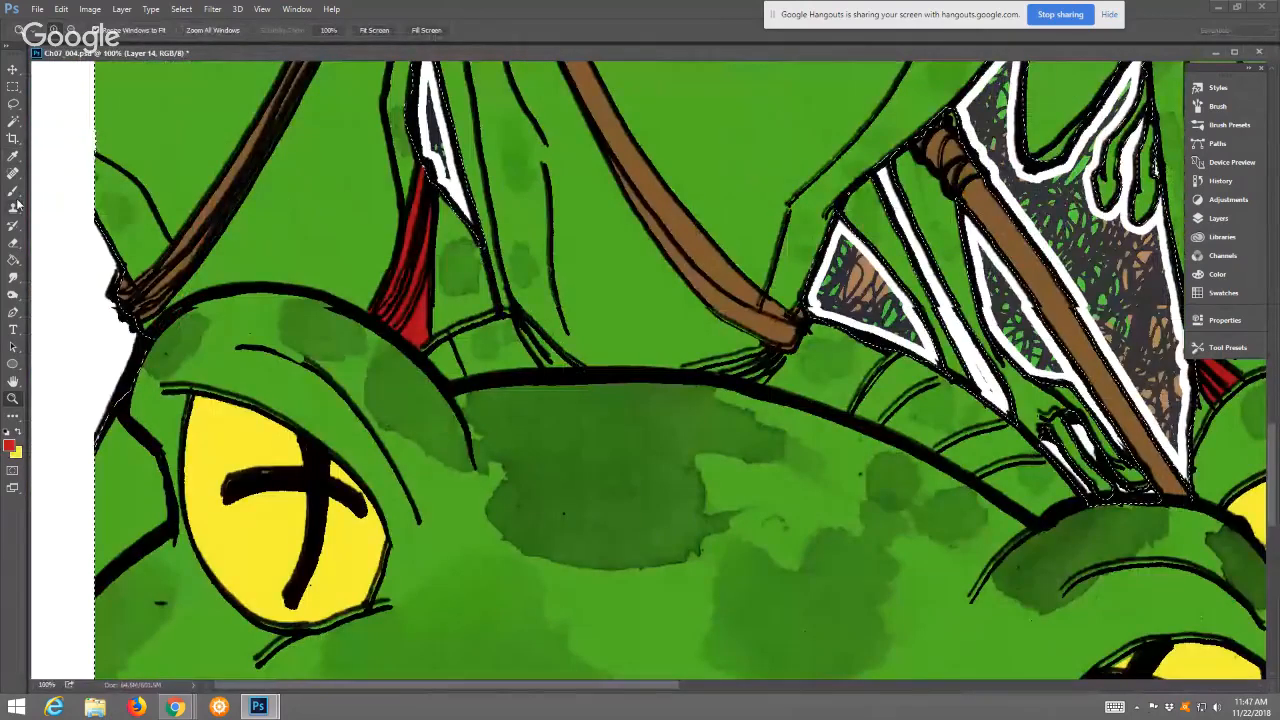
left_click(14, 191)
left_click_drag(516, 318, 578, 364)
left_click_drag(684, 366, 768, 356)
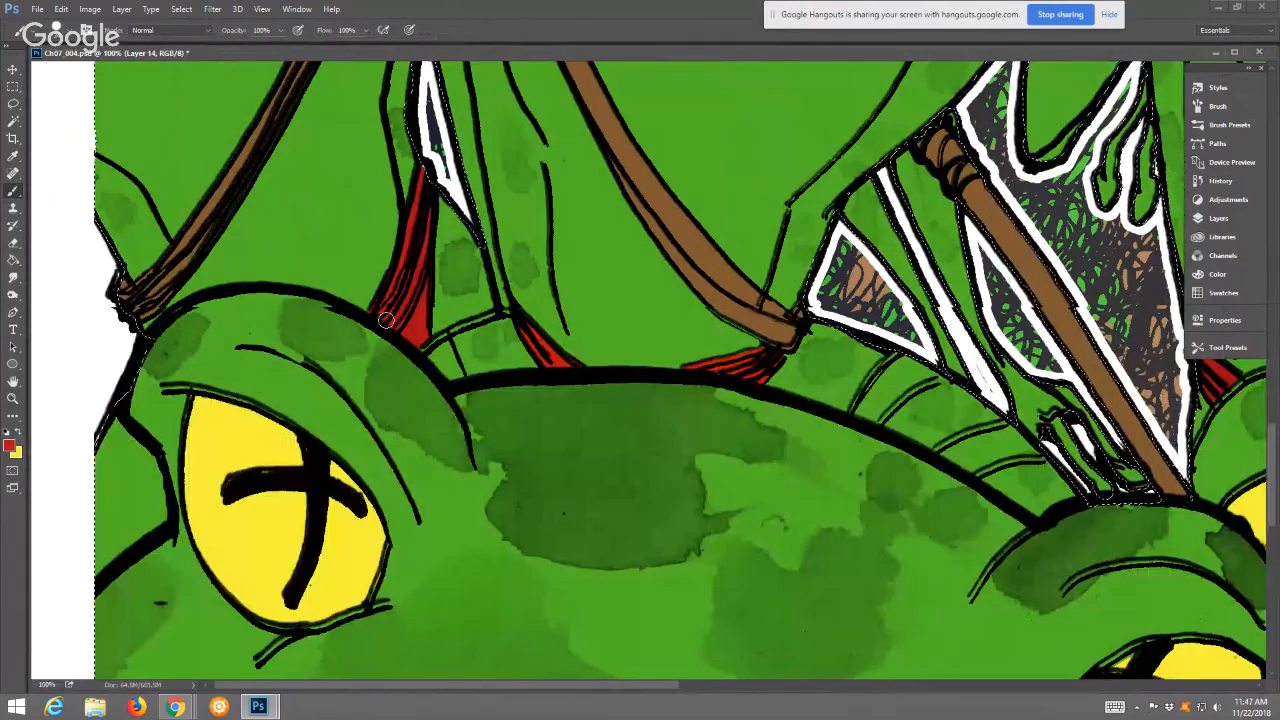
Set the foreground color to a pale yellow with 47% saturation and 89% brightness for the frogs' teeth
left_click(13, 398)
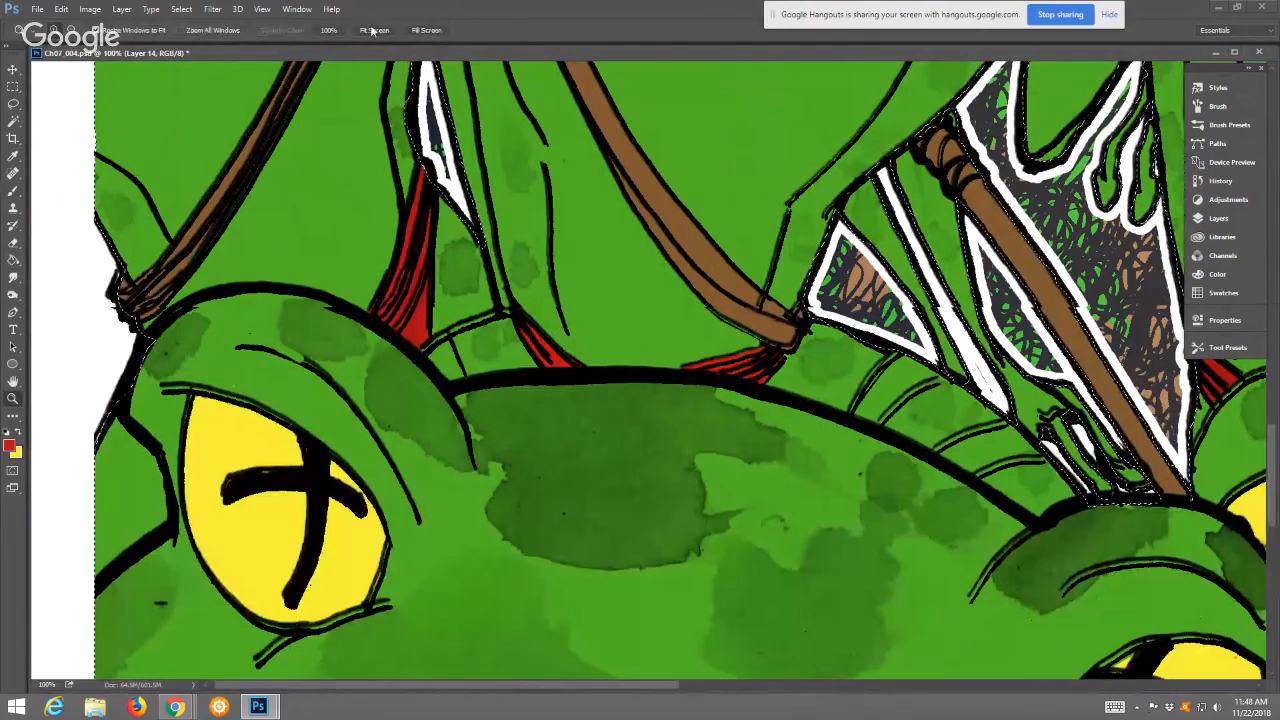
left_click(372, 30)
left_click_drag(362, 53, 573, 61)
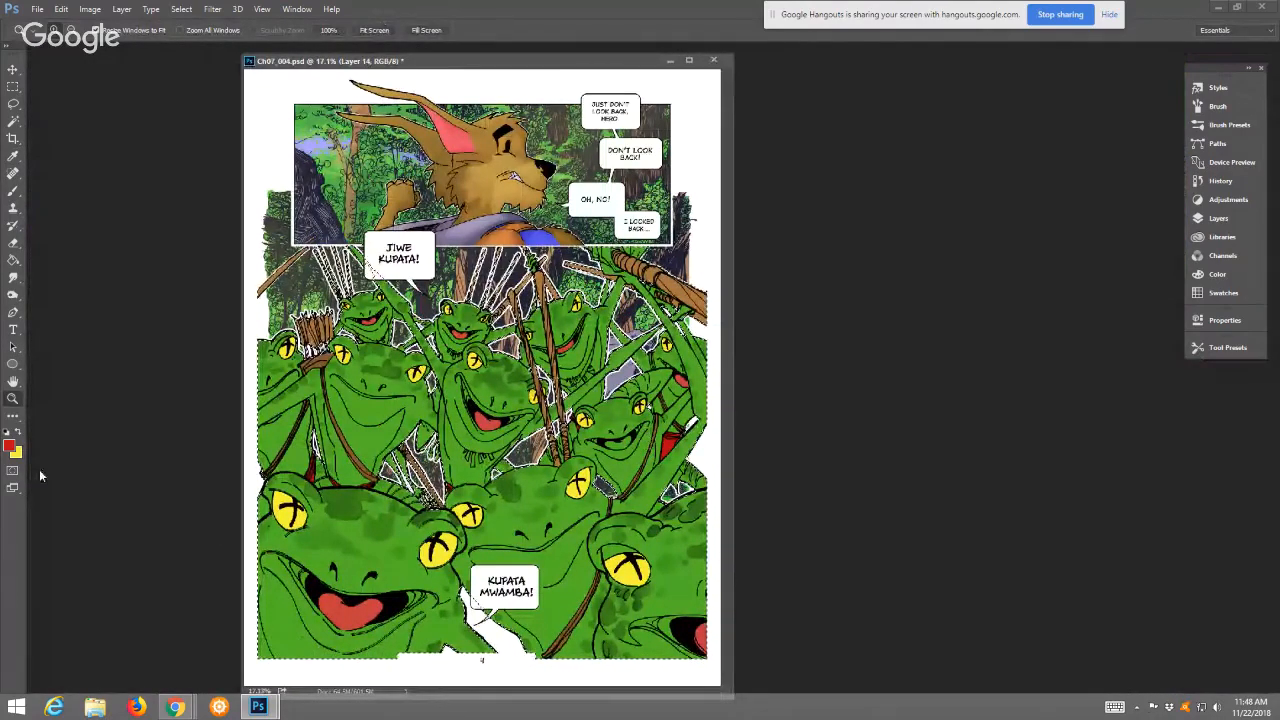
left_click(9, 446)
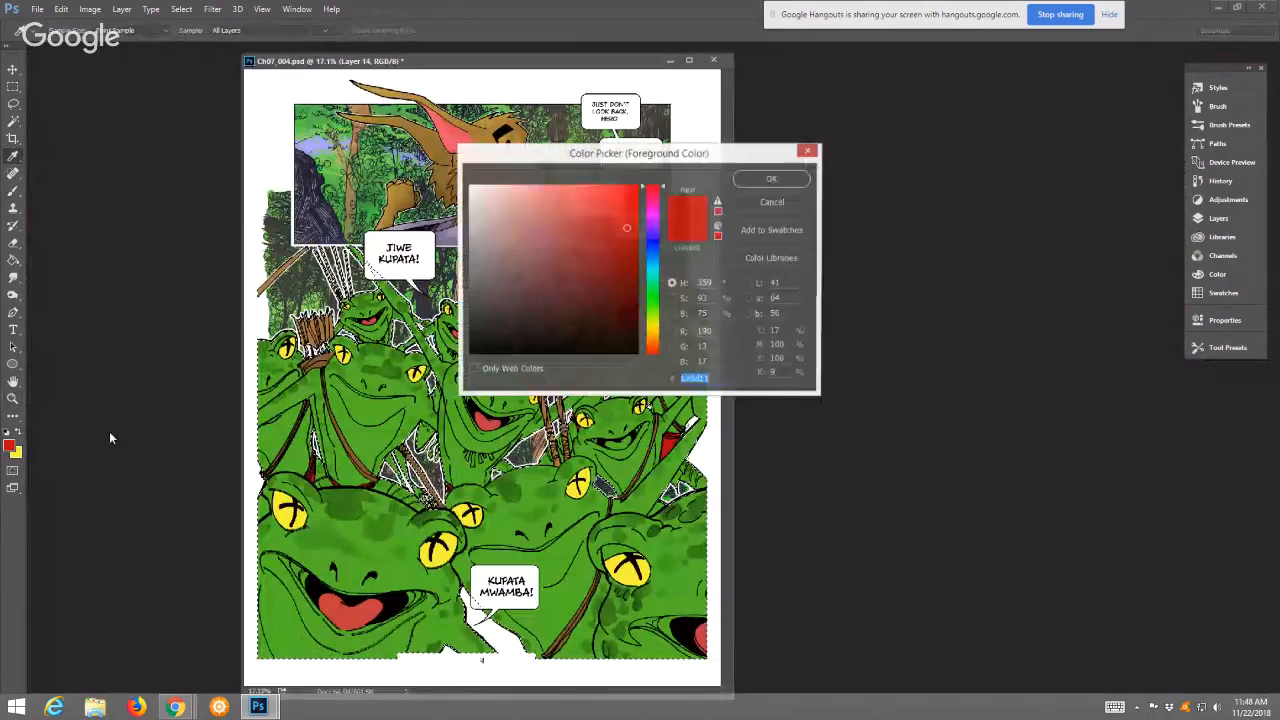
left_click(654, 330)
left_click(547, 205)
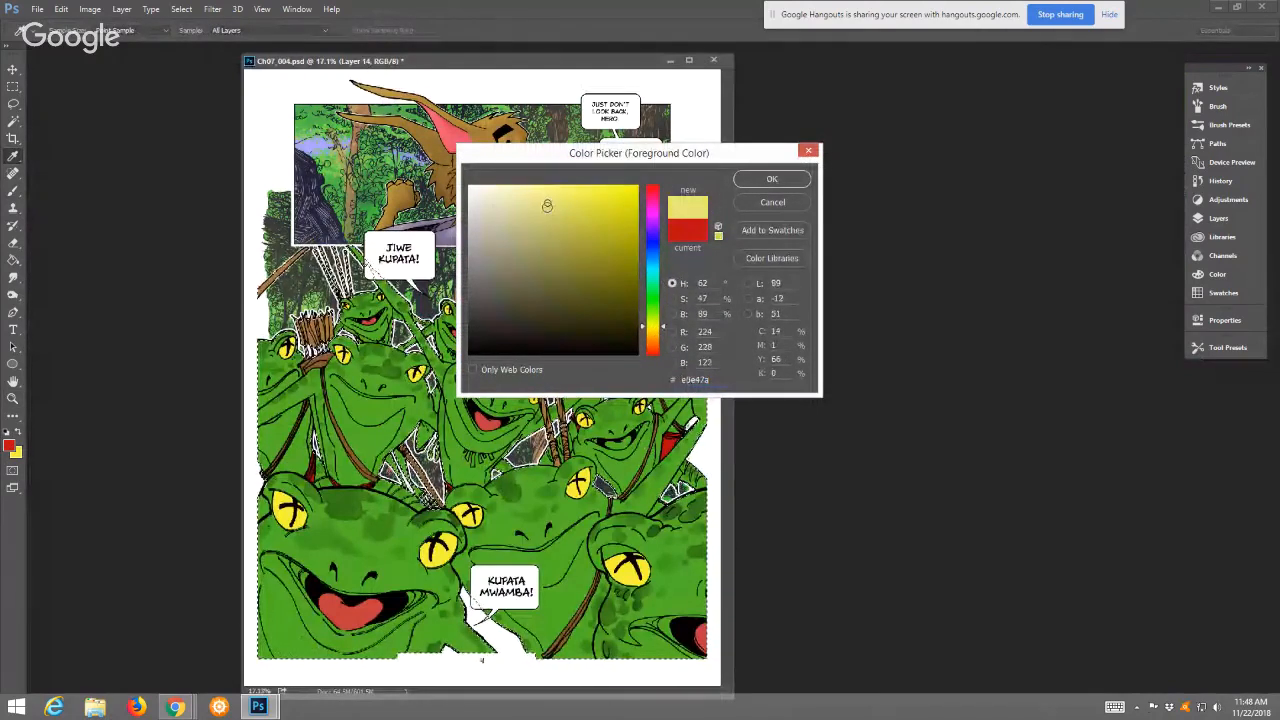
left_click(770, 180)
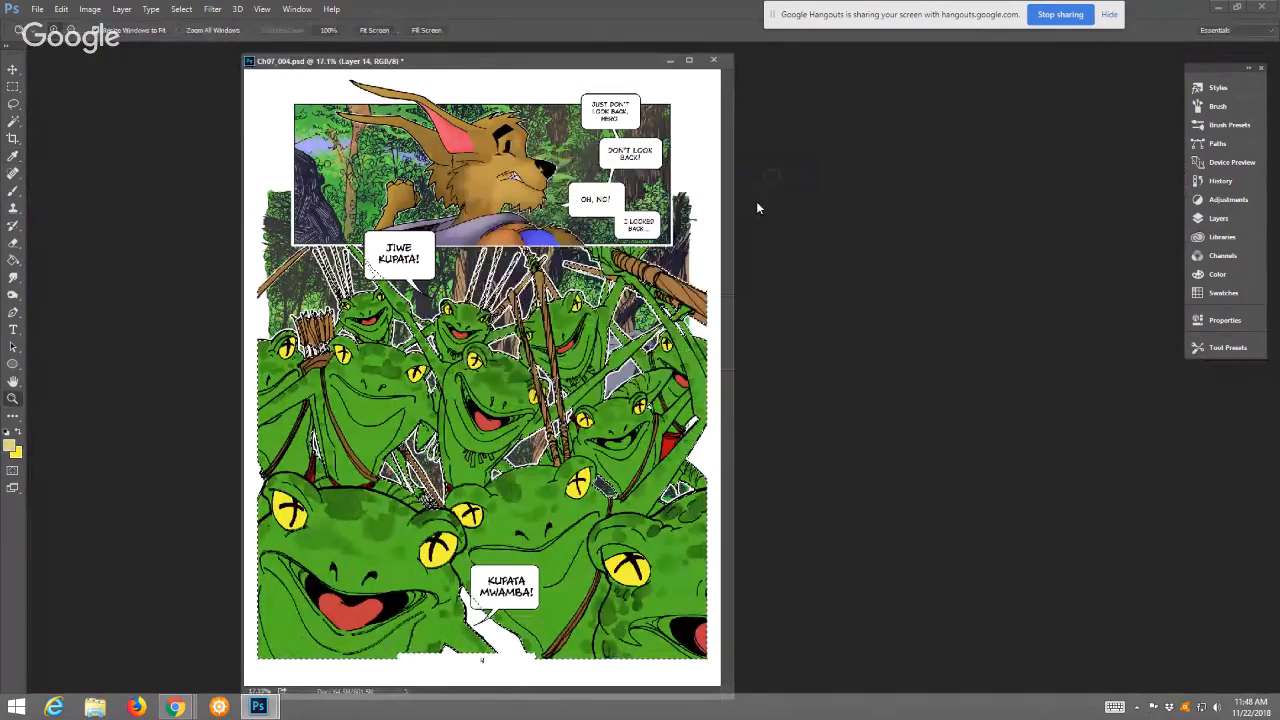
Paint the teeth in both mouth corners of the small back-row frog beside the quiver pale yellow with a 19 px brush
left_click_drag(347, 299, 425, 365)
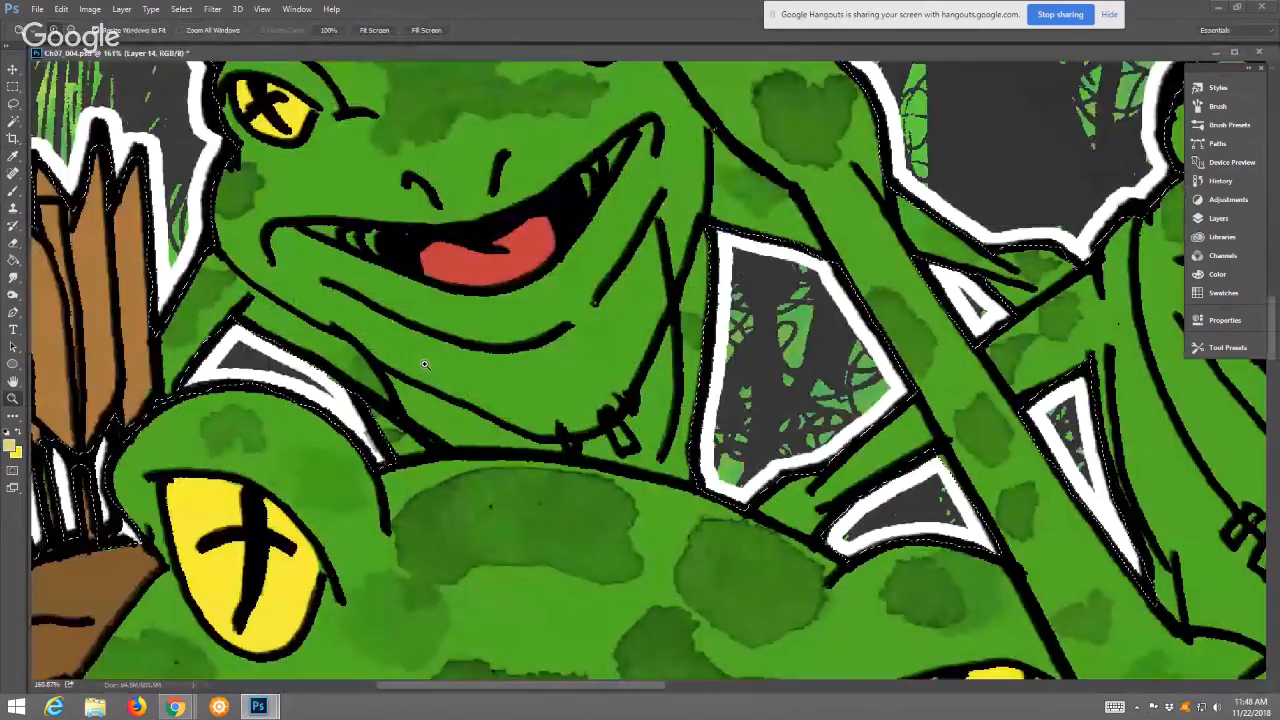
key("b")
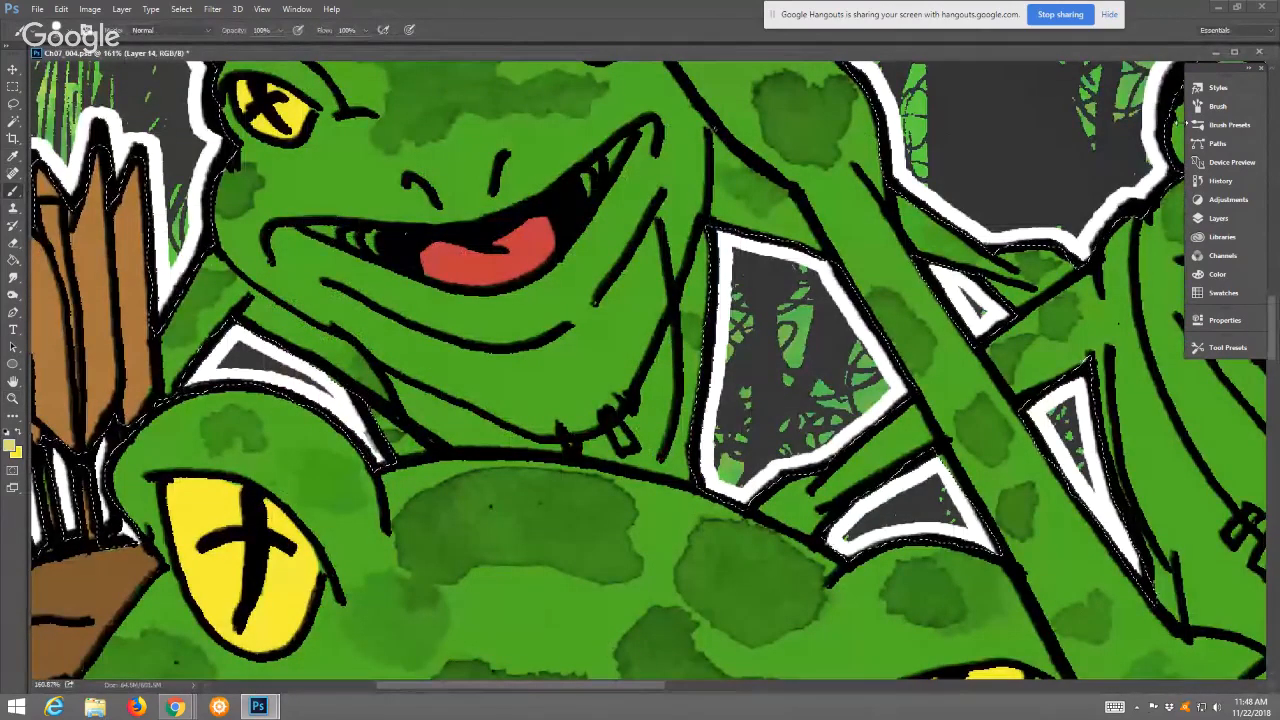
left_click(1218, 106)
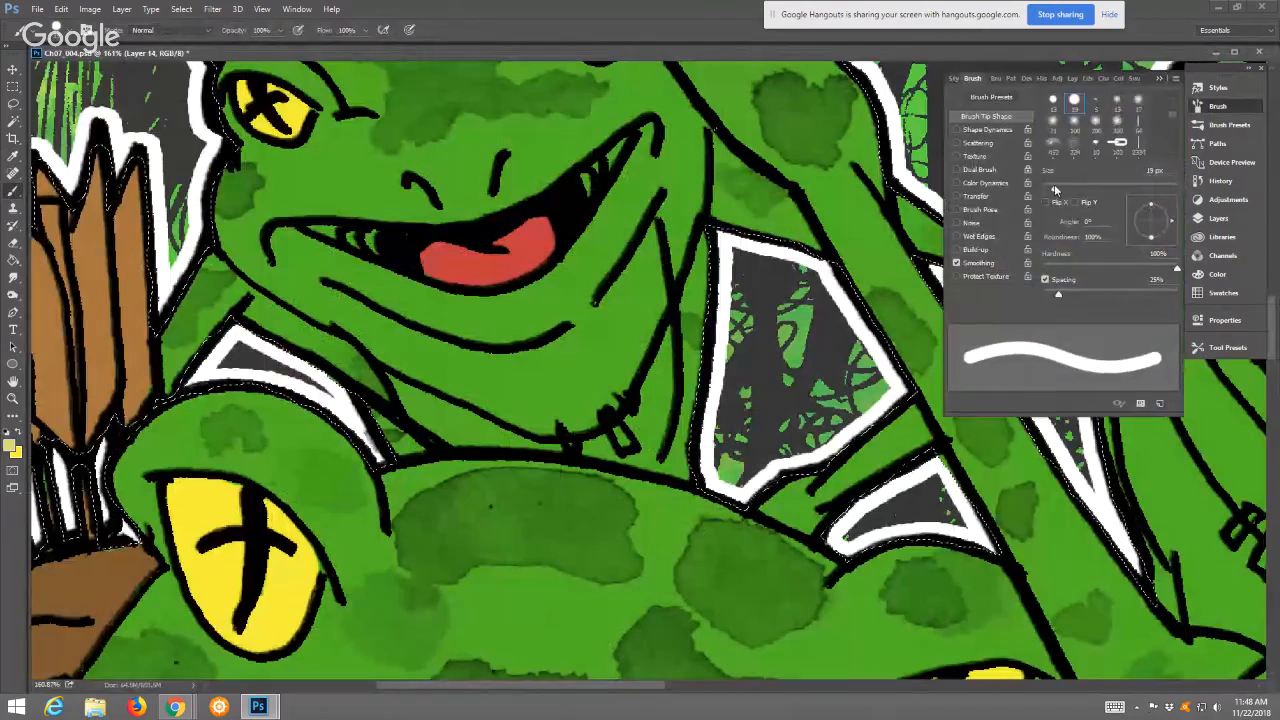
left_click_drag(628, 140, 586, 189)
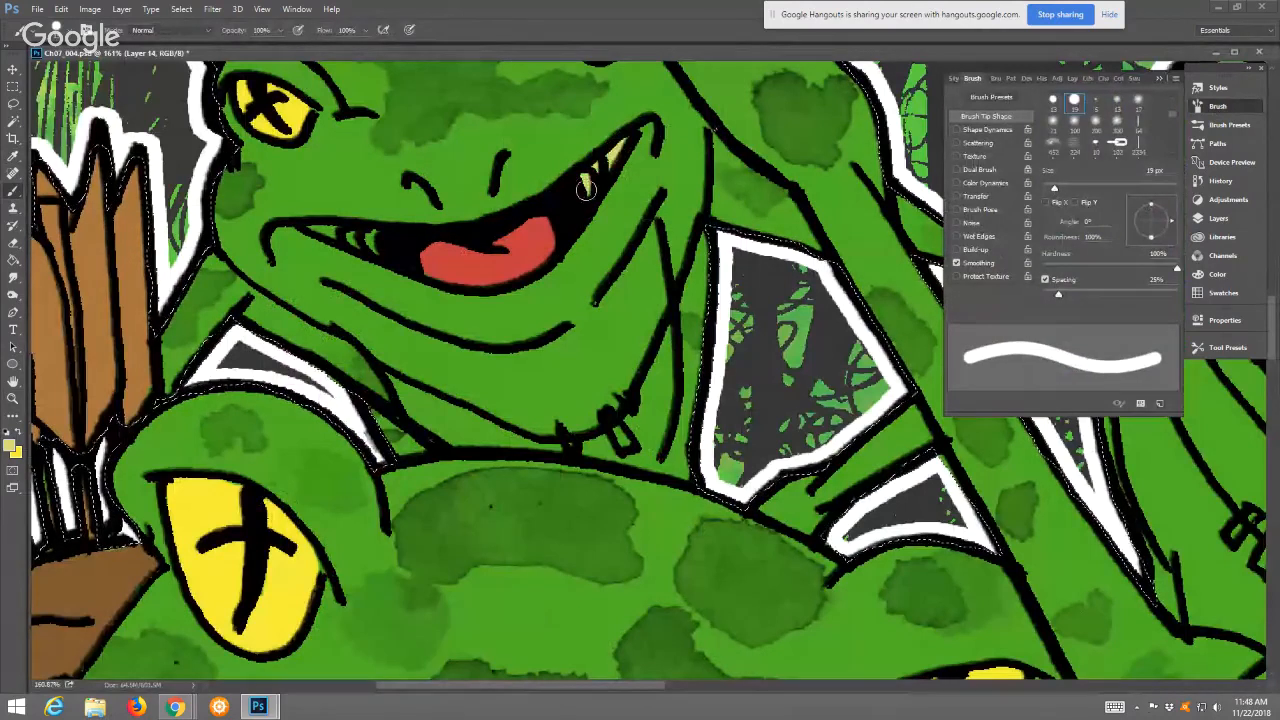
left_click_drag(308, 228, 342, 236)
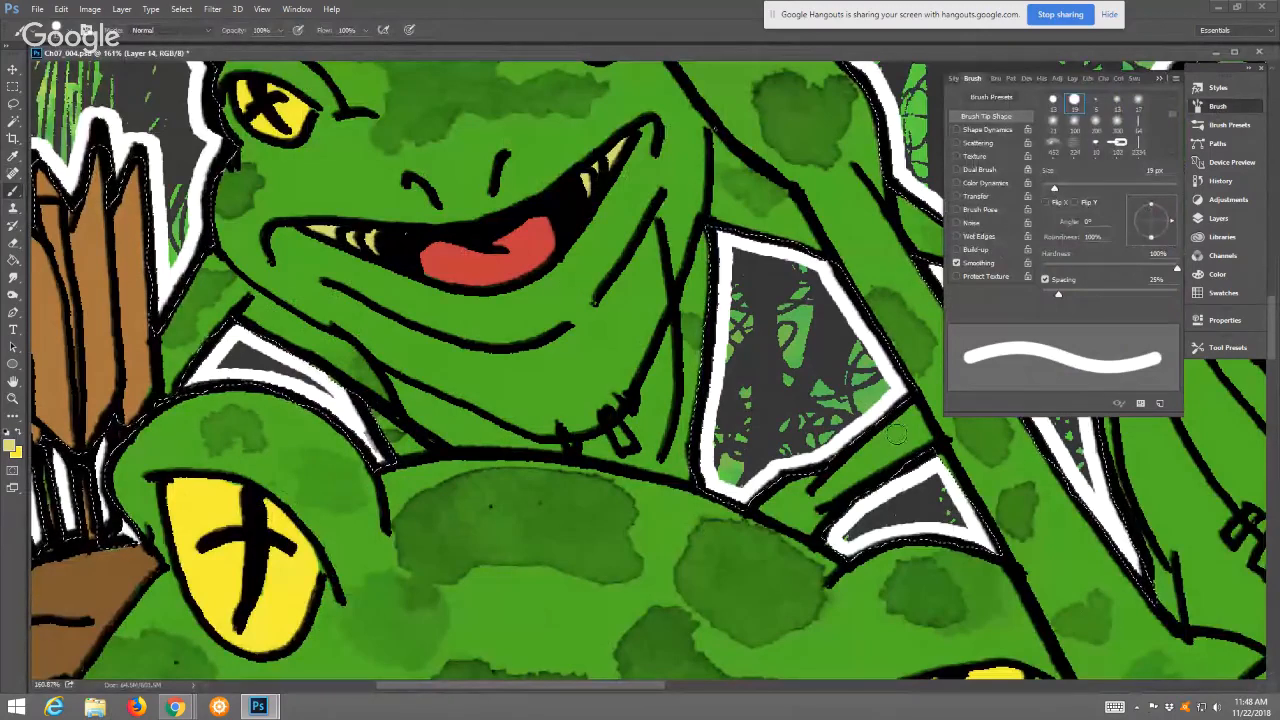
Paint the teeth in the left mouth corner of the wide-mouthed frog in the middle of the crowd pale yellow
left_click_drag(889, 491, 602, 261)
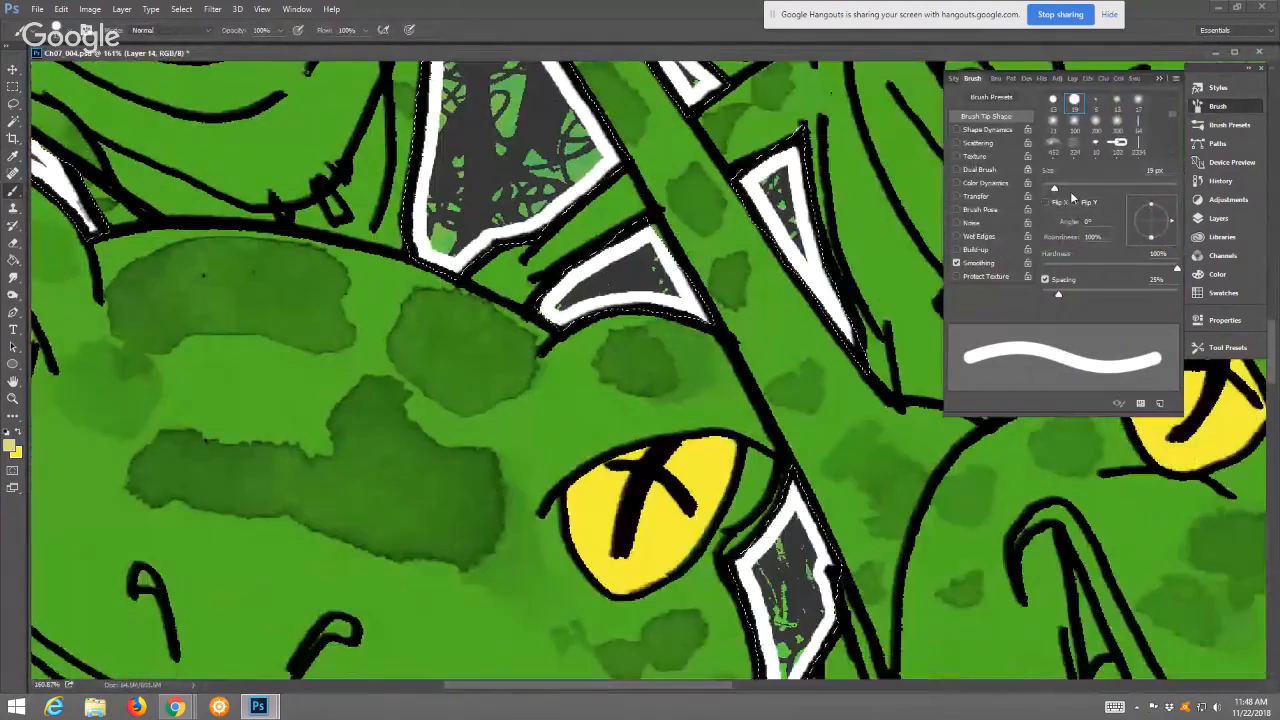
mouse_move(1060, 560)
left_mouse_down()
mouse_move(981, 273)
mouse_move(616, 273)
mouse_move(675, 445)
mouse_move(658, 385)
mouse_move(689, 440)
left_mouse_up()
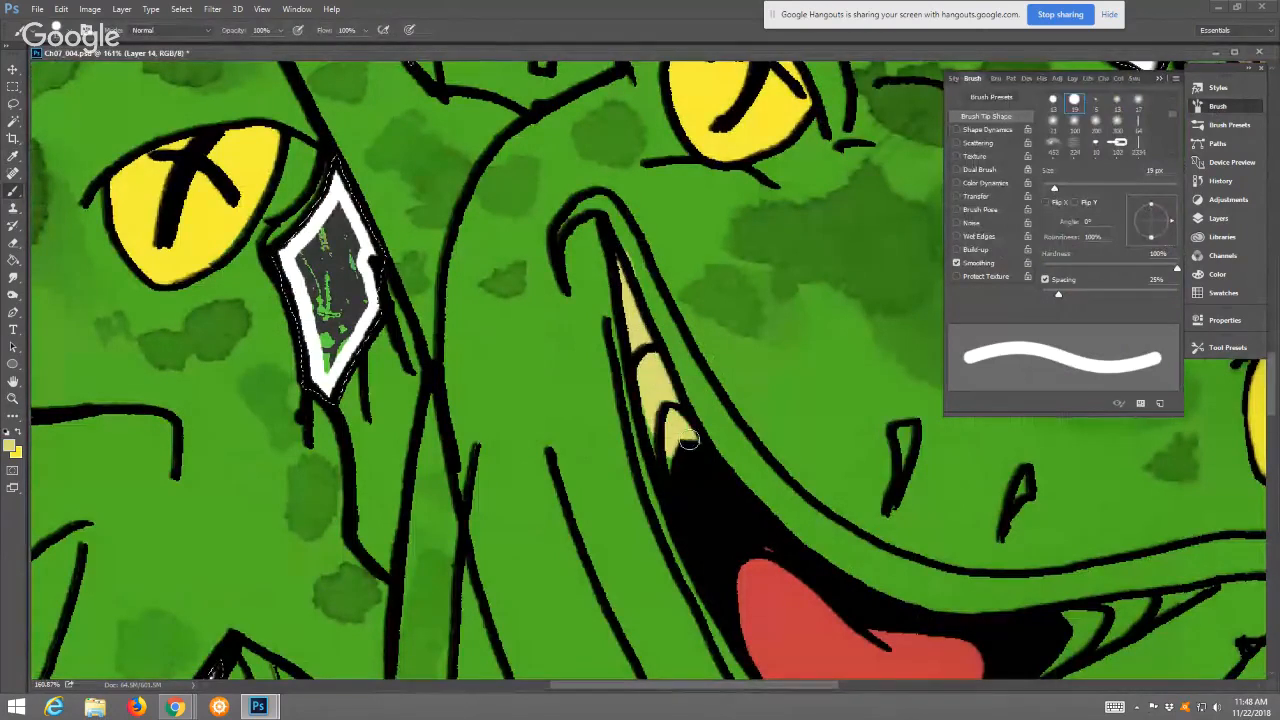
left_click(13, 277)
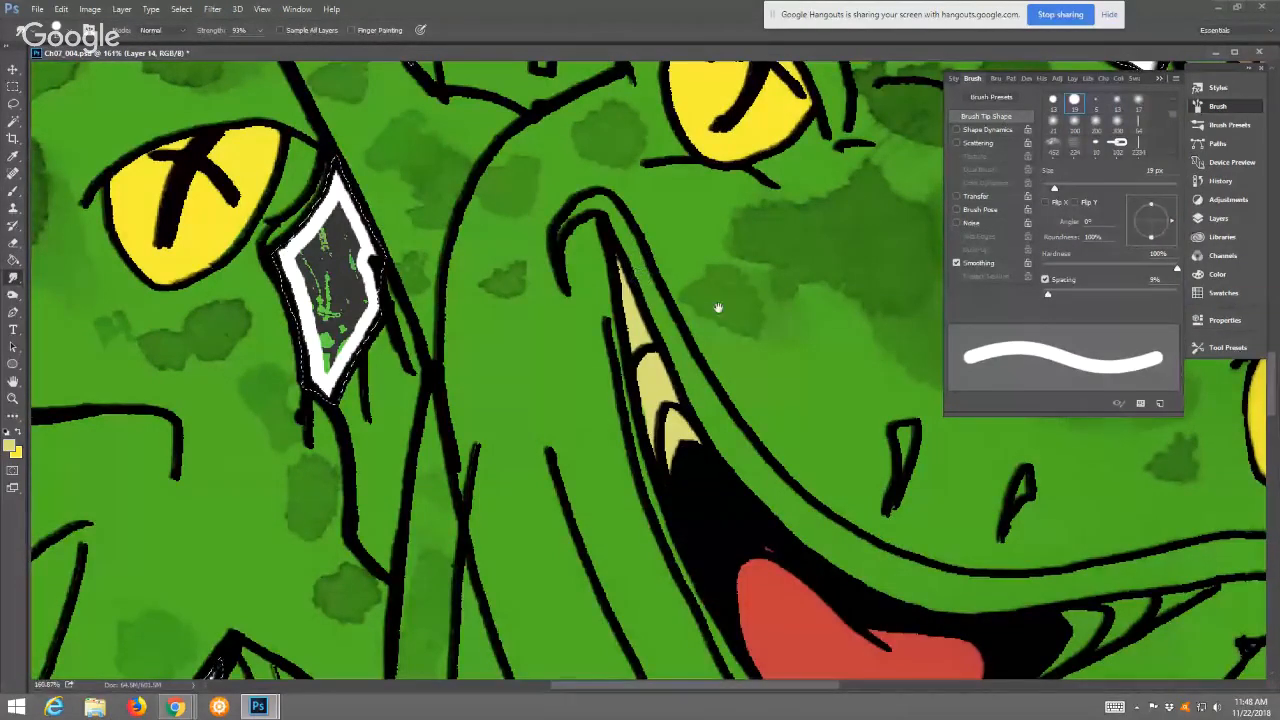
Paint the middle frog's teeth in the right mouth corner pale yellow, reducing the brush to 13 px for the narrow tip
scroll(680, 302, "right", 6)
scroll(680, 302, "down", 2)
left_click(13, 191)
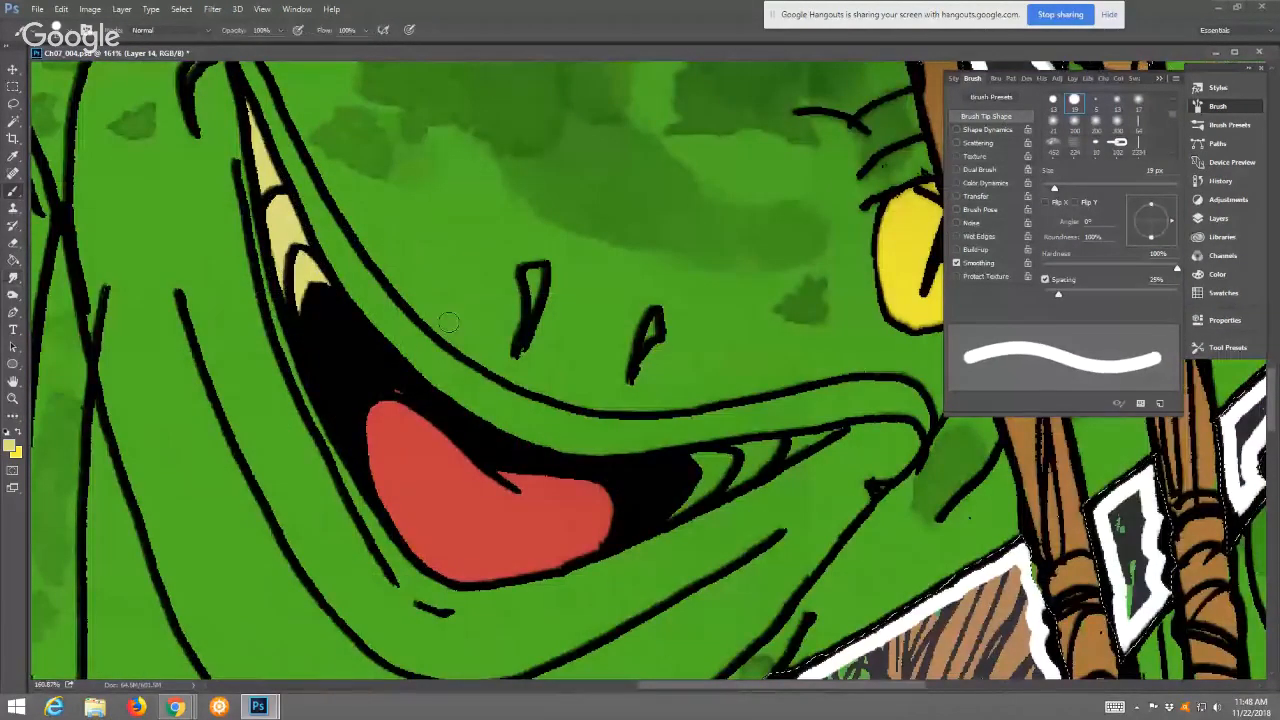
mouse_move(738, 452)
left_mouse_down()
mouse_move(700, 470)
mouse_move(674, 509)
left_mouse_up()
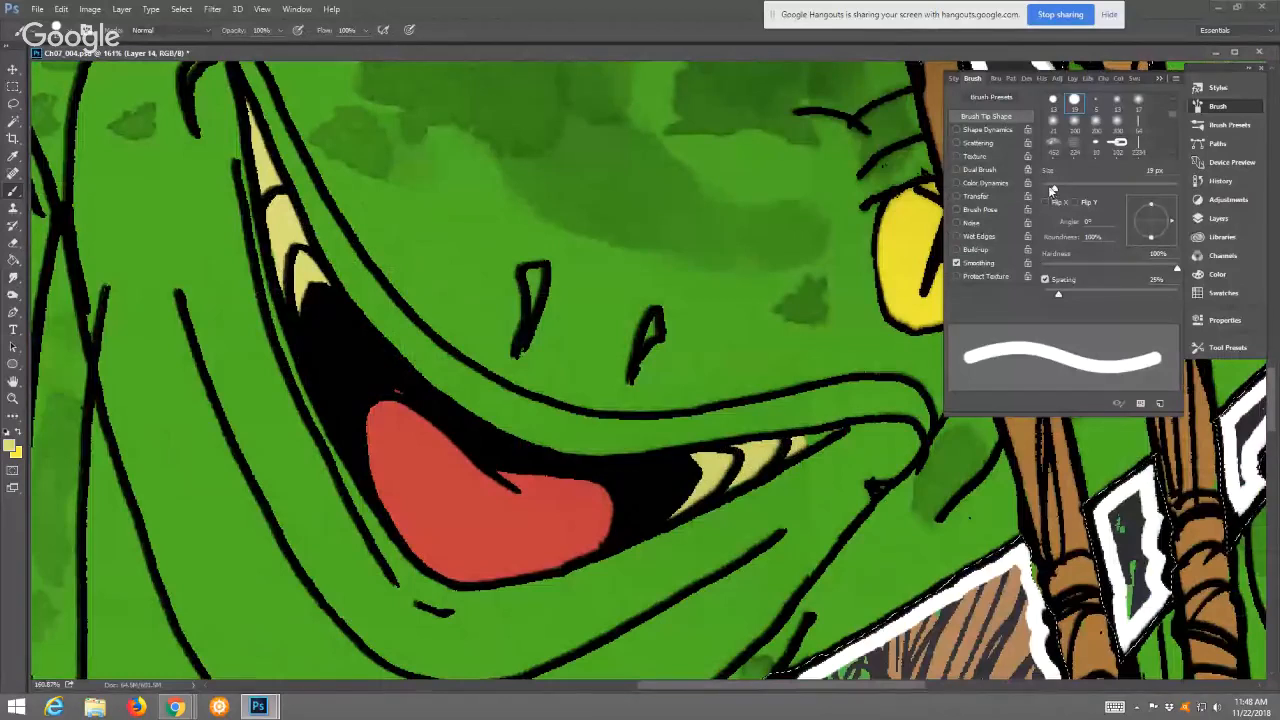
left_click_drag(1054, 187, 1049, 187)
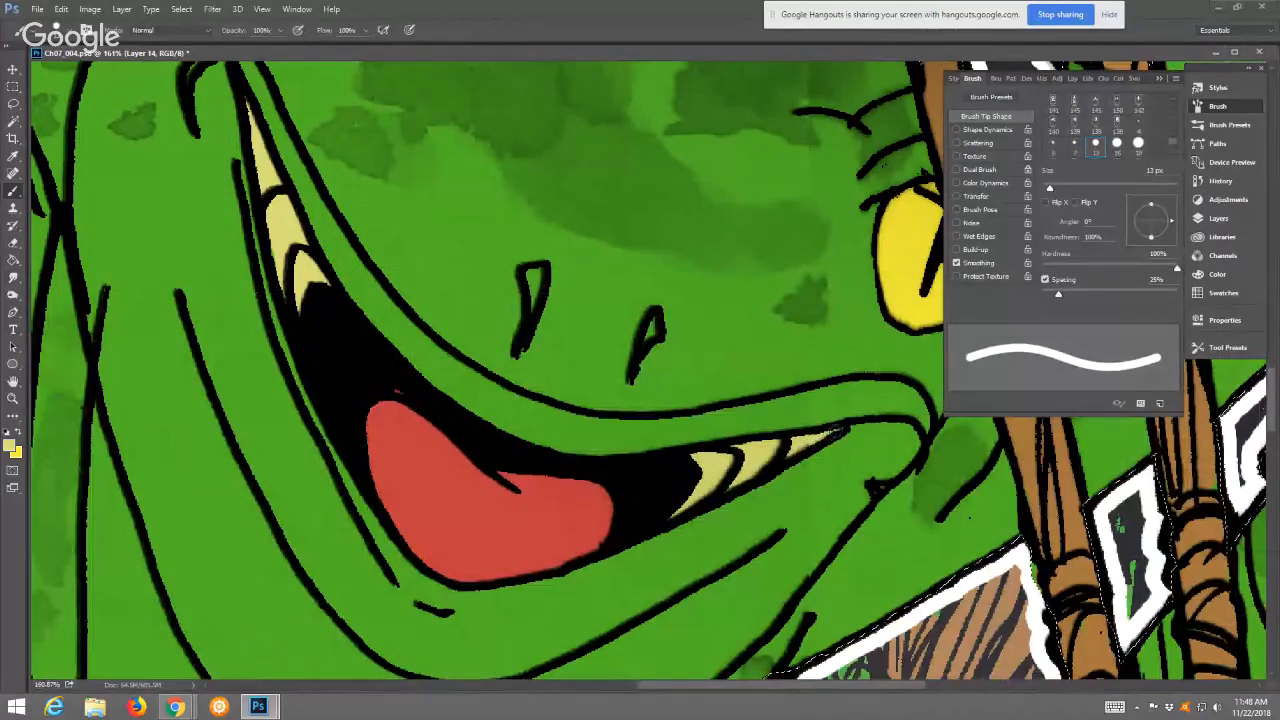
left_click_drag(838, 433, 803, 448)
Paint the teeth in both mouth corners of the strapped frog right of the two brown shafts pale yellow
mouse_move(905, 446)
left_mouse_down()
mouse_move(680, 516)
mouse_move(532, 532)
mouse_move(561, 521)
mouse_move(381, 486)
left_mouse_up()
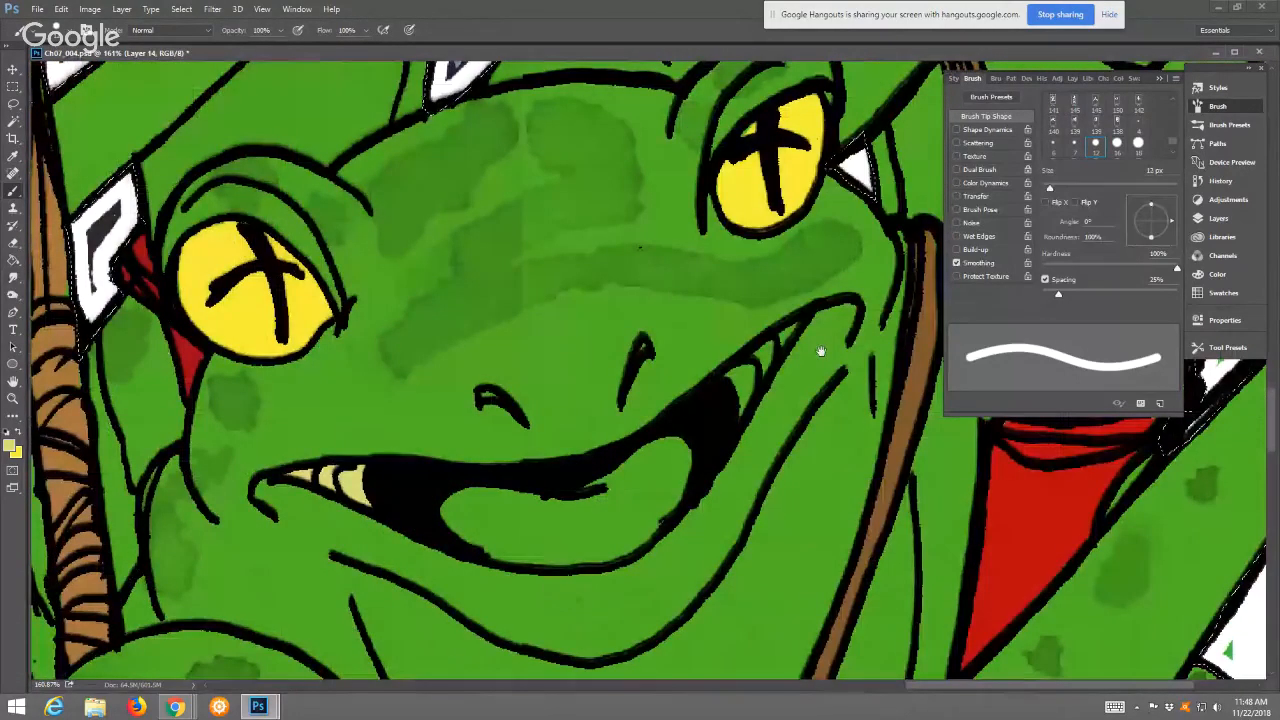
left_click_drag(748, 370, 729, 414)
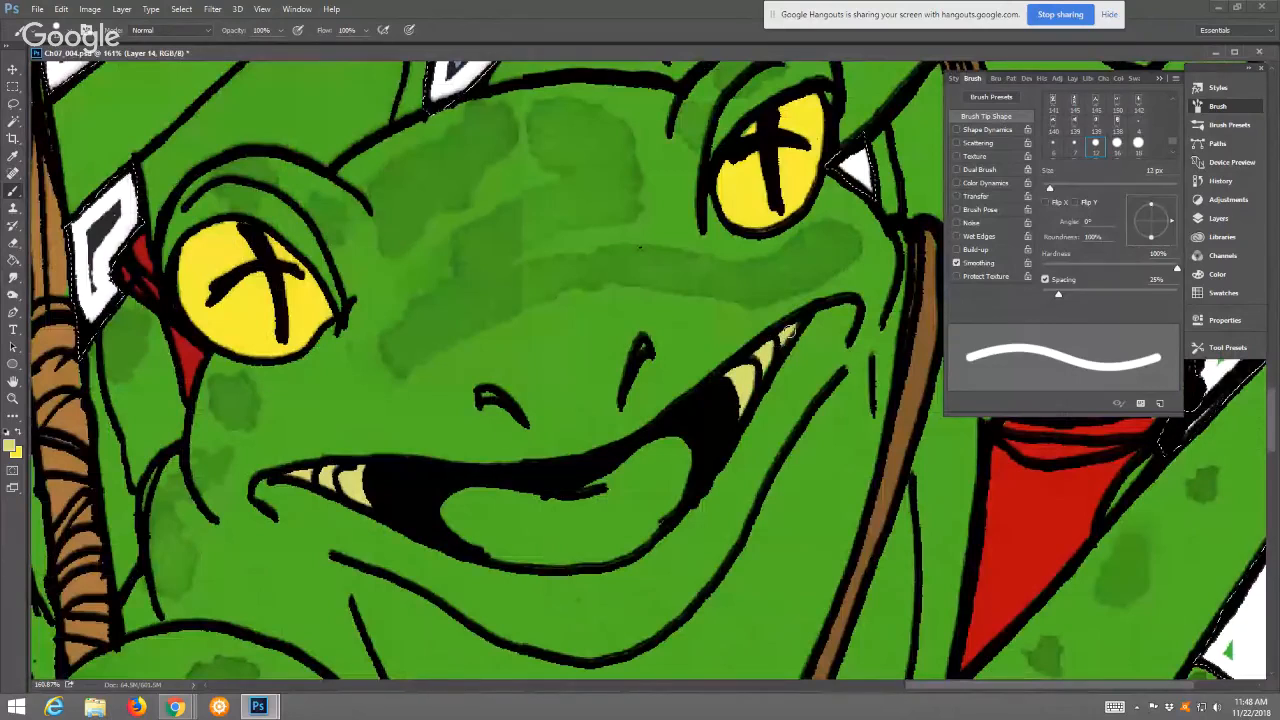
Paint the strapped frog's tongue pink (H 340°, S 78%, B 75%), enlarging the brush to 44 px, and reduce the brush to 14 px
left_click(11, 447)
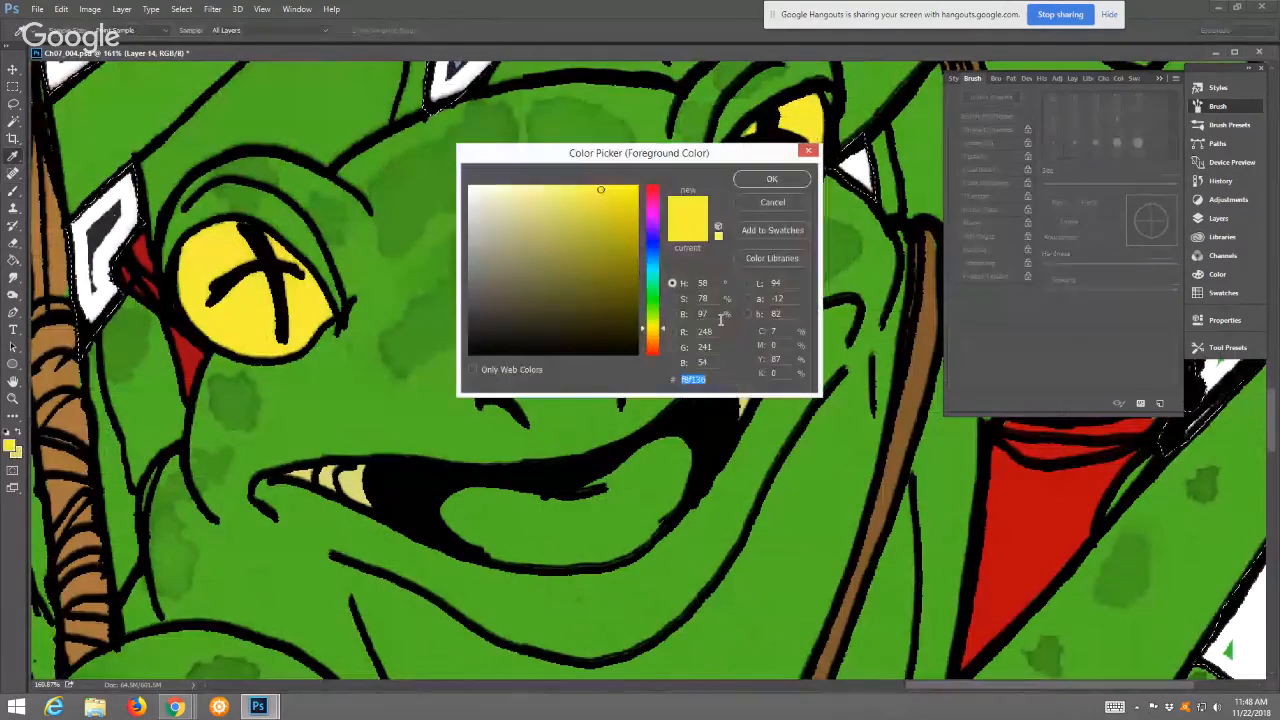
left_click(652, 200)
left_click(602, 228)
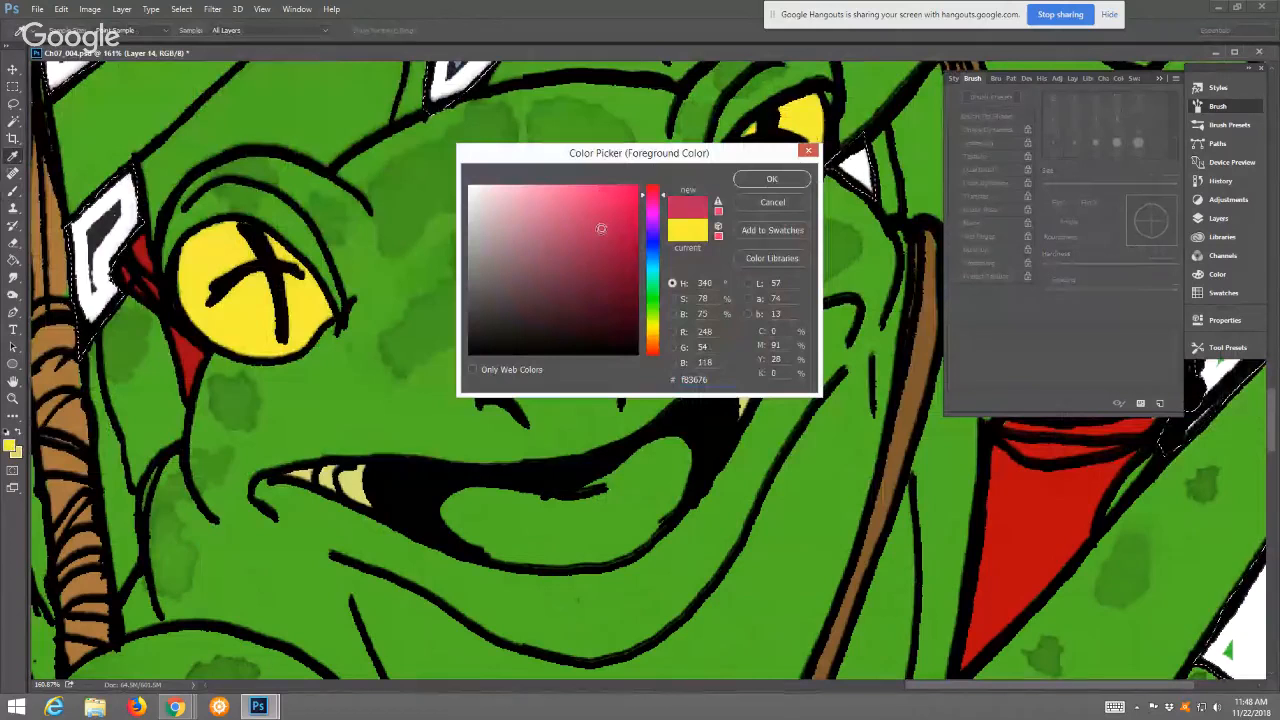
left_click(772, 179)
mouse_move(474, 494)
left_mouse_down()
mouse_move(450, 510)
mouse_move(526, 496)
left_mouse_up()
left_click_drag(1050, 188, 1071, 188)
mouse_move(645, 450)
left_mouse_down()
mouse_move(678, 450)
mouse_move(601, 496)
mouse_move(464, 508)
mouse_move(510, 541)
mouse_move(585, 540)
mouse_move(627, 523)
mouse_move(607, 539)
mouse_move(648, 509)
mouse_move(650, 446)
left_mouse_up()
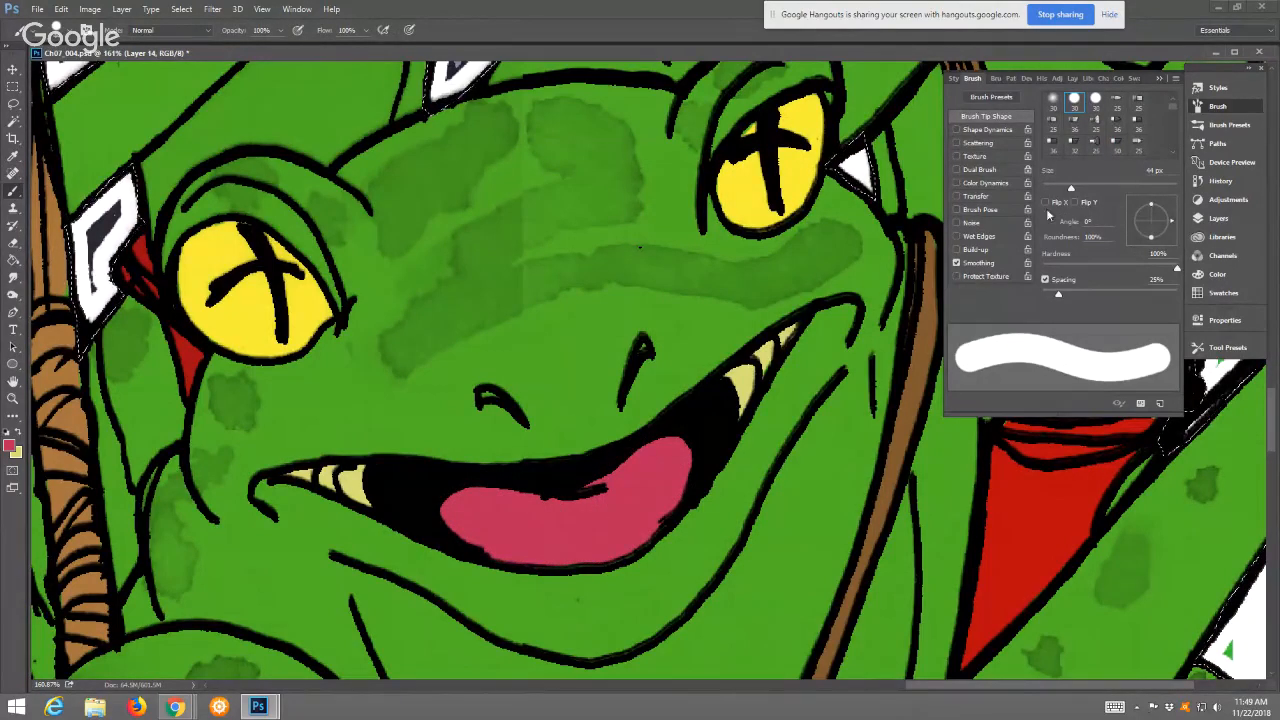
left_click_drag(1062, 192, 1050, 190)
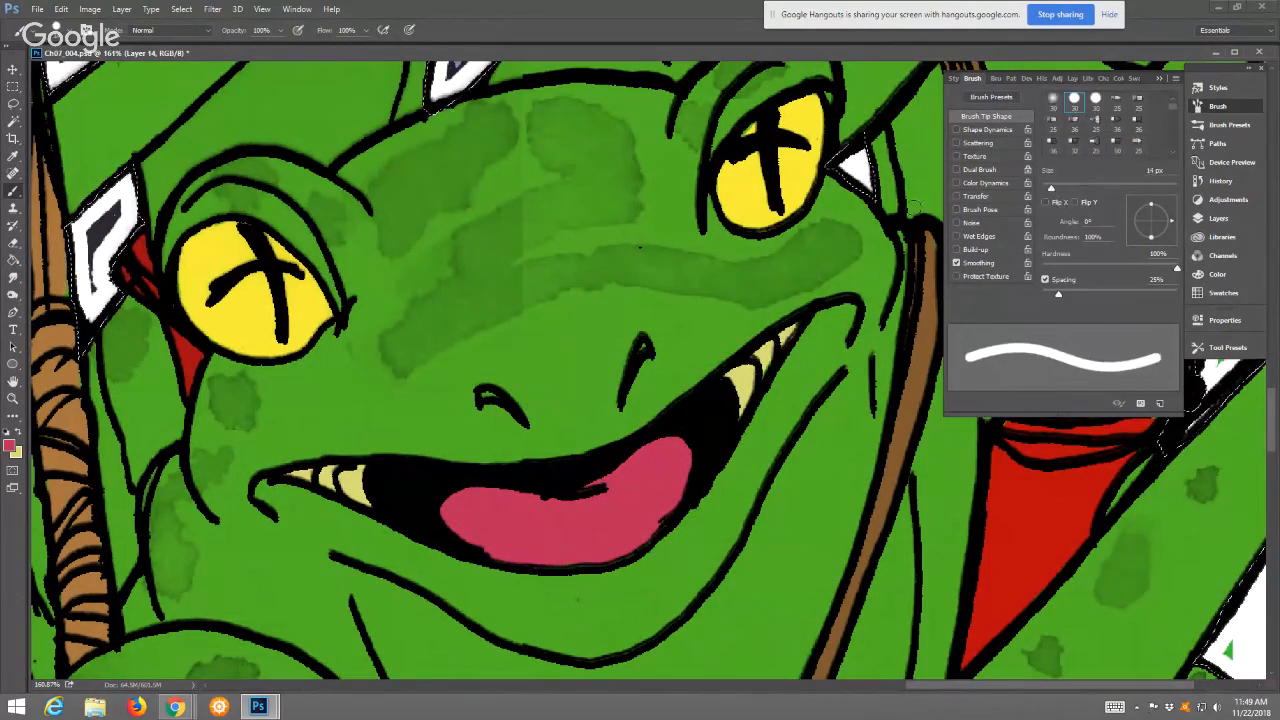
Paint the teeth in the mouth corner of the frog at the crowd's right edge pale yellow
left_click(18, 435)
mouse_move(828, 392)
left_mouse_down()
mouse_move(817, 418)
mouse_move(700, 523)
mouse_move(720, 449)
mouse_move(708, 492)
mouse_move(758, 453)
mouse_move(728, 500)
mouse_move(713, 400)
mouse_move(754, 518)
mouse_move(740, 330)
left_mouse_up()
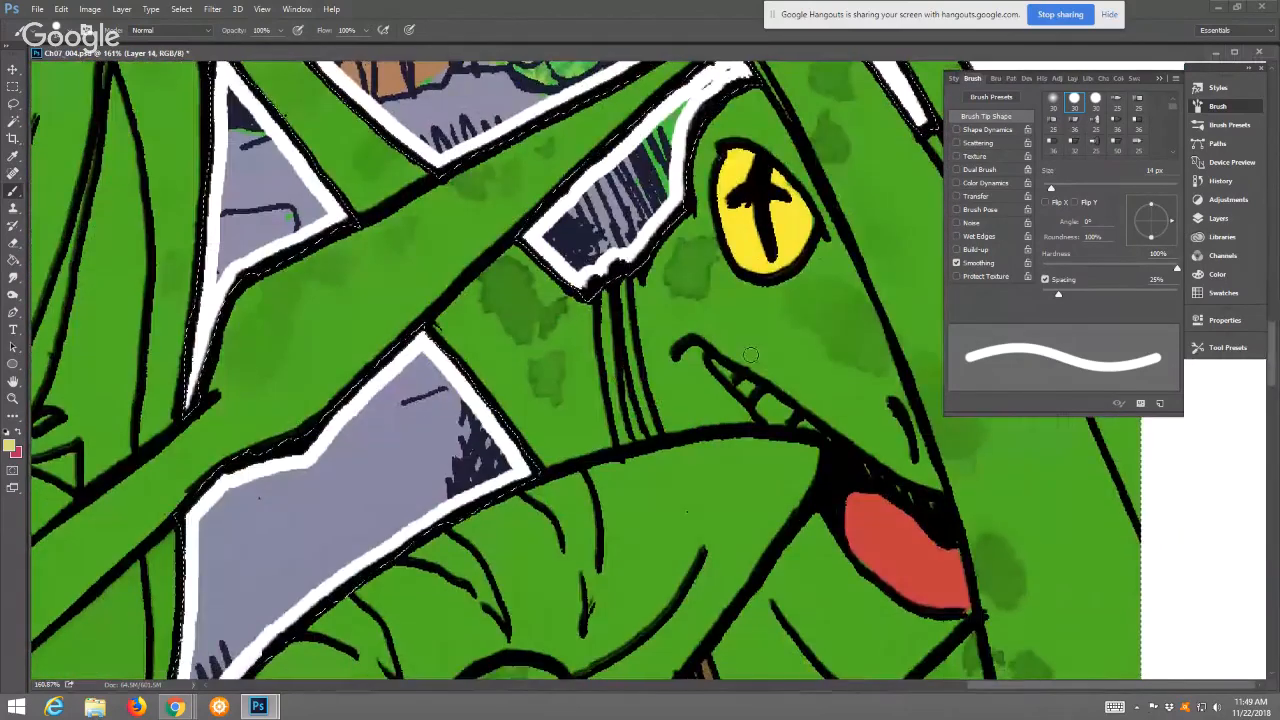
mouse_move(731, 375)
left_mouse_down()
mouse_move(772, 417)
mouse_move(750, 388)
mouse_move(803, 423)
left_mouse_up()
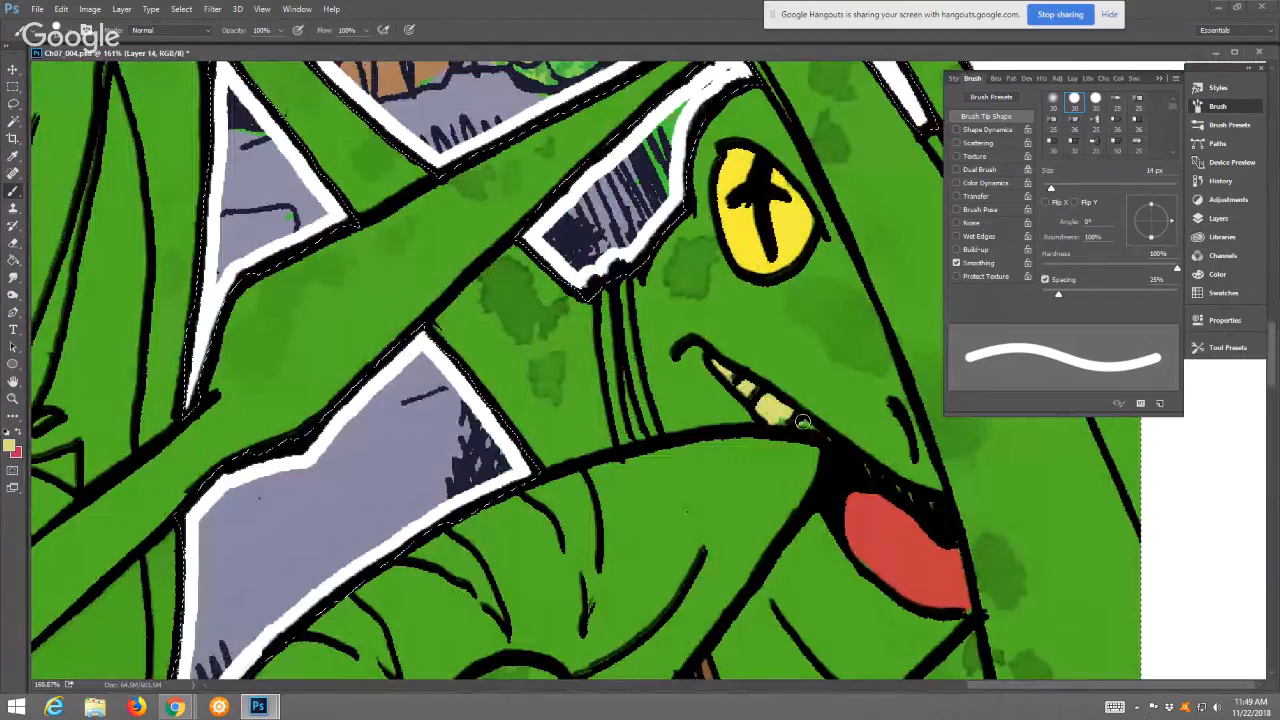
scroll(742, 351, "down", 2)
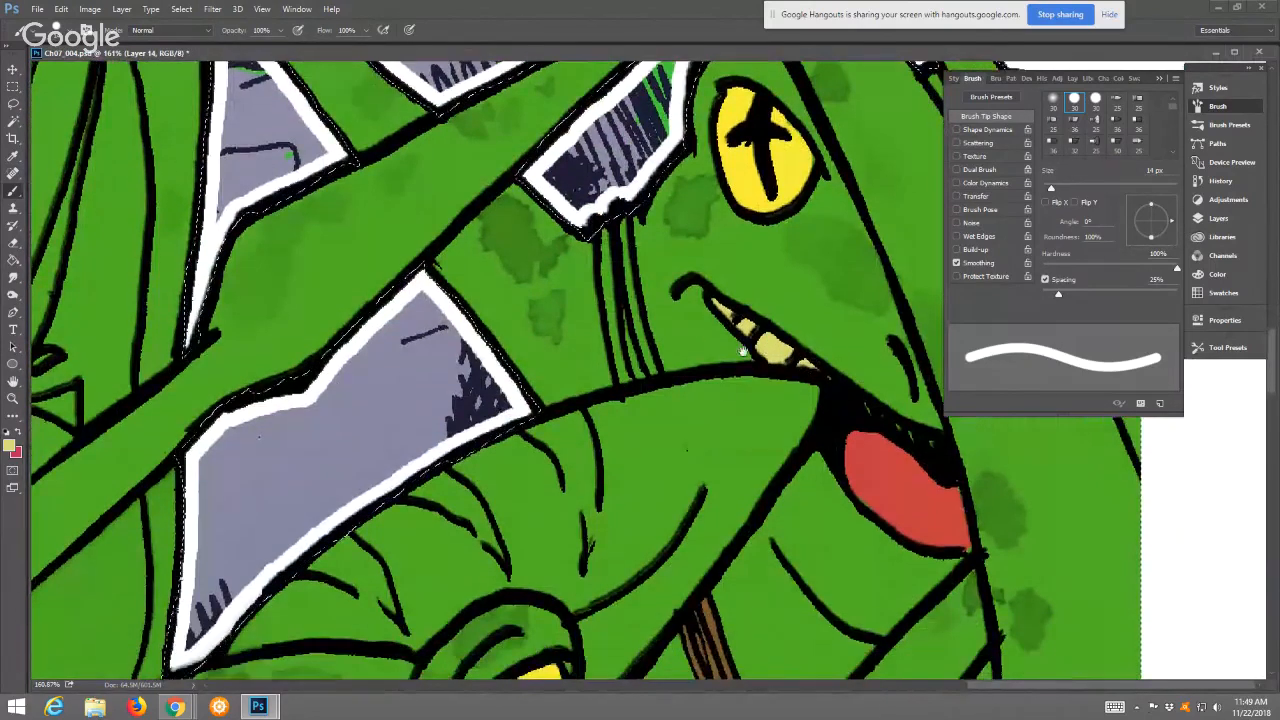
Change the pink foreground color to a darker crimson
left_click(18, 435)
left_click(10, 444)
left_click(614, 264)
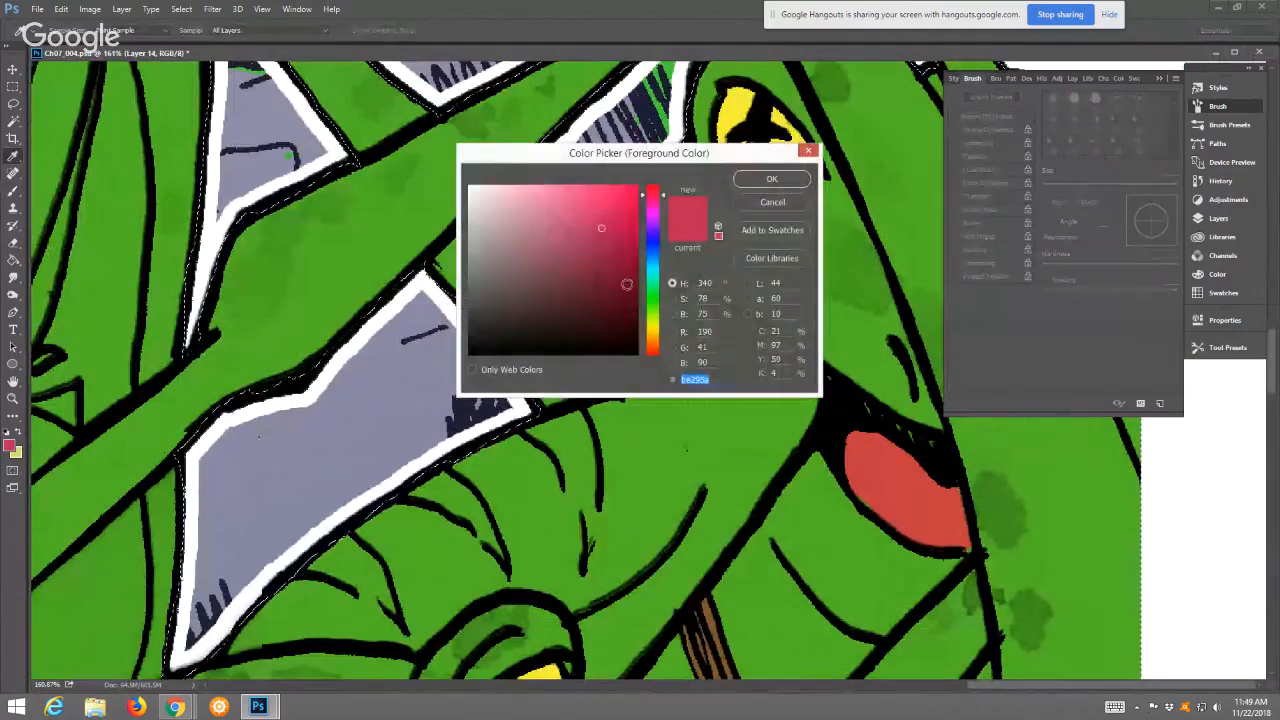
left_click(773, 180)
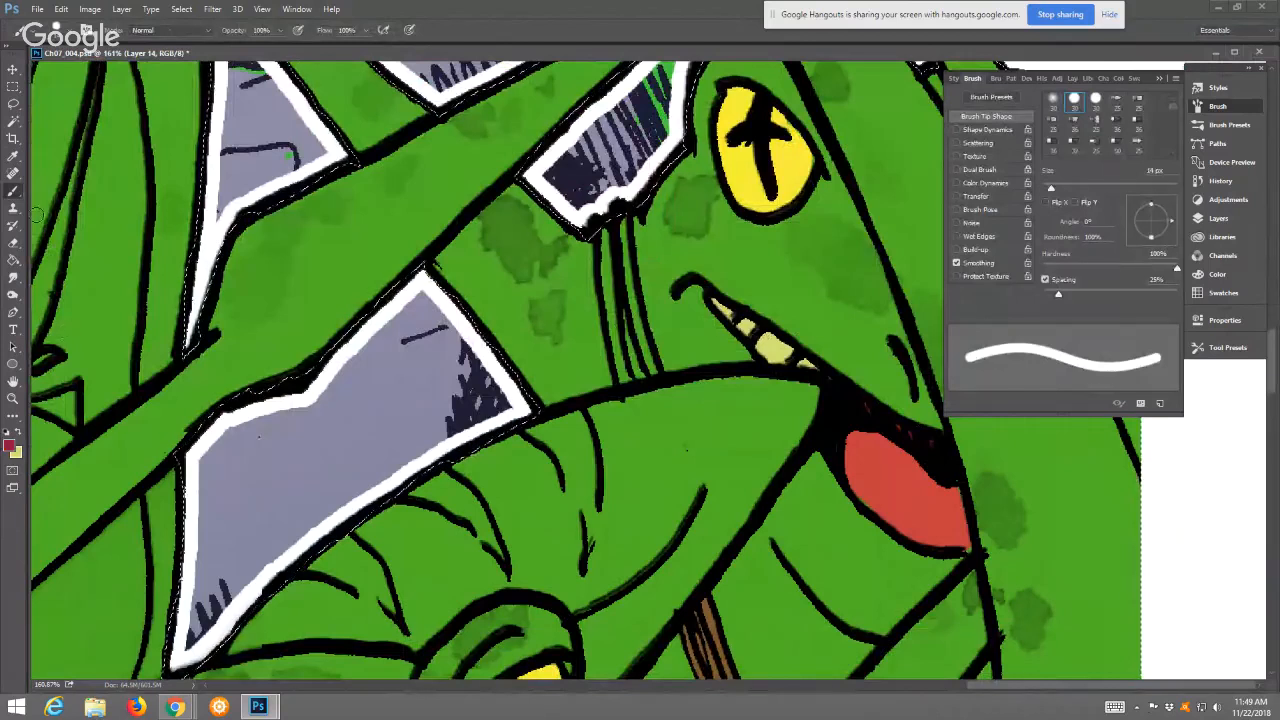
Paint the teeth in both mouth corners of the small frog in front of the upright arrows pale yellow
left_click(20, 436)
mouse_move(732, 520)
left_mouse_down()
mouse_move(732, 260)
mouse_move(770, 196)
mouse_move(731, 200)
mouse_move(392, 348)
left_mouse_up()
left_click(13, 398)
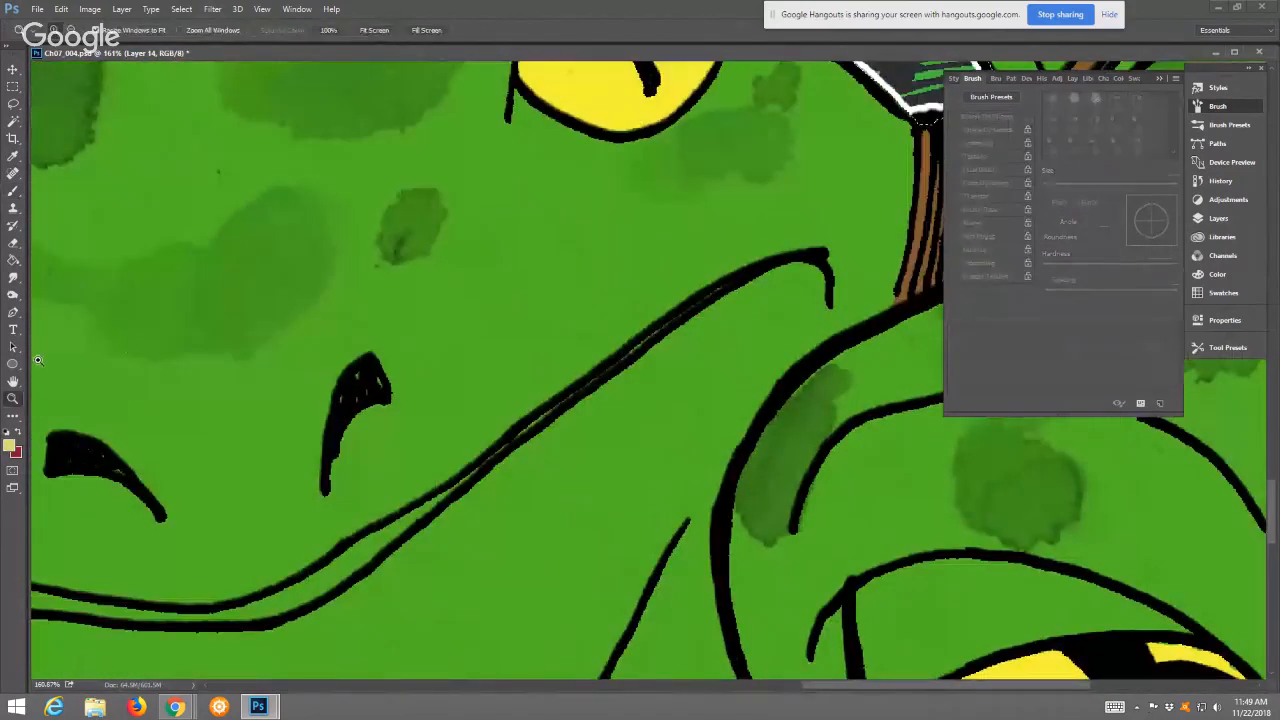
left_click(374, 30)
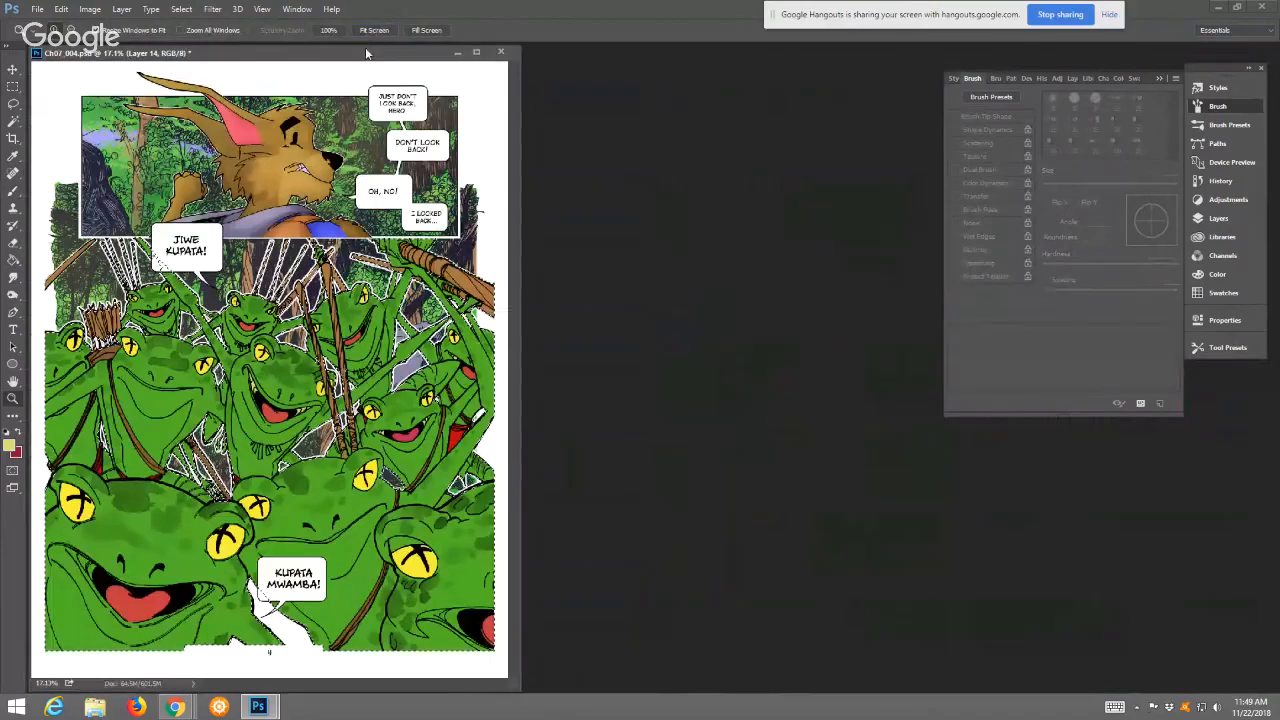
left_click_drag(210, 304, 328, 366)
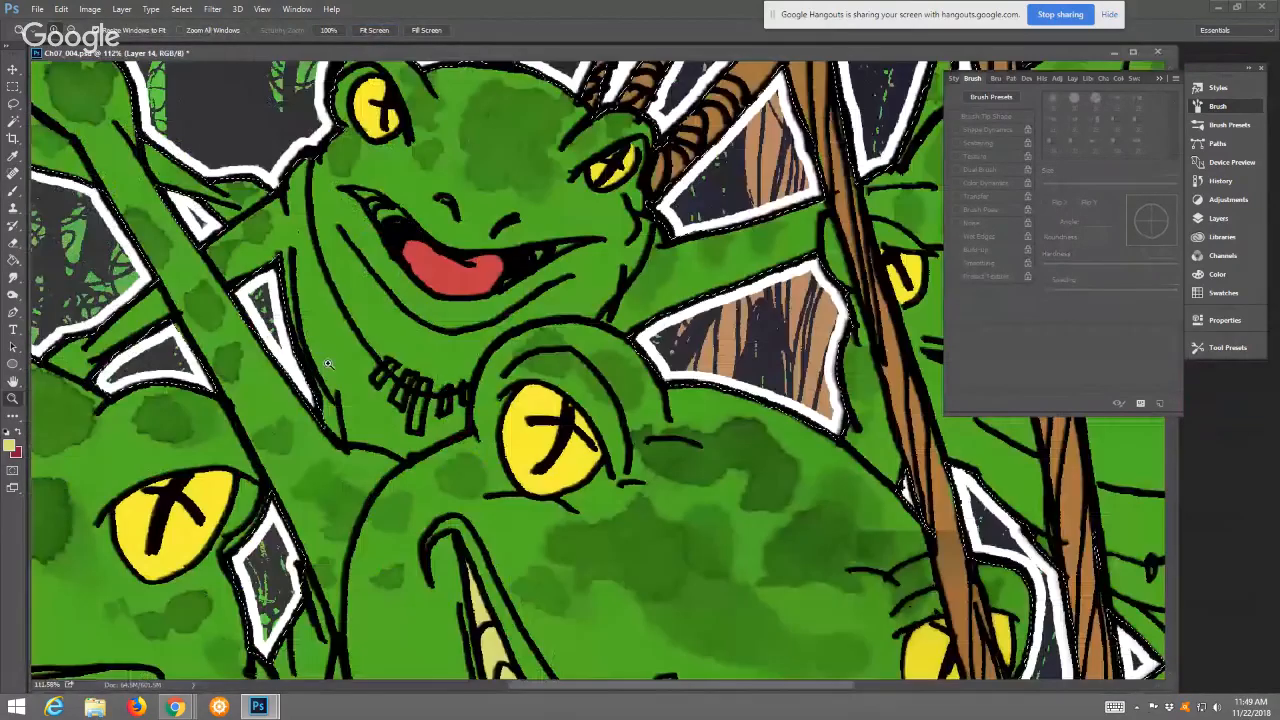
left_click(13, 190)
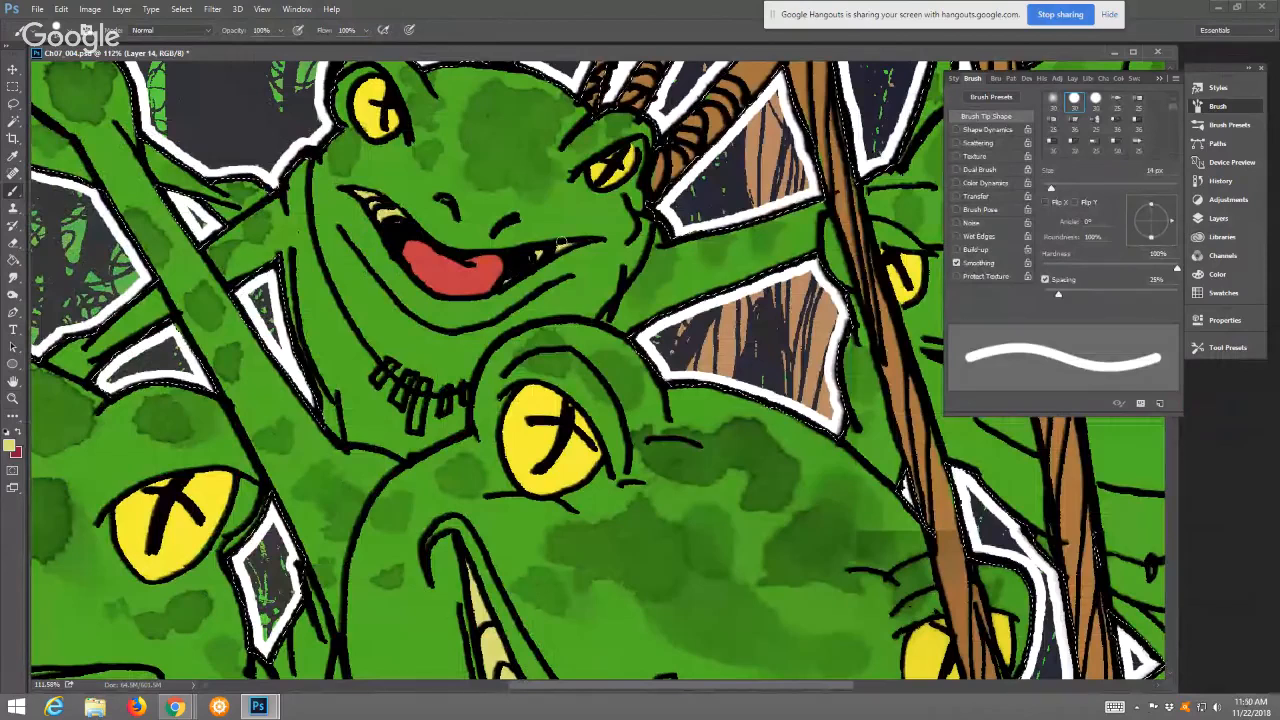
Paint the teeth in the left mouth corner of the large frog in the lower-left foreground pale yellow, enlarging the brush to 33 px
left_click_drag(513, 271, 820, 130)
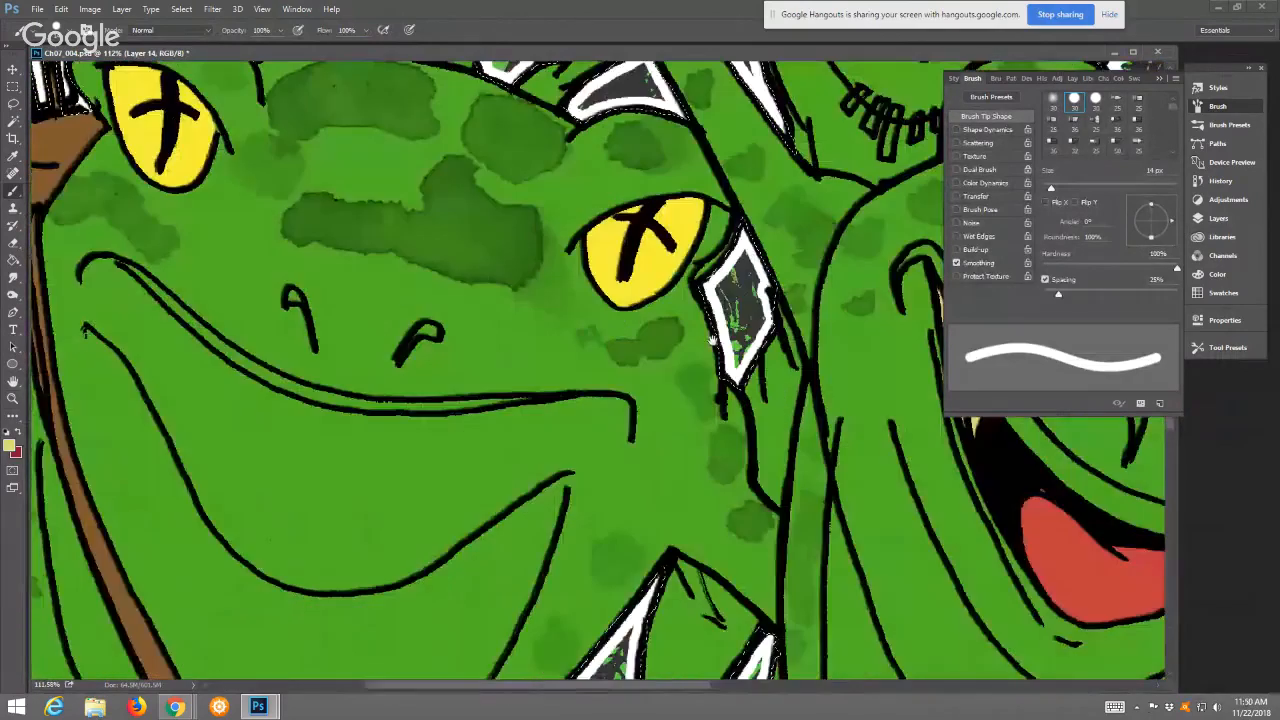
left_click_drag(697, 372, 726, 443)
left_click_drag(657, 282, 731, 416)
mouse_move(675, 282)
left_mouse_down()
mouse_move(745, 475)
mouse_move(889, 349)
left_mouse_up()
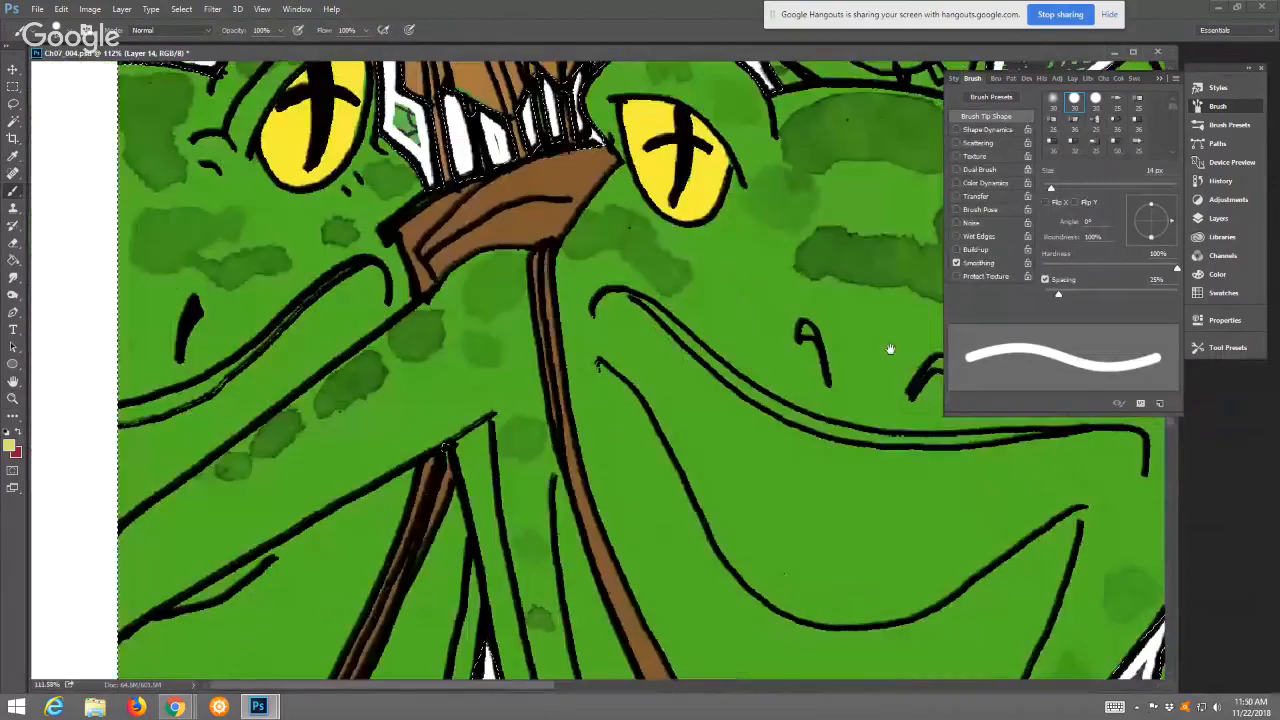
left_click(13, 399)
key("ctrl+0")
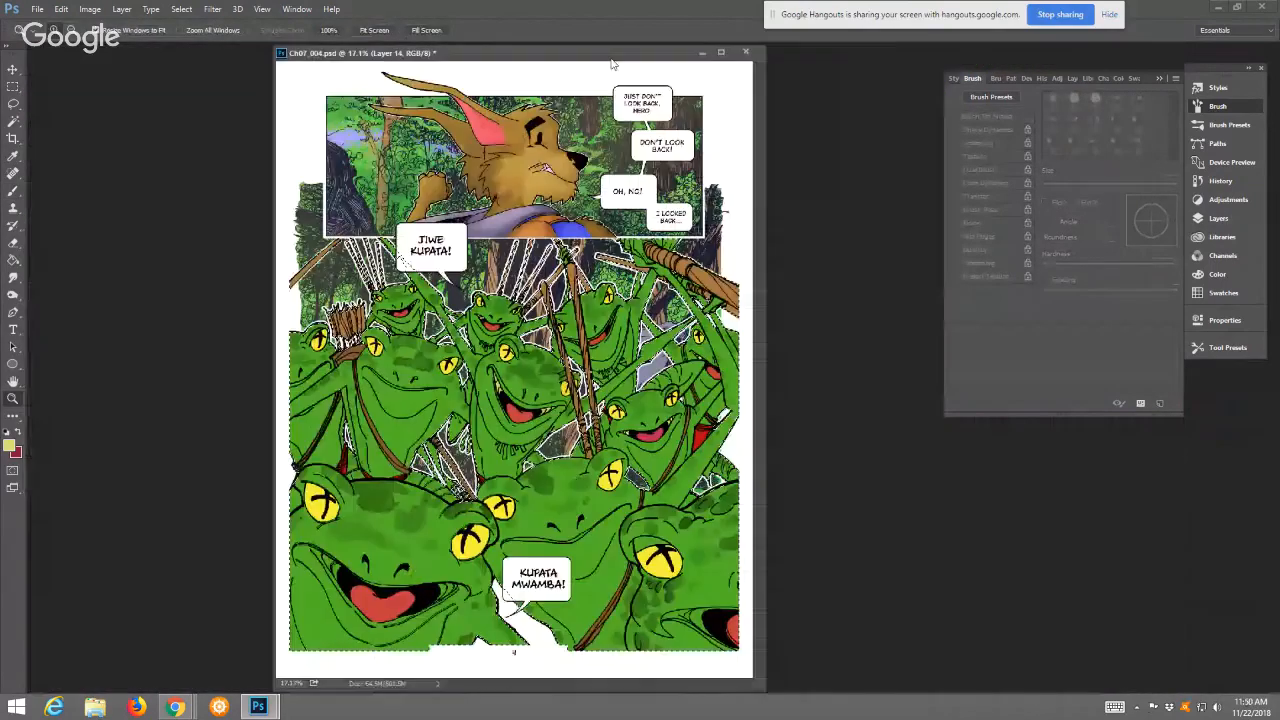
left_click(686, 526)
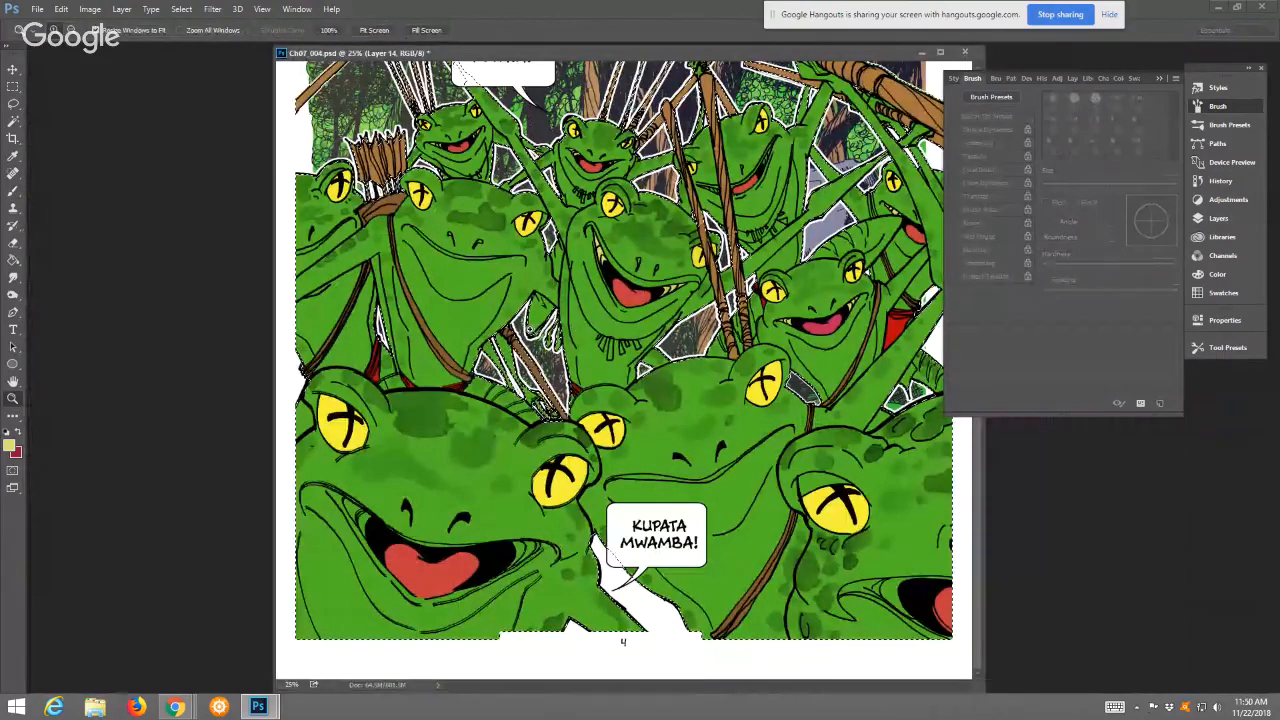
left_click_drag(294, 408, 570, 640)
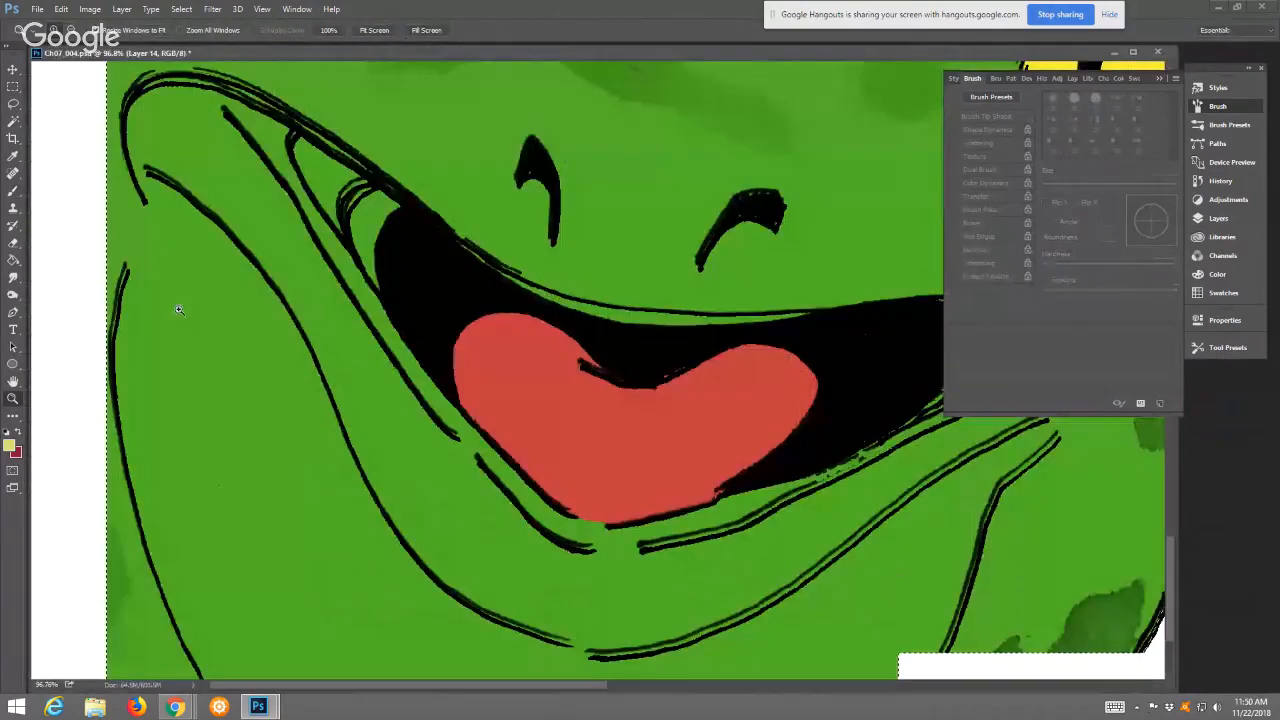
left_click(13, 190)
mouse_move(305, 138)
left_mouse_down()
mouse_move(333, 155)
mouse_move(314, 158)
mouse_move(391, 207)
mouse_move(331, 188)
mouse_move(346, 218)
mouse_move(323, 190)
mouse_move(372, 222)
left_mouse_up()
key("]")
key("]")
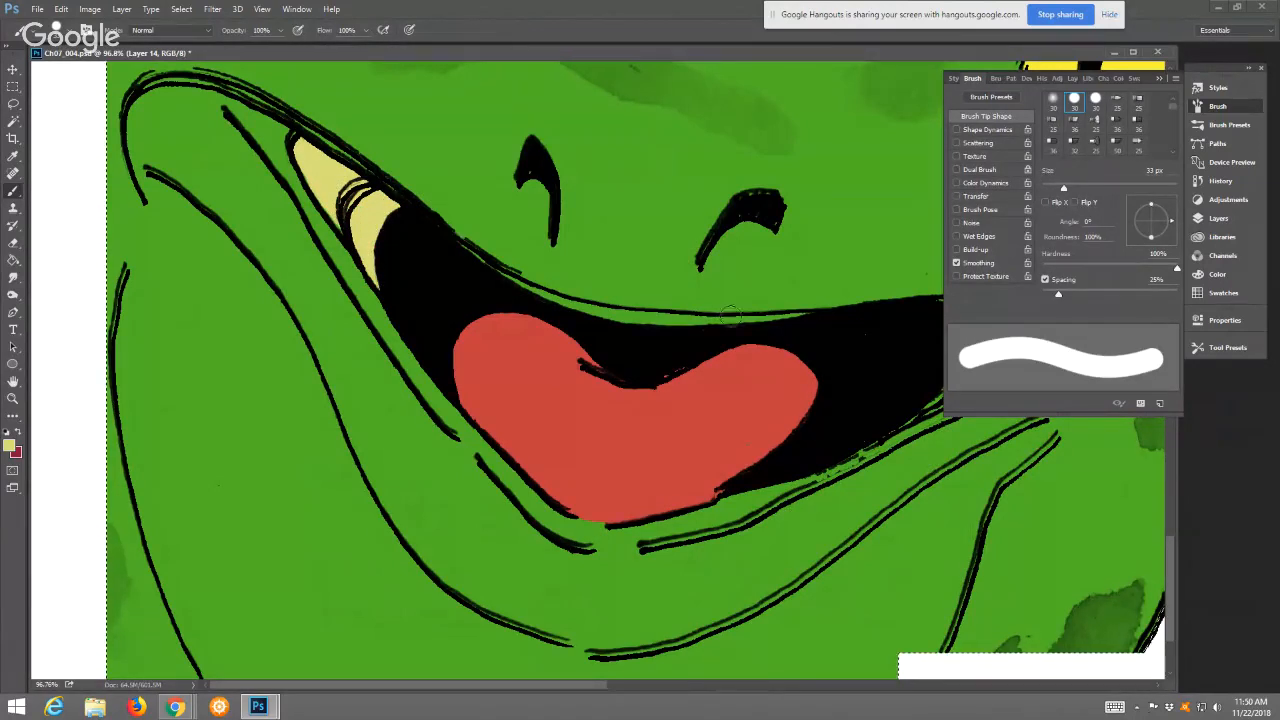
Paint the large foreground frog's teeth in the right mouth corner pale yellow, then fit the whole page in view
left_click(1159, 78)
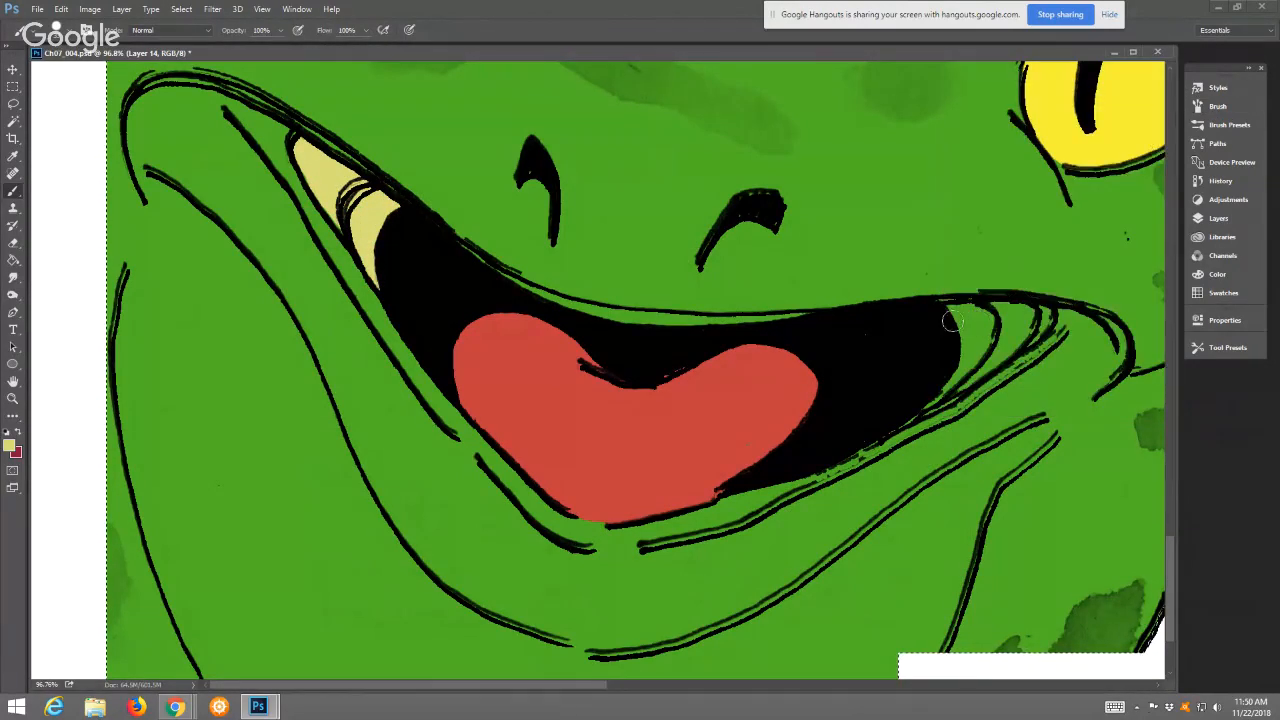
mouse_move(951, 320)
left_mouse_down()
mouse_move(1033, 318)
mouse_move(990, 365)
mouse_move(903, 410)
mouse_move(953, 380)
mouse_move(997, 324)
left_mouse_up()
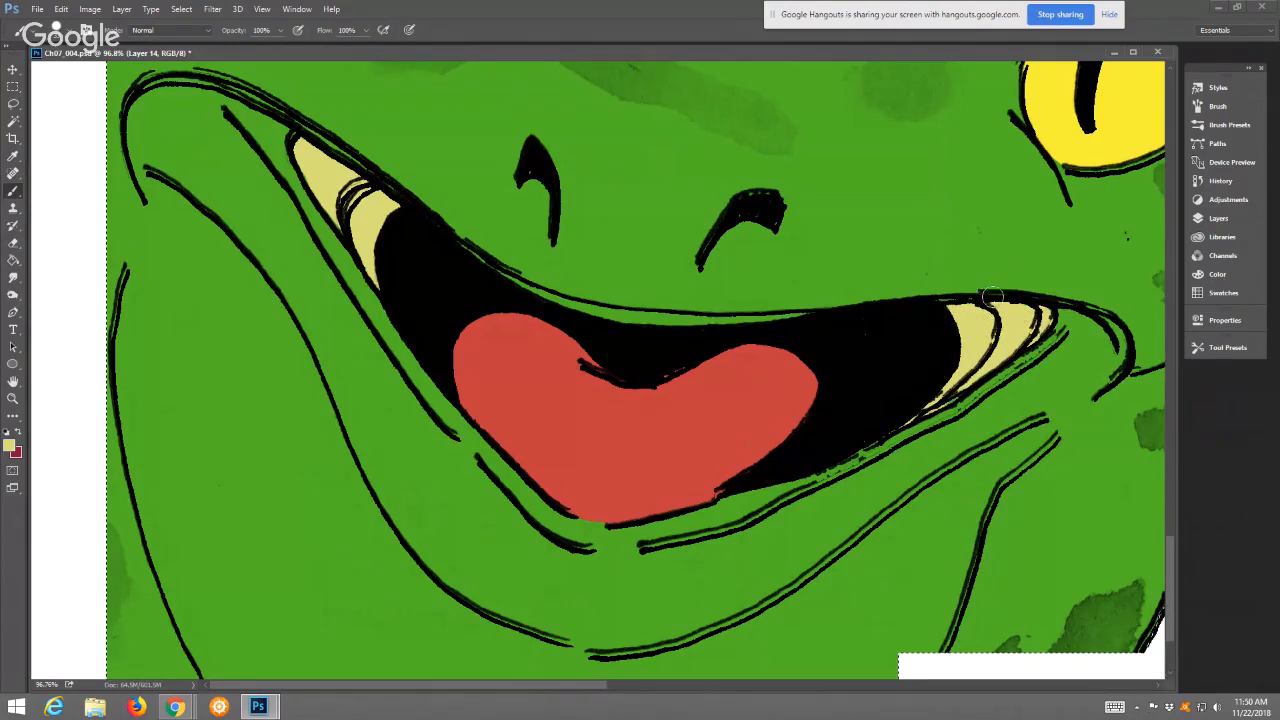
left_click(13, 398)
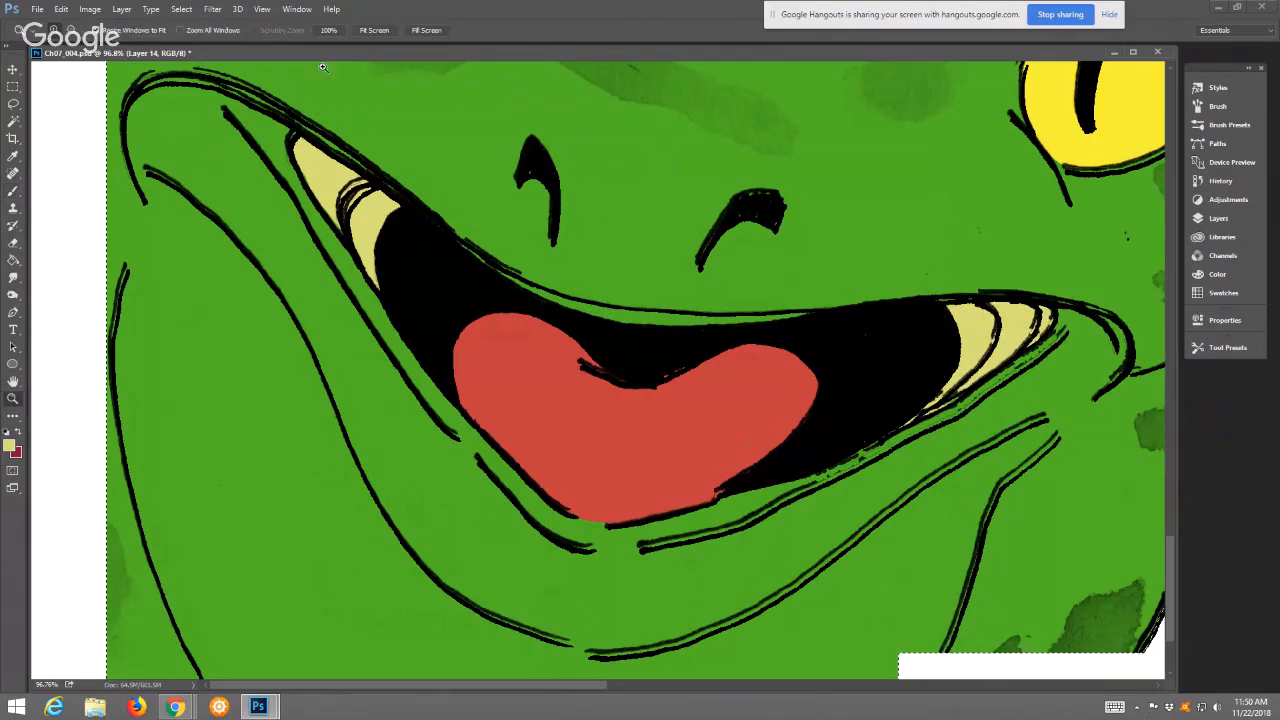
left_click(373, 32)
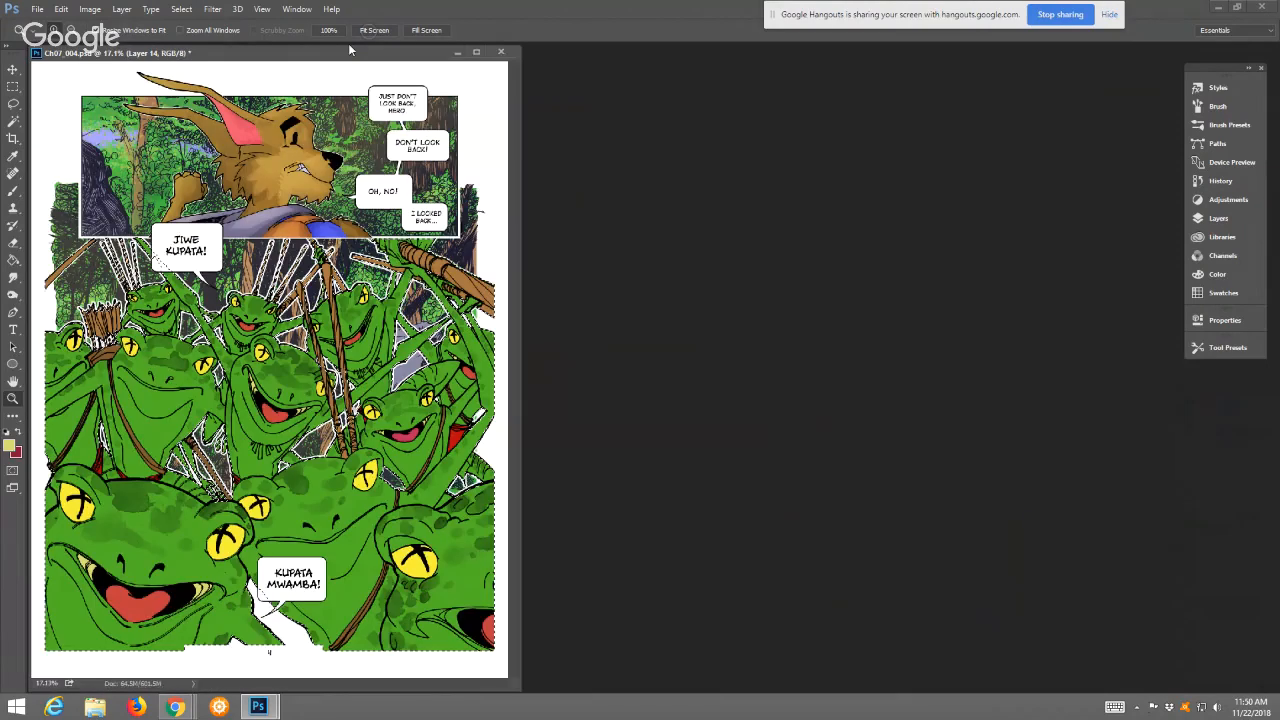
left_click_drag(349, 44, 515, 54)
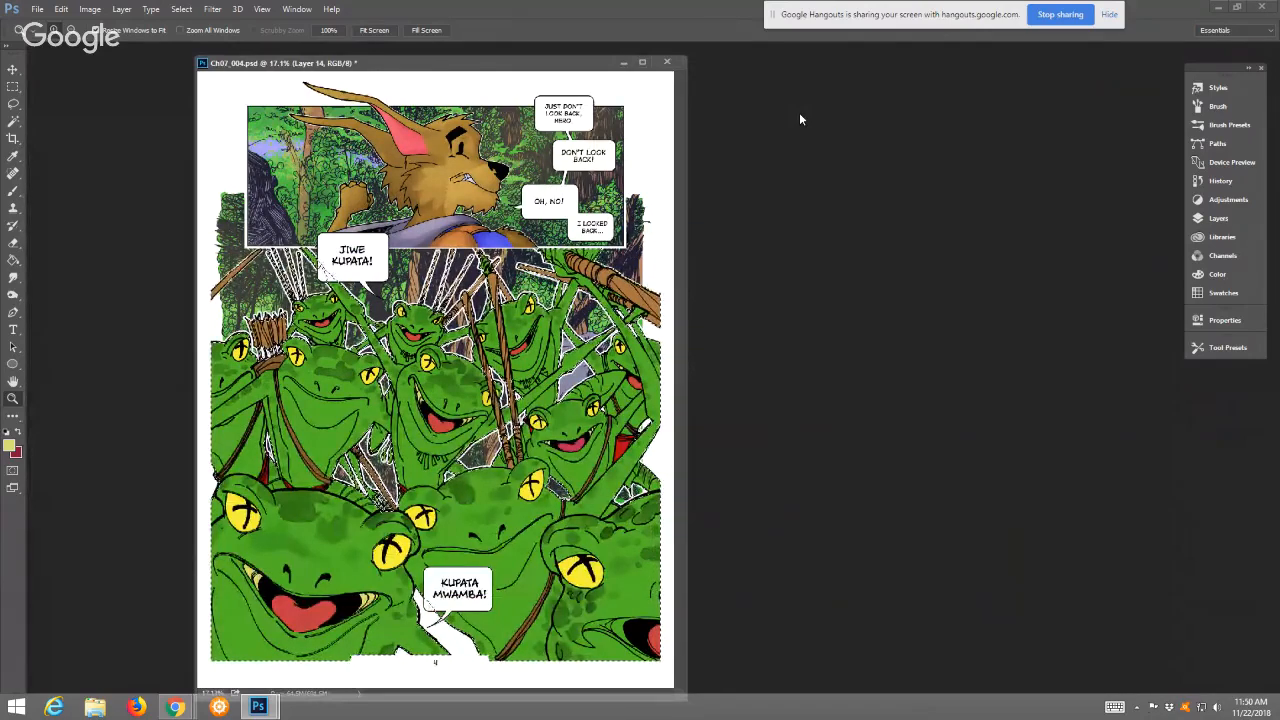
Set the foreground color to a light orange tan (#dbab65)
left_click(11, 450)
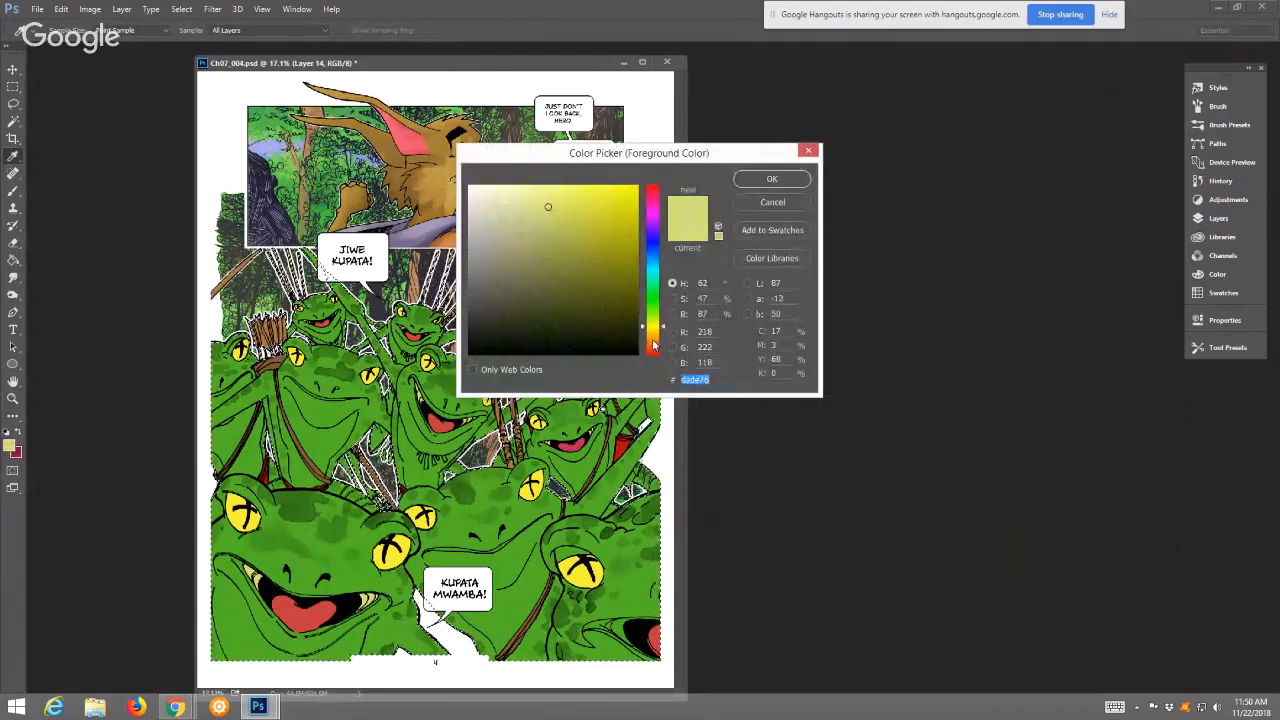
left_click(654, 340)
left_click(558, 210)
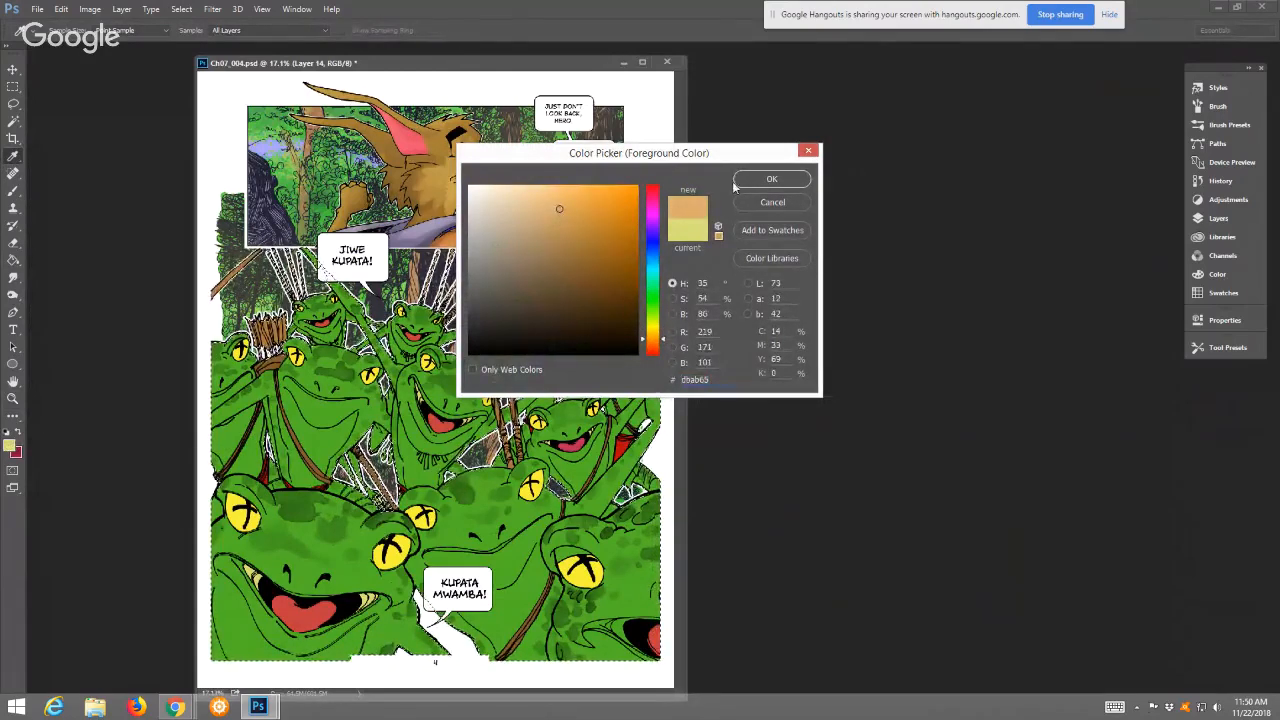
left_click(770, 180)
Paint the wrapping around the thick brown shaft held at the crowd's upper right tan with a 23 px brush
key("z")
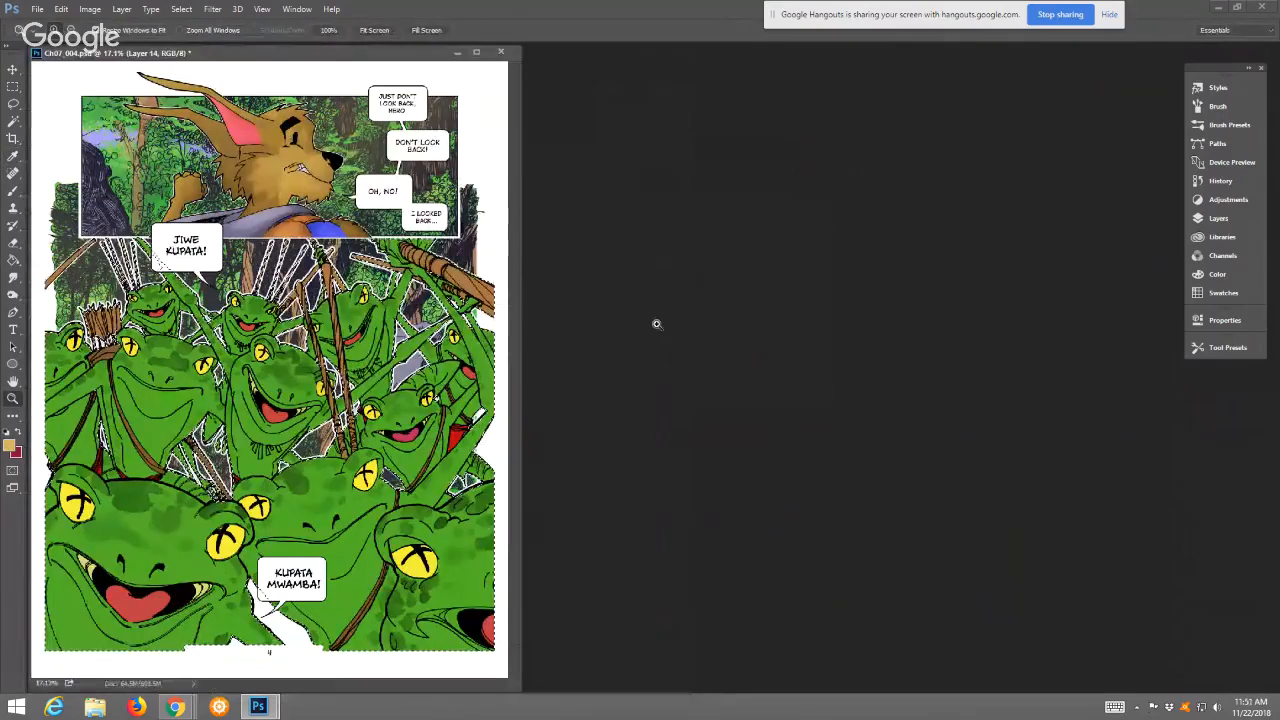
left_click(320, 257)
key("b")
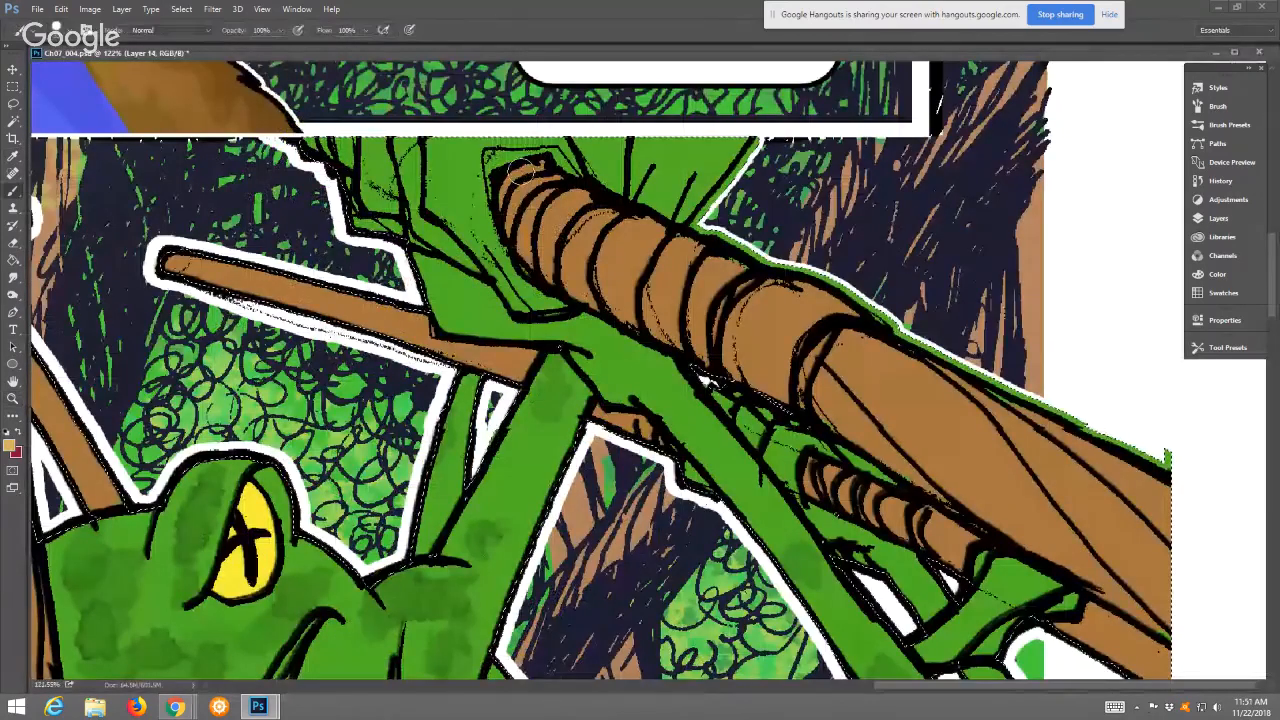
mouse_move(535, 160)
left_mouse_down()
mouse_move(512, 192)
mouse_move(518, 248)
mouse_move(540, 255)
mouse_move(530, 198)
mouse_move(575, 188)
mouse_move(652, 262)
mouse_move(690, 252)
mouse_move(818, 302)
left_mouse_up()
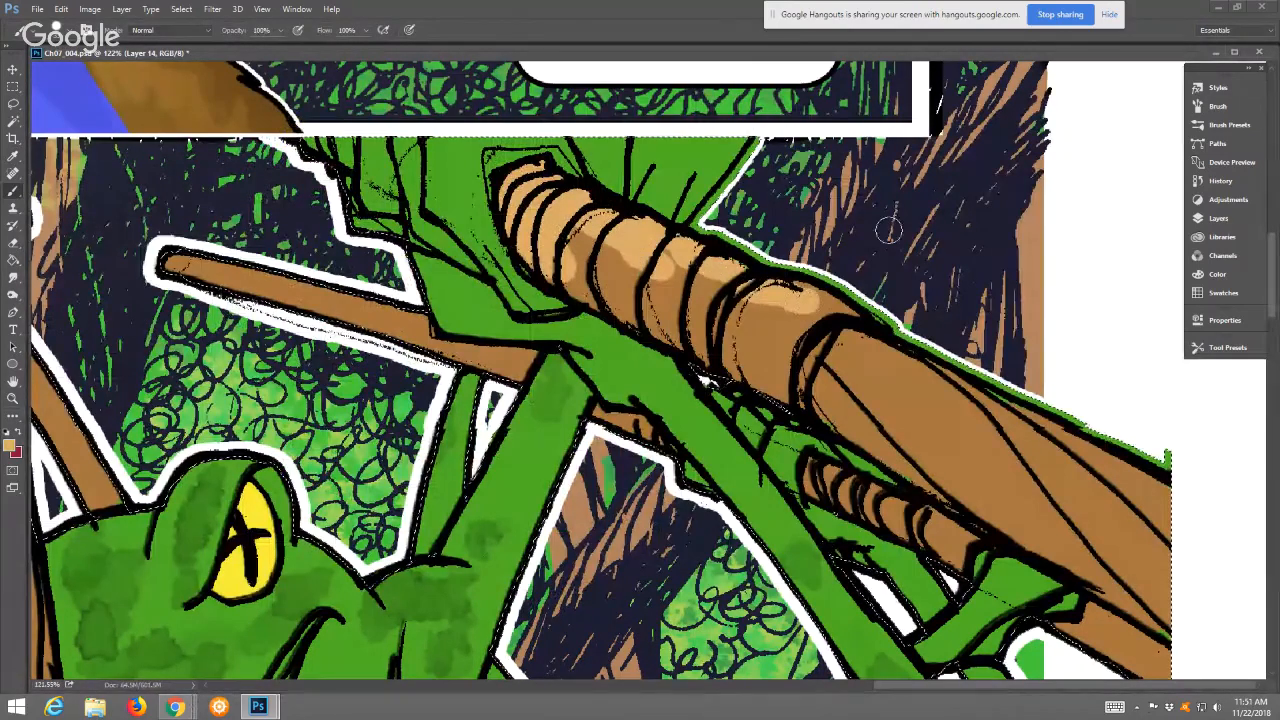
left_click(1217, 106)
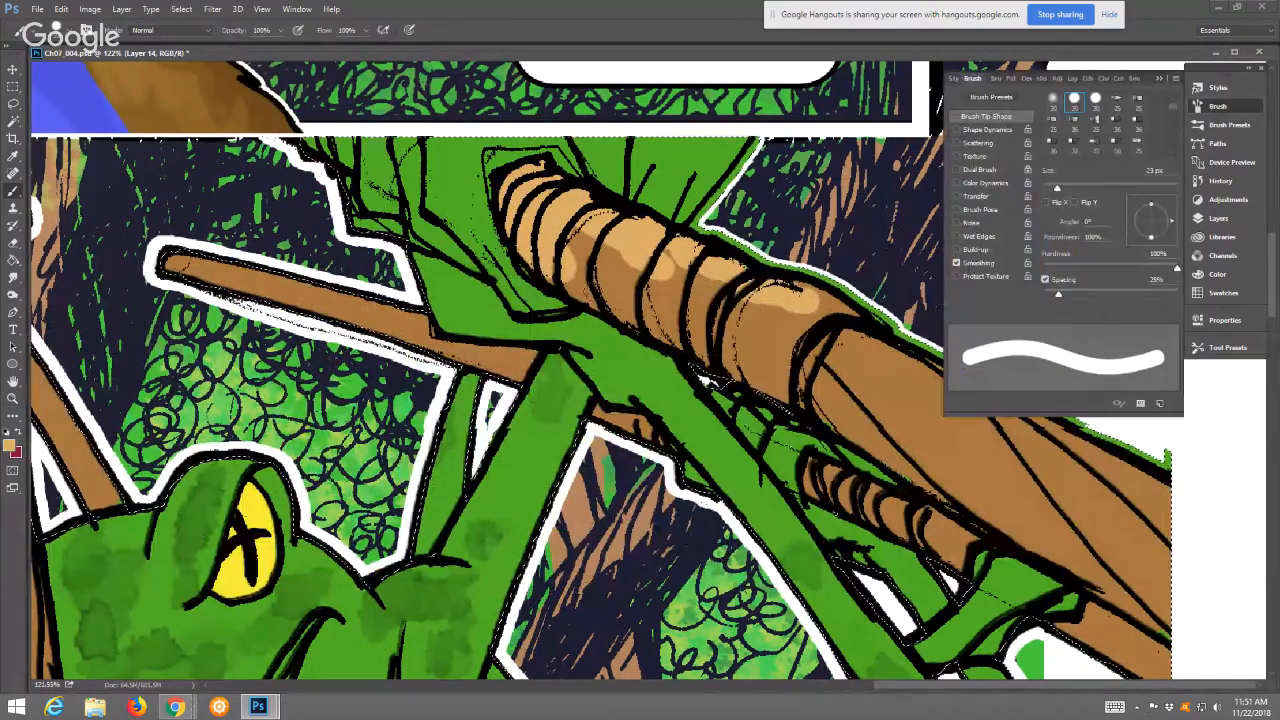
mouse_move(540, 266)
left_mouse_down()
mouse_move(777, 387)
mouse_move(789, 337)
mouse_move(827, 303)
mouse_move(803, 293)
mouse_move(774, 351)
mouse_move(783, 313)
mouse_move(674, 322)
mouse_move(652, 305)
mouse_move(648, 258)
mouse_move(610, 291)
mouse_move(568, 241)
mouse_move(606, 243)
left_mouse_up()
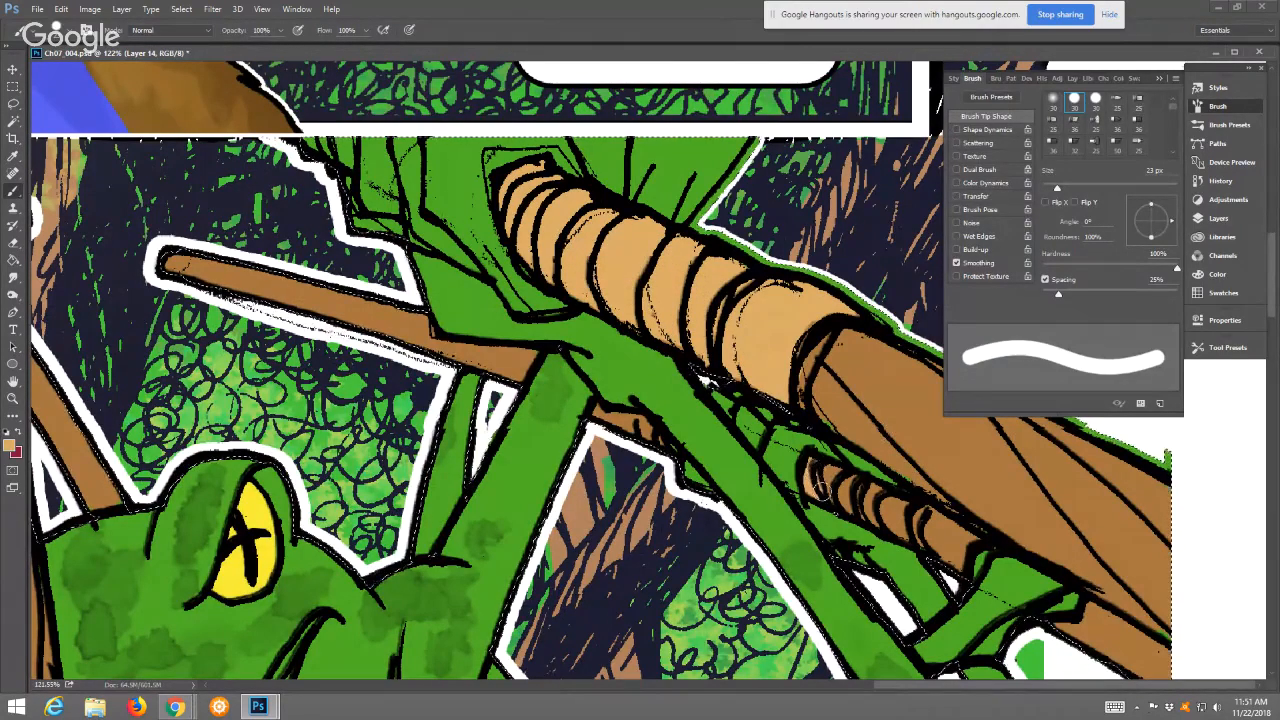
Paint the wrapping on the thinner shaft below it tan and smudge the color into its last band
mouse_move(818, 472)
left_mouse_down()
mouse_move(869, 499)
mouse_move(859, 509)
mouse_move(893, 514)
mouse_move(866, 488)
mouse_move(921, 514)
mouse_move(923, 533)
mouse_move(881, 513)
mouse_move(914, 532)
left_mouse_up()
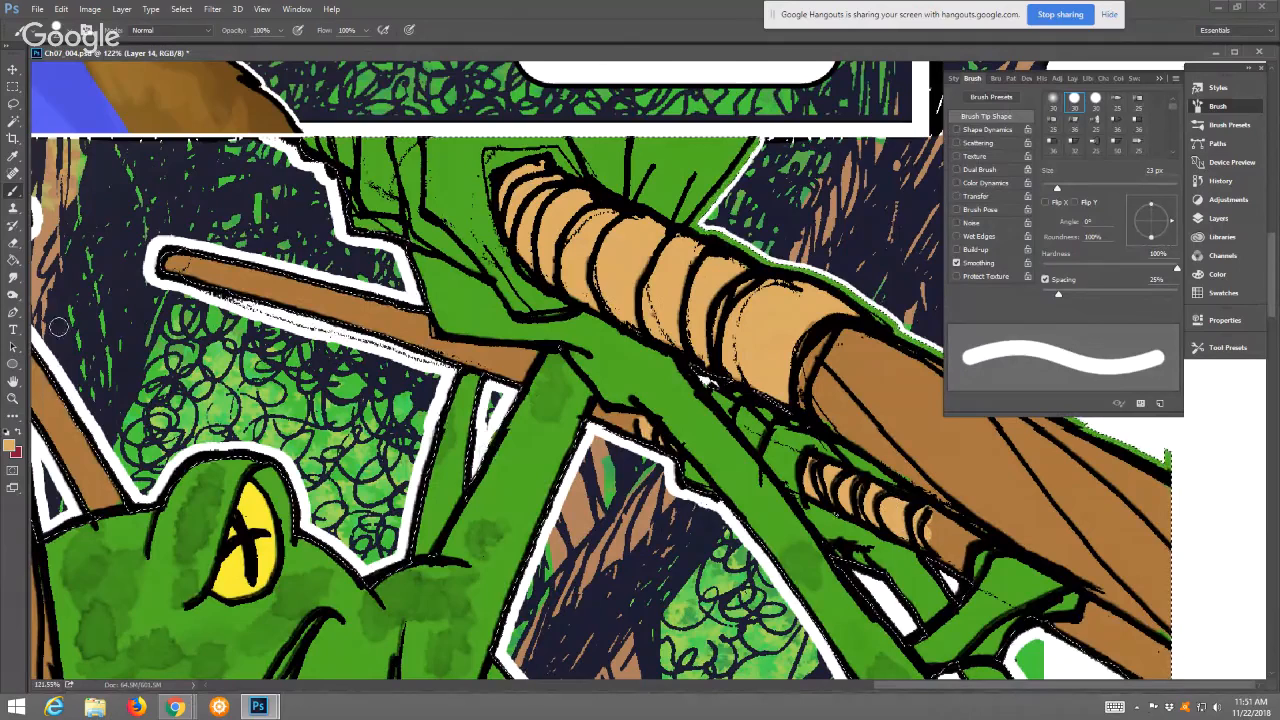
left_click(13, 278)
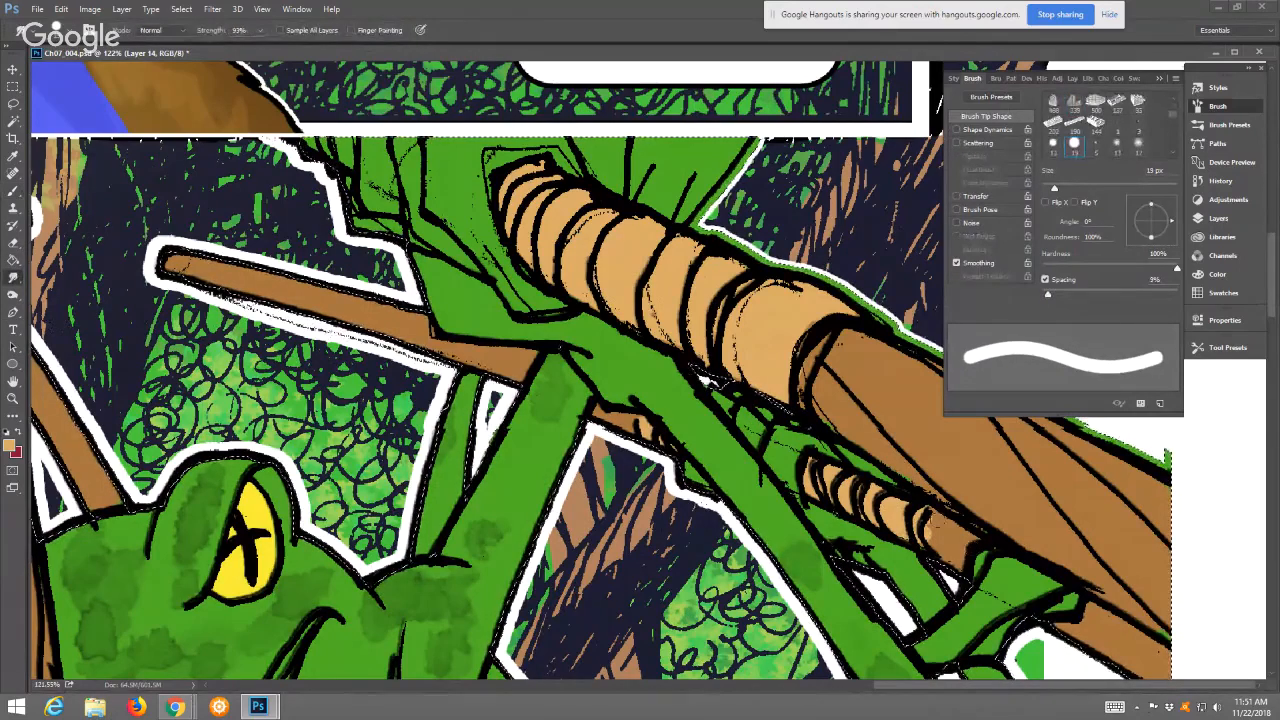
left_click_drag(930, 523, 933, 541)
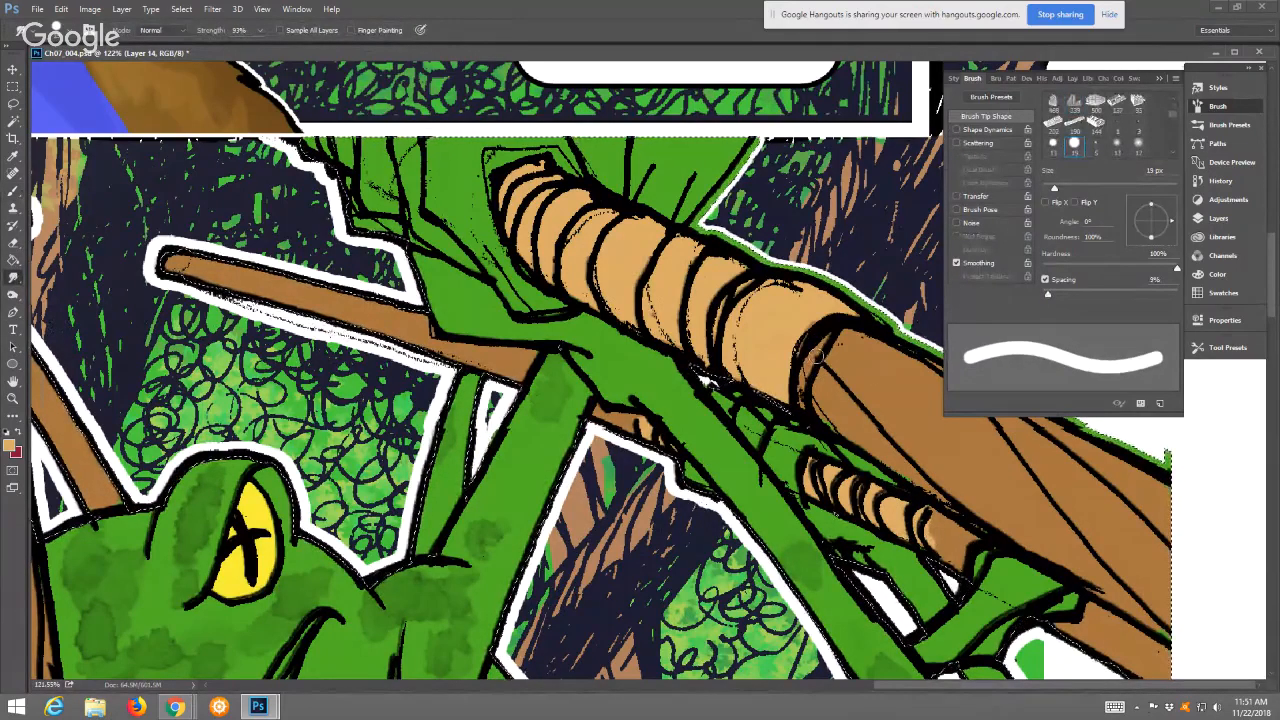
Paint the wrappings at the bases of the shafts behind the small frog tan
left_click_drag(762, 458, 62, 224)
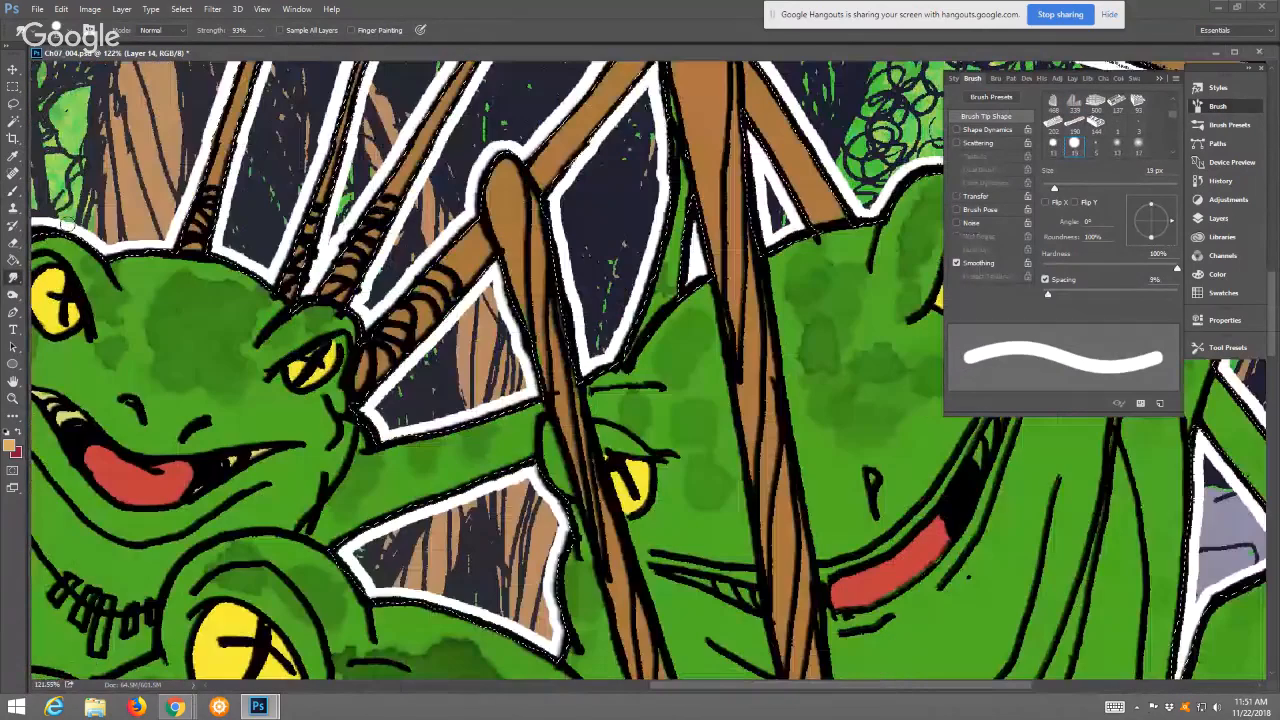
left_click(12, 190)
left_click_drag(360, 390, 440, 278)
mouse_move(400, 335)
left_mouse_down()
mouse_move(356, 268)
mouse_move(331, 290)
mouse_move(390, 202)
left_mouse_up()
mouse_move(346, 272)
left_mouse_down()
mouse_move(372, 232)
mouse_move(308, 242)
mouse_move(293, 284)
left_mouse_up()
left_click_drag(202, 216, 191, 244)
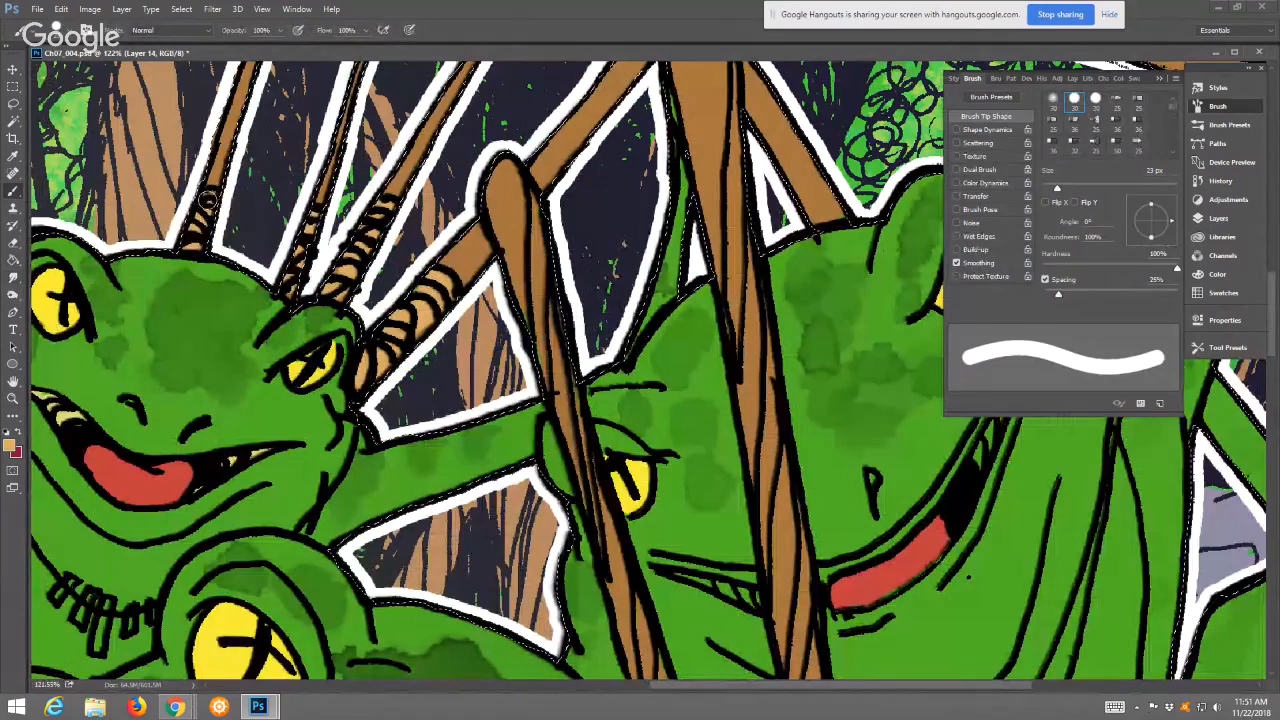
Paint the wrappings on the lower ends of the two long brown shafts in the middle of the crowd tan
left_click_drag(724, 437, 649, 232)
left_click_drag(740, 645, 689, 233)
mouse_move(661, 518)
left_mouse_down()
mouse_move(628, 378)
mouse_move(614, 400)
mouse_move(648, 482)
mouse_move(636, 492)
mouse_move(646, 550)
mouse_move(650, 516)
mouse_move(682, 618)
mouse_move(652, 580)
mouse_move(668, 612)
left_mouse_up()
mouse_move(714, 318)
left_mouse_down()
mouse_move(730, 566)
mouse_move(732, 448)
left_mouse_up()
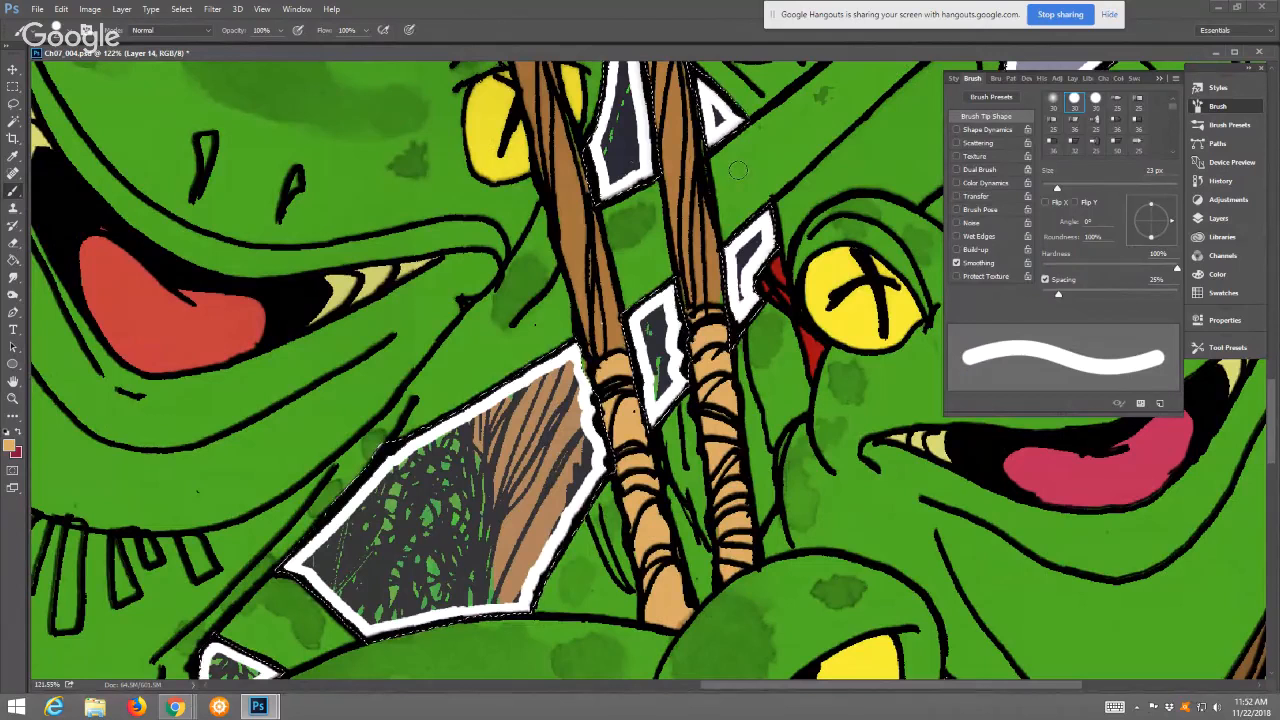
Replace the crimson color with the red sampled from the middle frog's tongue
left_click(18, 432)
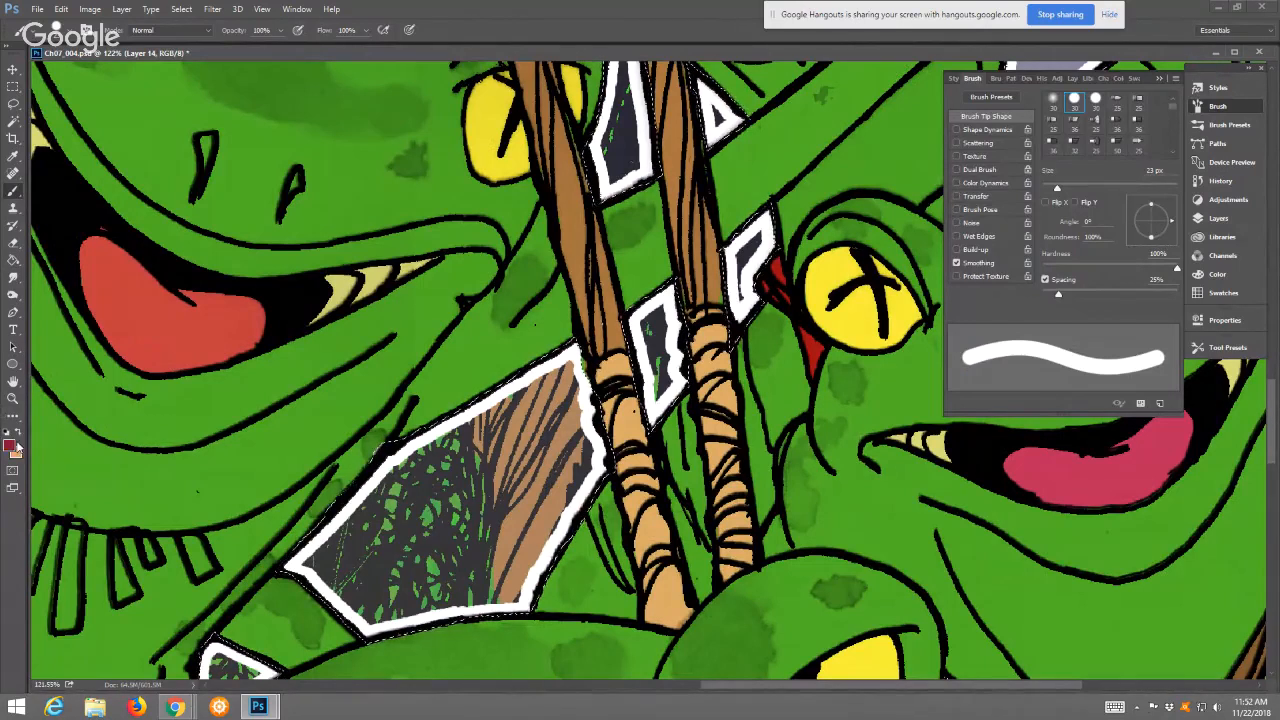
left_click(9, 446)
left_click(254, 313)
left_click(771, 178)
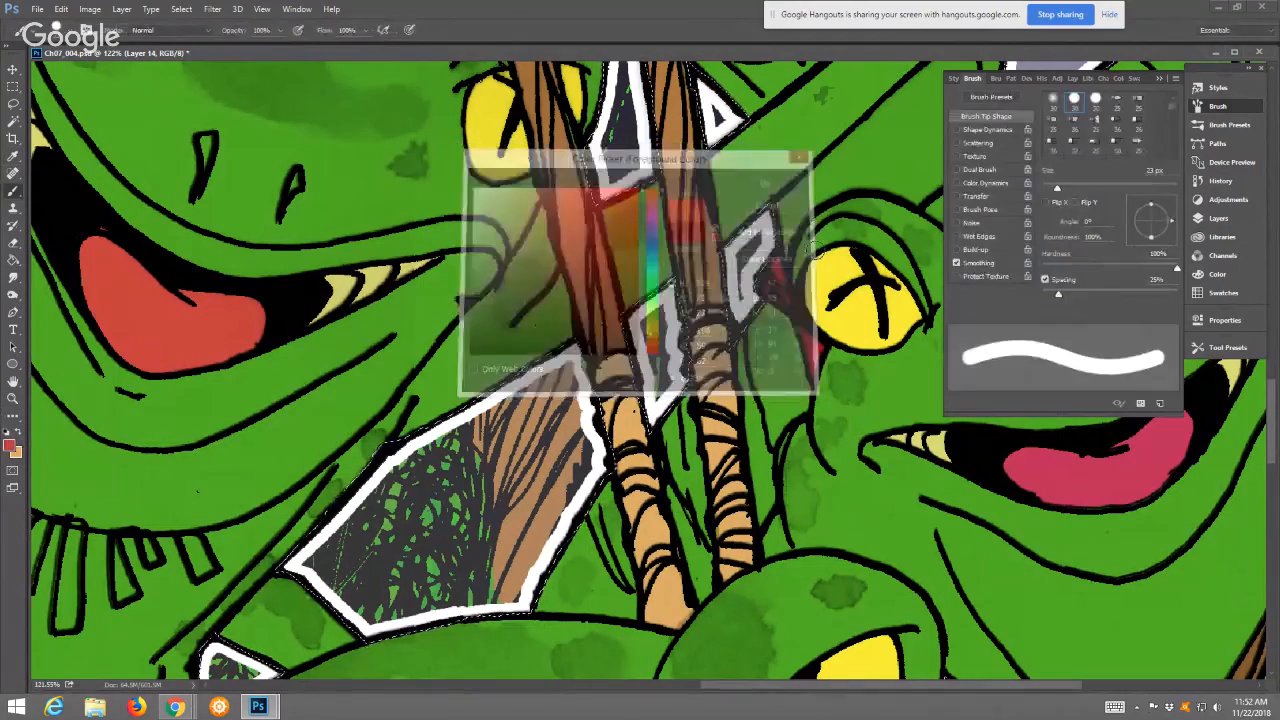
Fill the crimson tongue of the frog beside the long wrapped shafts with the sampled red
left_click_drag(770, 262, 808, 338)
left_click(13, 260)
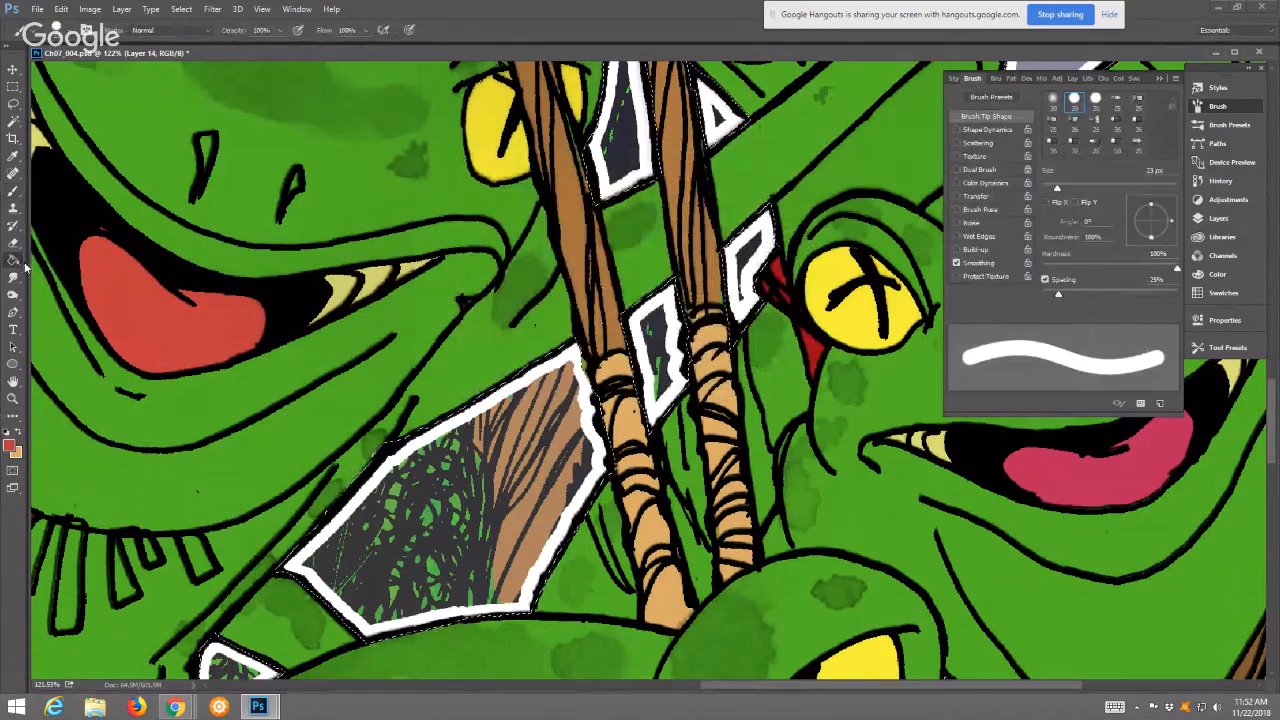
left_click(1055, 475)
left_click(14, 190)
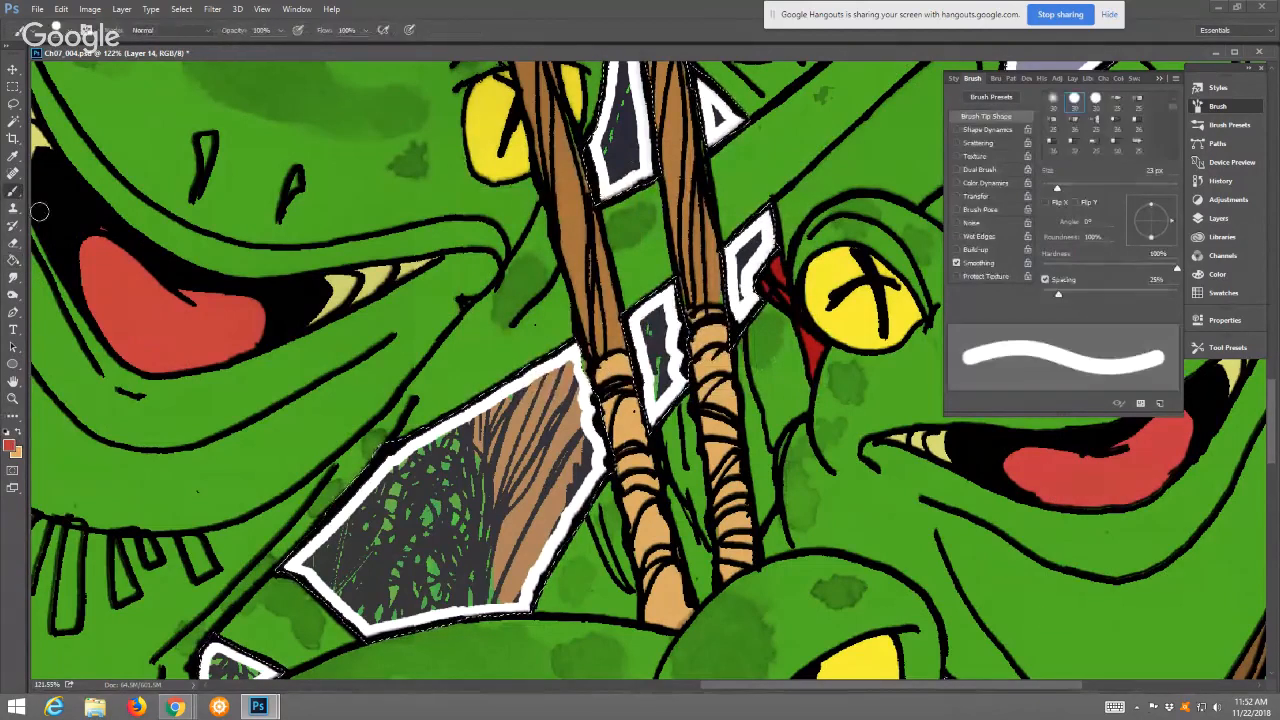
Switch back to the tan color and paint the left half of the arrow fletchings in the quiver with a 12 px brush
left_click(17, 434)
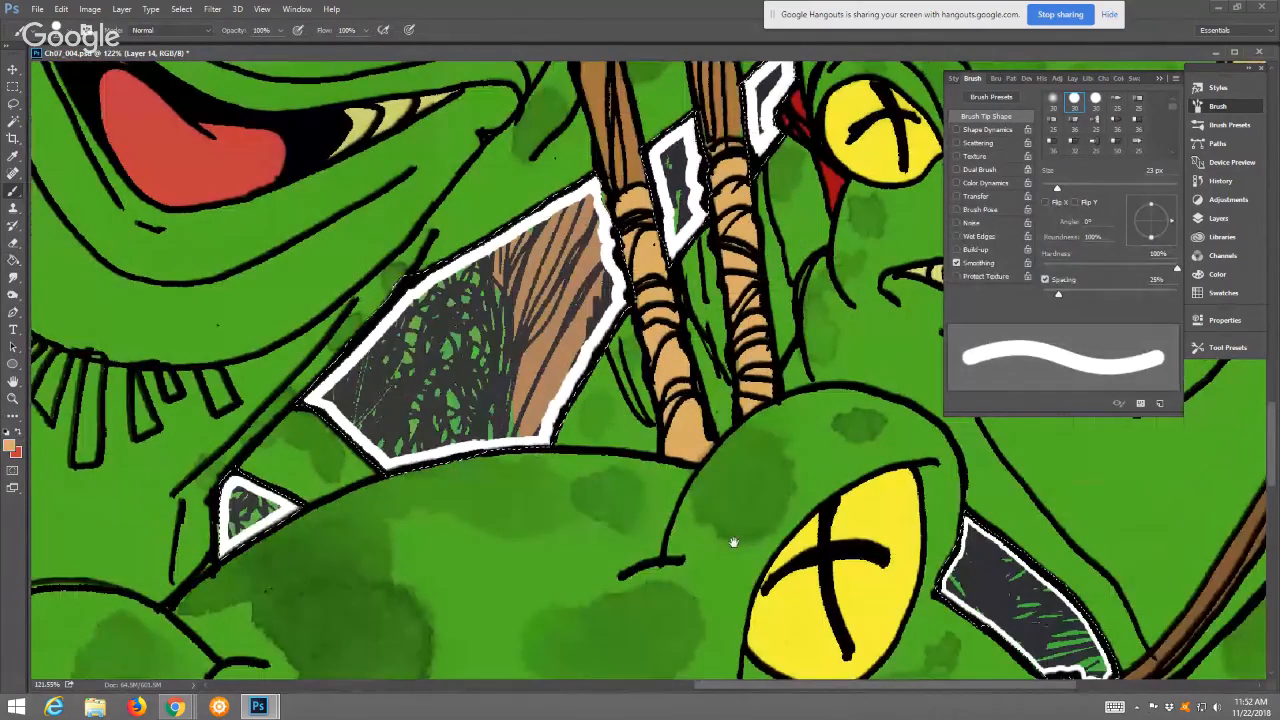
left_click_drag(734, 542, 660, 118)
left_click_drag(603, 434, 563, 334)
left_click_drag(691, 446, 673, 293)
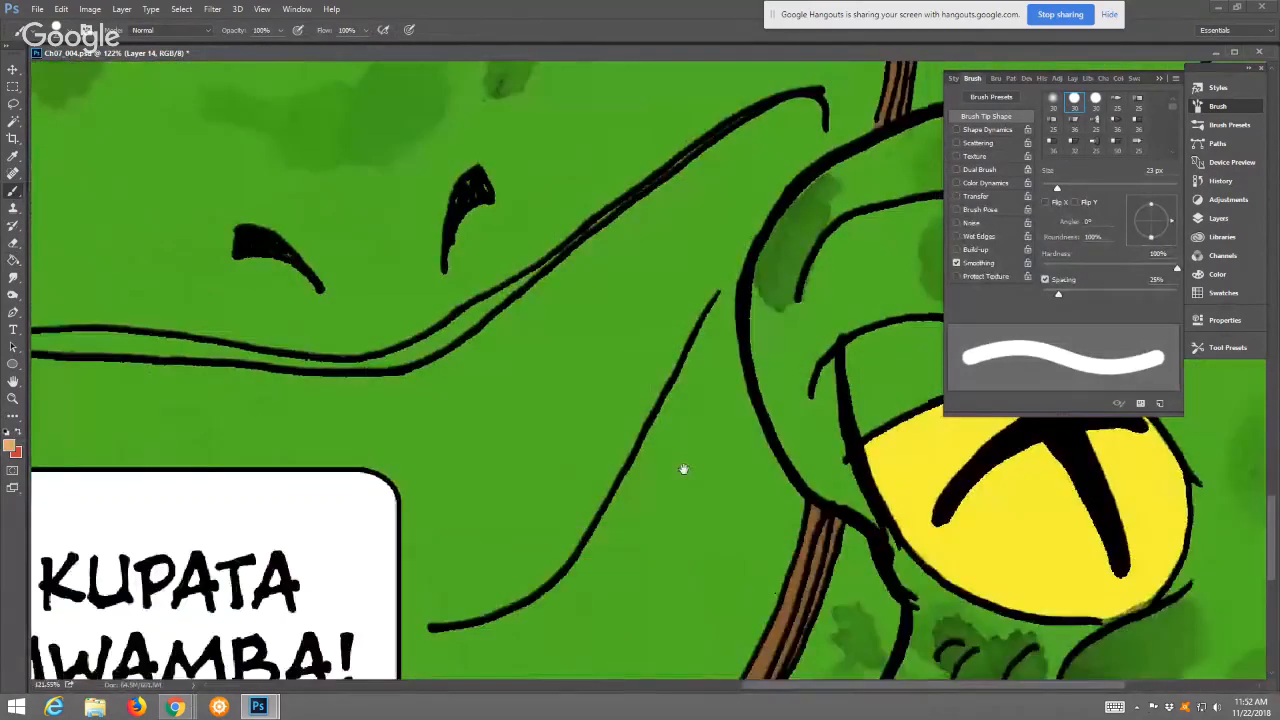
left_click_drag(683, 469, 496, 348)
left_click_drag(571, 419, 486, 420)
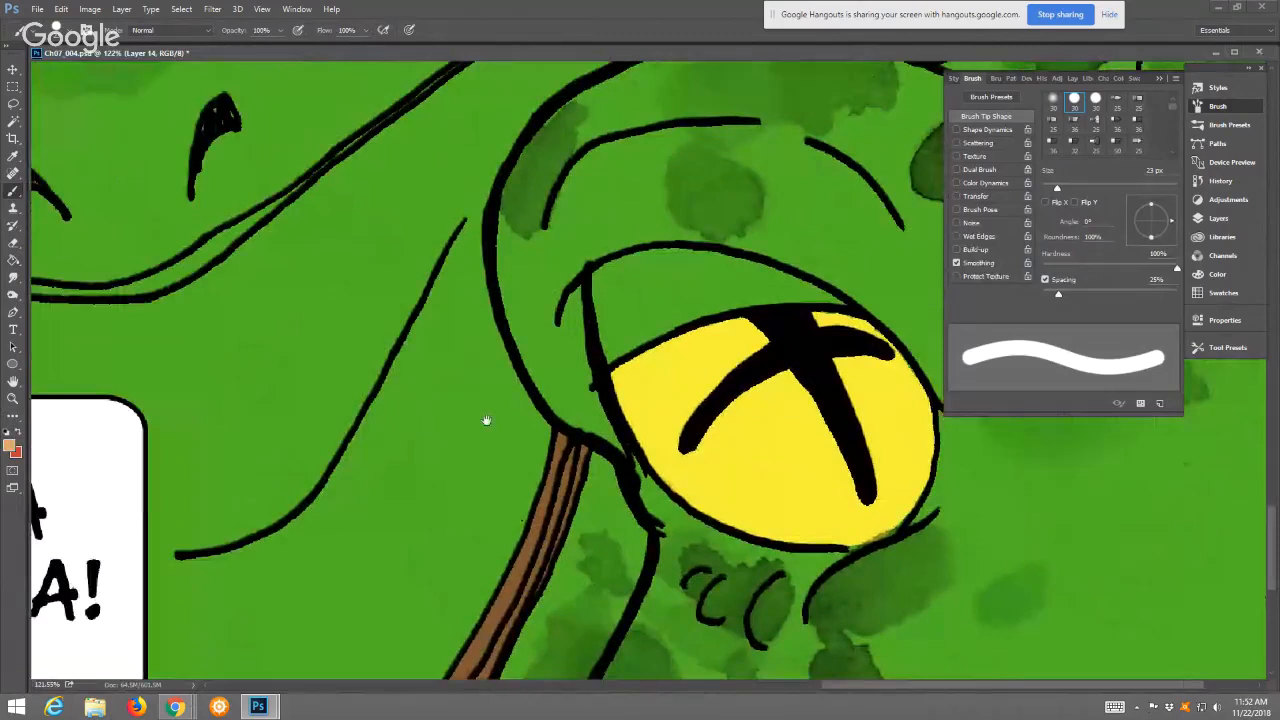
left_click(12, 399)
left_click(374, 31)
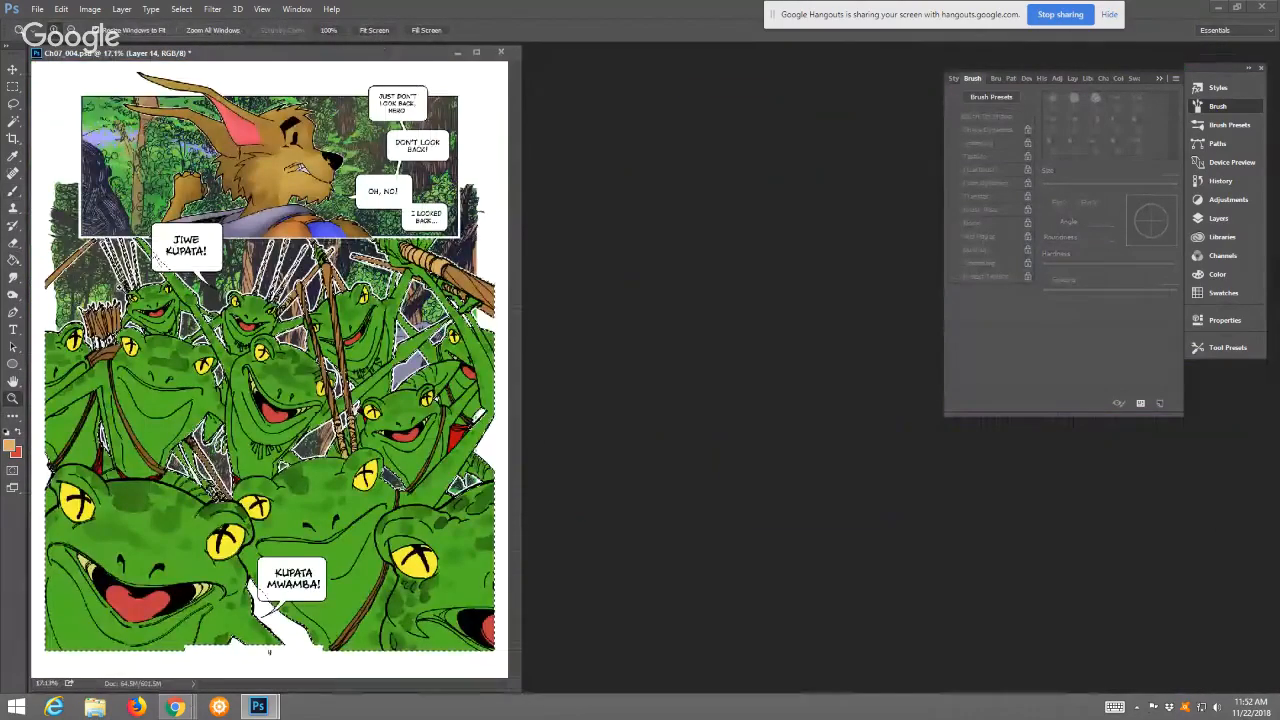
left_click_drag(68, 300, 162, 352)
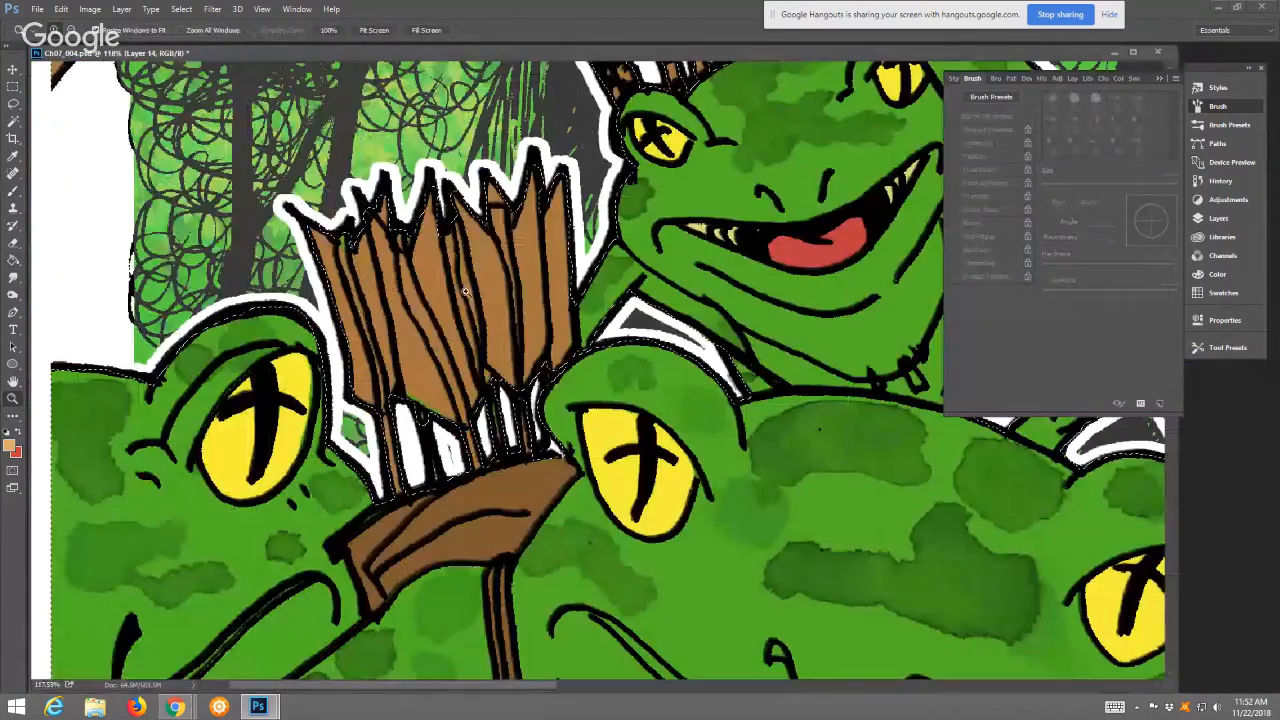
key("b")
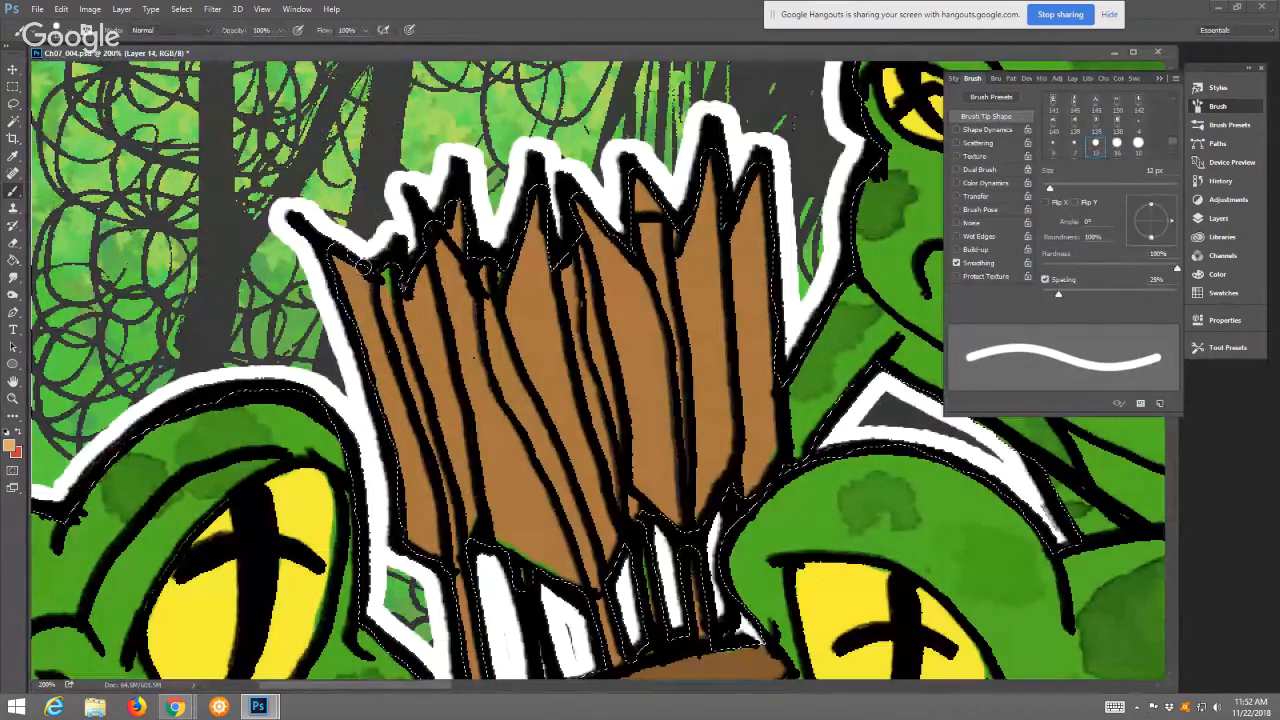
mouse_move(345, 262)
left_mouse_down()
mouse_move(386, 387)
mouse_move(381, 308)
mouse_move(333, 305)
mouse_move(423, 360)
mouse_move(398, 420)
mouse_move(390, 382)
mouse_move(432, 548)
left_mouse_up()
mouse_move(428, 278)
left_mouse_down()
mouse_move(428, 335)
mouse_move(452, 417)
mouse_move(433, 285)
mouse_move(451, 210)
mouse_move(467, 352)
mouse_move(465, 293)
mouse_move(499, 443)
mouse_move(481, 392)
mouse_move(525, 469)
mouse_move(507, 420)
mouse_move(557, 548)
mouse_move(479, 409)
mouse_move(521, 530)
mouse_move(482, 462)
mouse_move(464, 457)
mouse_move(494, 530)
mouse_move(477, 540)
mouse_move(522, 531)
left_mouse_up()
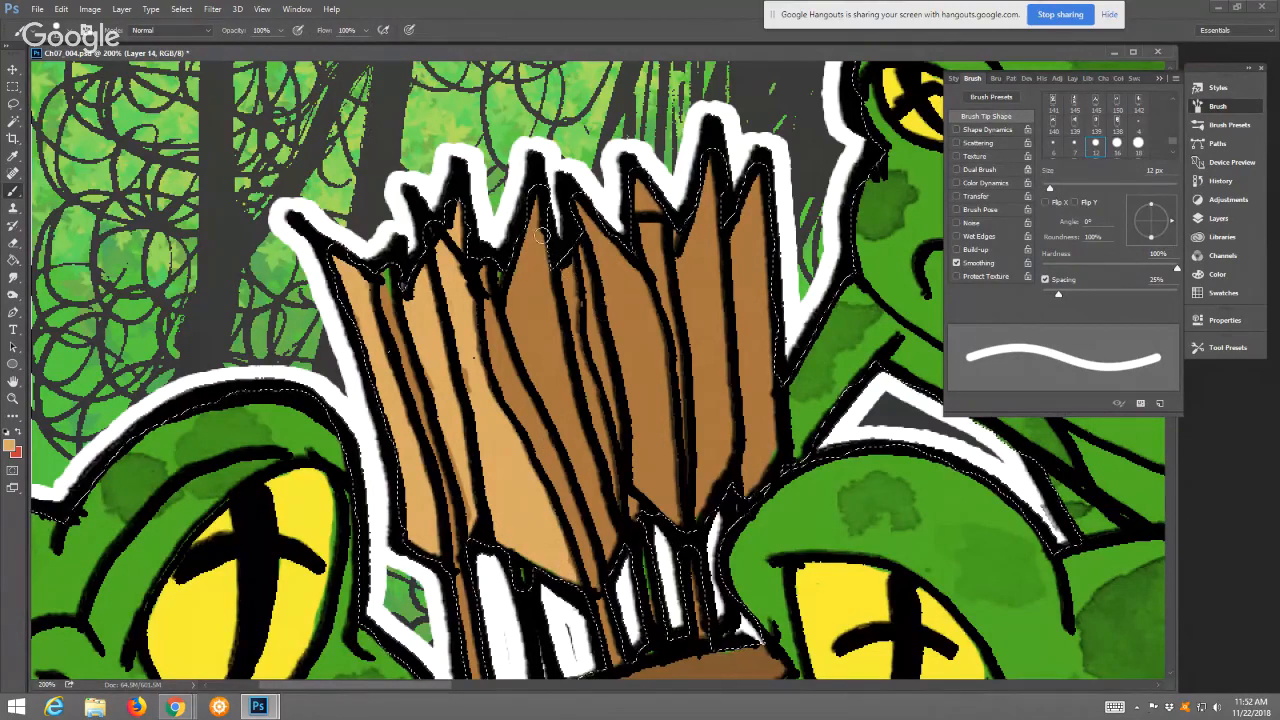
mouse_move(529, 208)
left_mouse_down()
mouse_move(529, 322)
mouse_move(516, 302)
mouse_move(519, 279)
mouse_move(523, 335)
mouse_move(540, 370)
mouse_move(557, 373)
mouse_move(548, 320)
mouse_move(567, 396)
mouse_move(543, 370)
mouse_move(590, 491)
left_mouse_up()
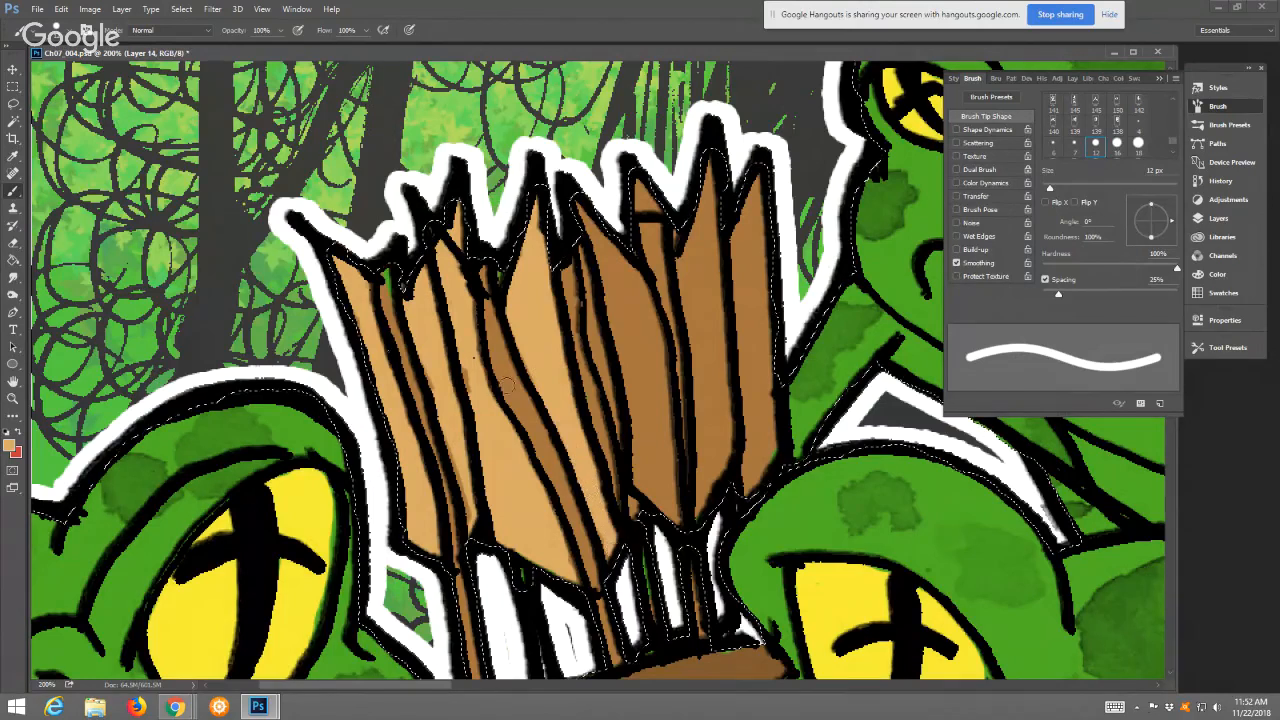
left_click_drag(464, 370, 470, 406)
Paint the remaining fletchings on the right half of the quiver's arrows tan
mouse_move(628, 293)
left_mouse_down()
mouse_move(614, 246)
mouse_move(645, 320)
left_mouse_up()
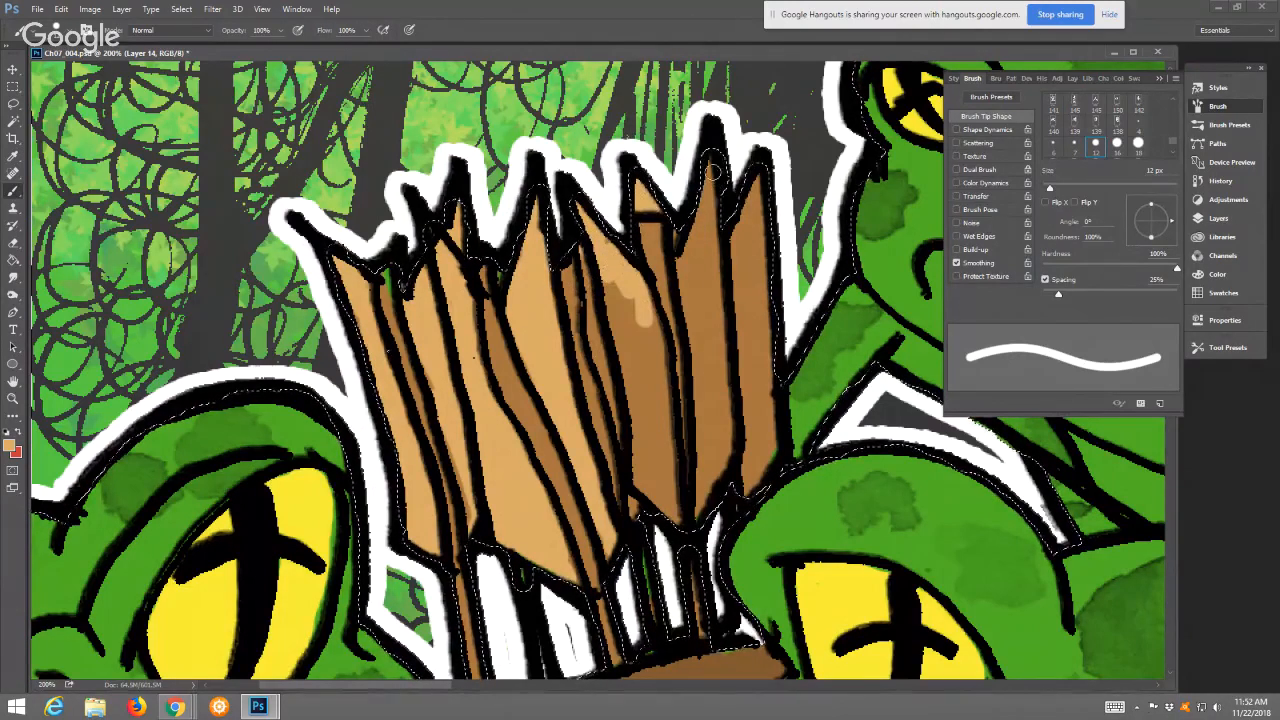
mouse_move(712, 172)
left_mouse_down()
mouse_move(711, 244)
mouse_move(692, 289)
mouse_move(688, 279)
mouse_move(715, 295)
left_mouse_up()
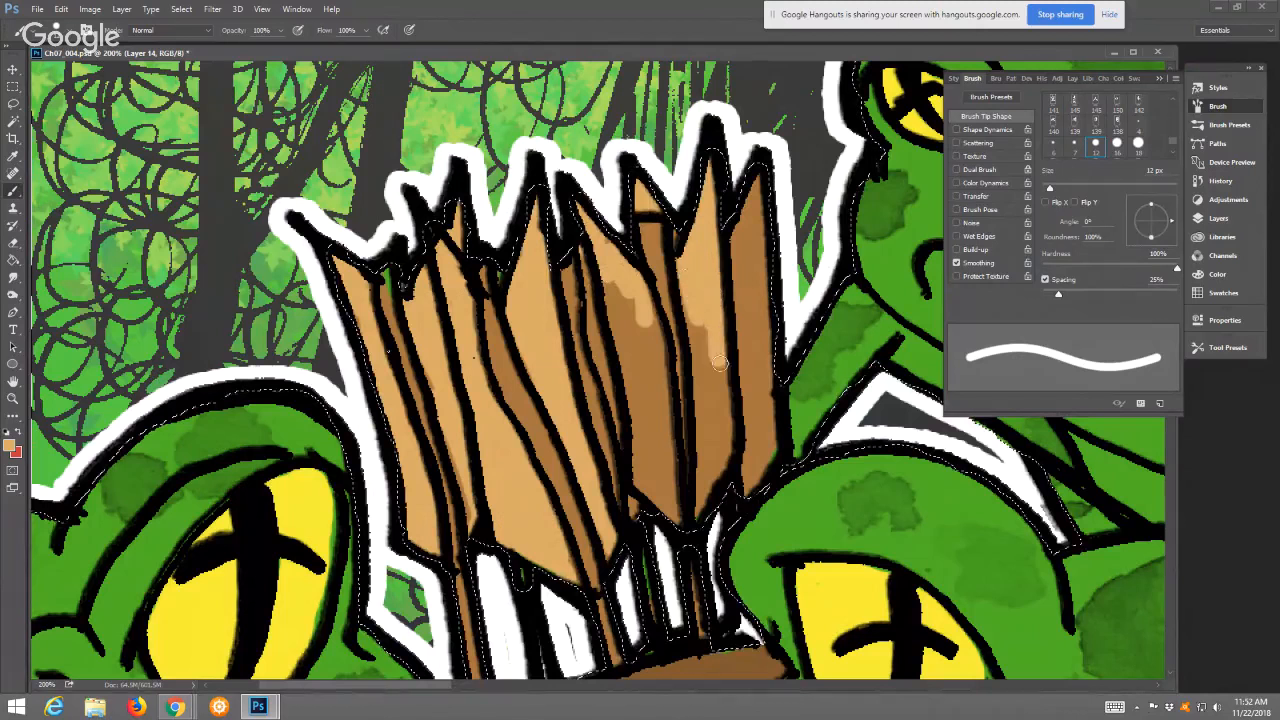
left_click_drag(719, 364, 723, 454)
mouse_move(707, 510)
left_mouse_down()
mouse_move(689, 302)
mouse_move(711, 458)
mouse_move(637, 328)
mouse_move(658, 352)
mouse_move(652, 317)
mouse_move(671, 507)
mouse_move(641, 482)
mouse_move(611, 284)
mouse_move(660, 462)
left_mouse_up()
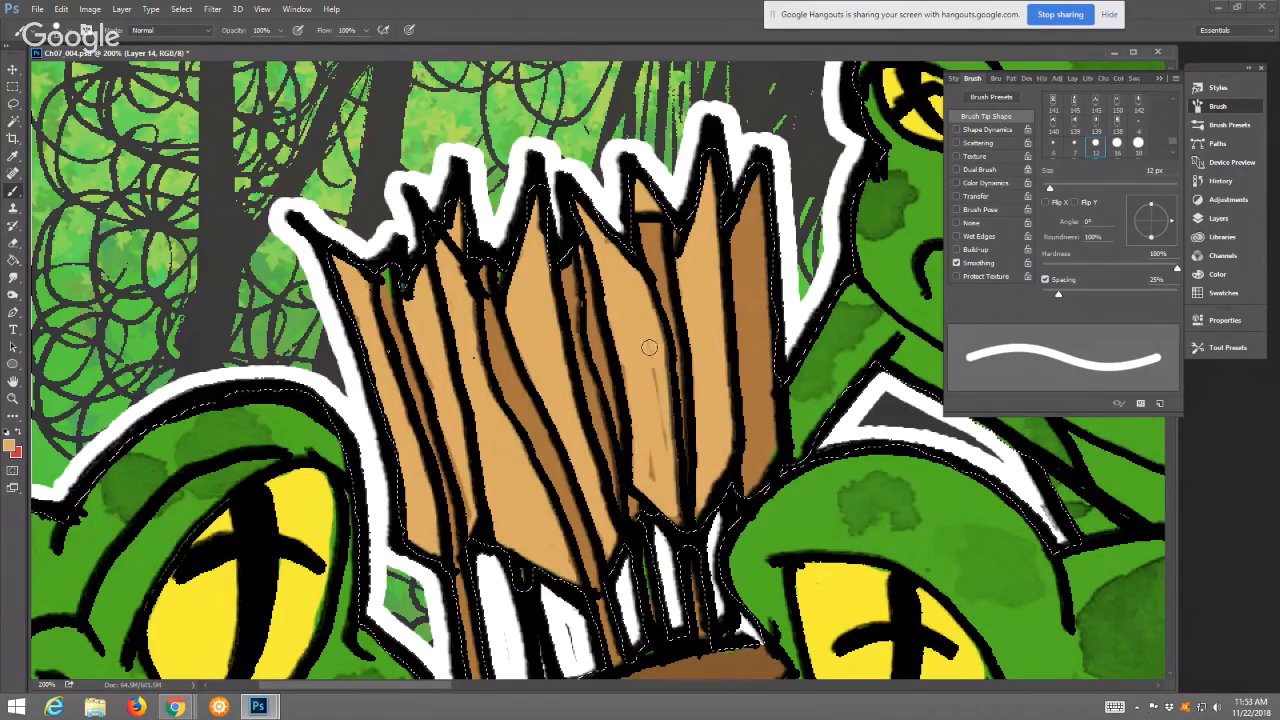
mouse_move(755, 180)
left_mouse_down()
mouse_move(745, 280)
mouse_move(760, 400)
mouse_move(748, 355)
left_mouse_up()
mouse_move(766, 457)
left_mouse_down()
mouse_move(748, 488)
mouse_move(742, 462)
left_mouse_up()
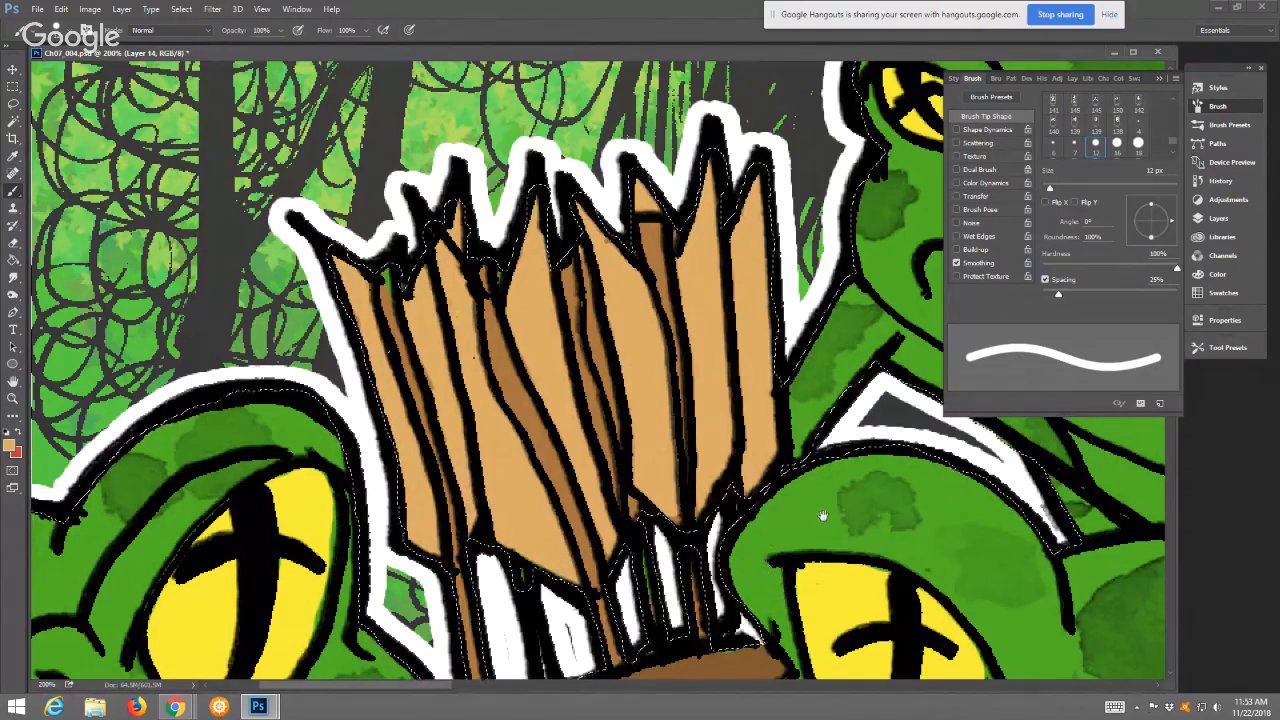
Set the foreground color to the pale yellow #dade76 used for the teeth
left_click_drag(823, 514, 590, 618)
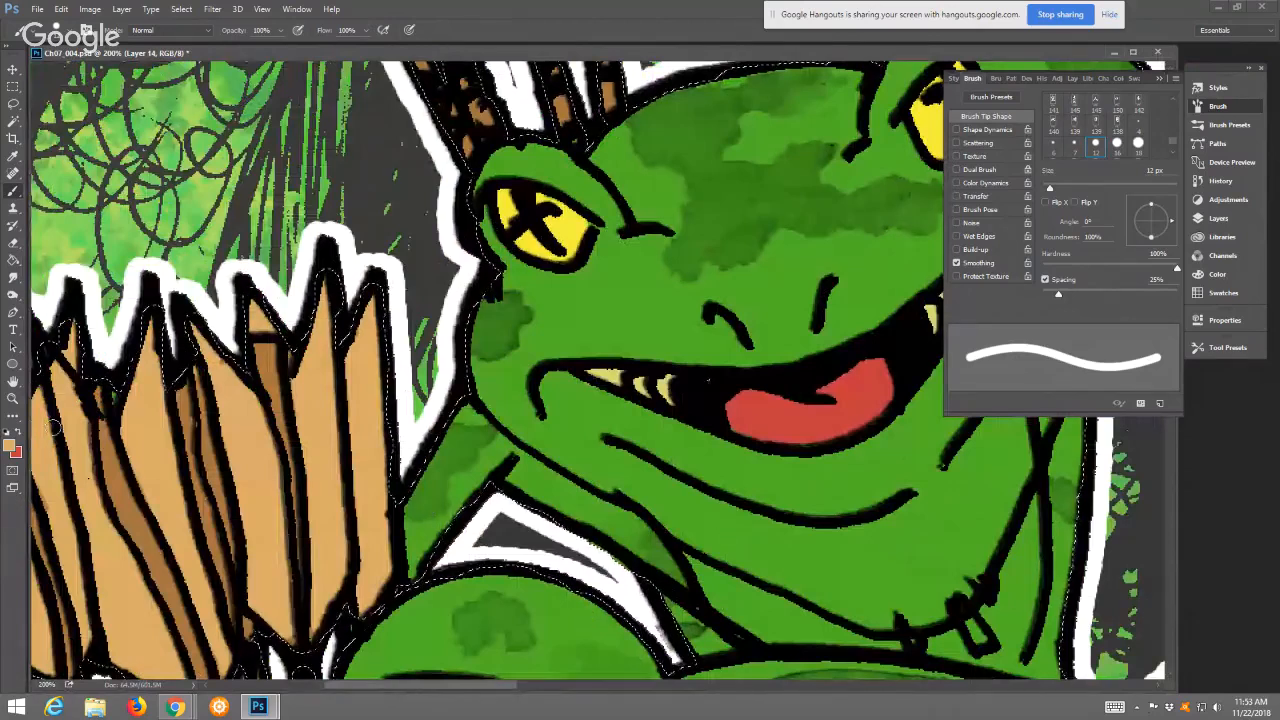
key("z")
left_click(373, 30)
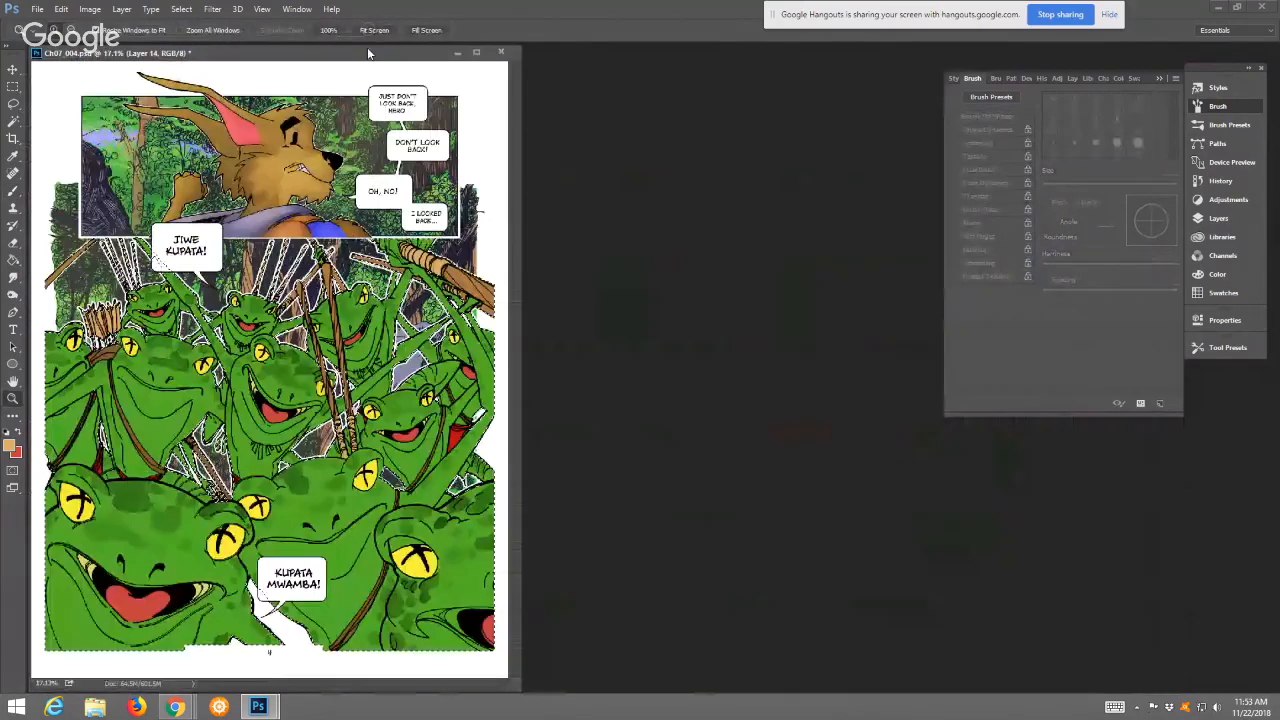
left_click(628, 480)
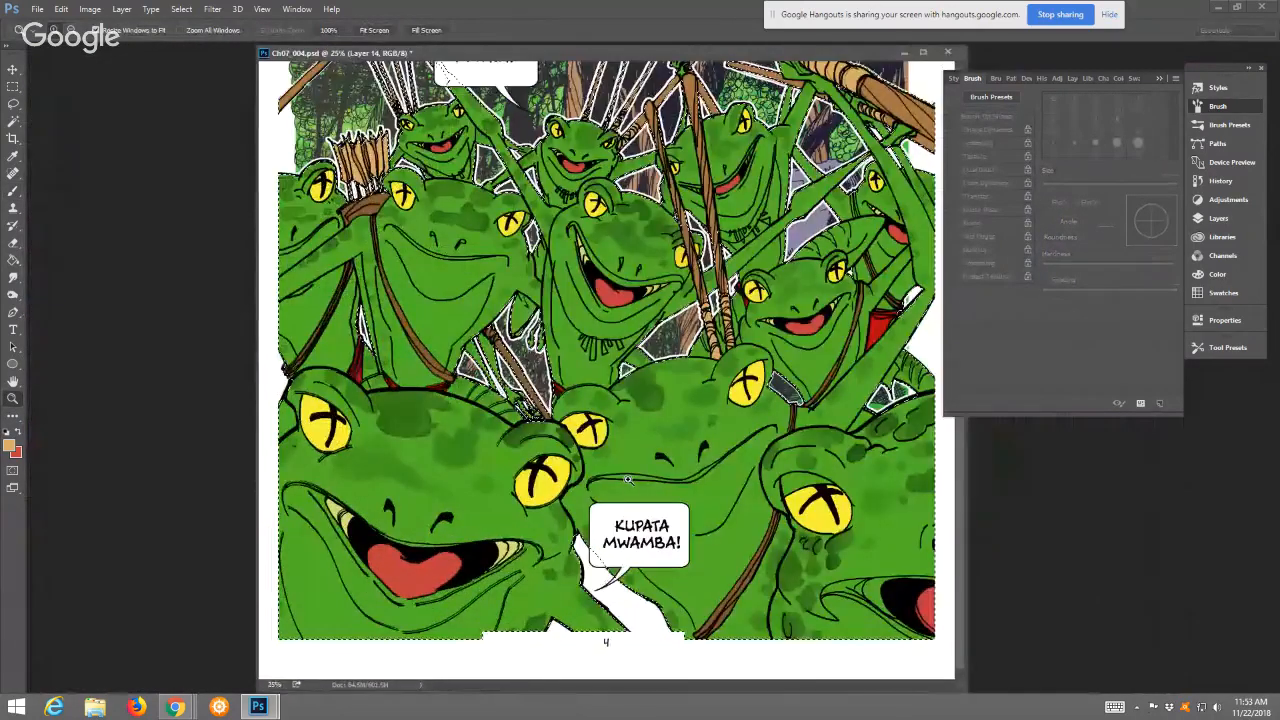
left_click(628, 480)
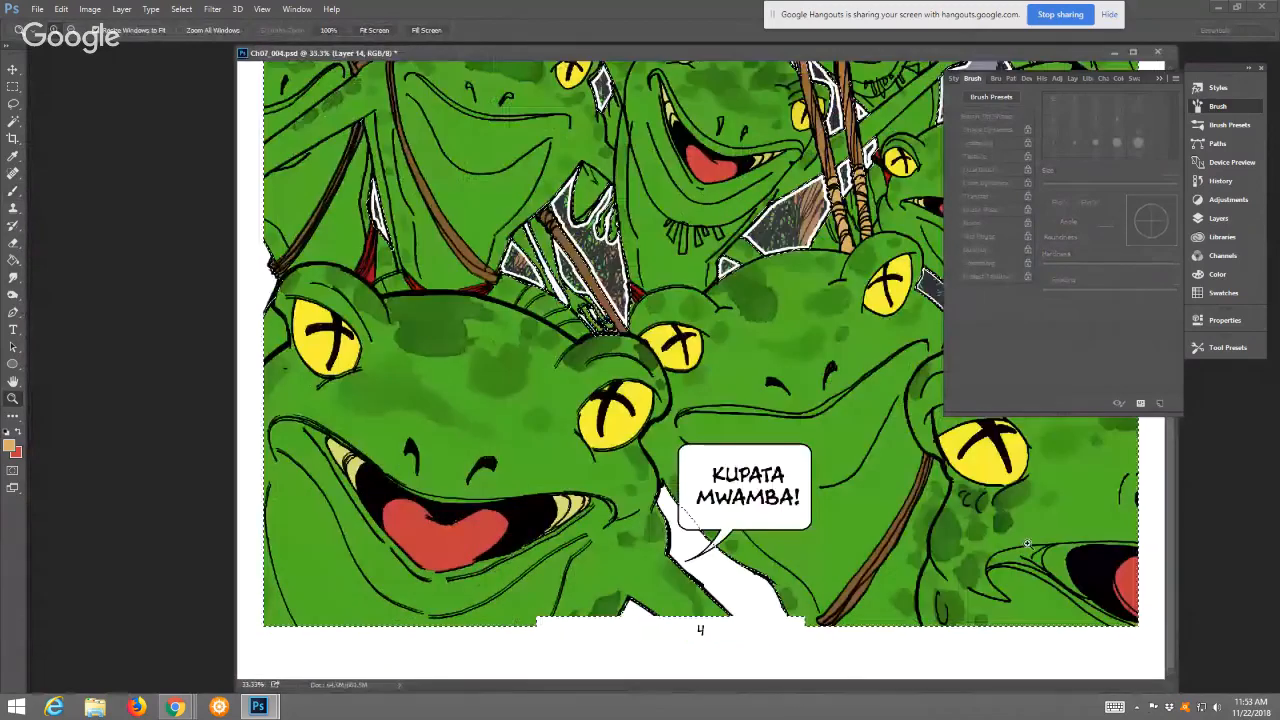
left_click(1027, 543)
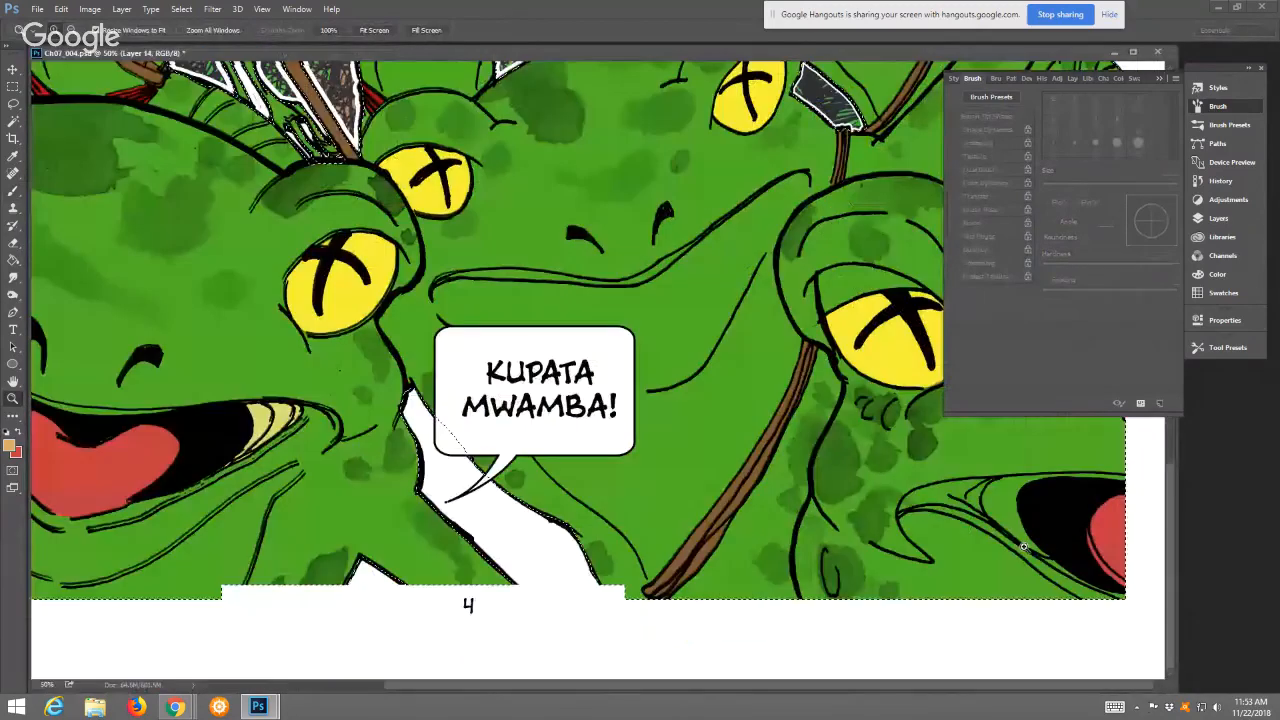
left_click(12, 446)
left_click(651, 326)
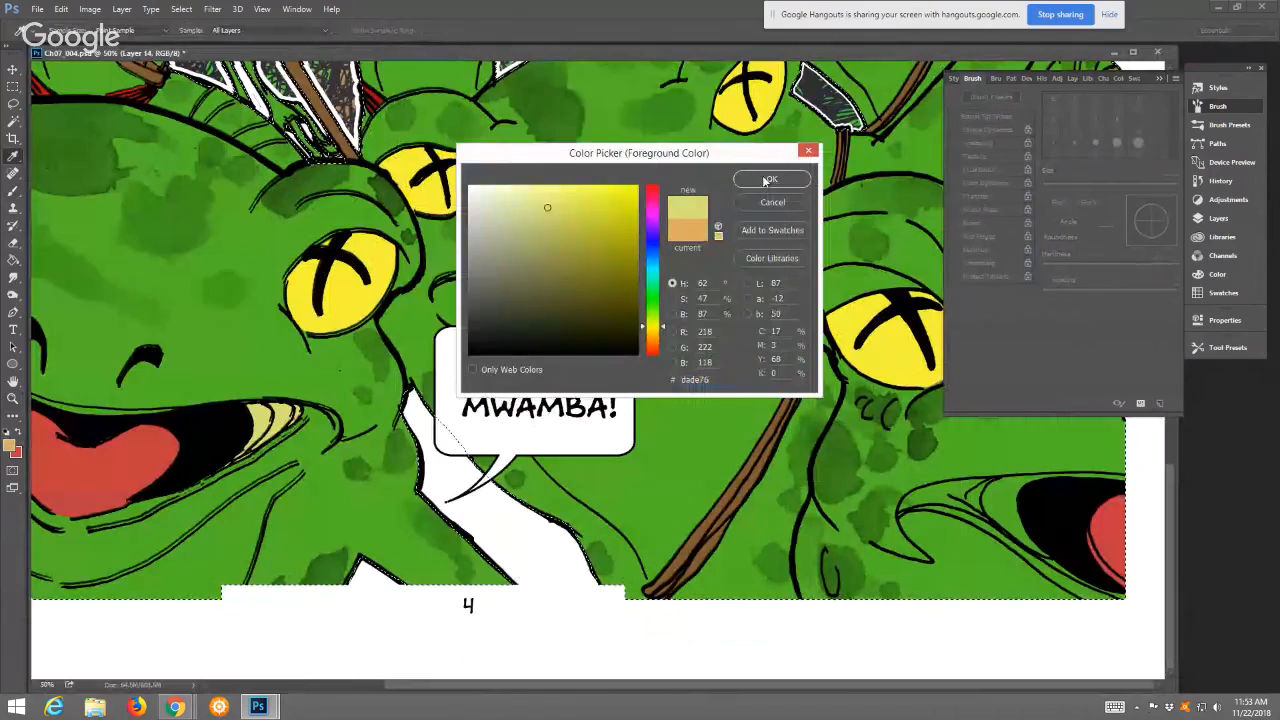
left_click(766, 180)
Paint the teeth of the large frog in the page's lower-right corner pale yellow, enlarging the brush to 24 px
left_click(1066, 502)
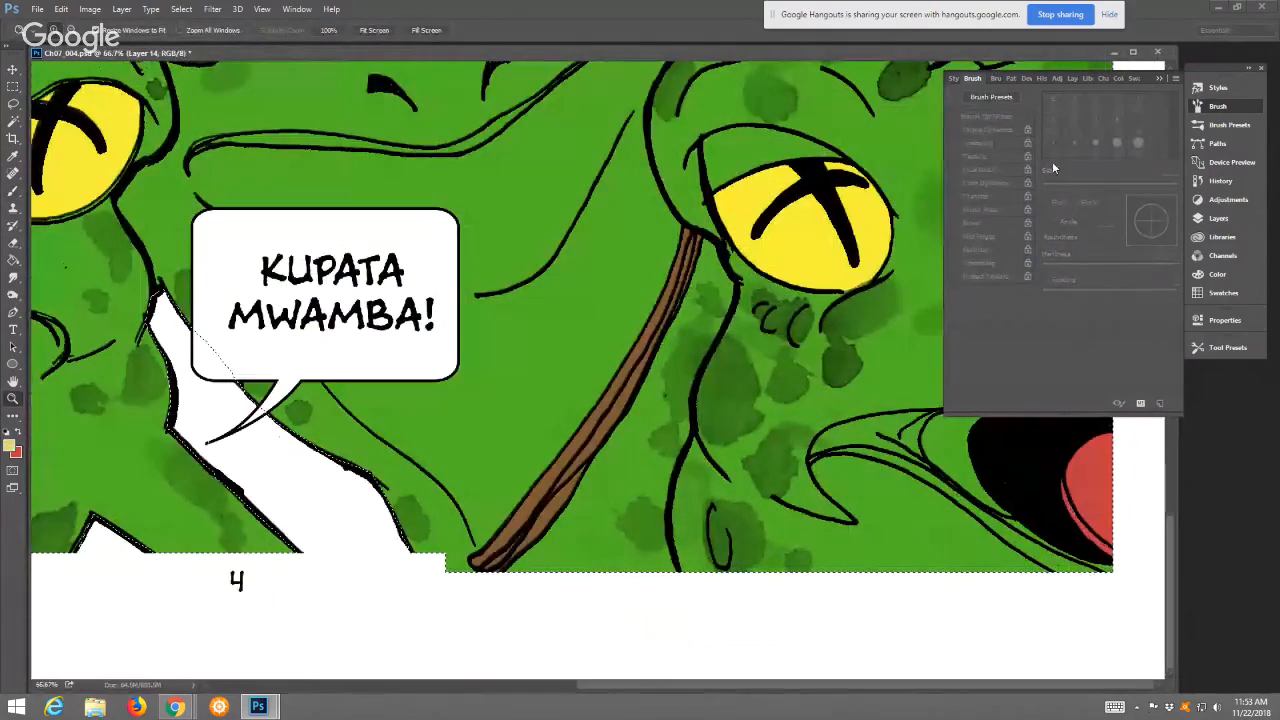
left_click(1086, 433)
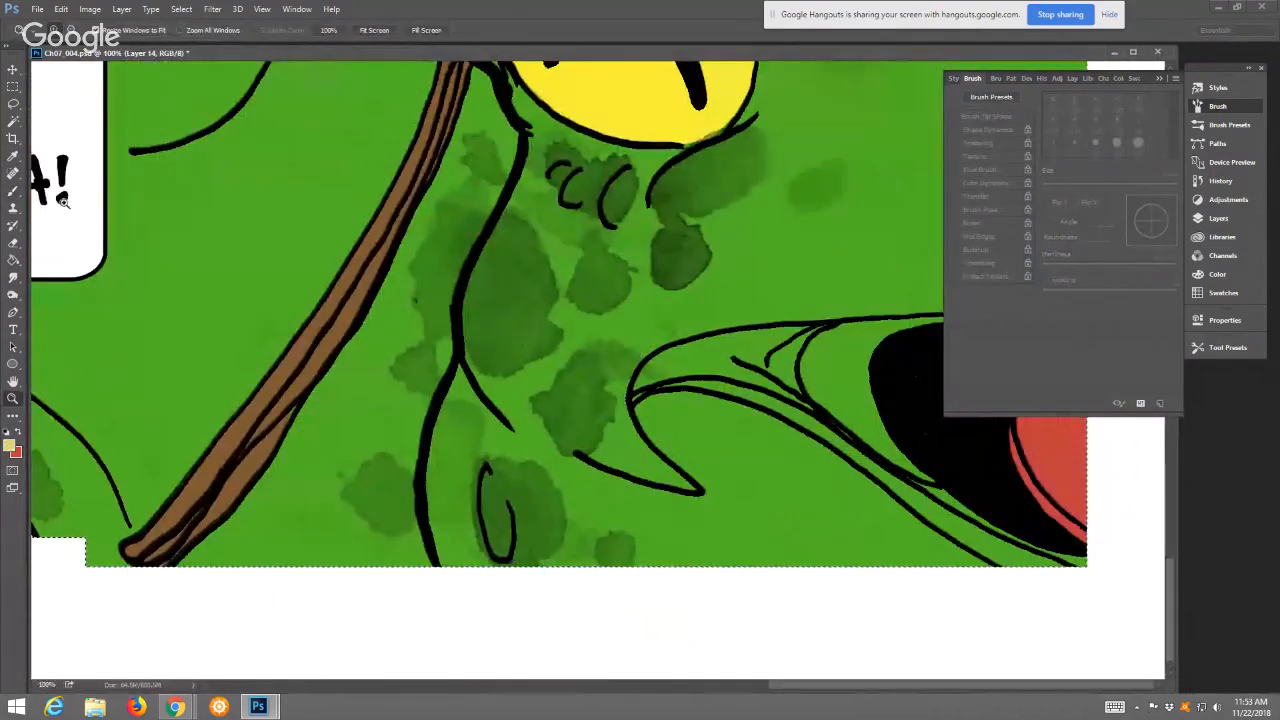
left_click(12, 190)
left_click_drag(832, 338, 803, 354)
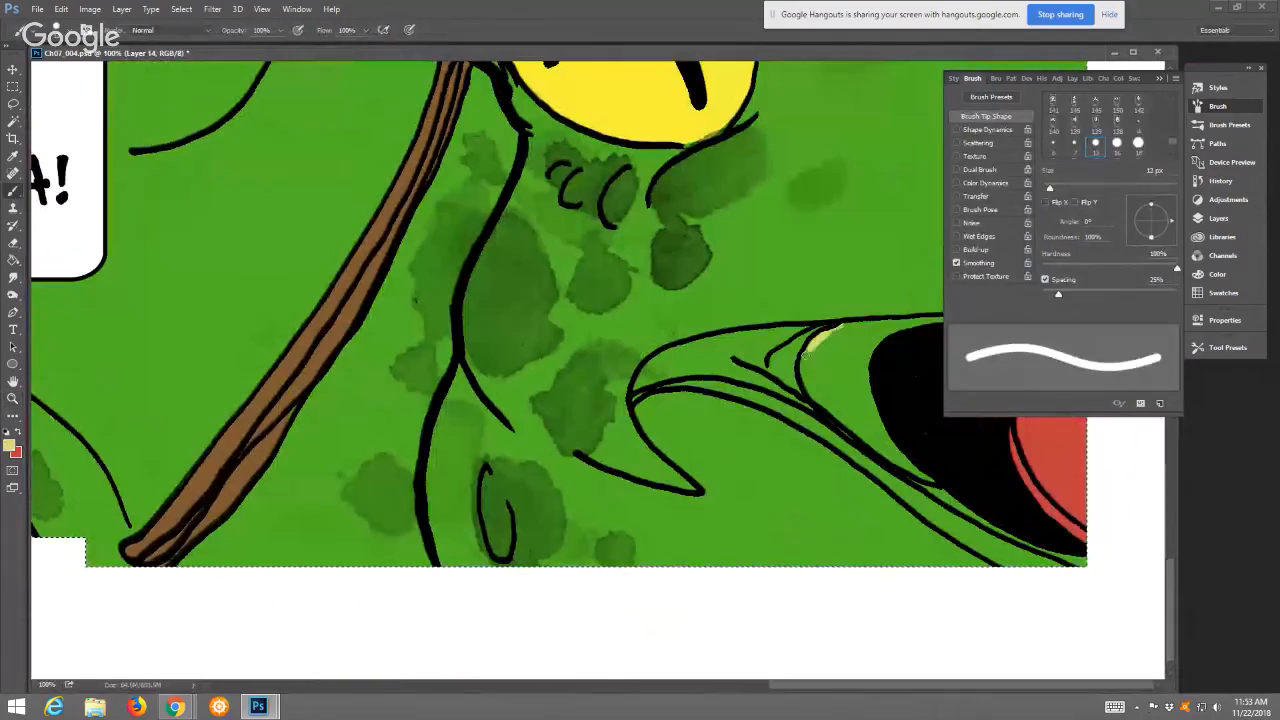
left_click_drag(1049, 187, 1058, 186)
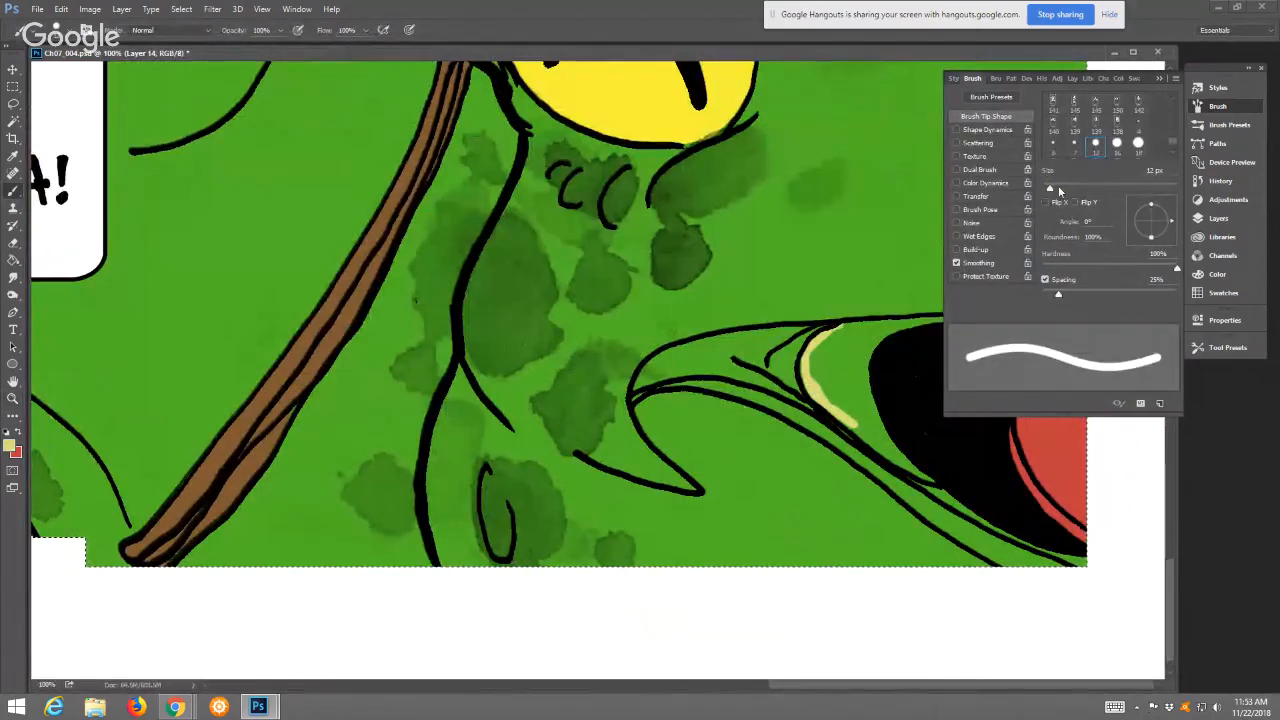
mouse_move(843, 340)
left_mouse_down()
mouse_move(873, 328)
mouse_move(842, 332)
mouse_move(942, 323)
mouse_move(883, 333)
mouse_move(860, 371)
left_mouse_up()
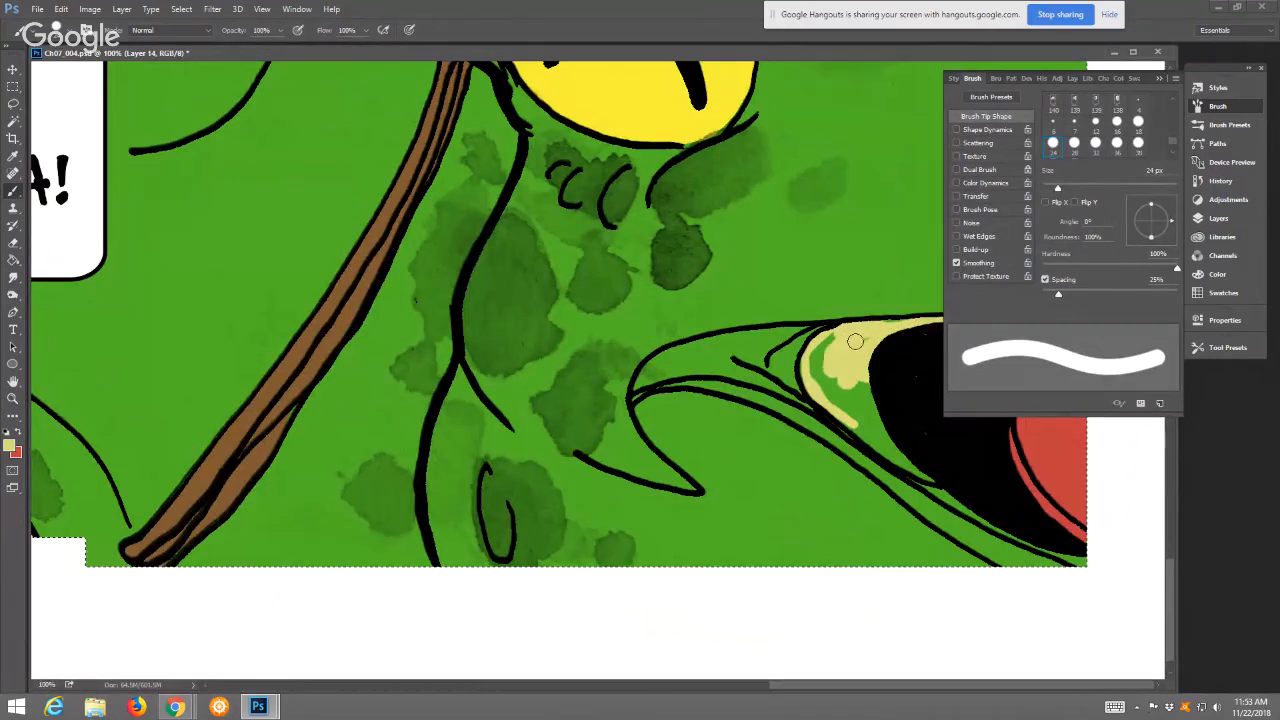
mouse_move(822, 354)
left_mouse_down()
mouse_move(853, 417)
mouse_move(816, 347)
mouse_move(926, 470)
mouse_move(838, 412)
mouse_move(978, 512)
left_mouse_up()
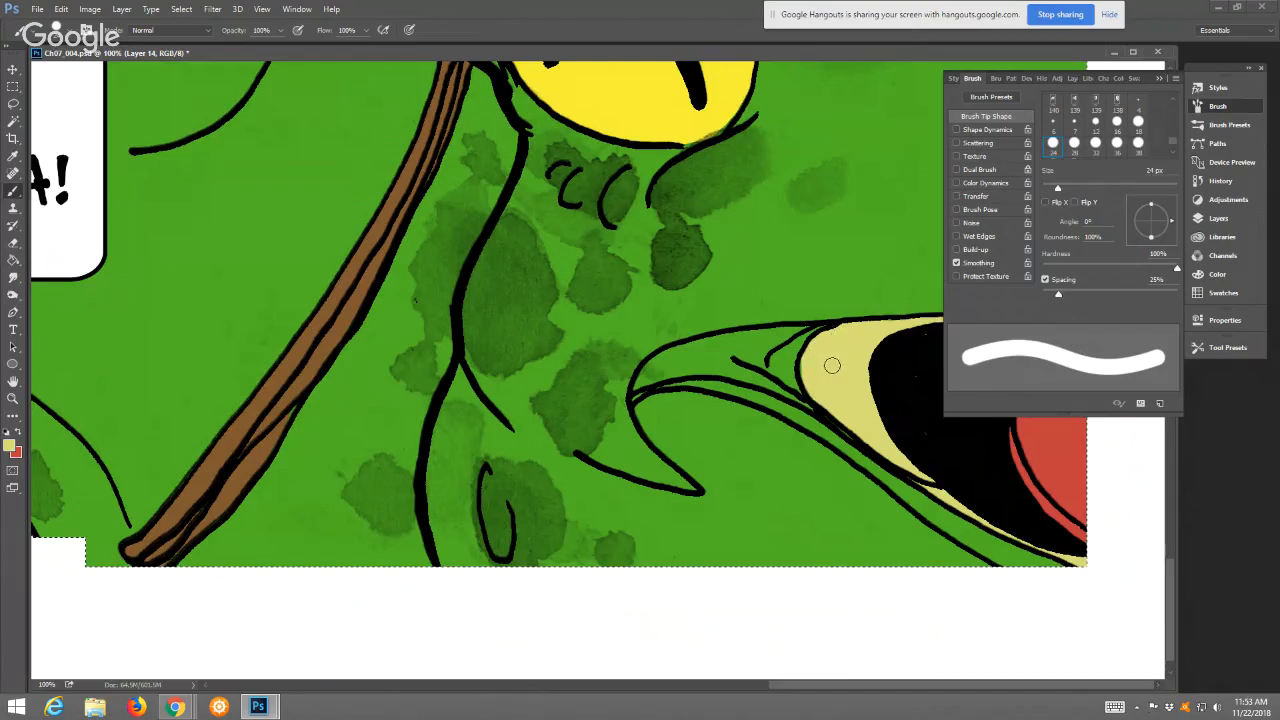
mouse_move(820, 376)
left_mouse_down()
mouse_move(791, 363)
mouse_move(825, 332)
mouse_move(776, 366)
left_mouse_up()
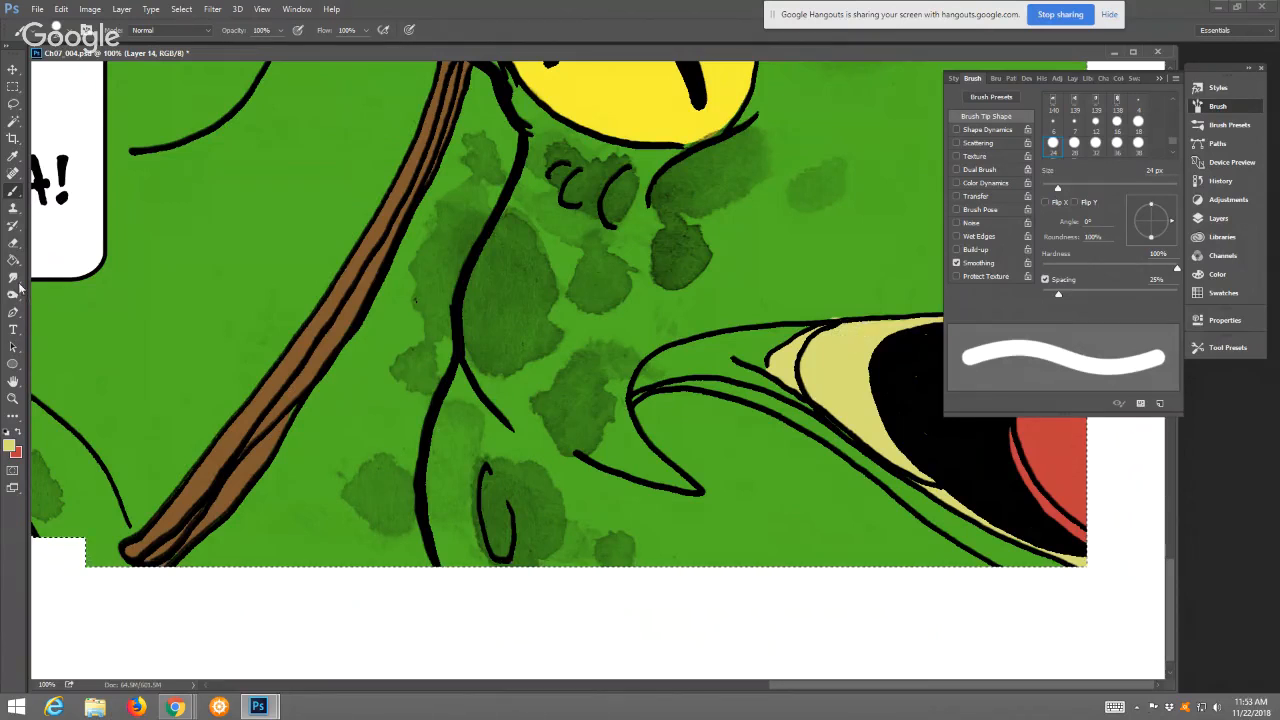
key("r")
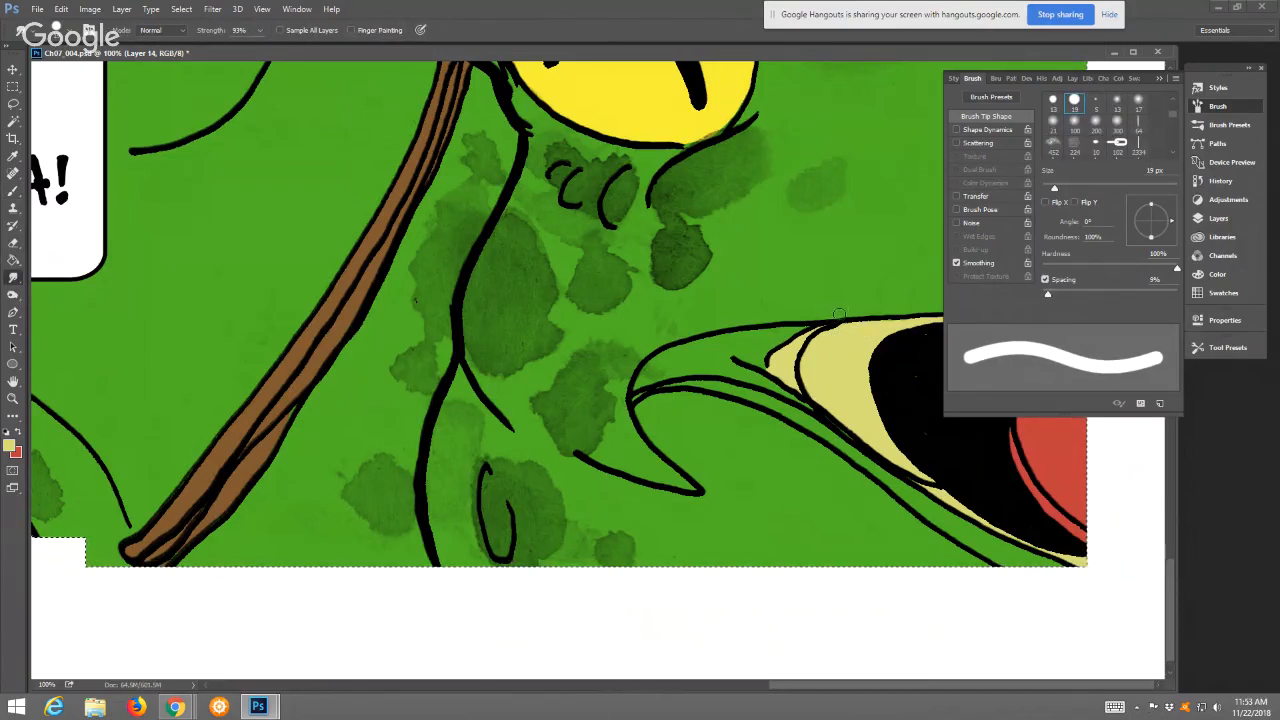
Change the foreground color to a slightly brighter shade of the pale yellow
left_click(13, 398)
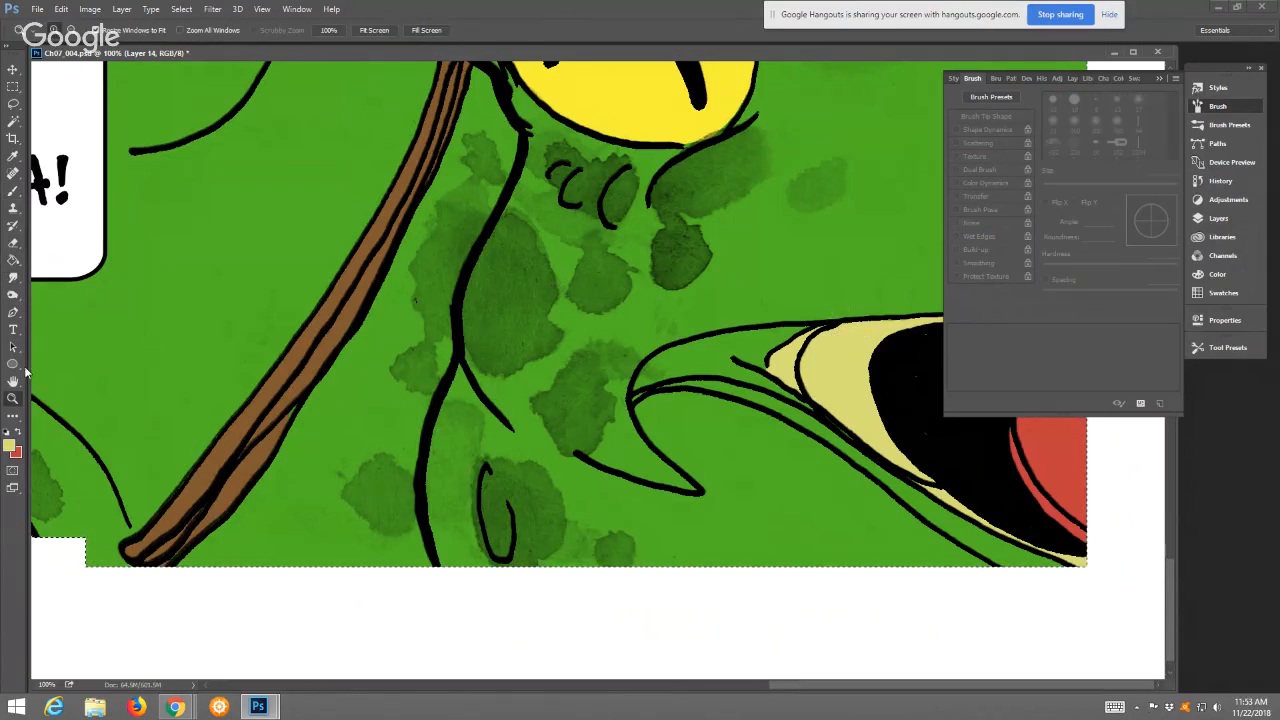
left_click(374, 30)
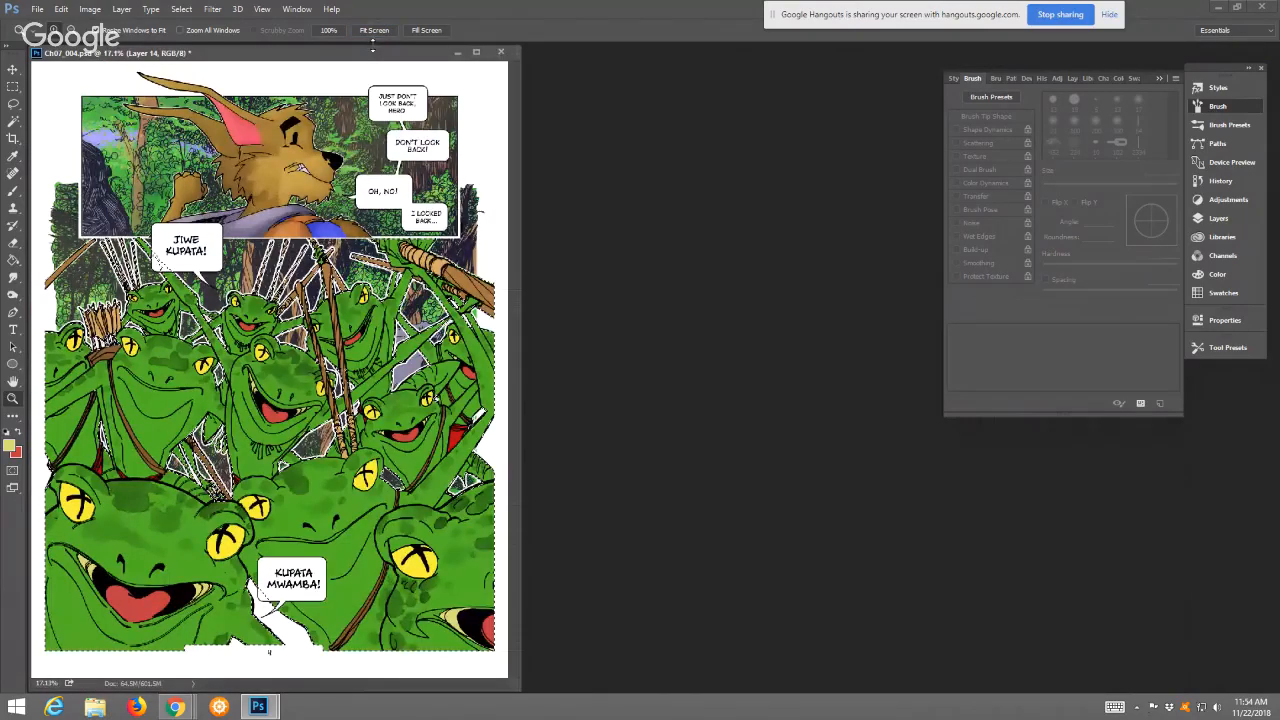
left_click(310, 574)
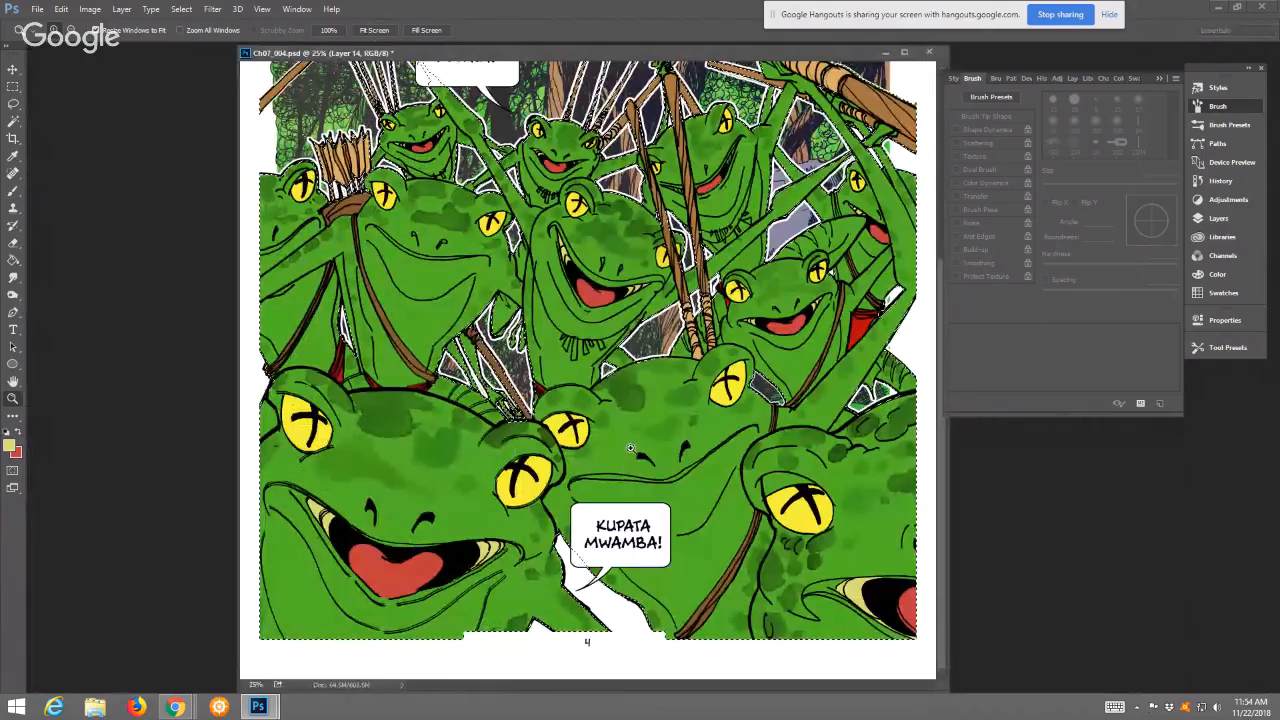
left_click(10, 445)
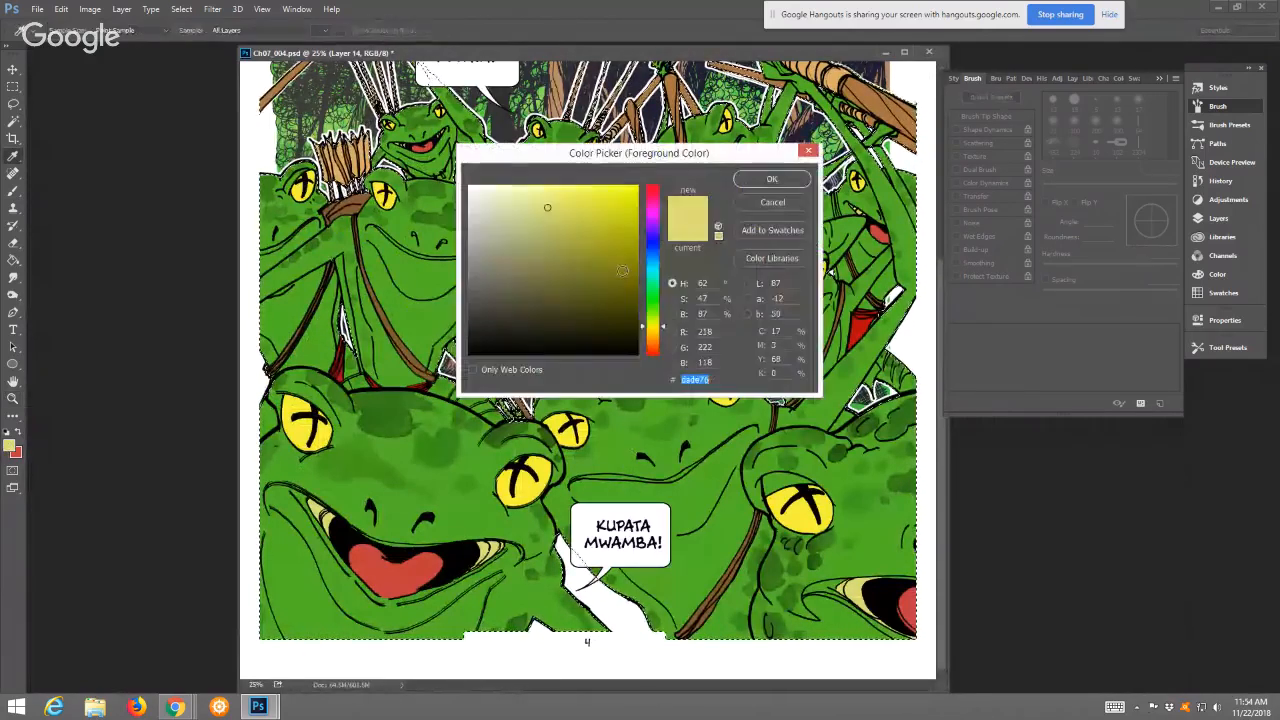
left_click(542, 195)
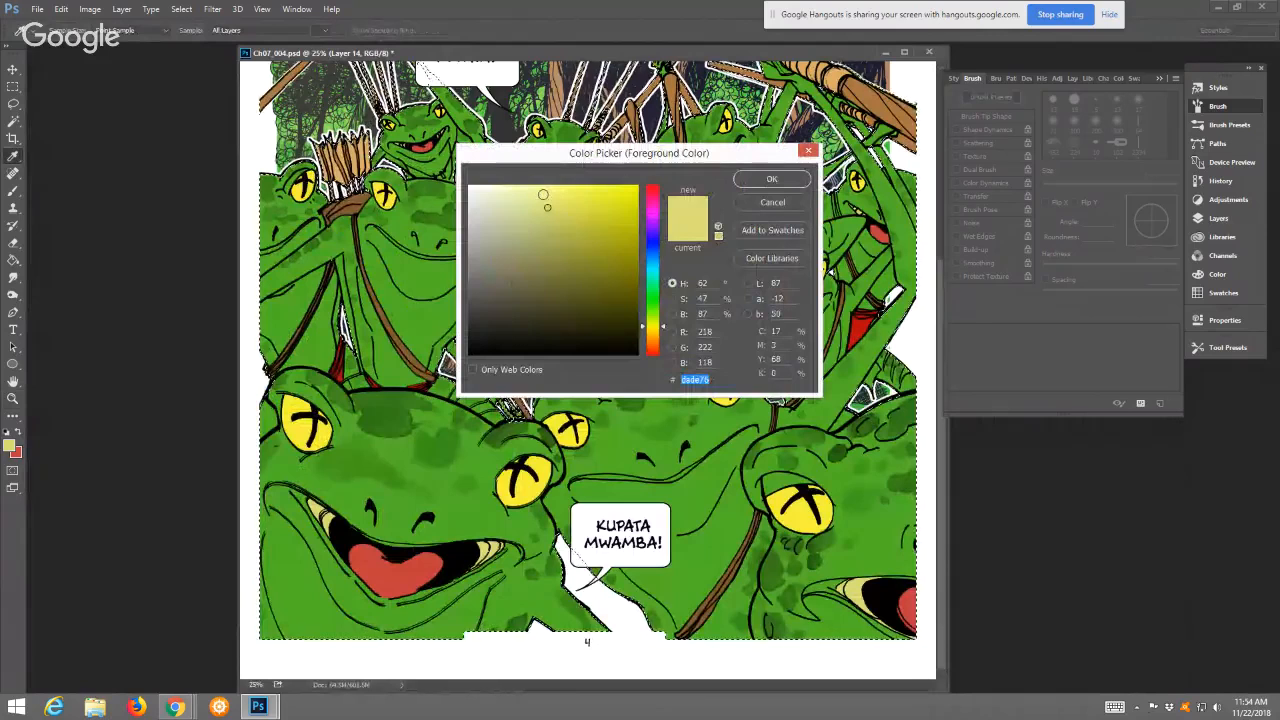
left_click(771, 180)
Paint the necklace pieces of the frog in the middle of the crowd peach #f8c282 with a 12 px brush
key("z")
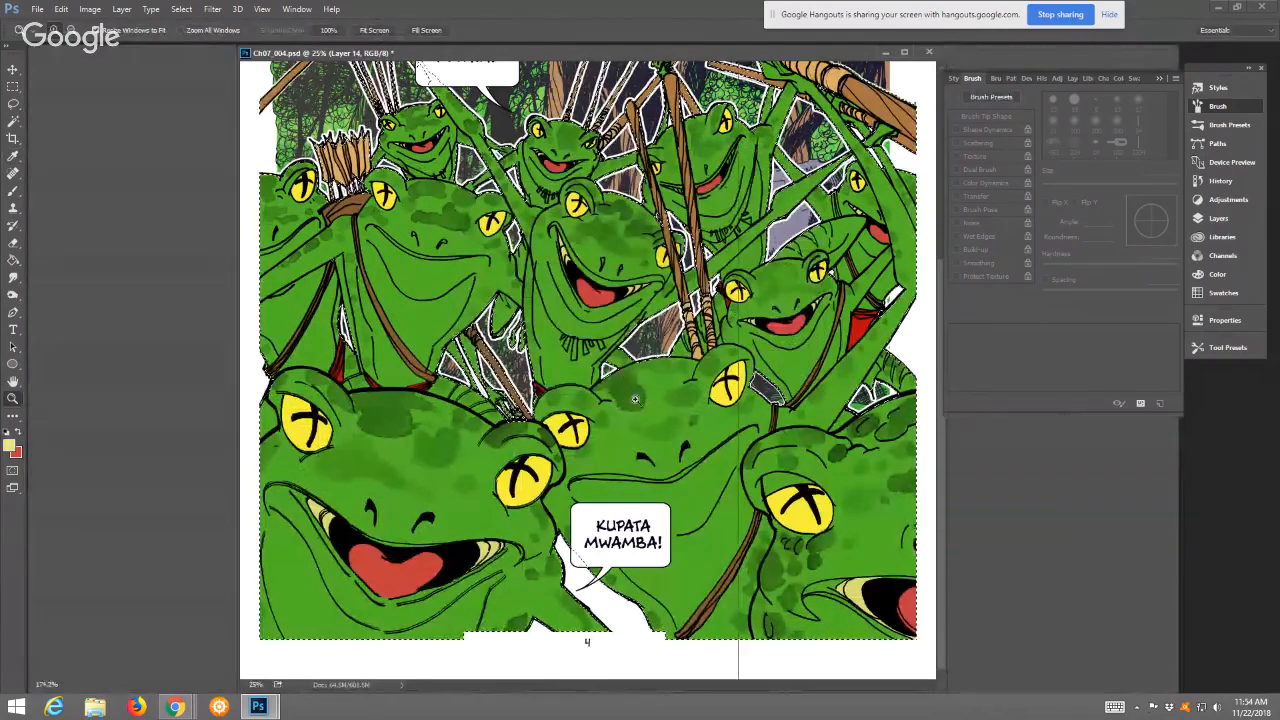
left_click_drag(589, 350, 640, 352)
key("b")
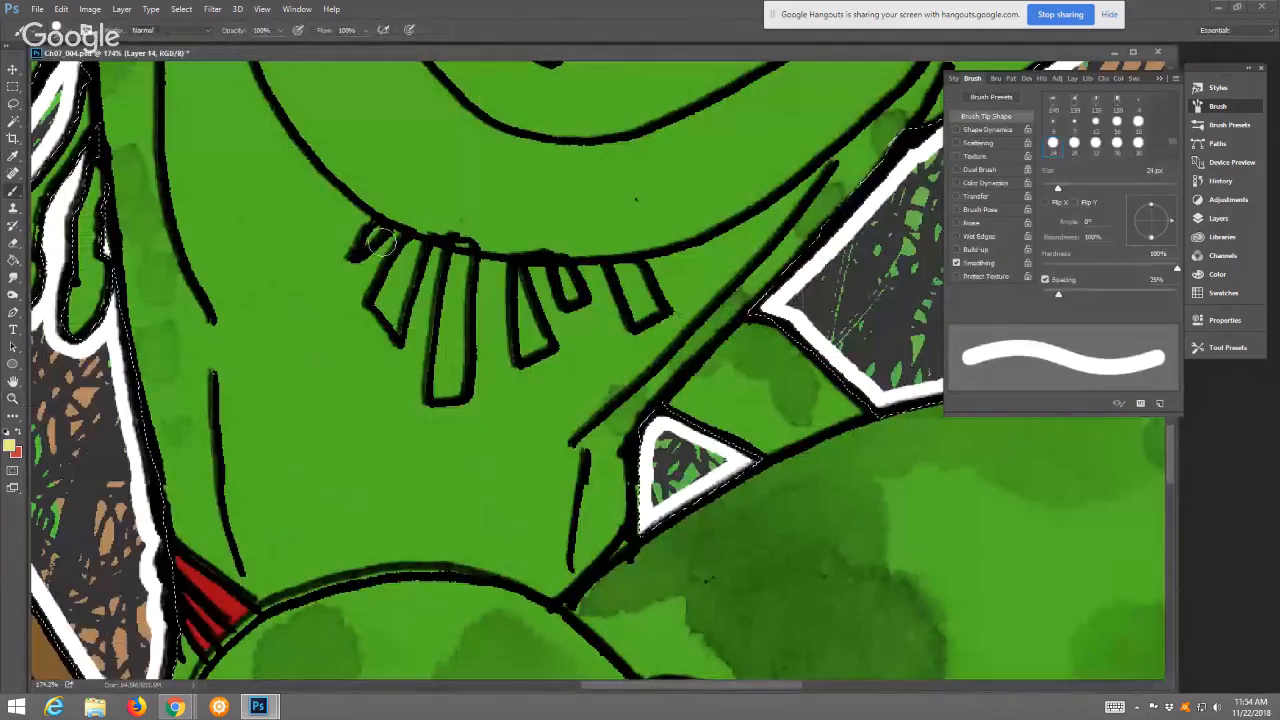
key("bracketleft")
key("bracketleft")
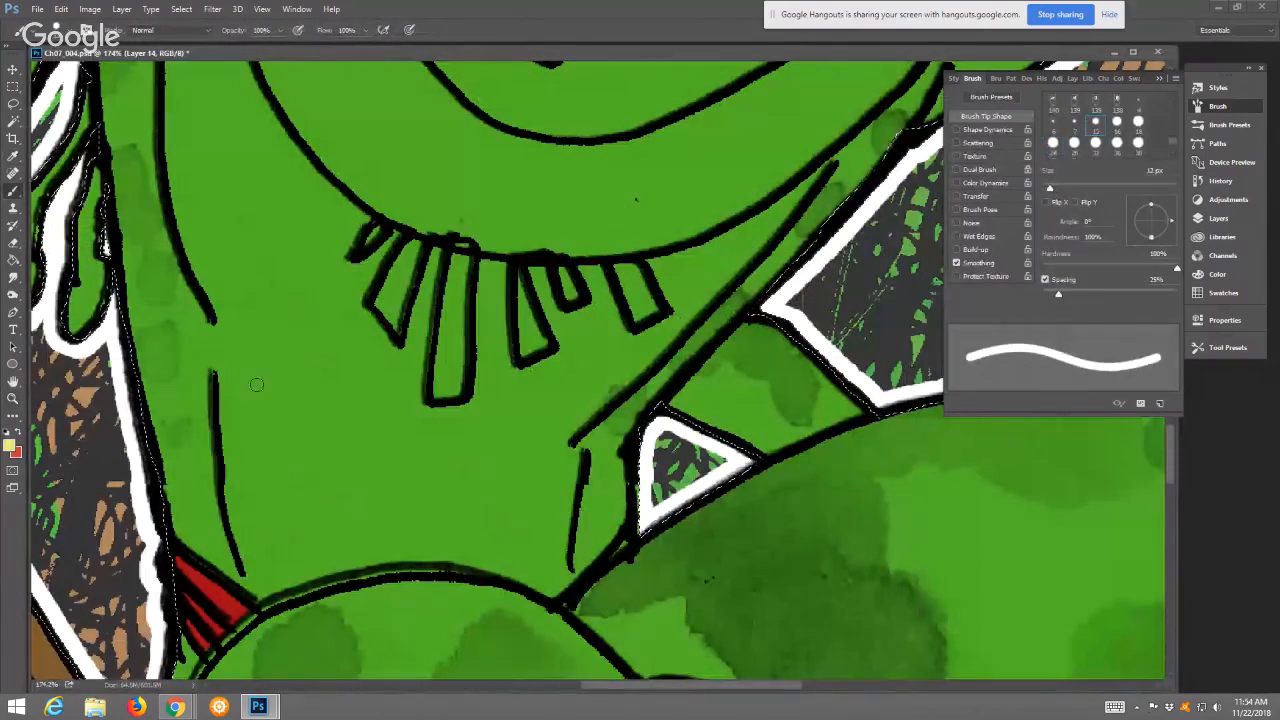
key("i")
left_click(9, 445)
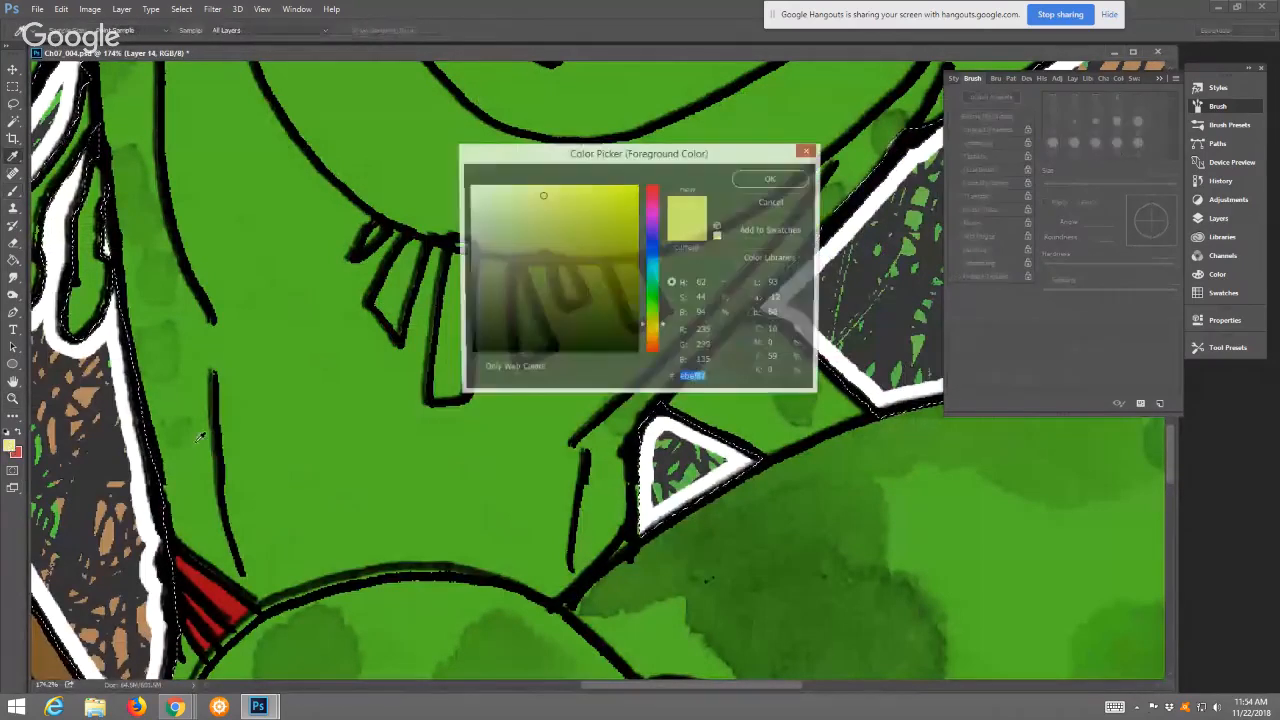
left_click(645, 340)
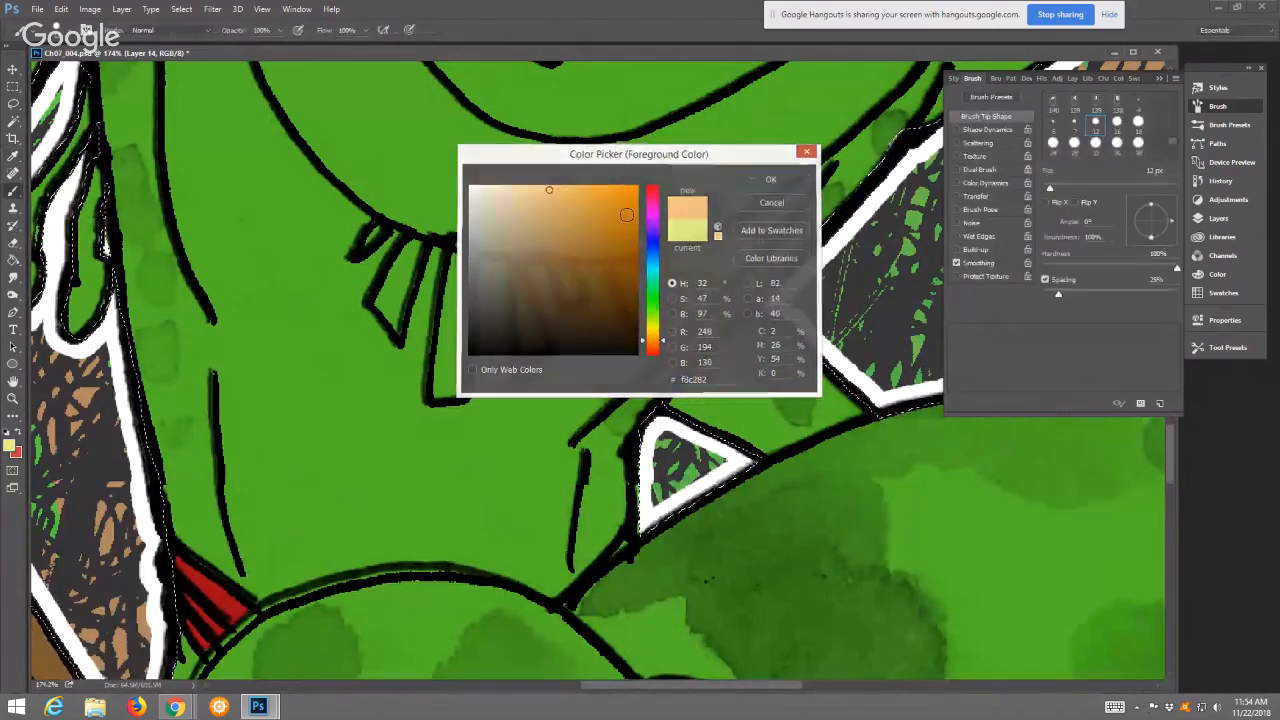
left_click(760, 180)
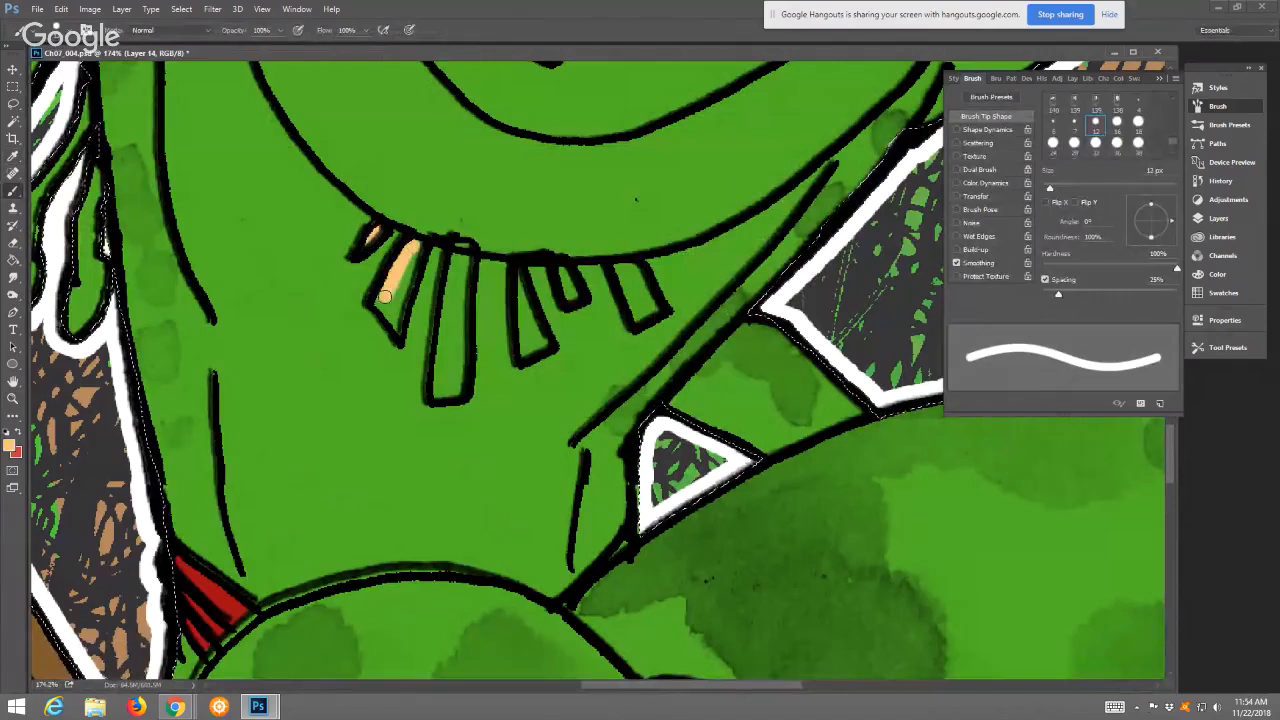
mouse_move(393, 322)
left_mouse_down()
mouse_move(408, 250)
mouse_move(452, 312)
left_mouse_up()
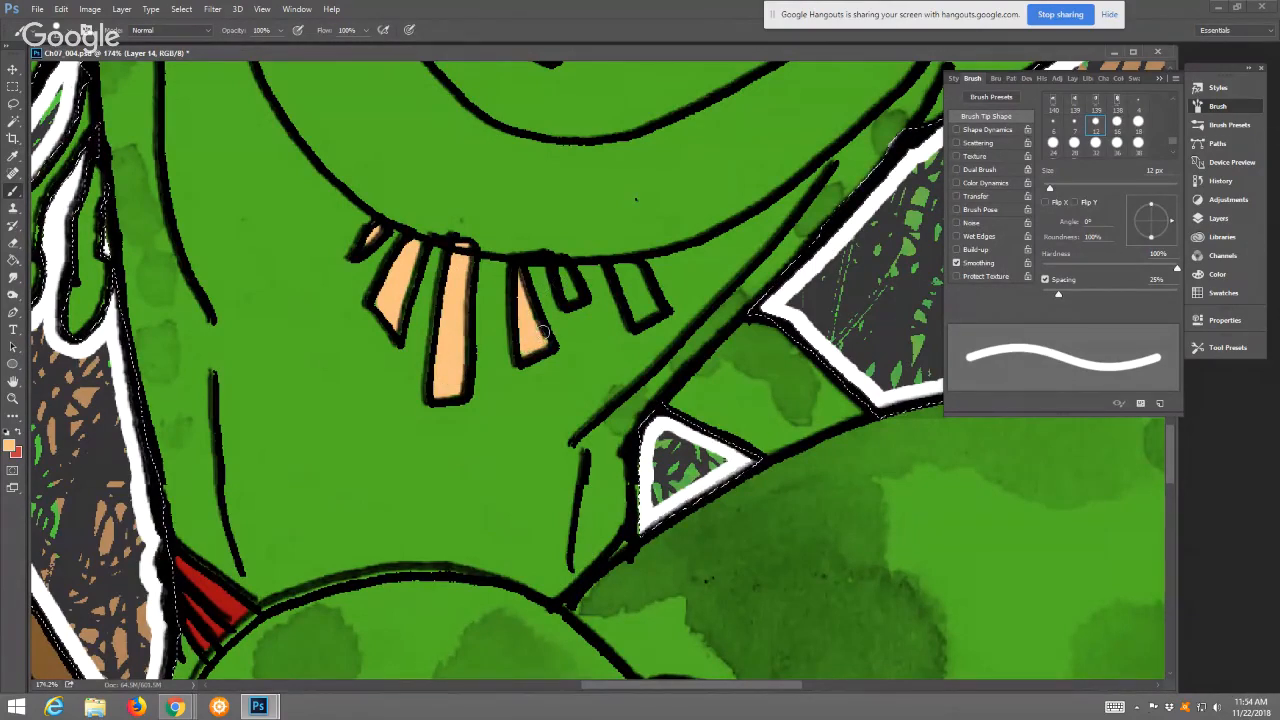
left_click_drag(620, 268, 629, 295)
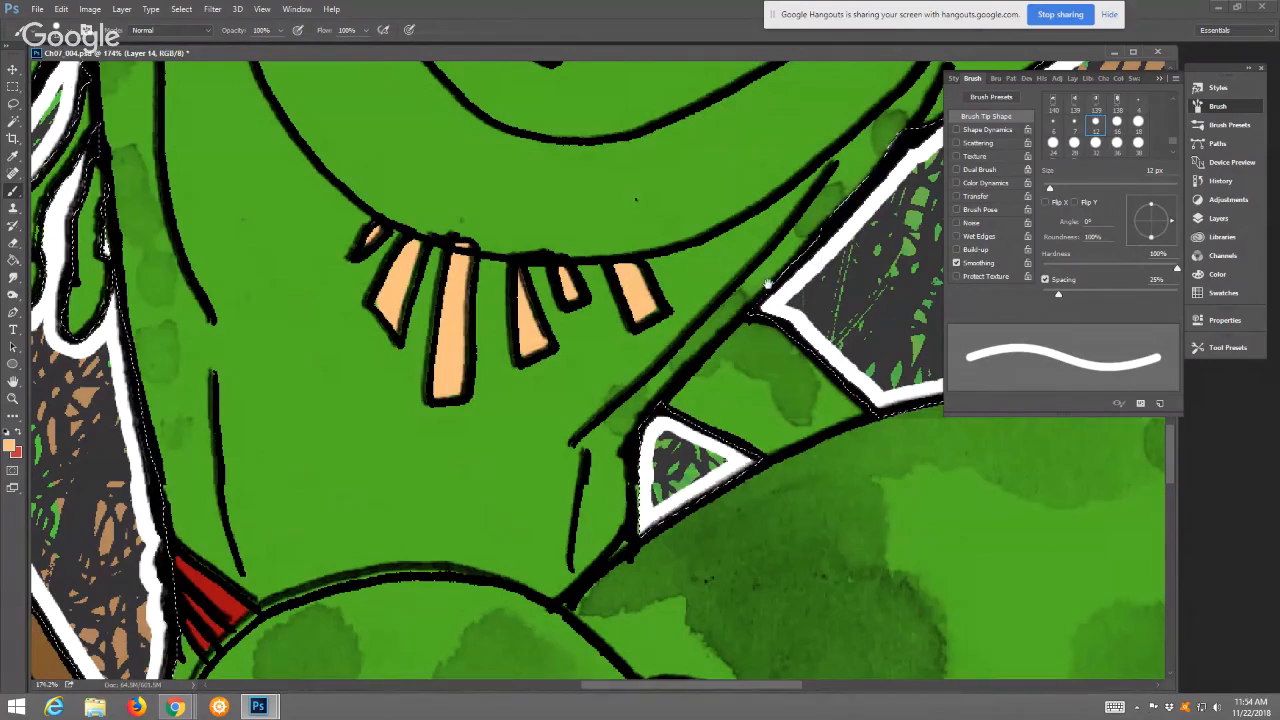
Paint the necklace pieces of the small frog directly behind the middle frog the same peach
scroll(780, 430, "up", 10)
scroll(745, 558, "up", 5)
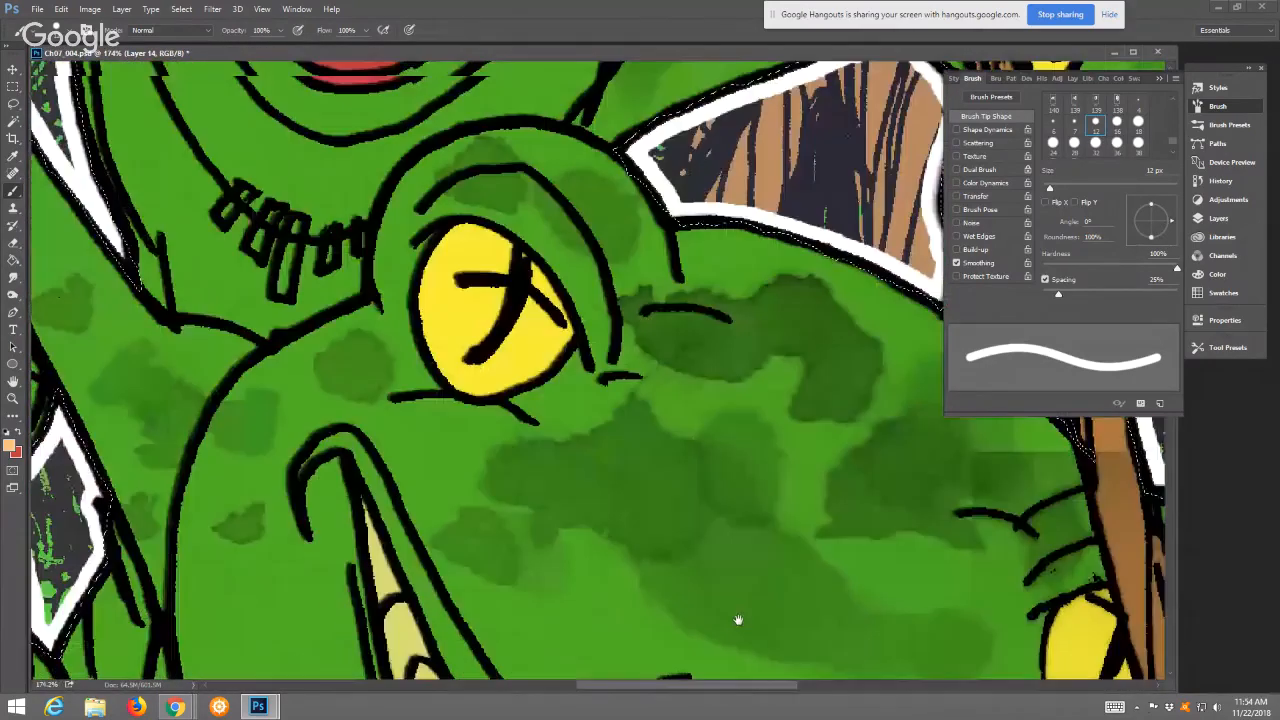
scroll(738, 620, "up", 3)
left_click_drag(274, 386, 296, 368)
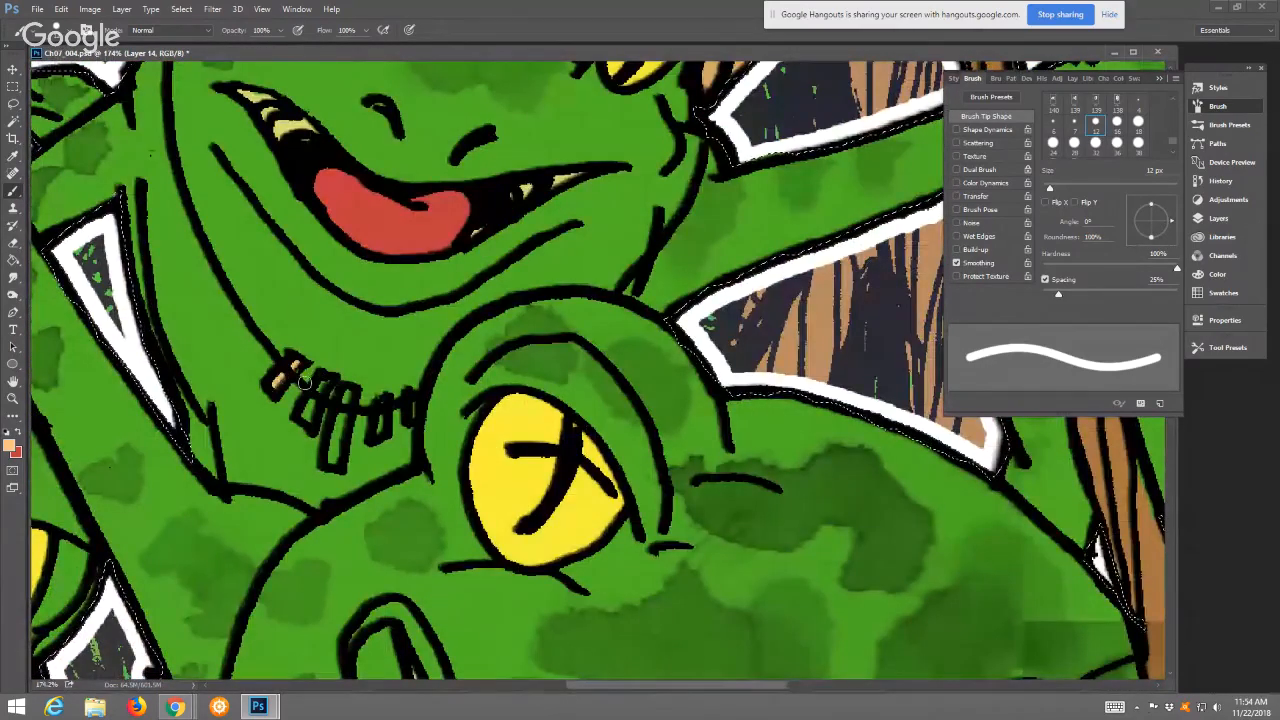
left_click_drag(346, 406, 335, 458)
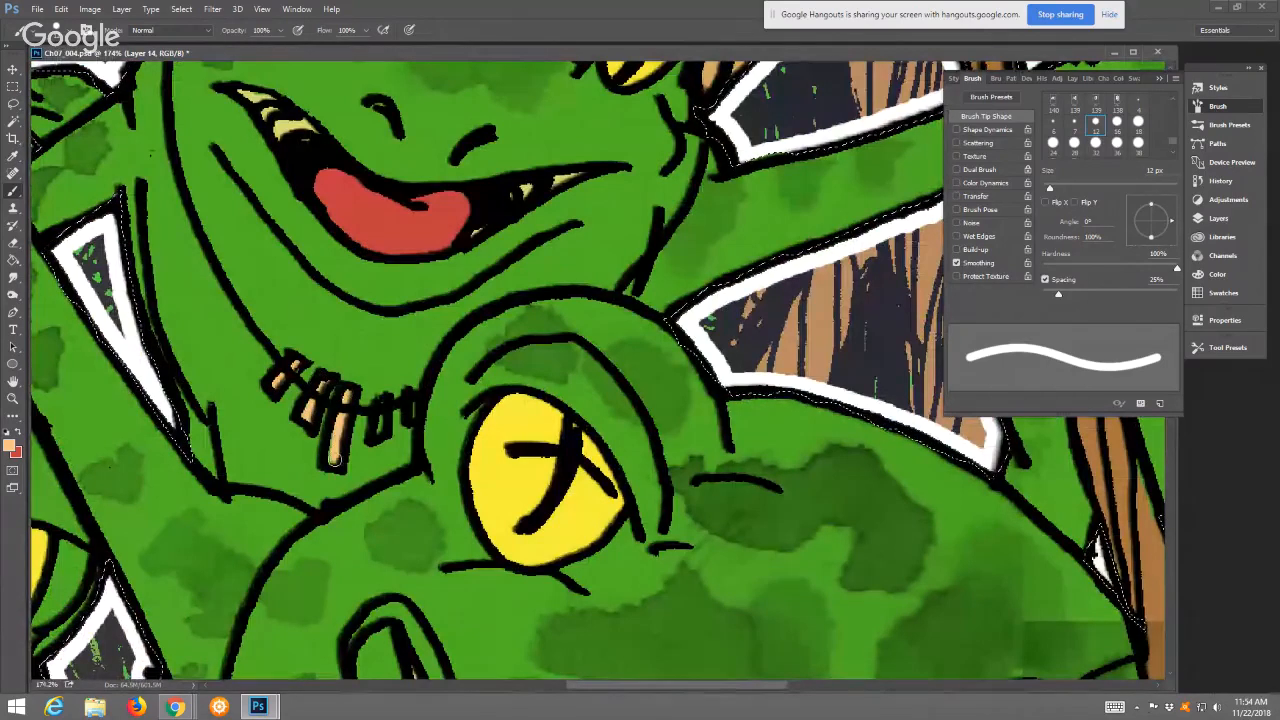
mouse_move(382, 410)
left_mouse_down()
mouse_move(379, 430)
mouse_move(491, 484)
mouse_move(554, 560)
mouse_move(666, 455)
mouse_move(959, 636)
left_mouse_up()
Paint the necklace pendant of the small laughing frog beside the arrow quiver peach
left_click_drag(260, 600, 370, 560)
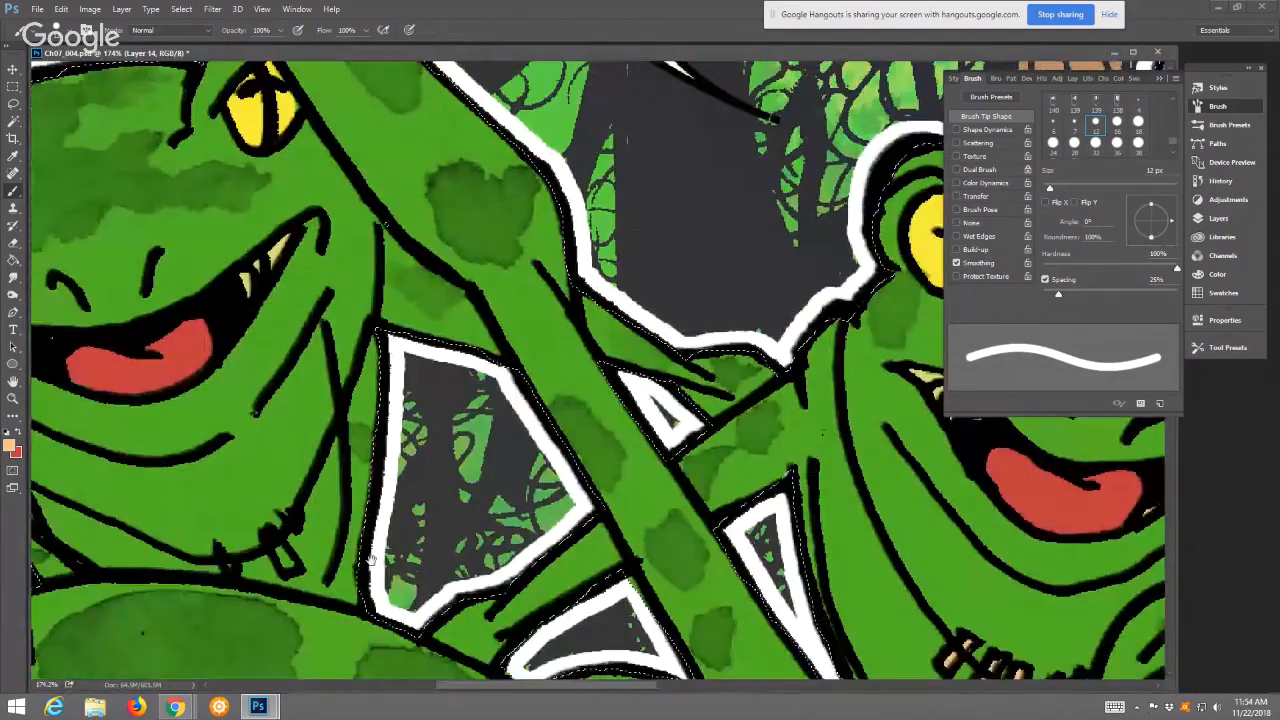
left_click_drag(280, 550, 288, 568)
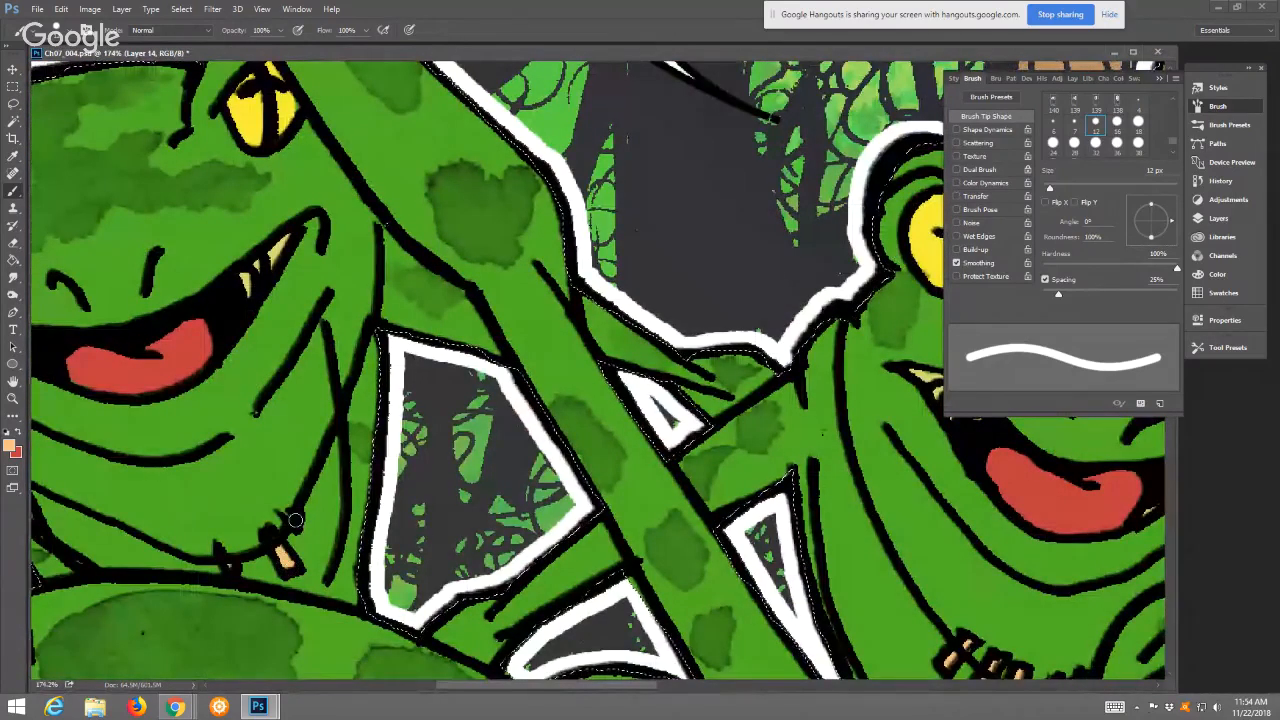
mouse_move(313, 449)
left_mouse_down()
mouse_move(342, 506)
mouse_move(387, 545)
mouse_move(407, 519)
mouse_move(407, 557)
mouse_move(502, 379)
left_mouse_up()
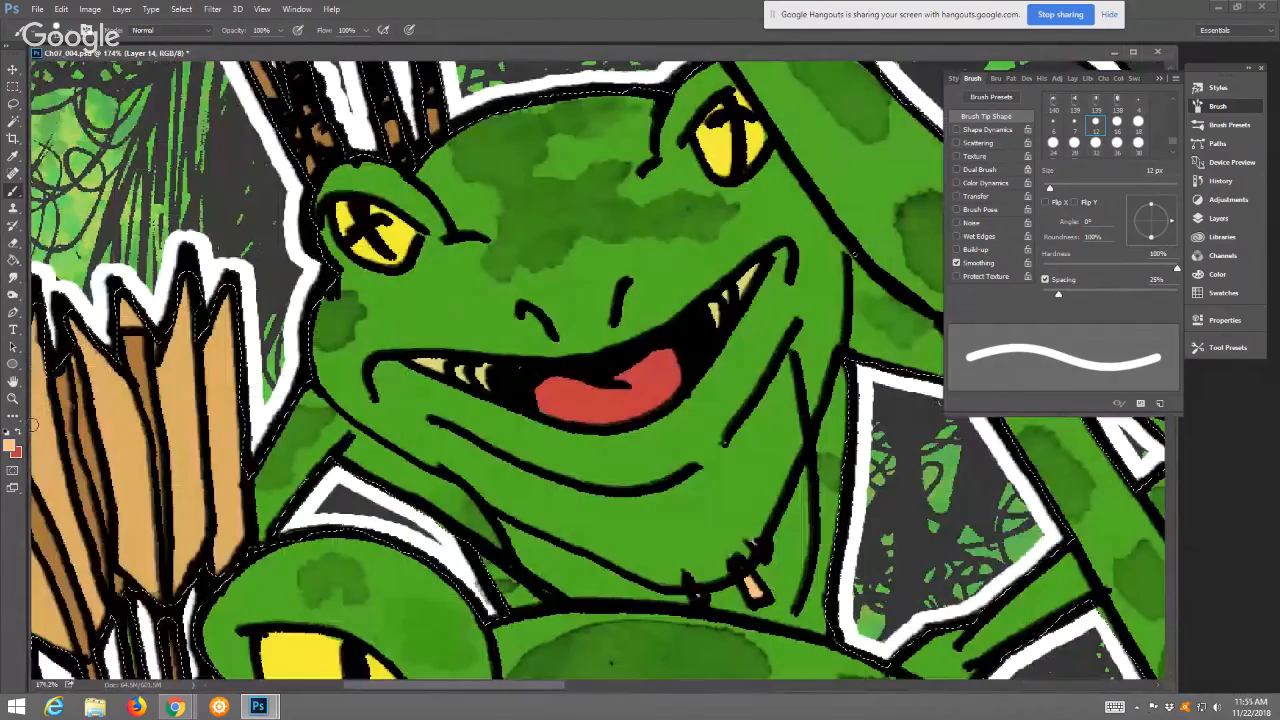
Change the foreground color to a pale yellow and paint the teeth of the frog behind the two wooden shafts
key("h")
left_click(372, 31)
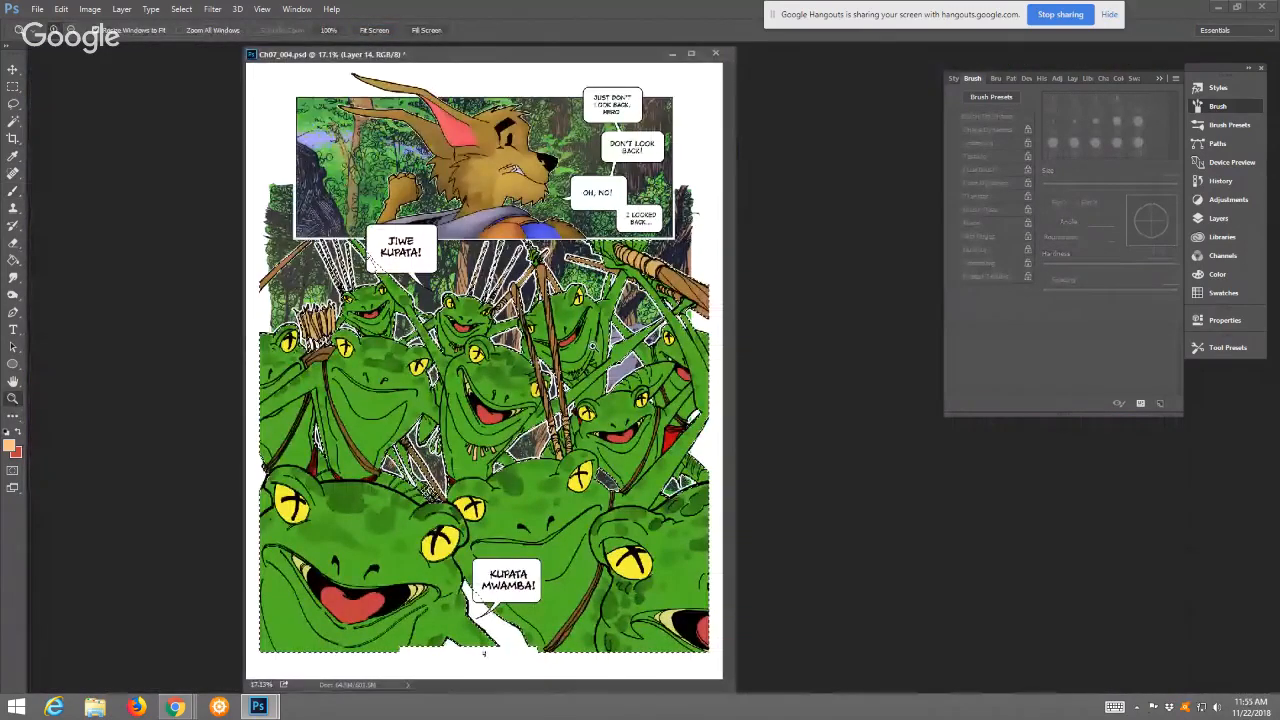
left_click(597, 501)
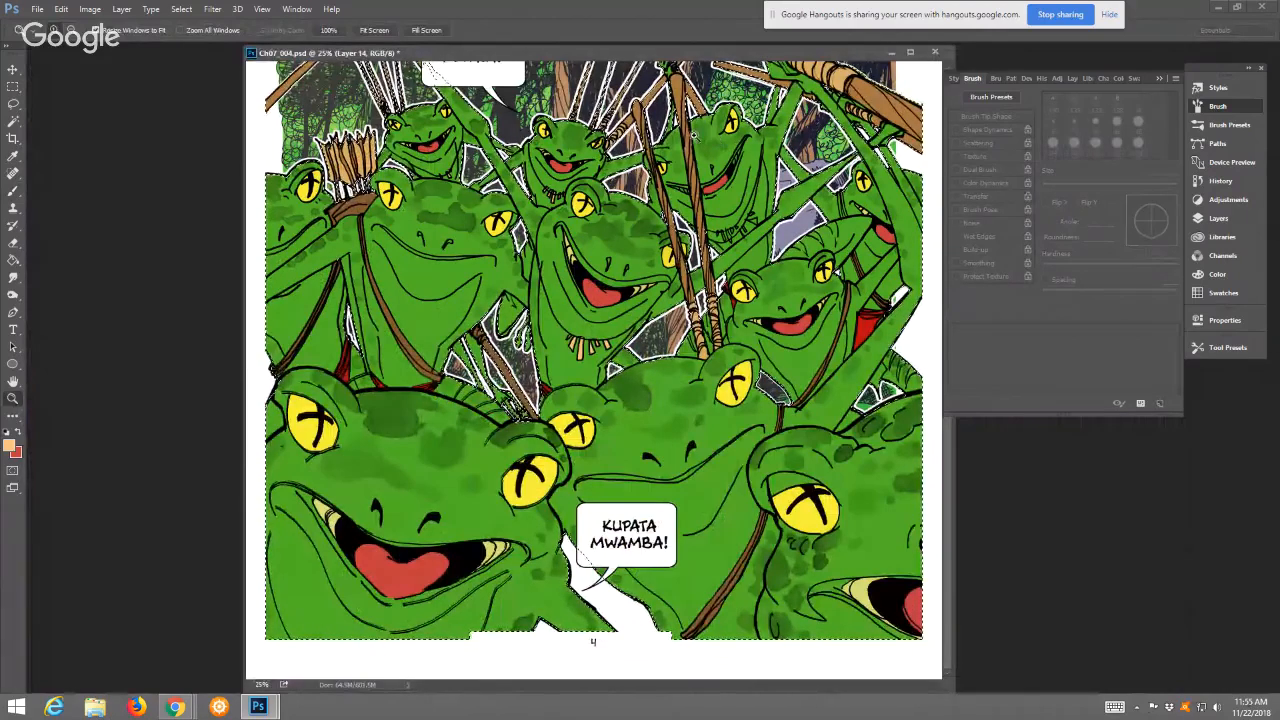
left_click_drag(665, 155, 761, 224)
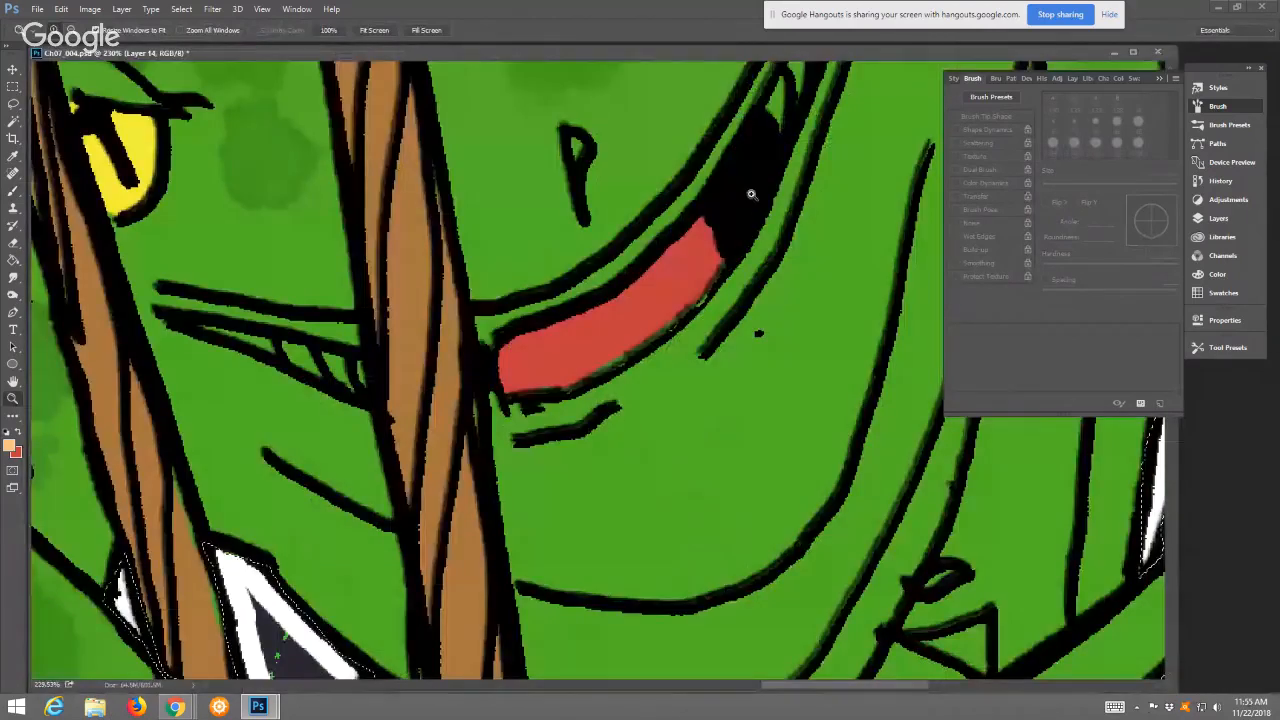
left_click(9, 446)
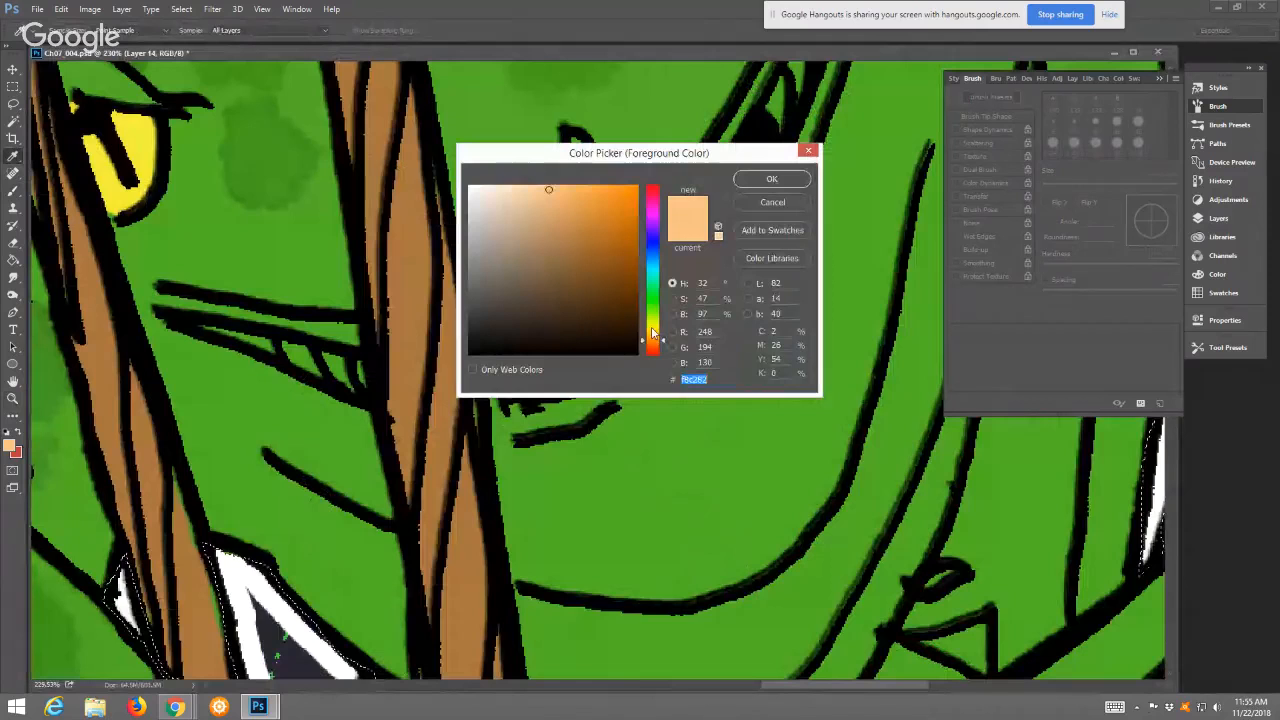
left_click(652, 328)
left_click(745, 179)
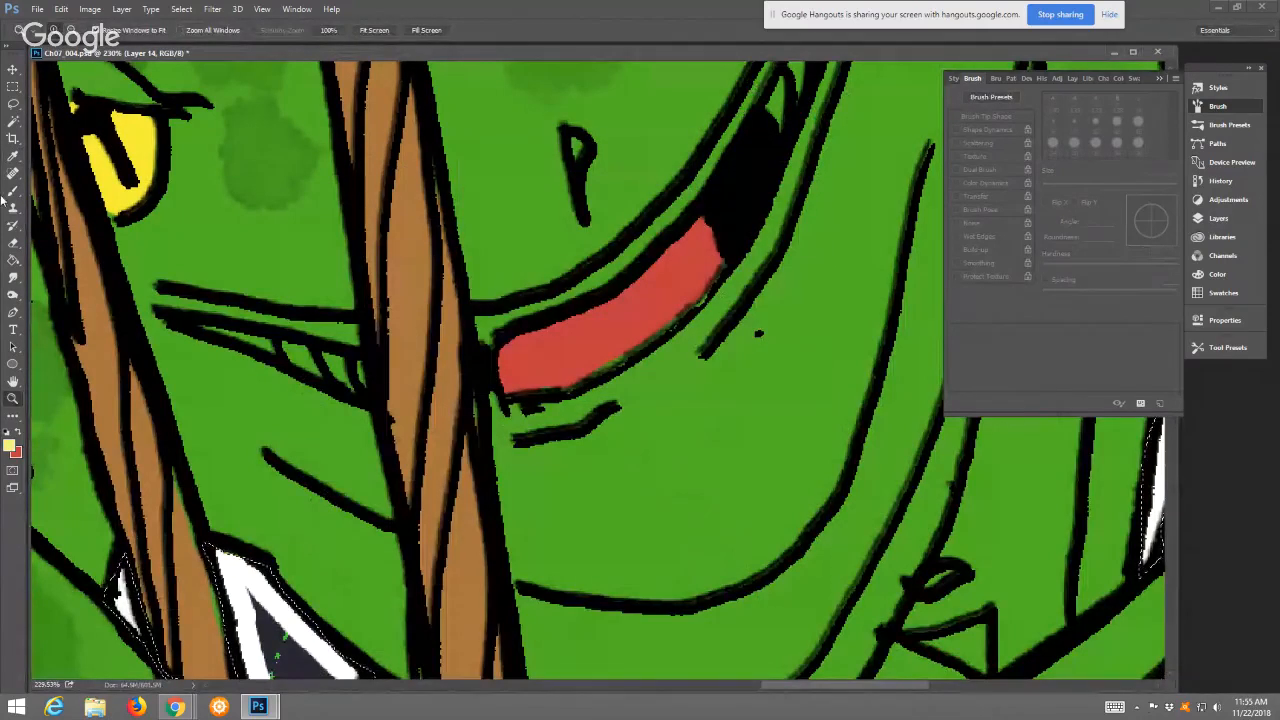
left_click(13, 192)
left_click_drag(203, 328, 290, 350)
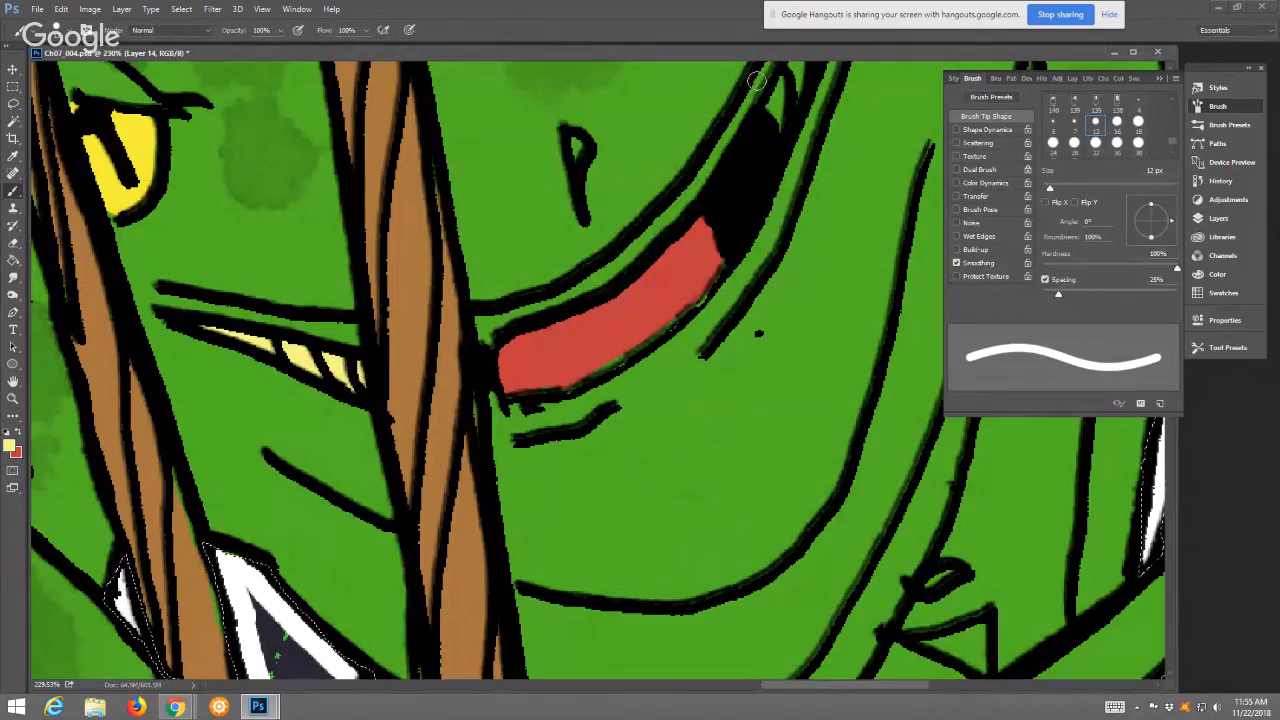
mouse_move(782, 86)
left_mouse_down()
mouse_move(776, 118)
mouse_move(798, 76)
mouse_move(763, 185)
mouse_move(808, 90)
mouse_move(812, 108)
left_mouse_up()
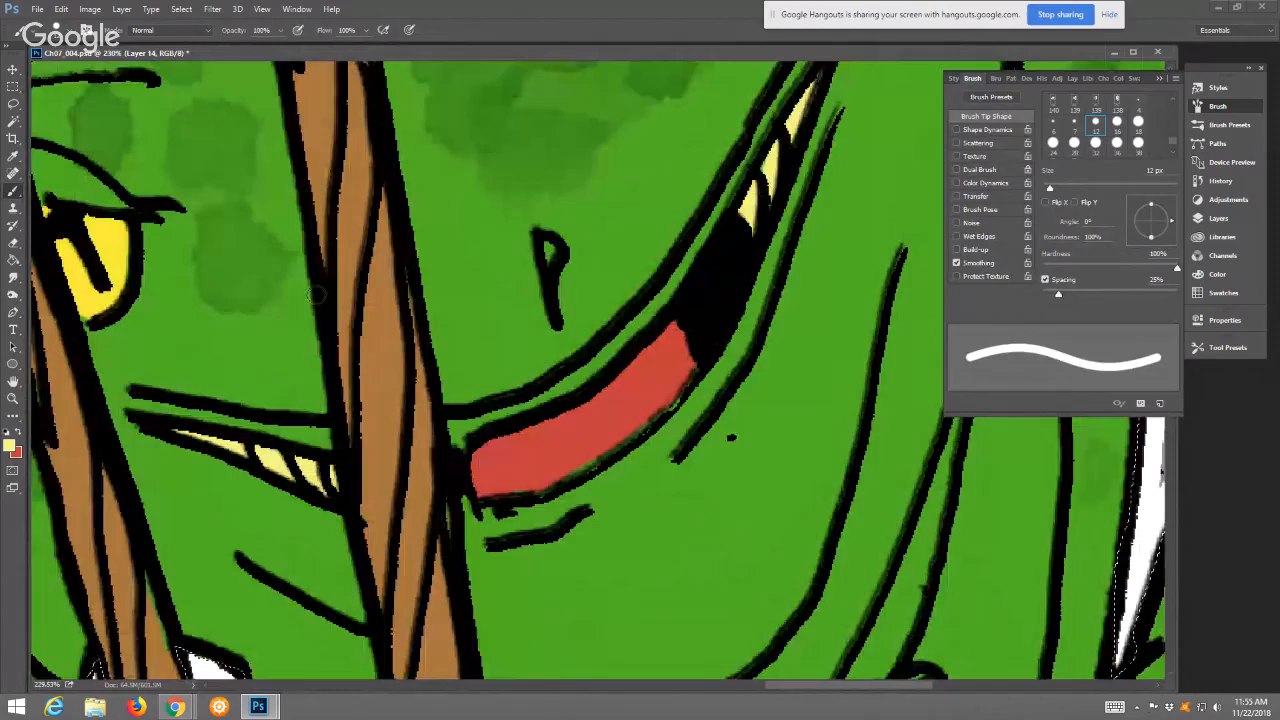
Shade the frogs with the Burn tool on midtones at 52% exposure, using soft brush sizes of 1213 px and 2772 px
left_click(14, 398)
left_click(381, 32)
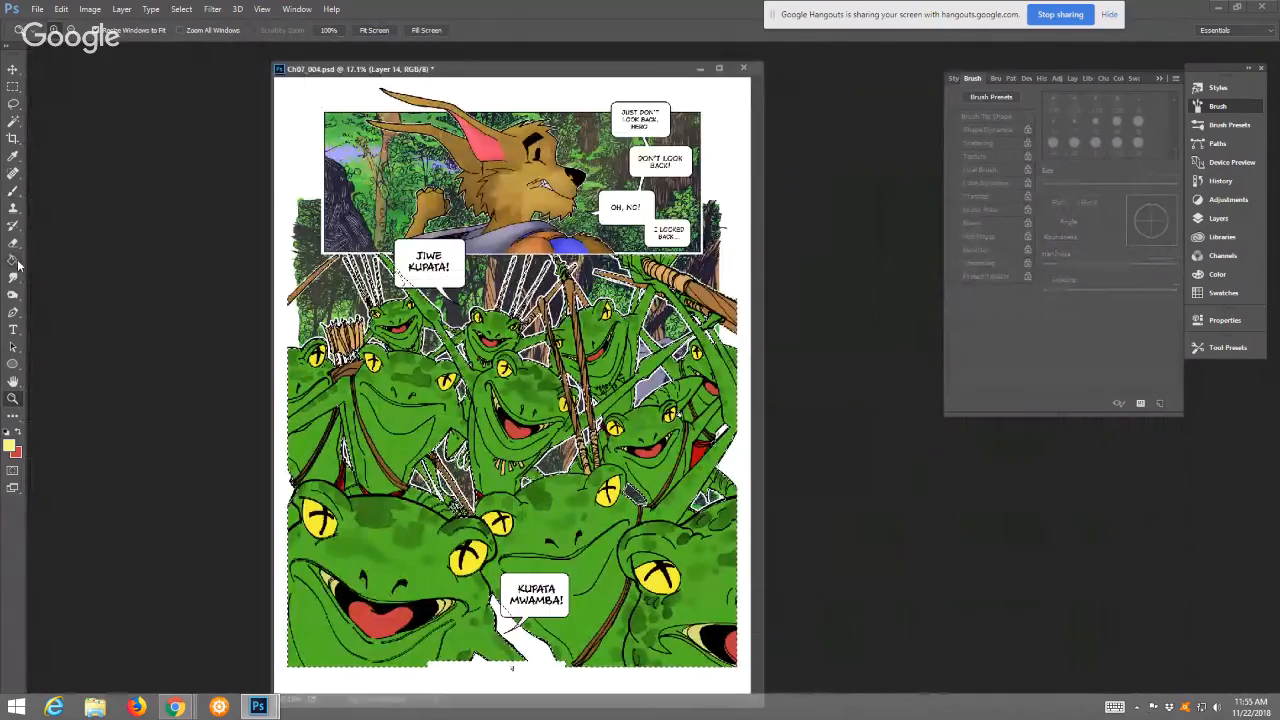
left_click(13, 294)
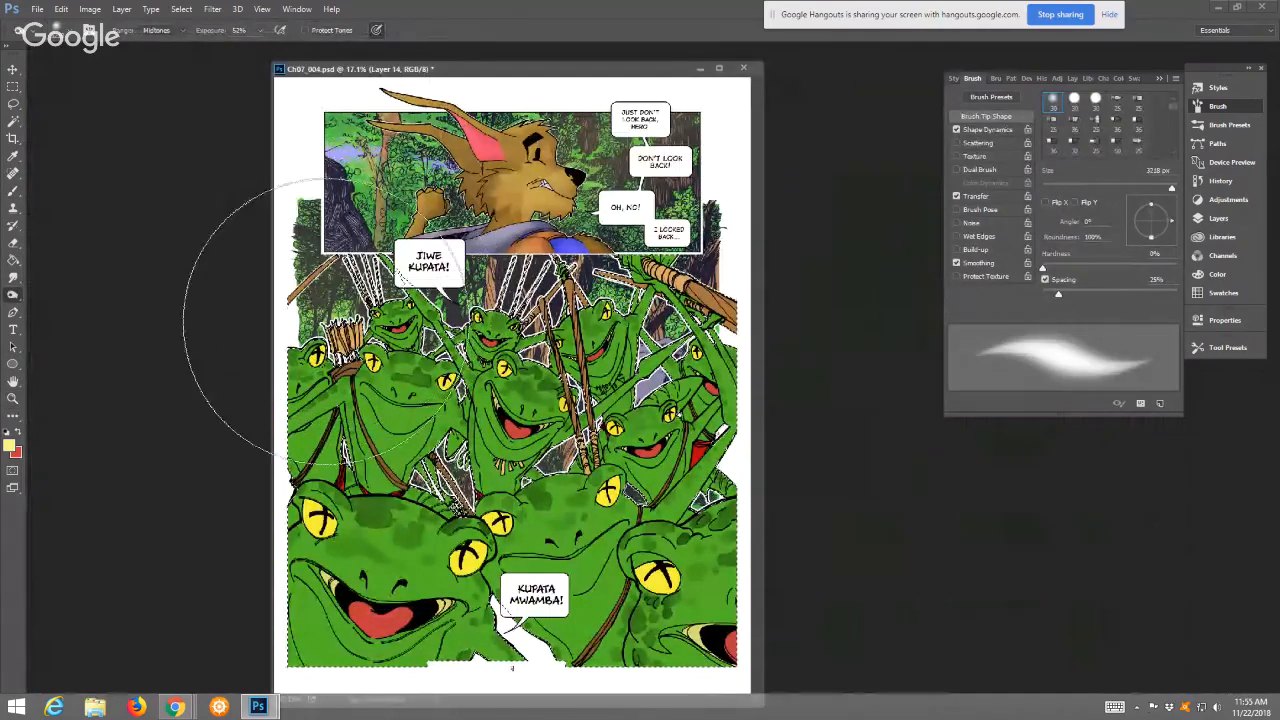
left_click_drag(1168, 187, 1165, 188)
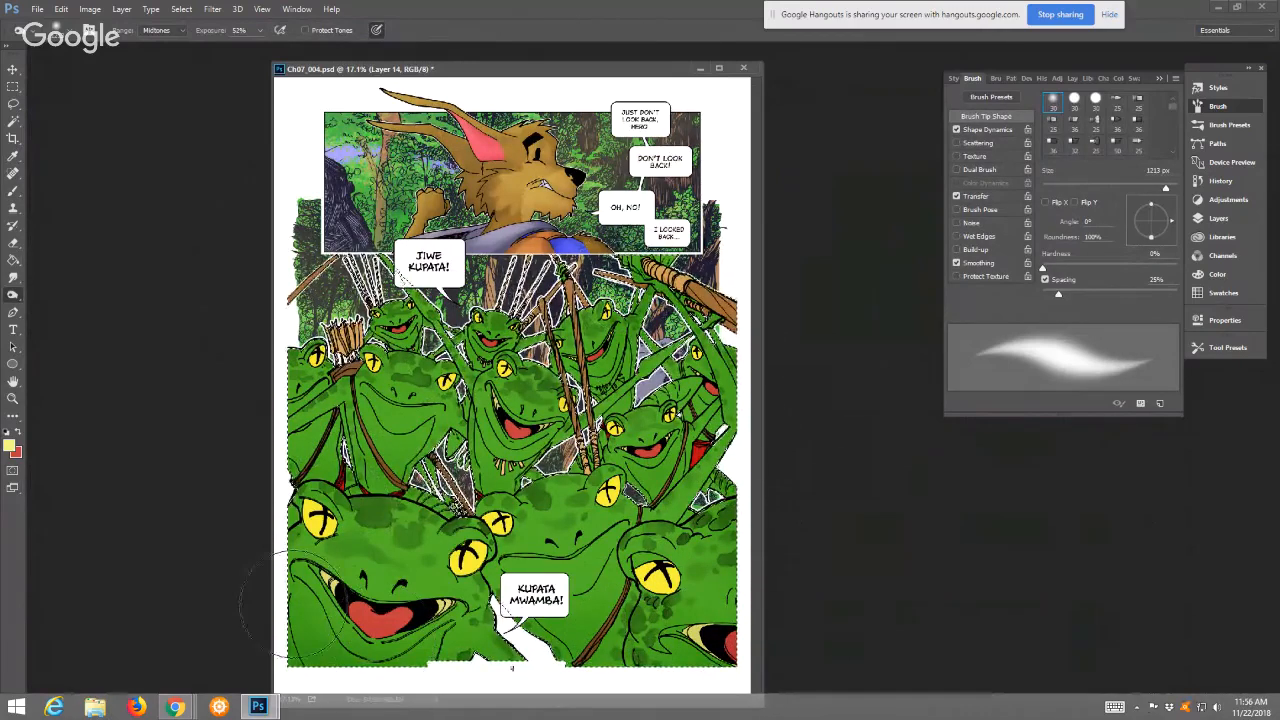
left_click_drag(1165, 188, 1172, 190)
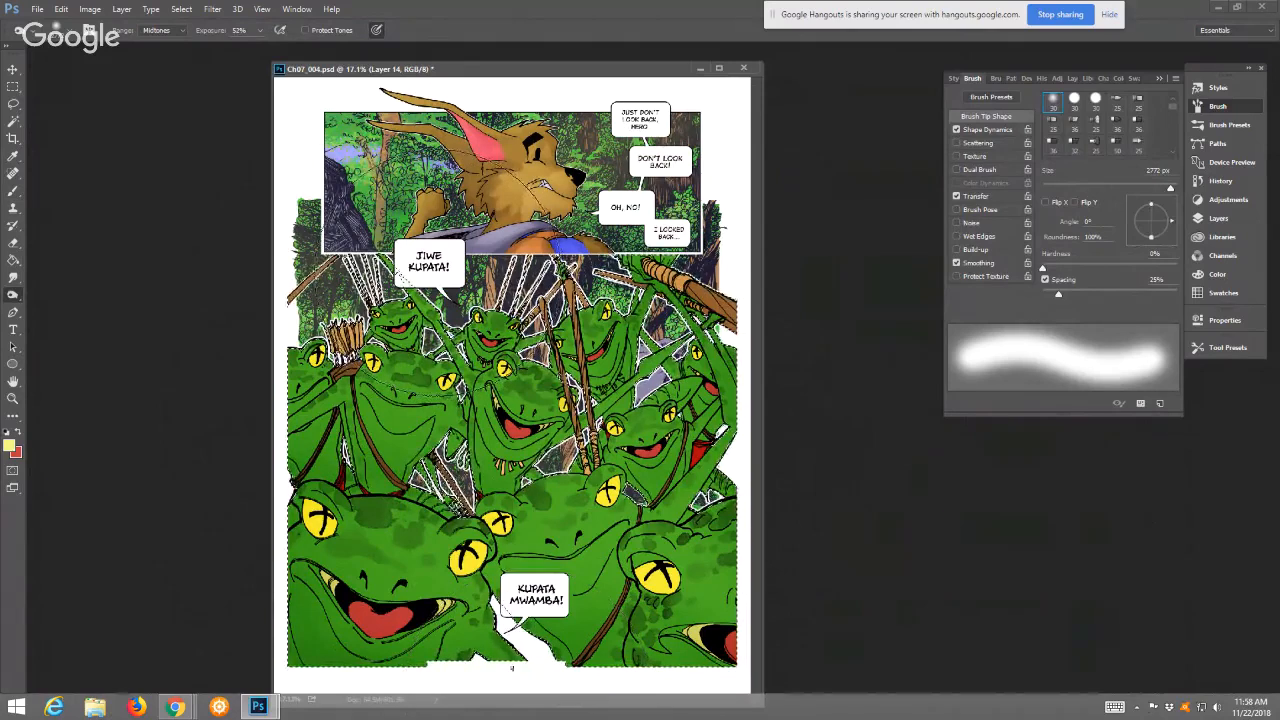
left_click(13, 398)
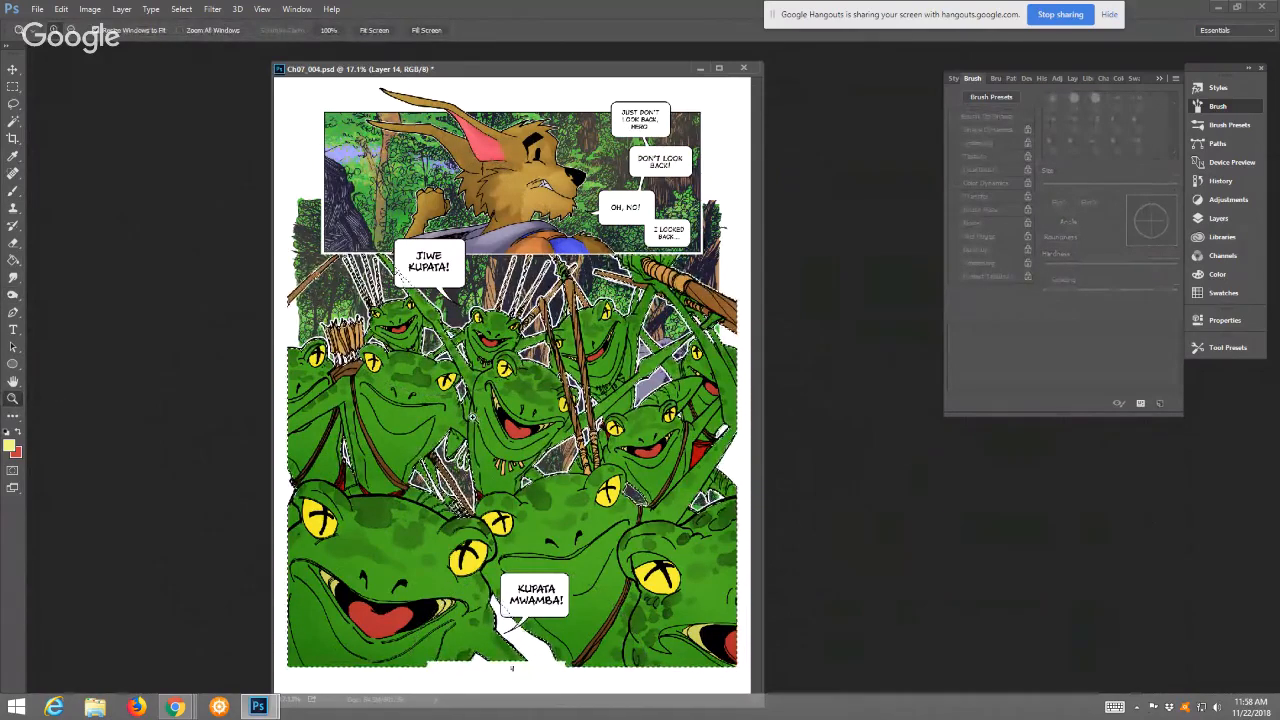
left_click(418, 439)
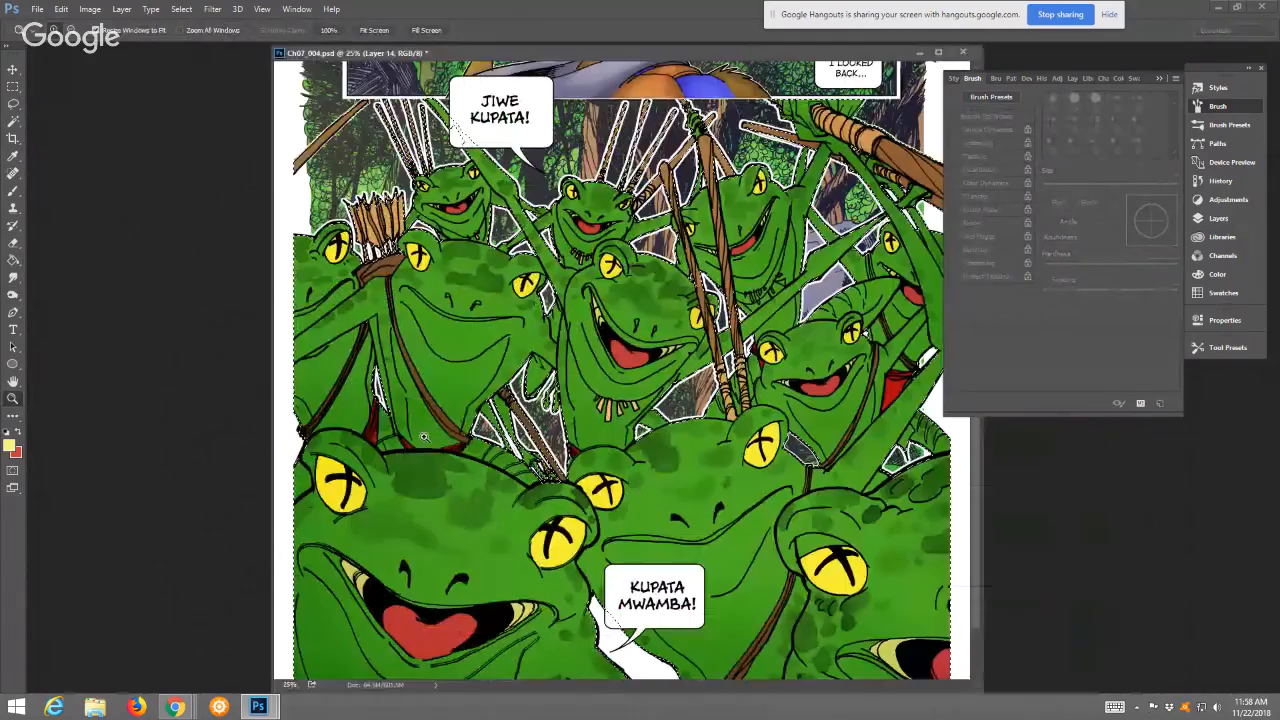
left_click(19, 432)
left_click(9, 444)
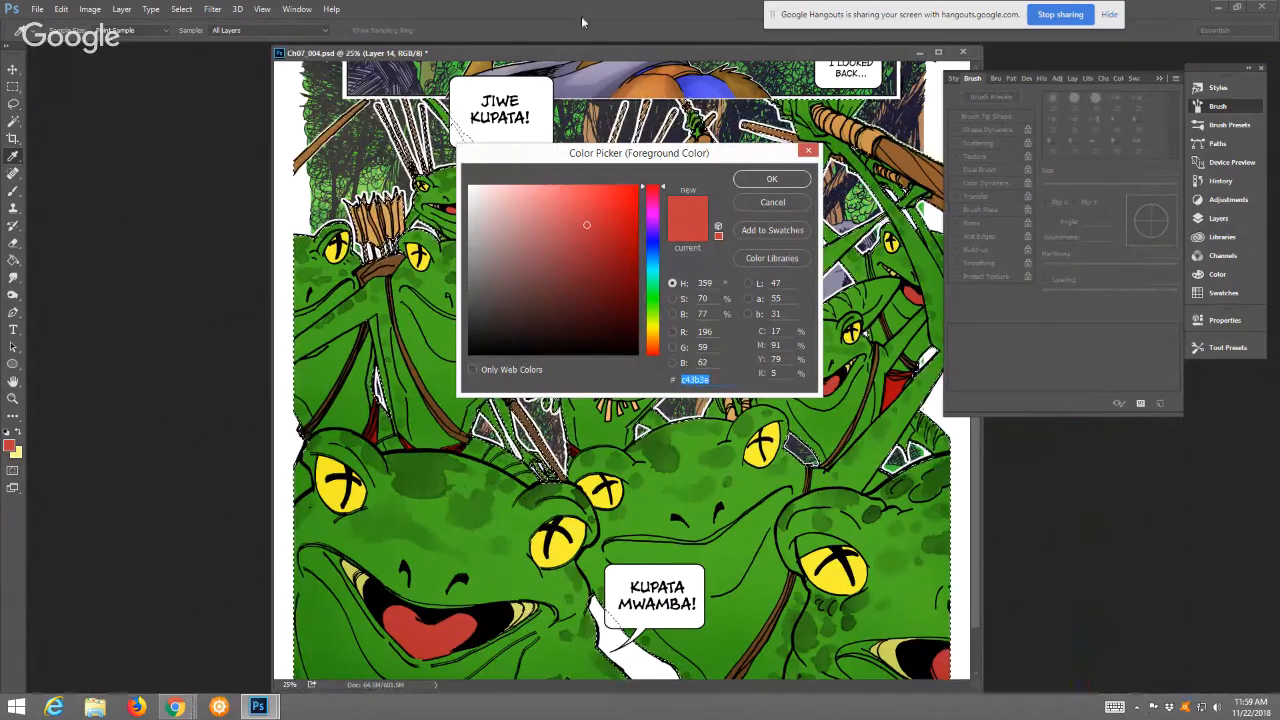
left_click(808, 151)
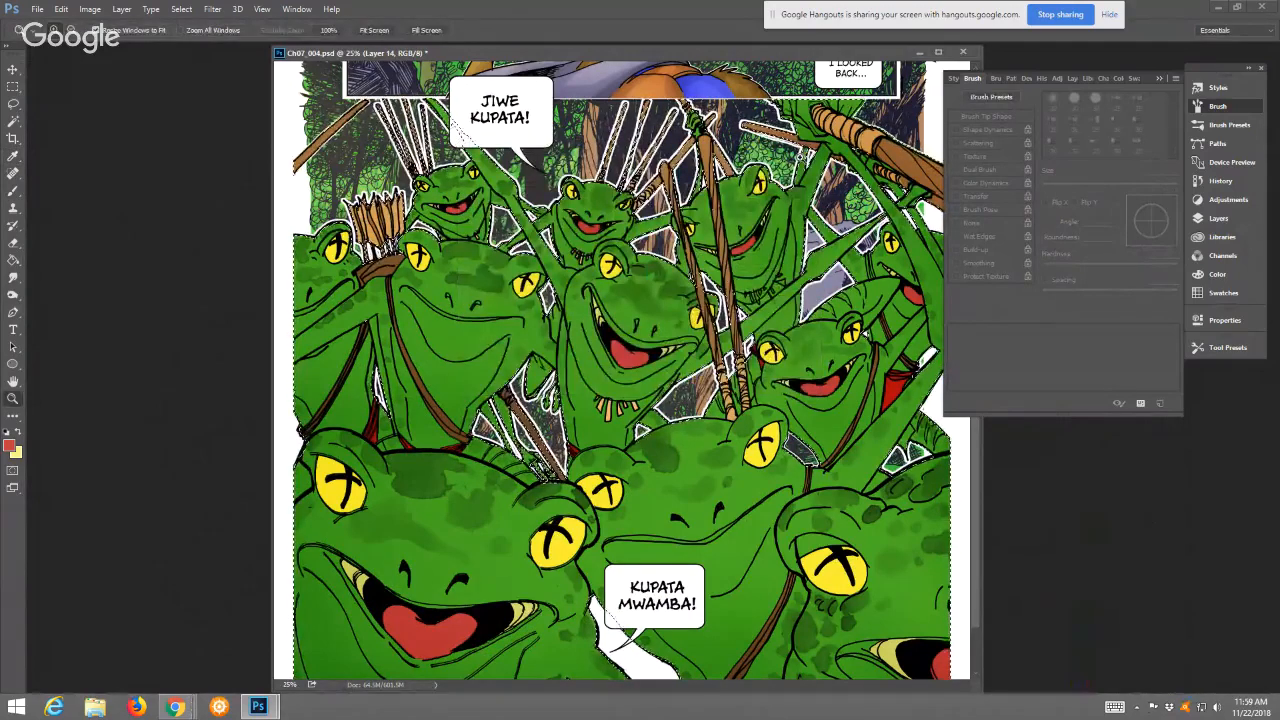
left_click(375, 30)
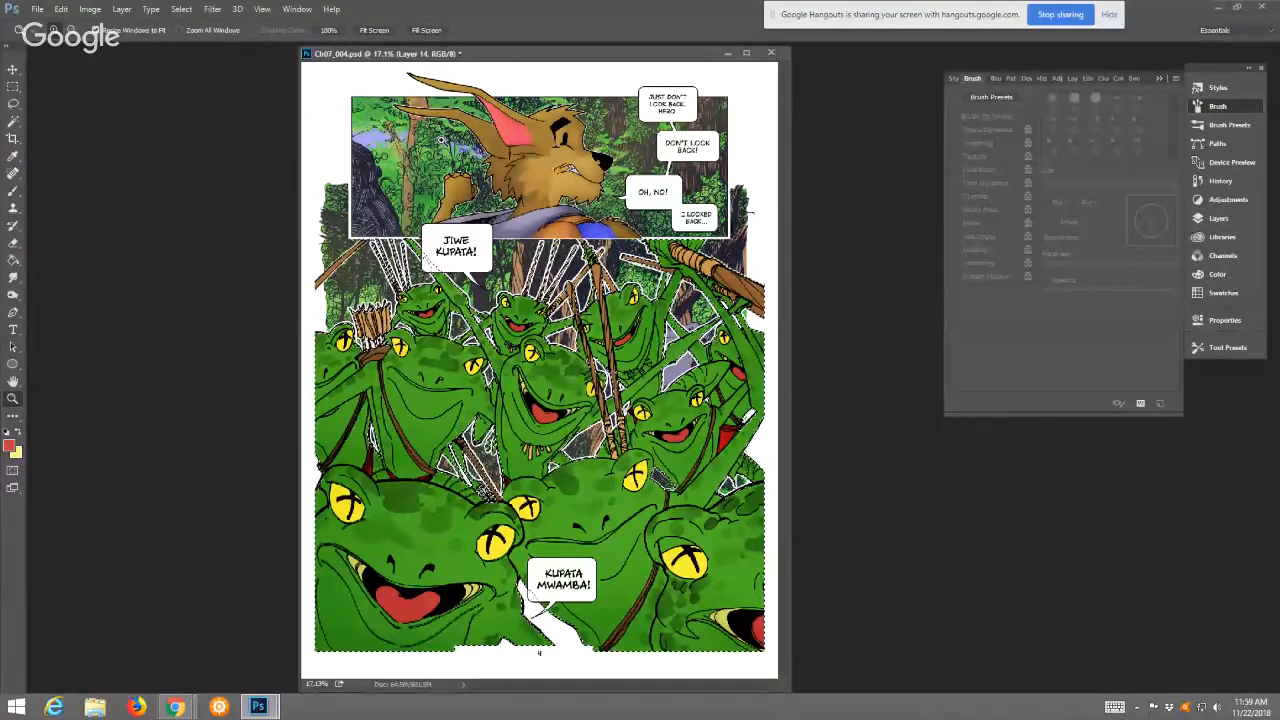
Change the pale yellow foreground color to the more saturated yellow #f5f343
left_click(14, 442)
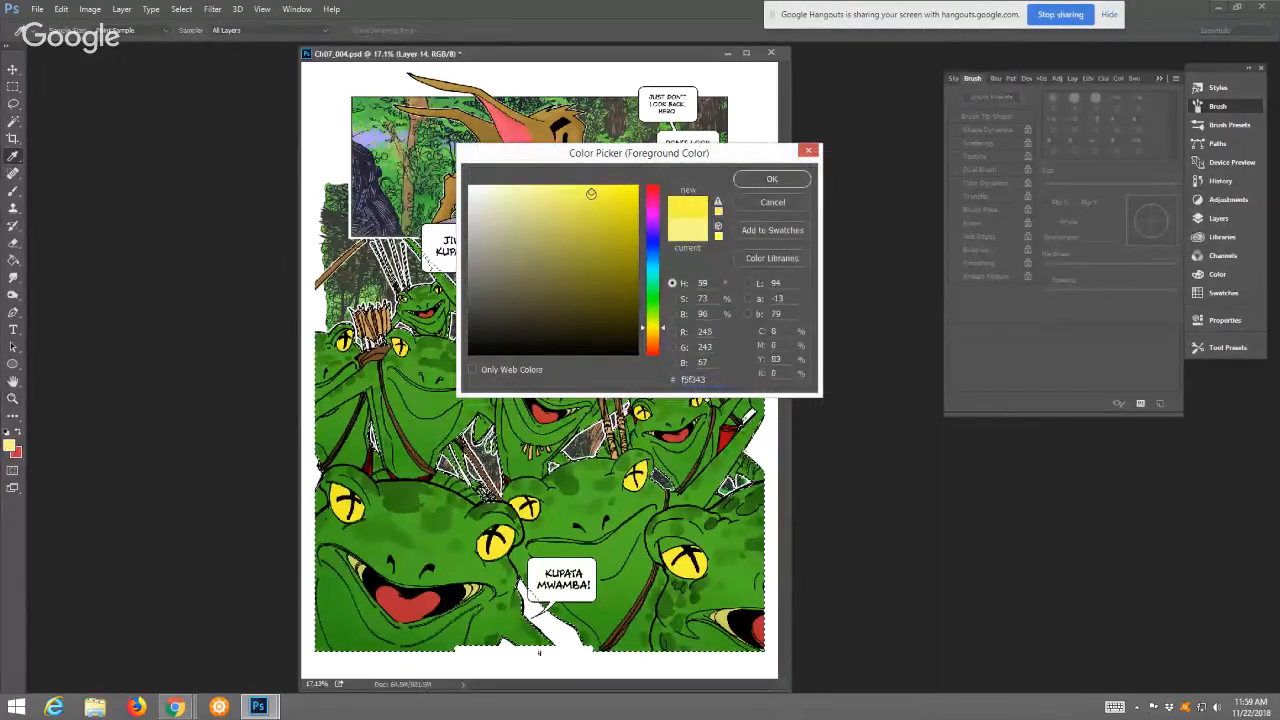
left_click(775, 179)
key("z")
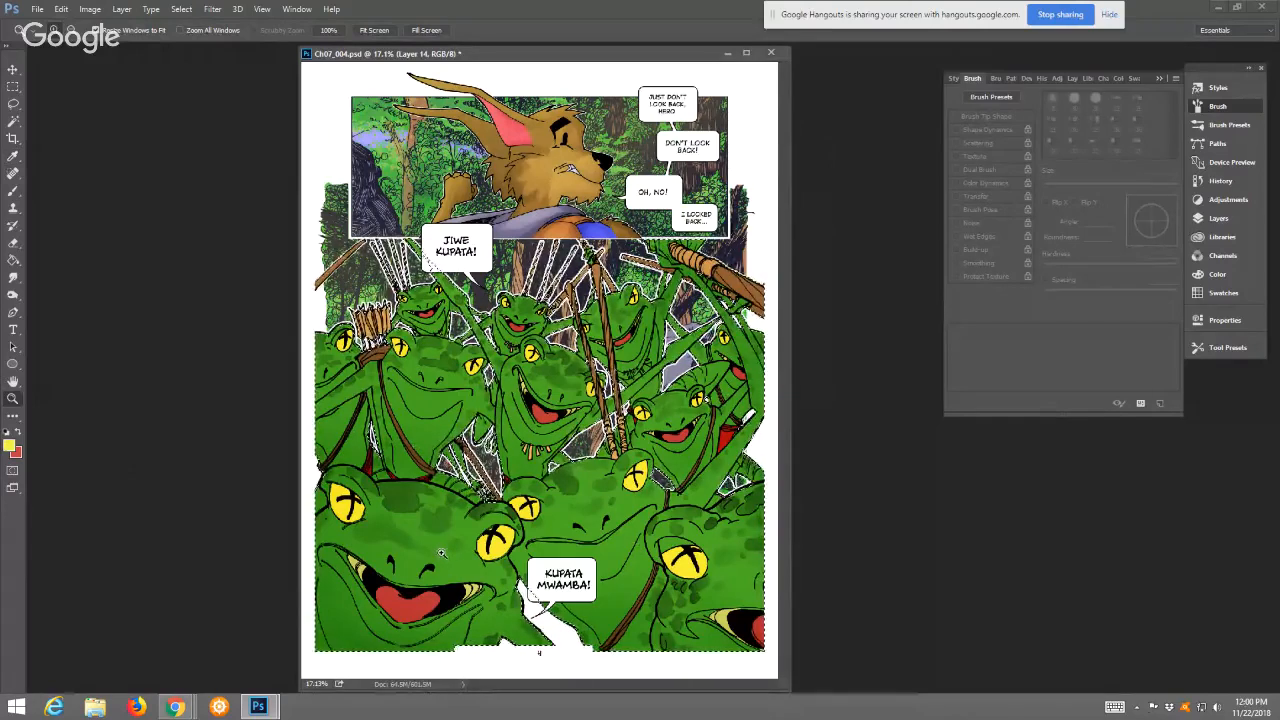
Swap the foreground and background colors and change the red foreground color to a muted blue
left_click(18, 432)
left_click(9, 445)
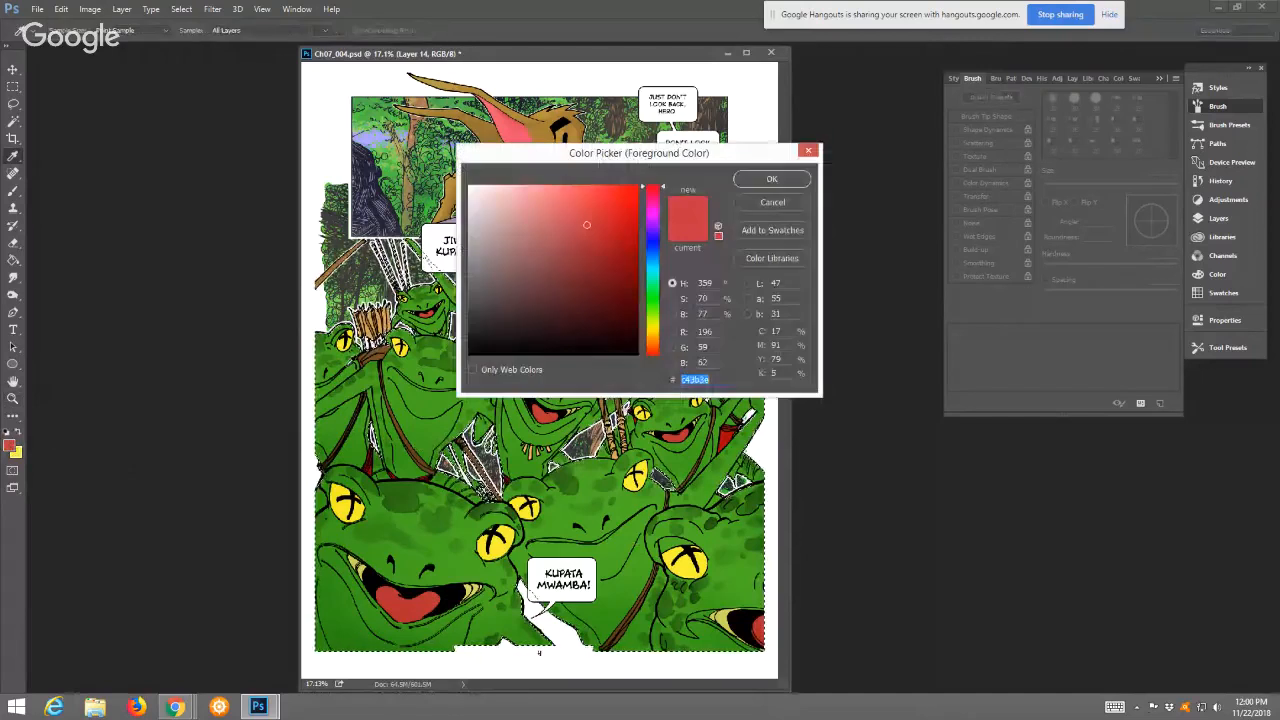
left_click_drag(652, 230, 652, 246)
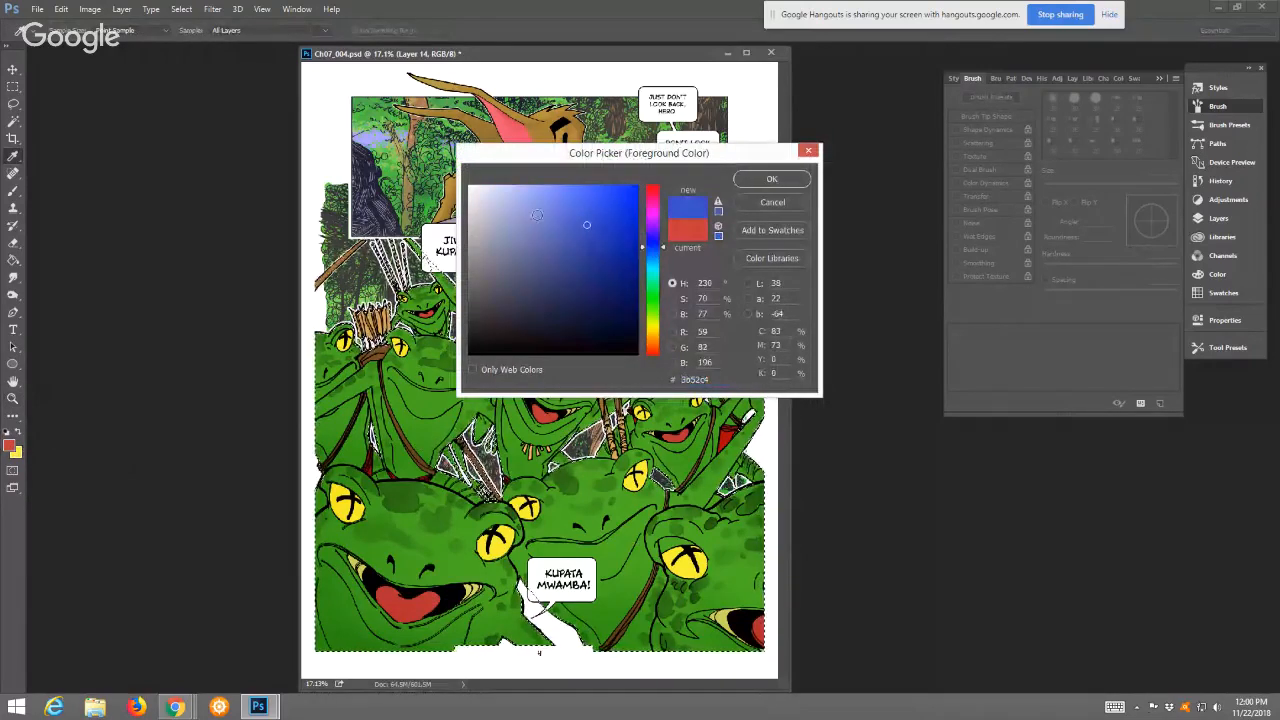
left_click(549, 222)
left_click_drag(549, 222, 552, 234)
left_click(770, 180)
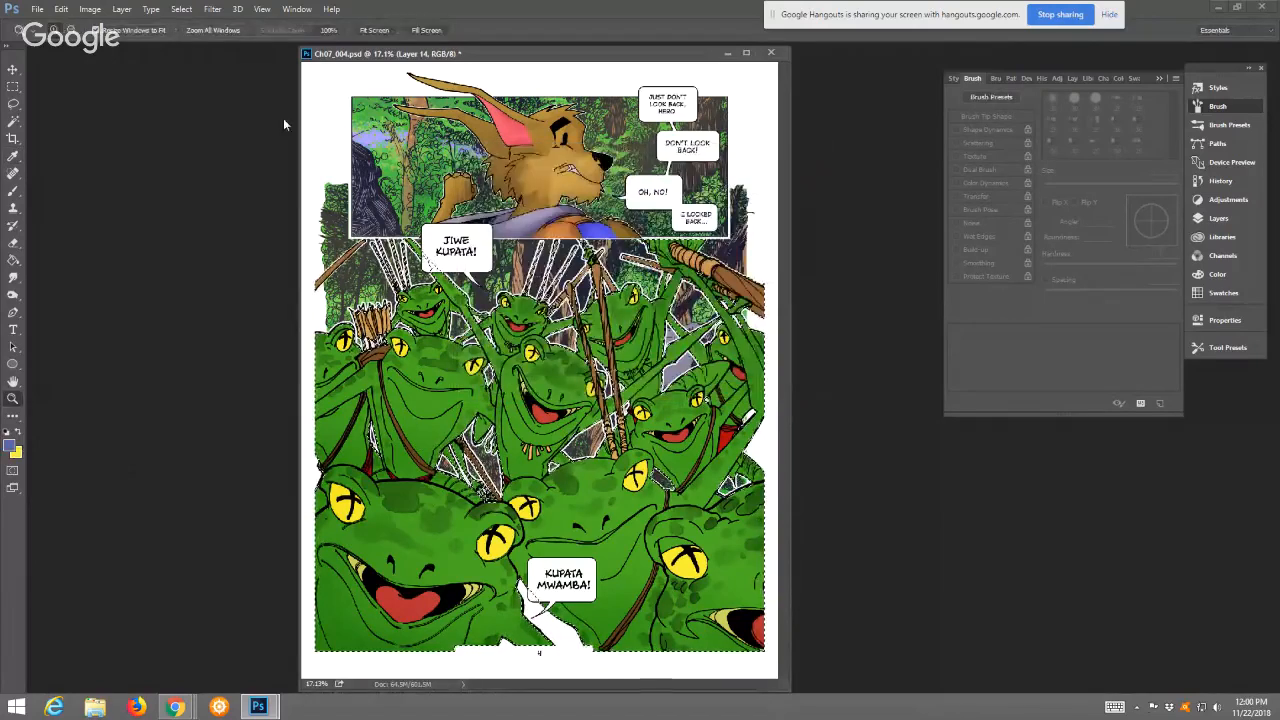
Create a new layer in Multiply mode with the opacity lowered to 26%
left_click(122, 9)
mouse_move(130, 23)
left_click(304, 24)
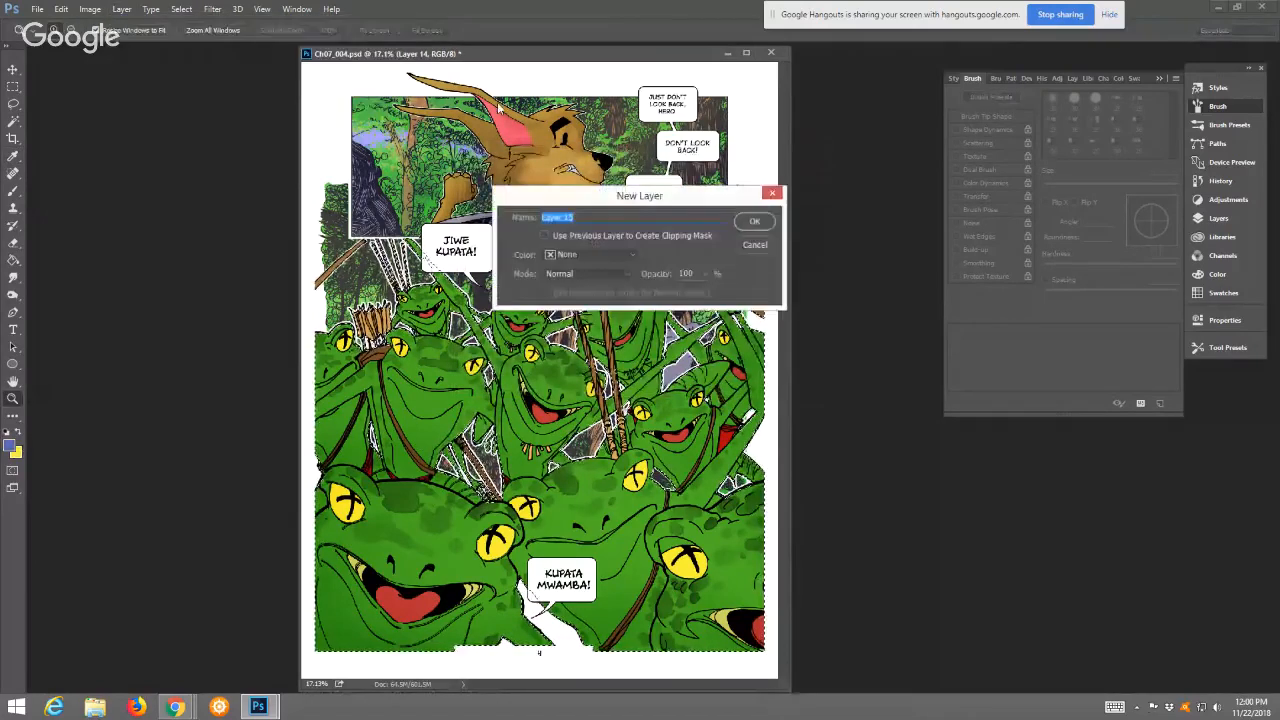
left_click(615, 272)
left_click(589, 326)
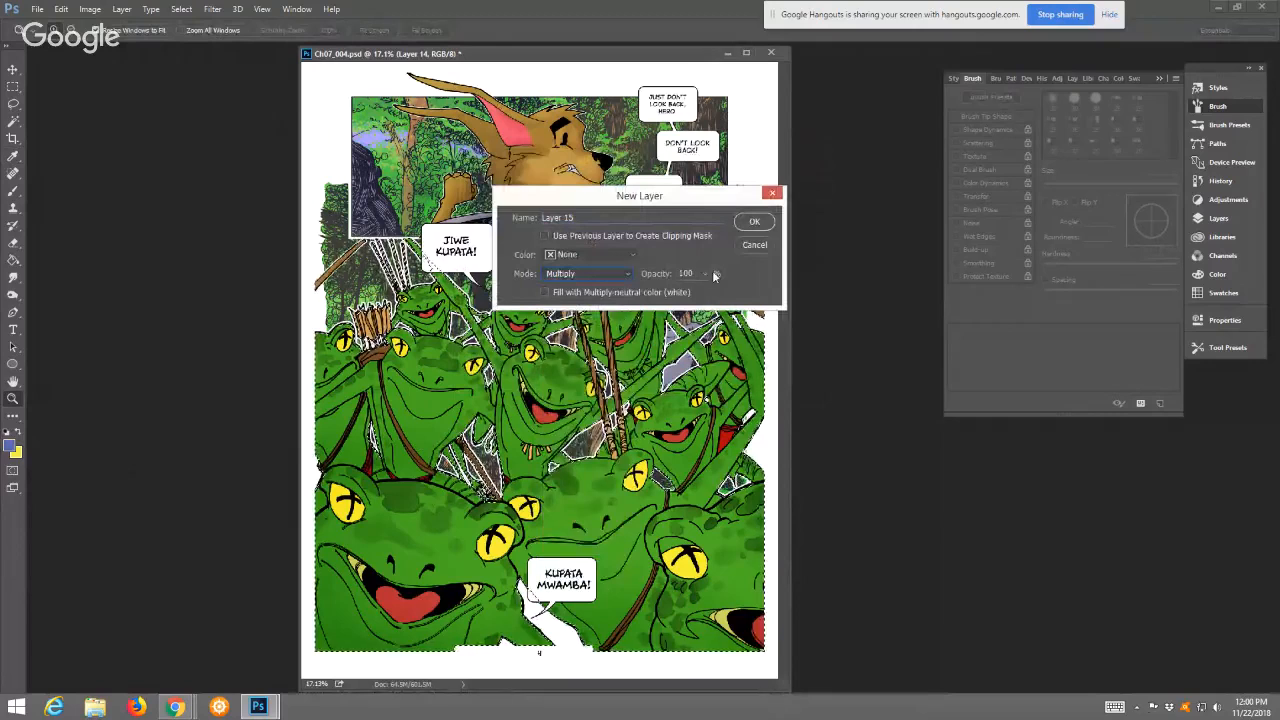
left_click(705, 273)
left_click_drag(705, 291, 663, 293)
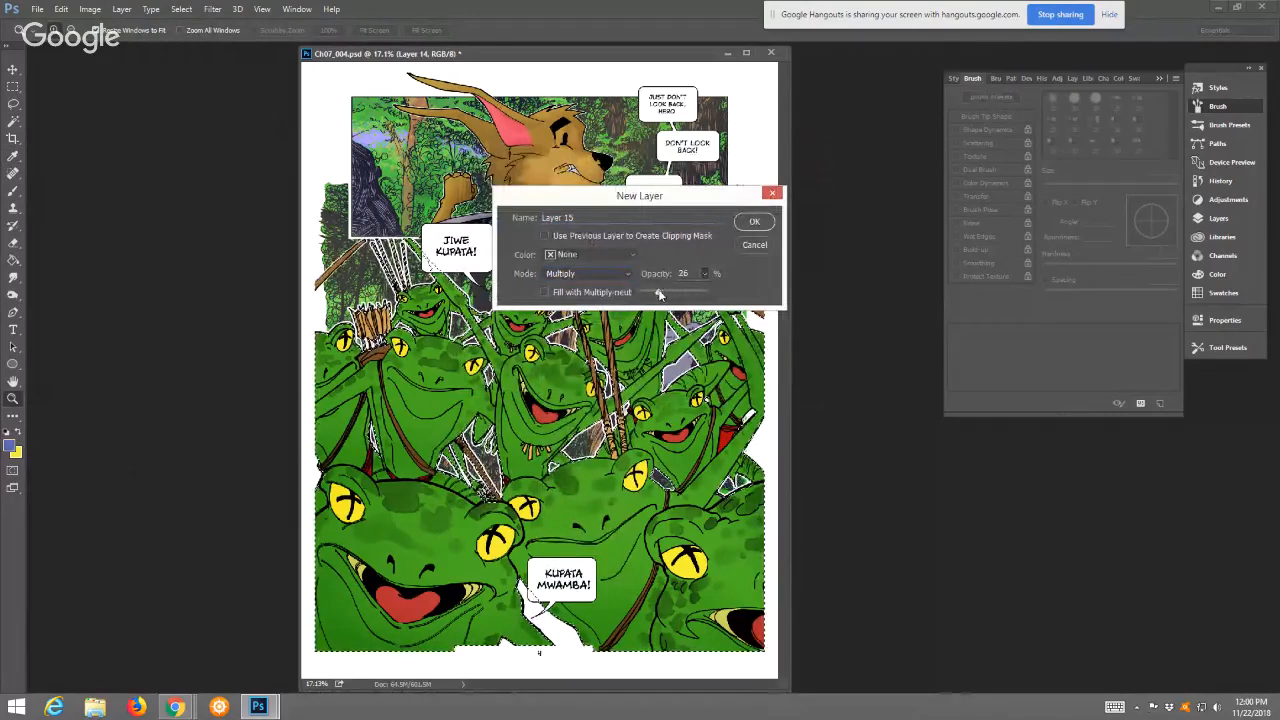
left_click(754, 222)
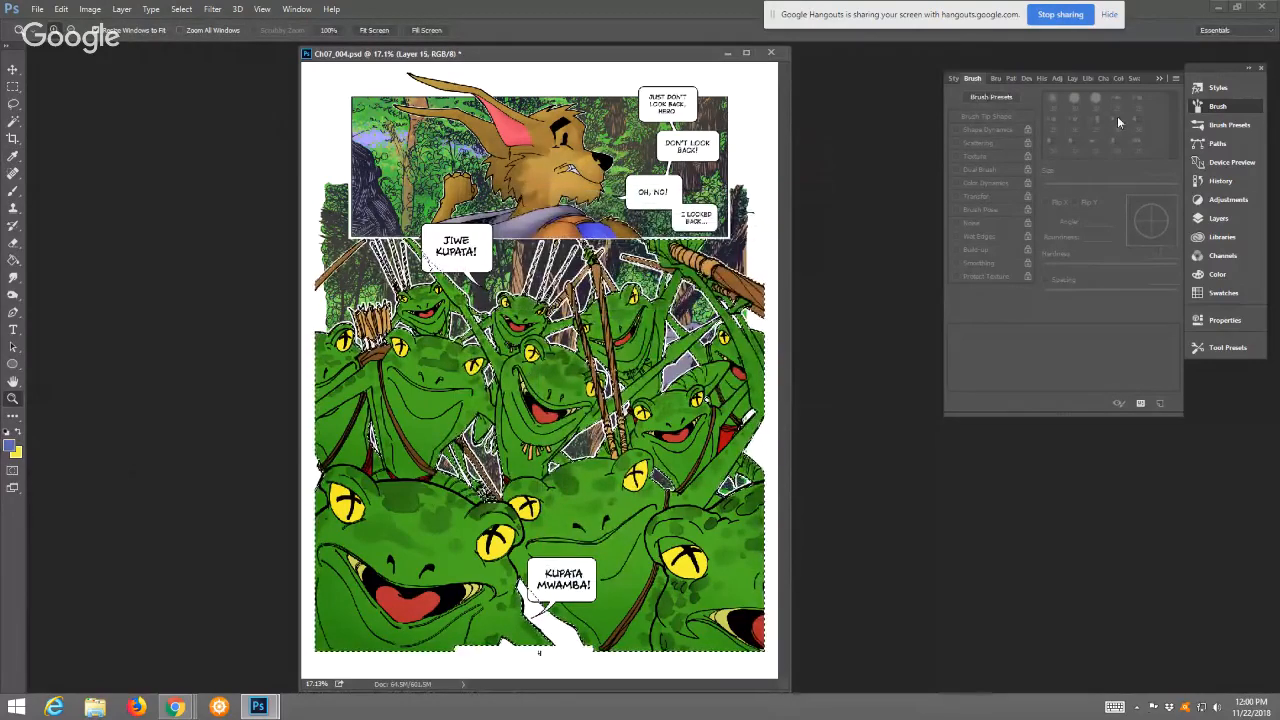
Choose the 36 px Flat Point bristle brush for painting and enlarge it to 54 px
key("b")
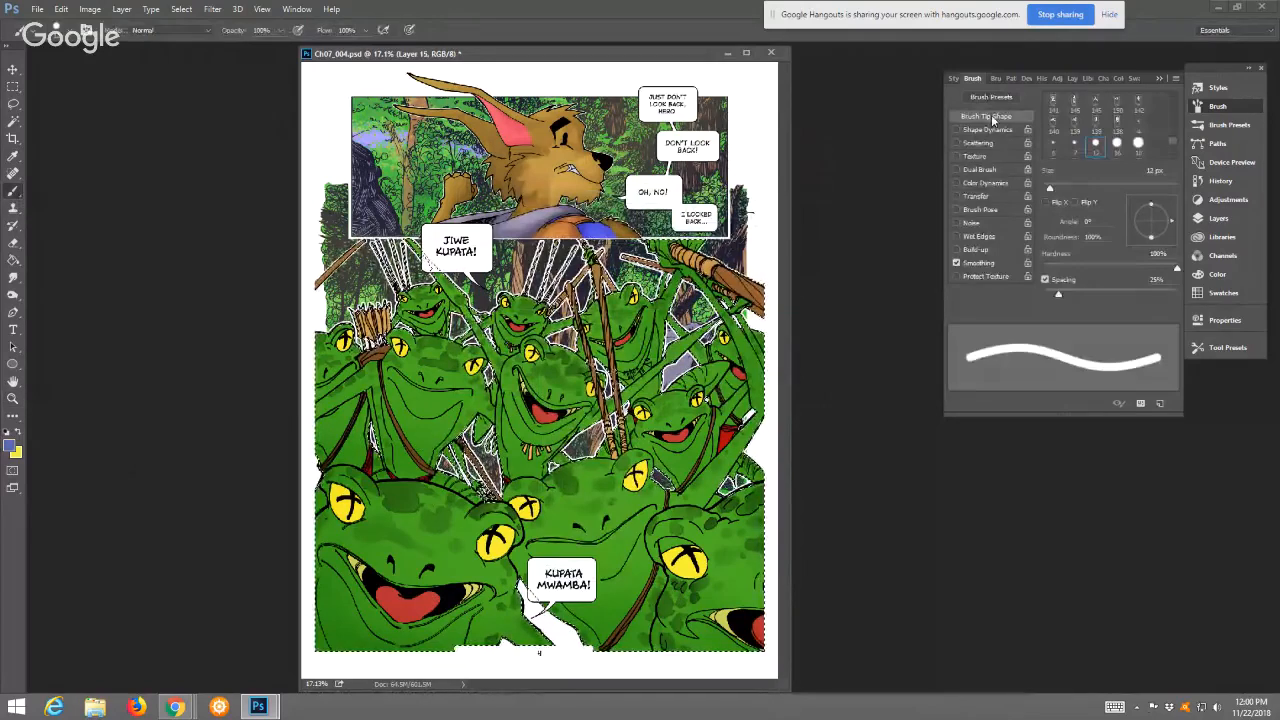
scroll(1173, 108, "down", 3)
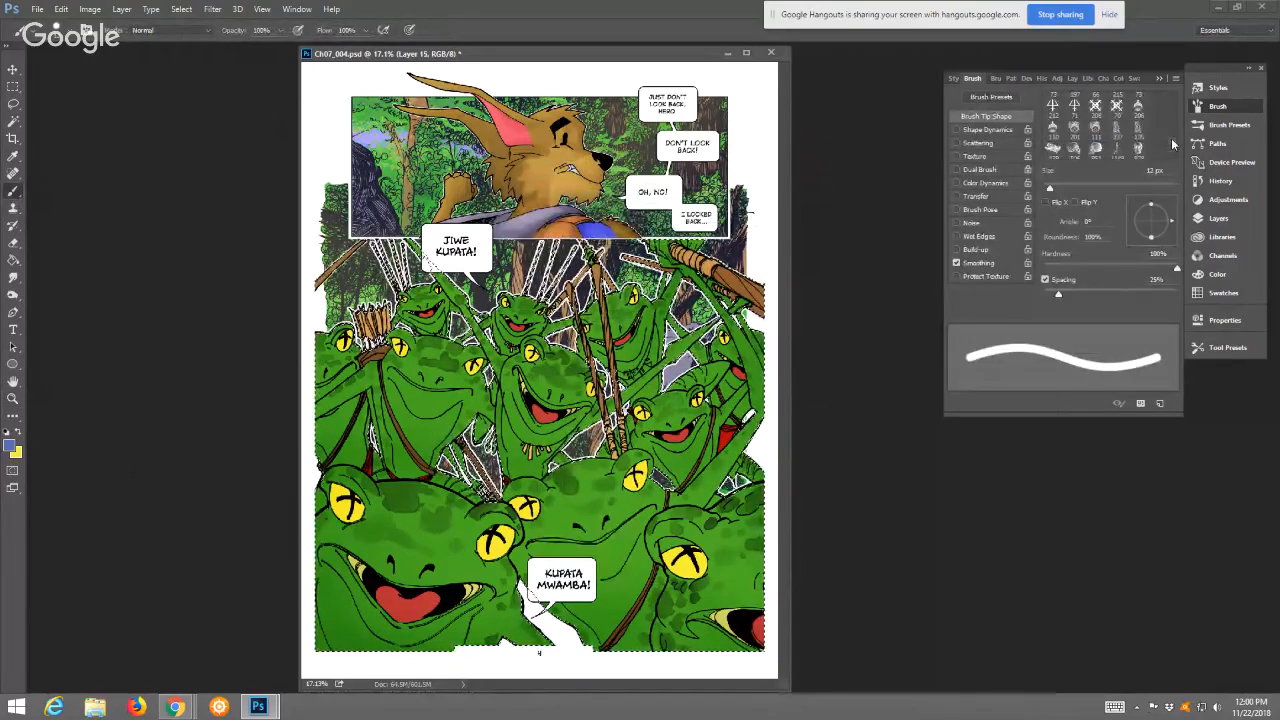
scroll(1173, 126, "up", 3)
left_click(1124, 128)
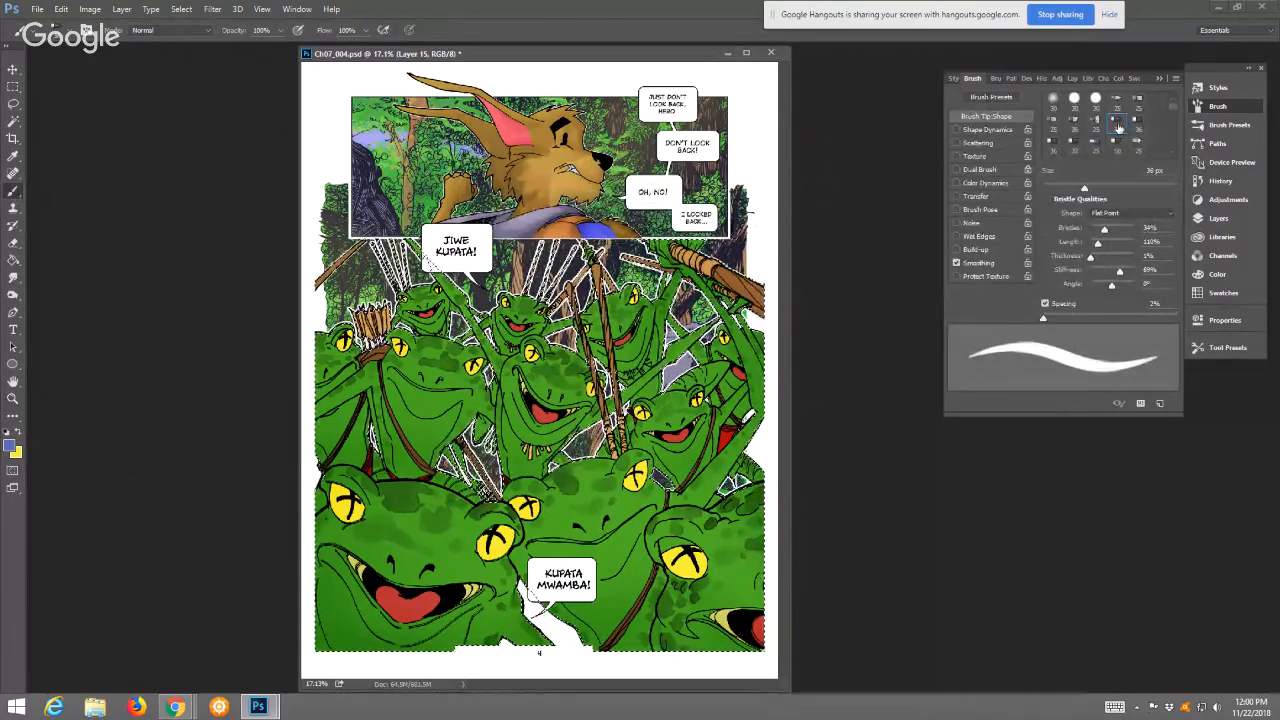
left_click_drag(1084, 187, 1106, 187)
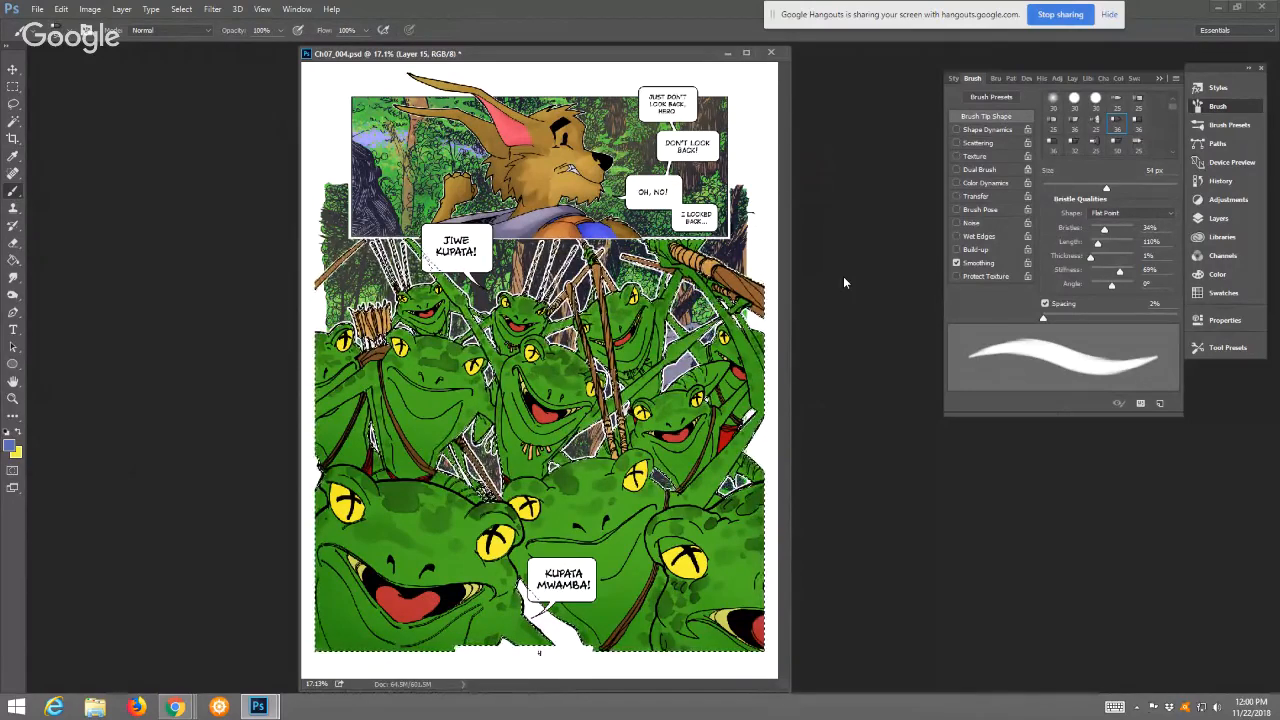
Enlarge the bristle brush to 75 px and paint blue shadows on the throat and chin of the front frog with the open mouth
left_click(13, 398)
left_click(340, 606)
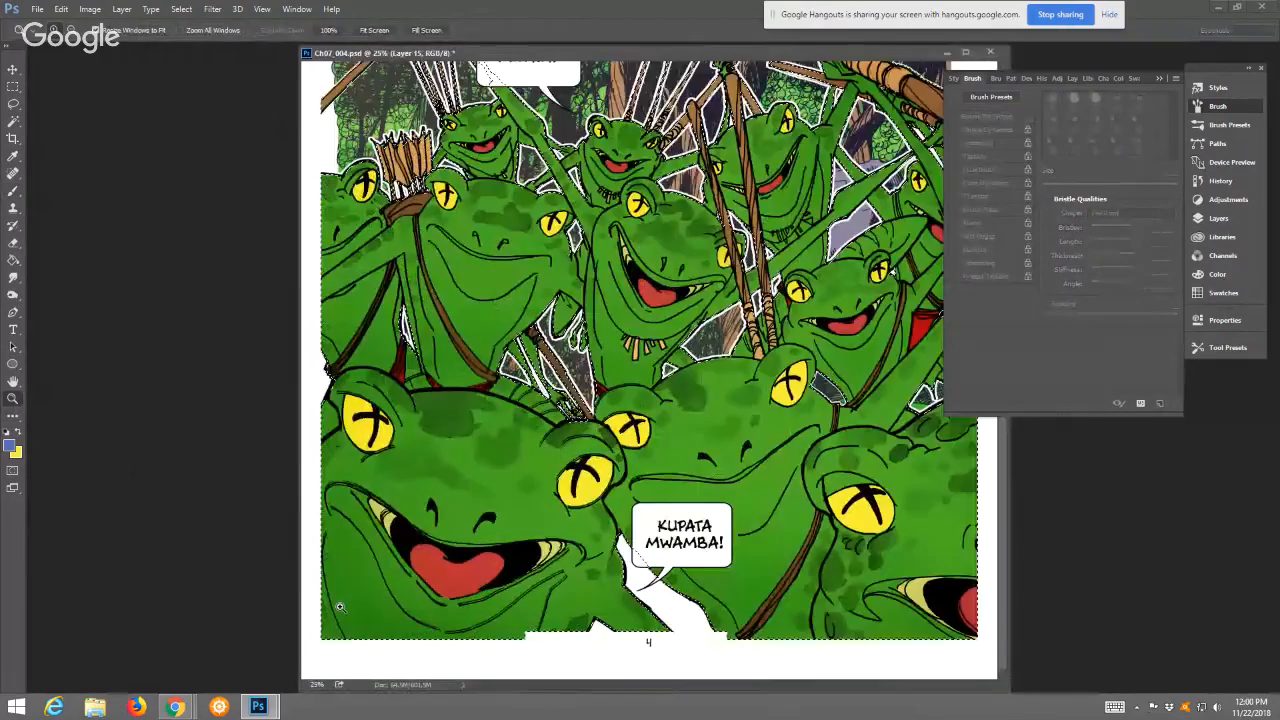
left_click(340, 606)
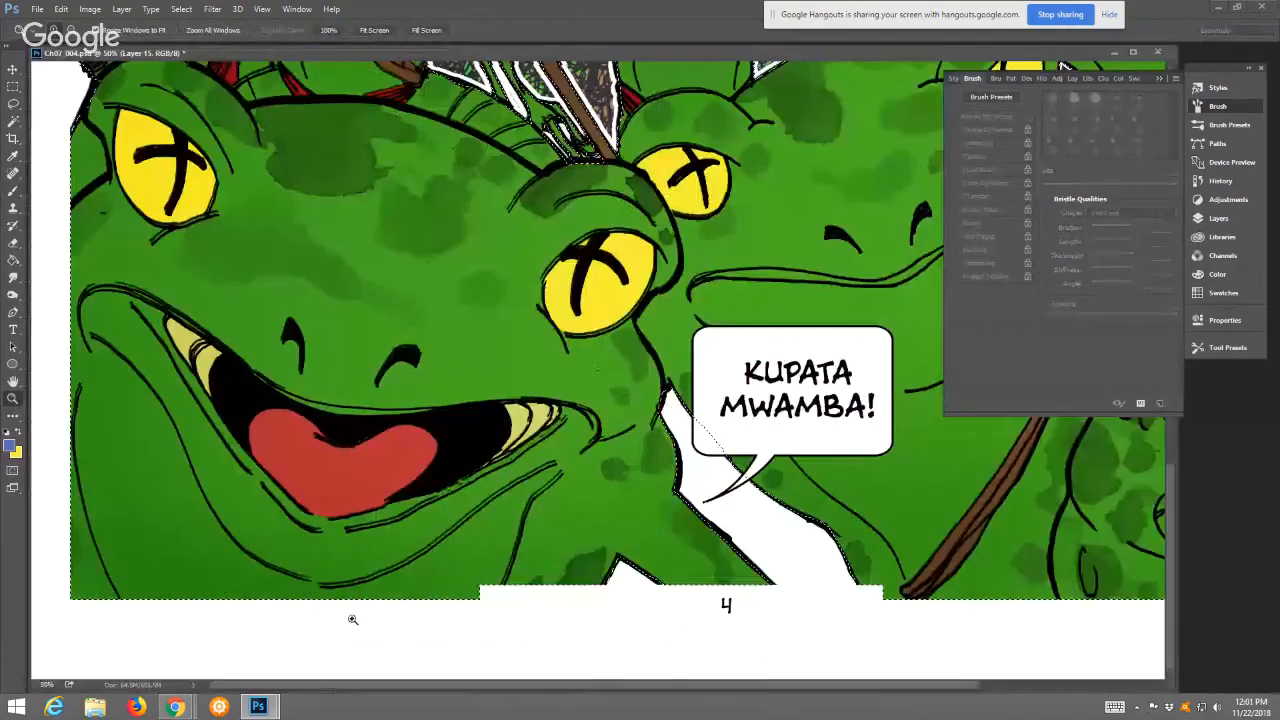
left_click(13, 193)
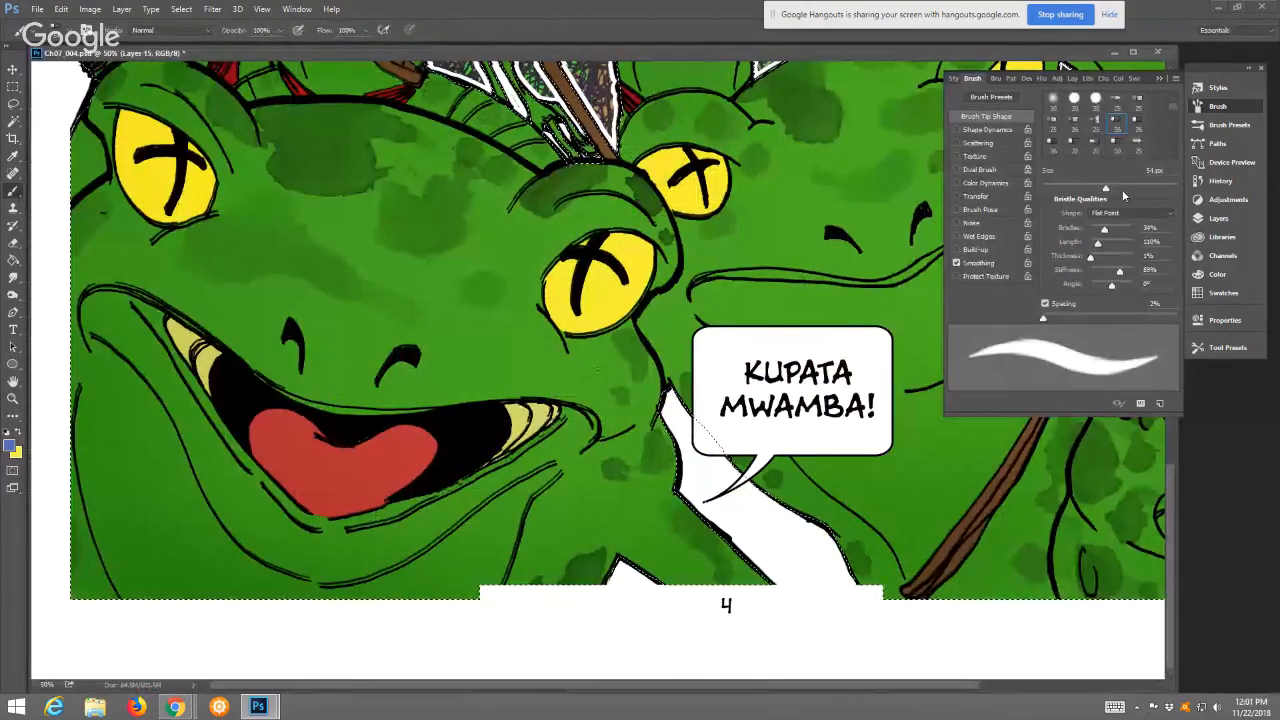
left_click(1132, 189)
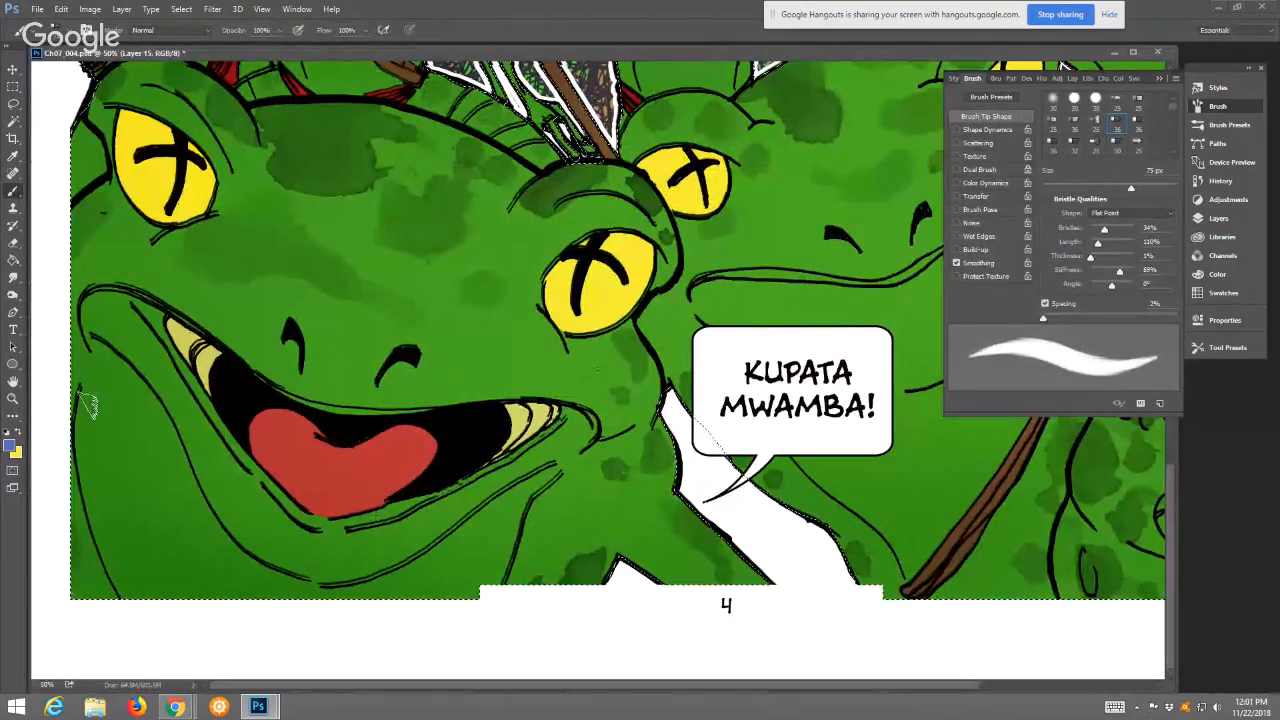
left_click_drag(91, 430, 126, 585)
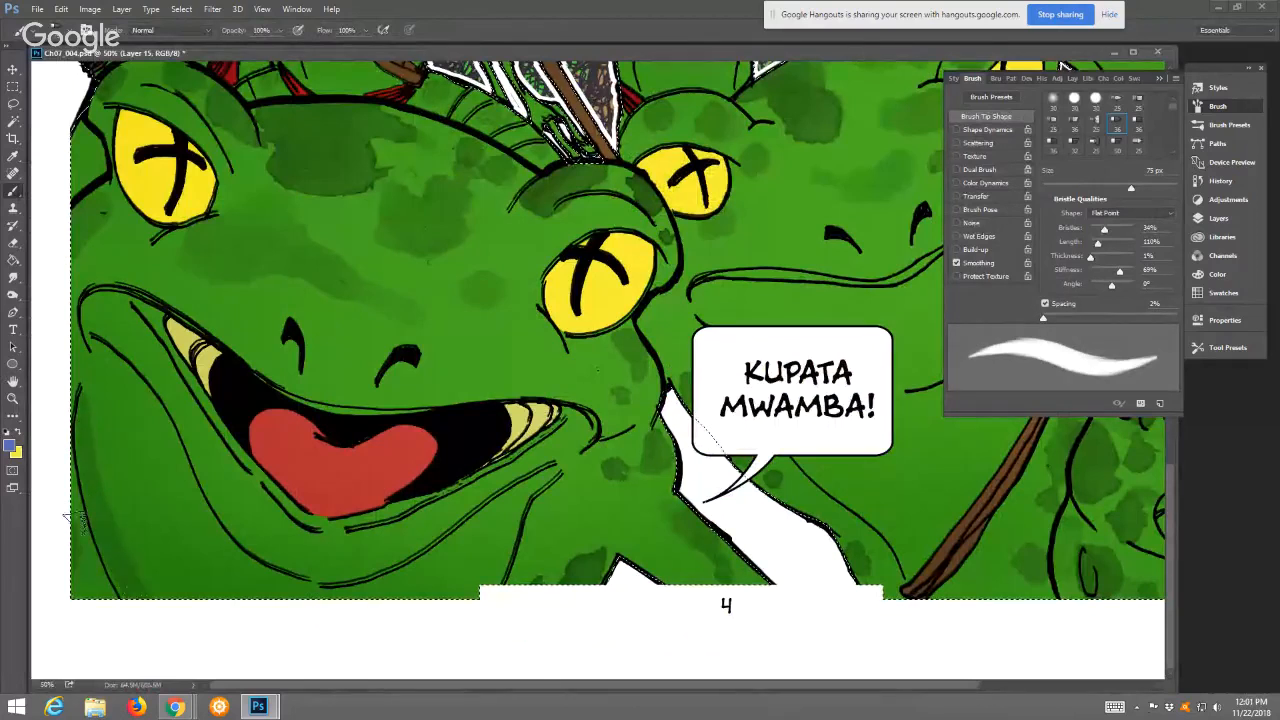
left_click_drag(76, 523, 83, 585)
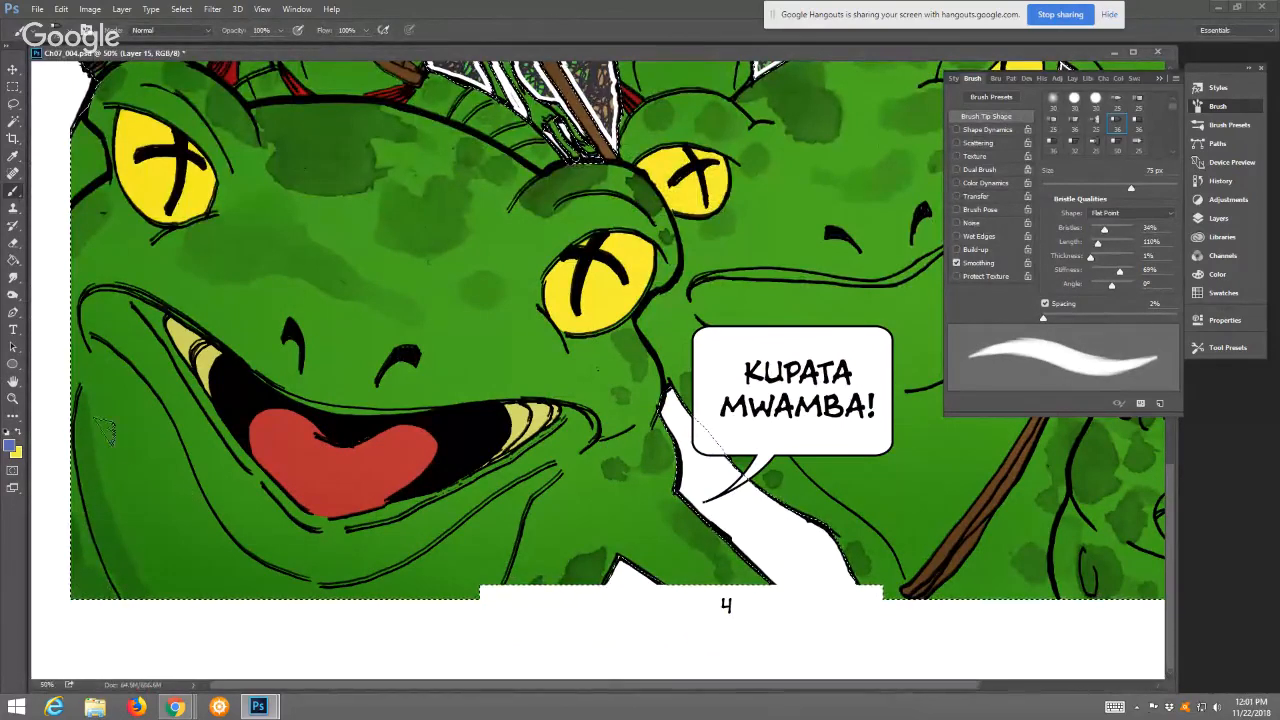
mouse_move(100, 466)
left_mouse_down()
mouse_move(143, 551)
mouse_move(228, 600)
left_mouse_up()
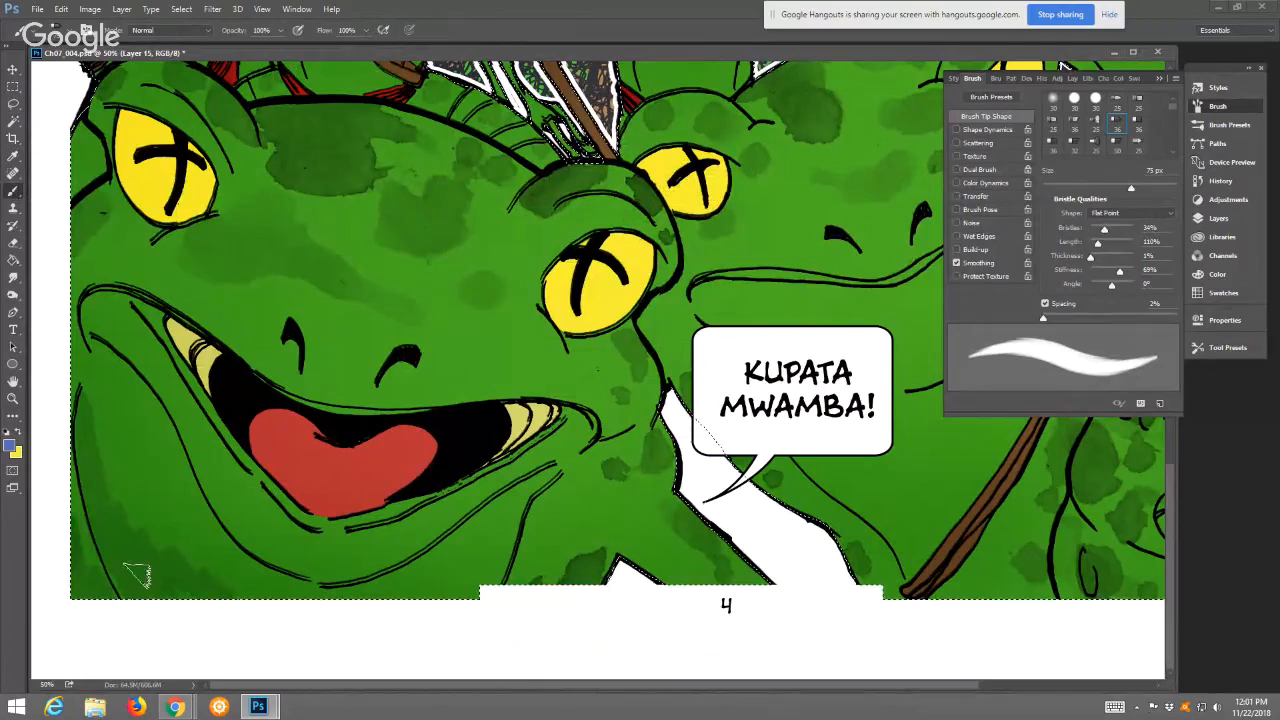
mouse_move(120, 572)
left_mouse_down()
mouse_move(135, 610)
mouse_move(194, 600)
mouse_move(309, 617)
mouse_move(262, 600)
mouse_move(261, 572)
mouse_move(313, 591)
mouse_move(287, 598)
mouse_move(329, 603)
mouse_move(400, 580)
mouse_move(429, 600)
mouse_move(429, 571)
mouse_move(370, 585)
mouse_move(298, 526)
mouse_move(285, 554)
mouse_move(262, 540)
mouse_move(325, 550)
mouse_move(296, 530)
mouse_move(355, 572)
mouse_move(305, 566)
mouse_move(355, 562)
mouse_move(365, 578)
mouse_move(378, 556)
left_mouse_up()
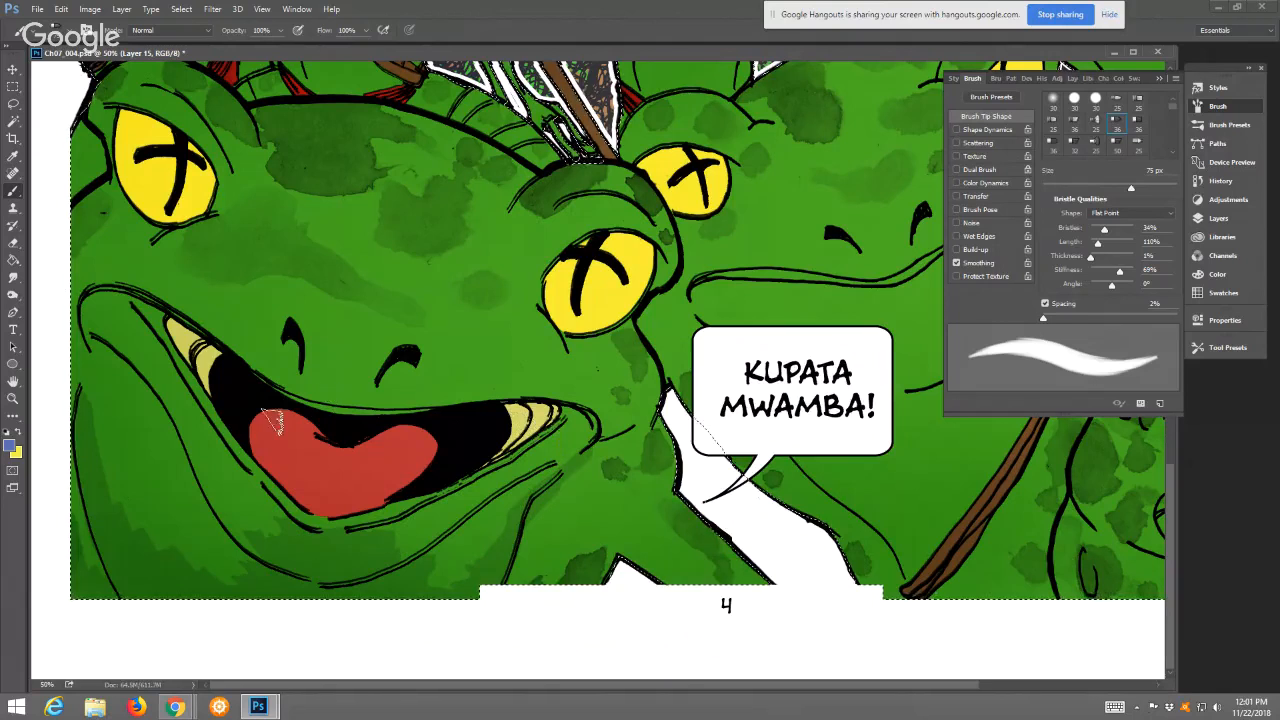
Paint shadows on the front frog's tongue, shoulder, teeth and mouth corner, reducing the brush to 37 px after the tongue
mouse_move(310, 444)
left_mouse_down()
mouse_move(274, 429)
mouse_move(309, 460)
mouse_move(317, 437)
mouse_move(334, 439)
mouse_move(315, 428)
mouse_move(354, 446)
mouse_move(325, 465)
mouse_move(309, 450)
mouse_move(334, 460)
mouse_move(421, 424)
mouse_move(396, 437)
mouse_move(434, 446)
left_mouse_up()
key("ctrl+z")
left_click(1085, 188)
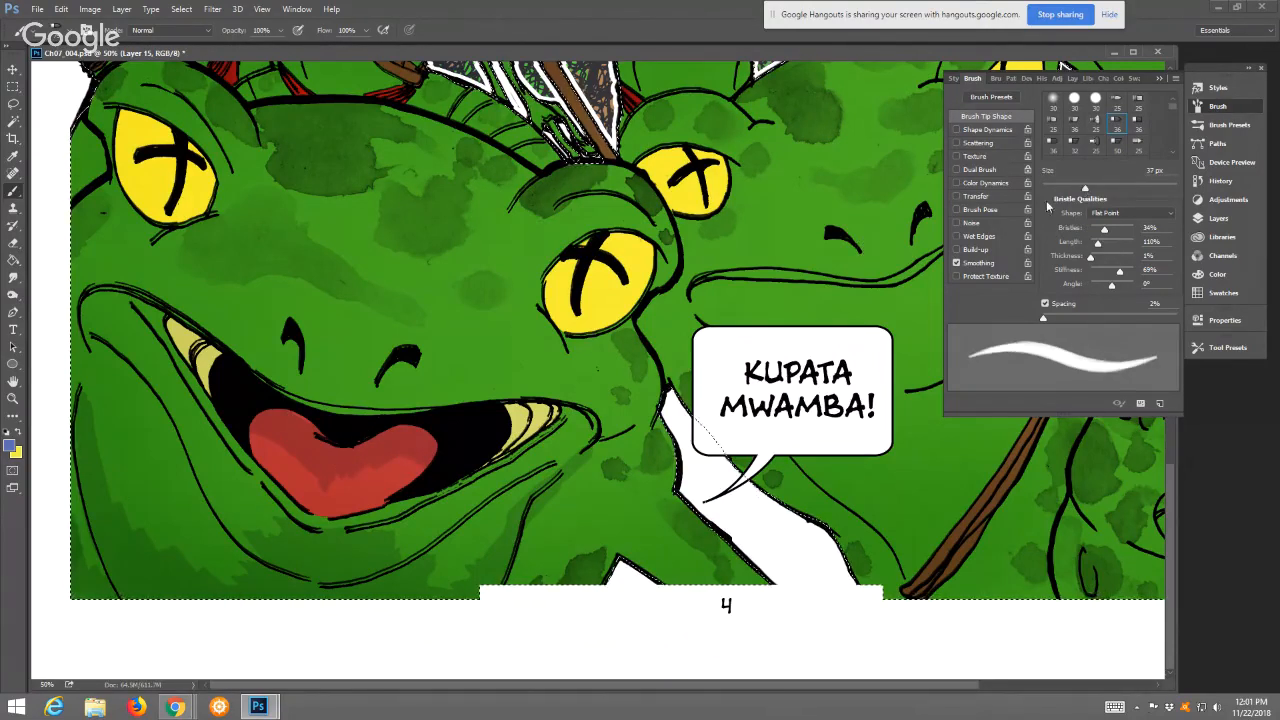
mouse_move(613, 566)
left_mouse_down()
mouse_move(614, 549)
mouse_move(541, 573)
mouse_move(612, 502)
mouse_move(655, 505)
mouse_move(618, 548)
mouse_move(702, 595)
left_mouse_up()
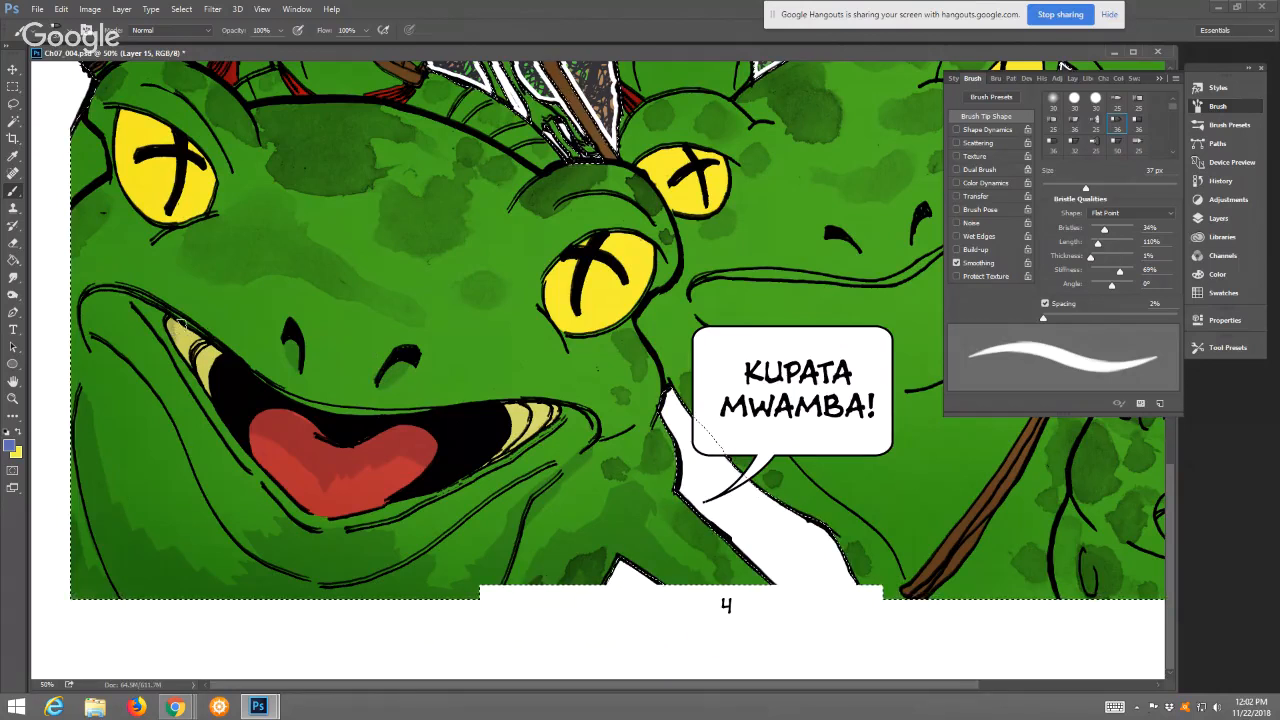
mouse_move(212, 344)
left_mouse_down()
mouse_move(188, 330)
mouse_move(214, 356)
left_mouse_up()
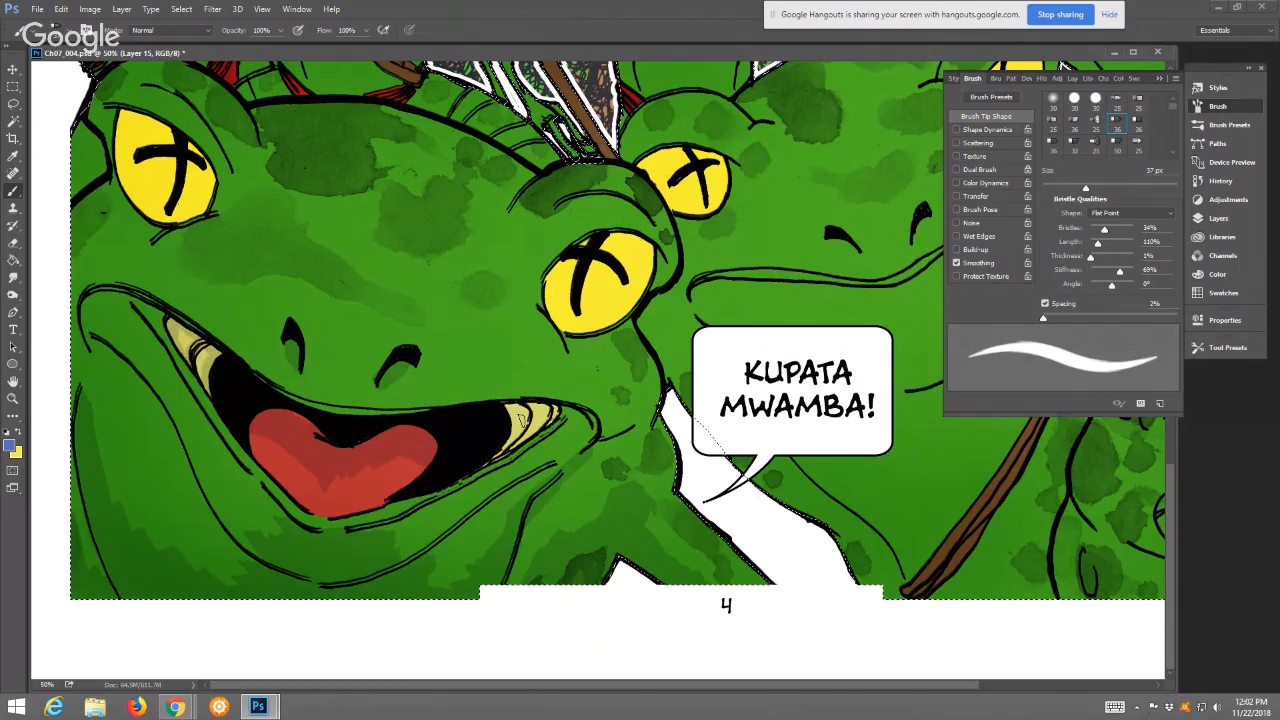
left_click_drag(519, 420, 502, 456)
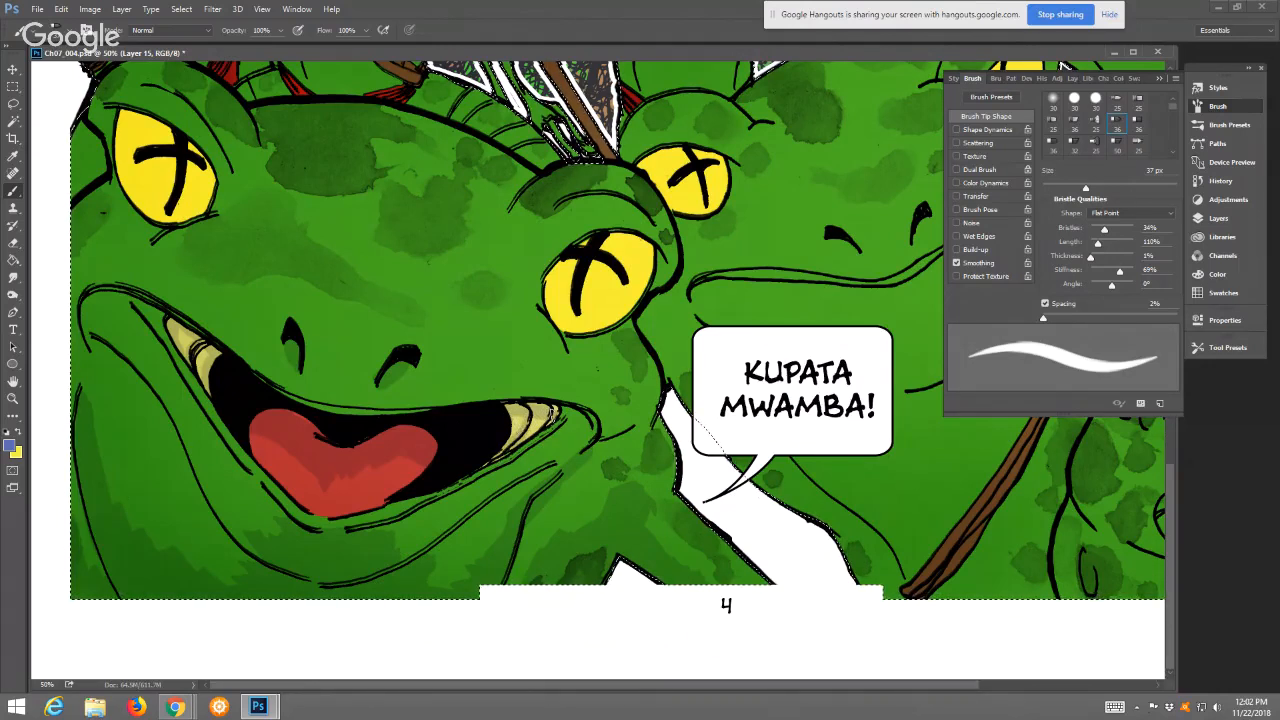
mouse_move(572, 426)
left_mouse_down()
mouse_move(590, 425)
mouse_move(585, 452)
left_mouse_up()
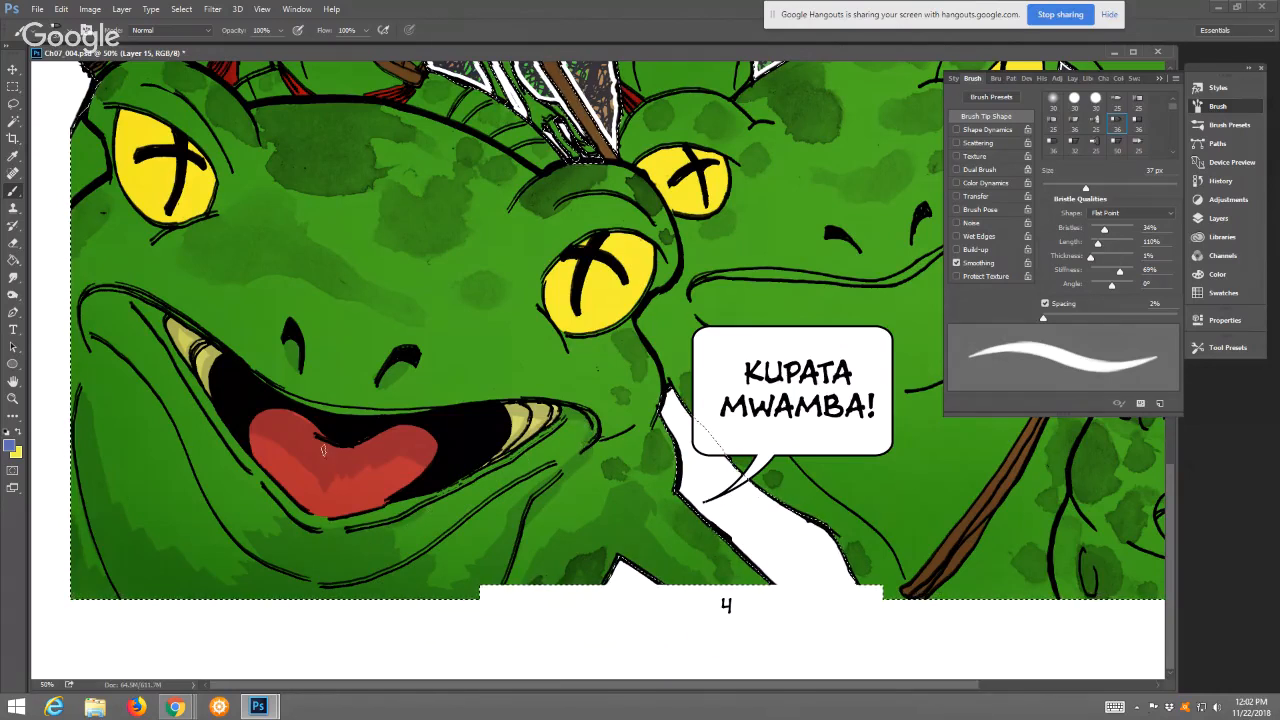
Shade the front frog's lower lip, eyes and cheek, and reduce the brush to 29 px for the finer shadows
left_click_drag(103, 345, 190, 472)
left_click_drag(168, 418, 205, 500)
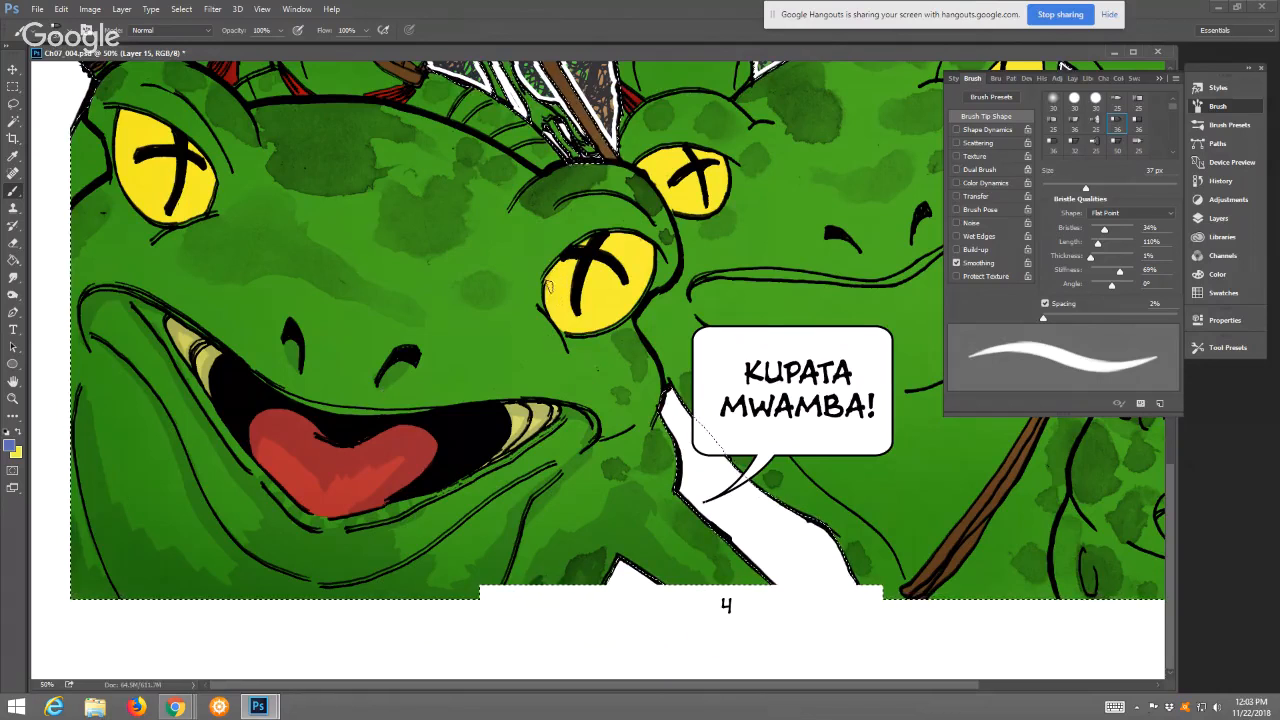
mouse_move(614, 242)
left_mouse_down()
mouse_move(648, 242)
mouse_move(663, 268)
left_mouse_up()
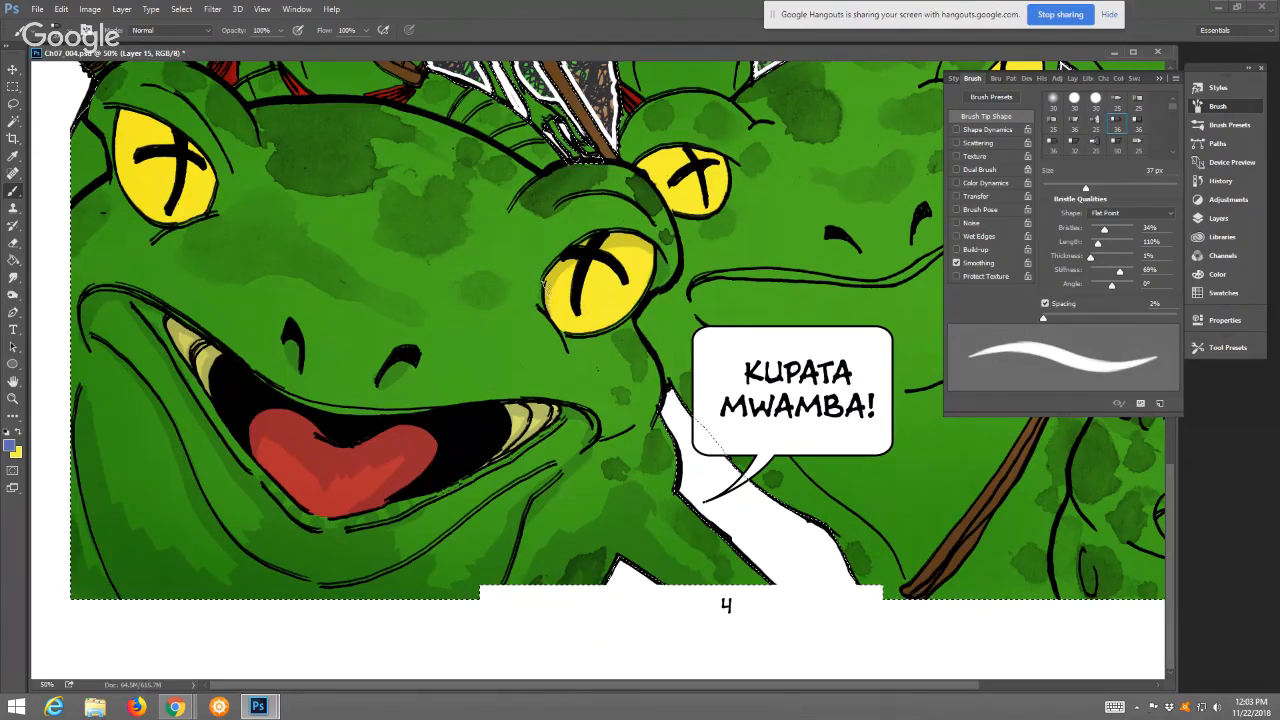
mouse_move(582, 344)
left_mouse_down()
mouse_move(638, 336)
mouse_move(655, 370)
mouse_move(630, 425)
mouse_move(655, 412)
mouse_move(660, 372)
mouse_move(608, 444)
mouse_move(415, 552)
mouse_move(576, 444)
left_mouse_up()
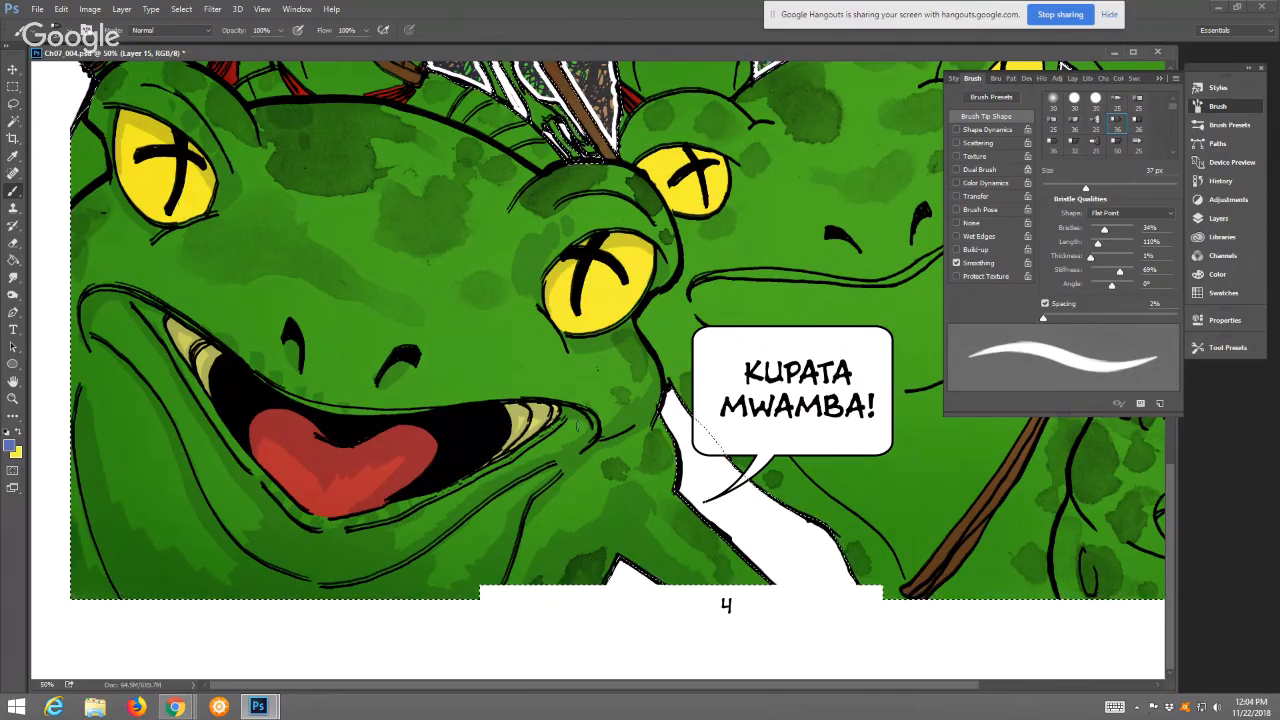
left_click_drag(1083, 189, 1076, 189)
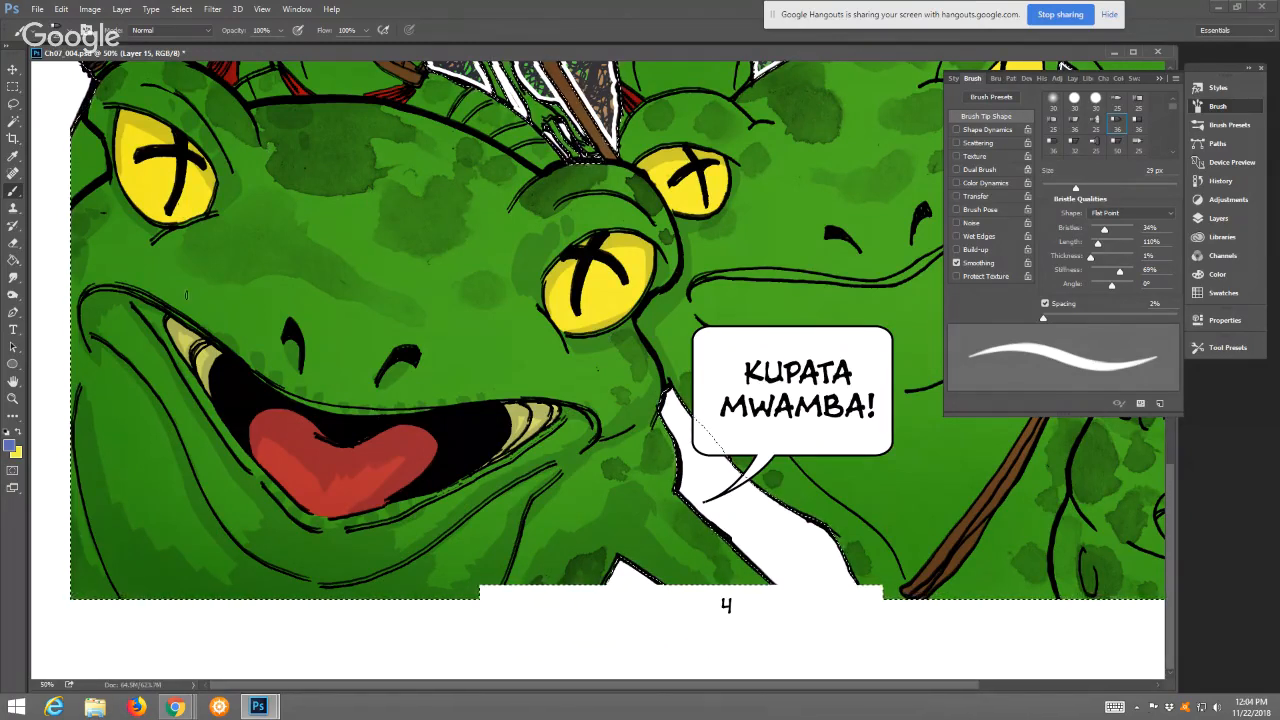
Shade the arm of the frog below the quiver, and the chin of the strap-wearing frog with the brush enlarged to 52 px
key("z")
left_click(374, 31)
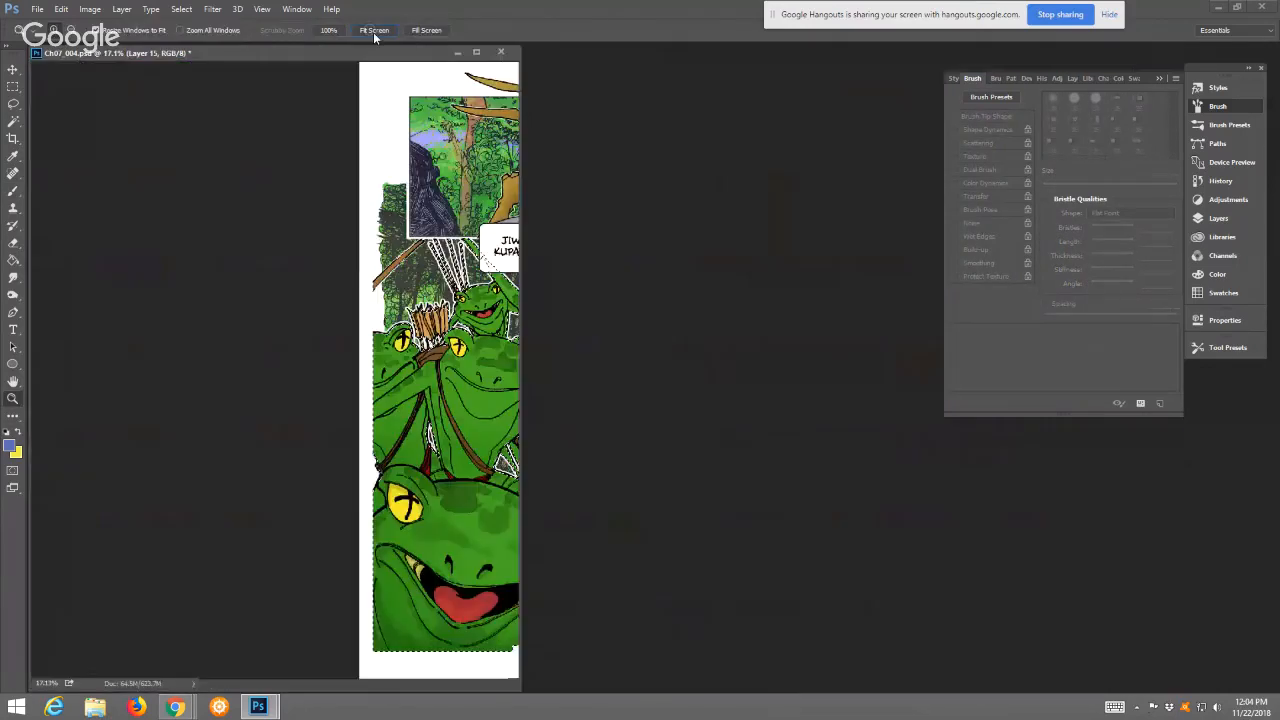
left_click_drag(370, 57, 605, 57)
left_click(493, 399)
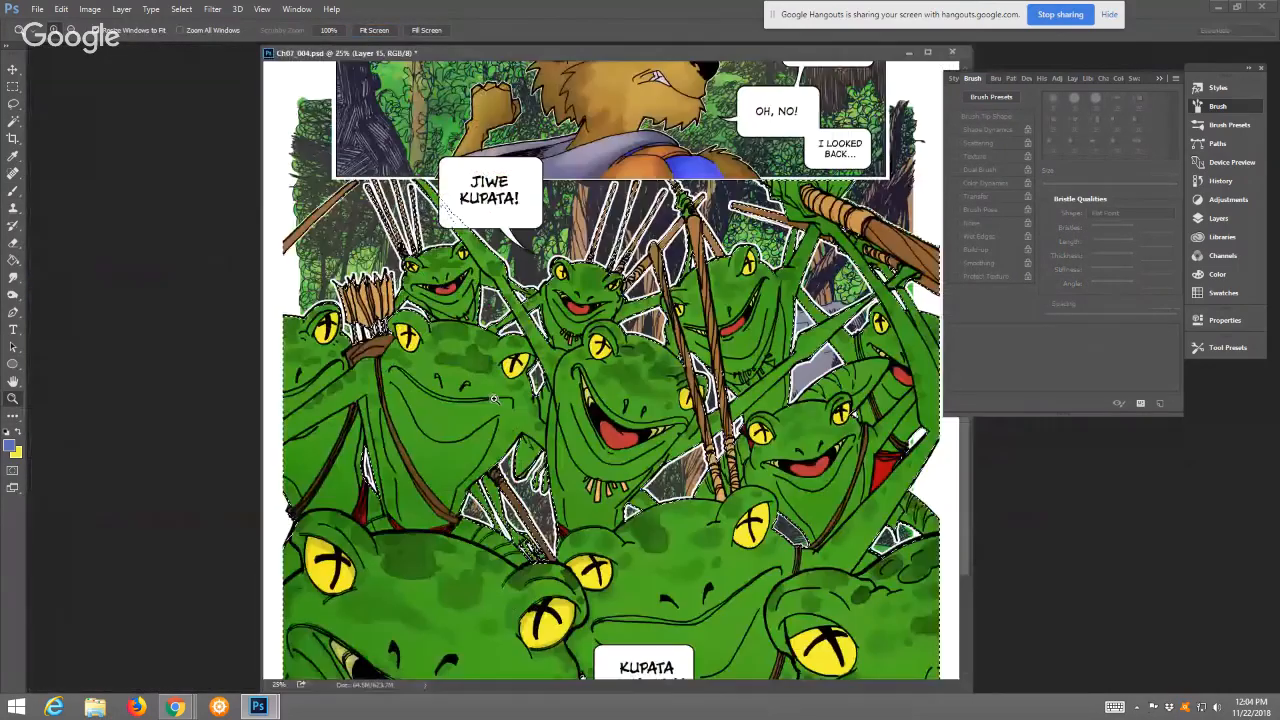
left_click(493, 399)
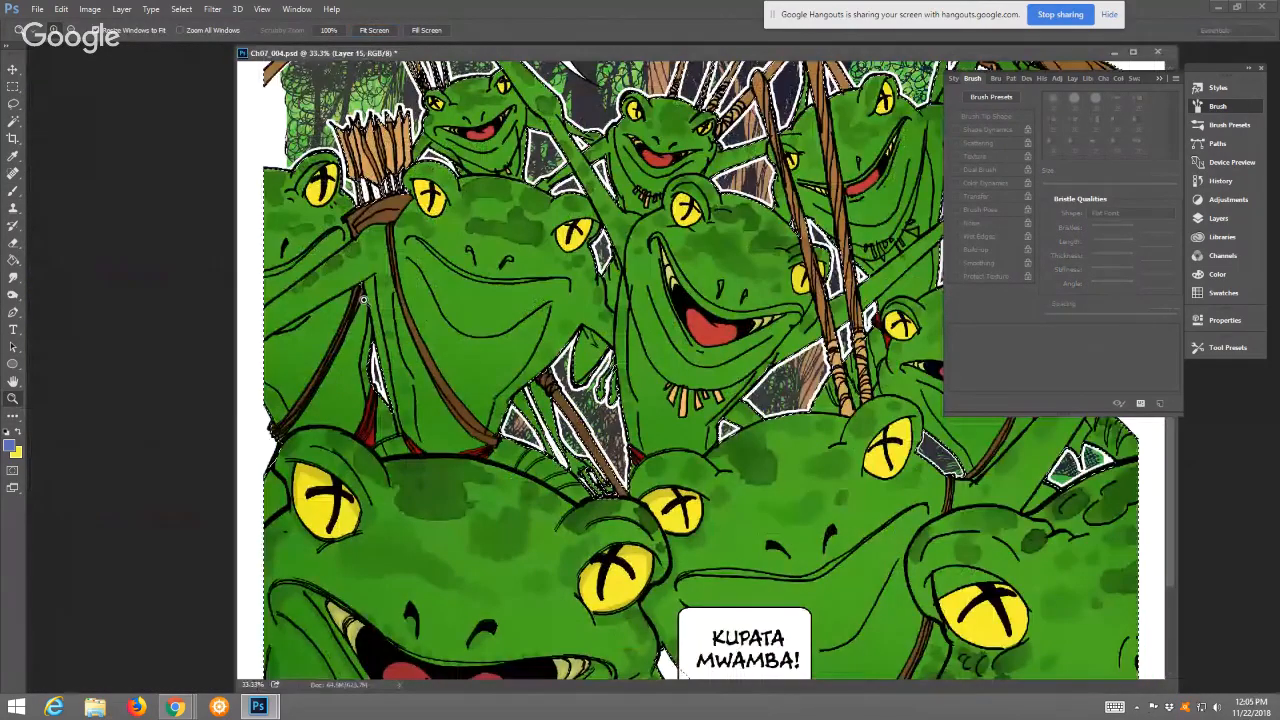
left_click(13, 193)
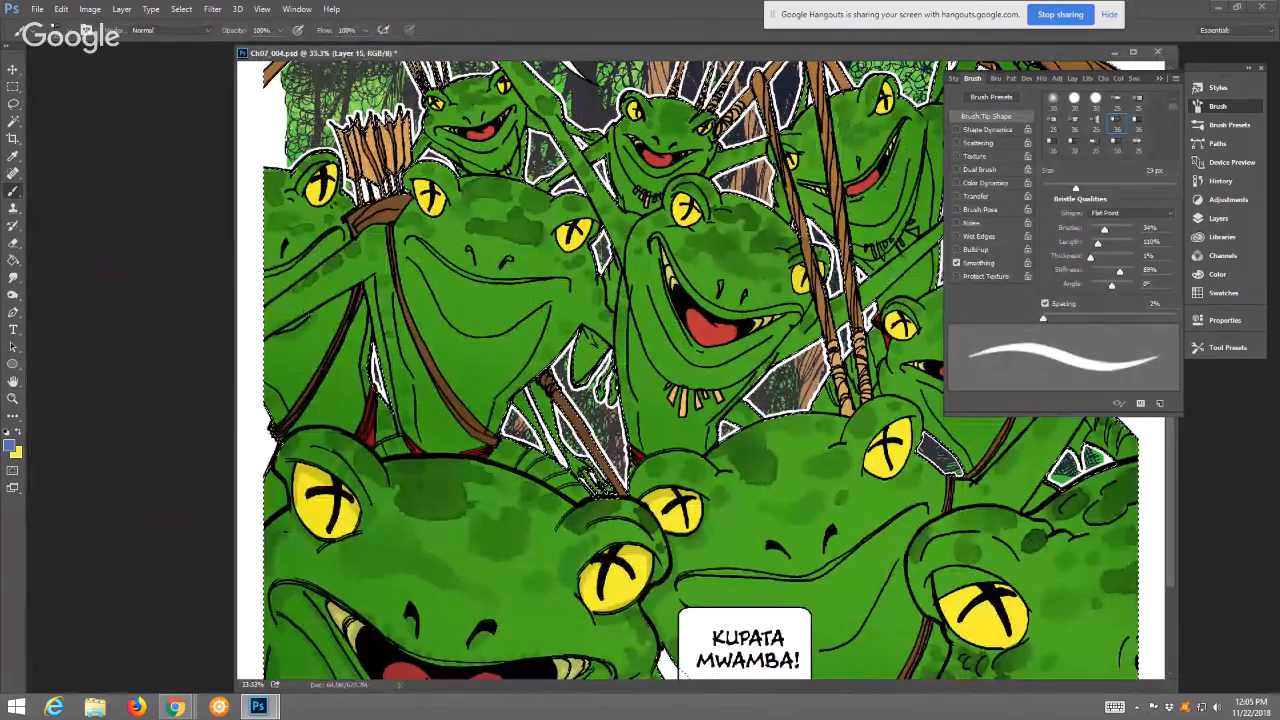
left_click_drag(338, 290, 356, 281)
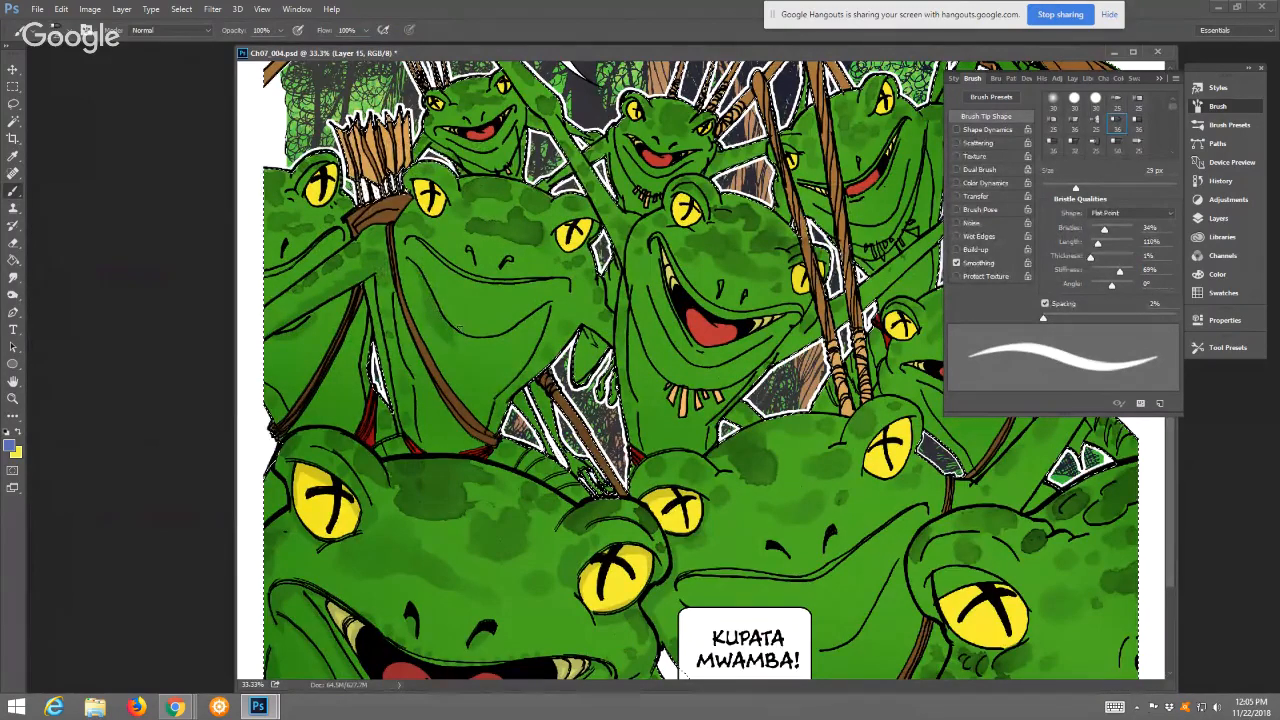
key("bracketright")
key("bracketright")
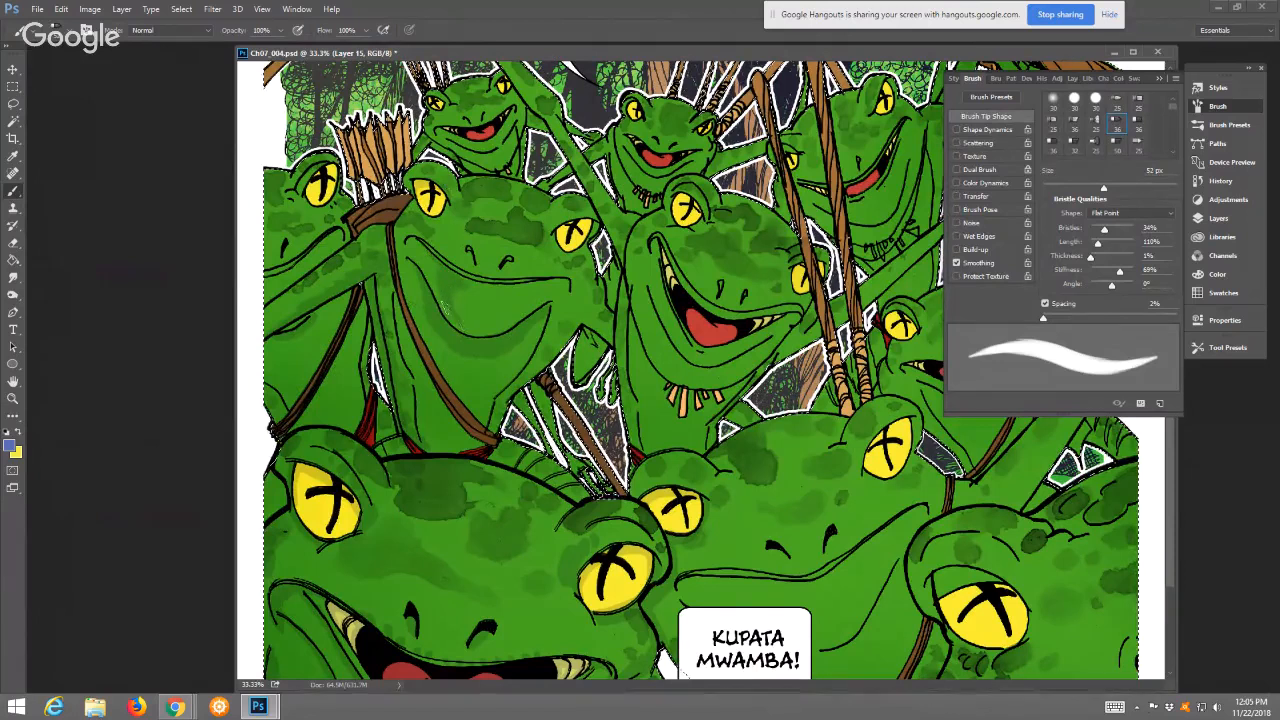
mouse_move(458, 314)
left_mouse_down()
mouse_move(494, 318)
mouse_move(506, 297)
left_mouse_up()
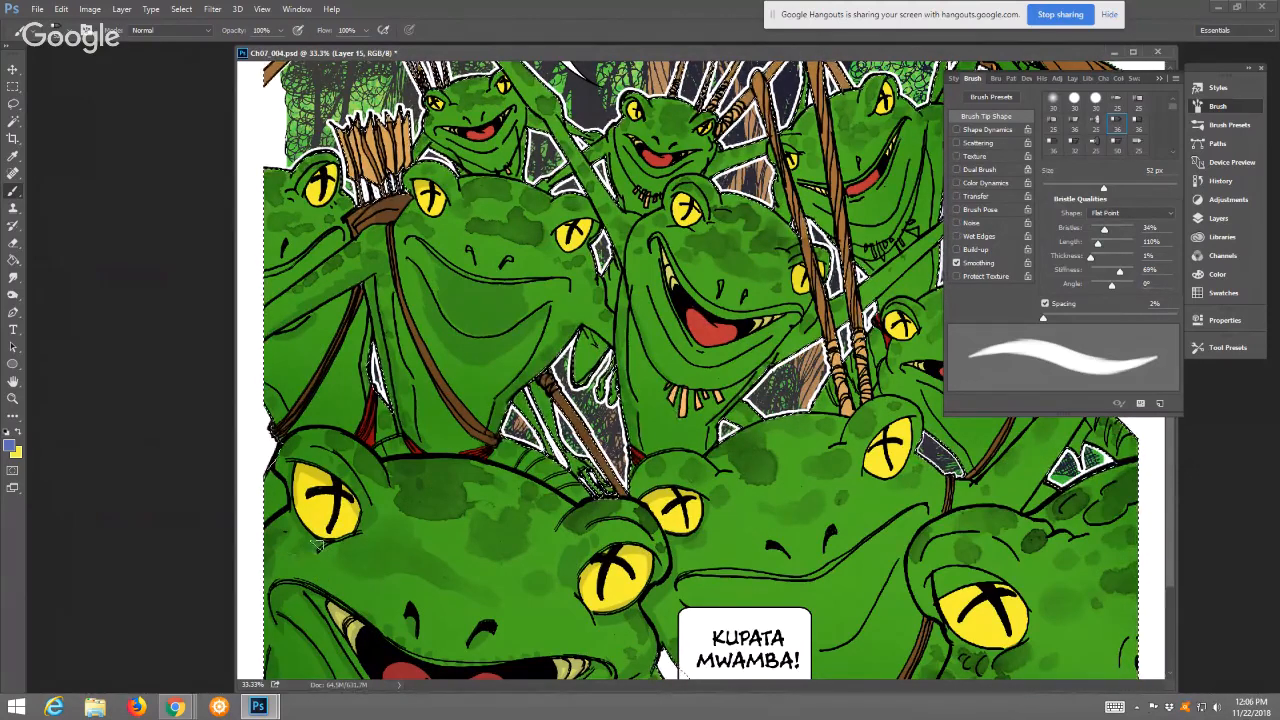
Shade the partly cropped front frog's eye and cheek, and the chin and throat of the closed-mouth frog behind the speech balloon, at 52 px
key("z")
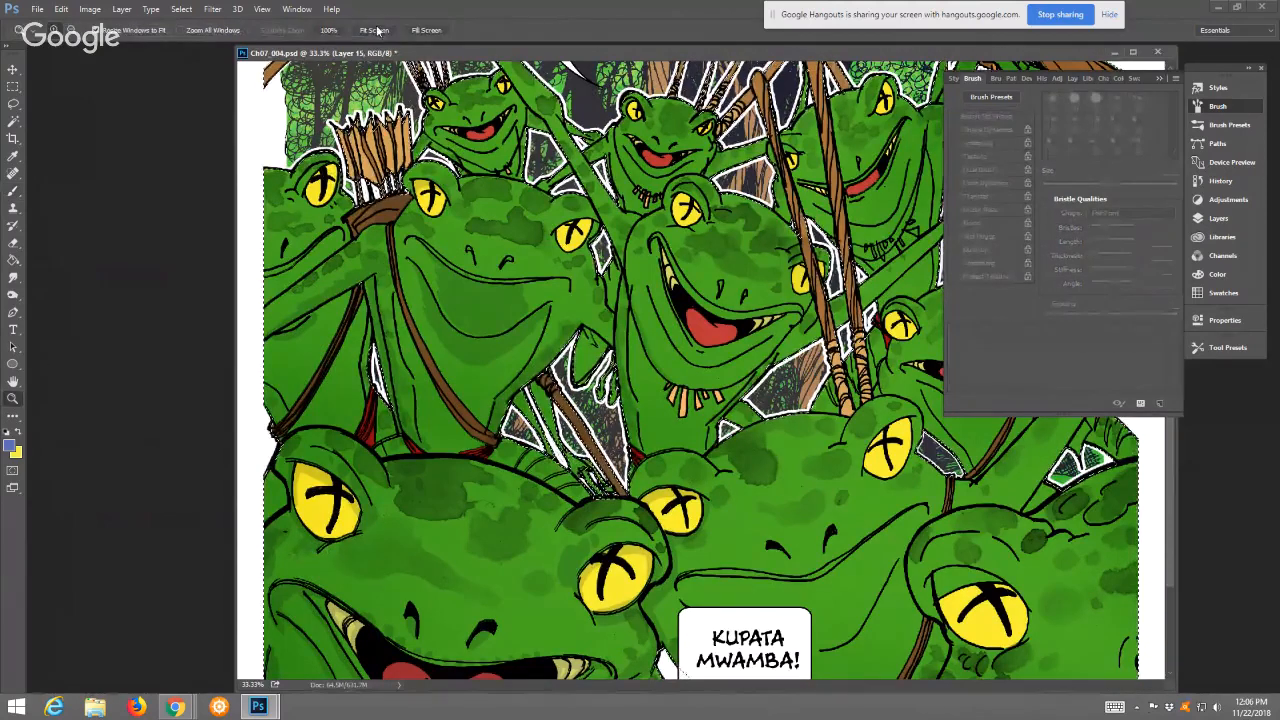
left_click(375, 30)
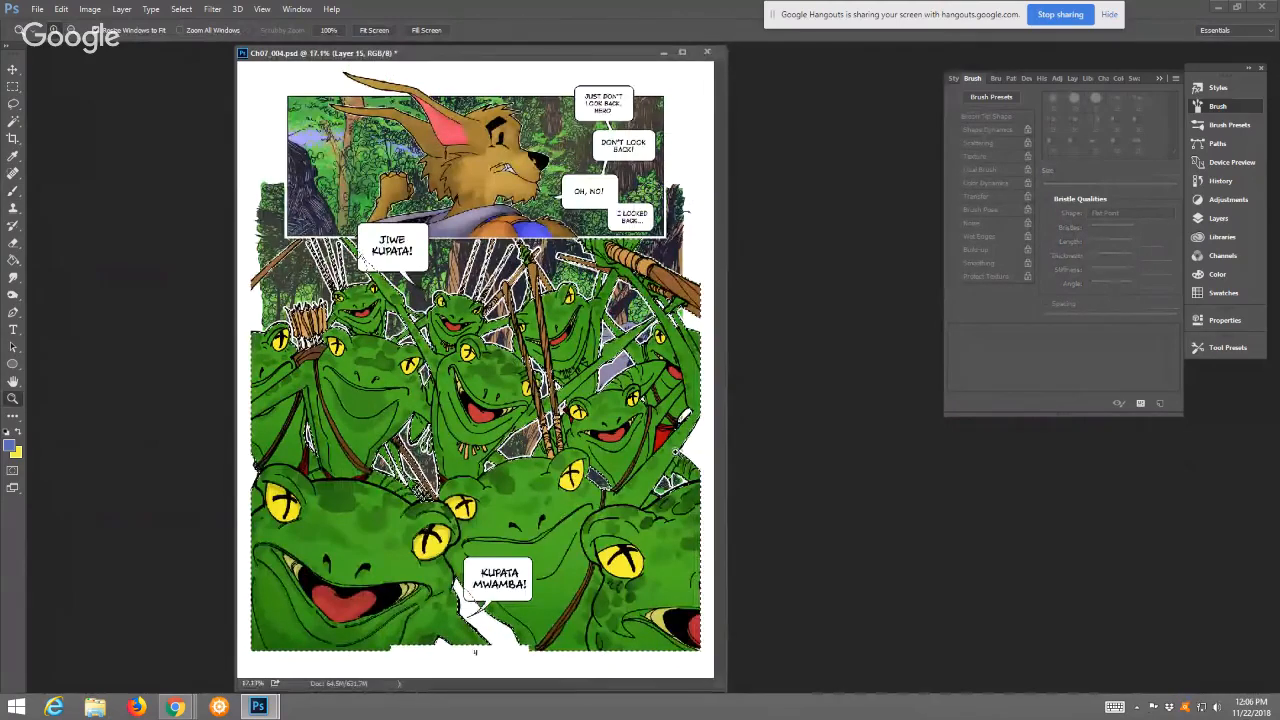
left_click(539, 503)
left_click(704, 424)
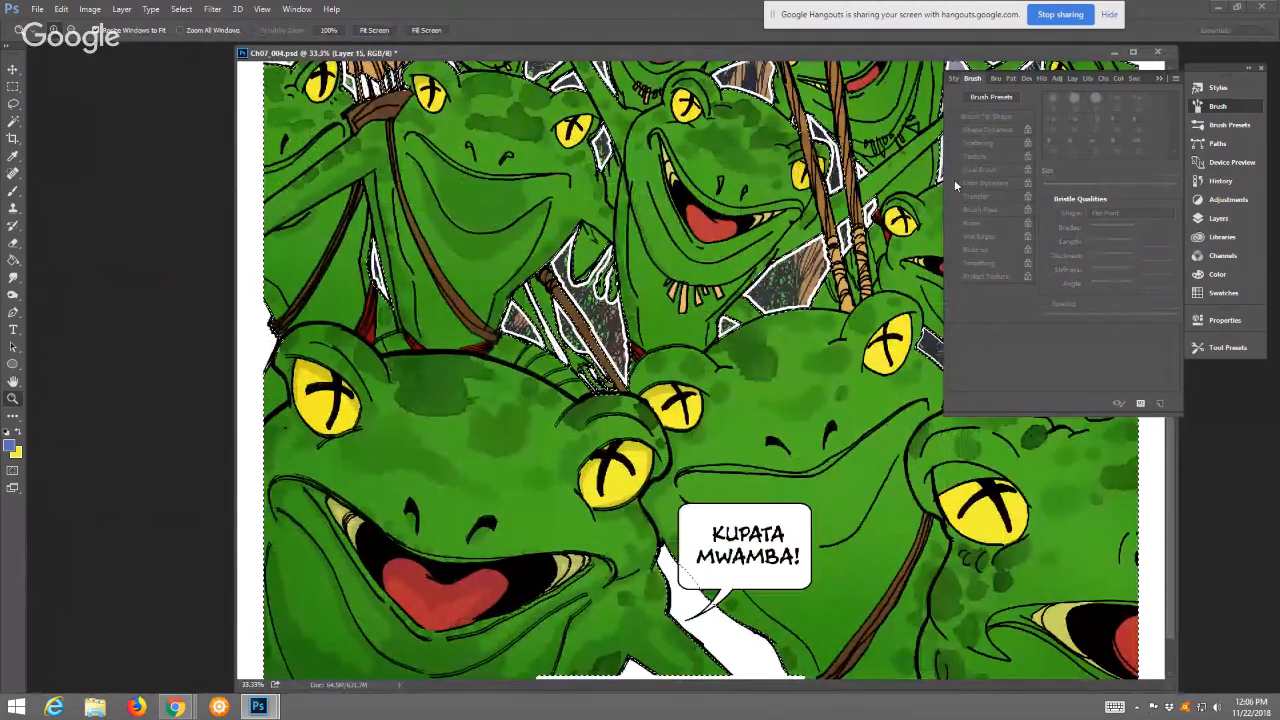
left_click(12, 192)
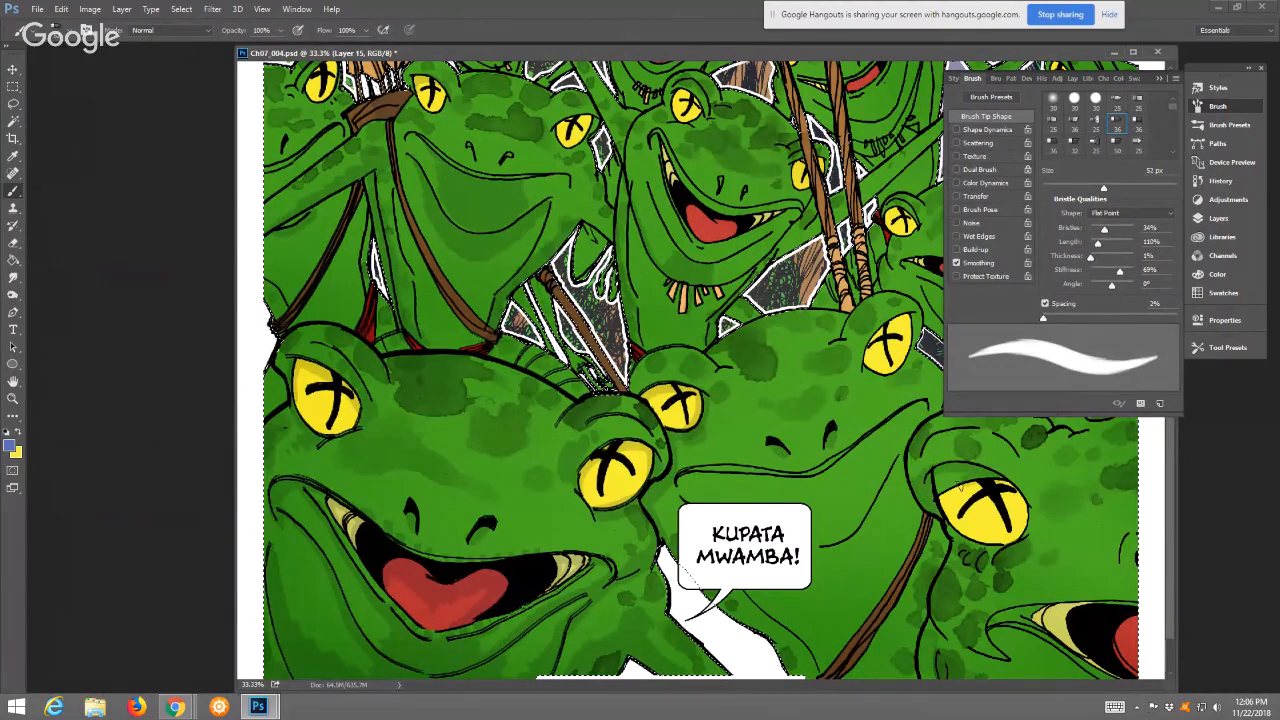
mouse_move(941, 503)
left_mouse_down()
mouse_move(962, 532)
mouse_move(950, 507)
mouse_move(982, 541)
mouse_move(948, 510)
mouse_move(936, 590)
left_mouse_up()
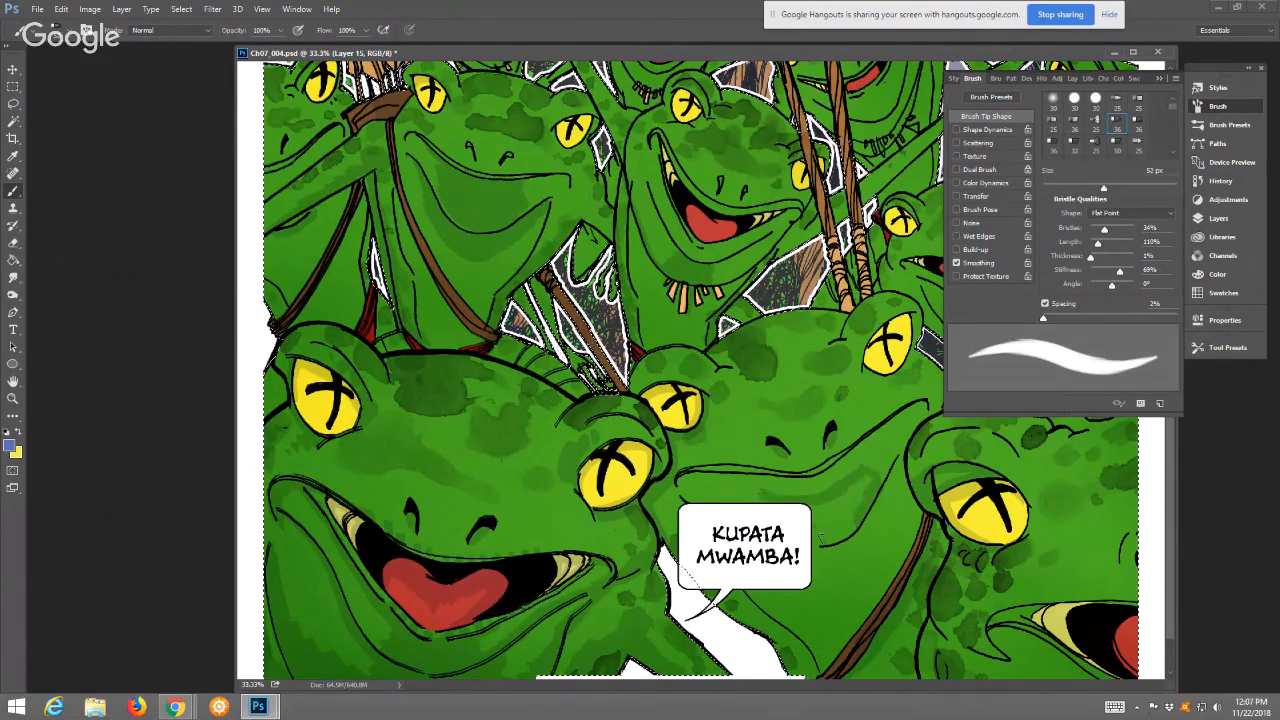
left_click(12, 260)
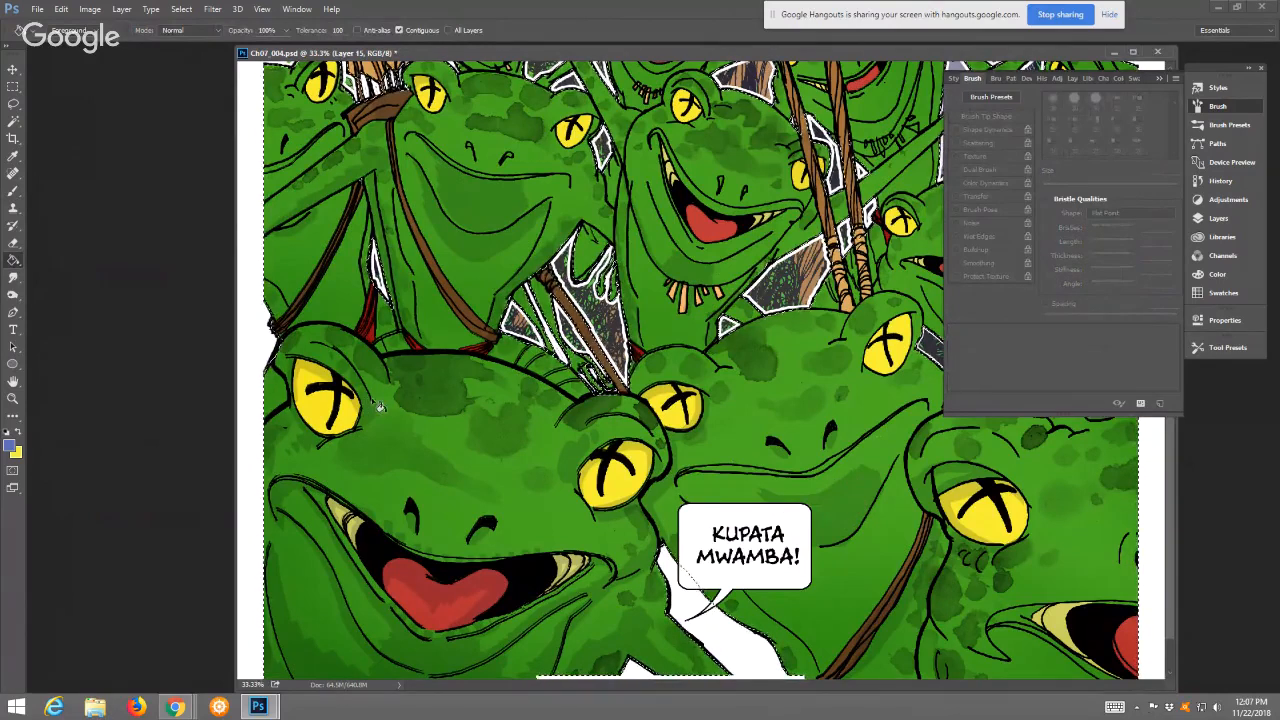
left_click(13, 190)
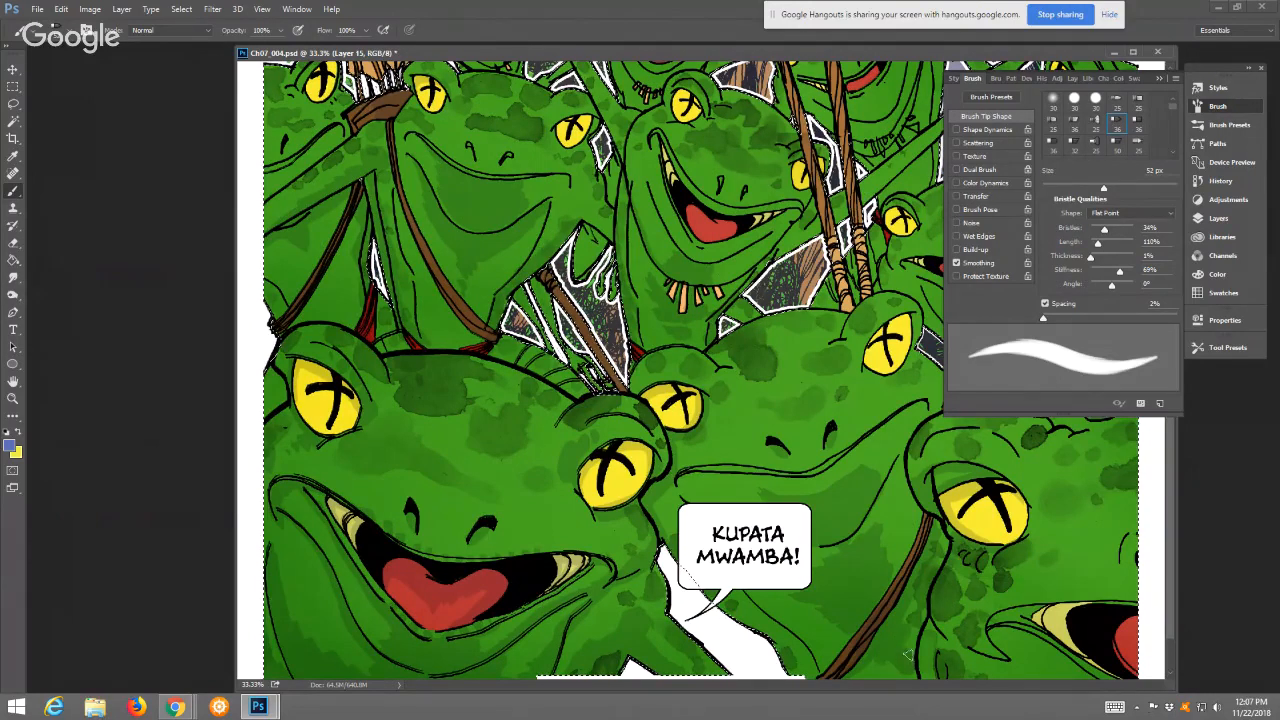
Paint shadows around the mouth corner, teeth and tongue of the front frog cropped by the page edge
left_click_drag(1004, 618, 1042, 610)
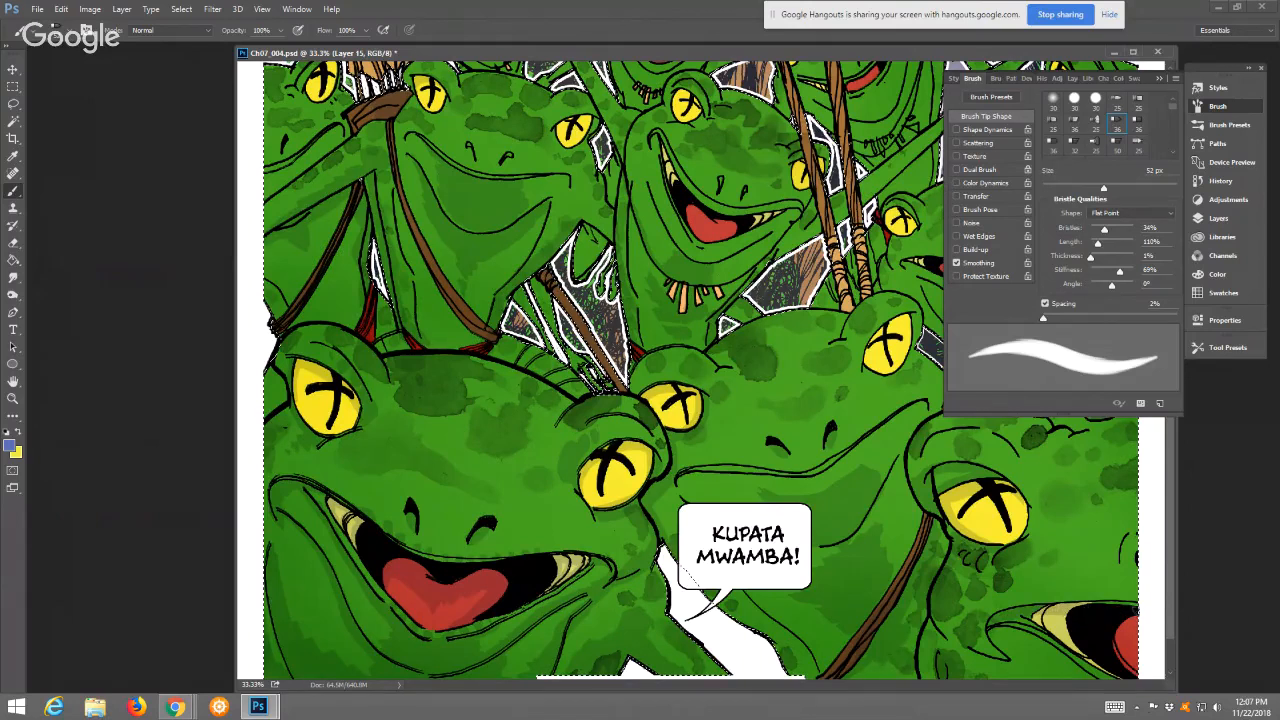
left_click_drag(1138, 618, 1113, 648)
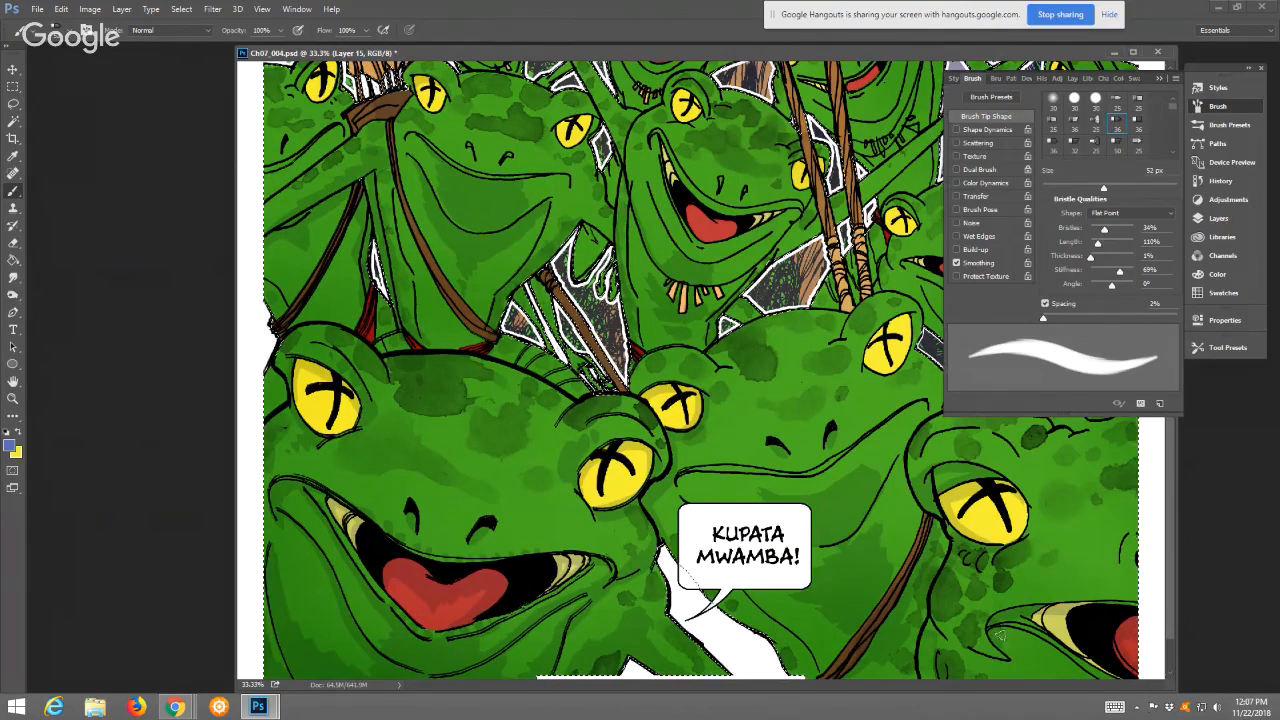
left_click_drag(1000, 635, 1027, 638)
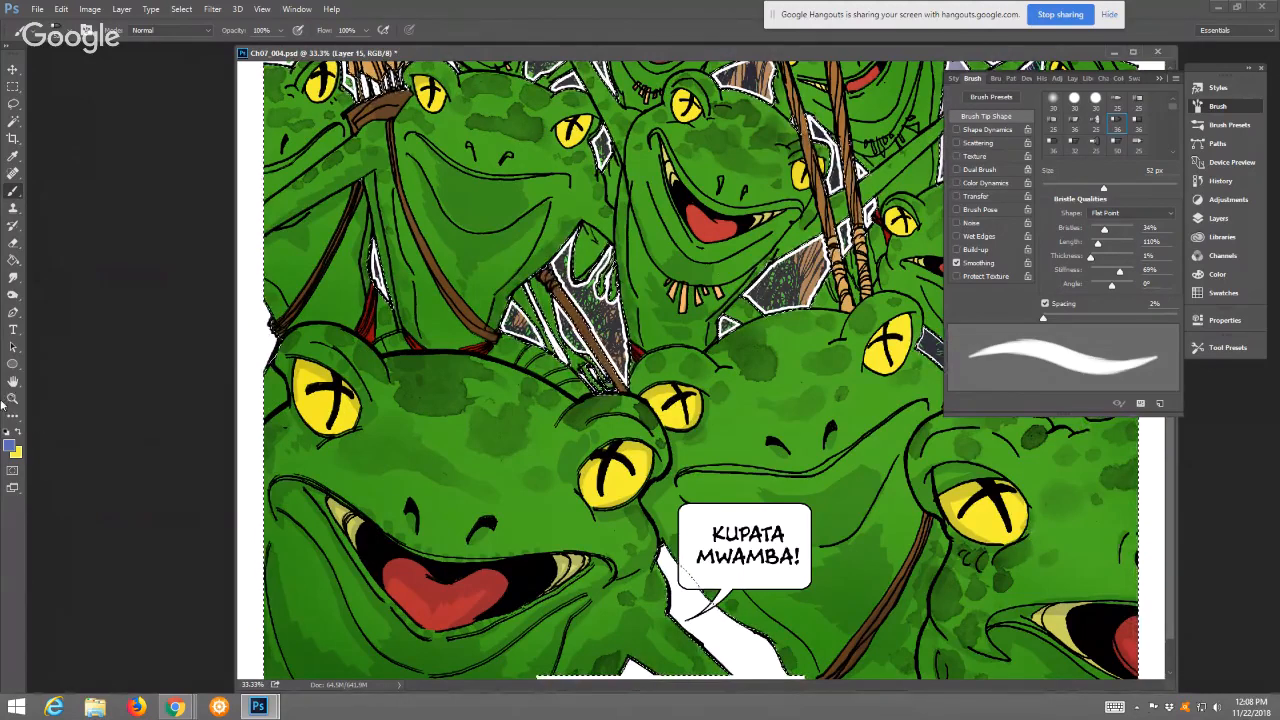
Shade beneath the mouth line of the closed-mouth frog above the "KUPATA MWAMBA!" balloon
left_click(13, 399)
left_click(374, 30)
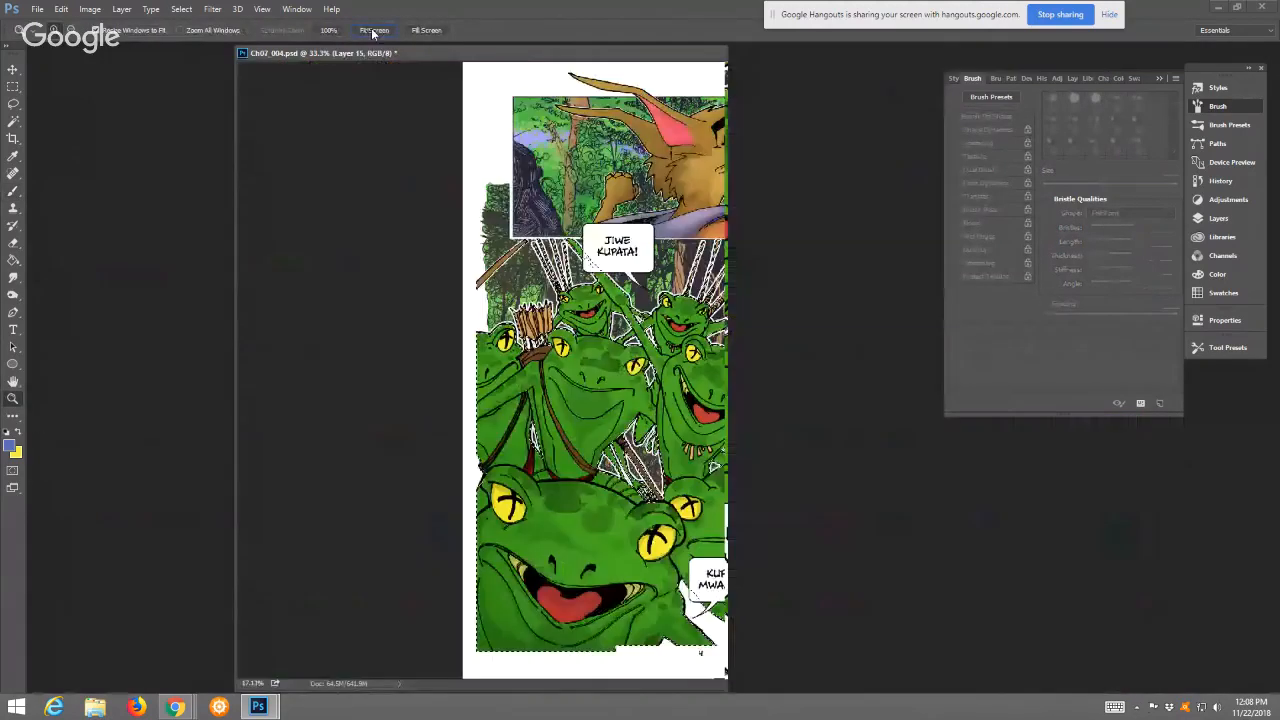
left_click_drag(387, 55, 417, 55)
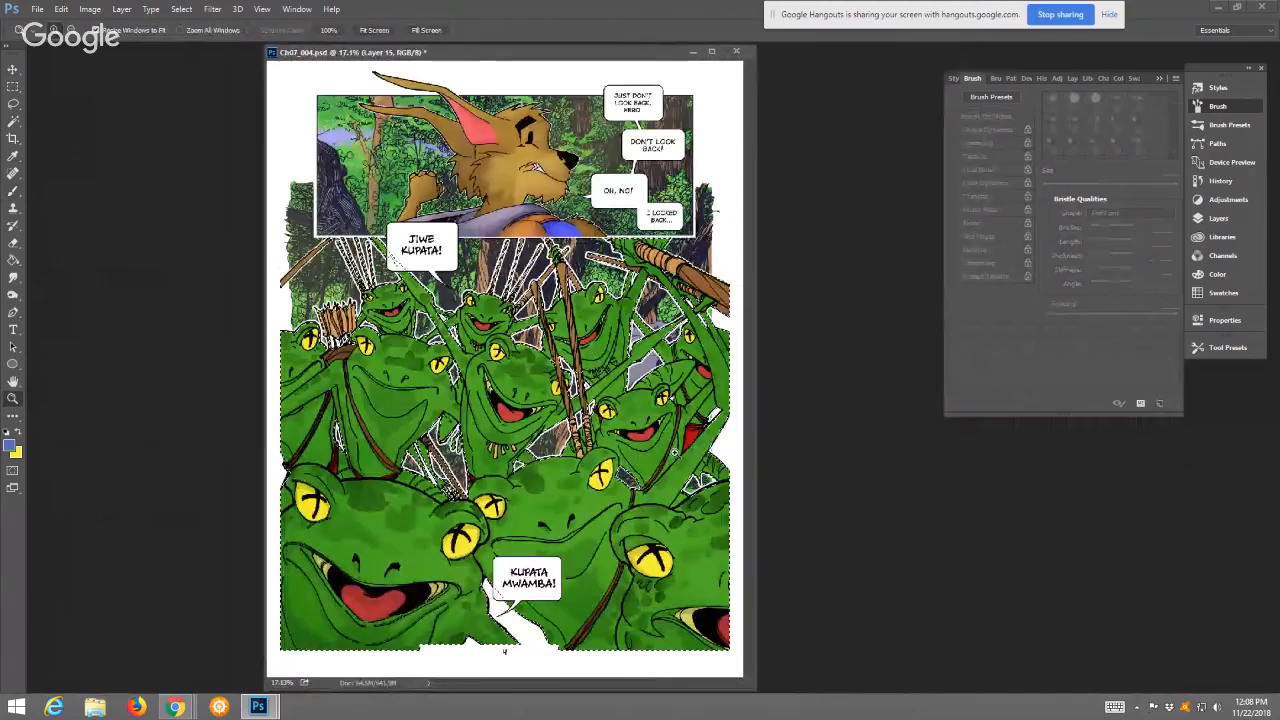
left_click(727, 430)
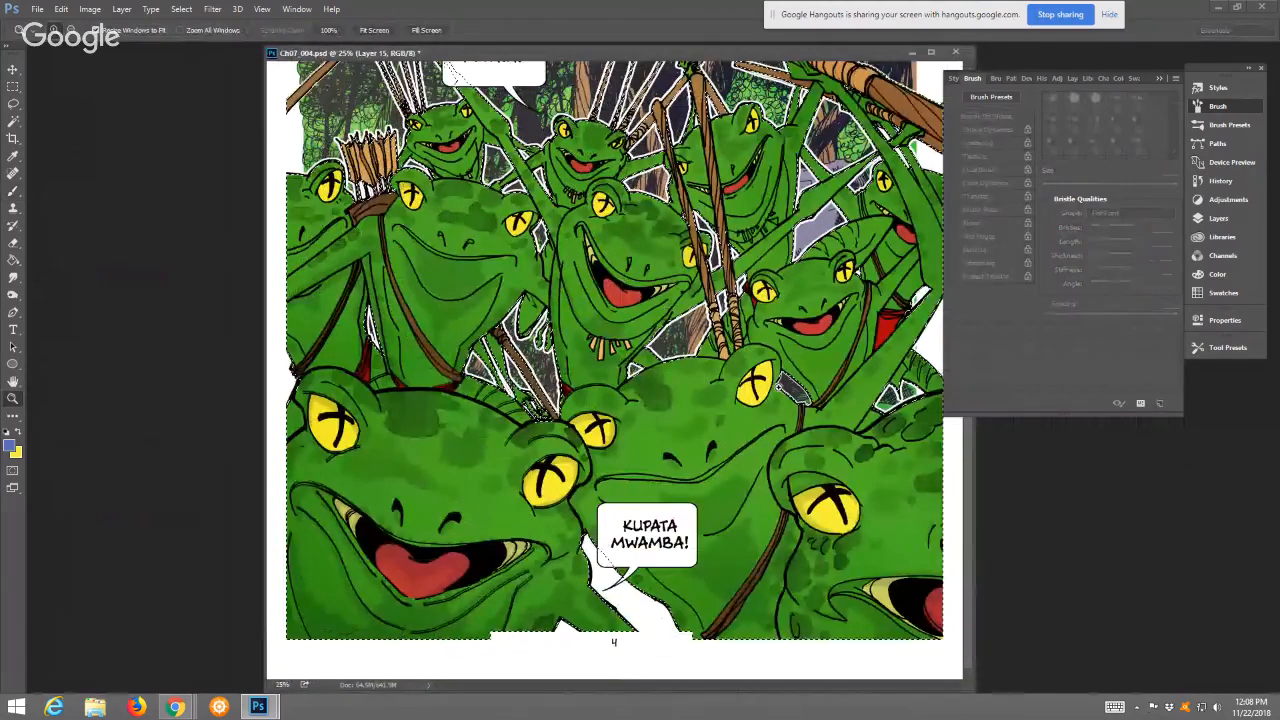
key("ctrl+plus")
left_click(1162, 79)
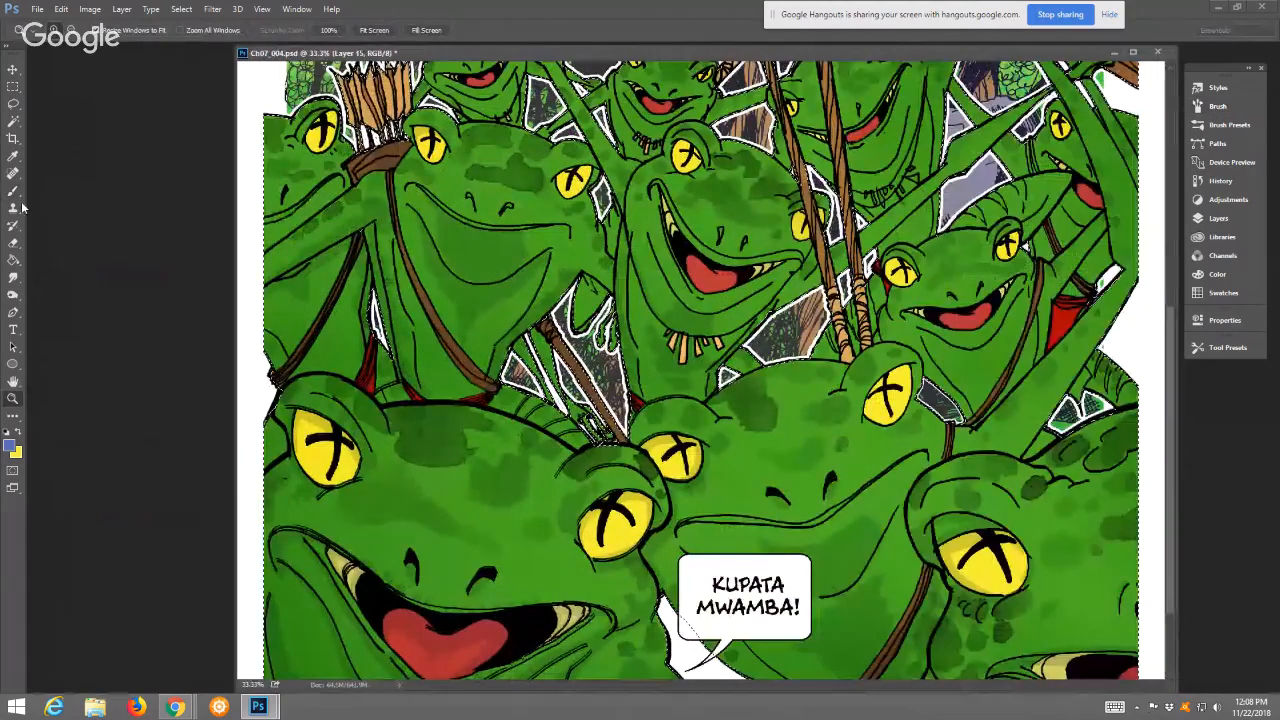
left_click(13, 190)
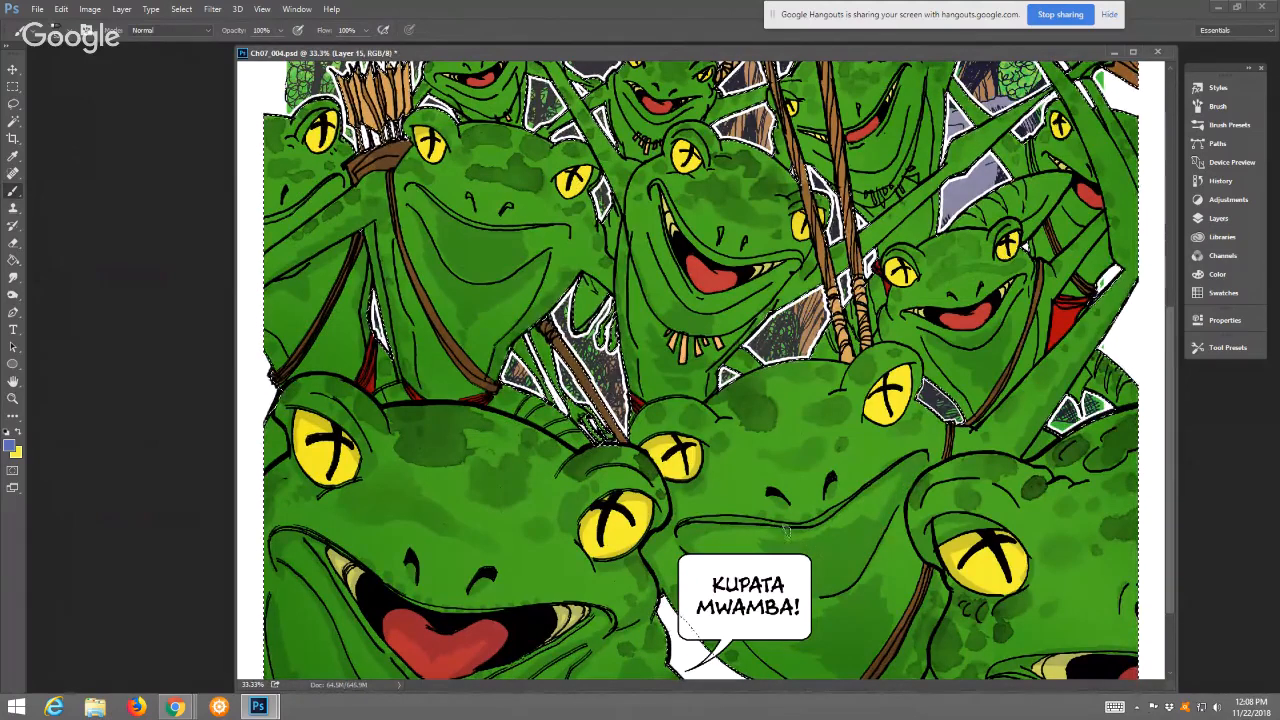
left_click_drag(787, 530, 849, 509)
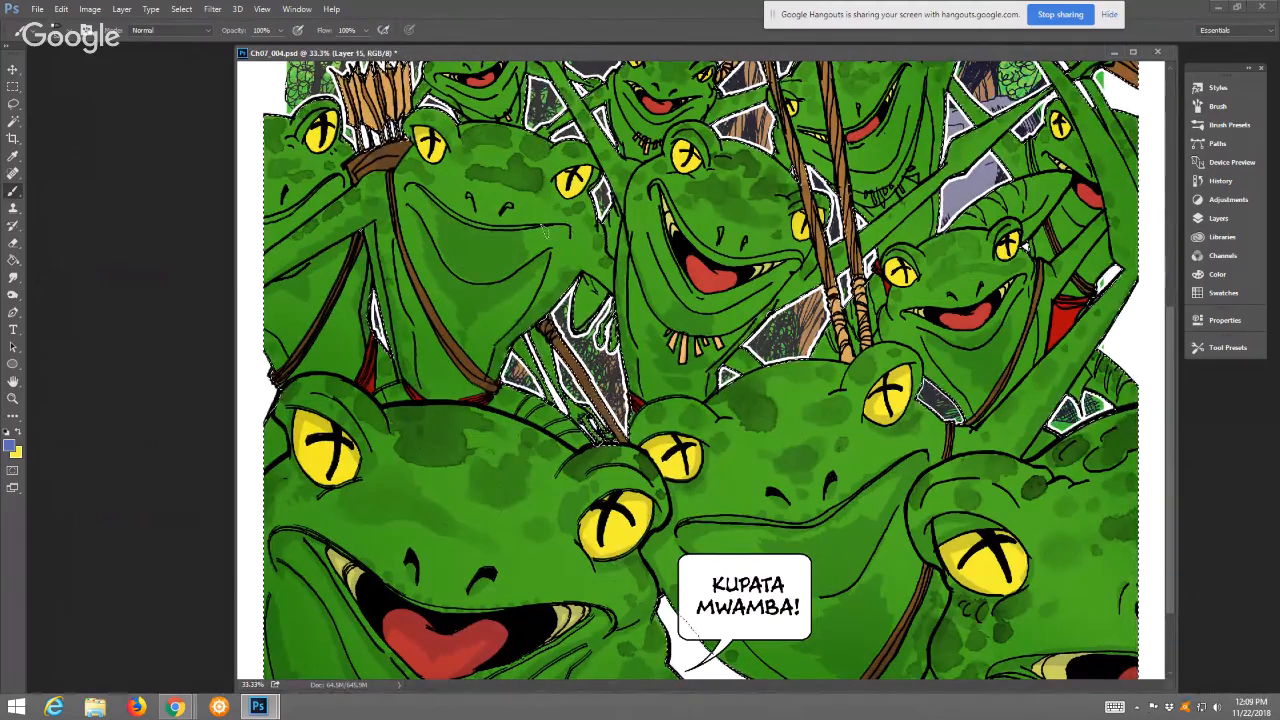
Reduce the bristle brush to 23 px and shade beneath the mouth of the frog beside the quiver
left_click(1217, 106)
left_click_drag(1075, 189, 1068, 188)
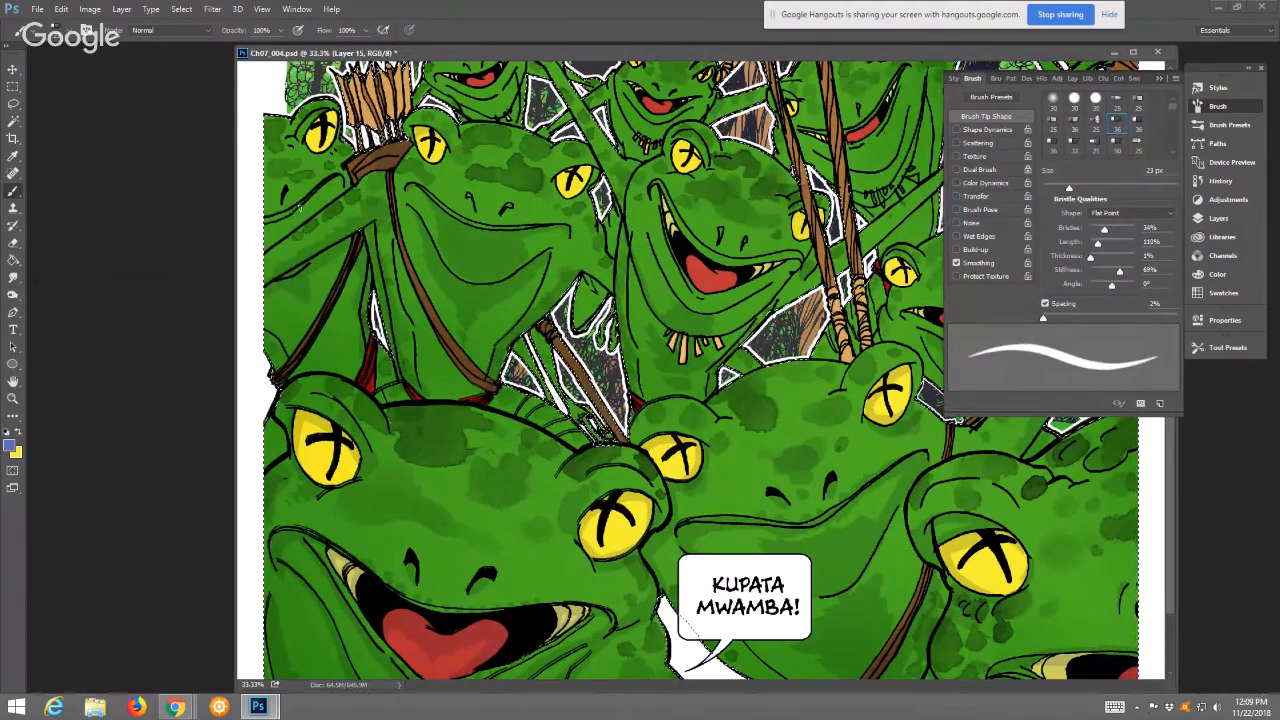
left_click_drag(318, 197, 277, 228)
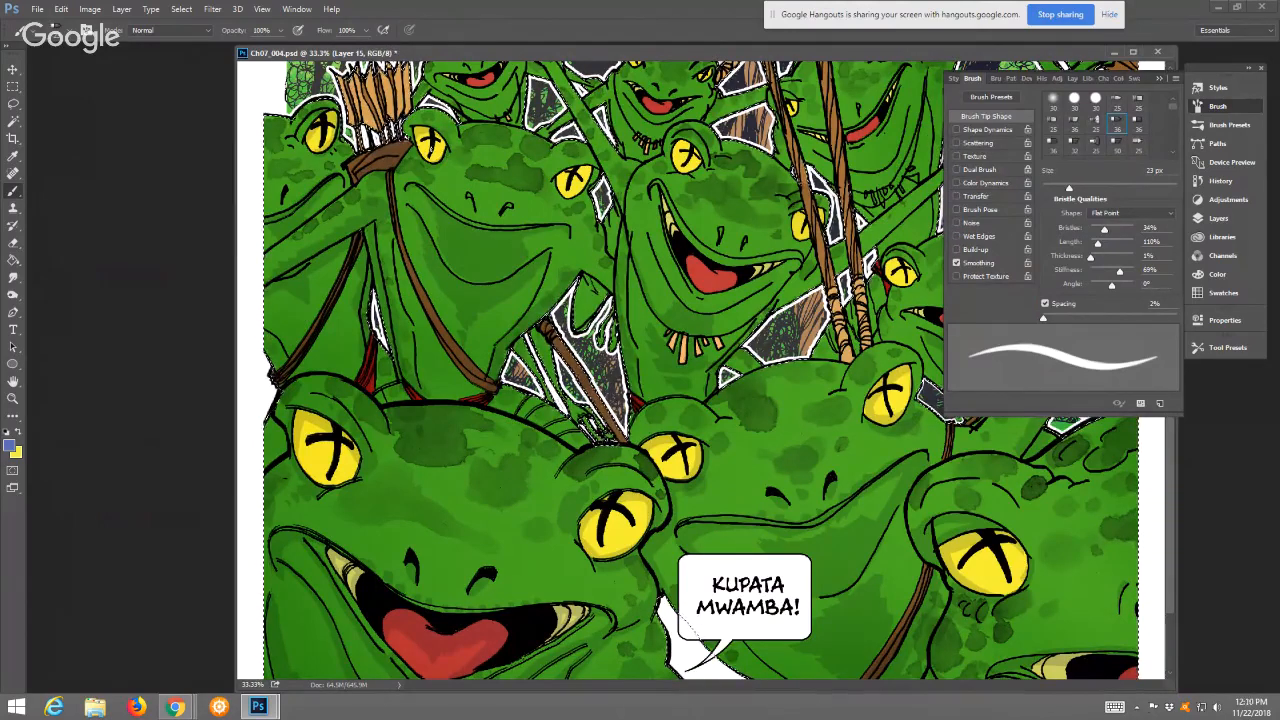
Open Ch07_005.psd without resolving its missing fonts and detach it into its own floating window
left_click(13, 398)
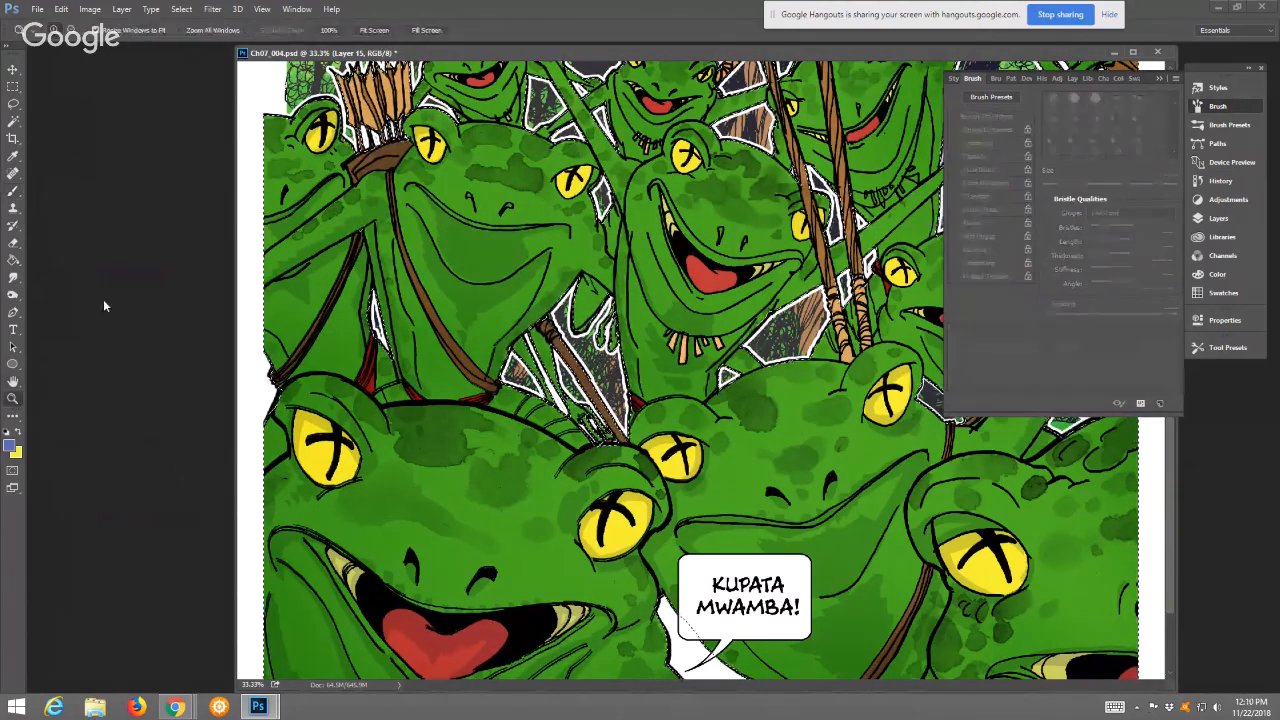
left_click(374, 30)
left_click_drag(403, 54, 433, 55)
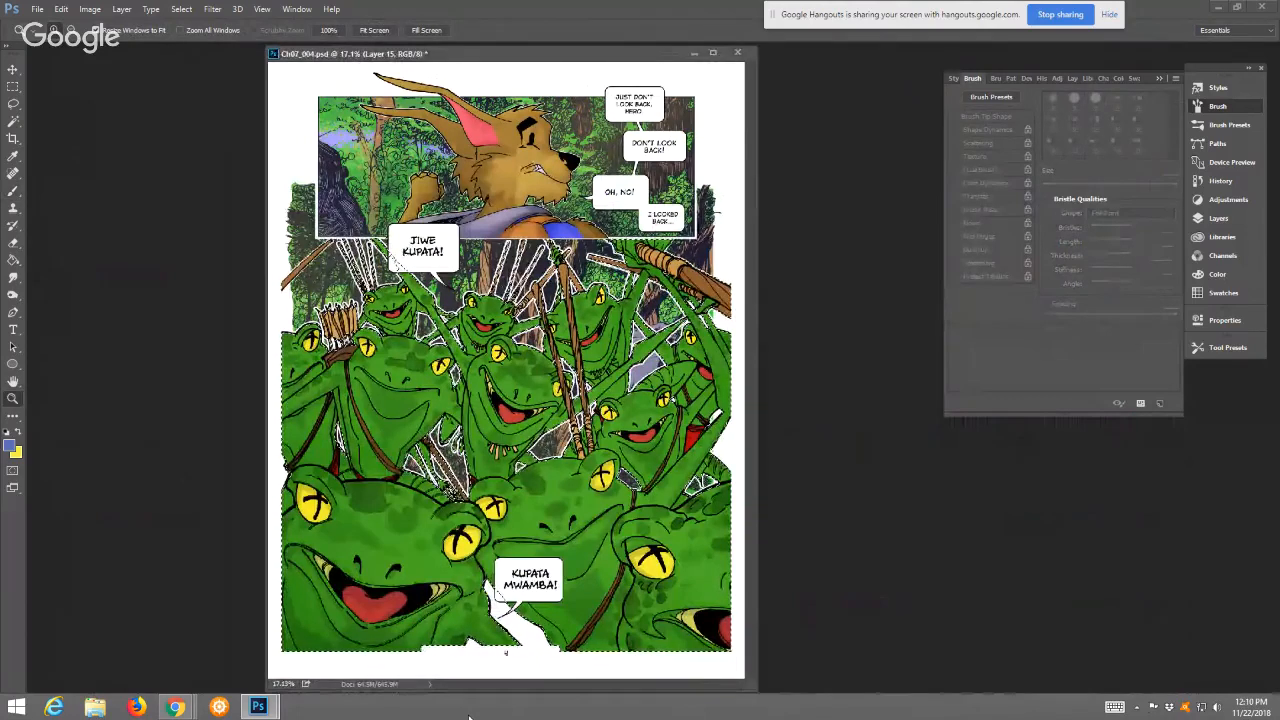
key("ctrl+o")
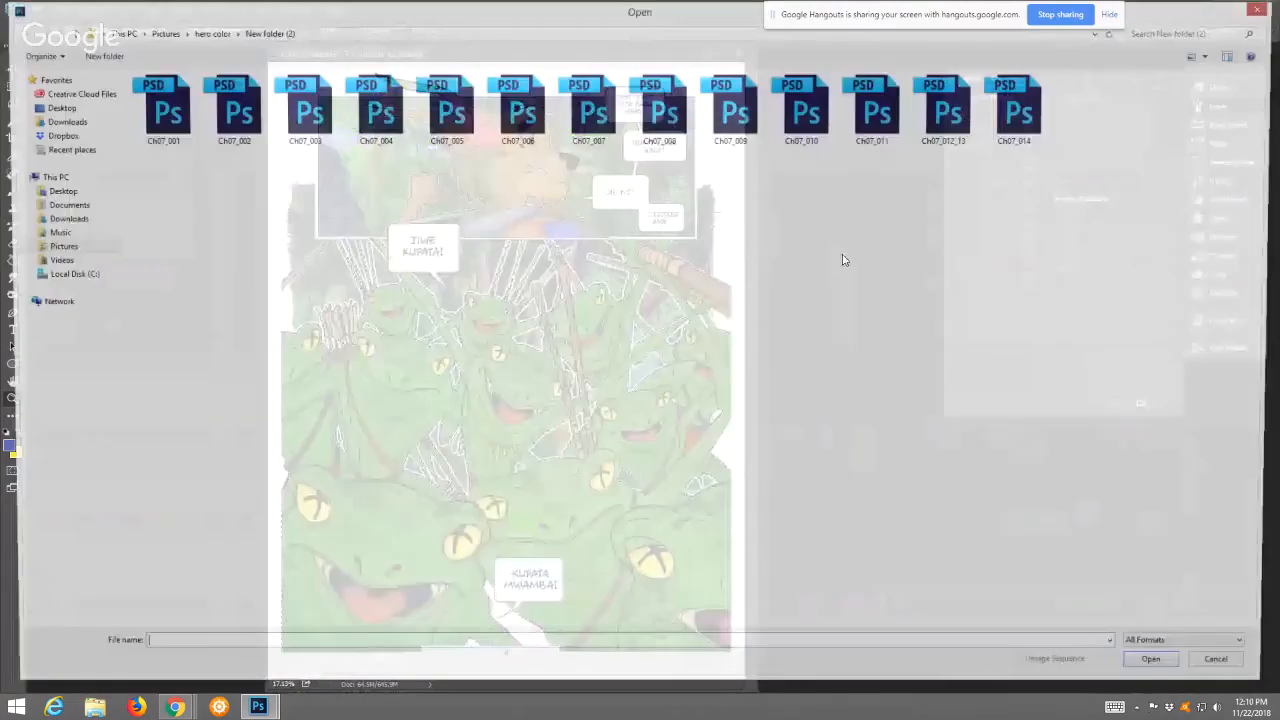
double_click(458, 123)
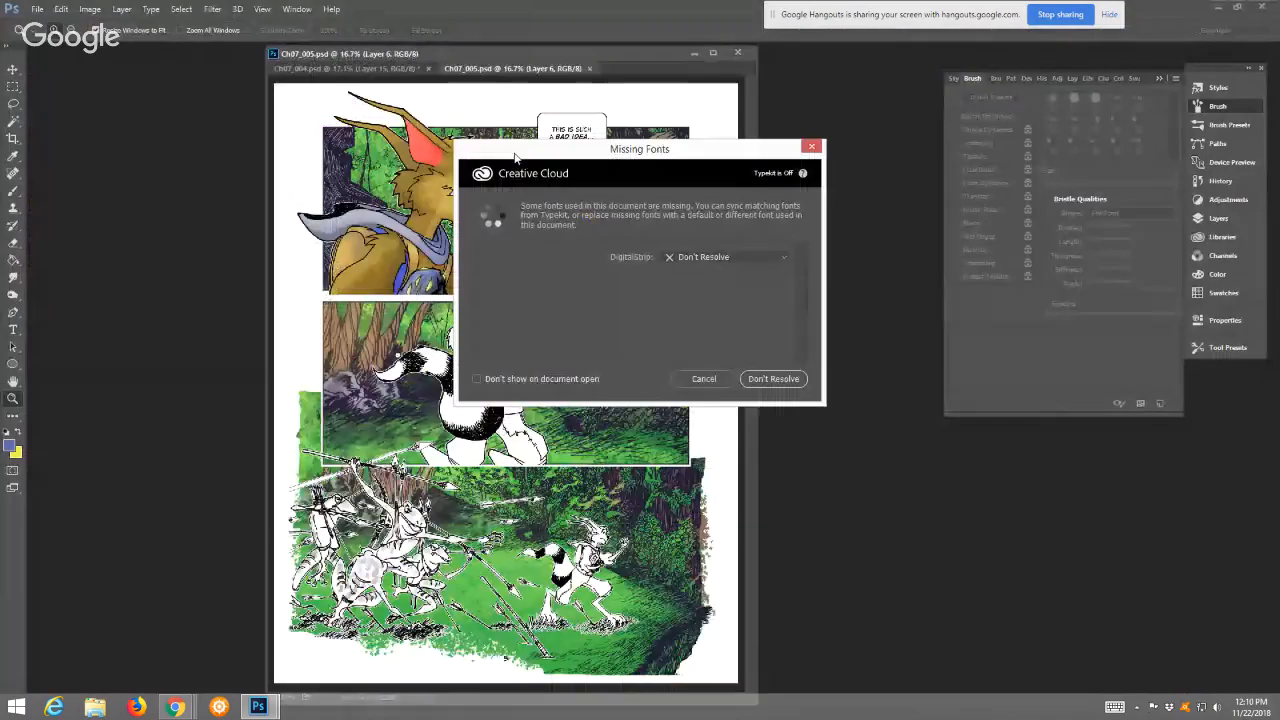
left_click(813, 149)
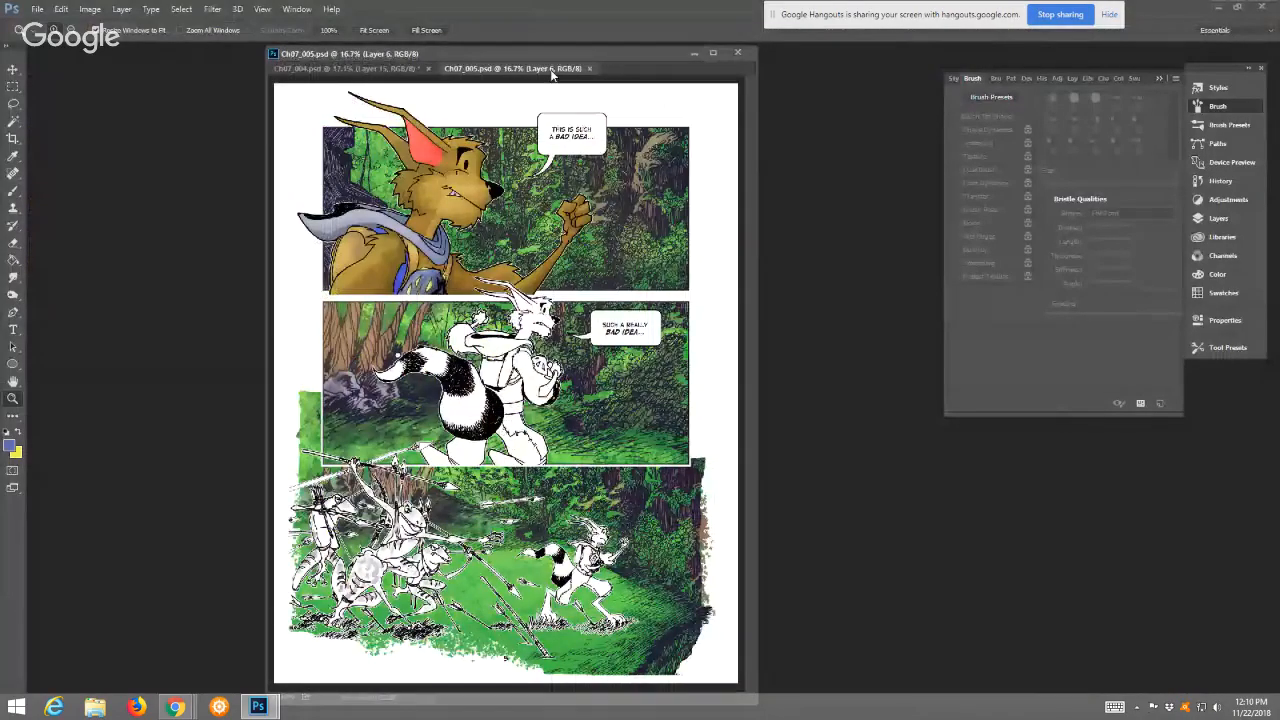
left_click_drag(551, 72, 375, 55)
Place the Ch07_005.psd window beside Ch07_004.psd, and open Ch07_006.psd in its own floating window without resolving the missing fonts
left_click_drag(803, 100, 648, 49)
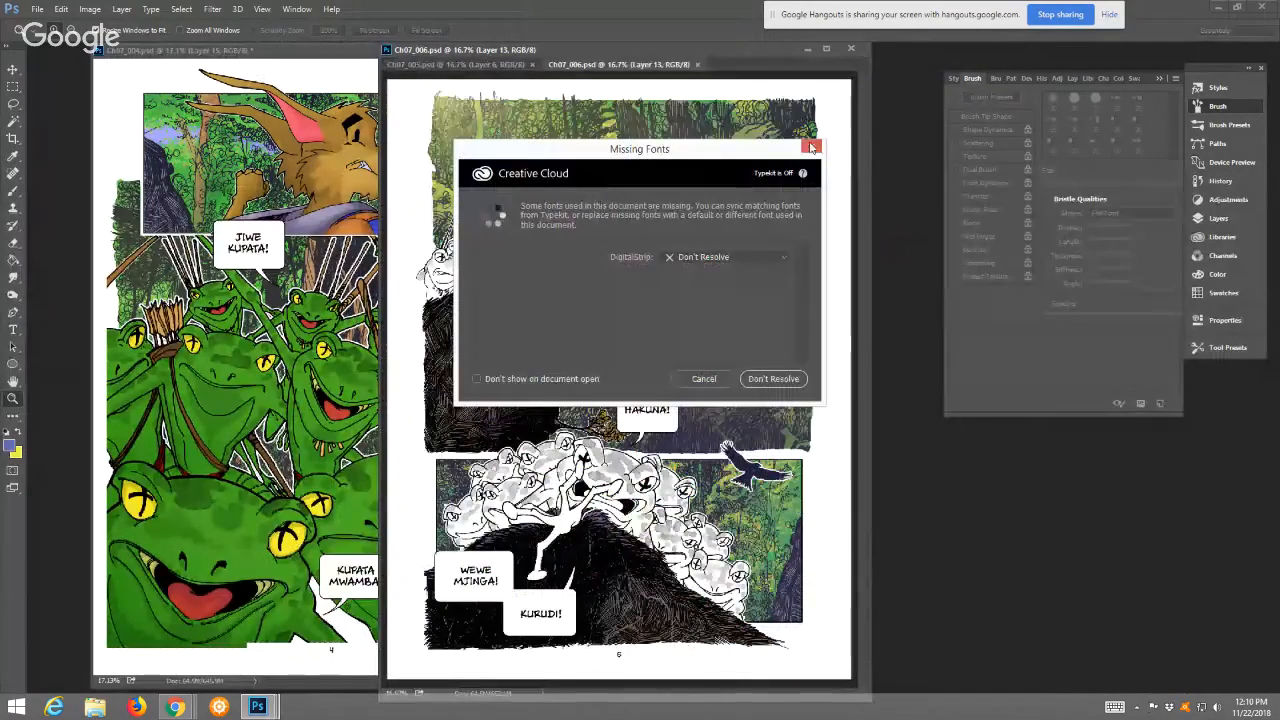
left_click(812, 148)
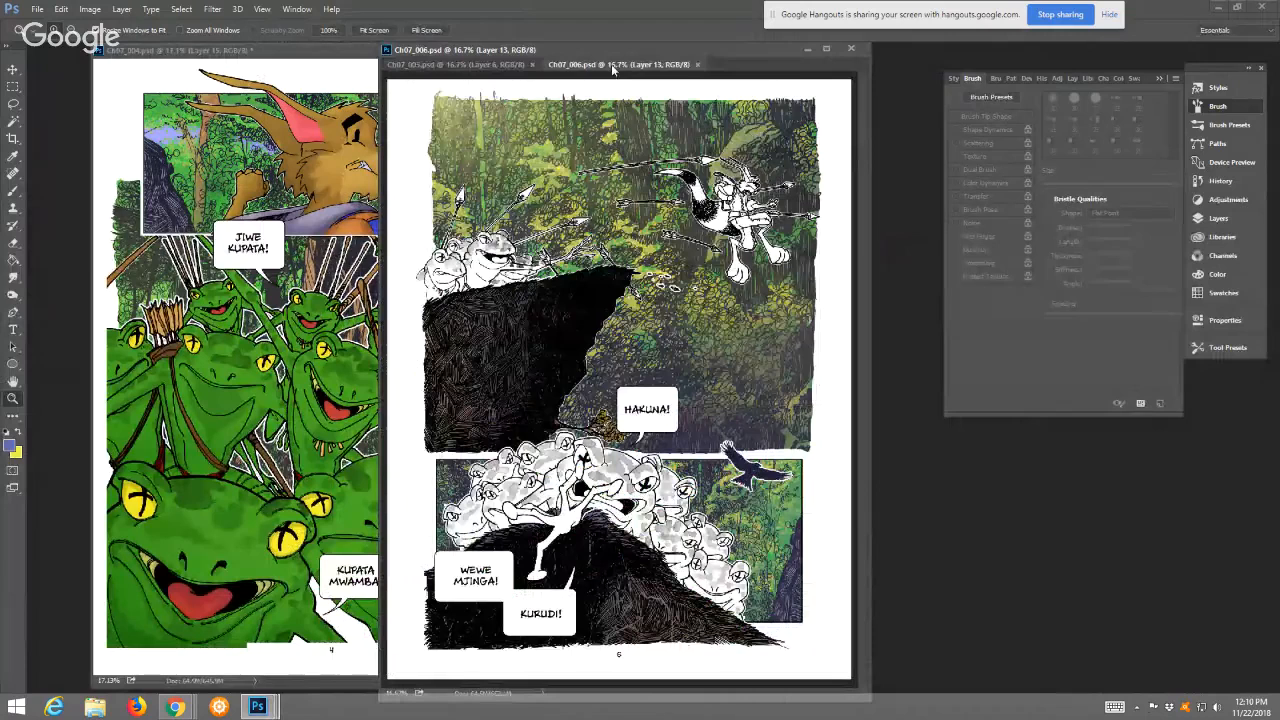
left_click_drag(613, 68, 763, 75)
Compare pages Ch07_004, Ch07_005 and Ch07_006 by bringing each document window to the front in turn
left_click(673, 54)
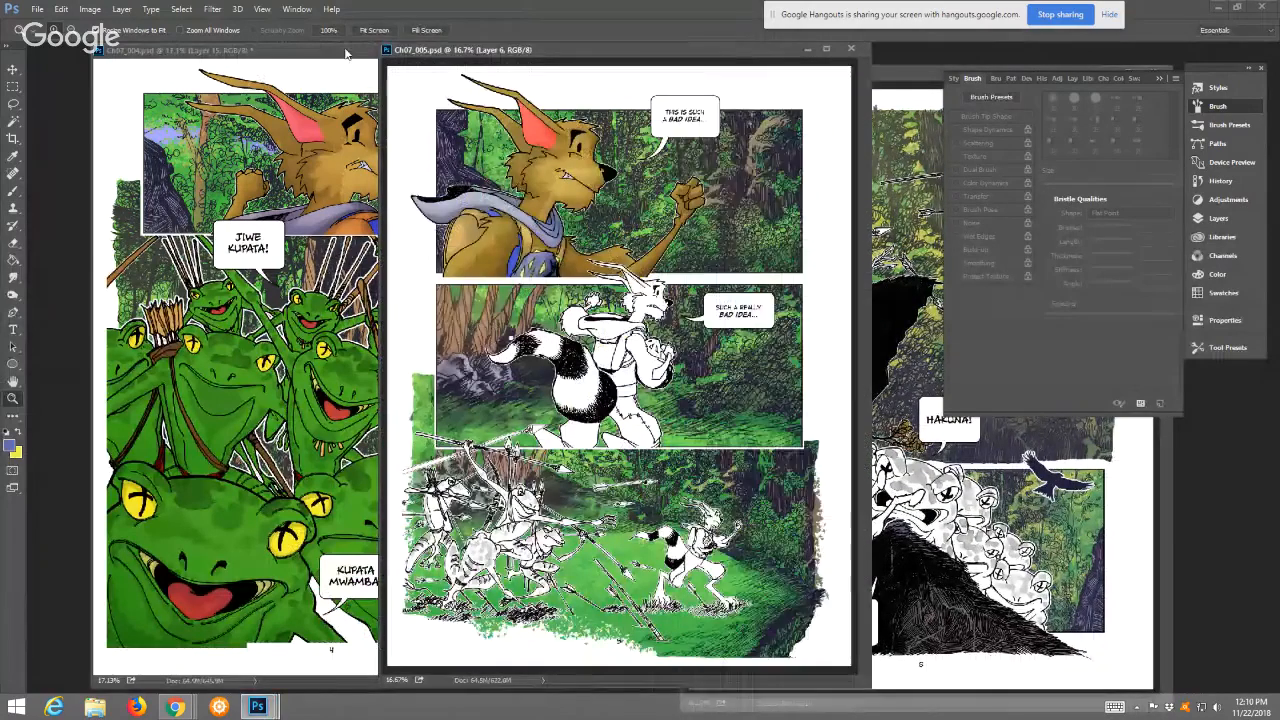
left_click(345, 51)
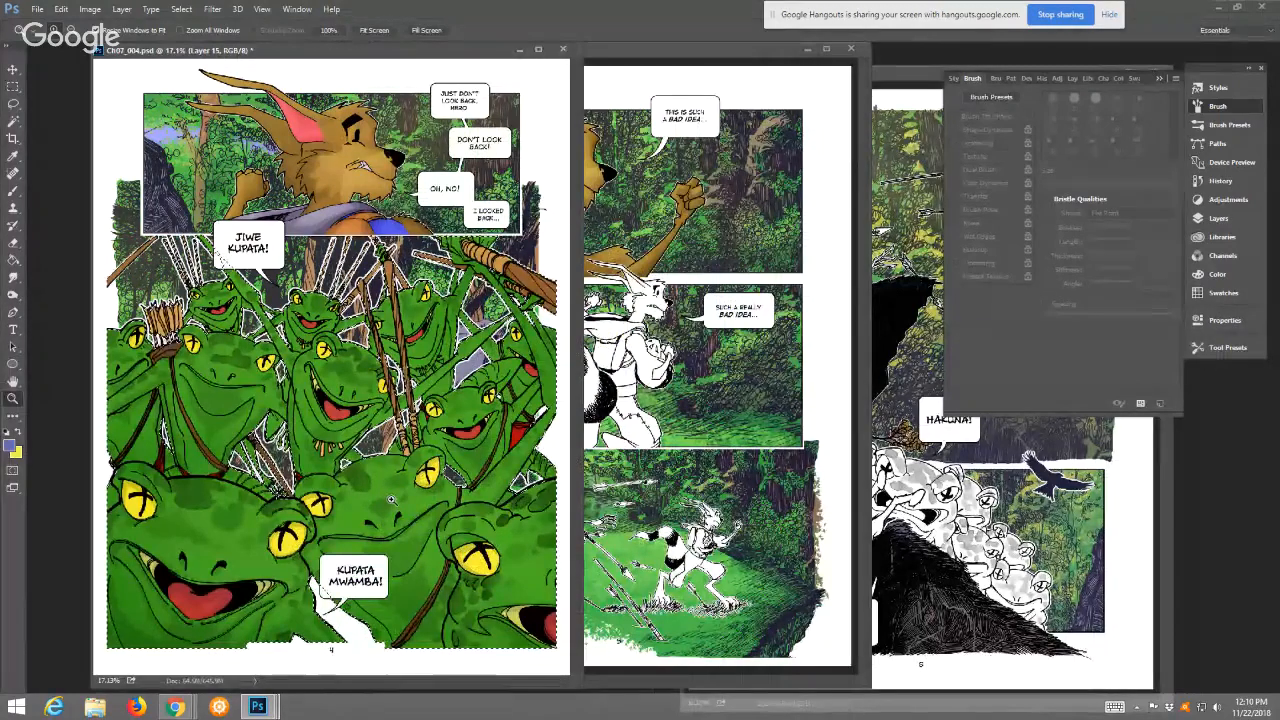
left_click(902, 77)
left_click(657, 50)
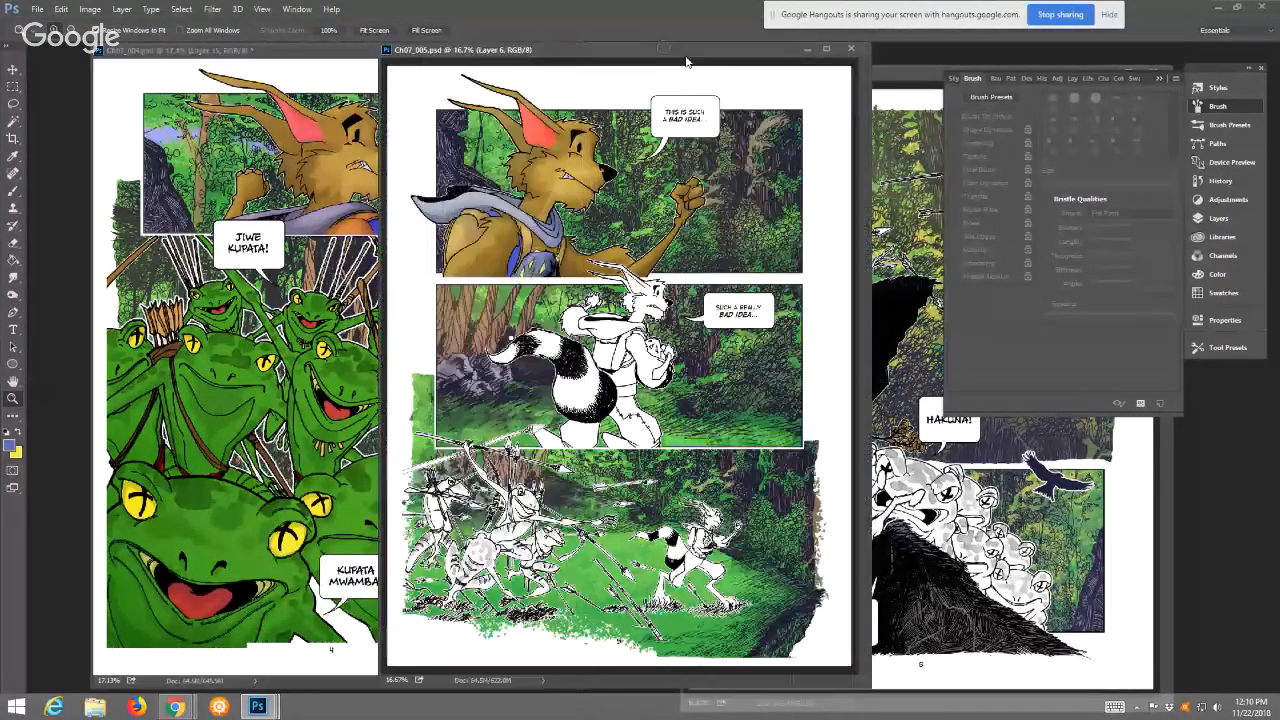
left_click(890, 74)
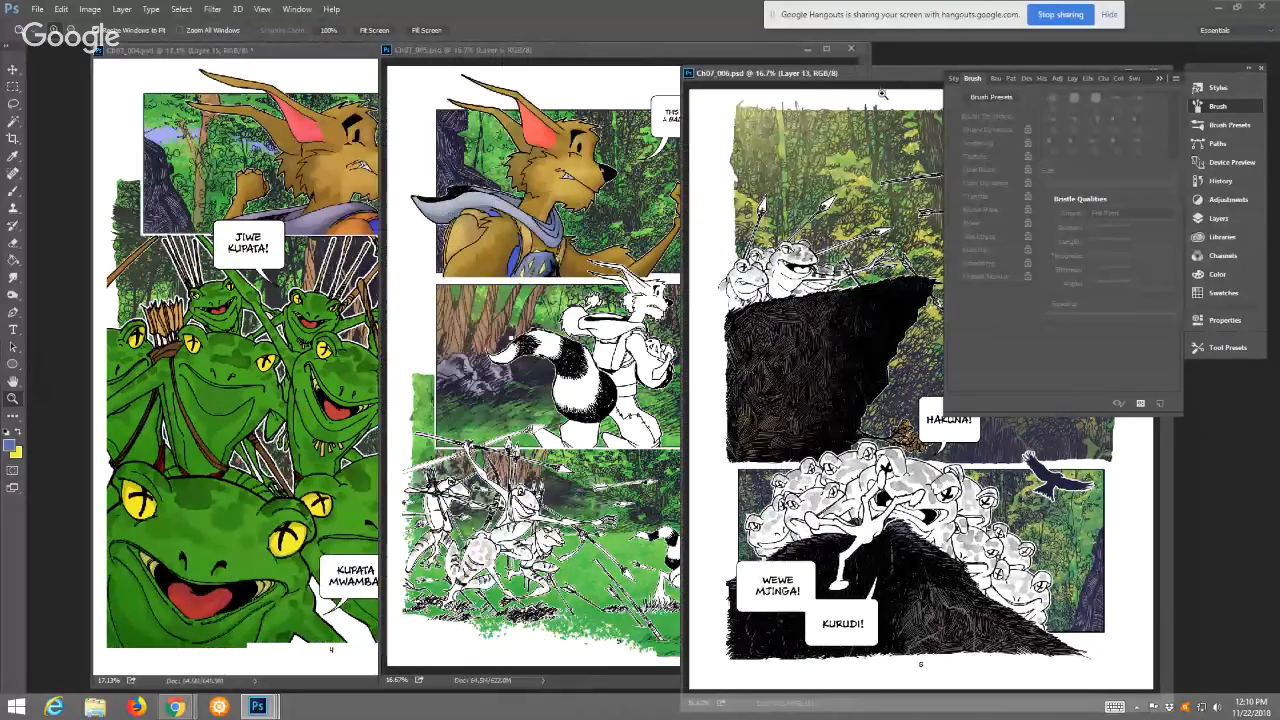
left_click(646, 52)
left_click(895, 76)
Collapse the brush settings and move the Ch07_006.psd window level with the other two pages
left_click(1162, 79)
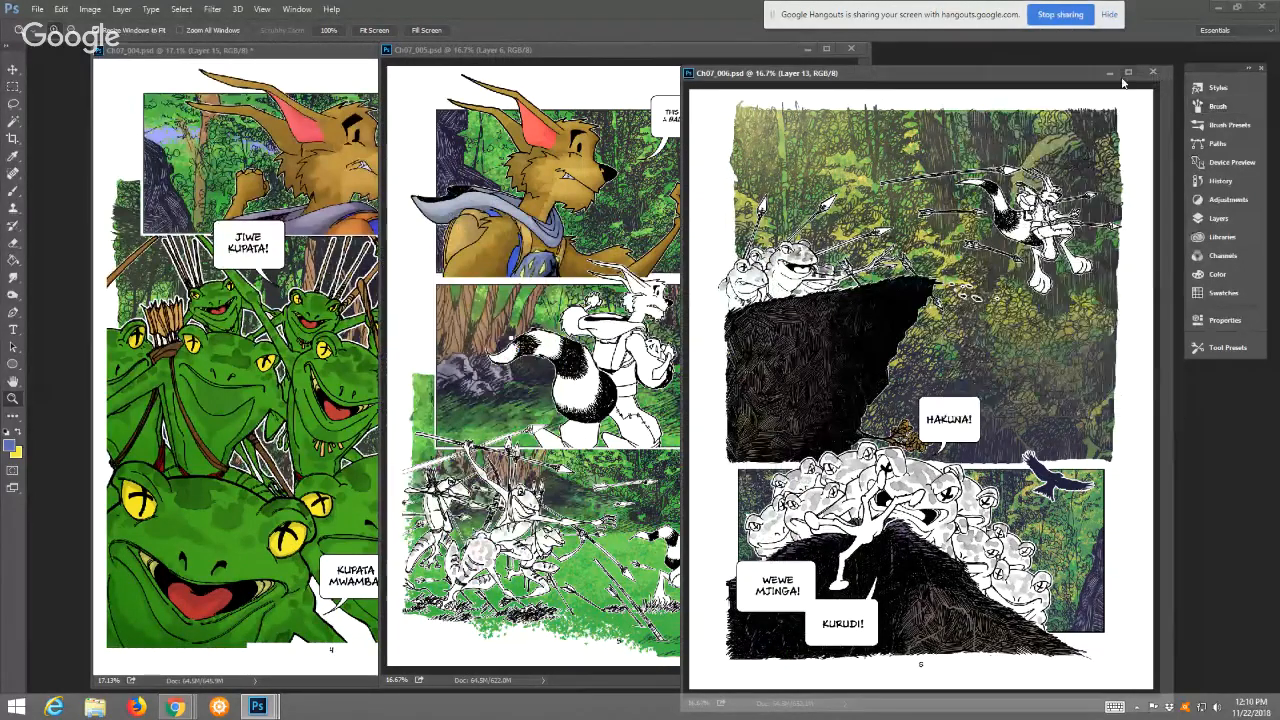
left_click_drag(1011, 80, 1101, 57)
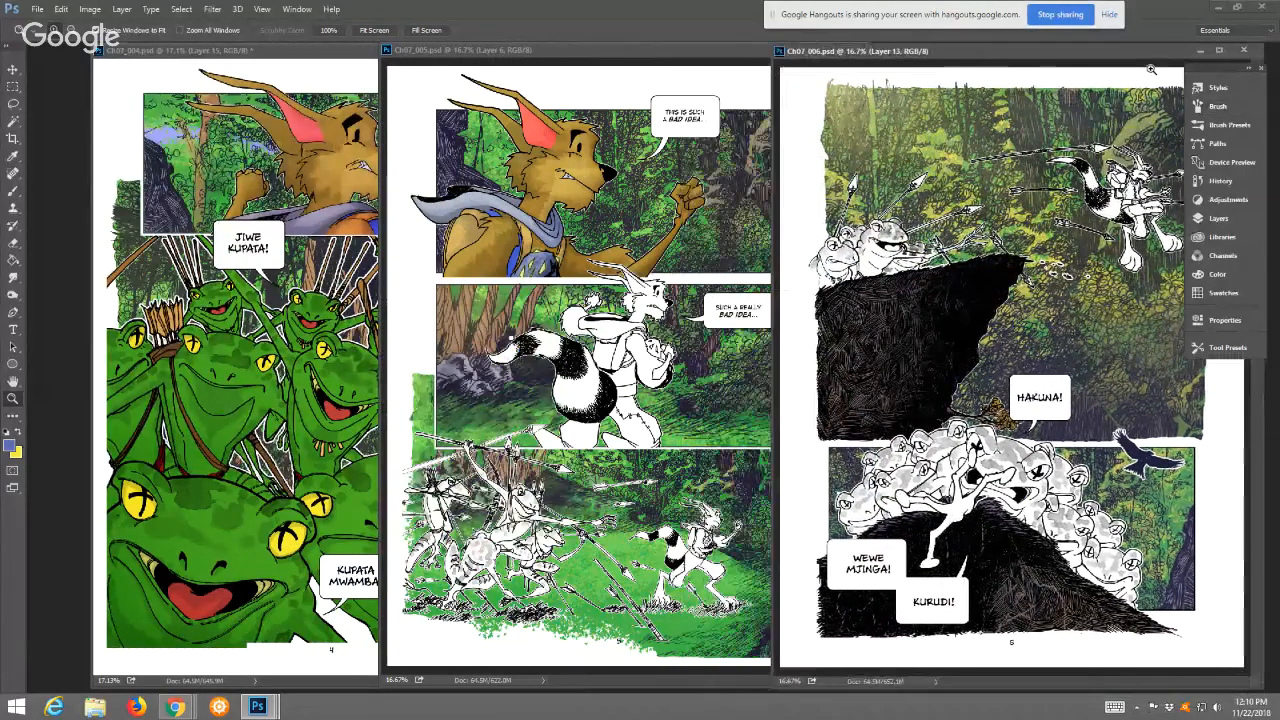
Reposition the collapsed panel group over the Ch07_006 page and bring the Ch07_005.psd window to the front
left_click(1242, 69)
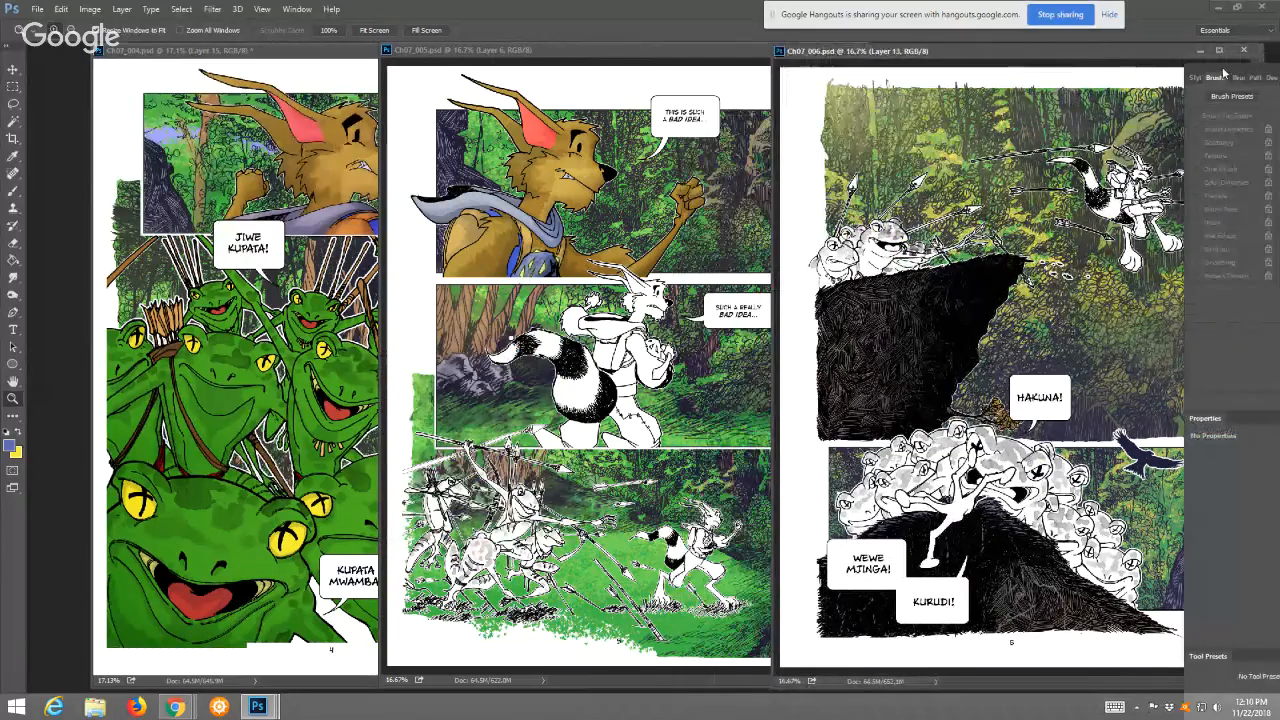
left_click_drag(1225, 74, 1210, 83)
left_click(1215, 74)
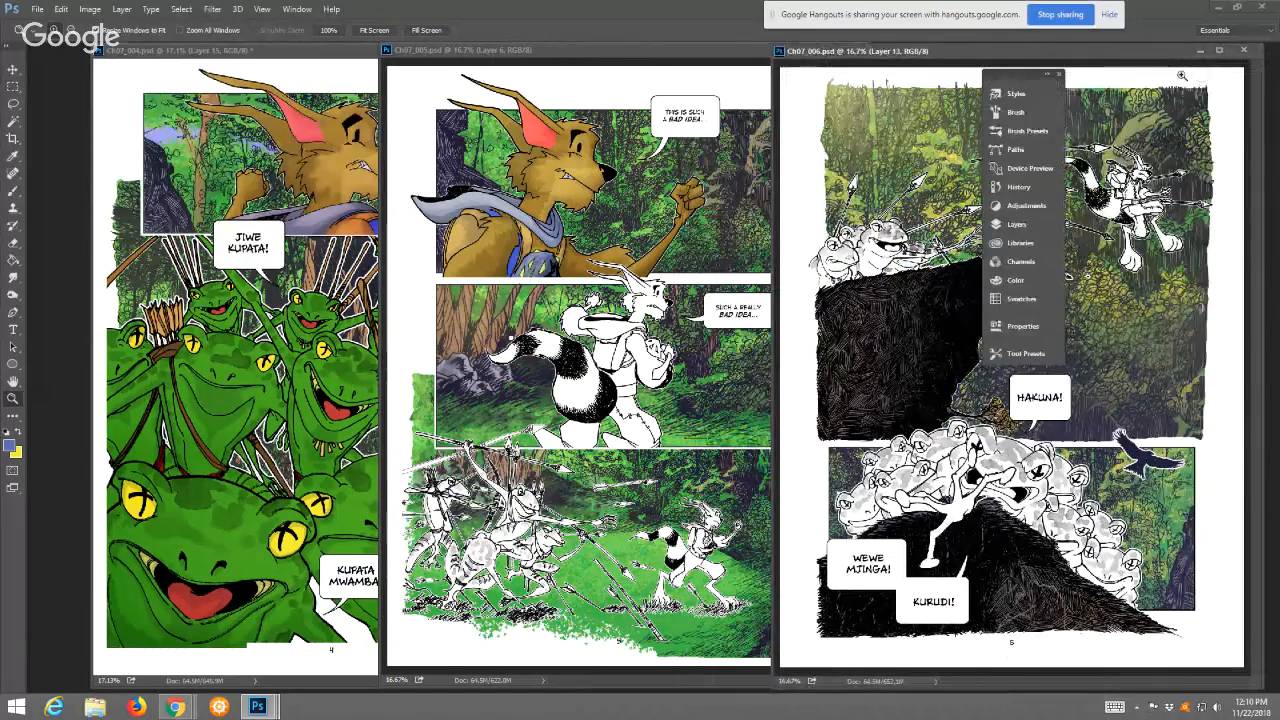
left_click_drag(1042, 78, 1189, 86)
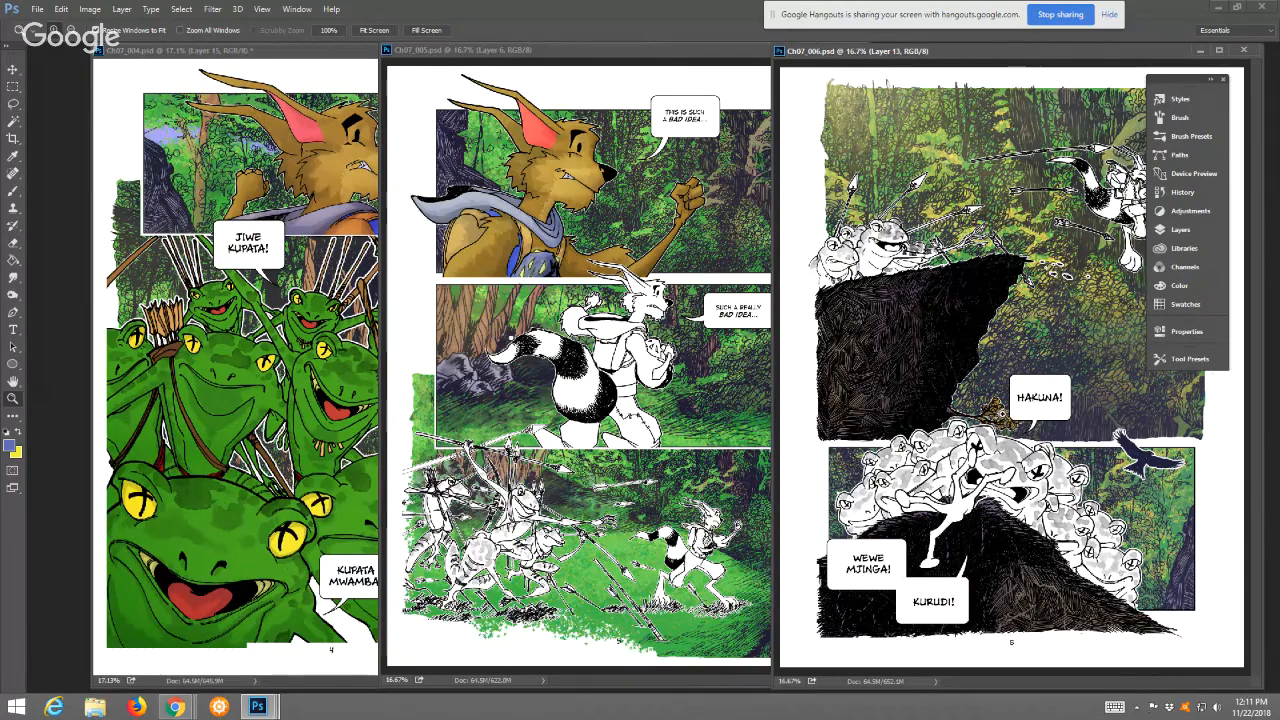
left_click(728, 52)
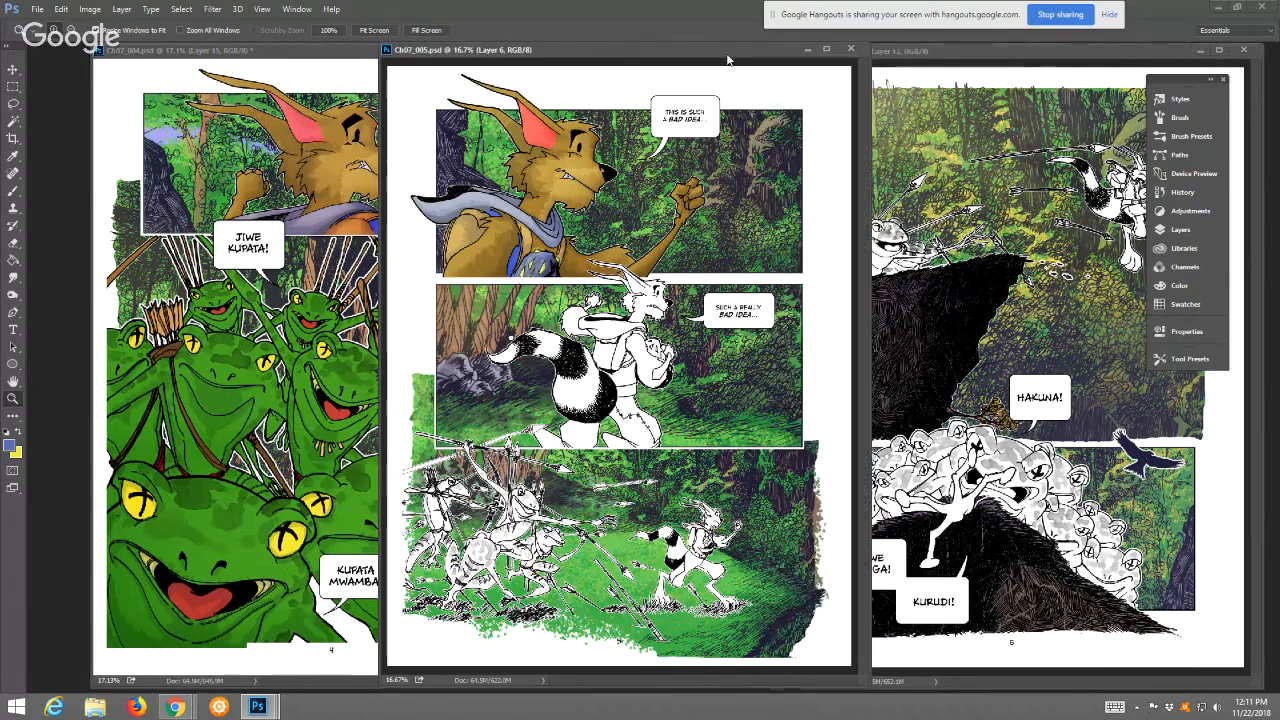
Move the Ch07_005.psd window aside and bring Ch07_004.psd to the front, enlarged to 25%
left_click_drag(728, 58, 946, 72)
left_click(331, 302)
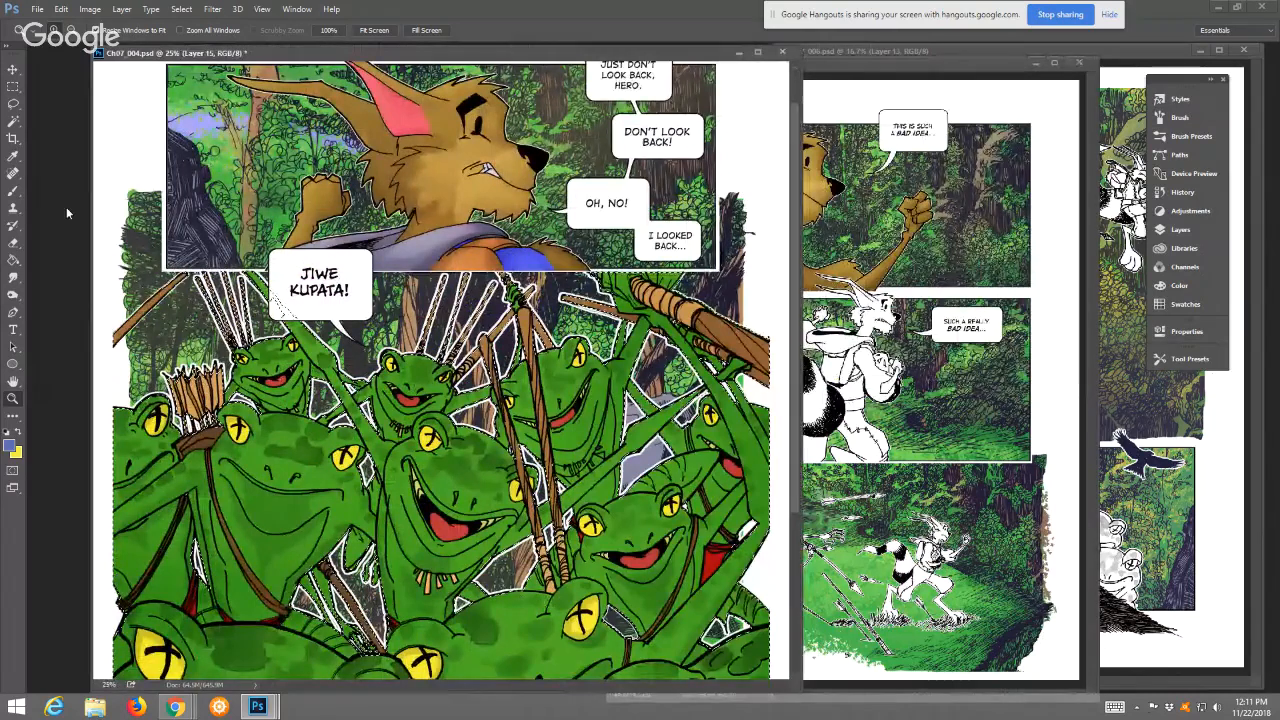
Set the Brush tool's Flat Point bristle tip to 40 px and save Ch07_004.psd
left_click(13, 192)
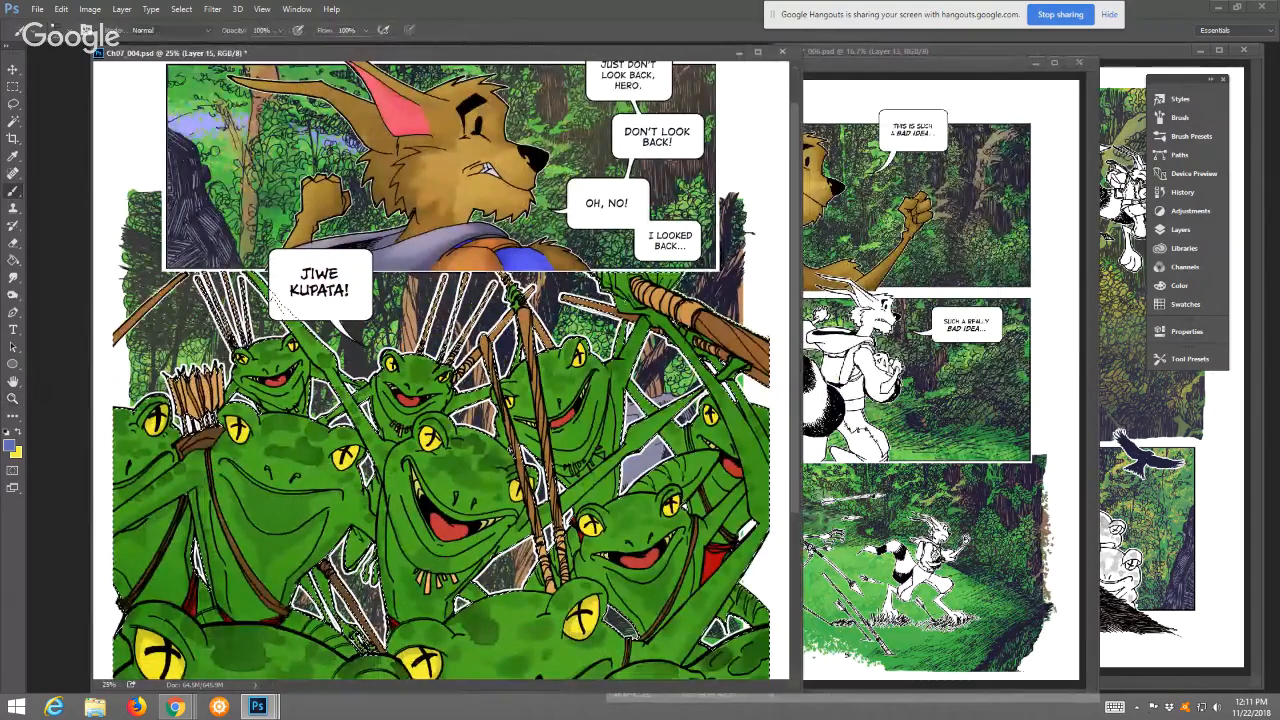
key("F5")
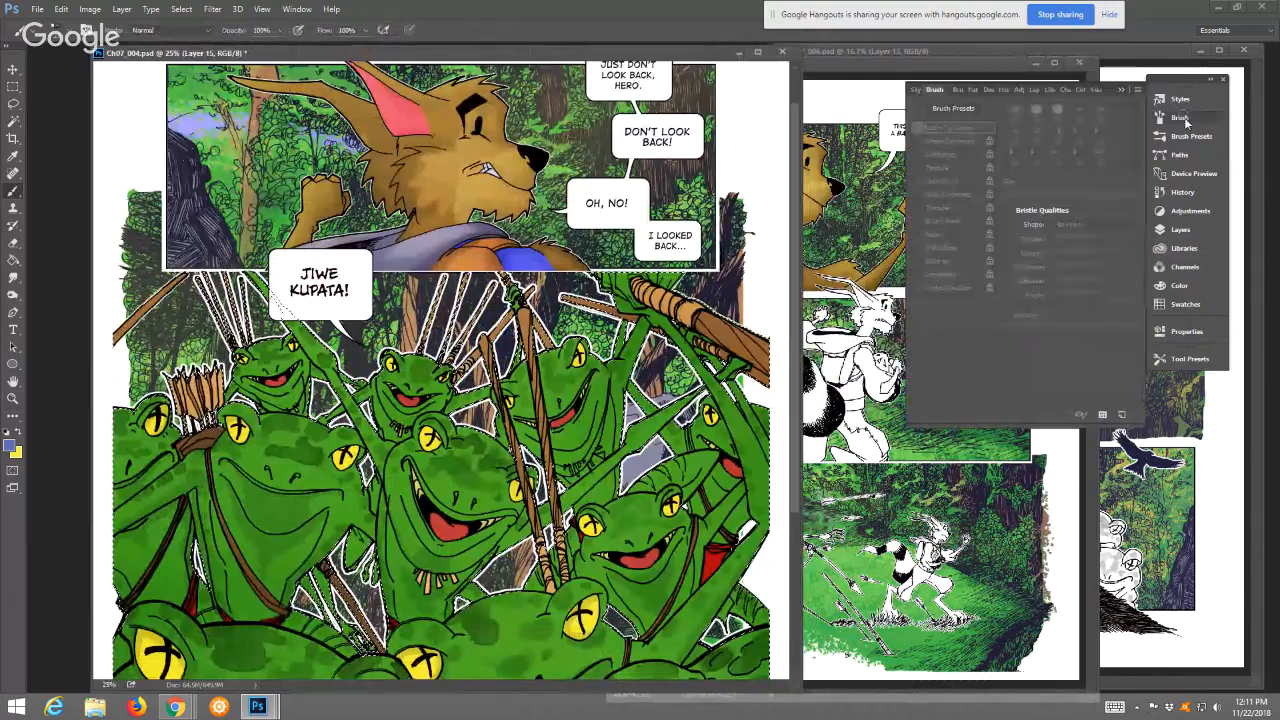
left_click(1052, 200)
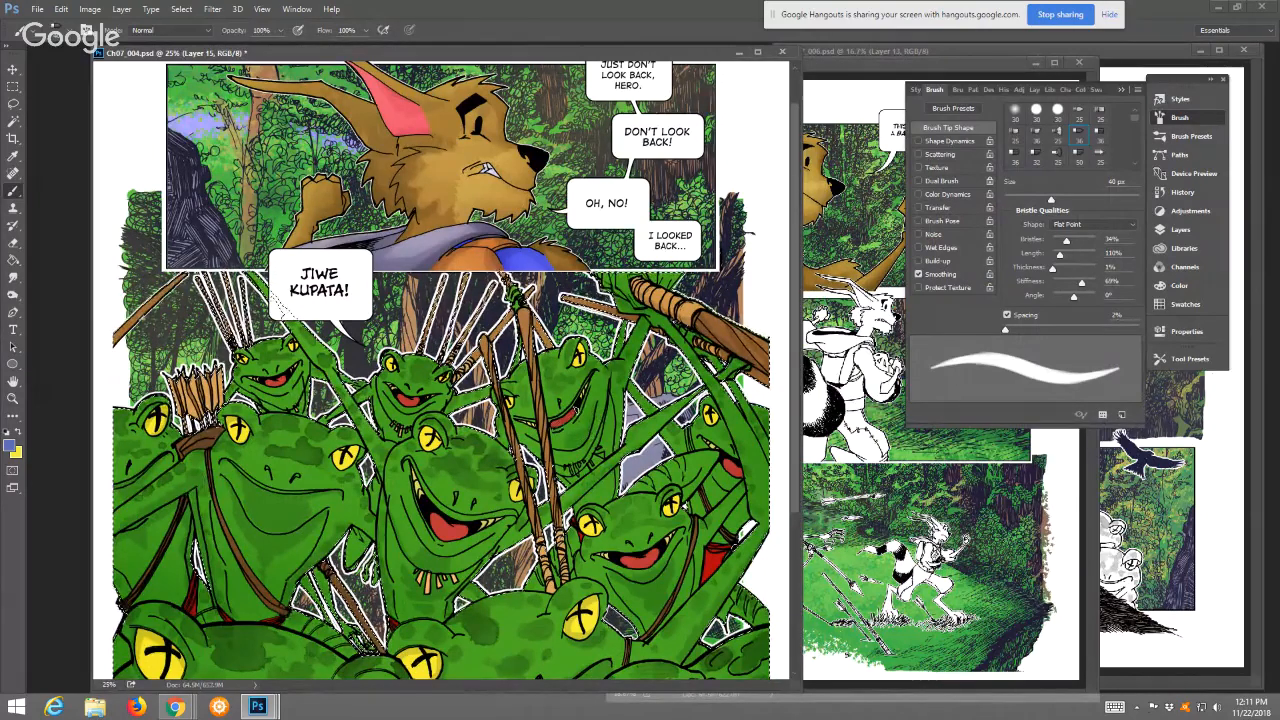
left_click(37, 9)
left_click(53, 144)
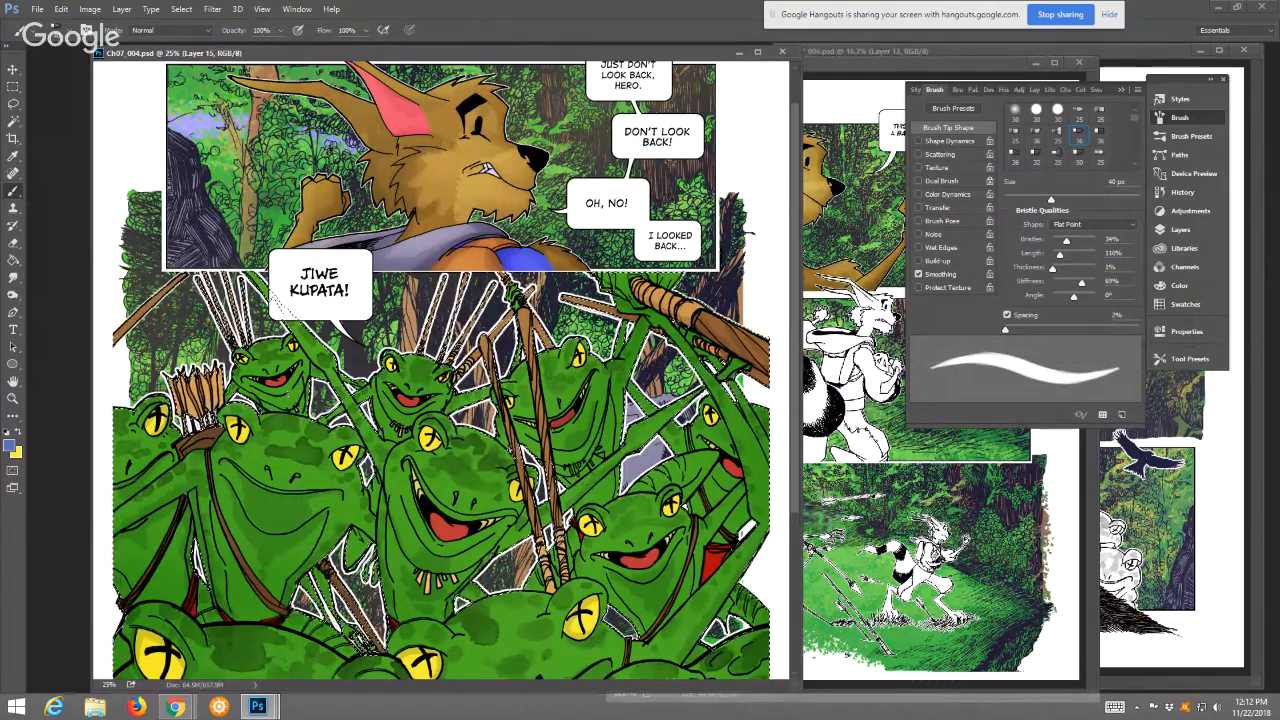
Enlarge the bristle brush tip to 65 px, save Ch07_004.psd again and end the screen sharing
left_click(1080, 198)
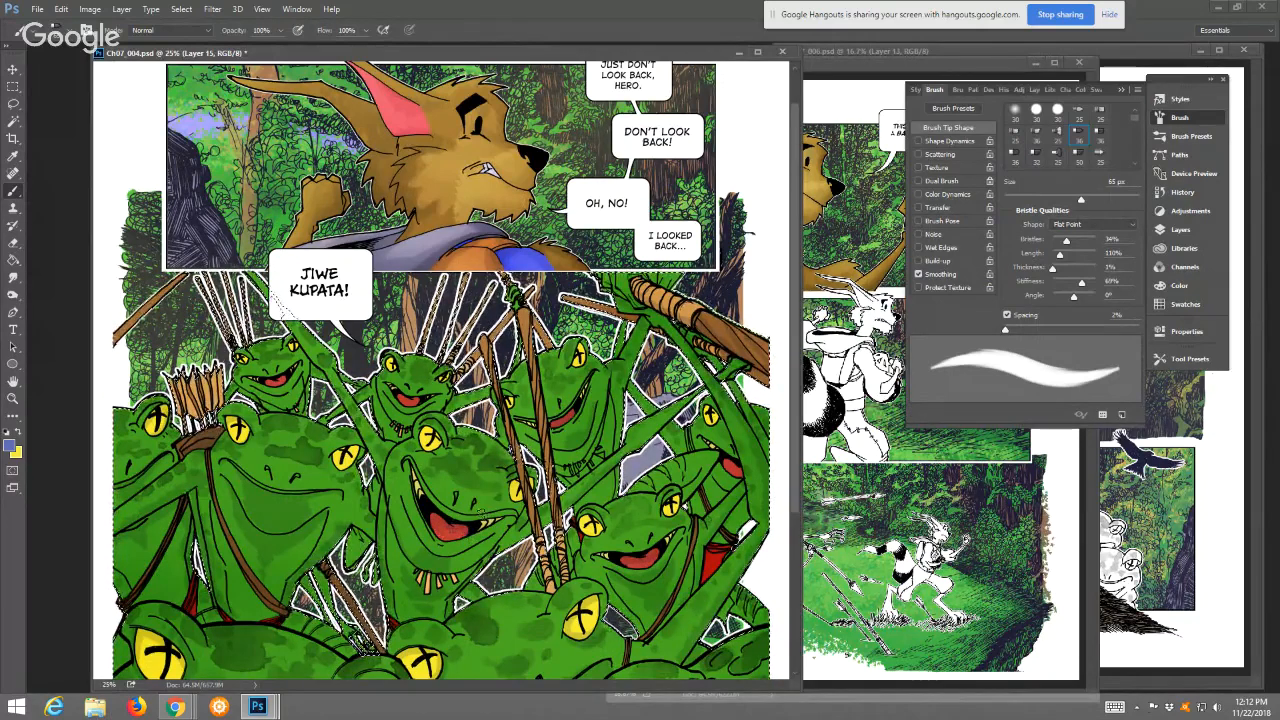
left_click(37, 9)
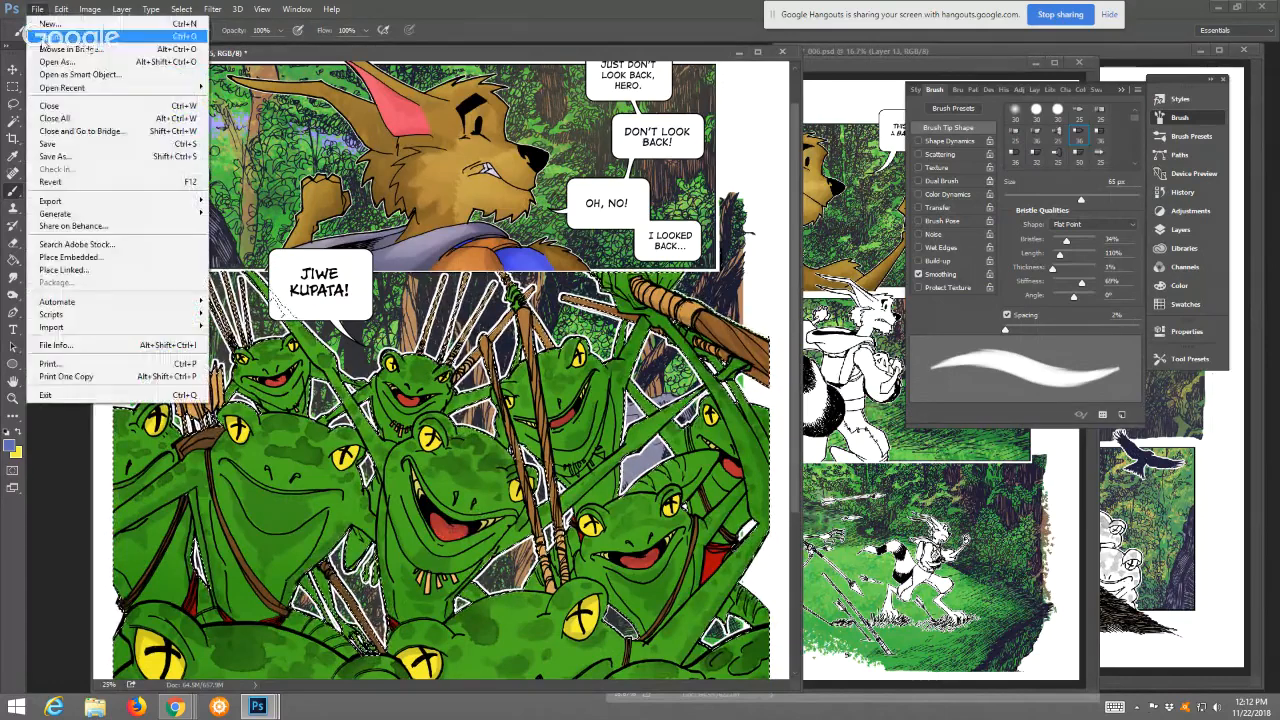
left_click(62, 146)
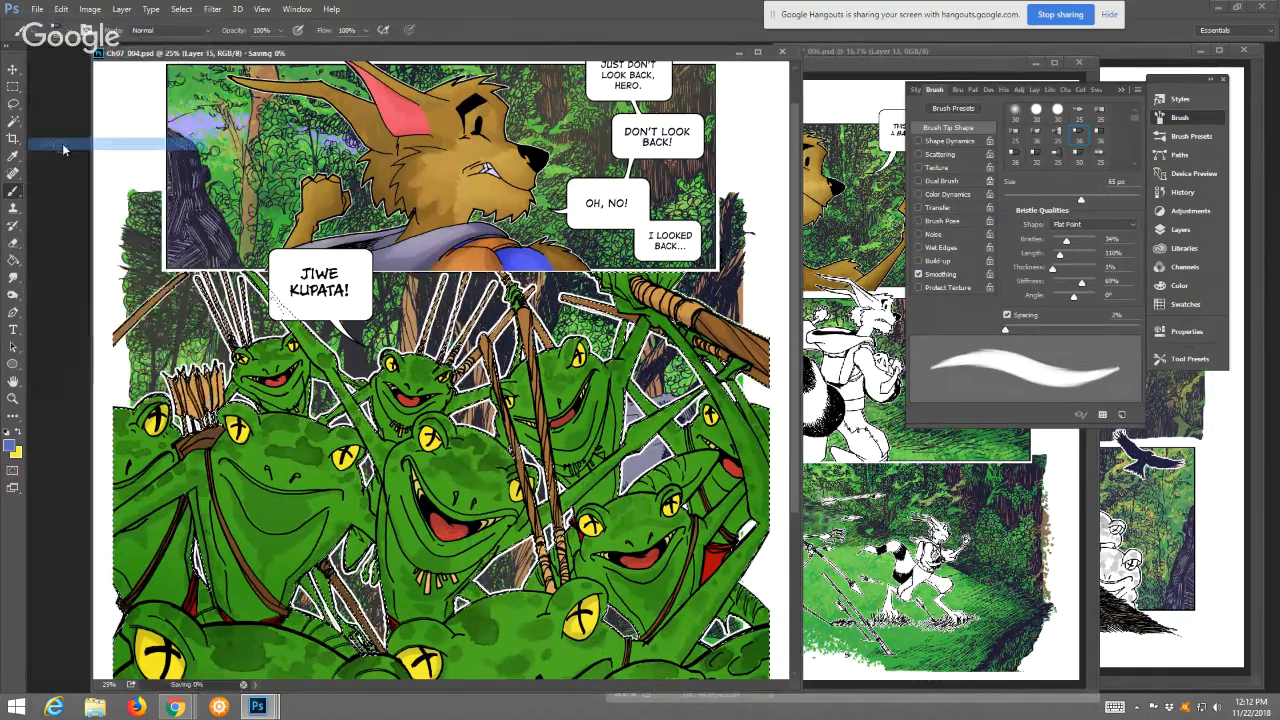
left_click(1030, 14)
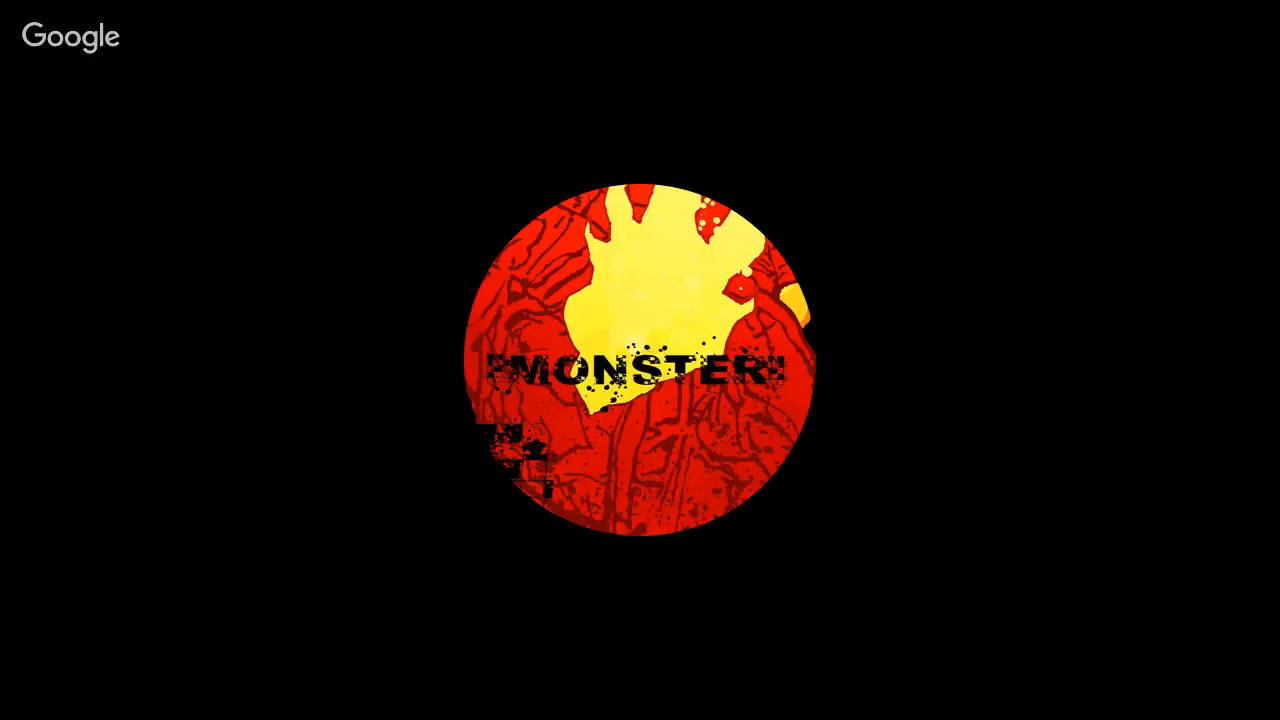